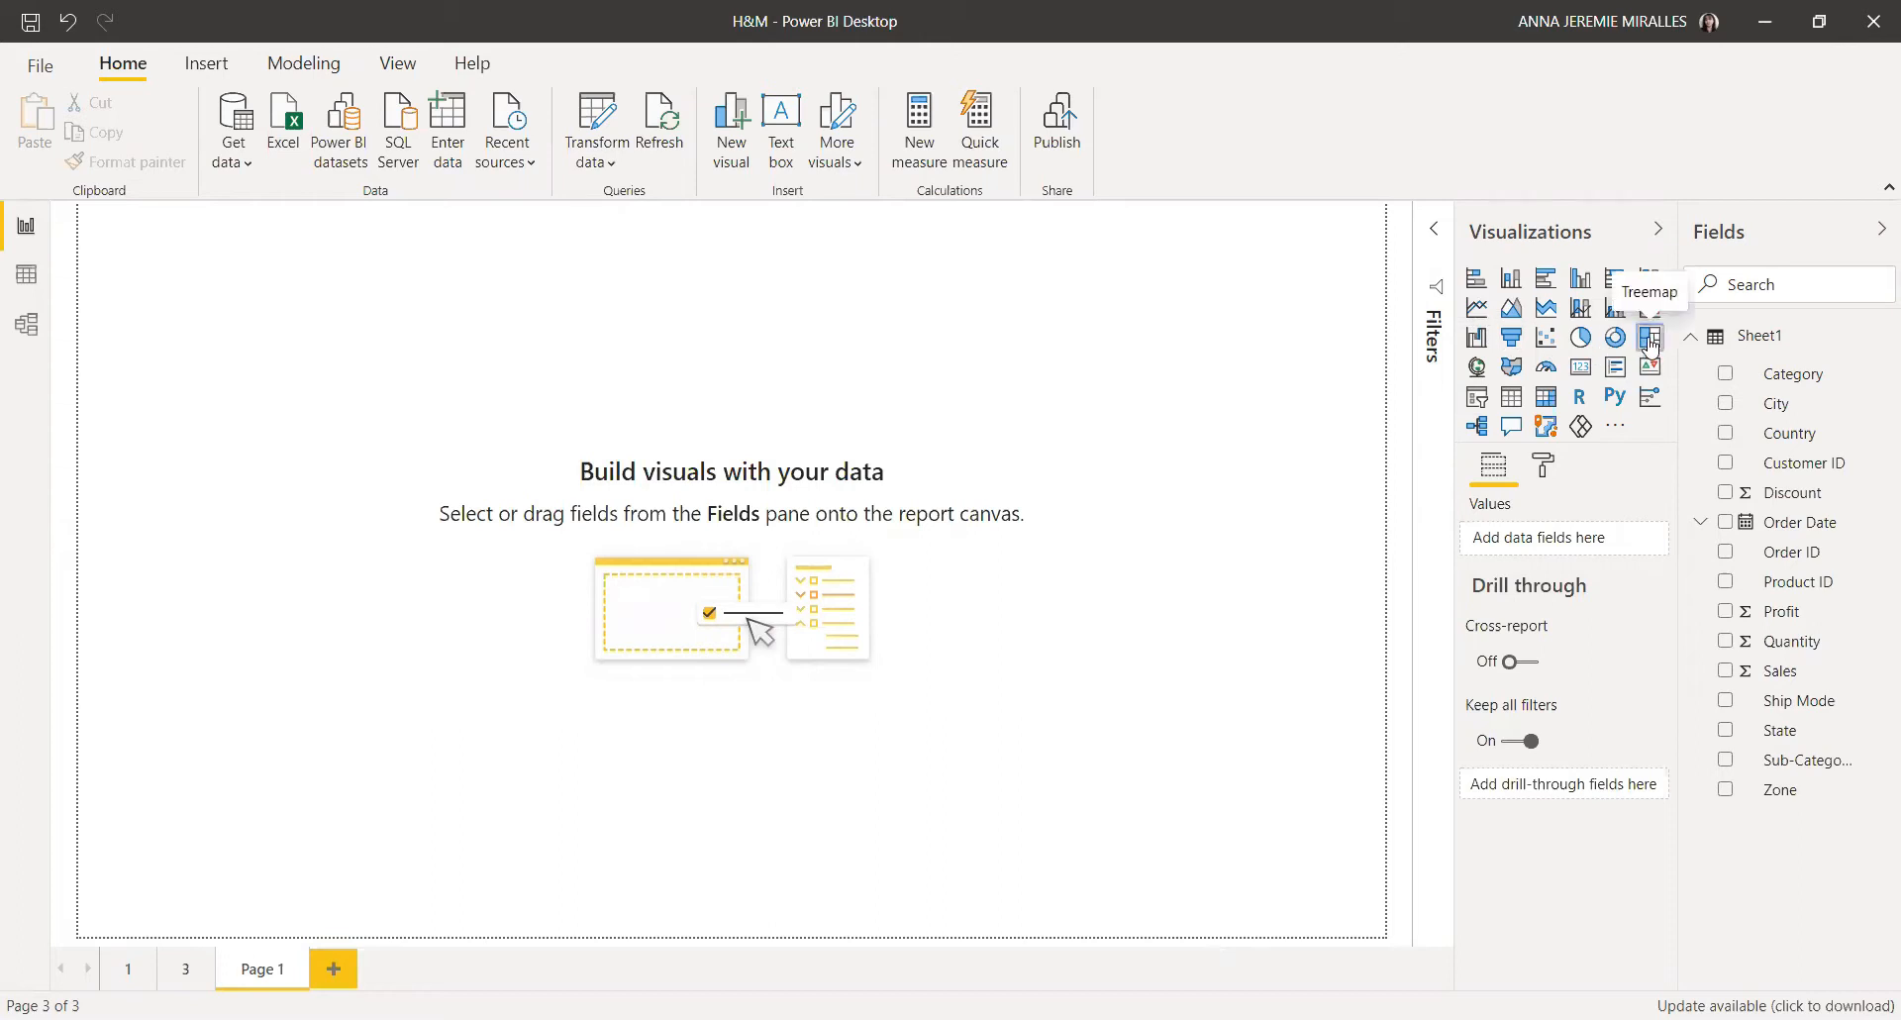
# Step: Insert a treemap visual and stretch it to fill the report canvas
pyautogui.click(1651, 338)
pyautogui.moveTo(369, 482); pyautogui.dragTo(1383, 935)
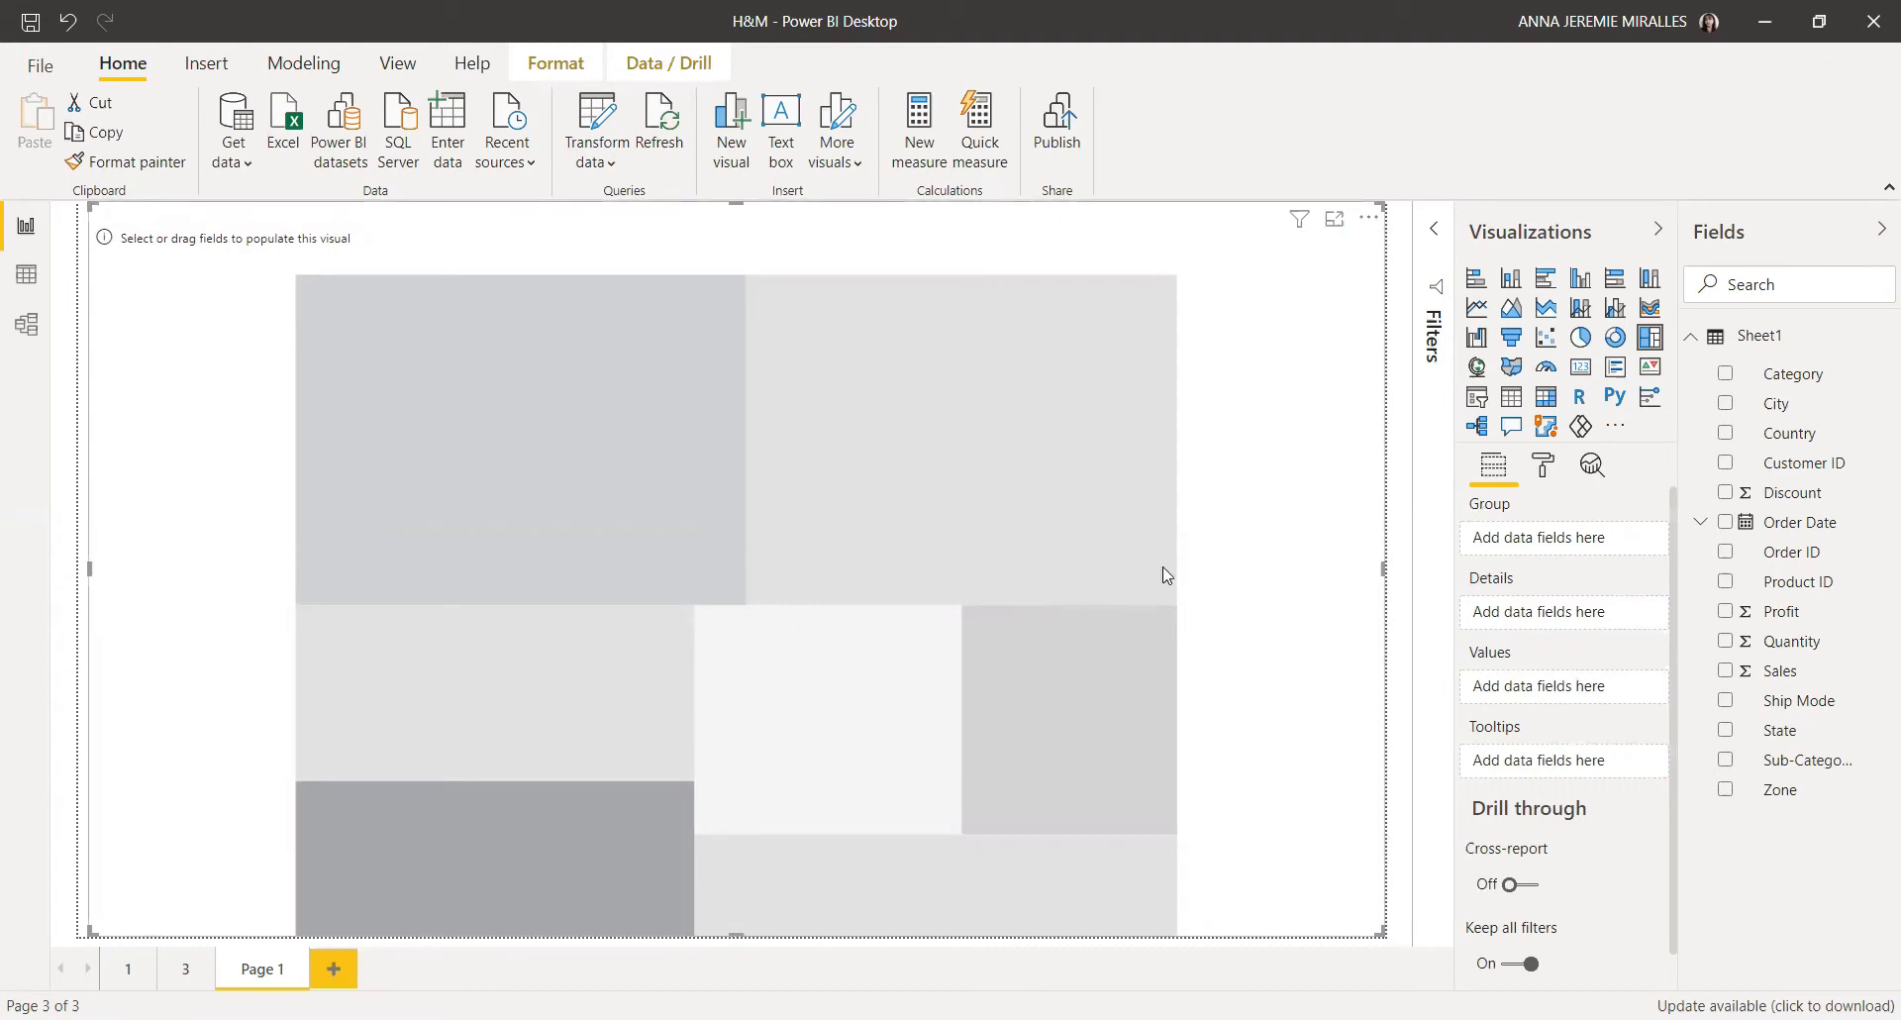
# Step: Add Category, Discount and Sub-Category to the treemap, moving Sub-Category into the values as a count
pyautogui.click(1726, 374)
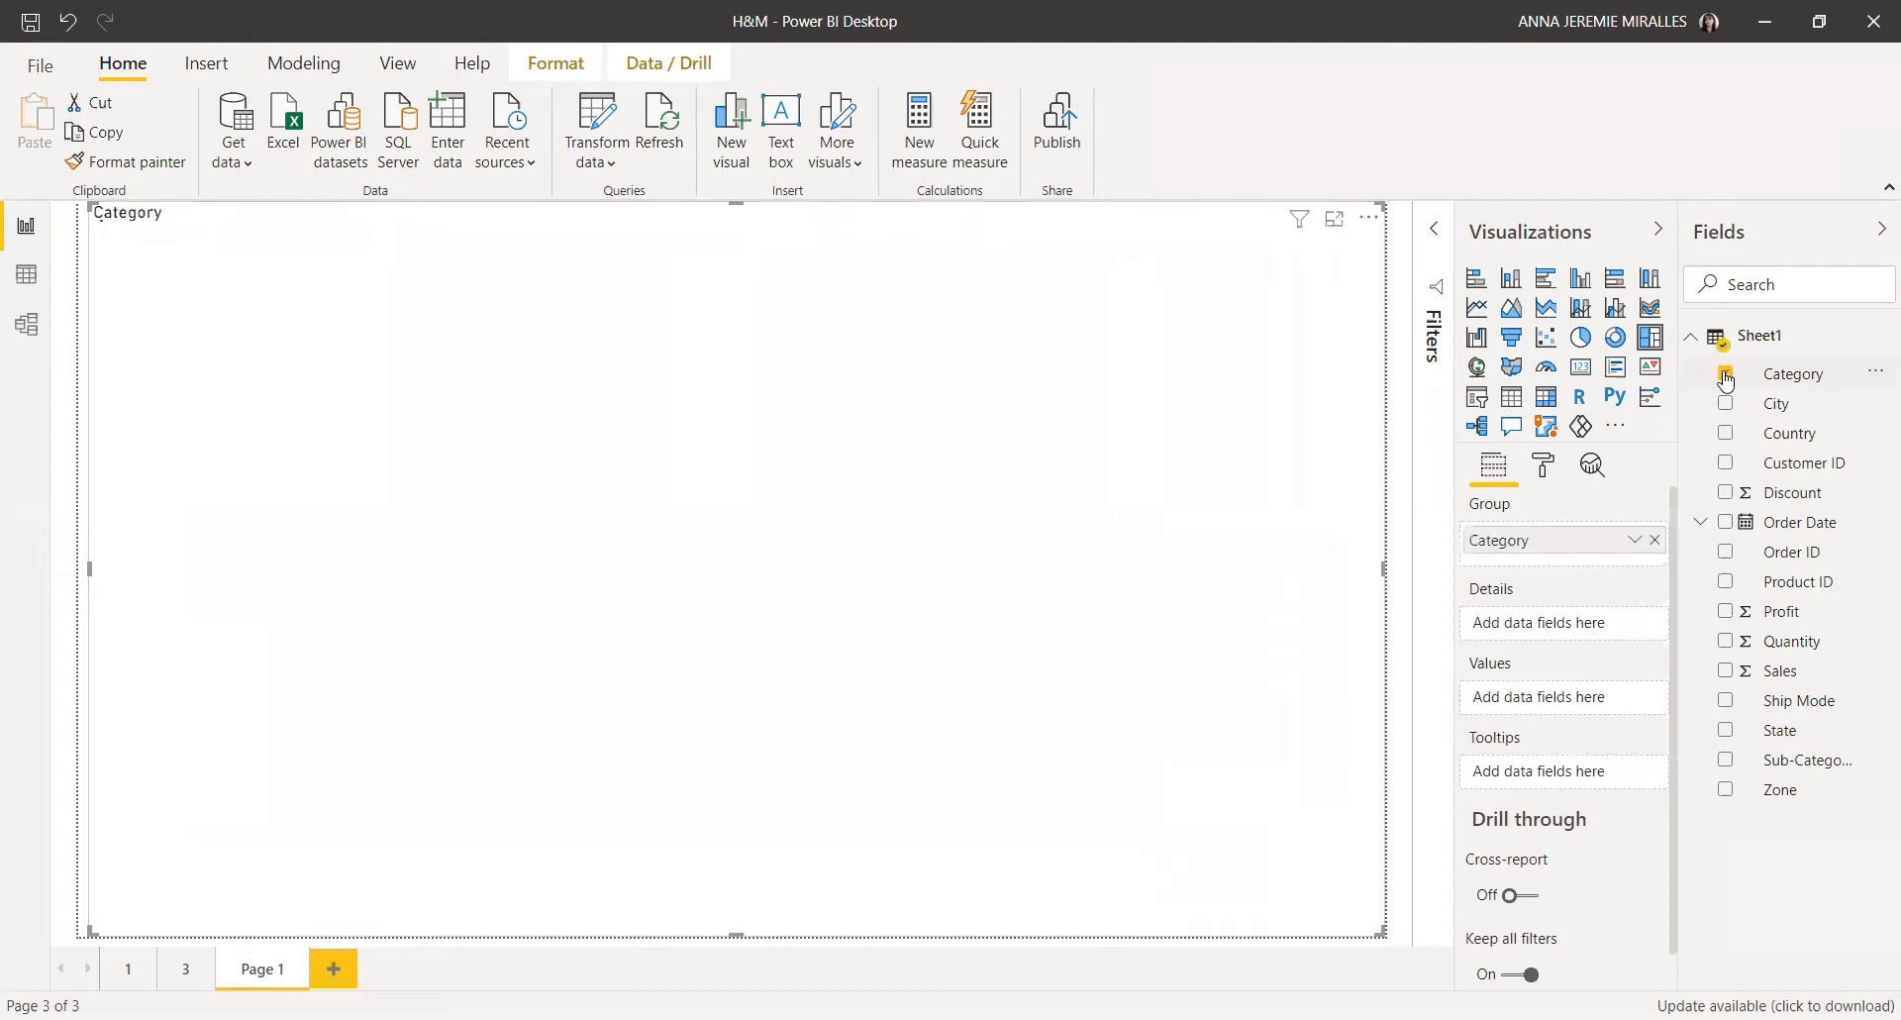
pyautogui.click(1727, 495)
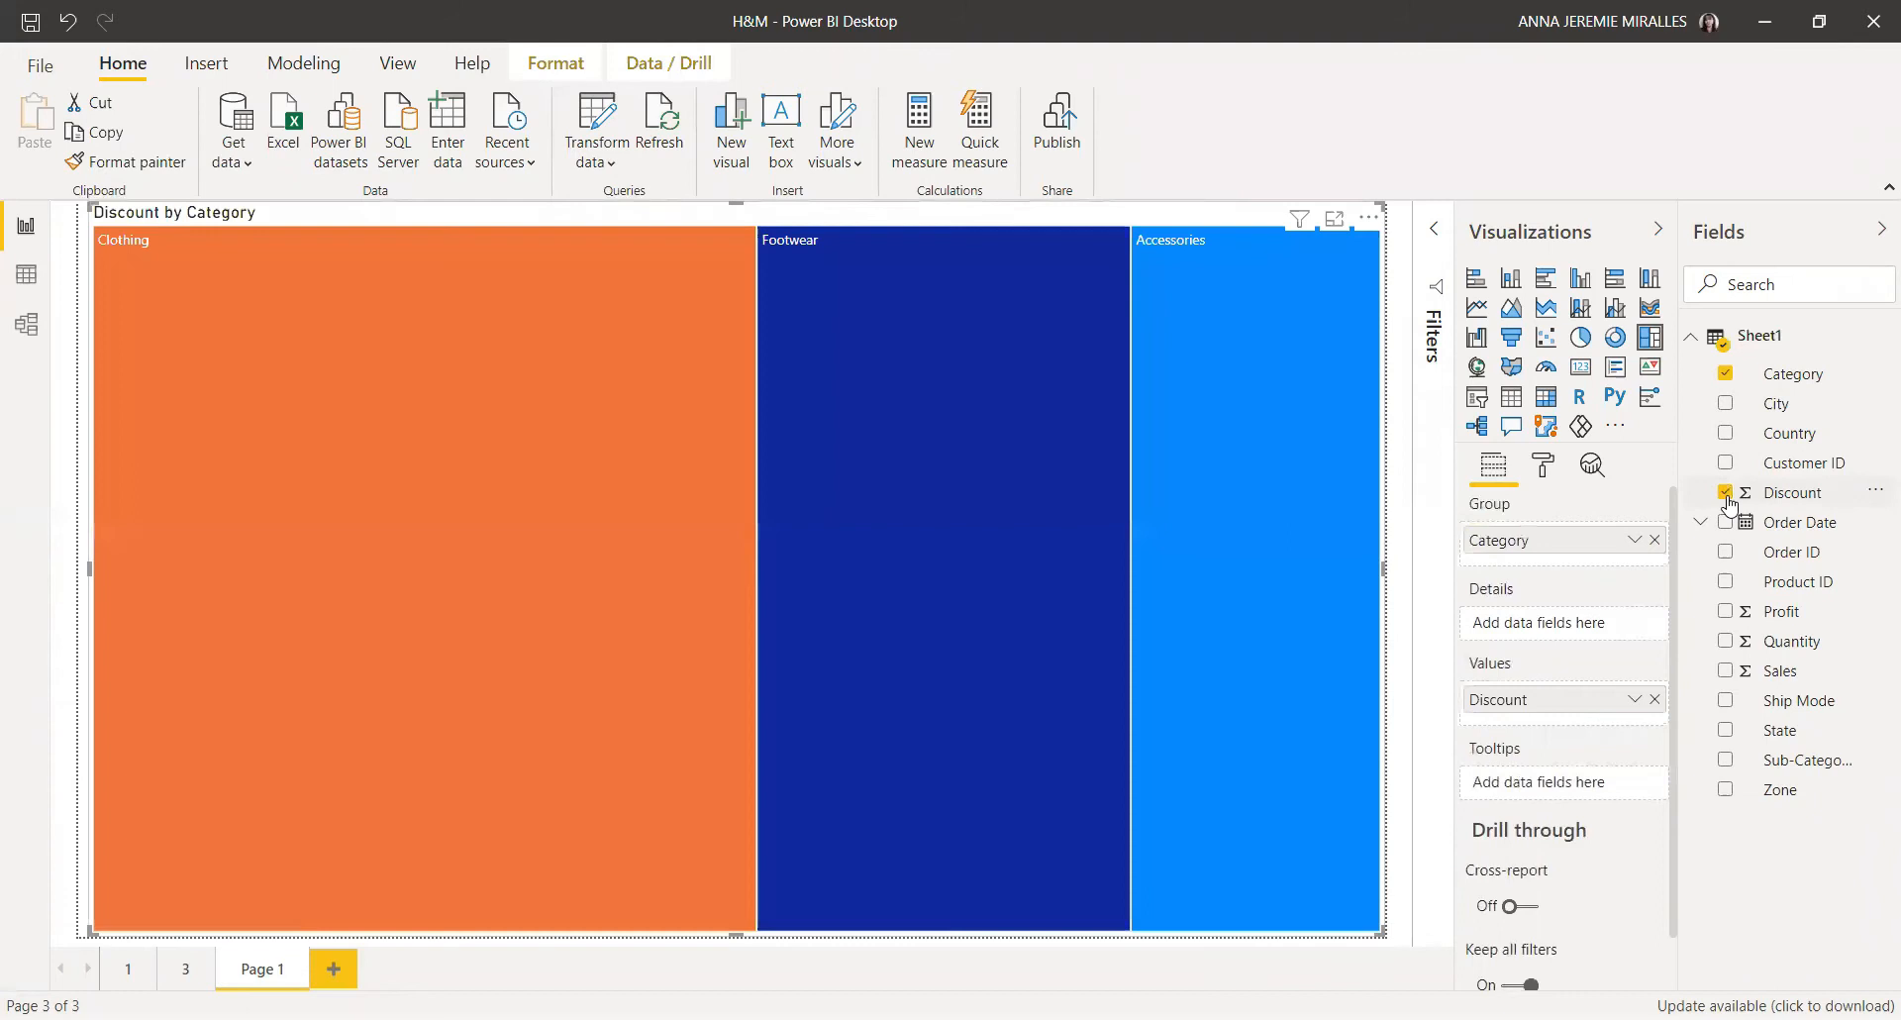
pyautogui.click(1726, 761)
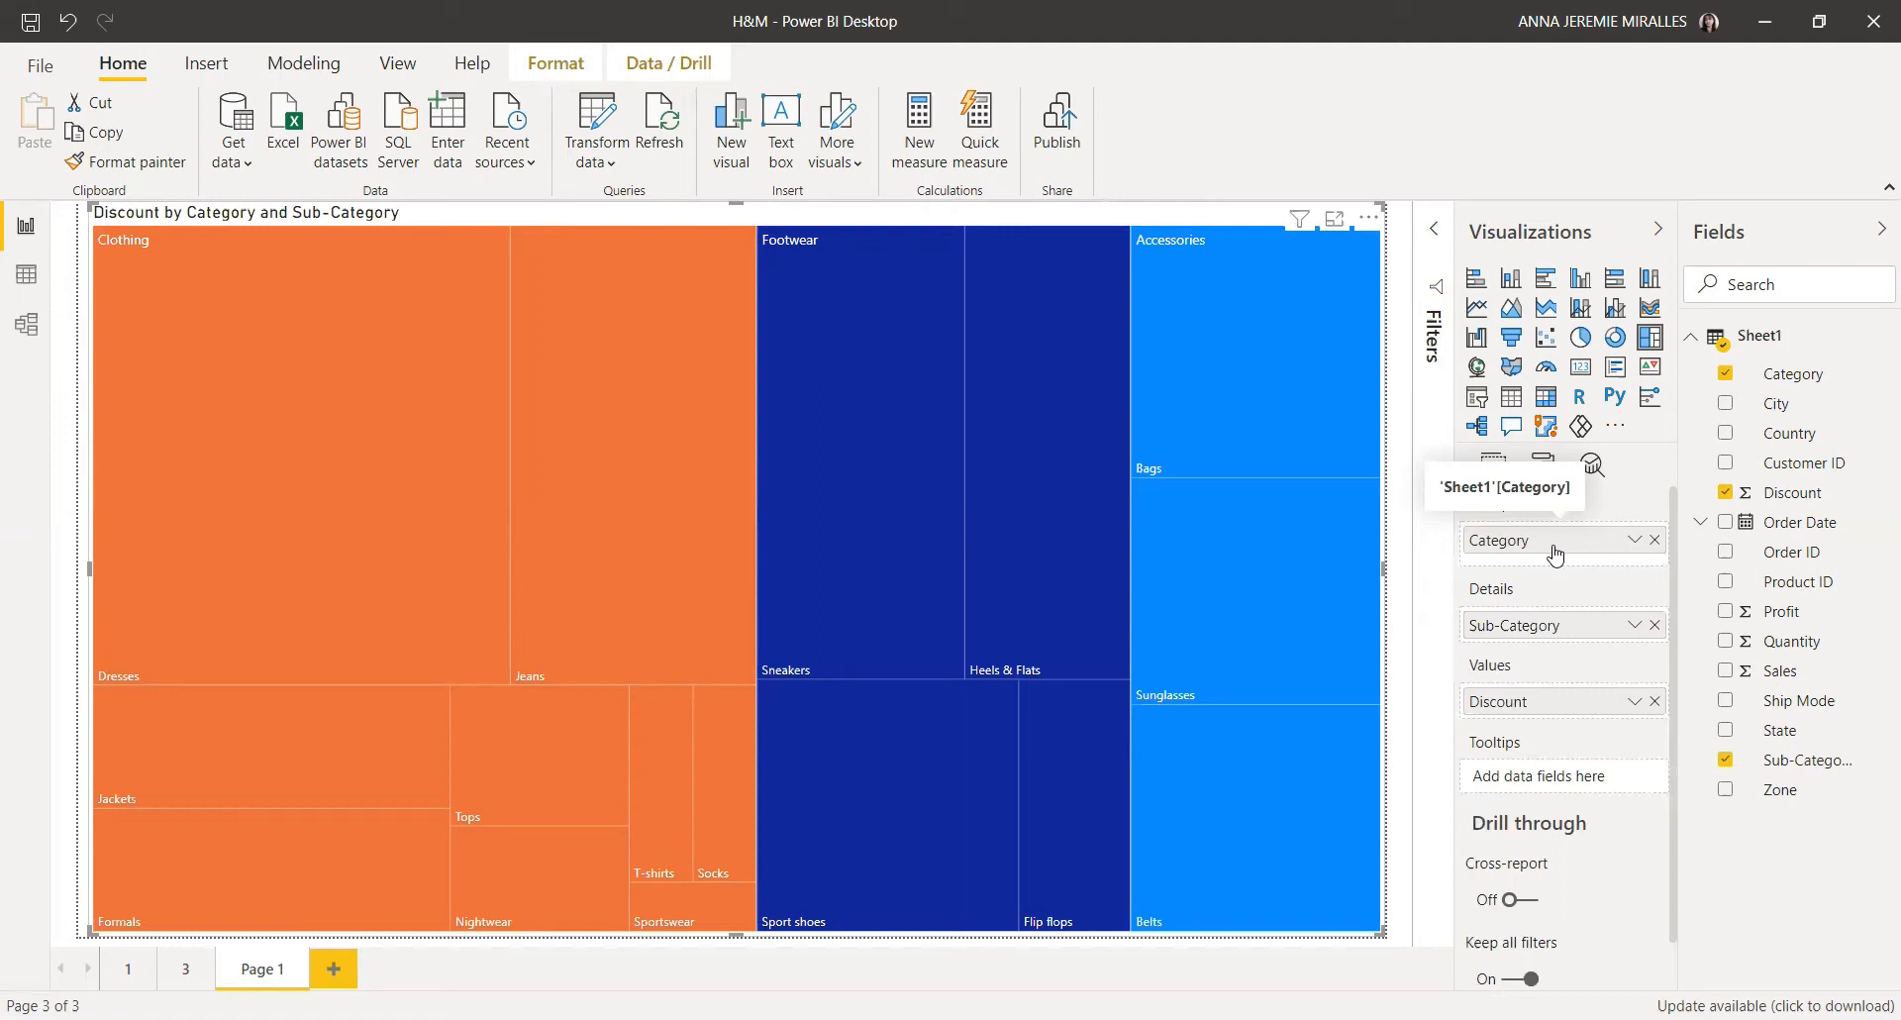
pyautogui.moveTo(1515, 690); pyautogui.dragTo(1518, 715)
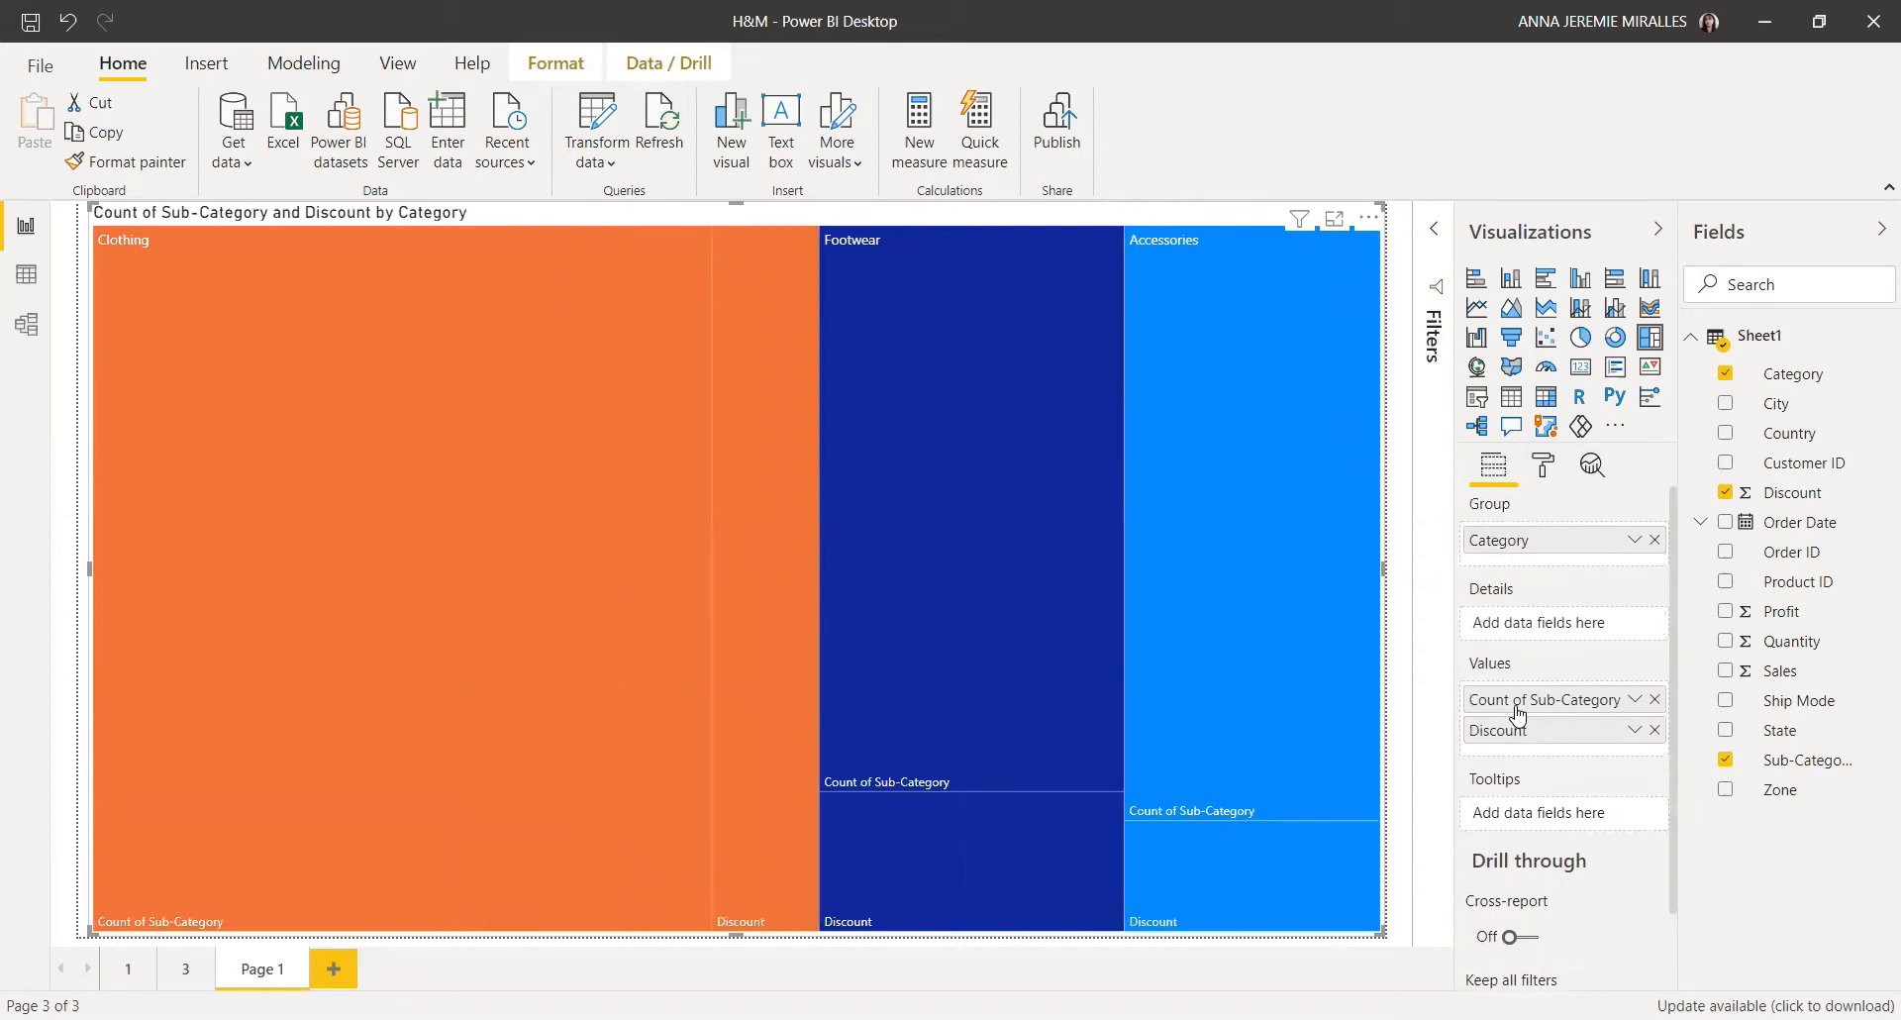
# Step: Turn on data labels in the treemap's format settings
pyautogui.click(1543, 468)
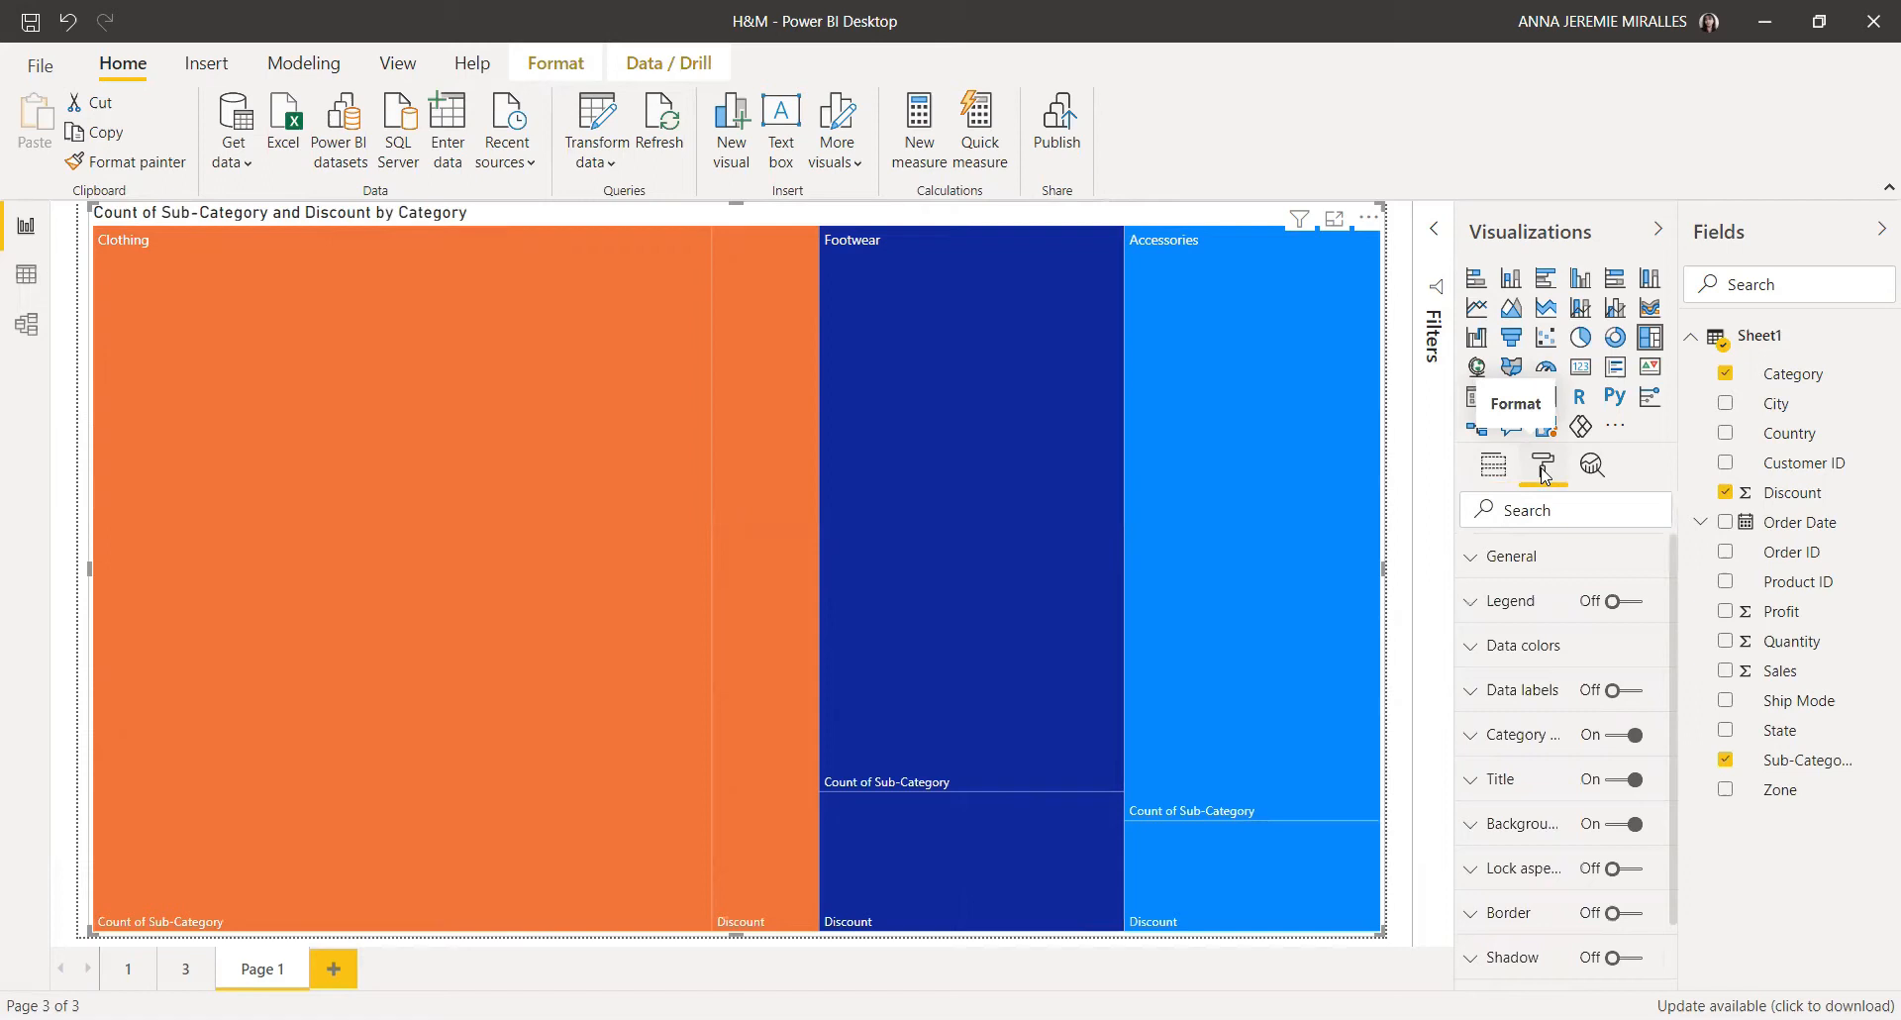
pyautogui.click(1626, 692)
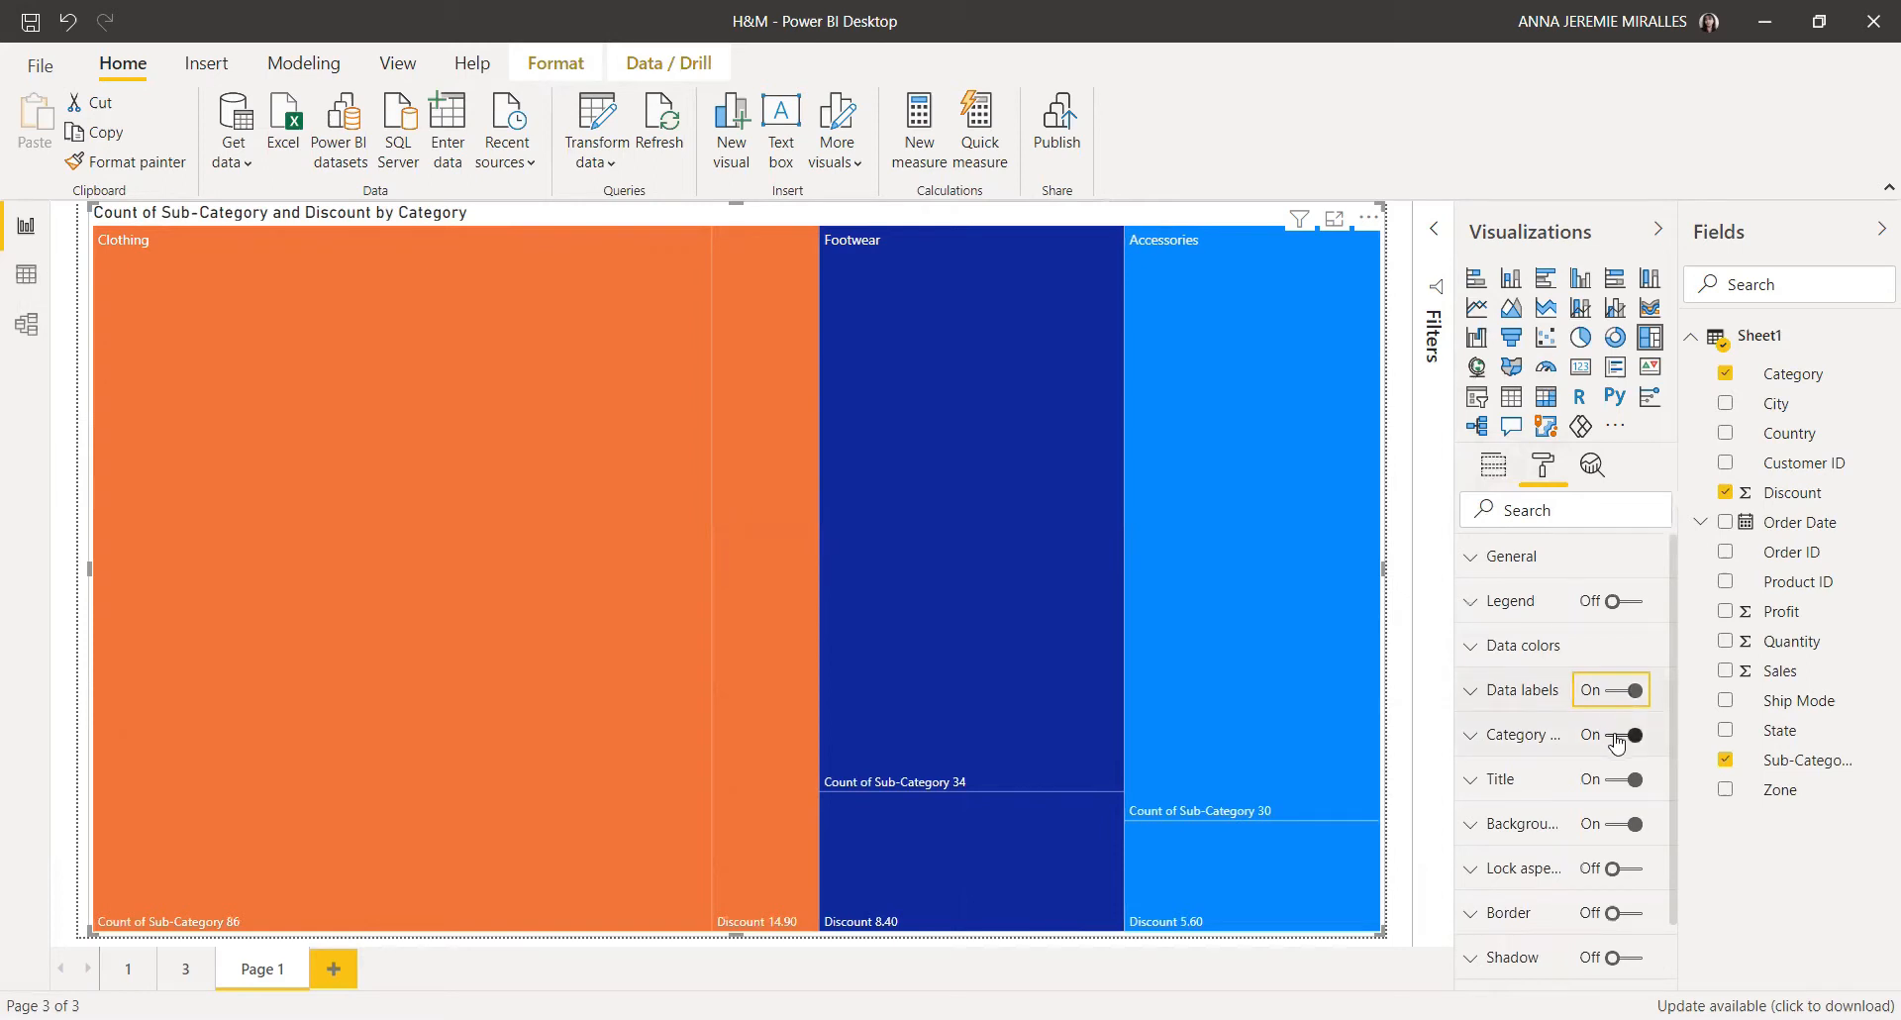
pyautogui.click(1610, 745)
pyautogui.click(1609, 745)
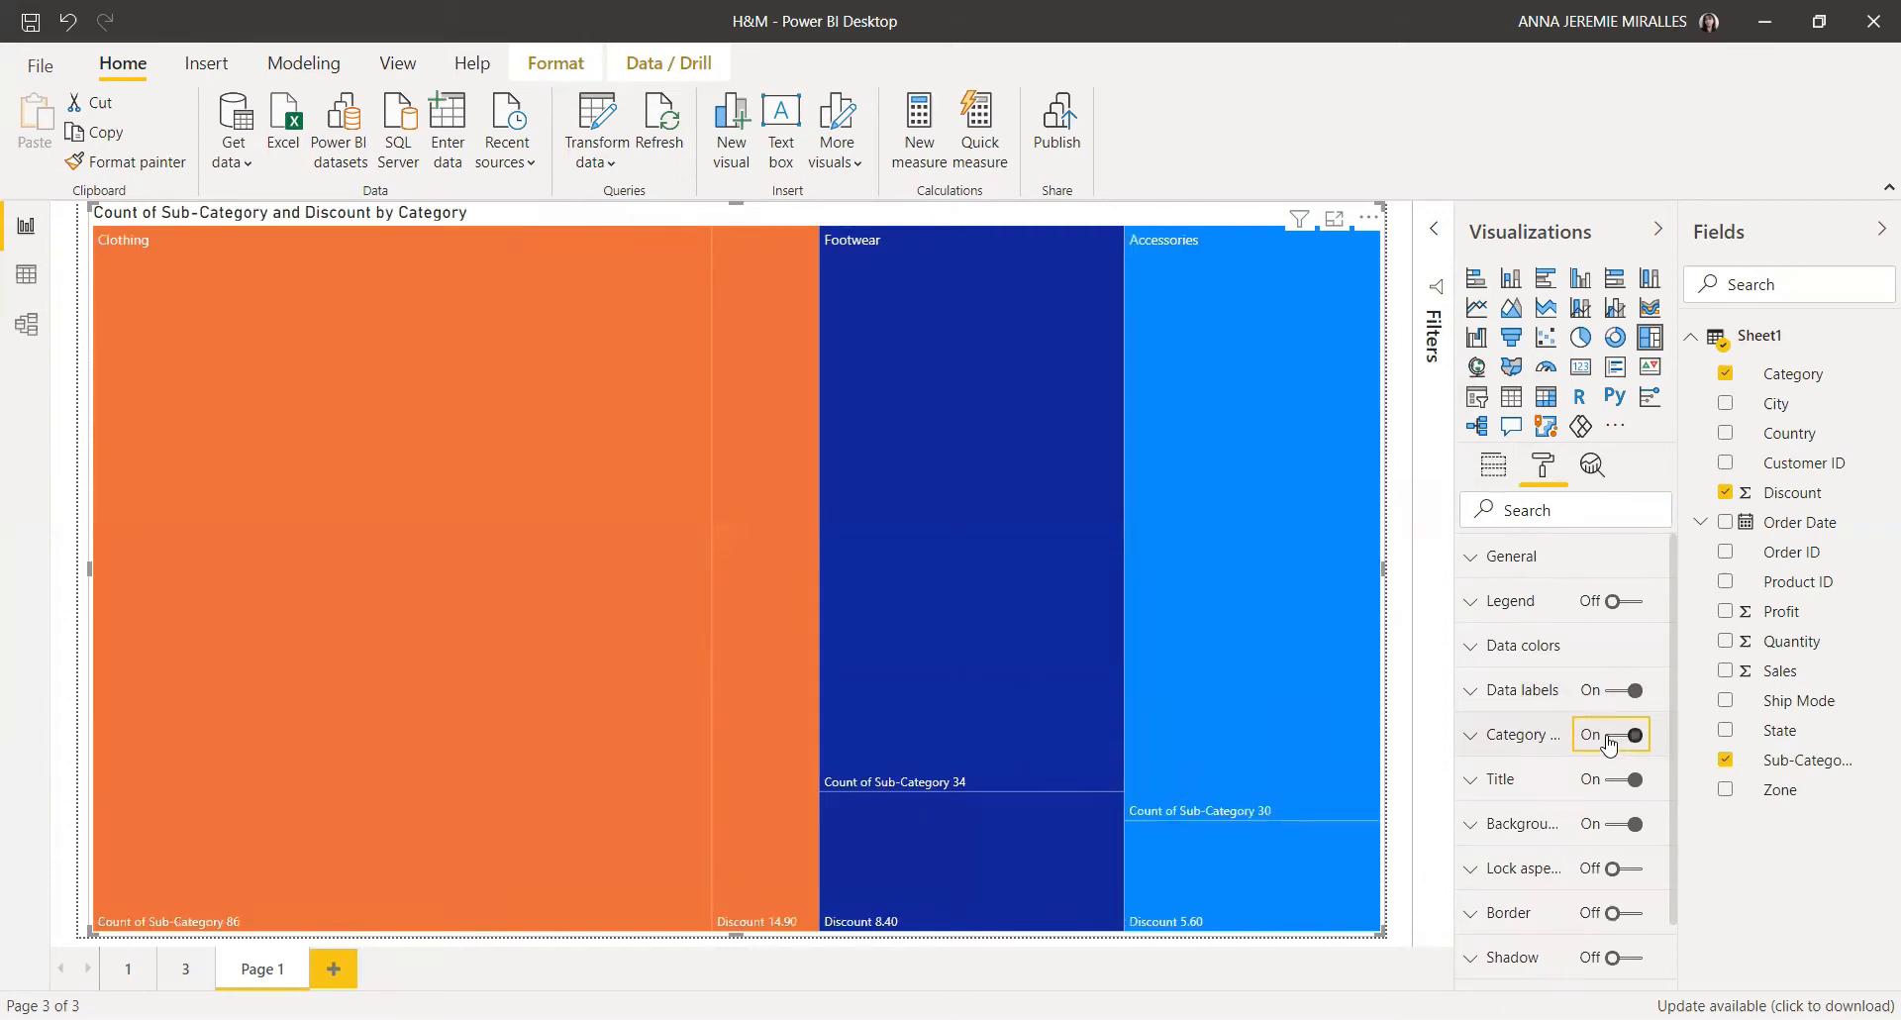
# Step: Increase the text size of the treemap's data labels
pyautogui.click(1469, 696)
pyautogui.scroll(-3, 1481, 723)
pyautogui.scroll(2, 1486, 738)
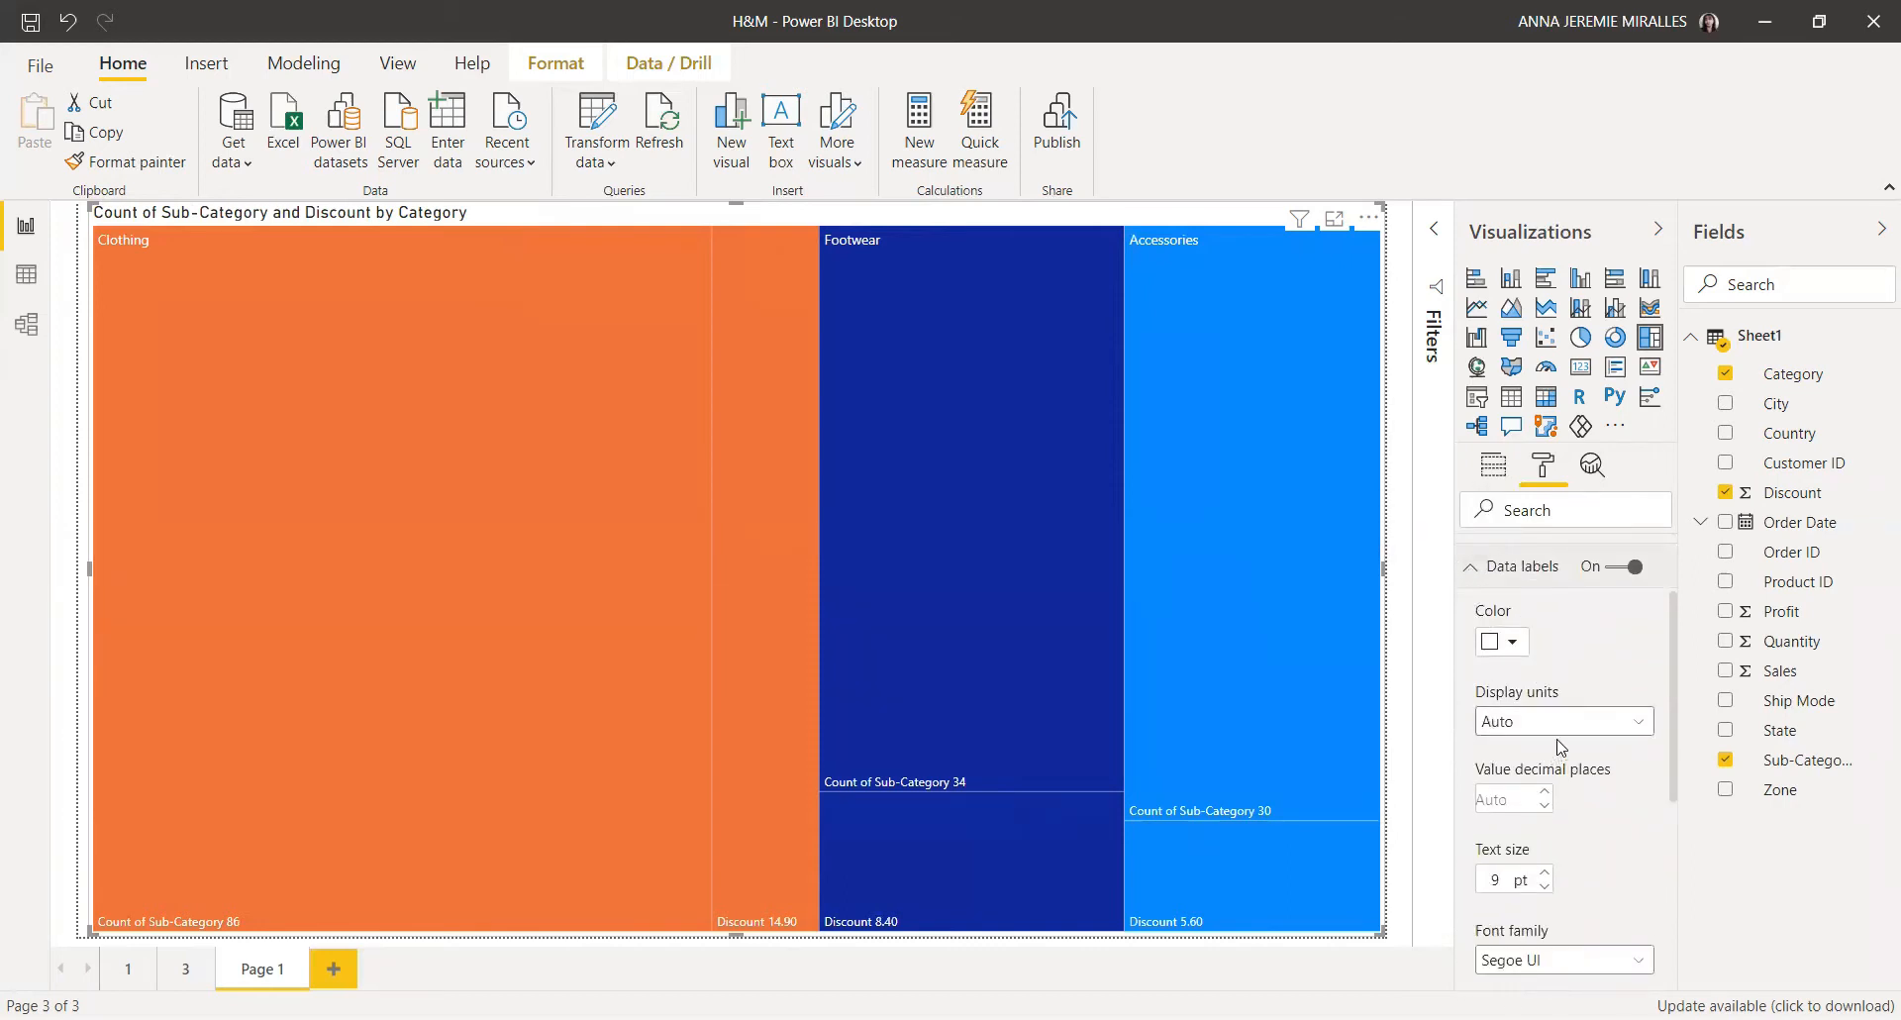
pyautogui.click(1544, 874)
pyautogui.click(1545, 874)
pyautogui.click(1545, 874)
pyautogui.click(1545, 873)
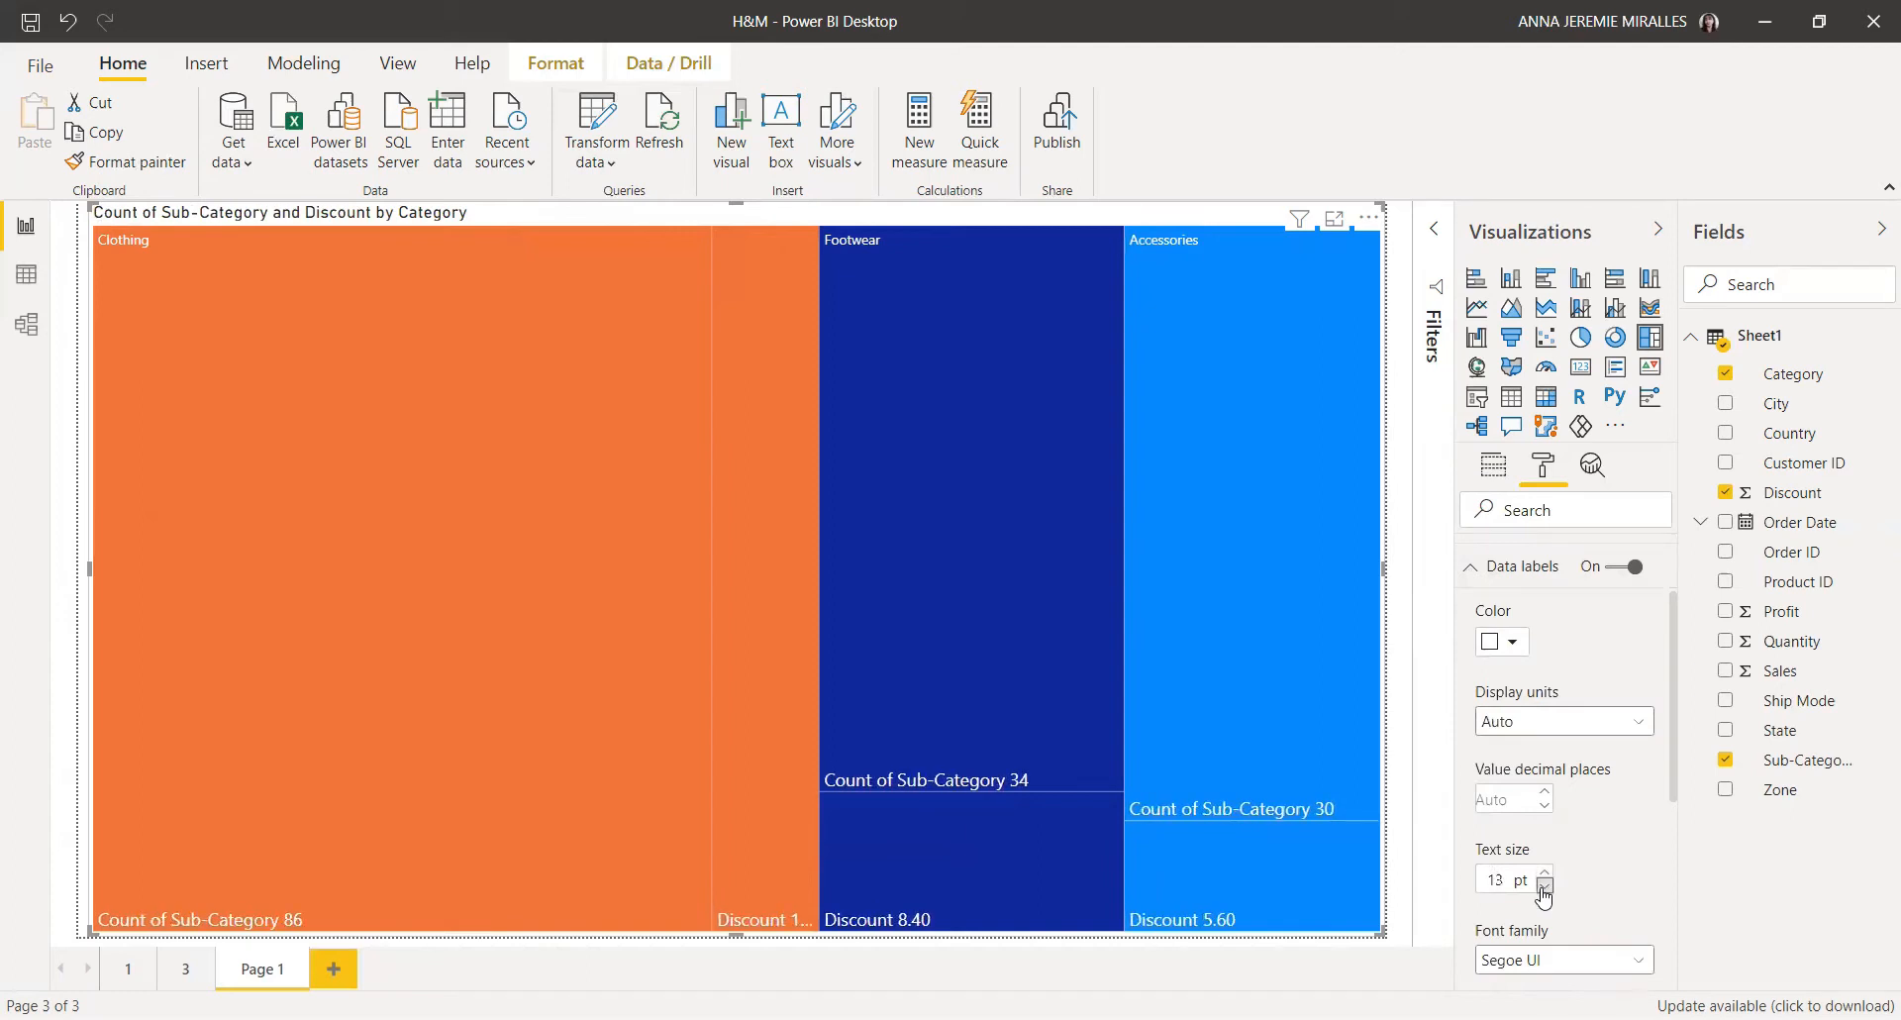
pyautogui.click(1545, 887)
pyautogui.click(1473, 571)
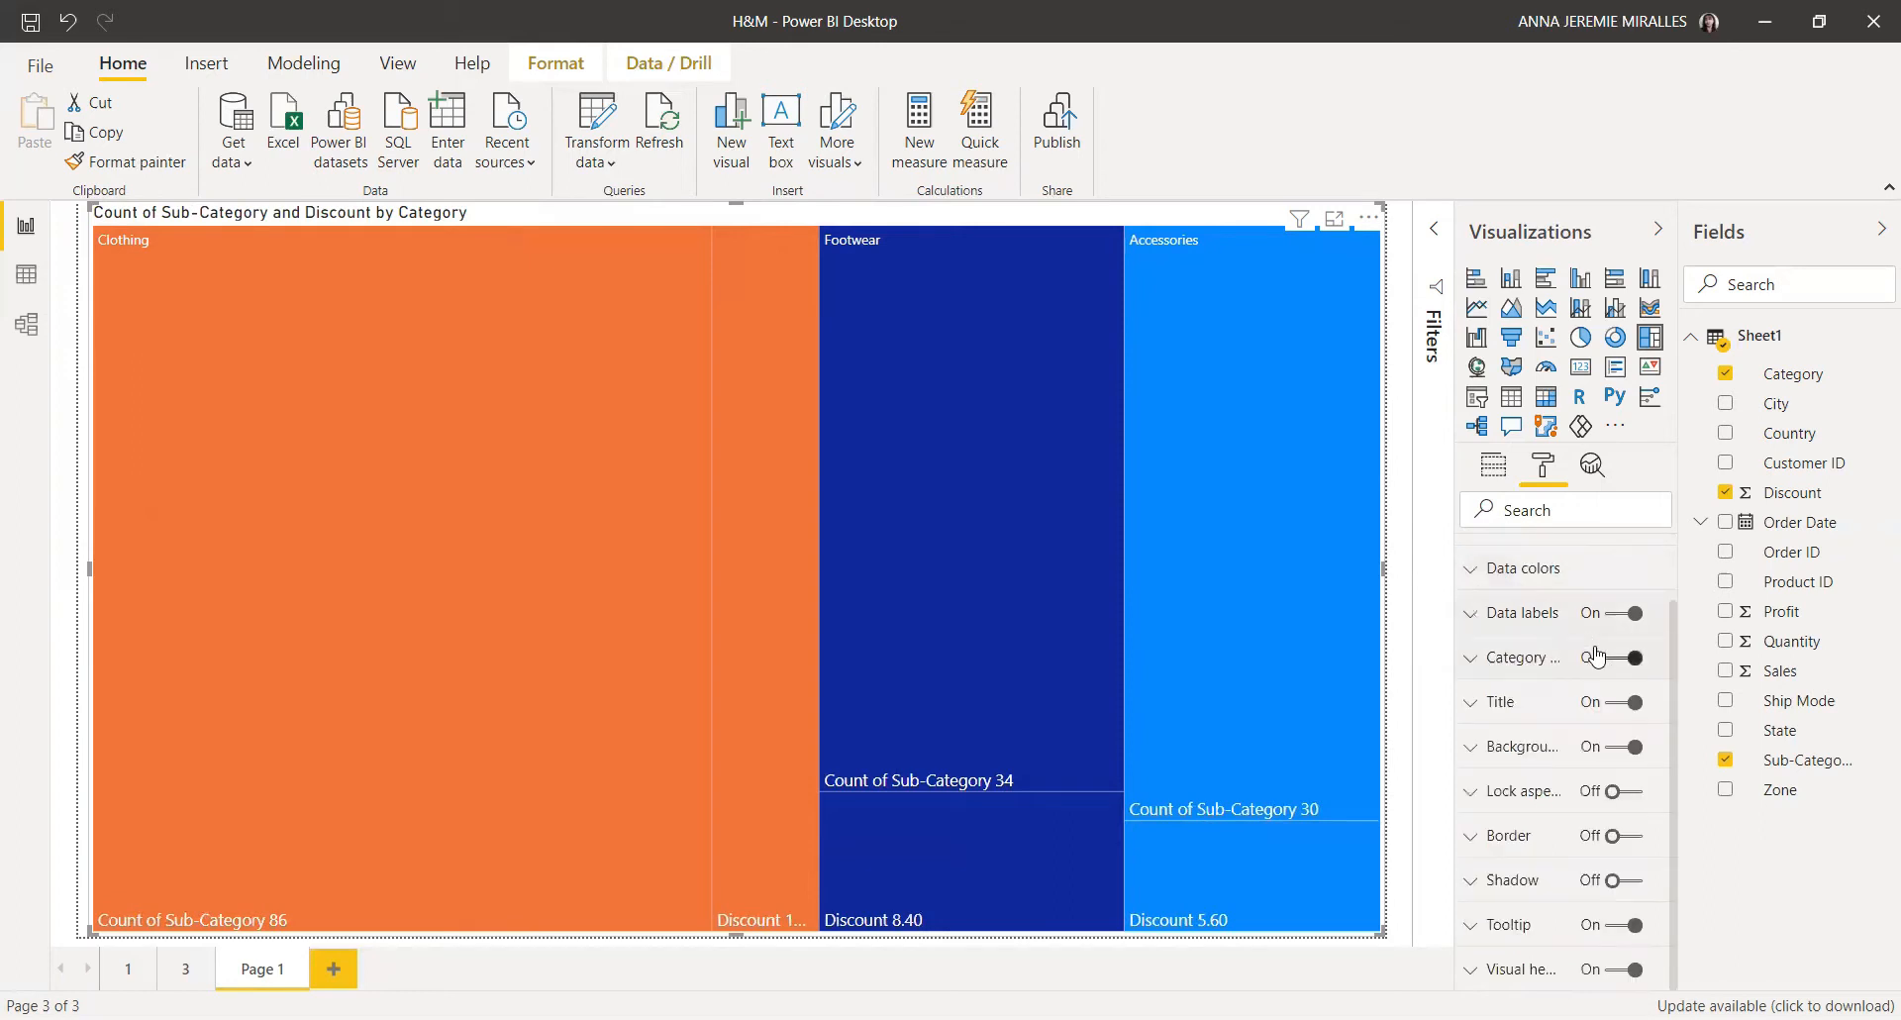
# Step: Center-align the treemap's title
pyautogui.click(1473, 703)
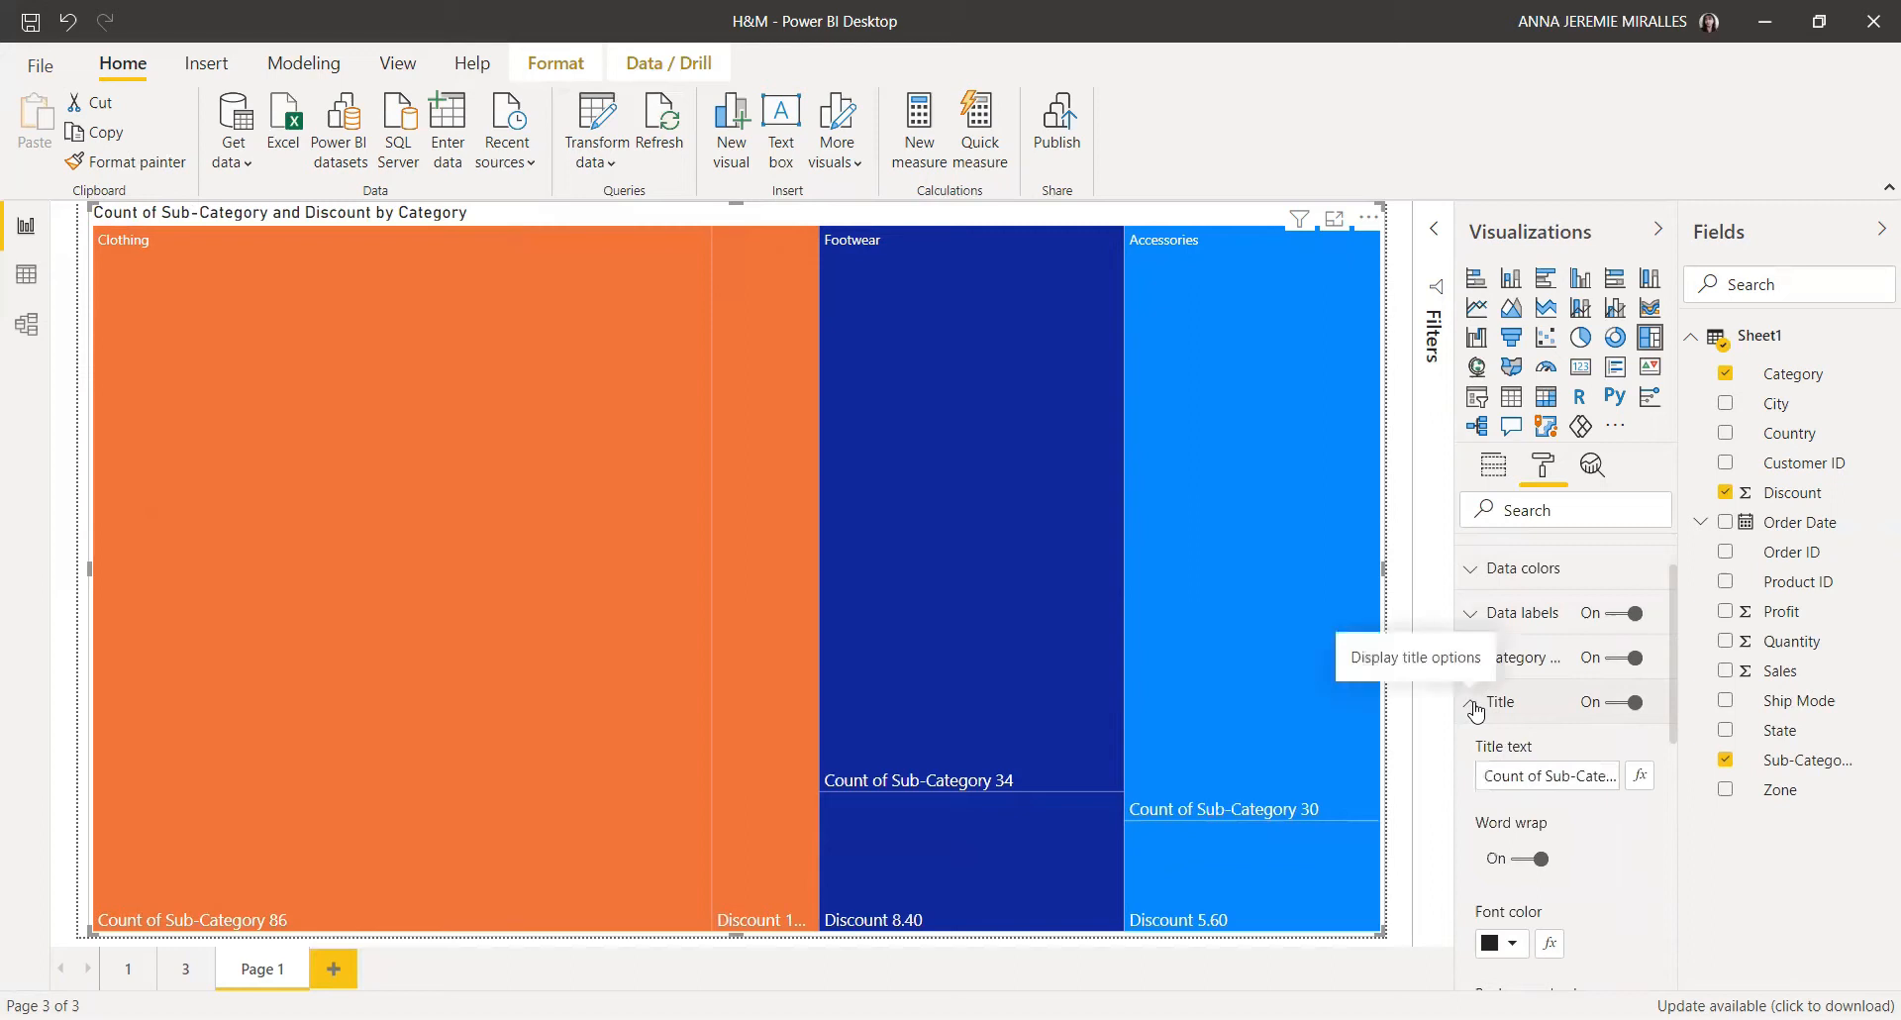
pyautogui.click(1548, 768)
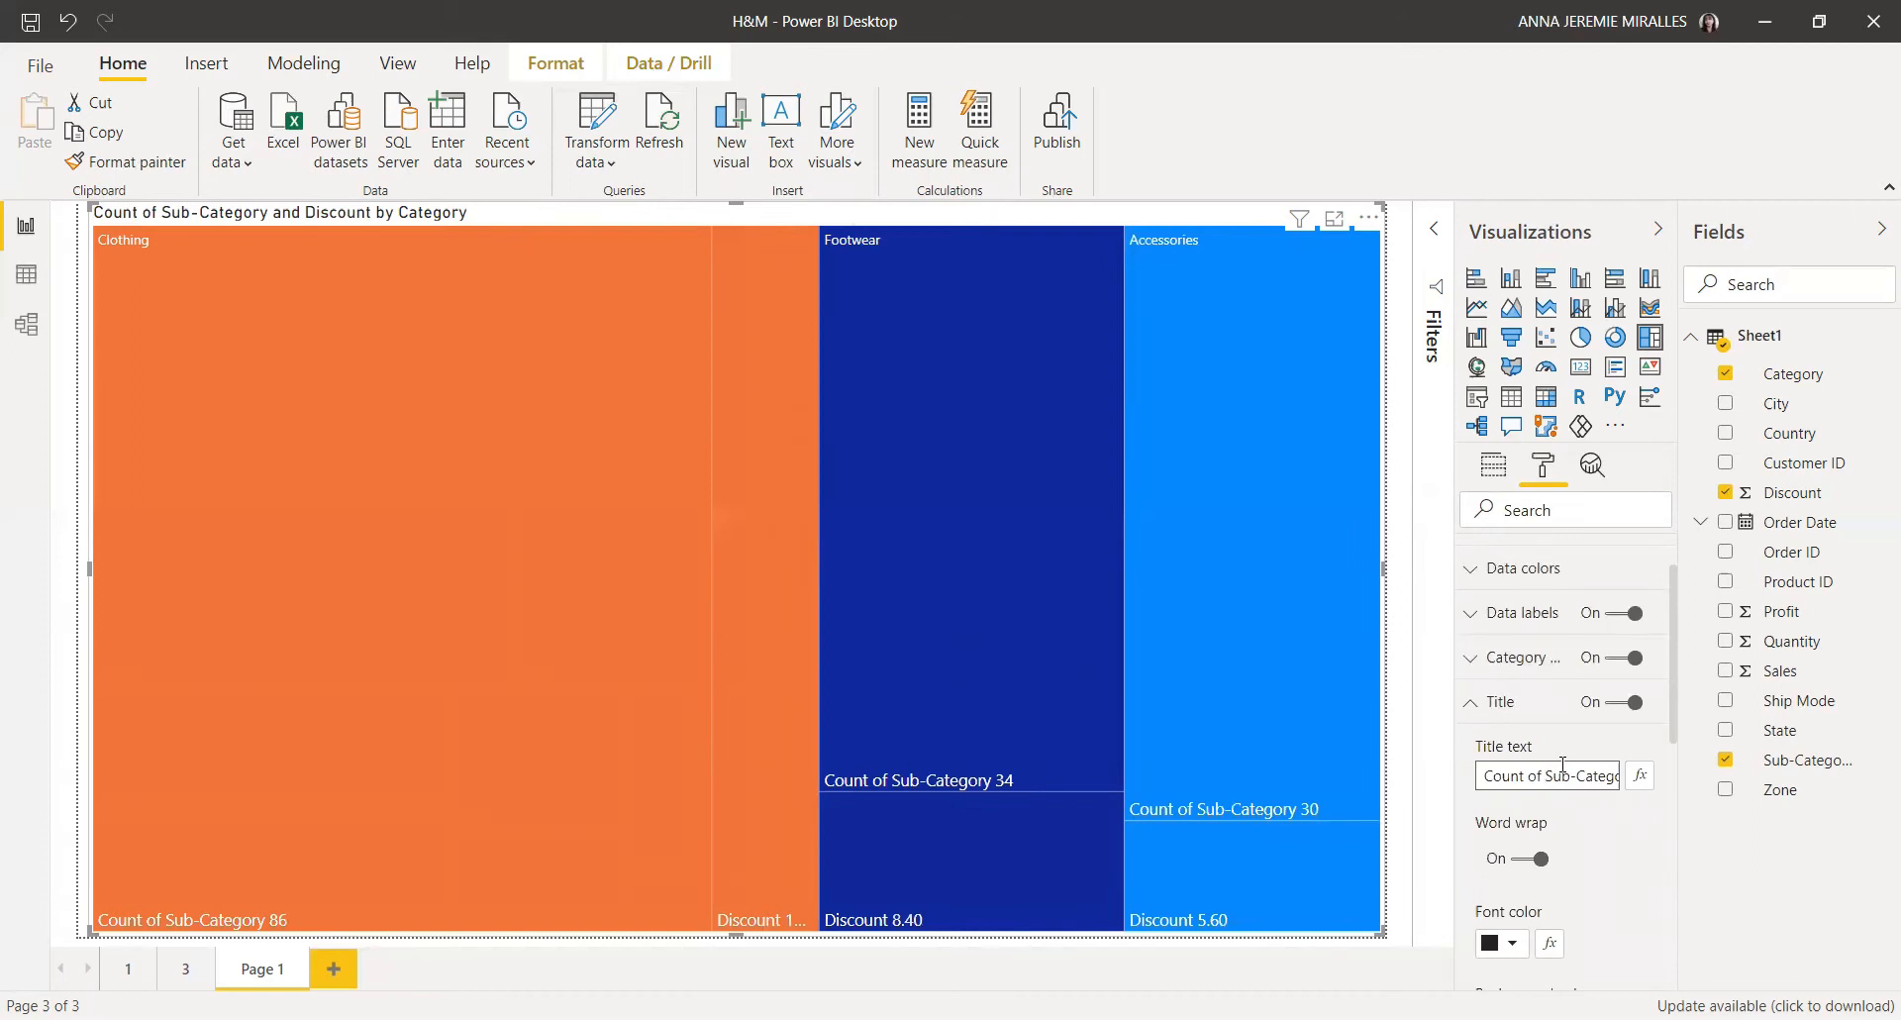
pyautogui.scroll(-3, 1592, 828)
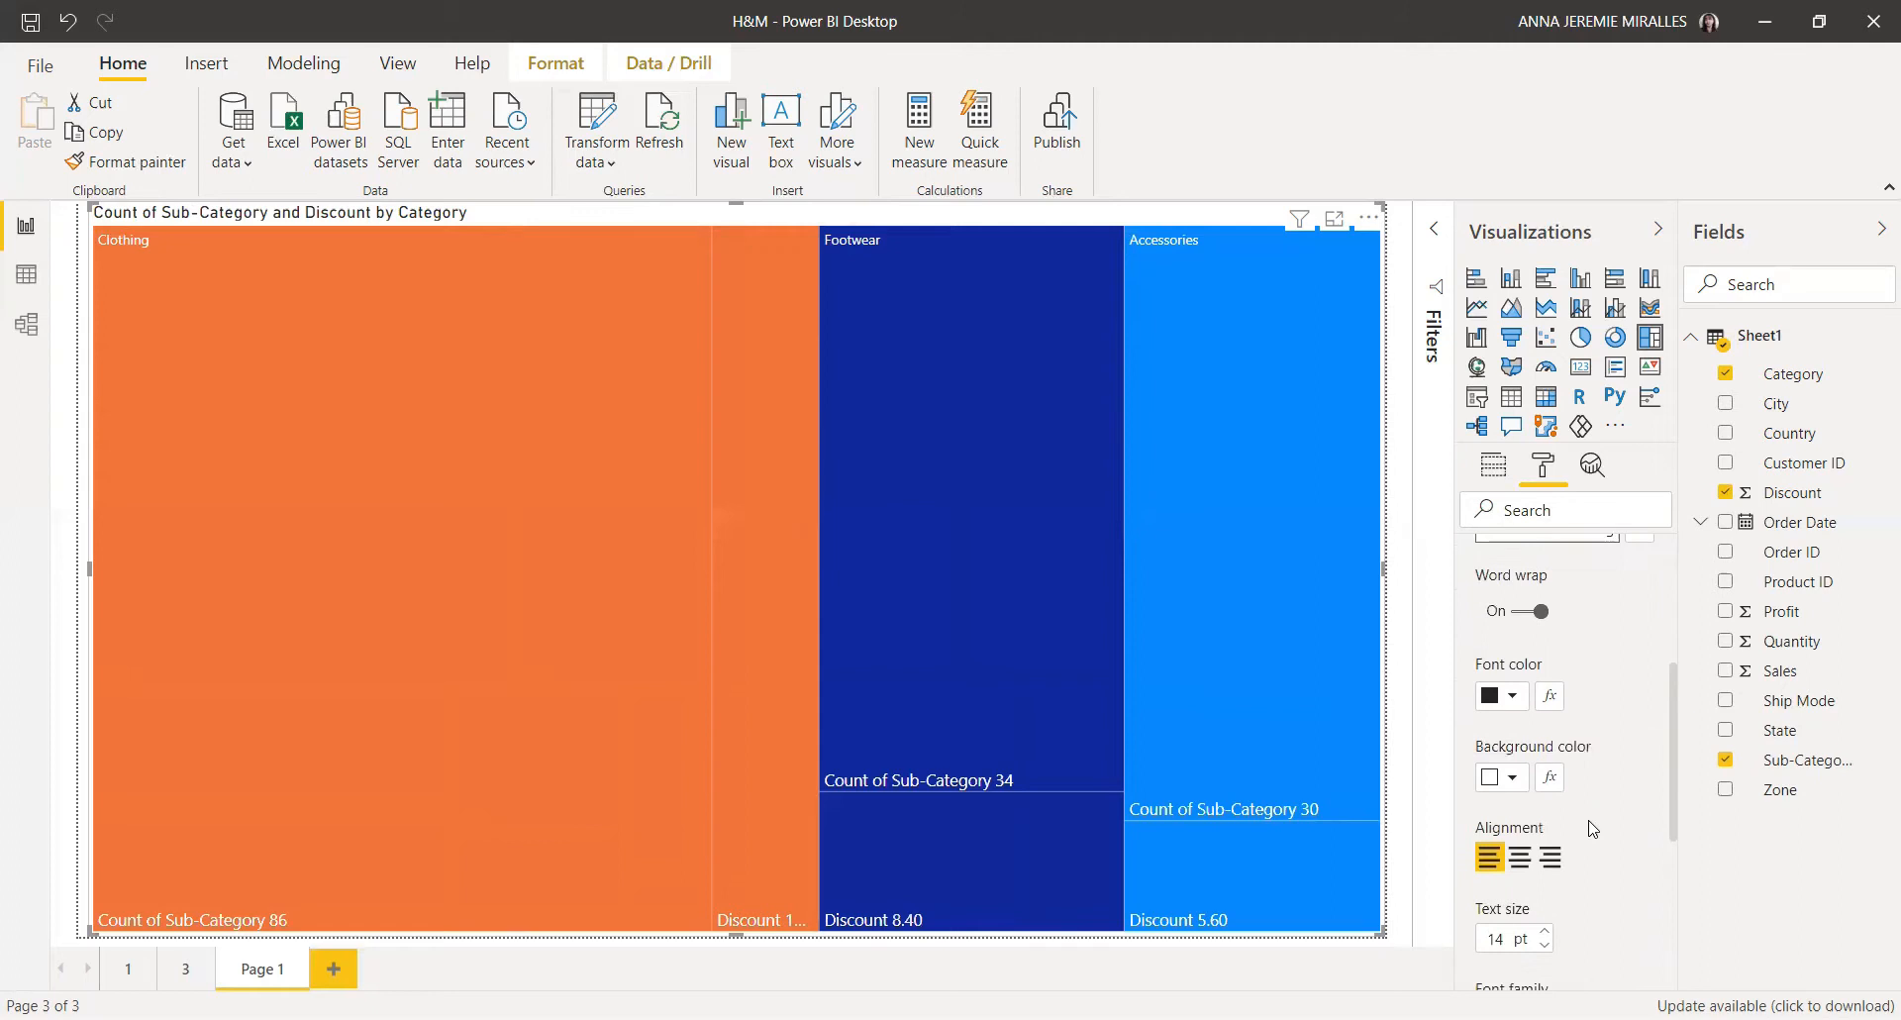
pyautogui.scroll(-2, 1592, 828)
pyautogui.click(1523, 741)
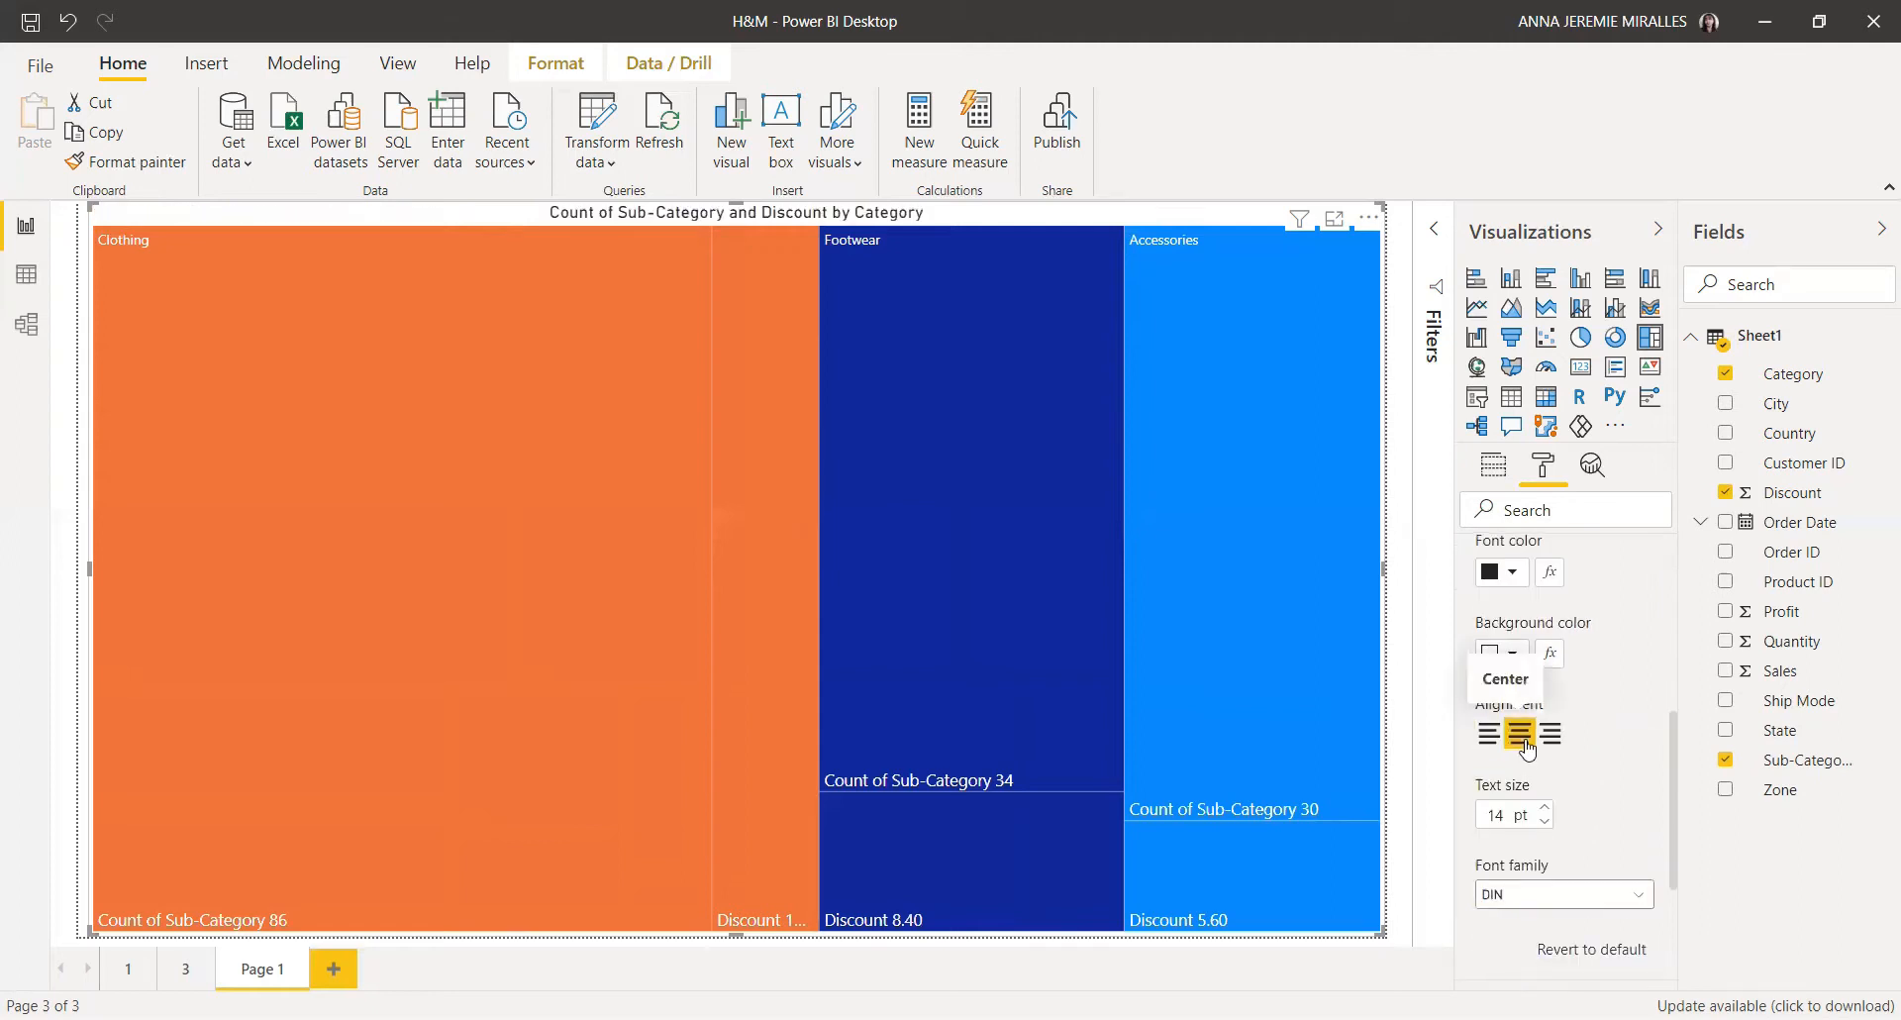
# Step: Set the title text size to 20 pt and its font family to Arial Black
pyautogui.doubleClick(1498, 815)
pyautogui.write('20')
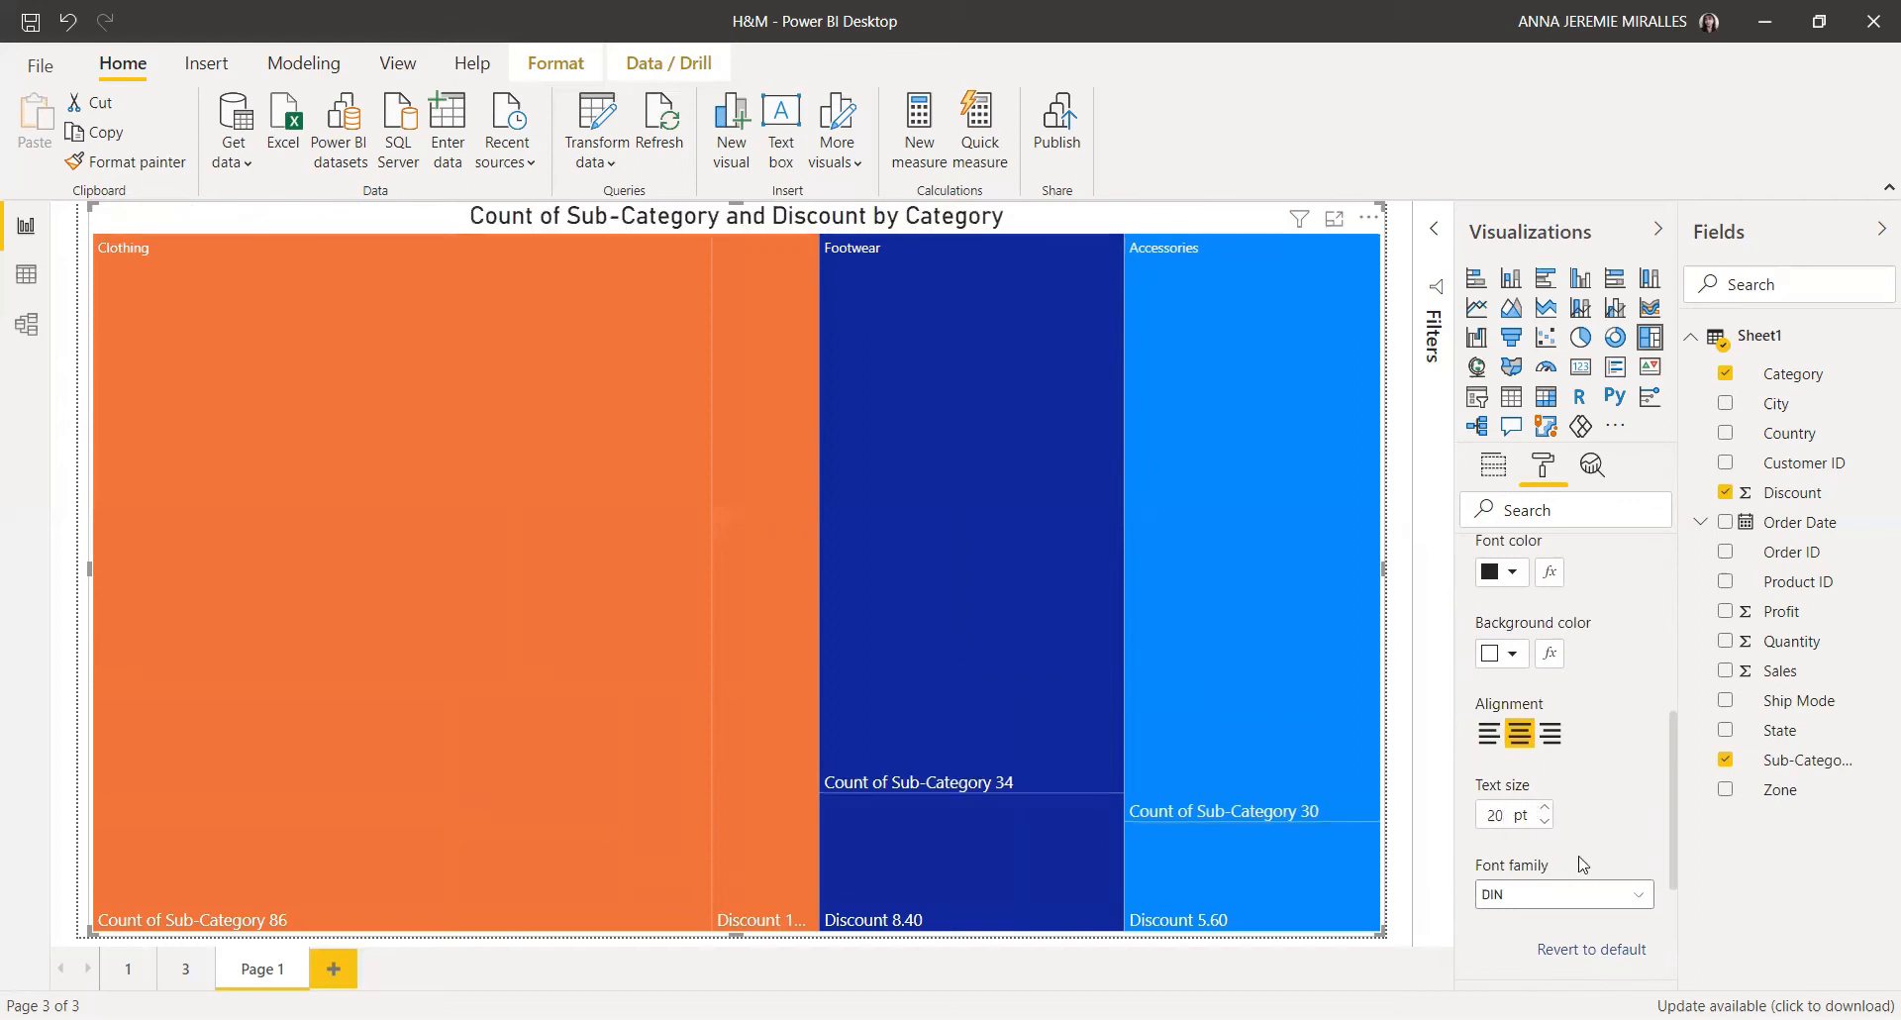
pyautogui.click(1614, 896)
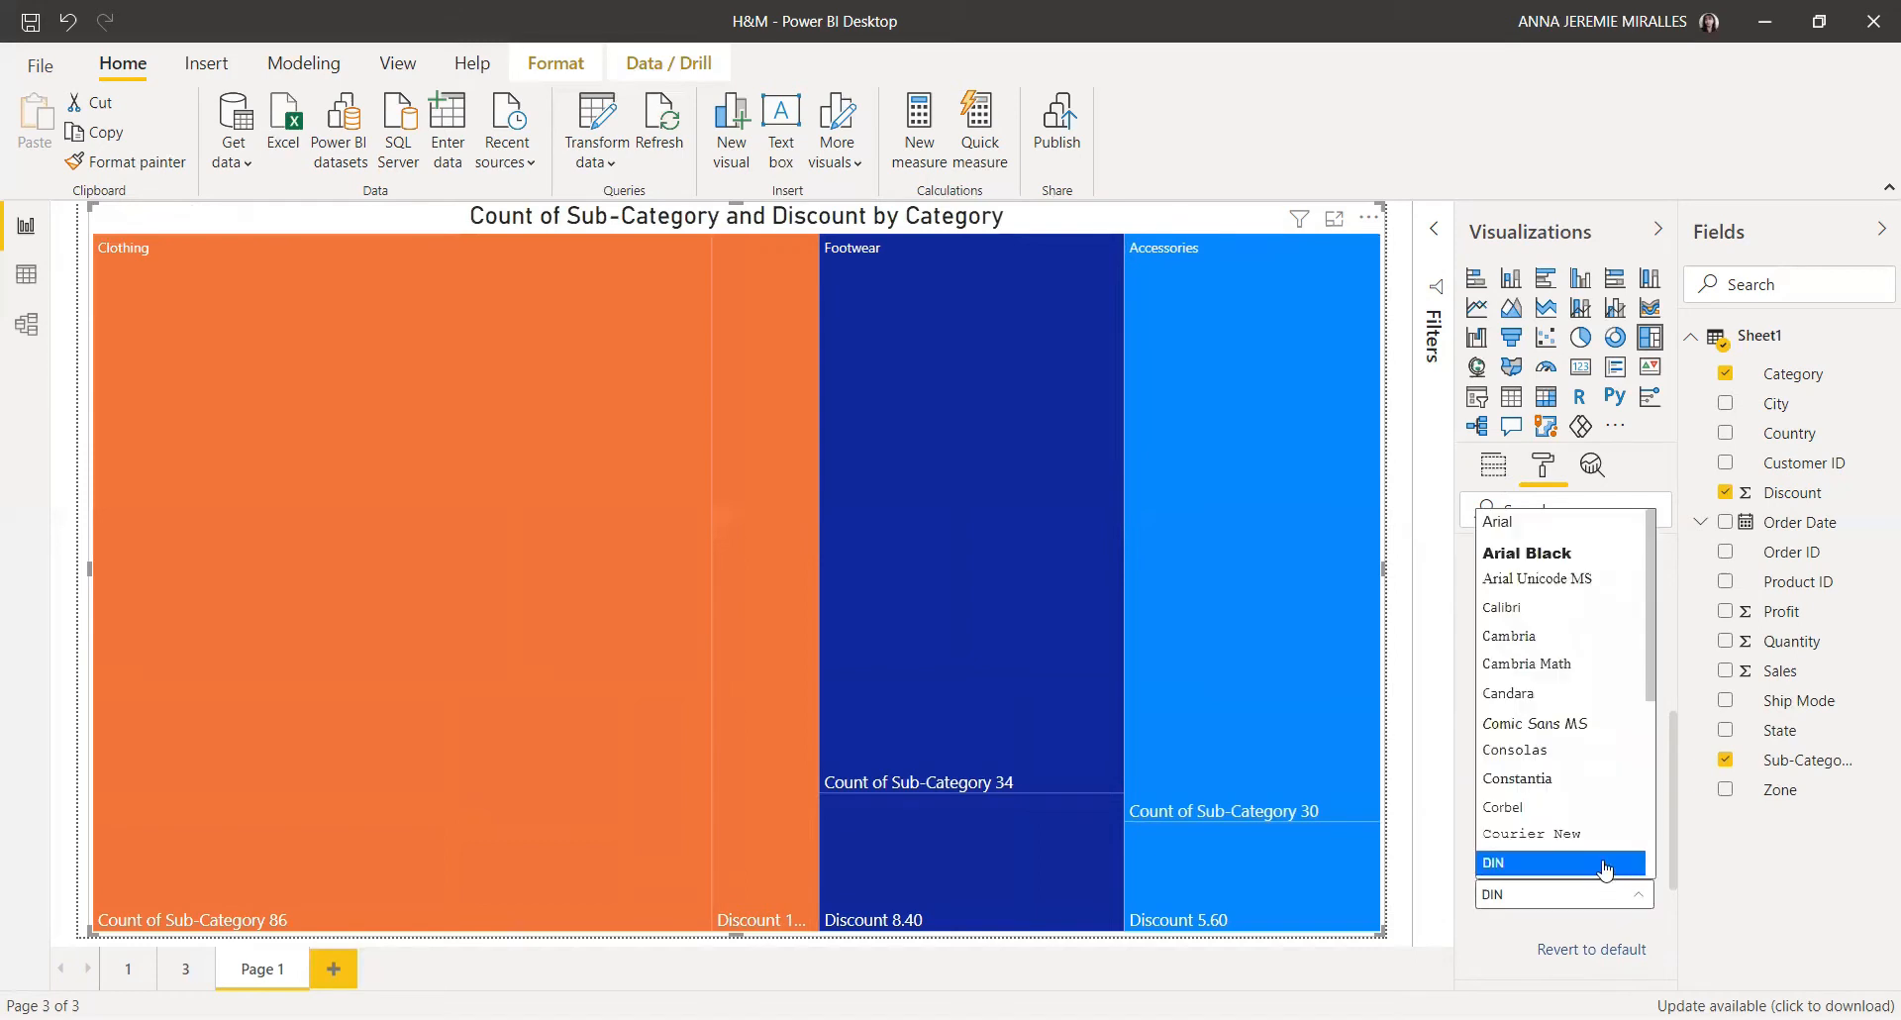
pyautogui.click(1583, 556)
# Step: Raise the category labels' text size to 11 pt
pyautogui.scroll(-3, 1590, 767)
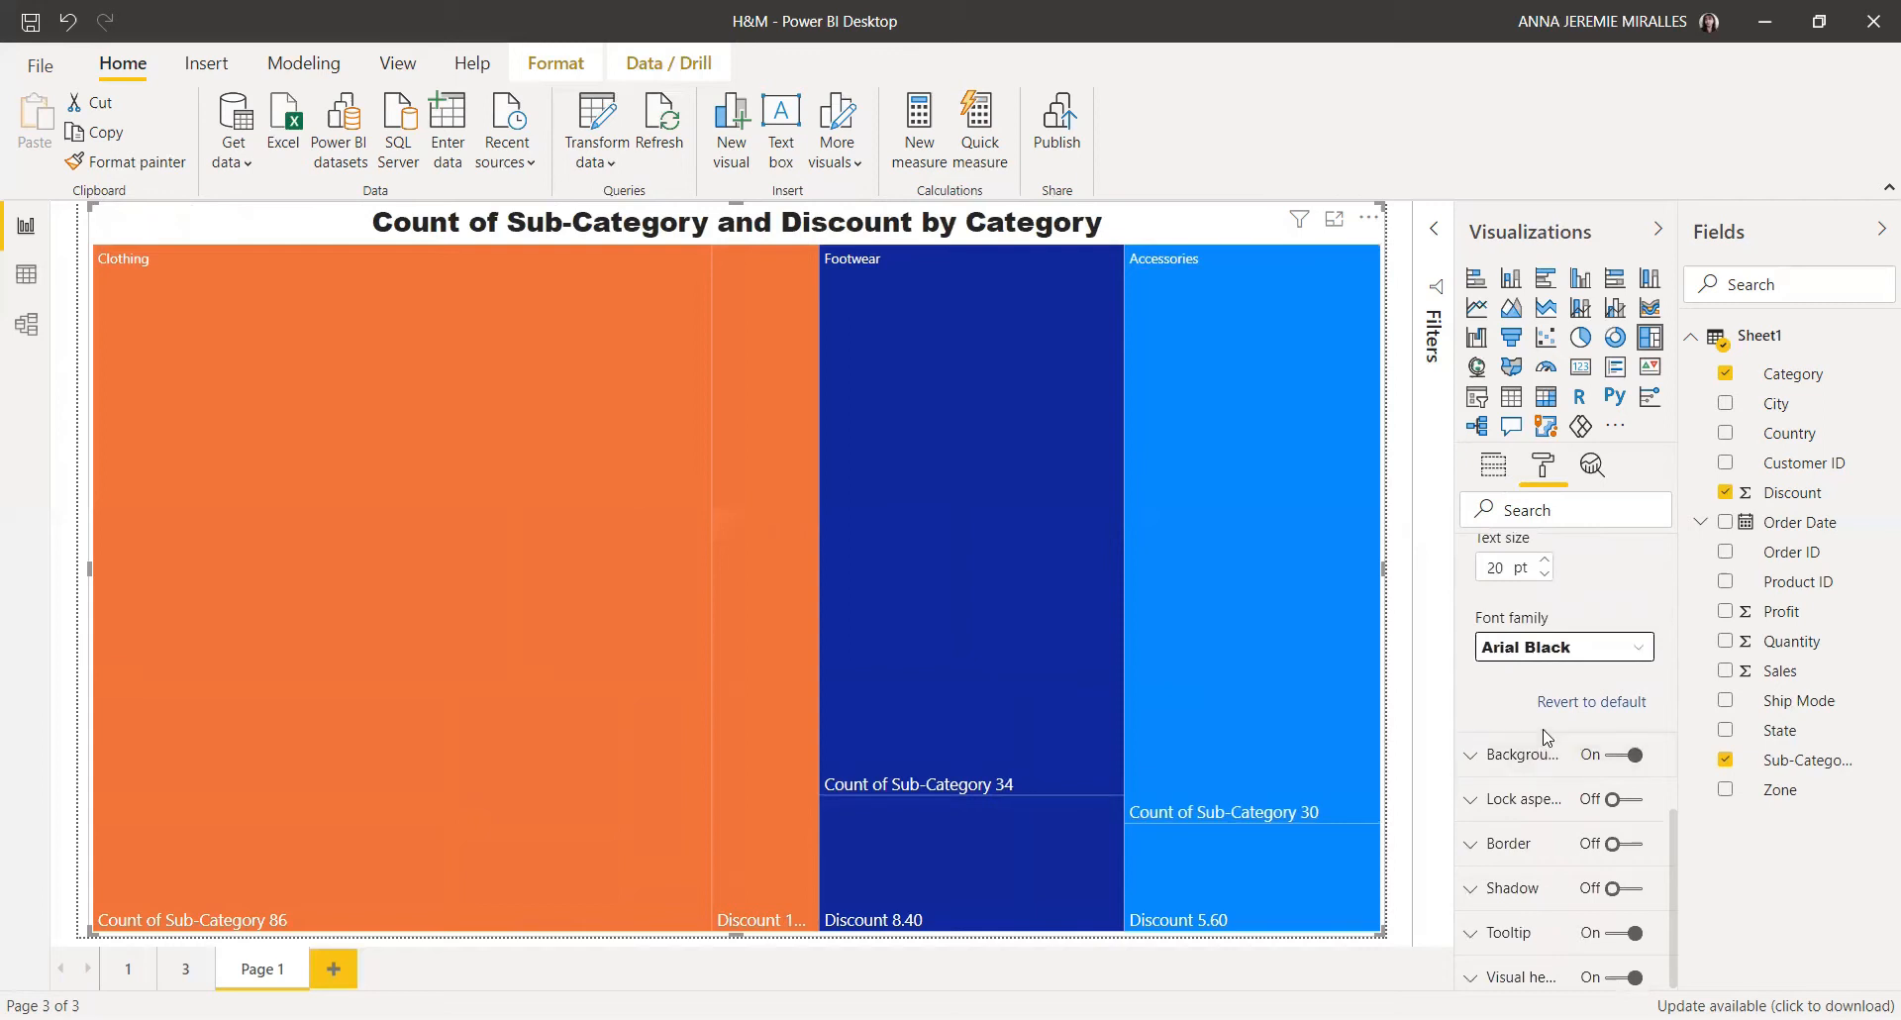
pyautogui.scroll(5, 1545, 751)
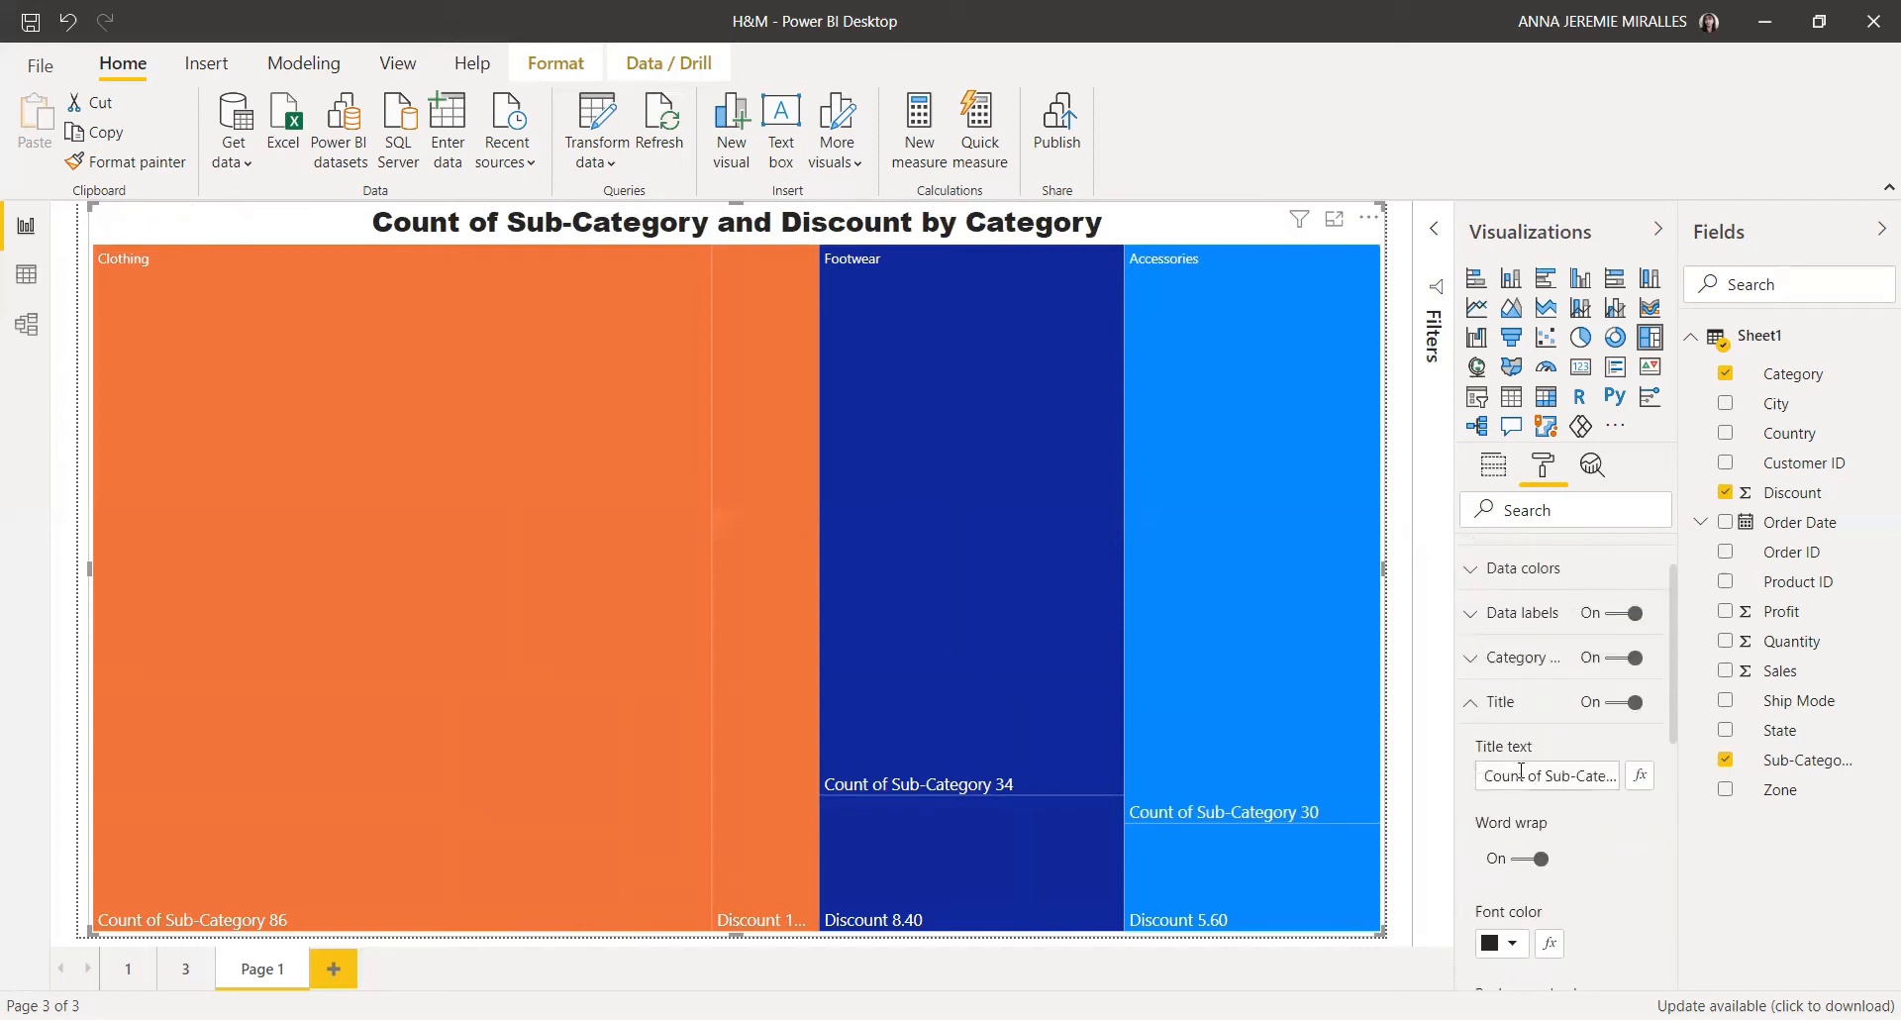
pyautogui.click(1495, 662)
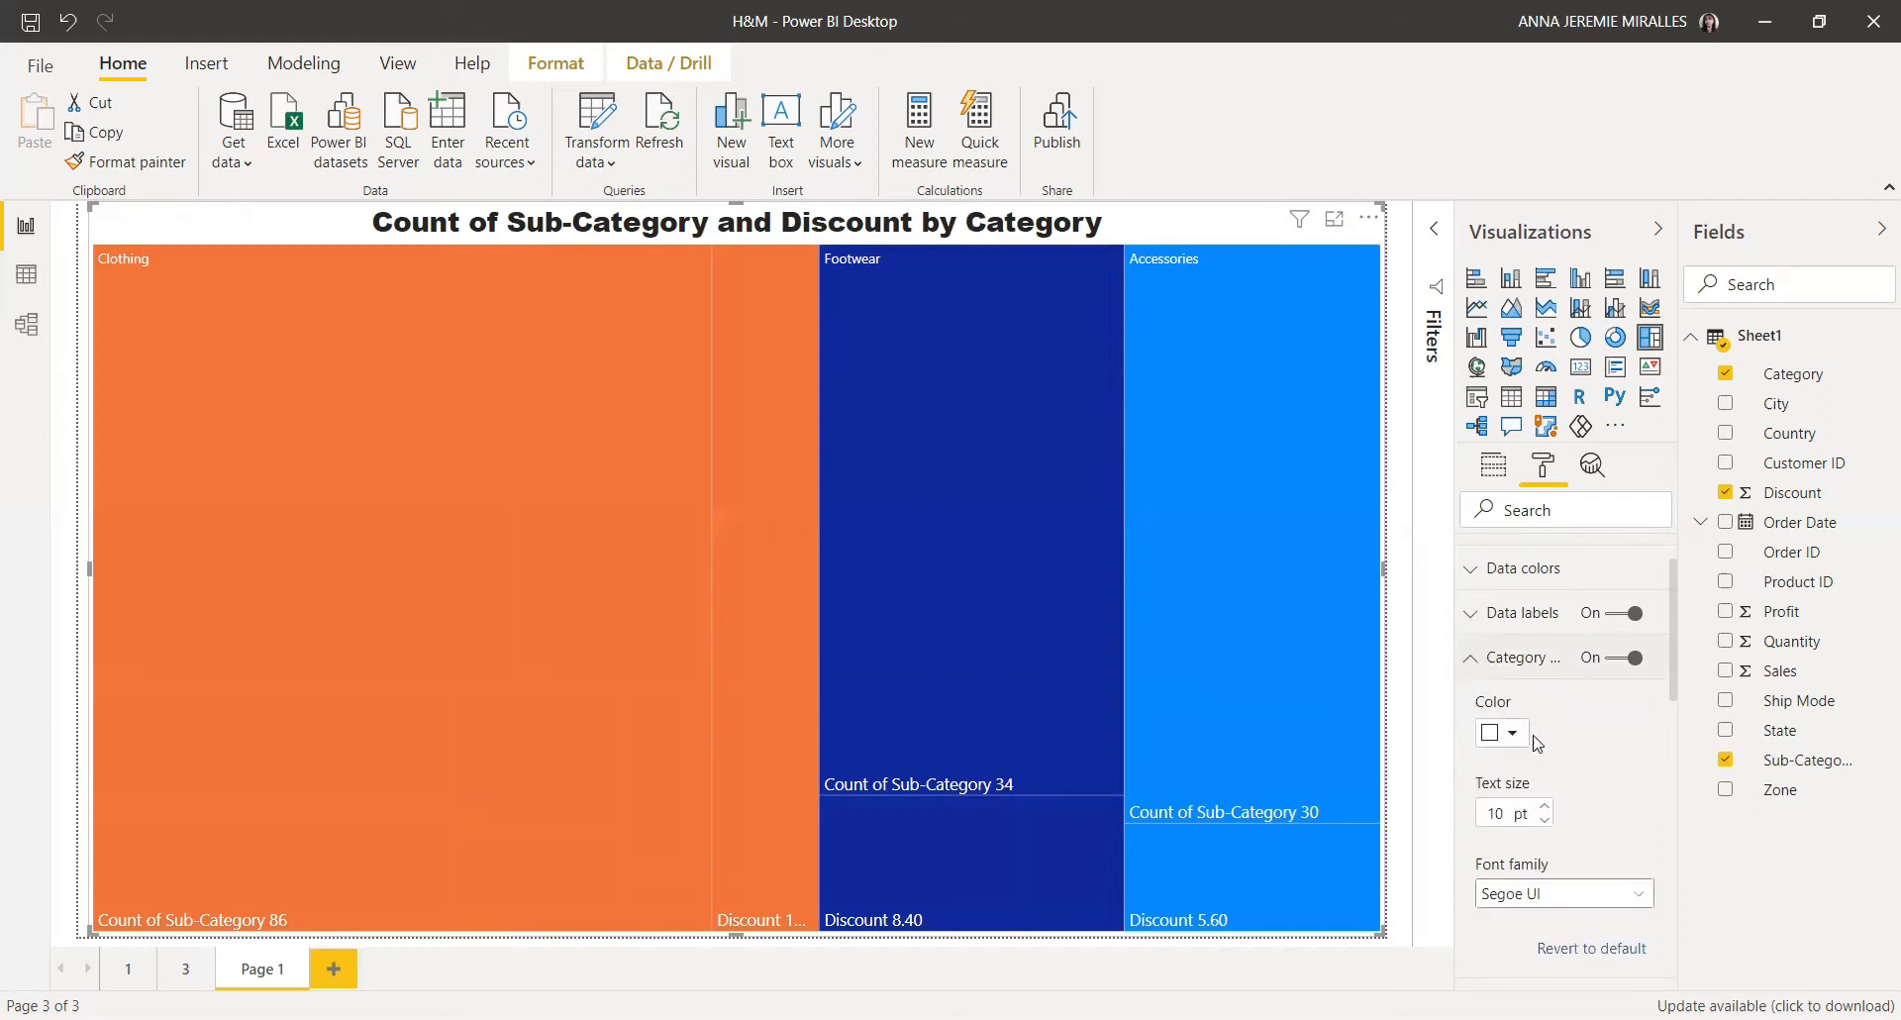
pyautogui.scroll(-2, 1555, 742)
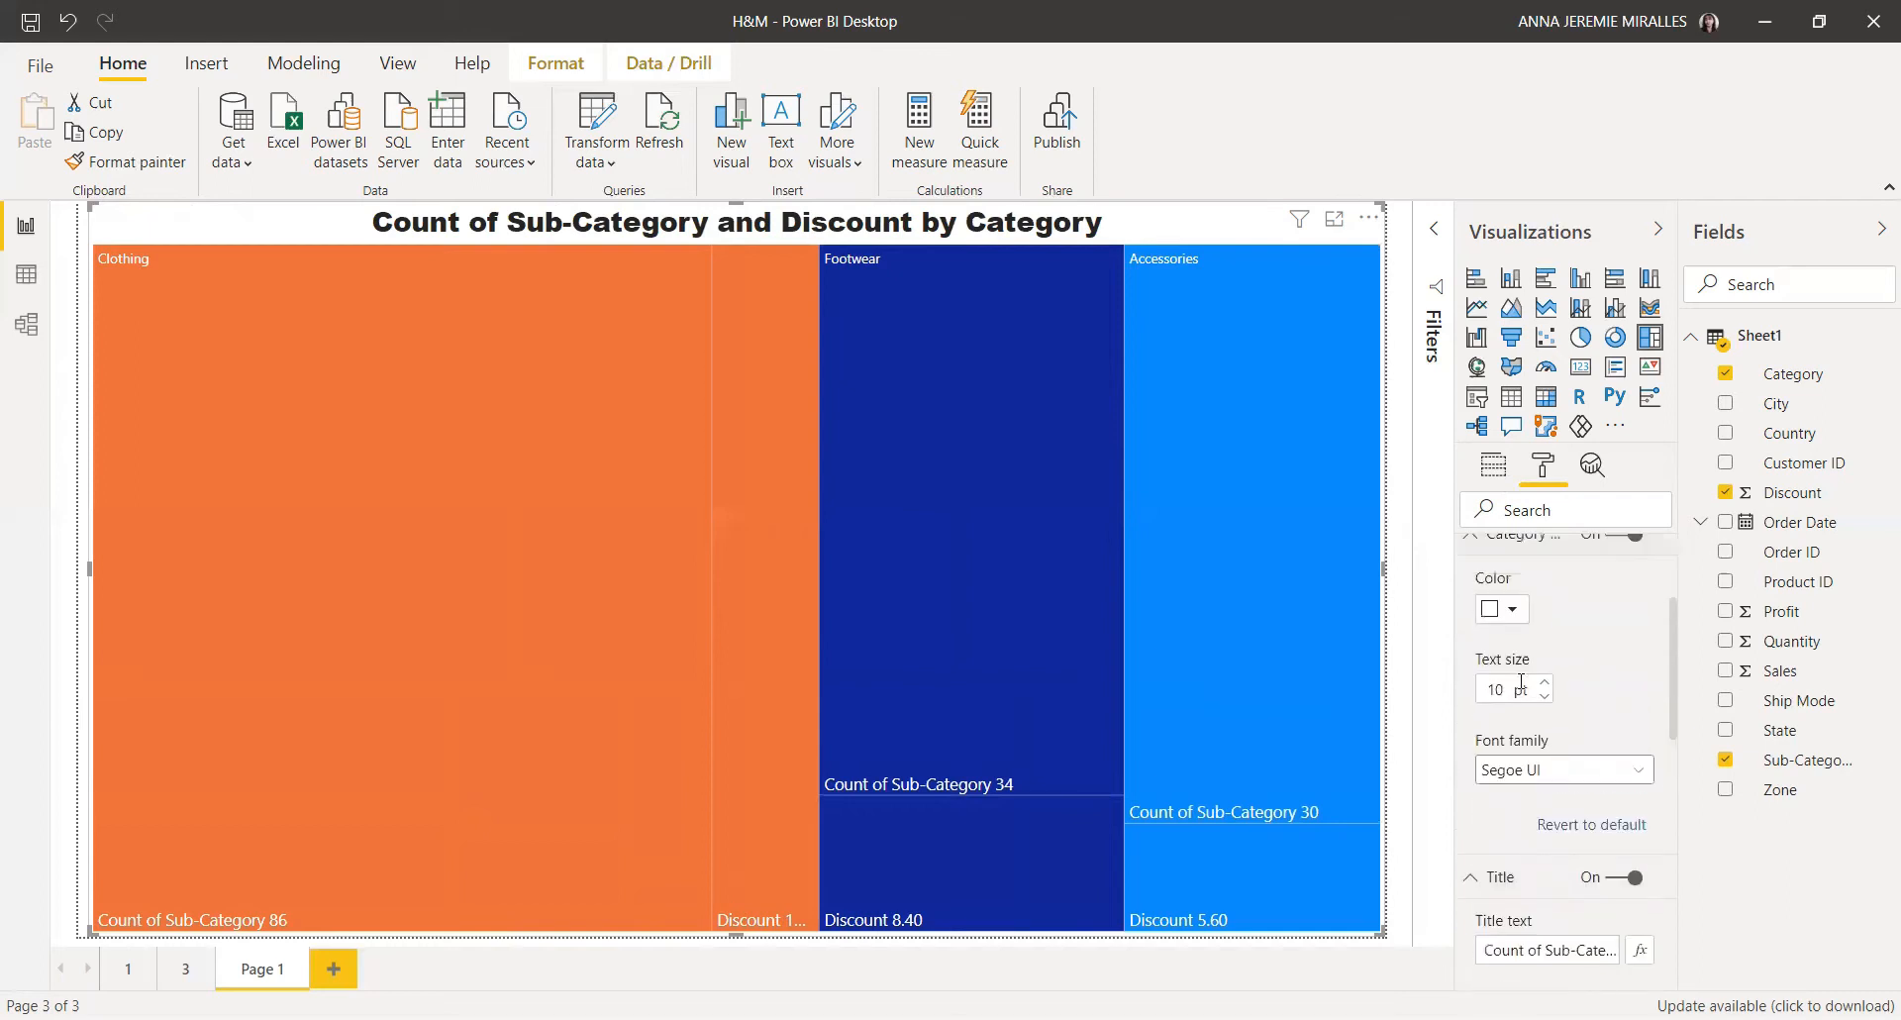
pyautogui.scroll(2, 1520, 673)
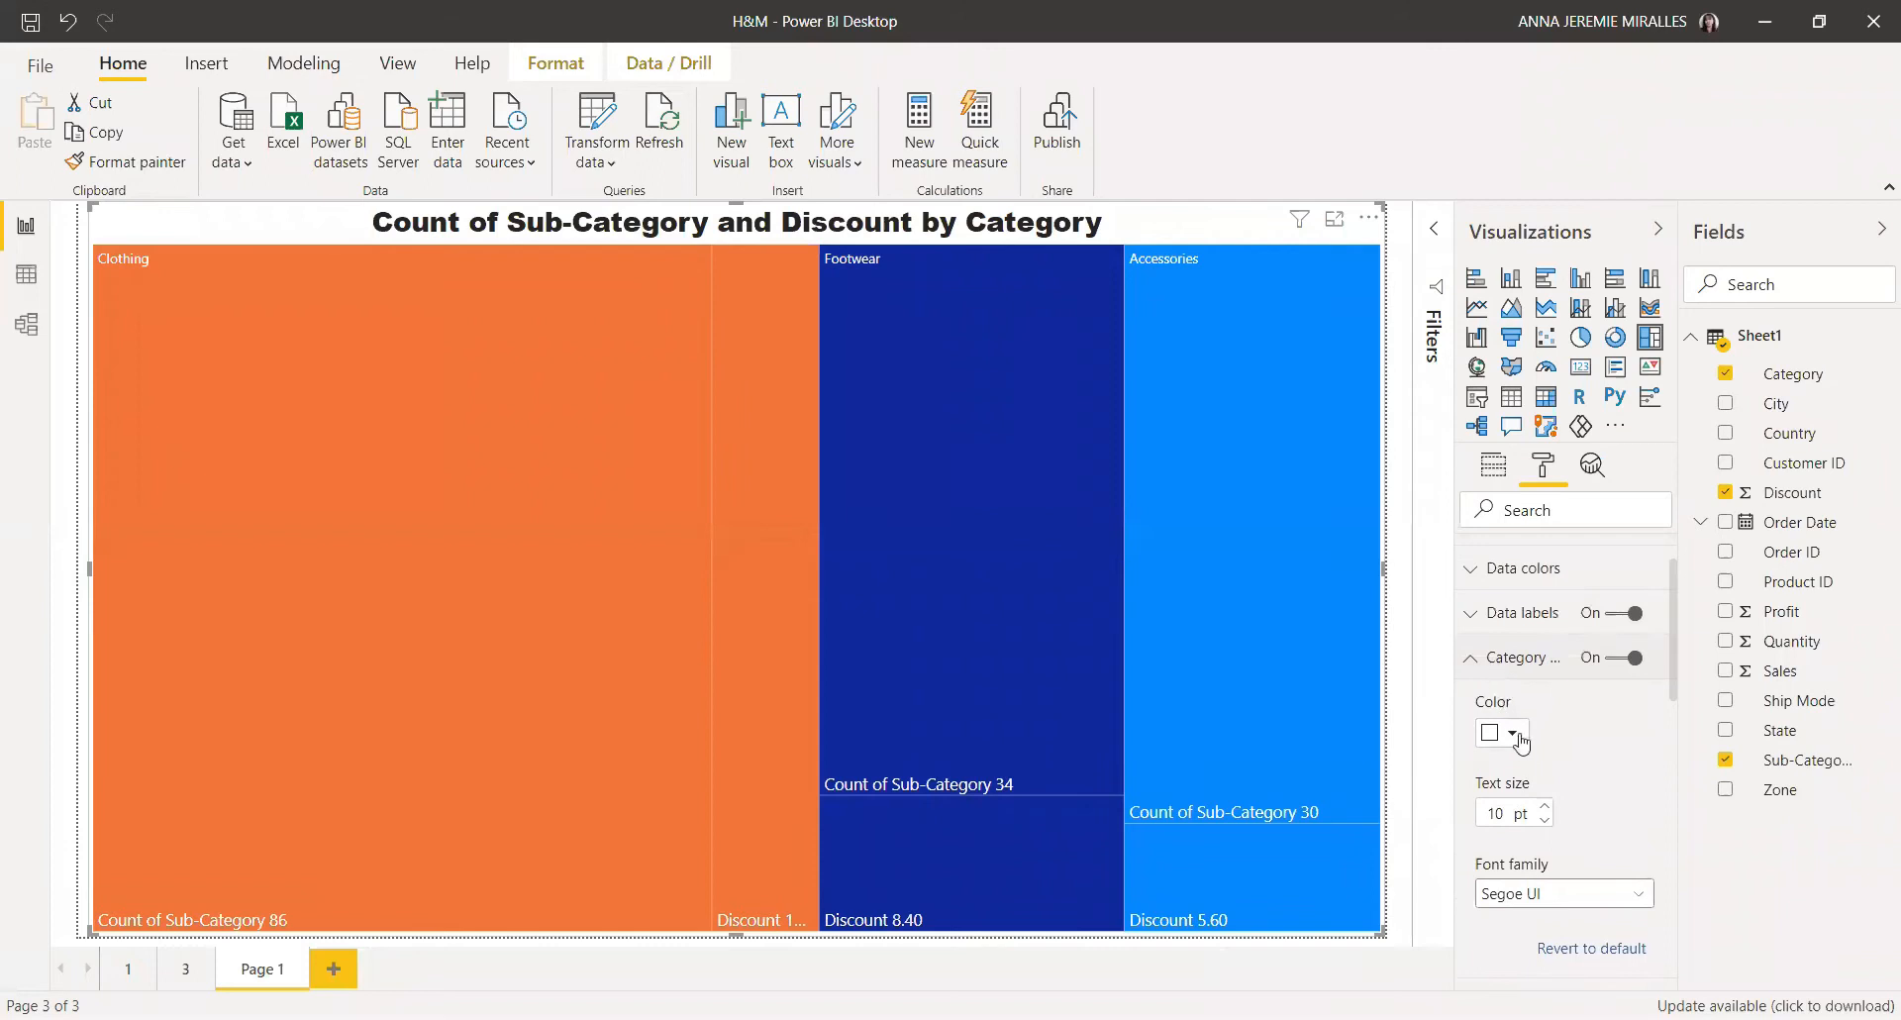
pyautogui.click(1544, 806)
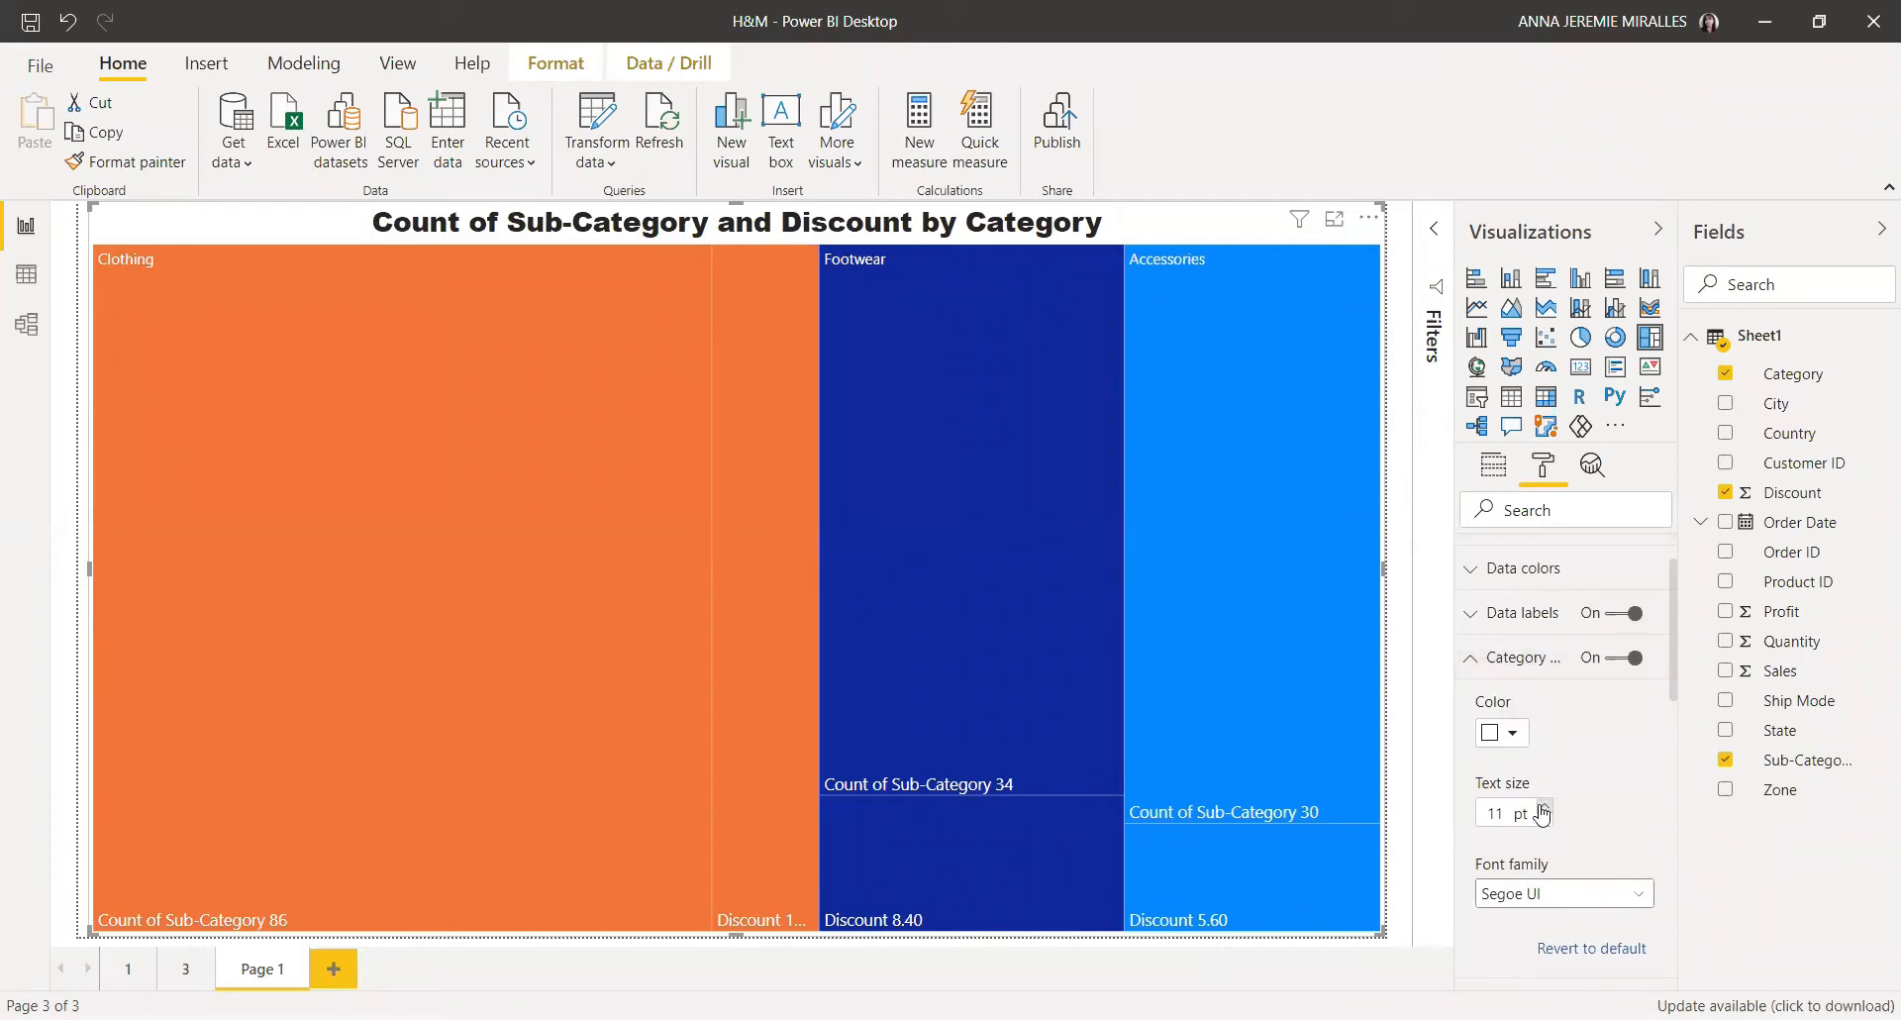
pyautogui.click(1472, 658)
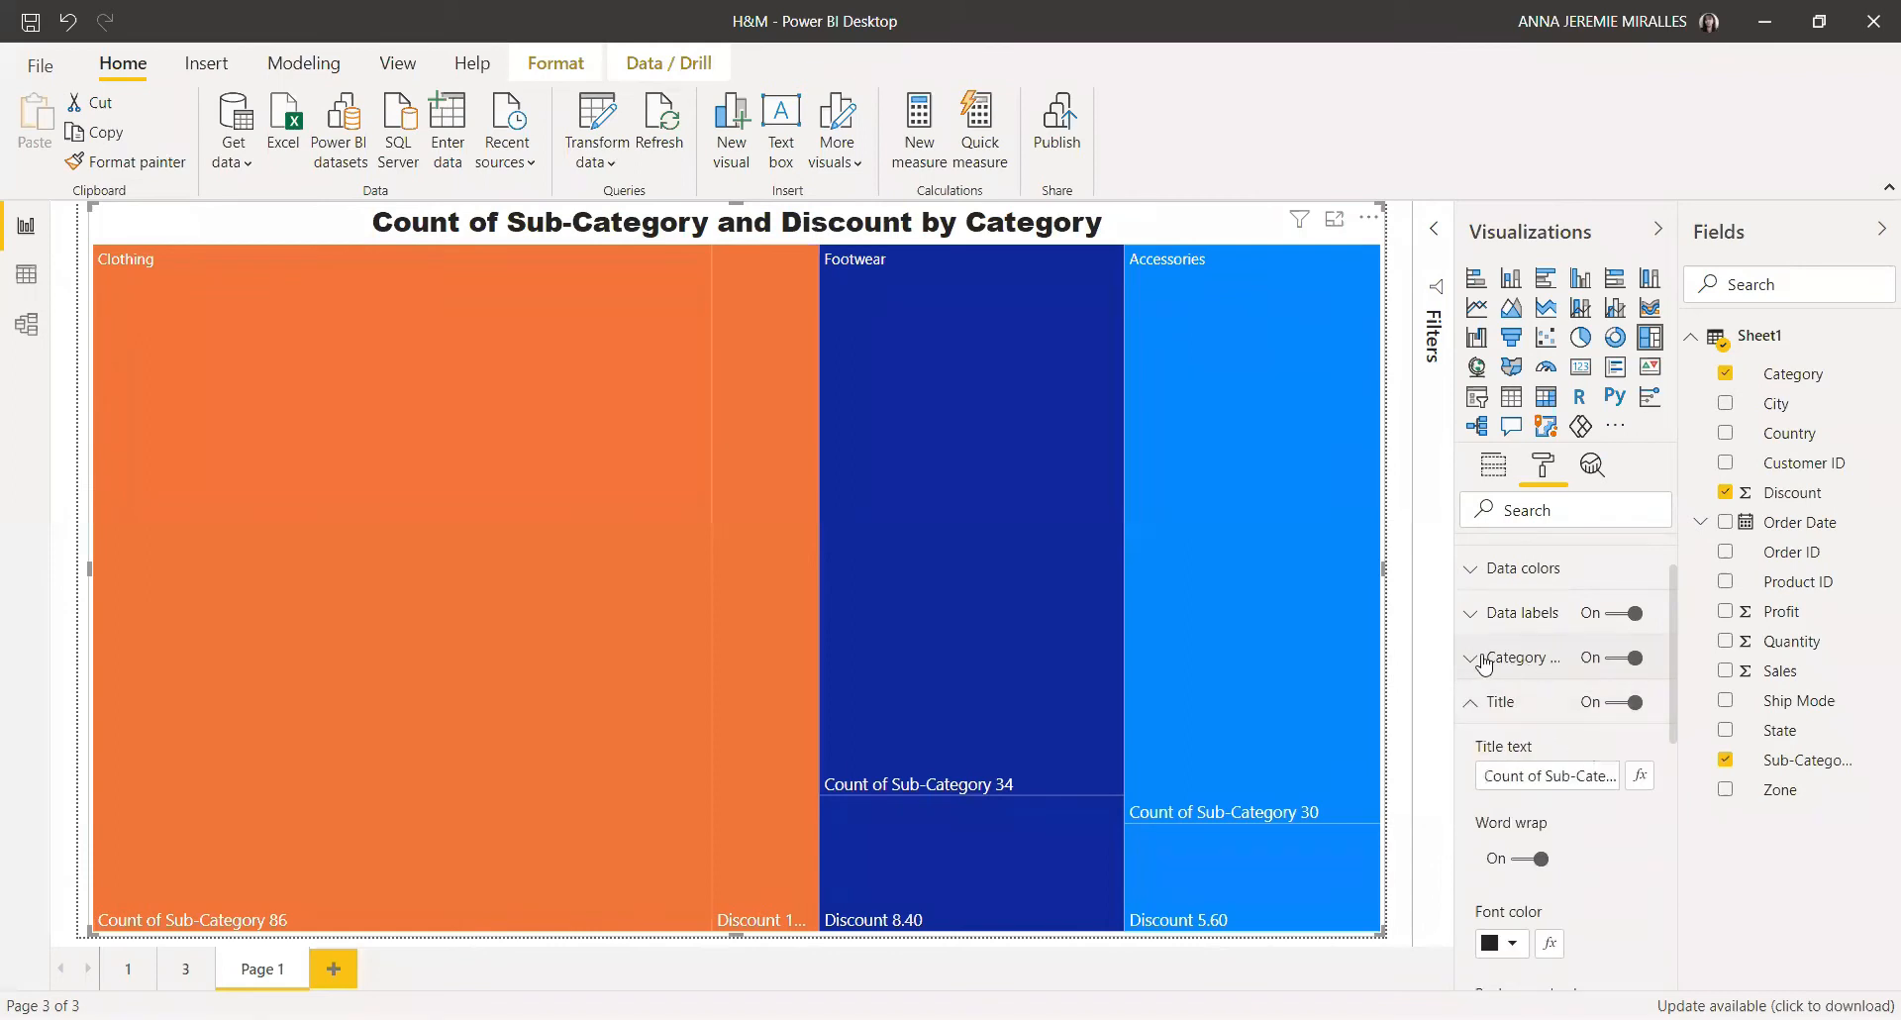
pyautogui.scroll(-1, 1565, 753)
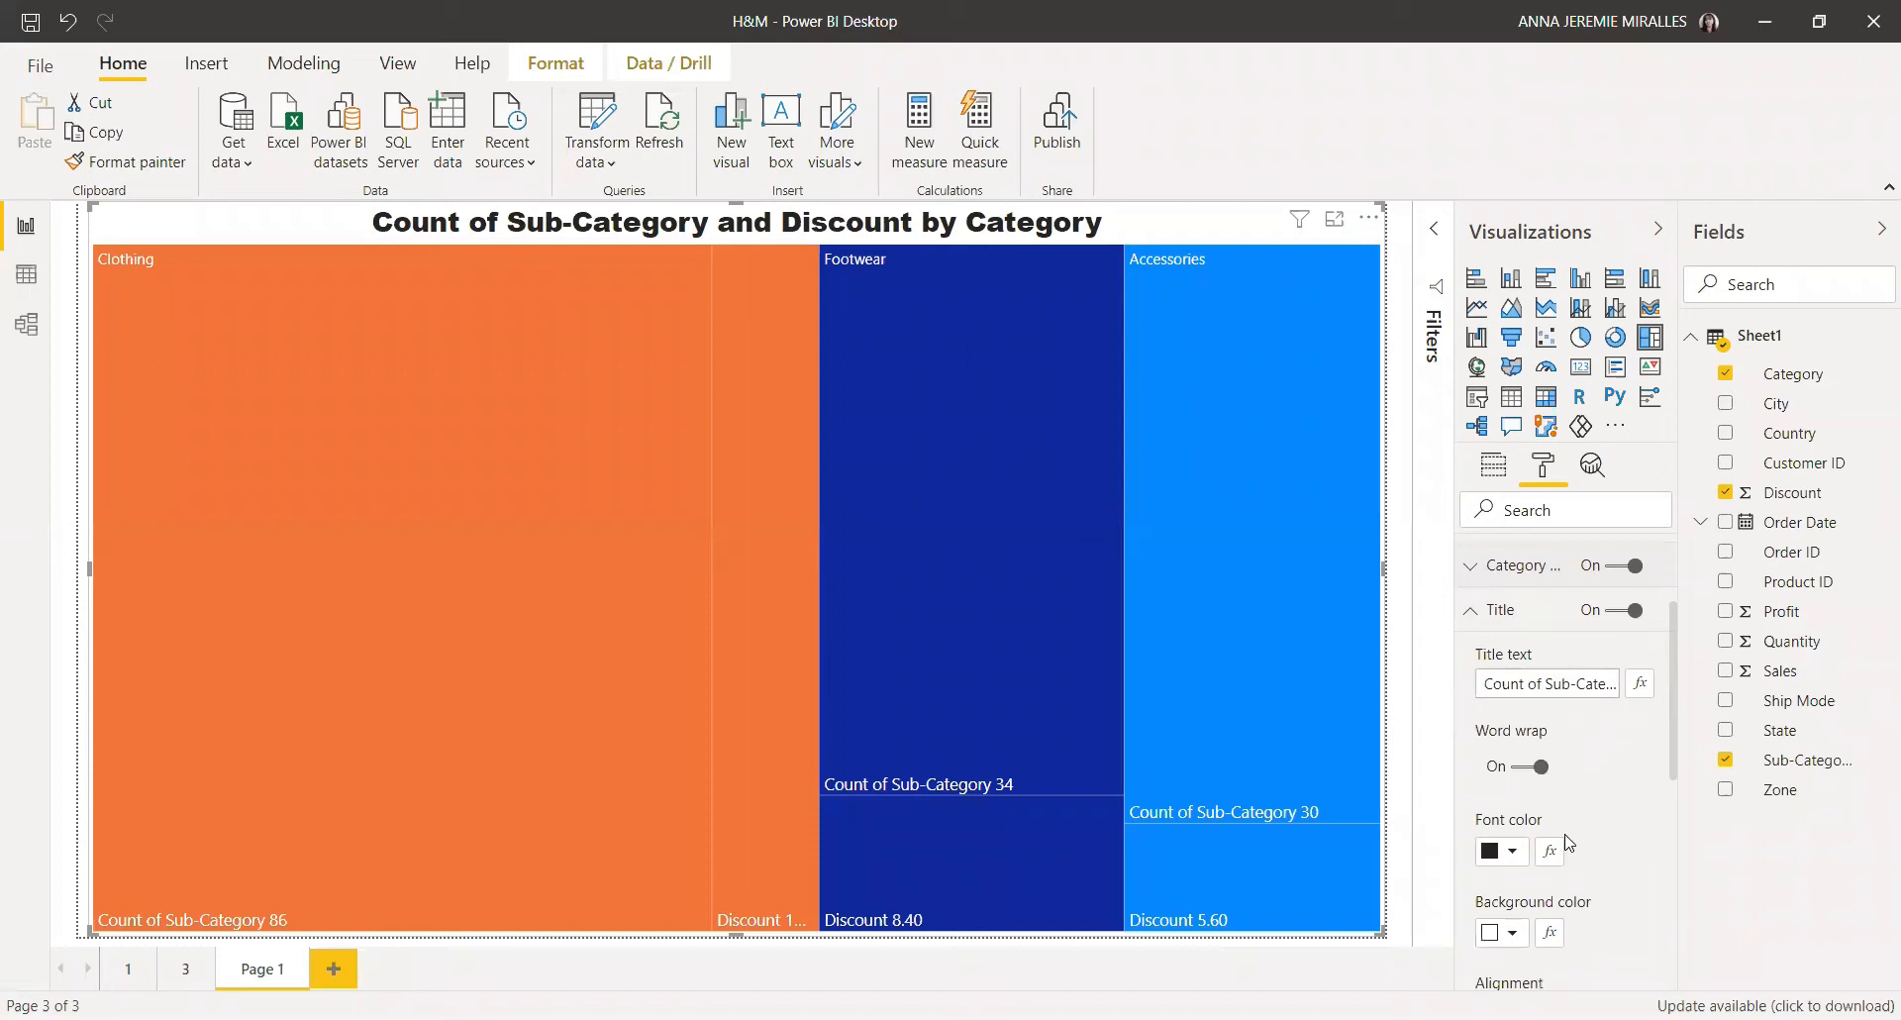
pyautogui.scroll(-1, 1565, 843)
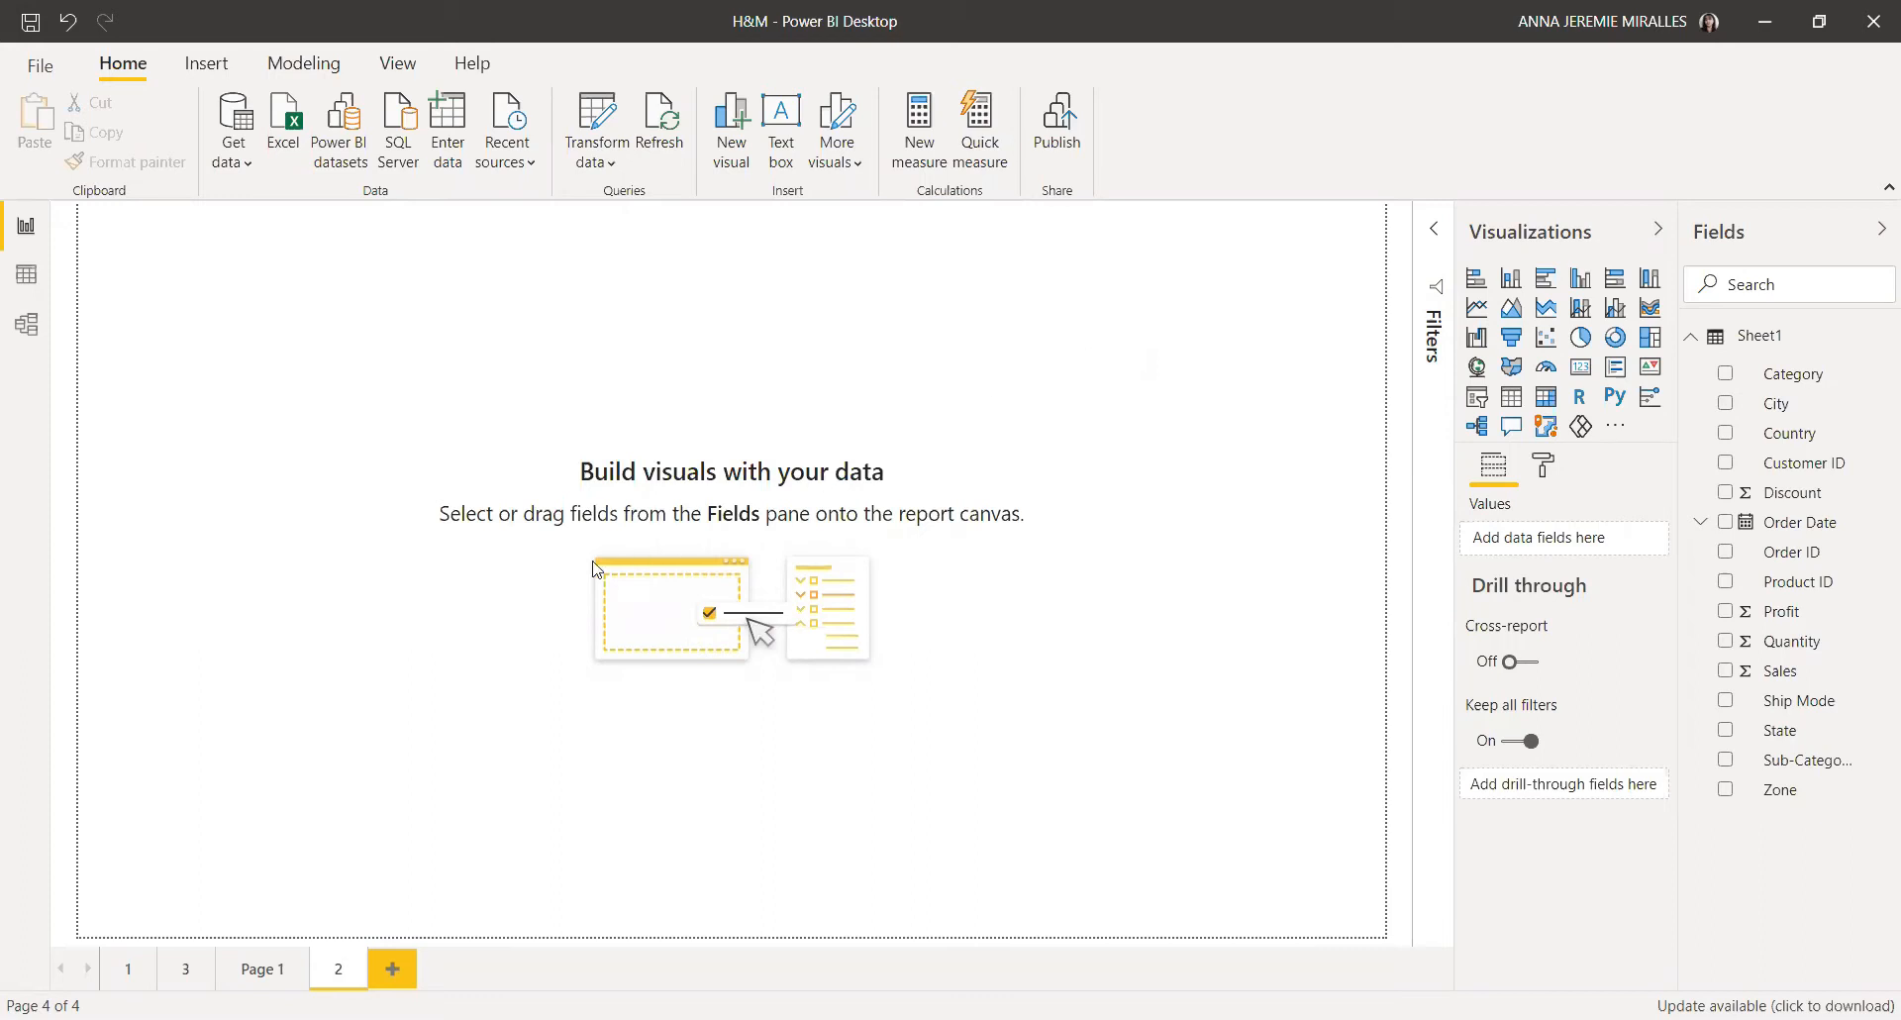
# Step: Insert a stacked bar chart on the new page, move it toward the top and enlarge it
pyautogui.click(1475, 283)
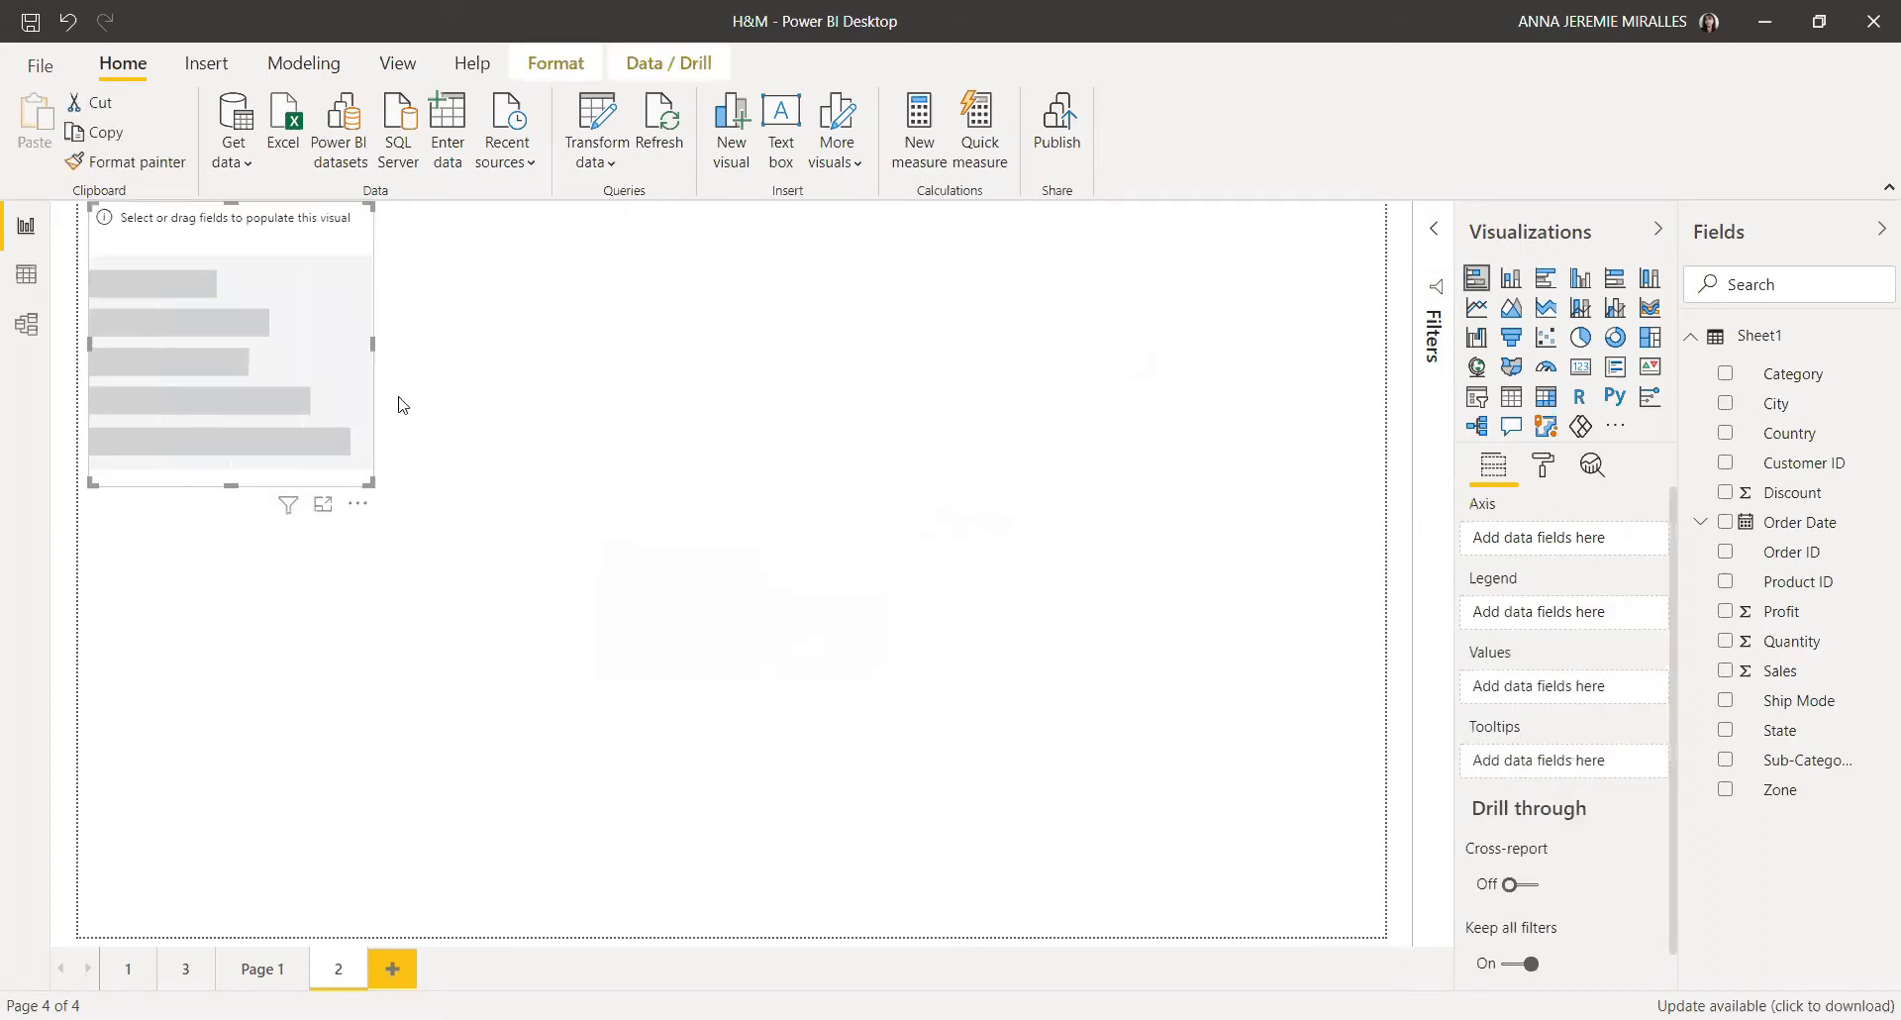
pyautogui.moveTo(307, 286); pyautogui.dragTo(539, 361)
pyautogui.moveTo(603, 425); pyautogui.dragTo(1007, 455)
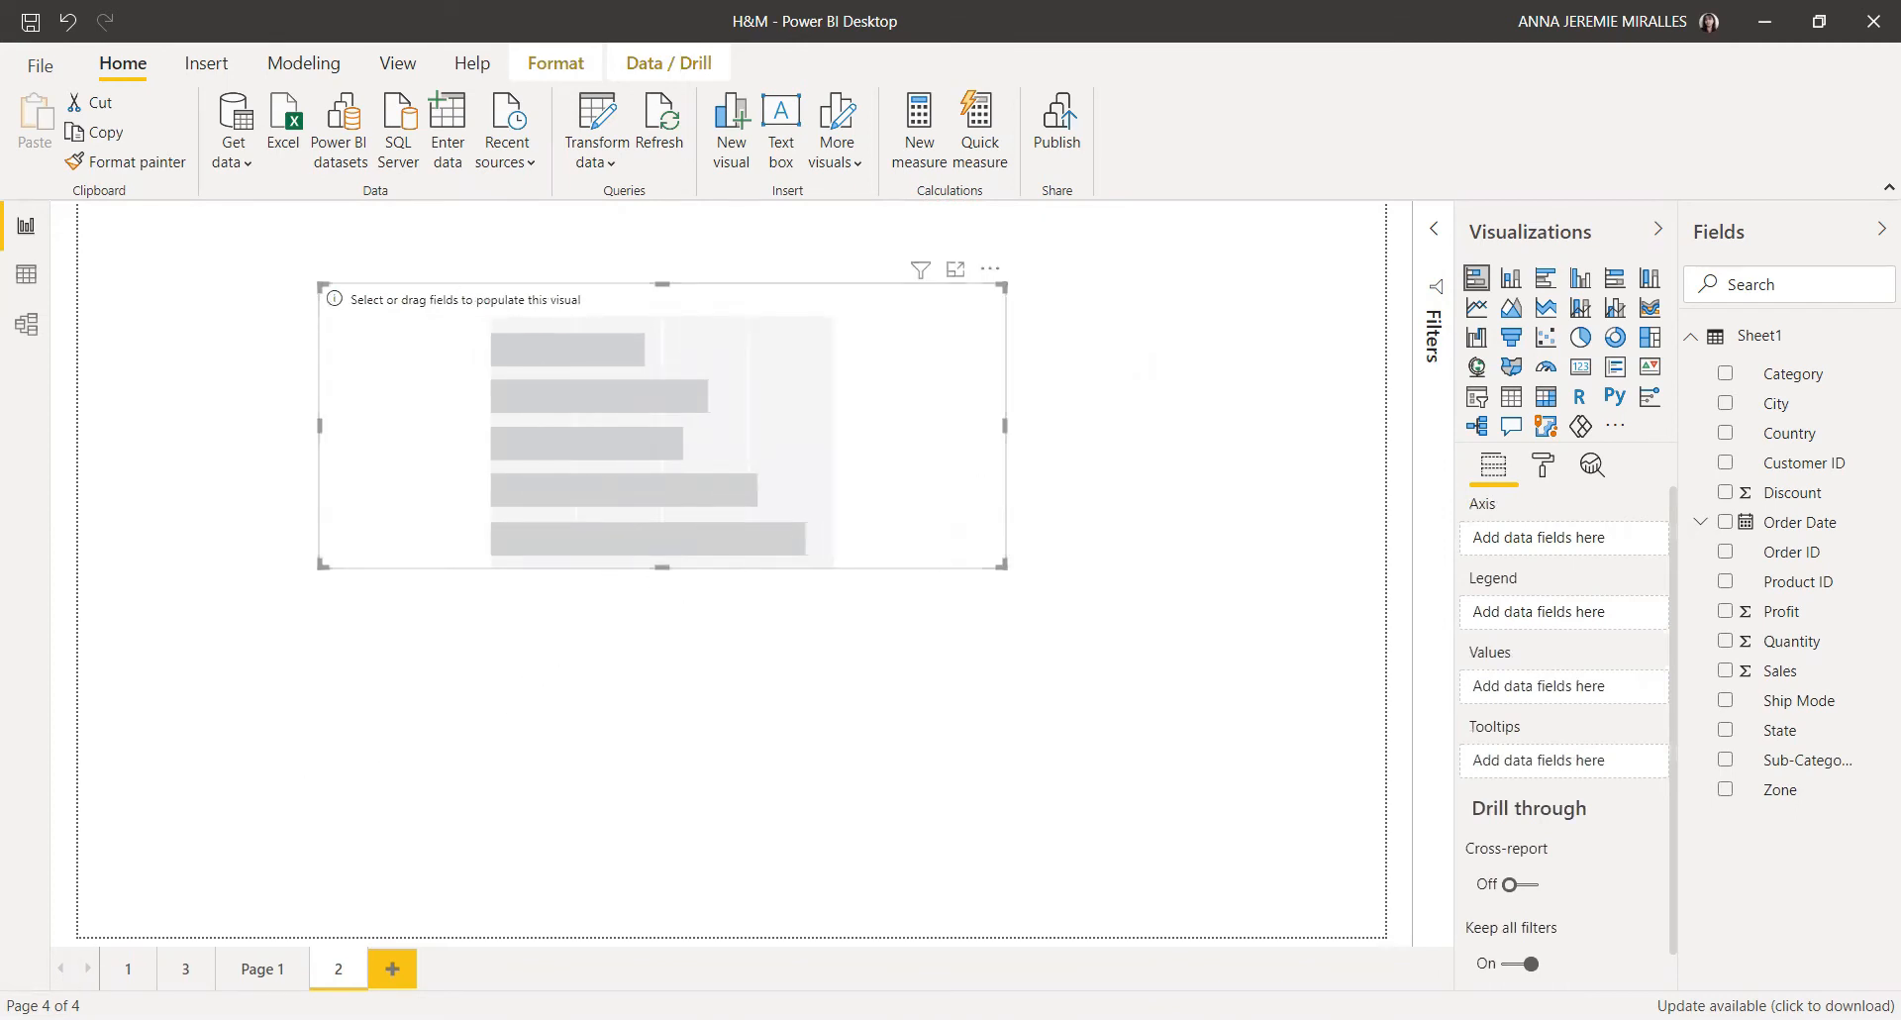
# Step: Plot Sales by Category in the bar chart and widen it slightly
pyautogui.click(1726, 374)
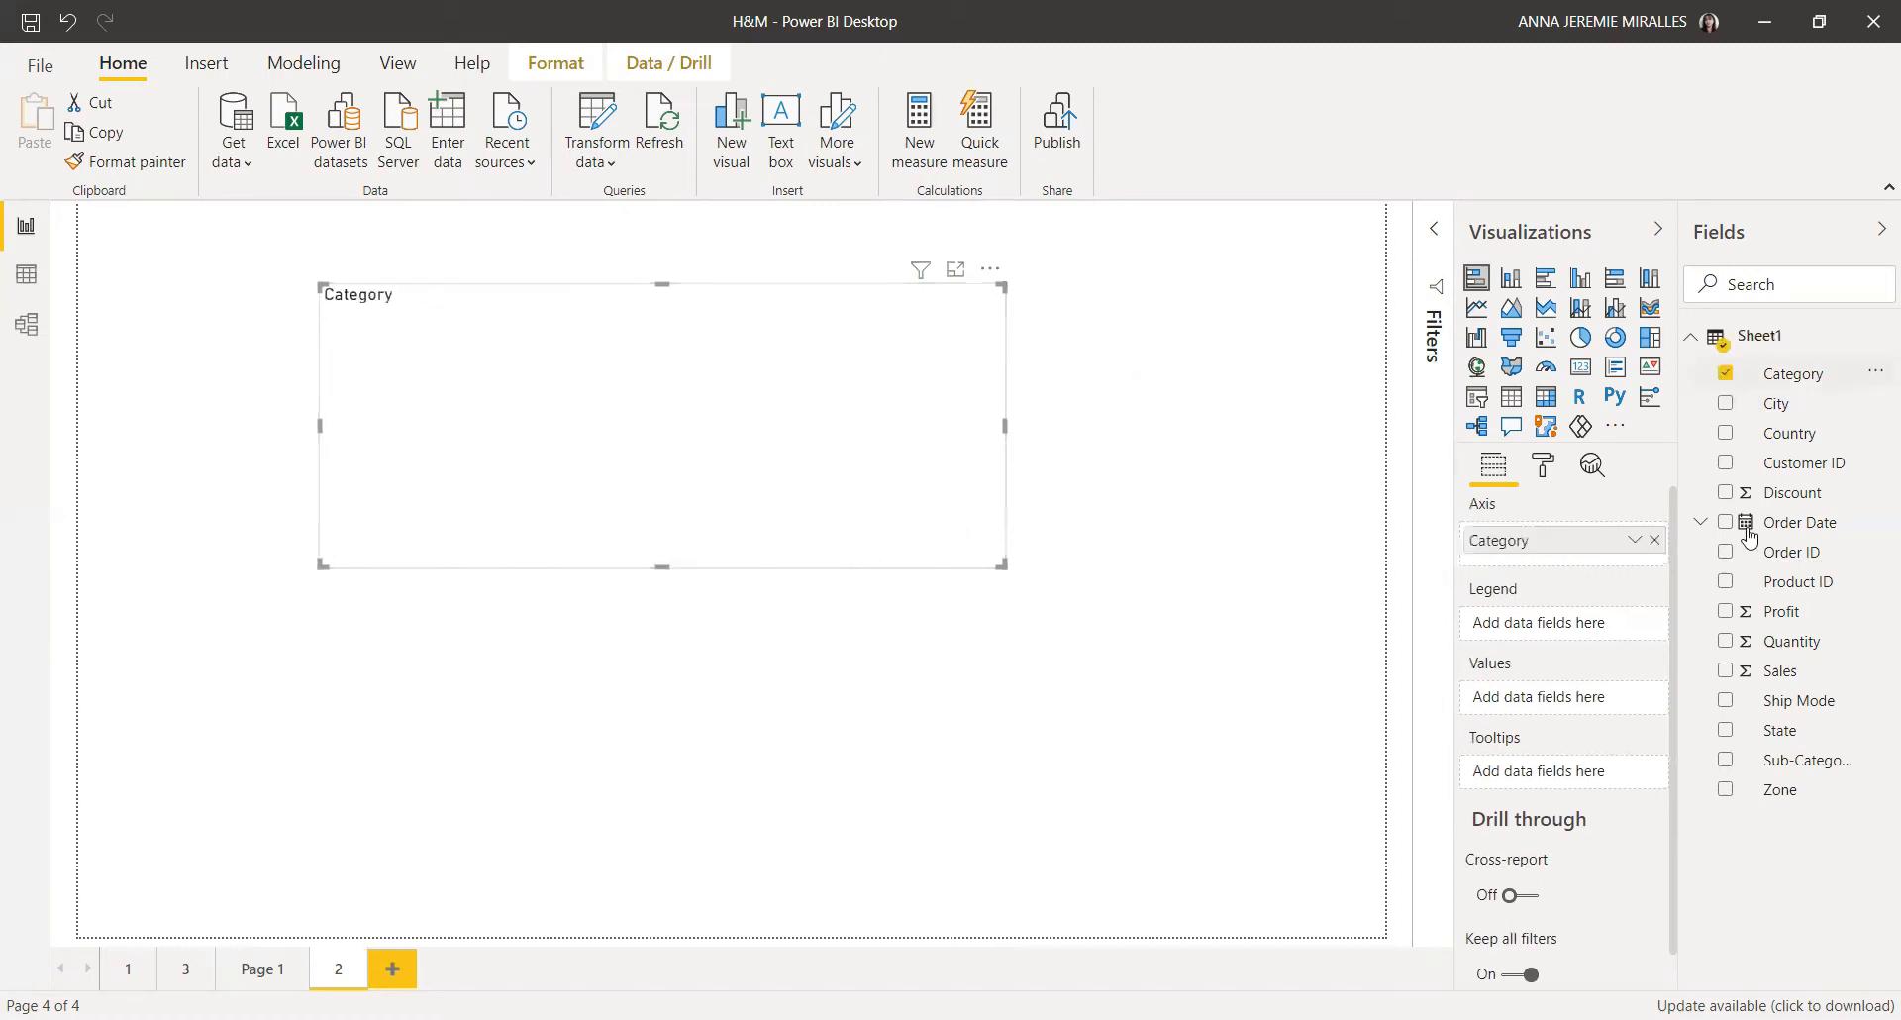
pyautogui.click(1726, 671)
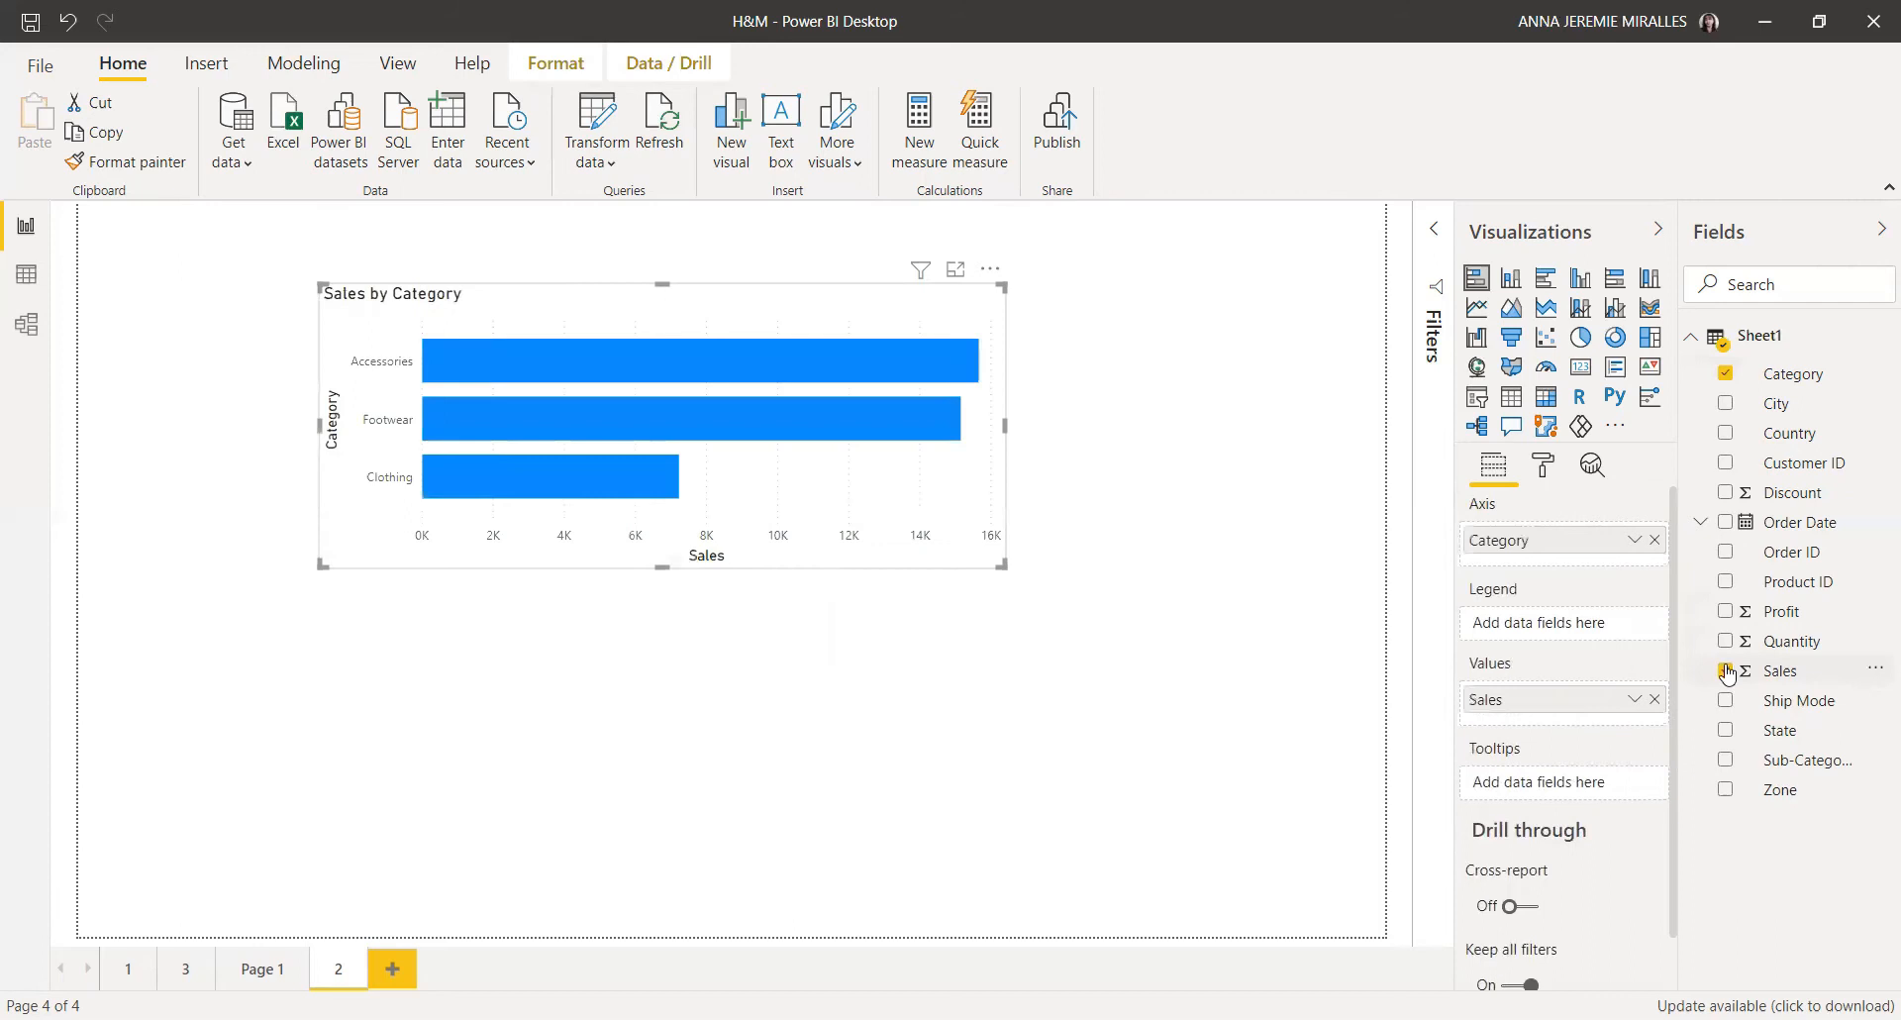
pyautogui.moveTo(1004, 425); pyautogui.dragTo(1098, 433)
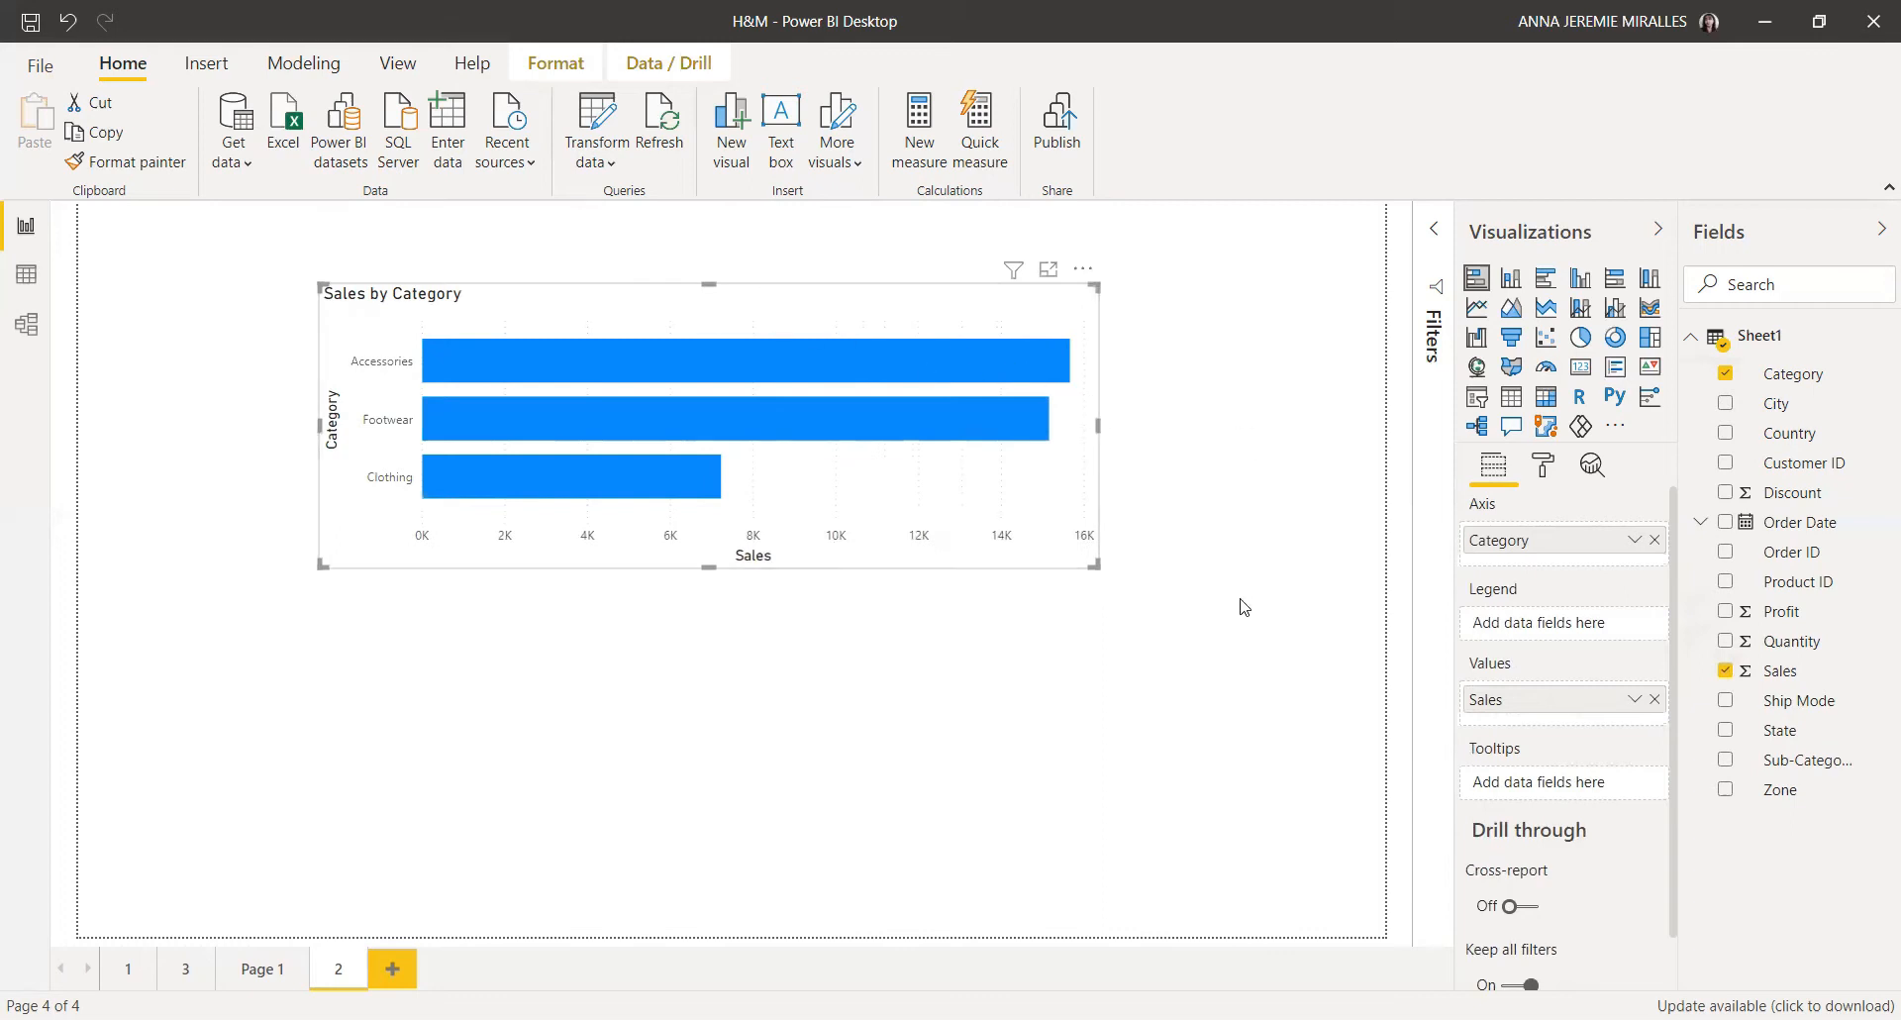
pyautogui.click(1179, 629)
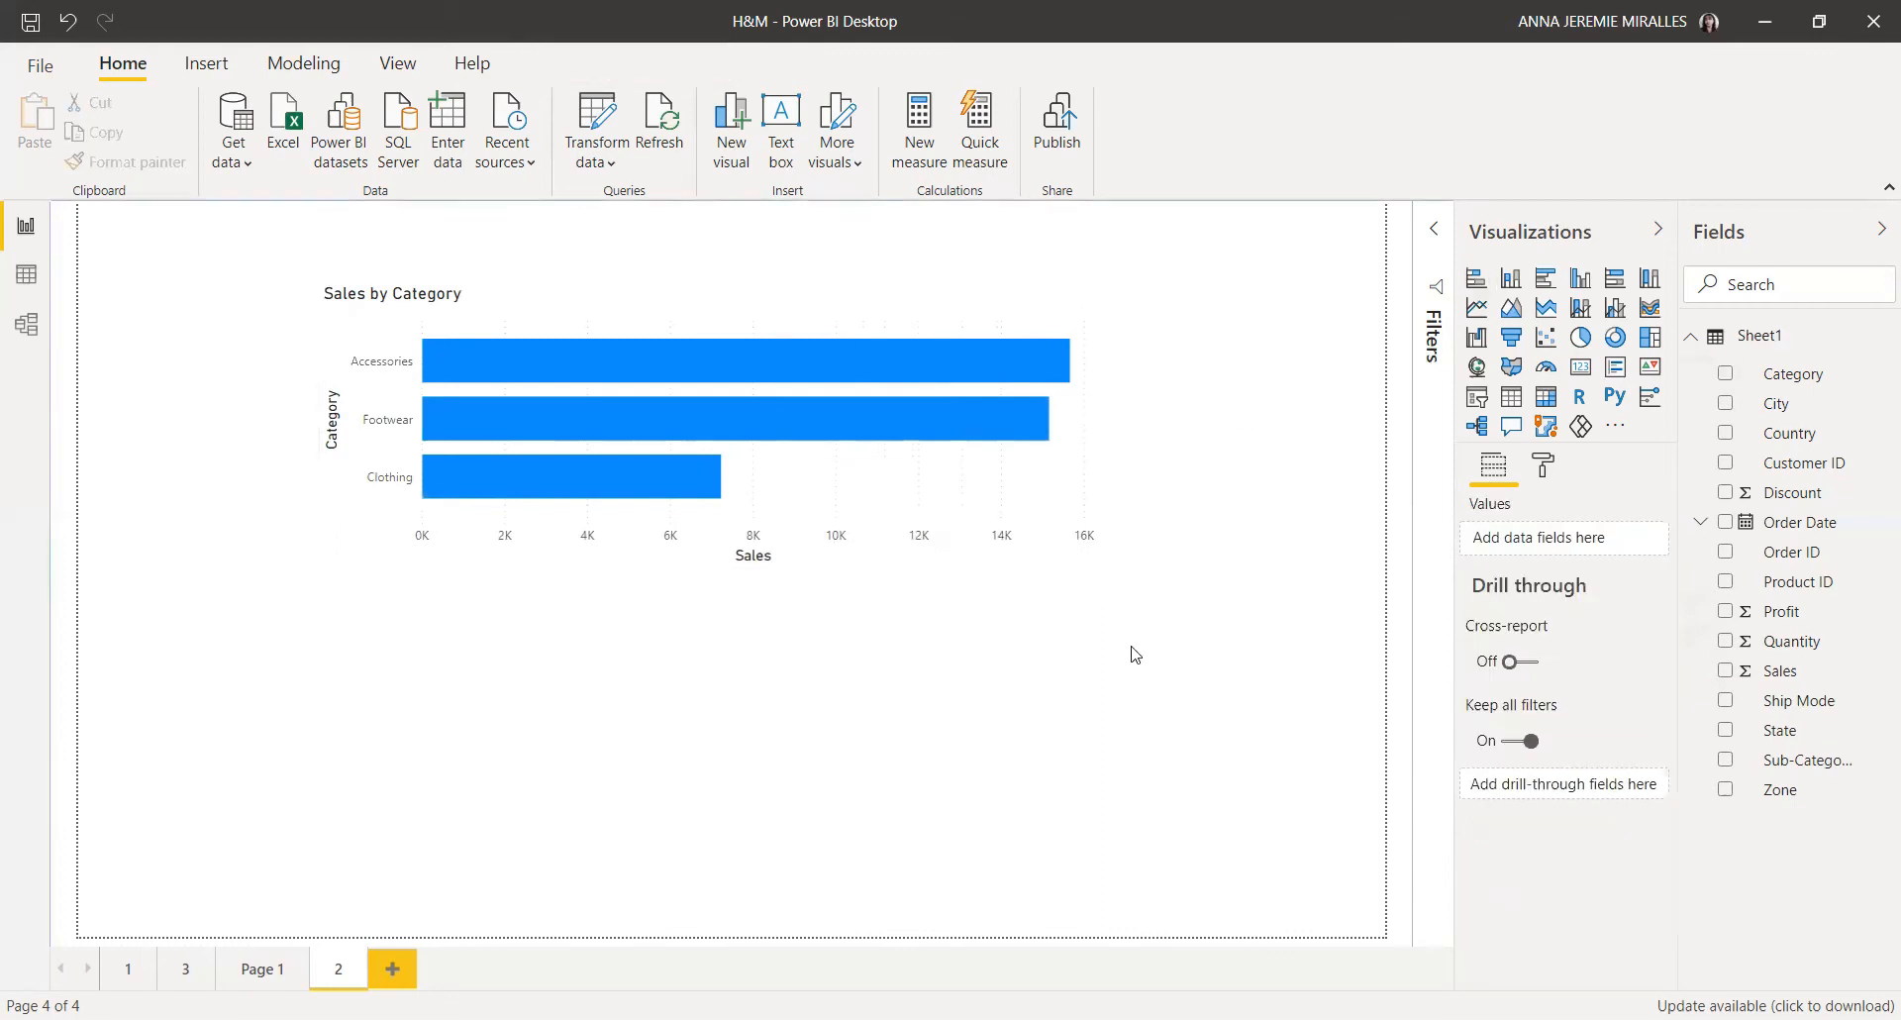
# Step: Insert a second stacked bar chart below the first and resize it to a similar width
pyautogui.click(1477, 283)
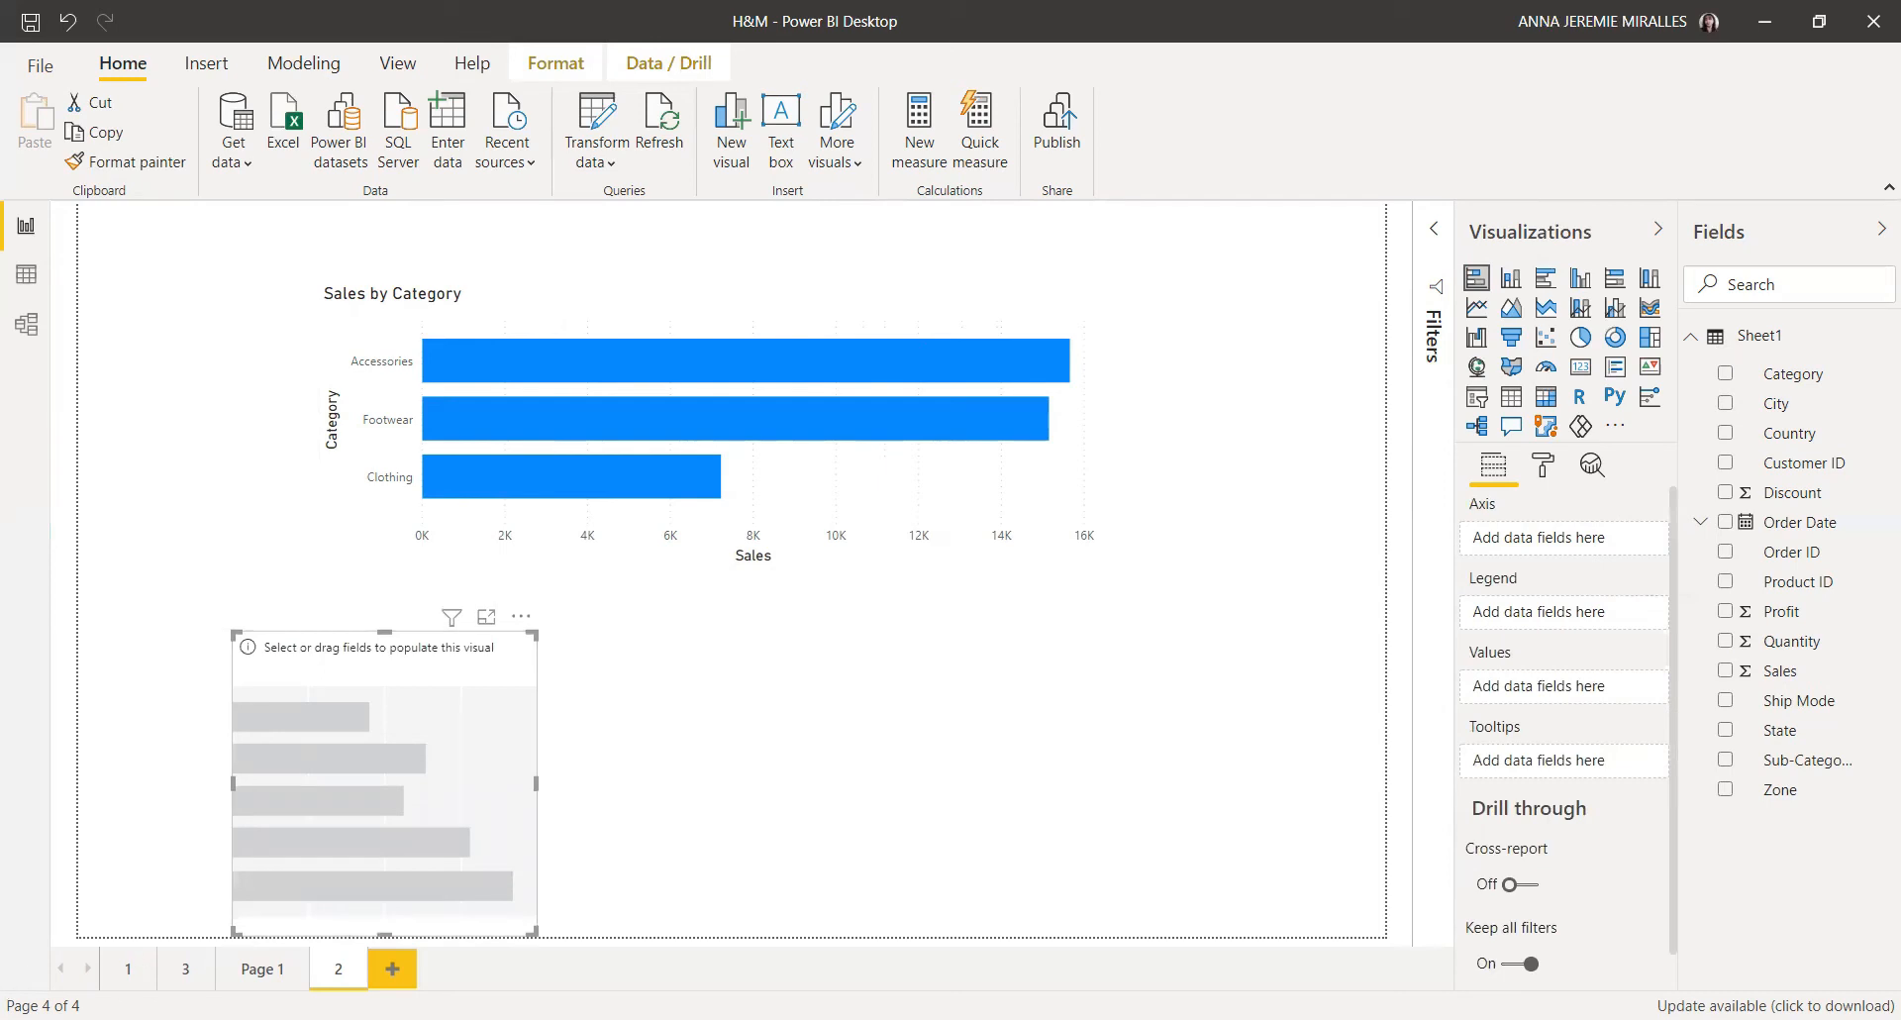
pyautogui.moveTo(300, 651); pyautogui.dragTo(401, 622)
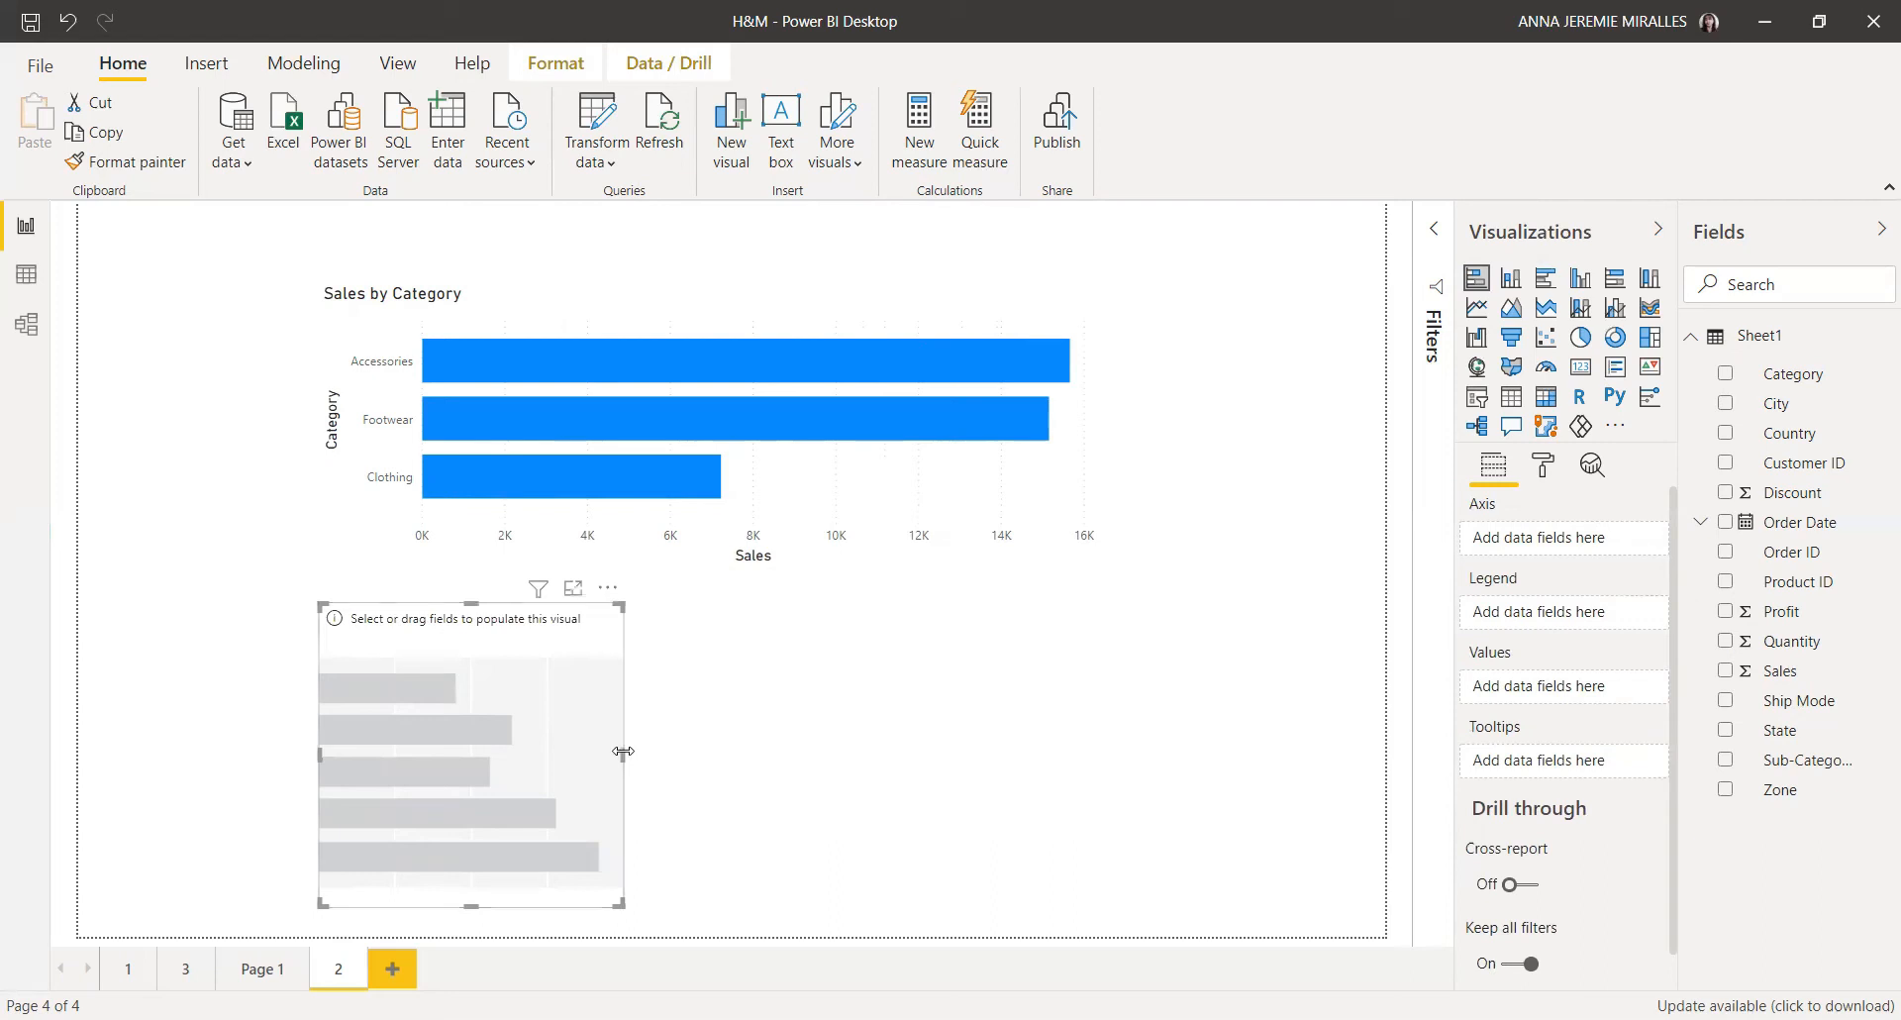
pyautogui.moveTo(916, 762); pyautogui.dragTo(1117, 763)
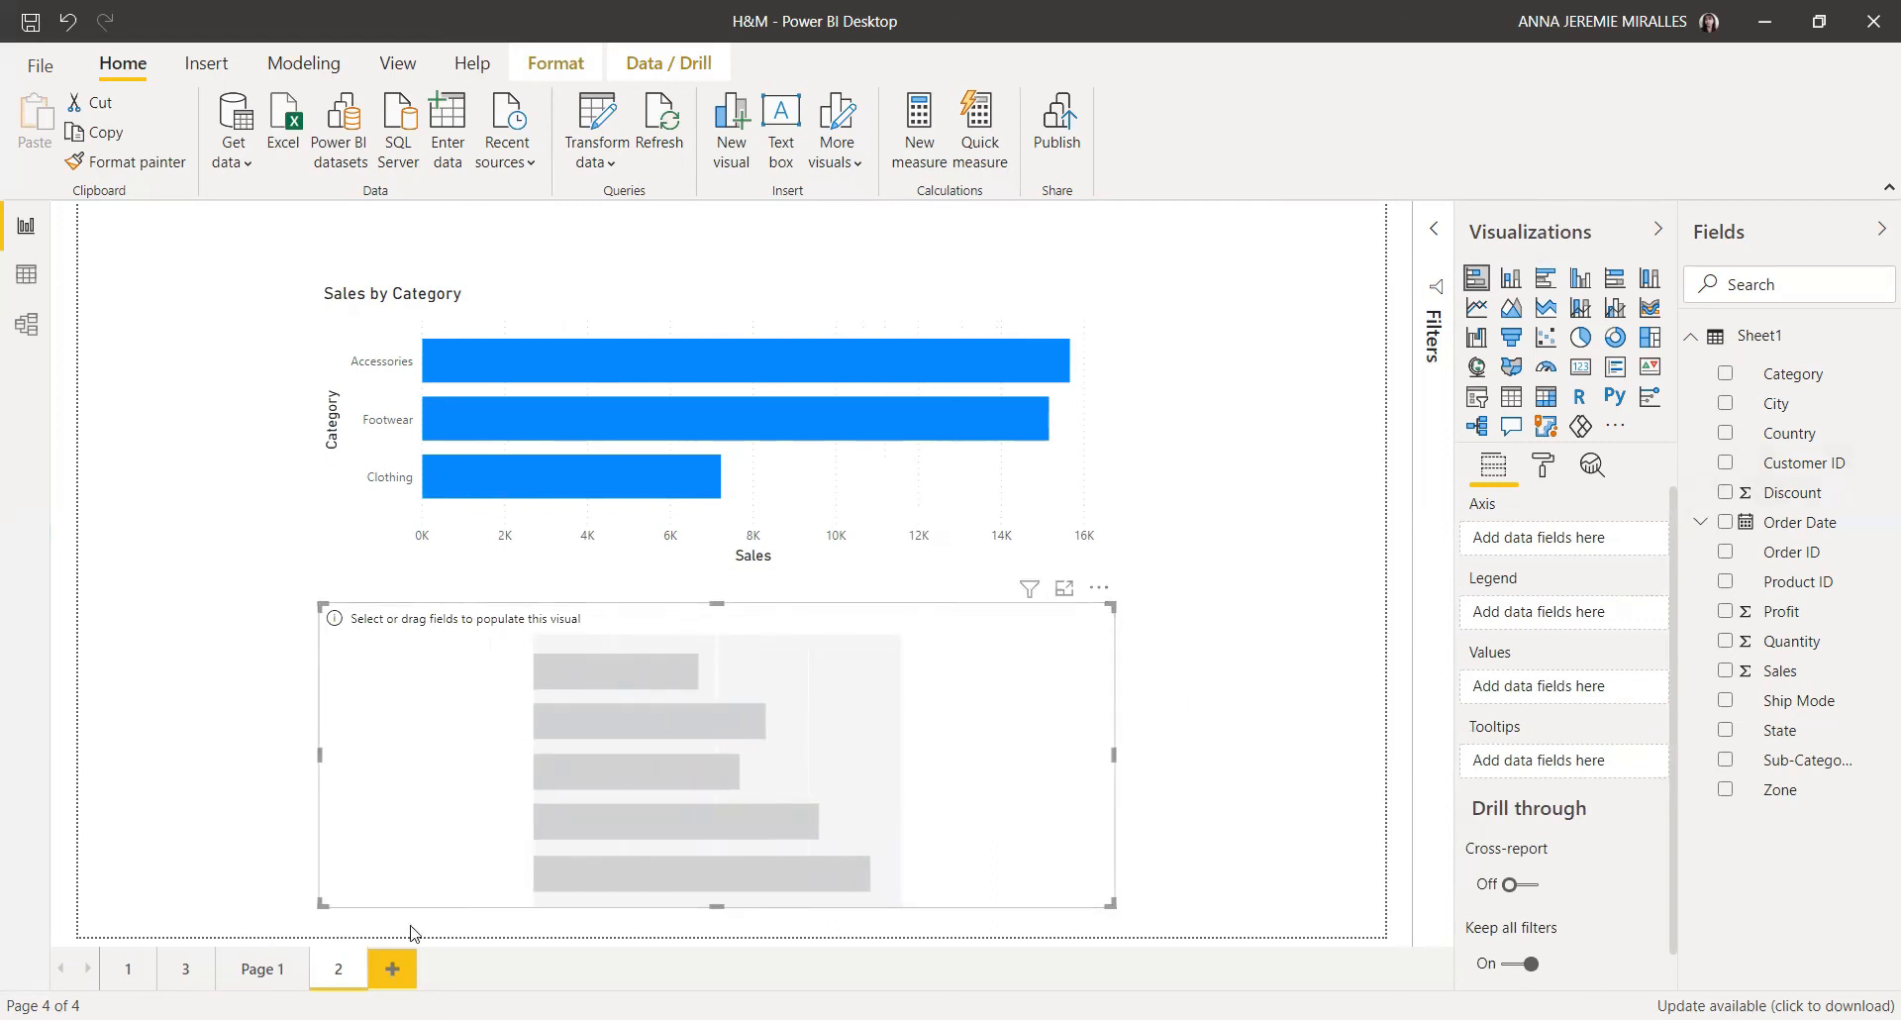
# Step: Plot Sales by Sub-Category in the second bar chart
pyautogui.click(1724, 672)
pyautogui.click(1725, 760)
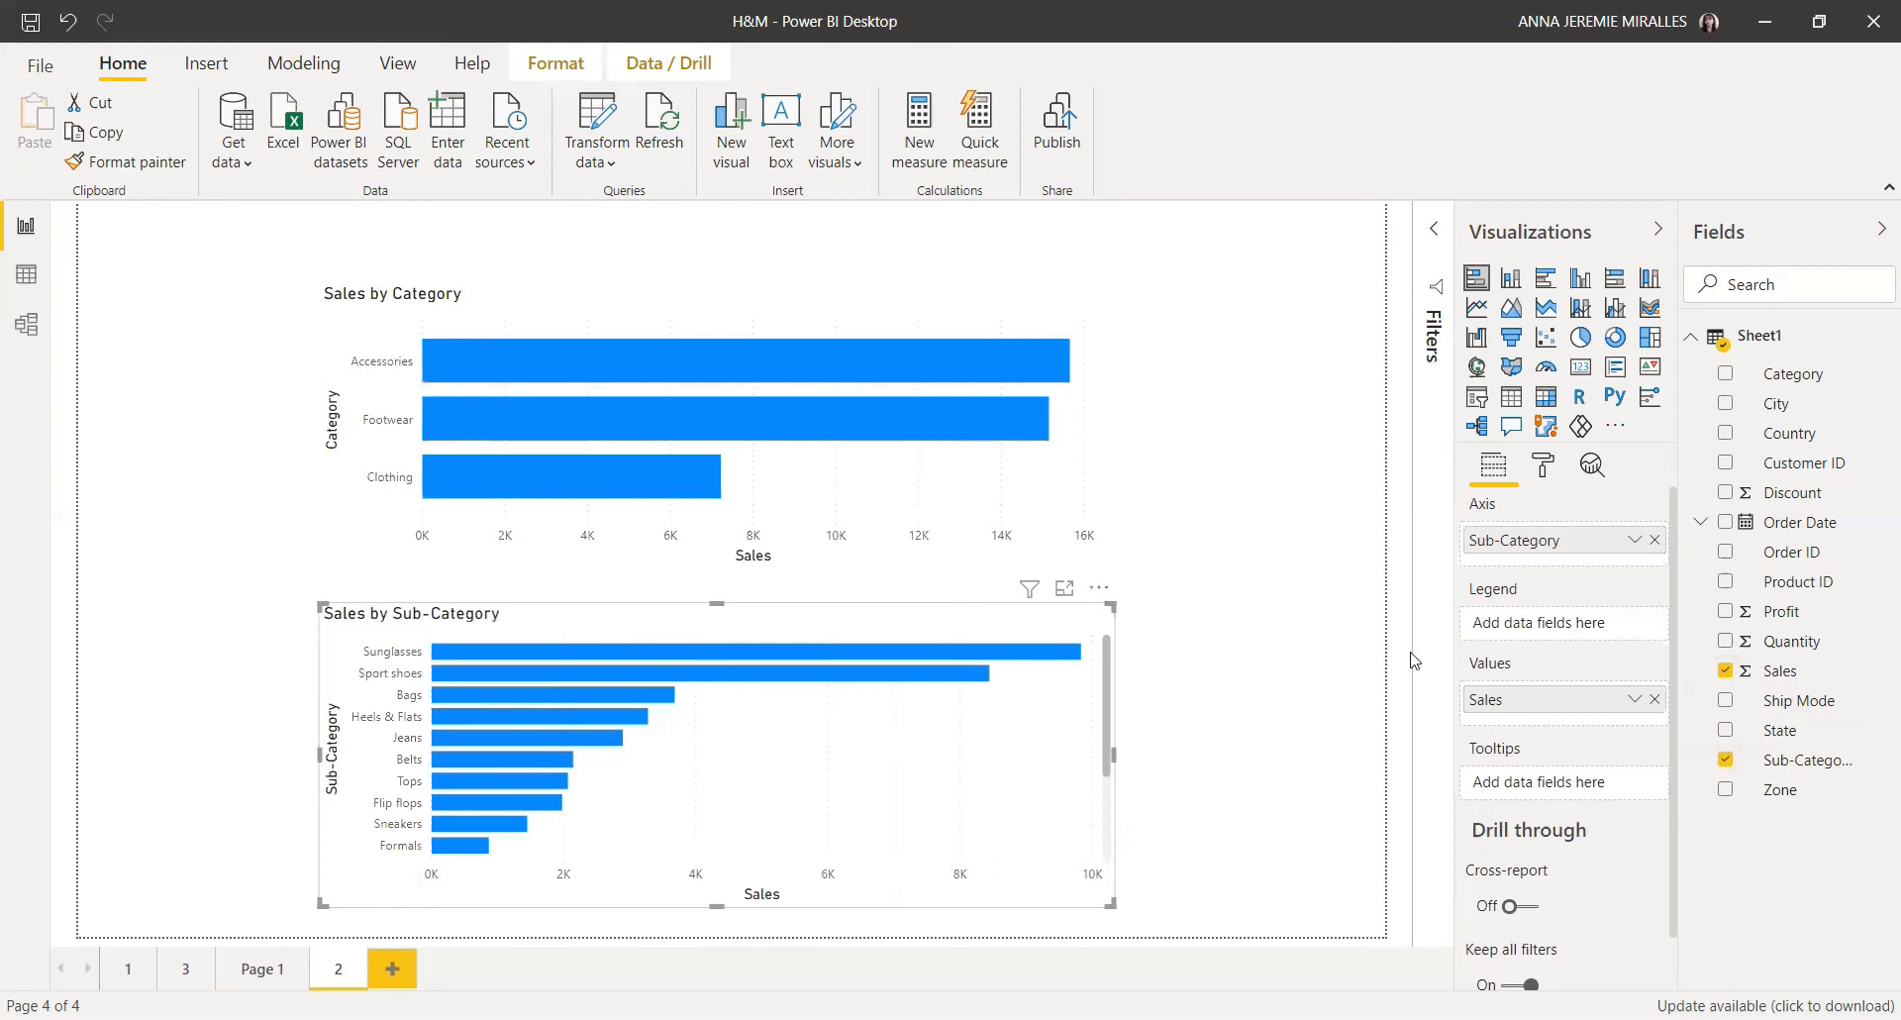
# Step: Insert a slicer in the page's top-left corner and add the Quantity field to it
pyautogui.click(1242, 699)
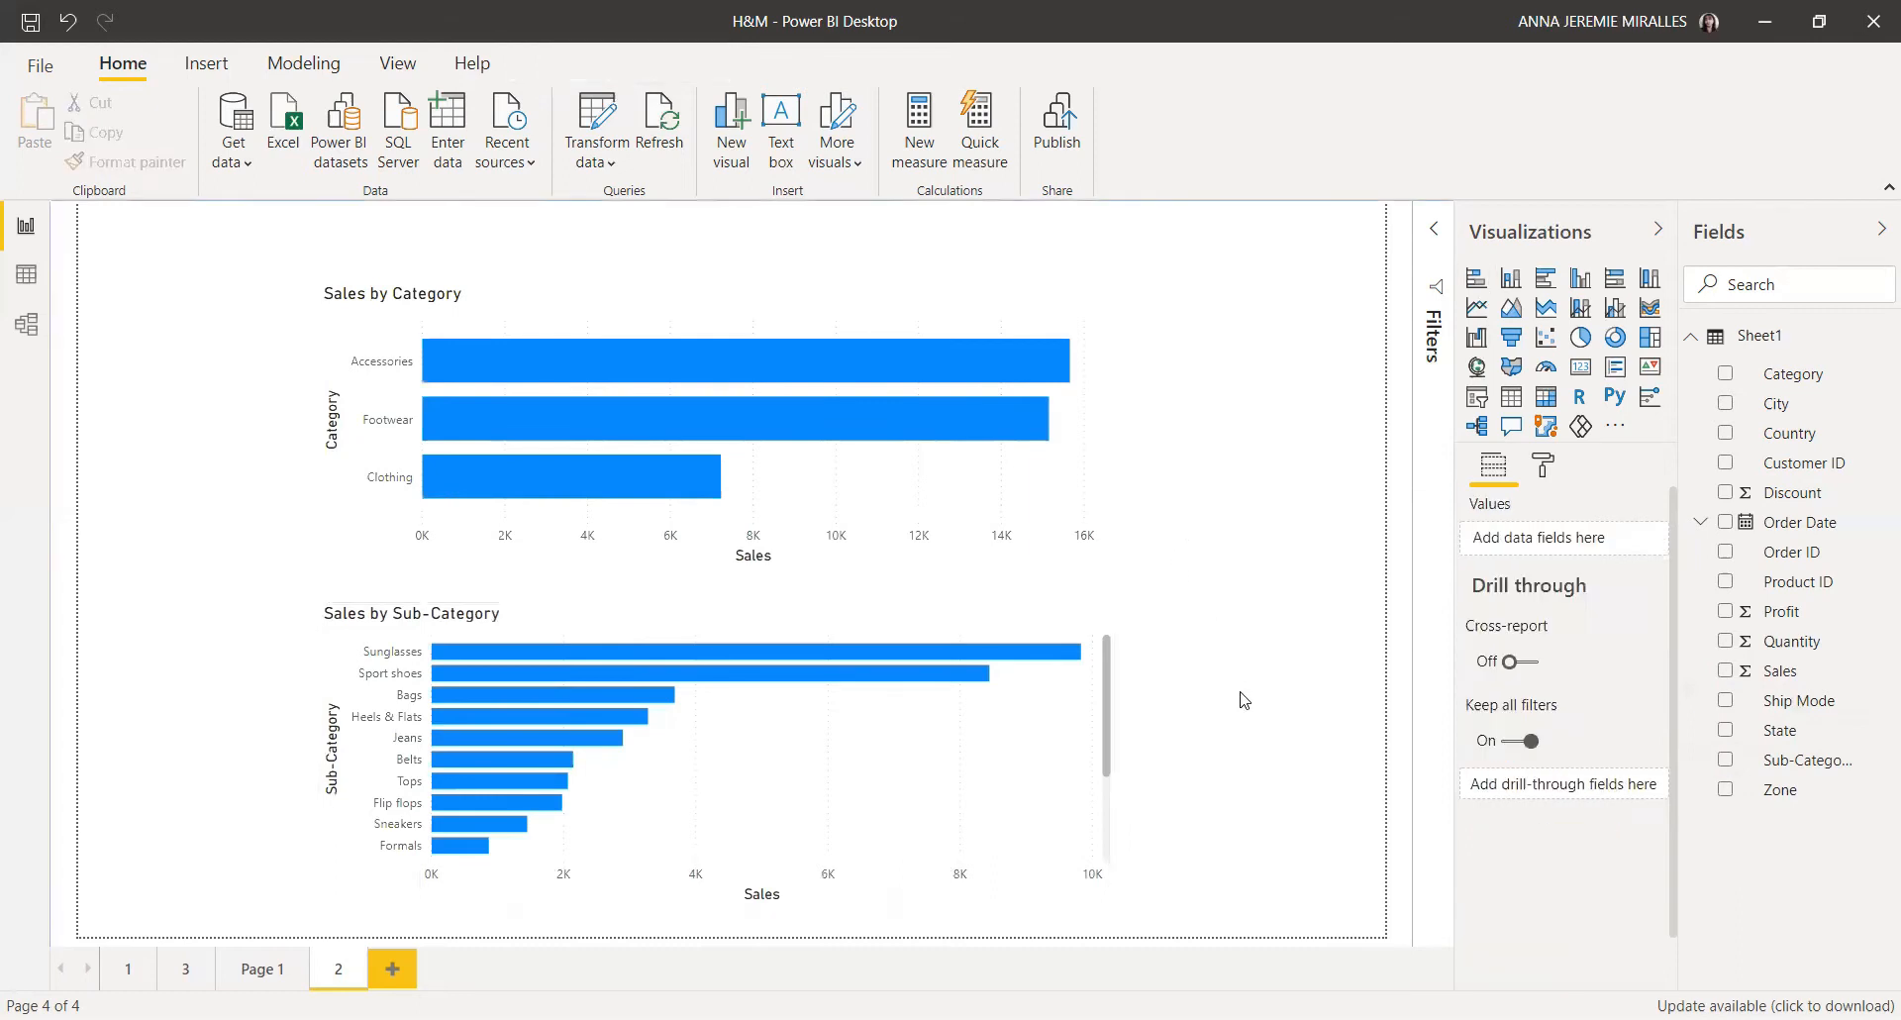
pyautogui.click(1475, 399)
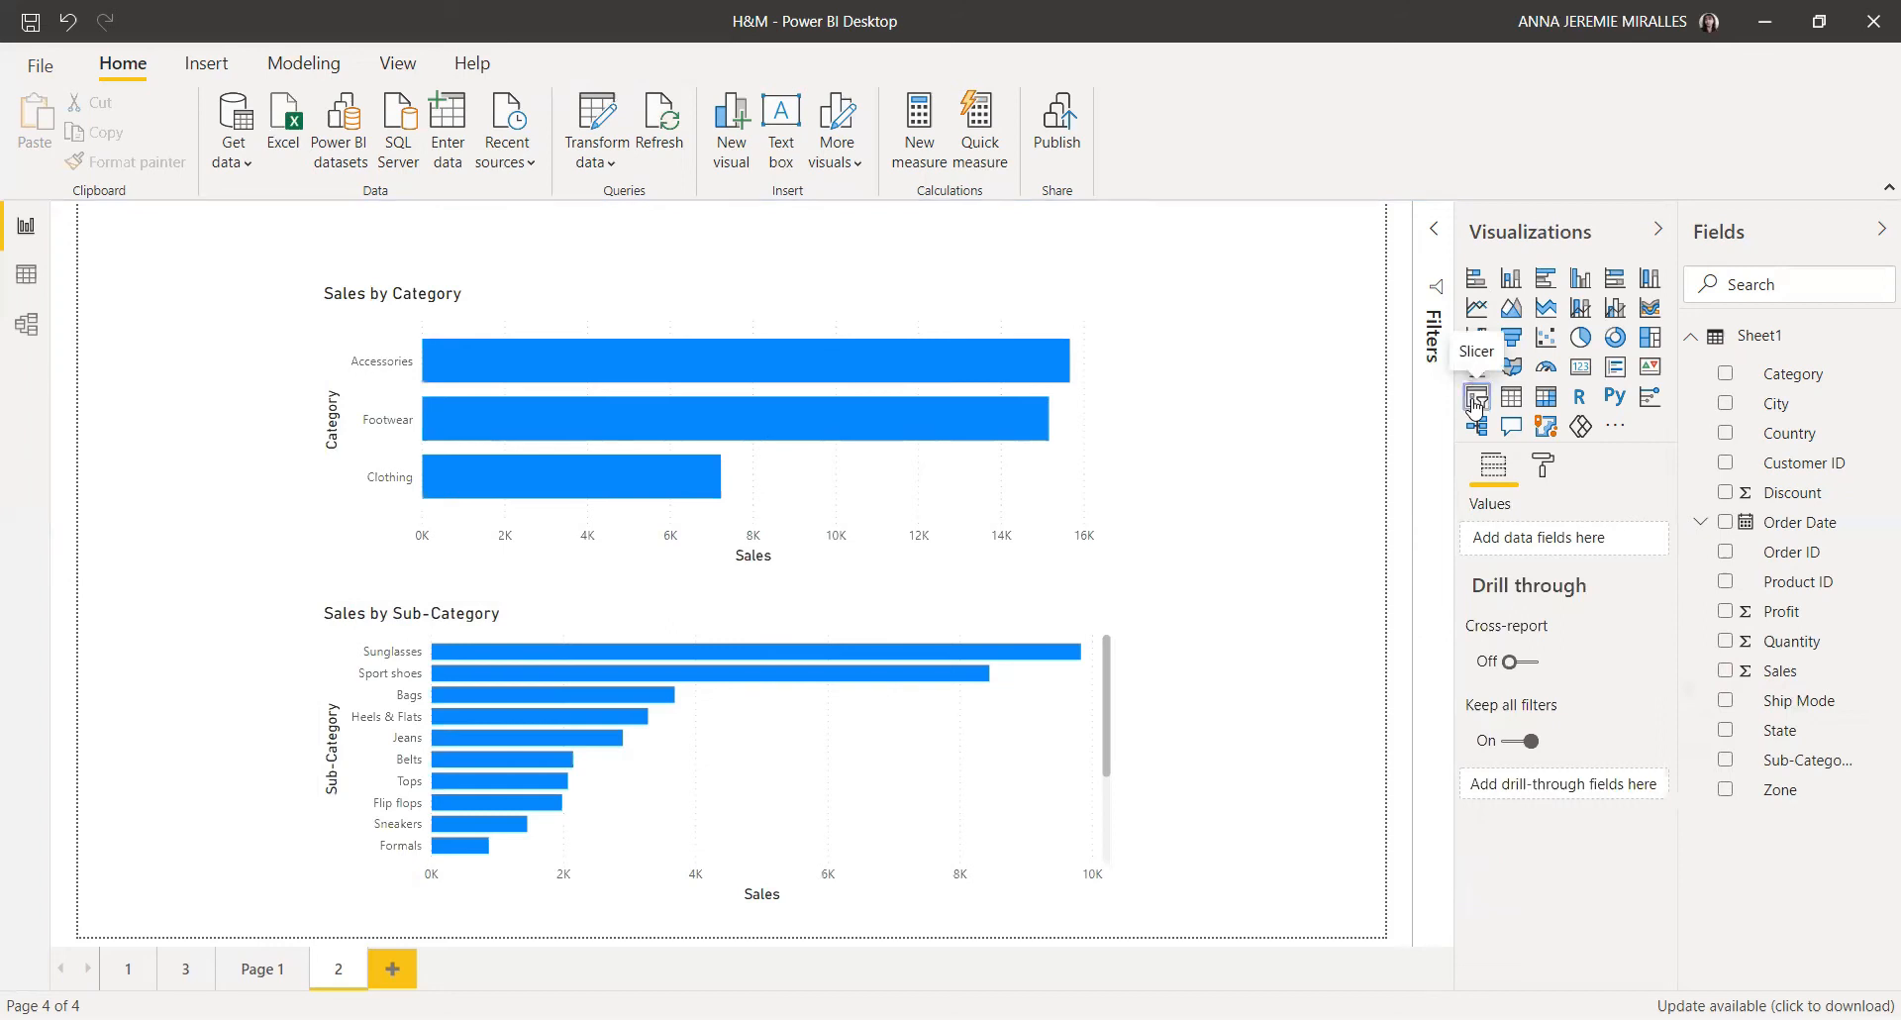
pyautogui.moveTo(858, 426); pyautogui.dragTo(265, 435)
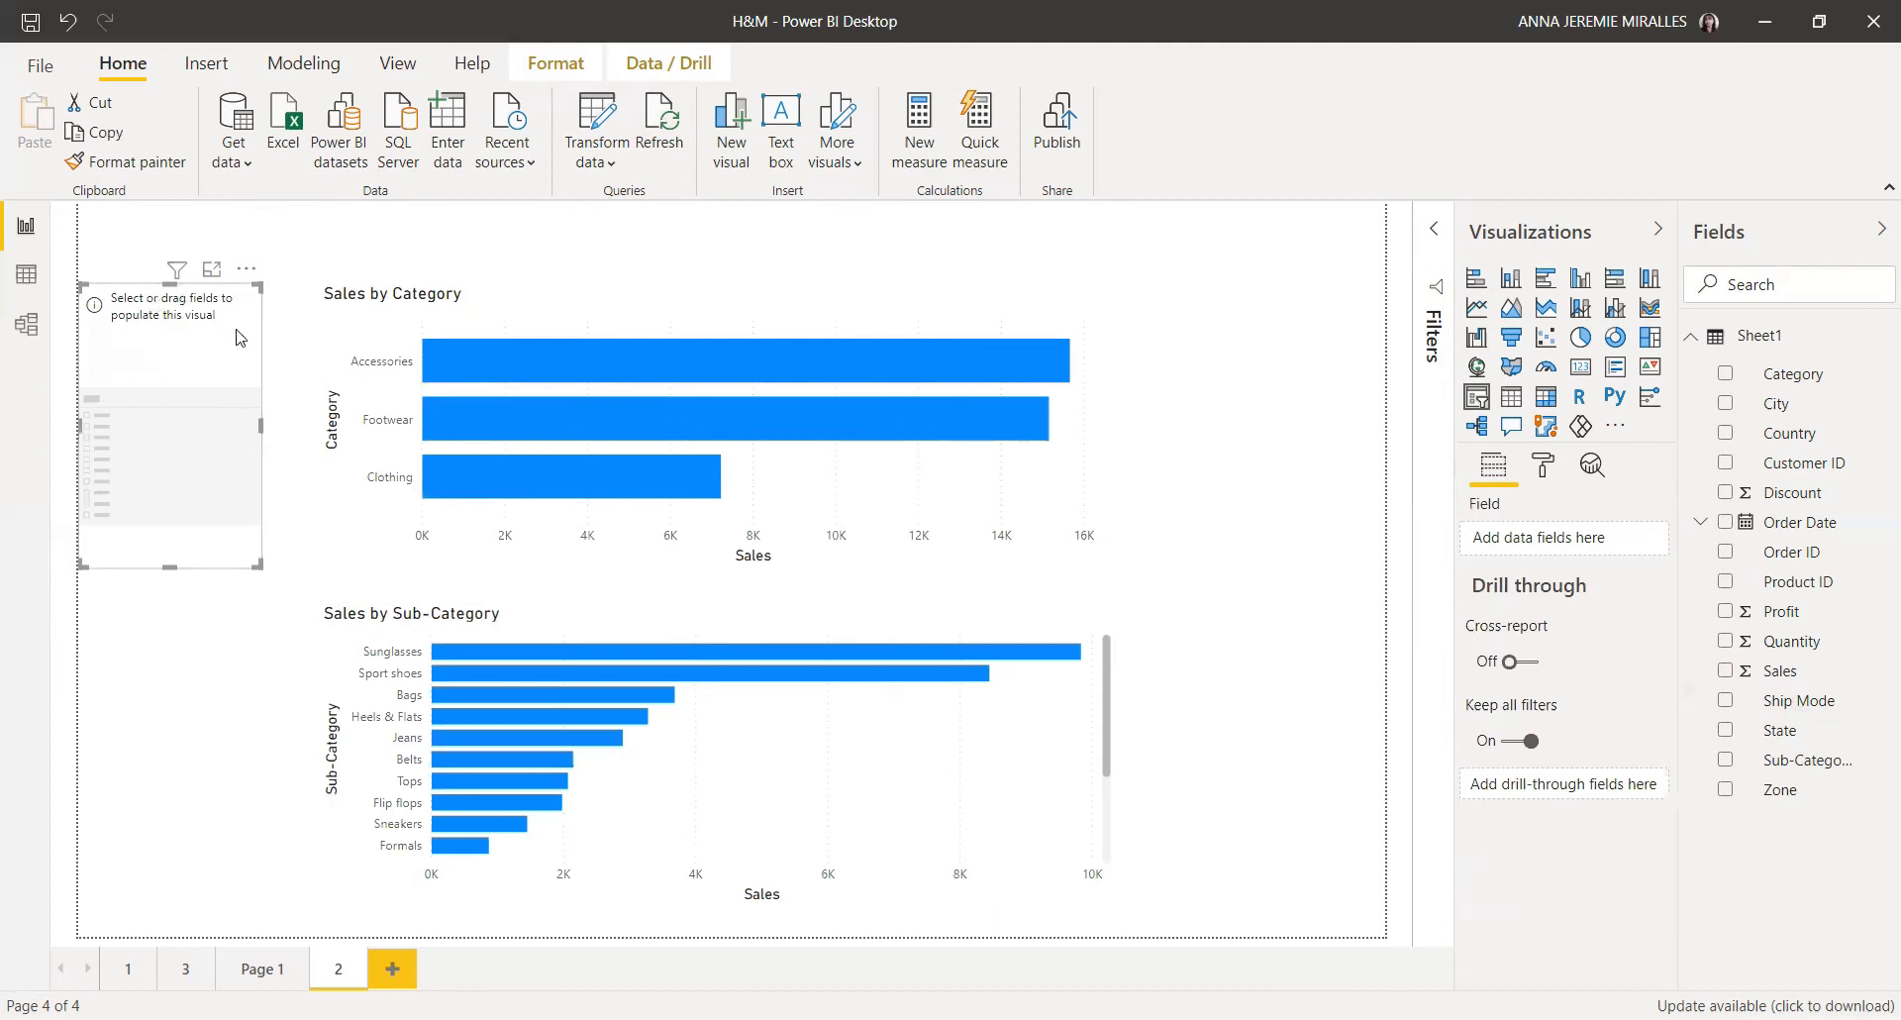
pyautogui.click(1726, 643)
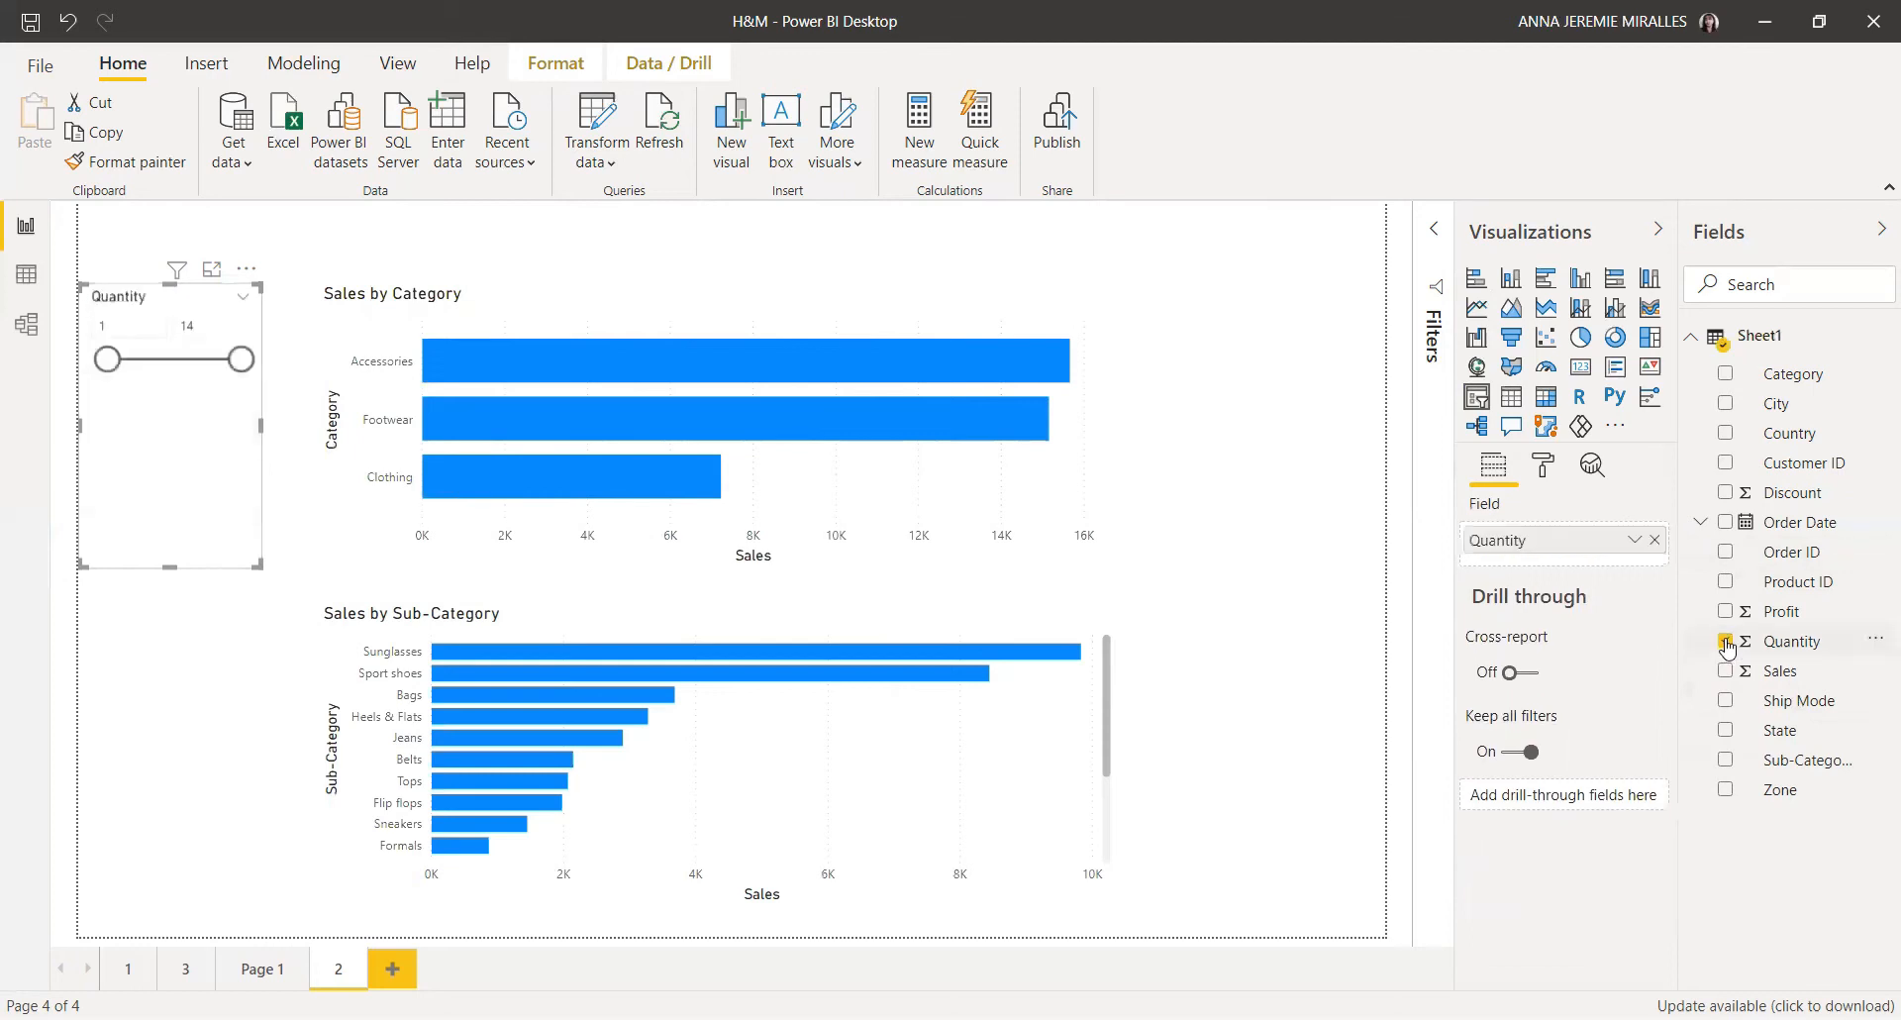
# Step: Switch the Quantity slicer to a list style and resize it narrower
pyautogui.click(247, 303)
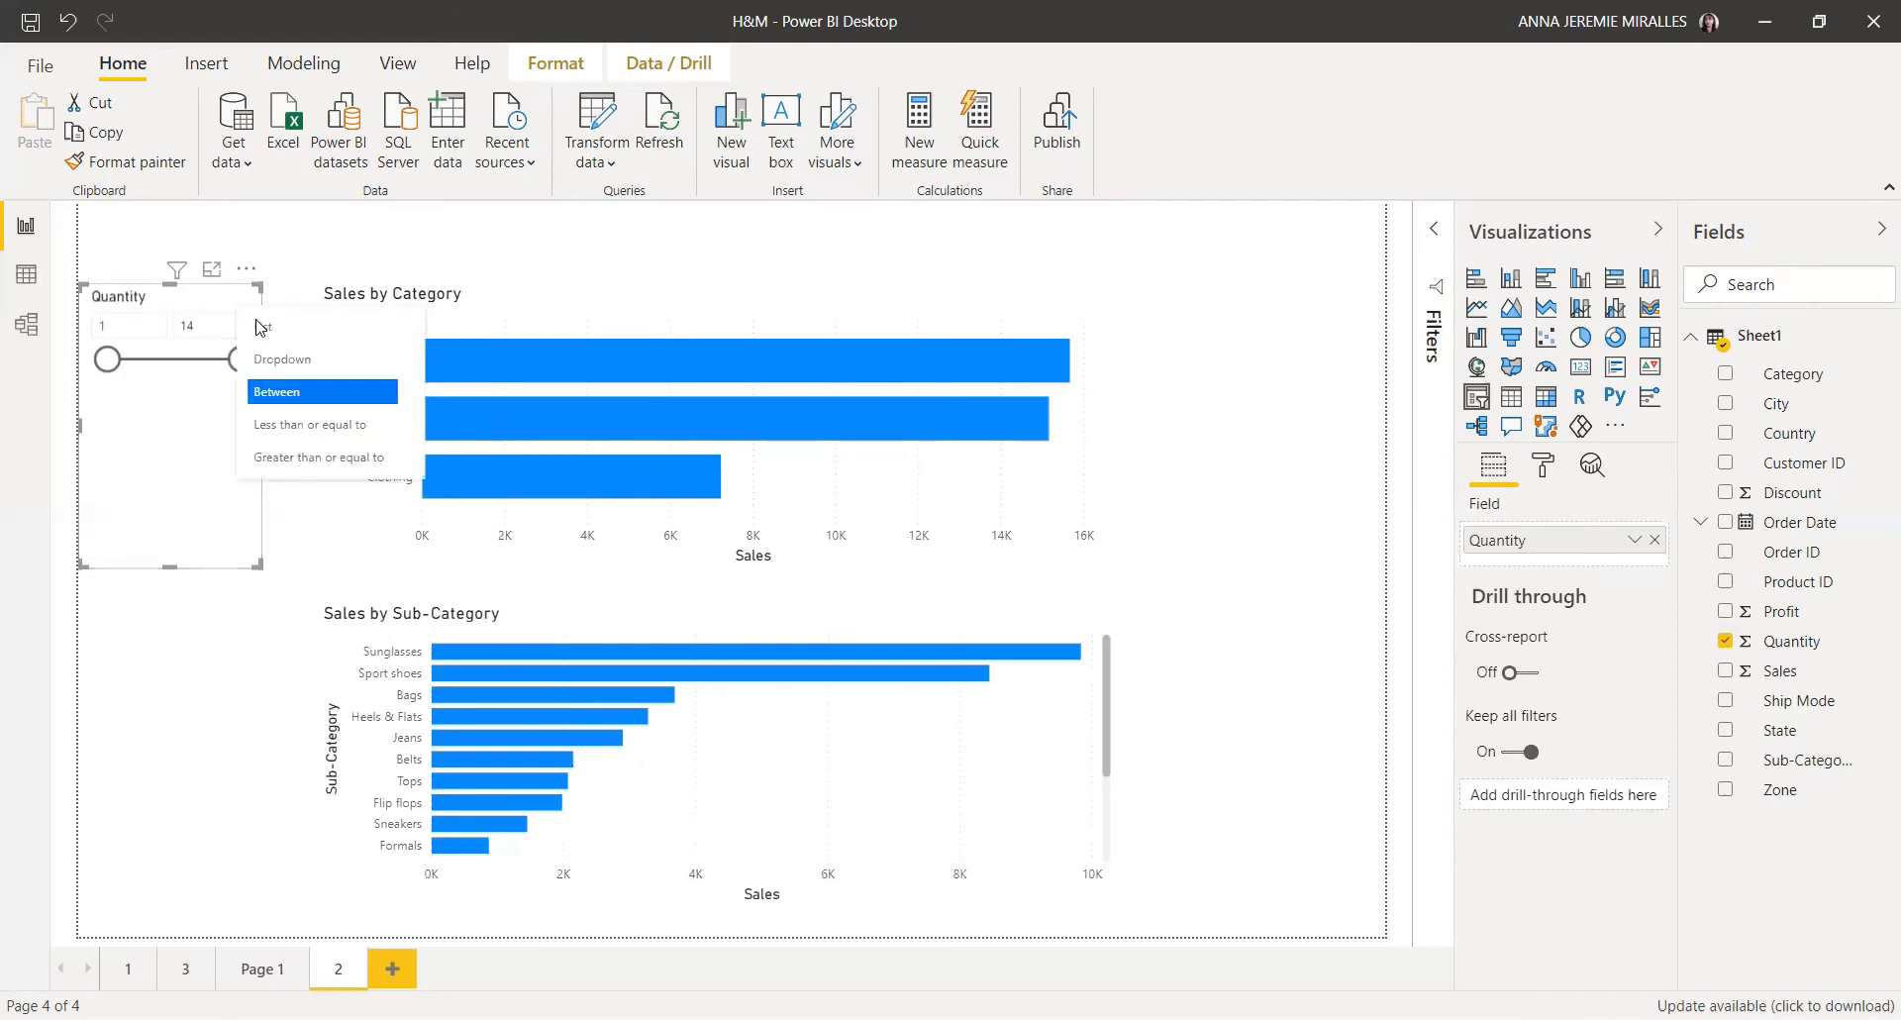
pyautogui.click(266, 334)
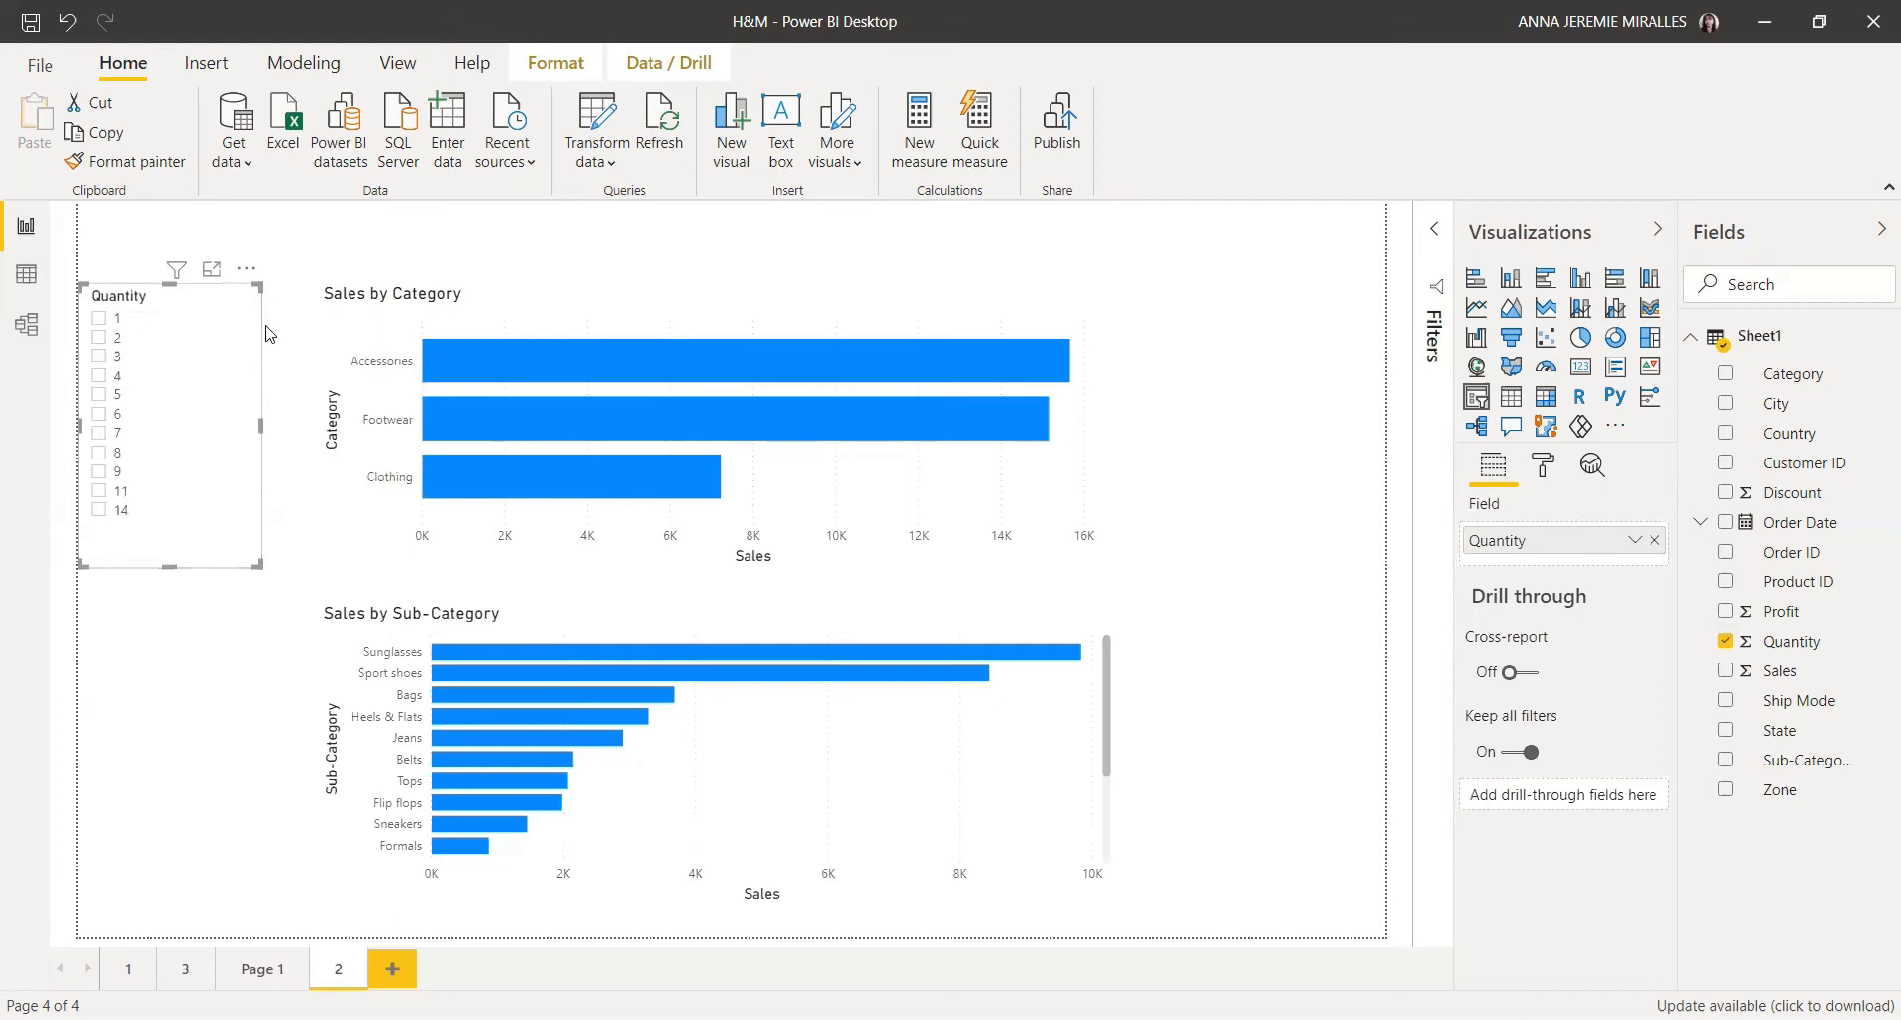
pyautogui.moveTo(264, 430); pyautogui.dragTo(230, 450)
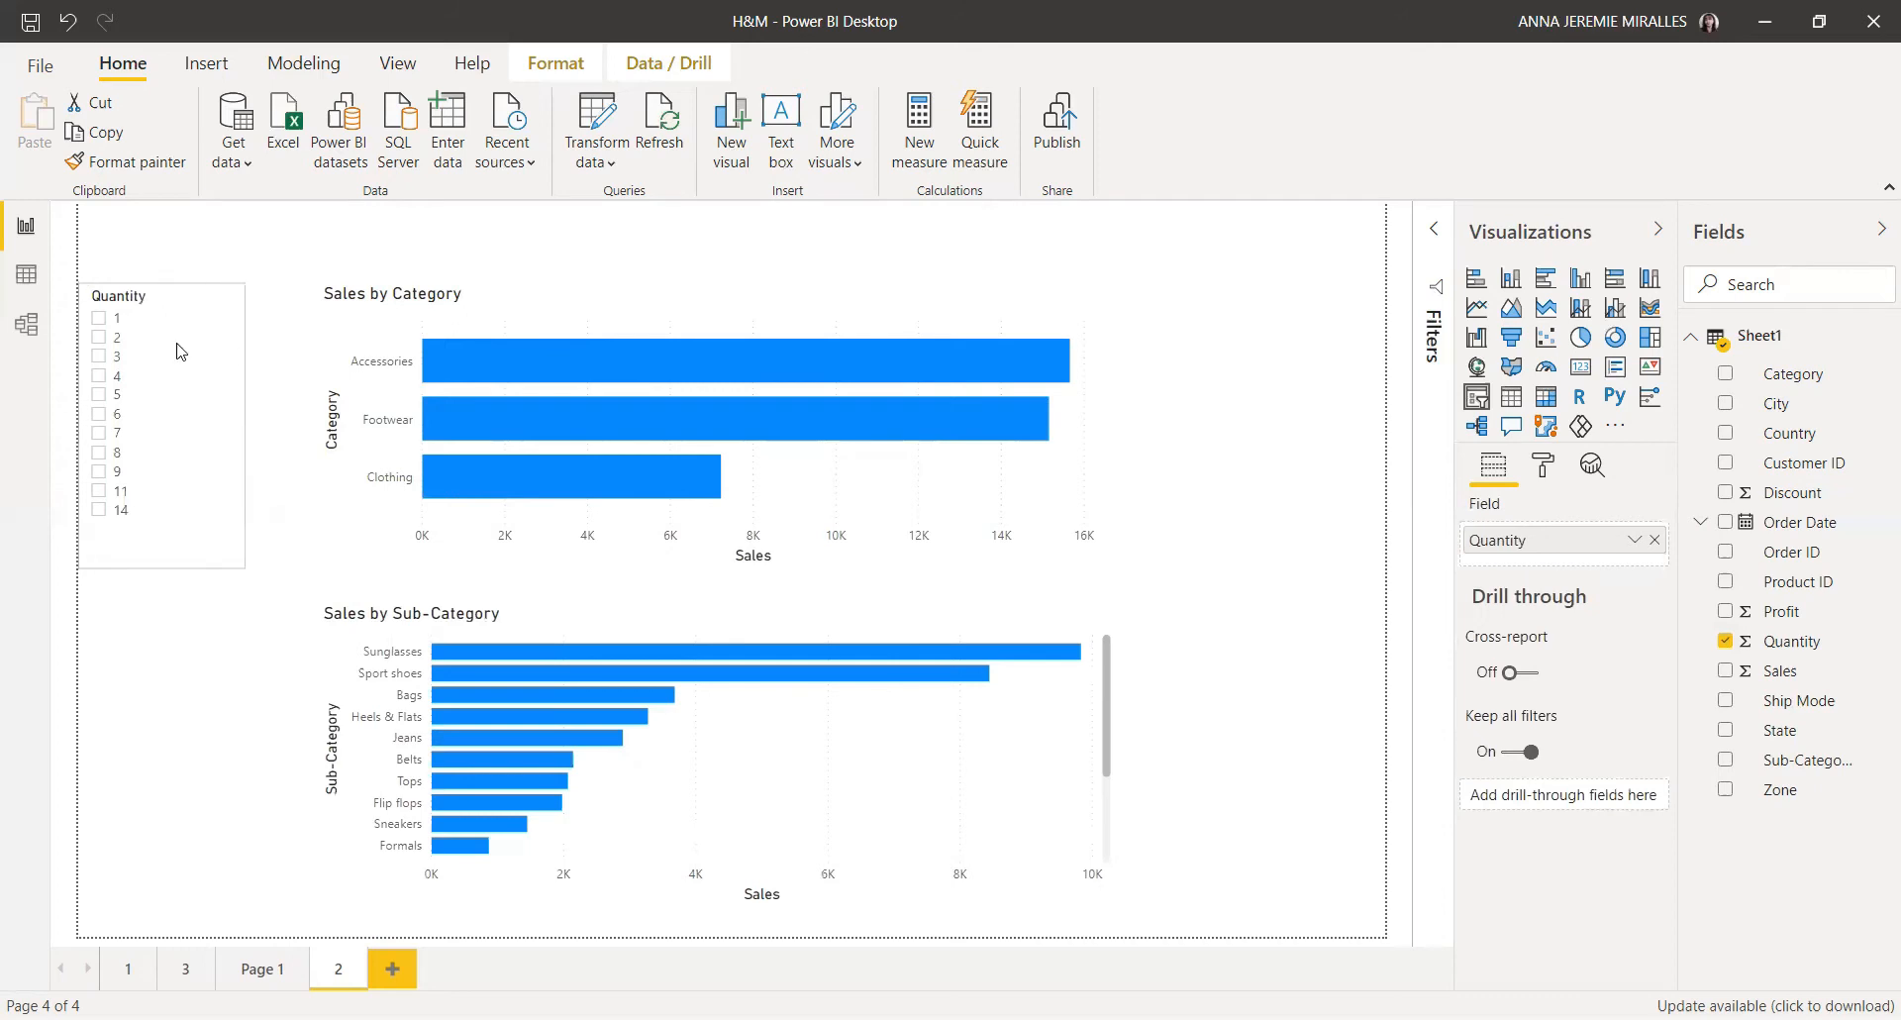
pyautogui.moveTo(161, 568); pyautogui.dragTo(154, 666)
# Step: Insert a text box and enter the title H&M'S TOP PRODUCTS
pyautogui.click(789, 328)
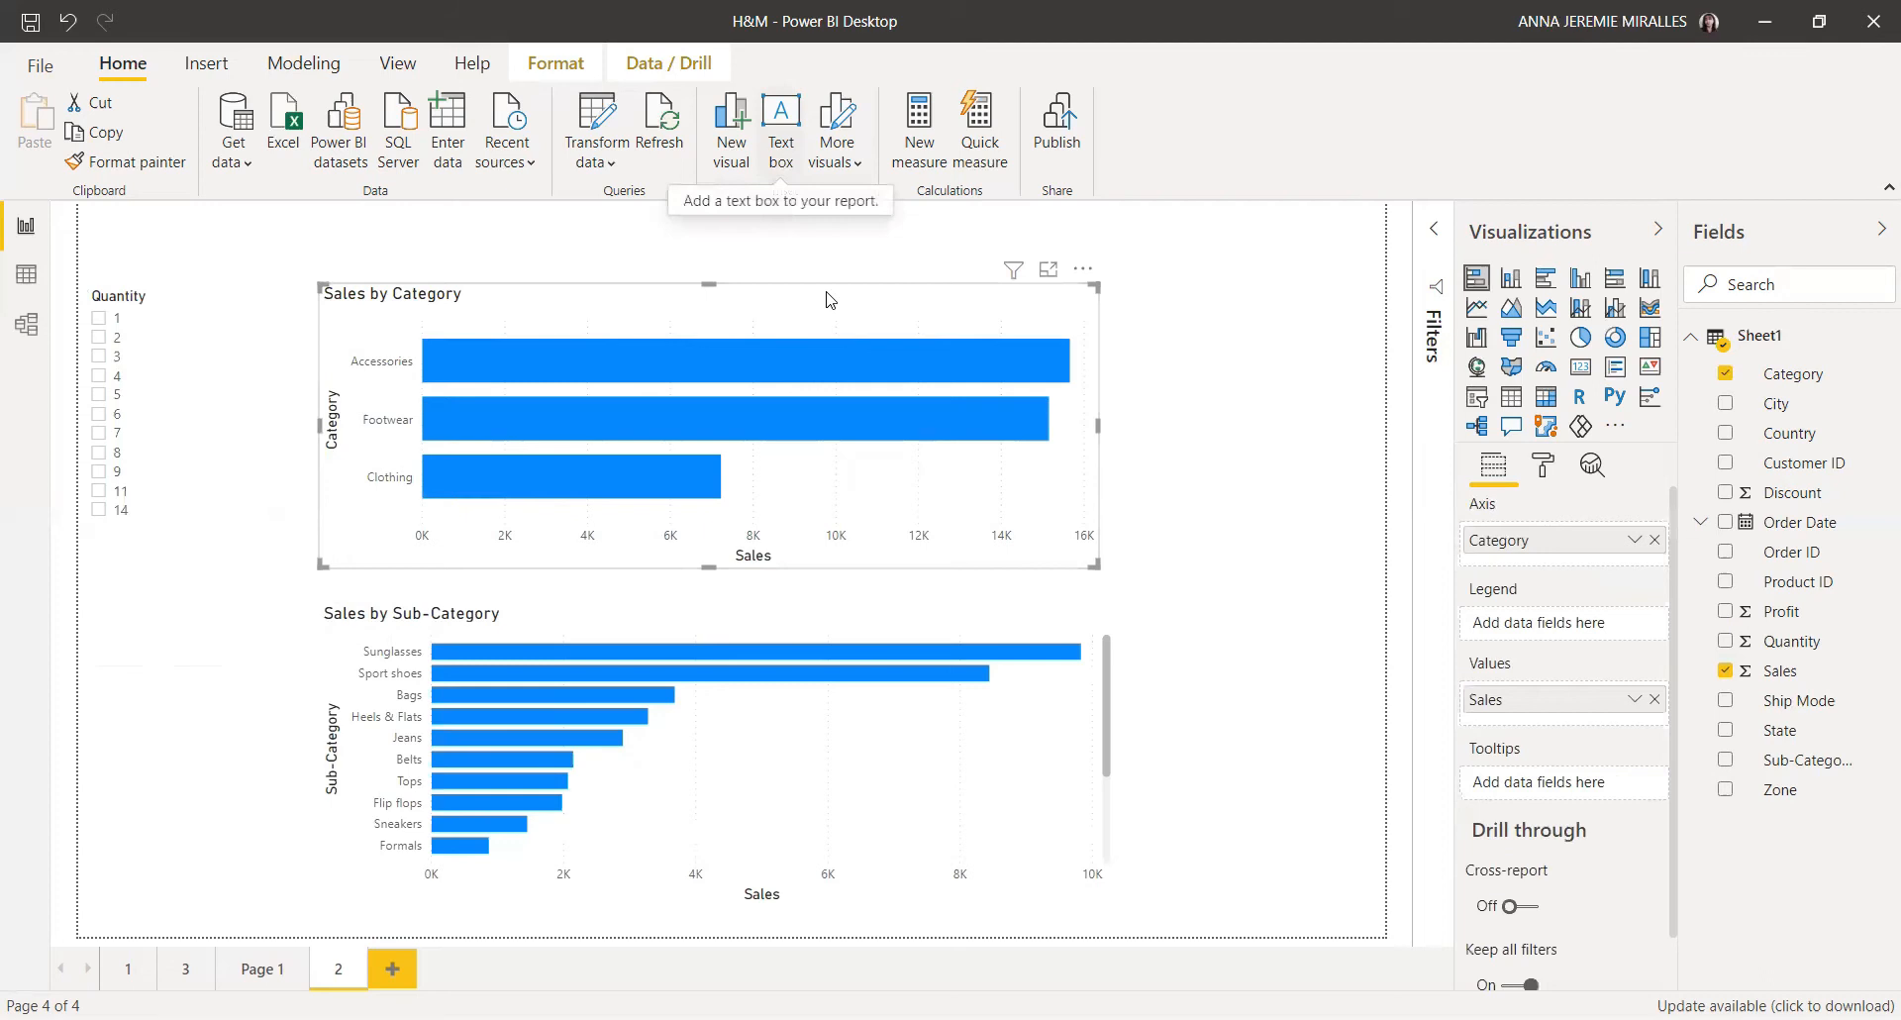
pyautogui.click(781, 129)
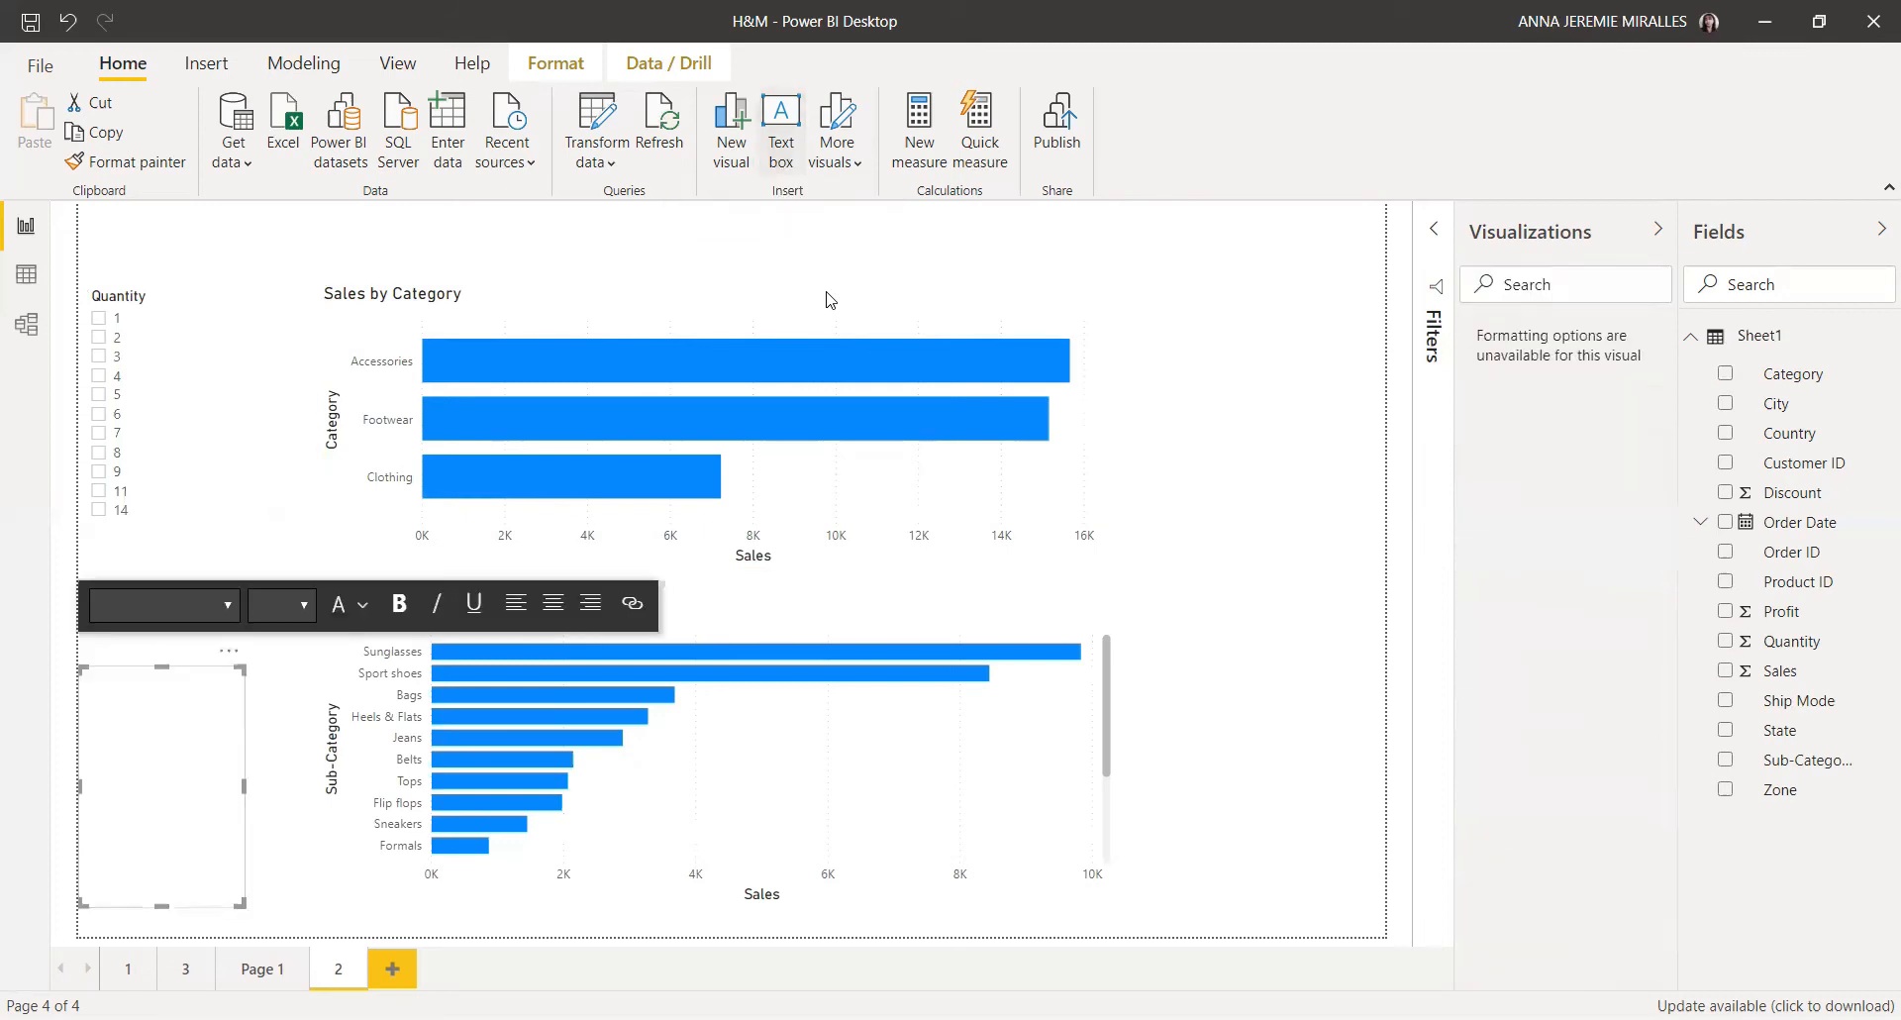
pyautogui.click(172, 701)
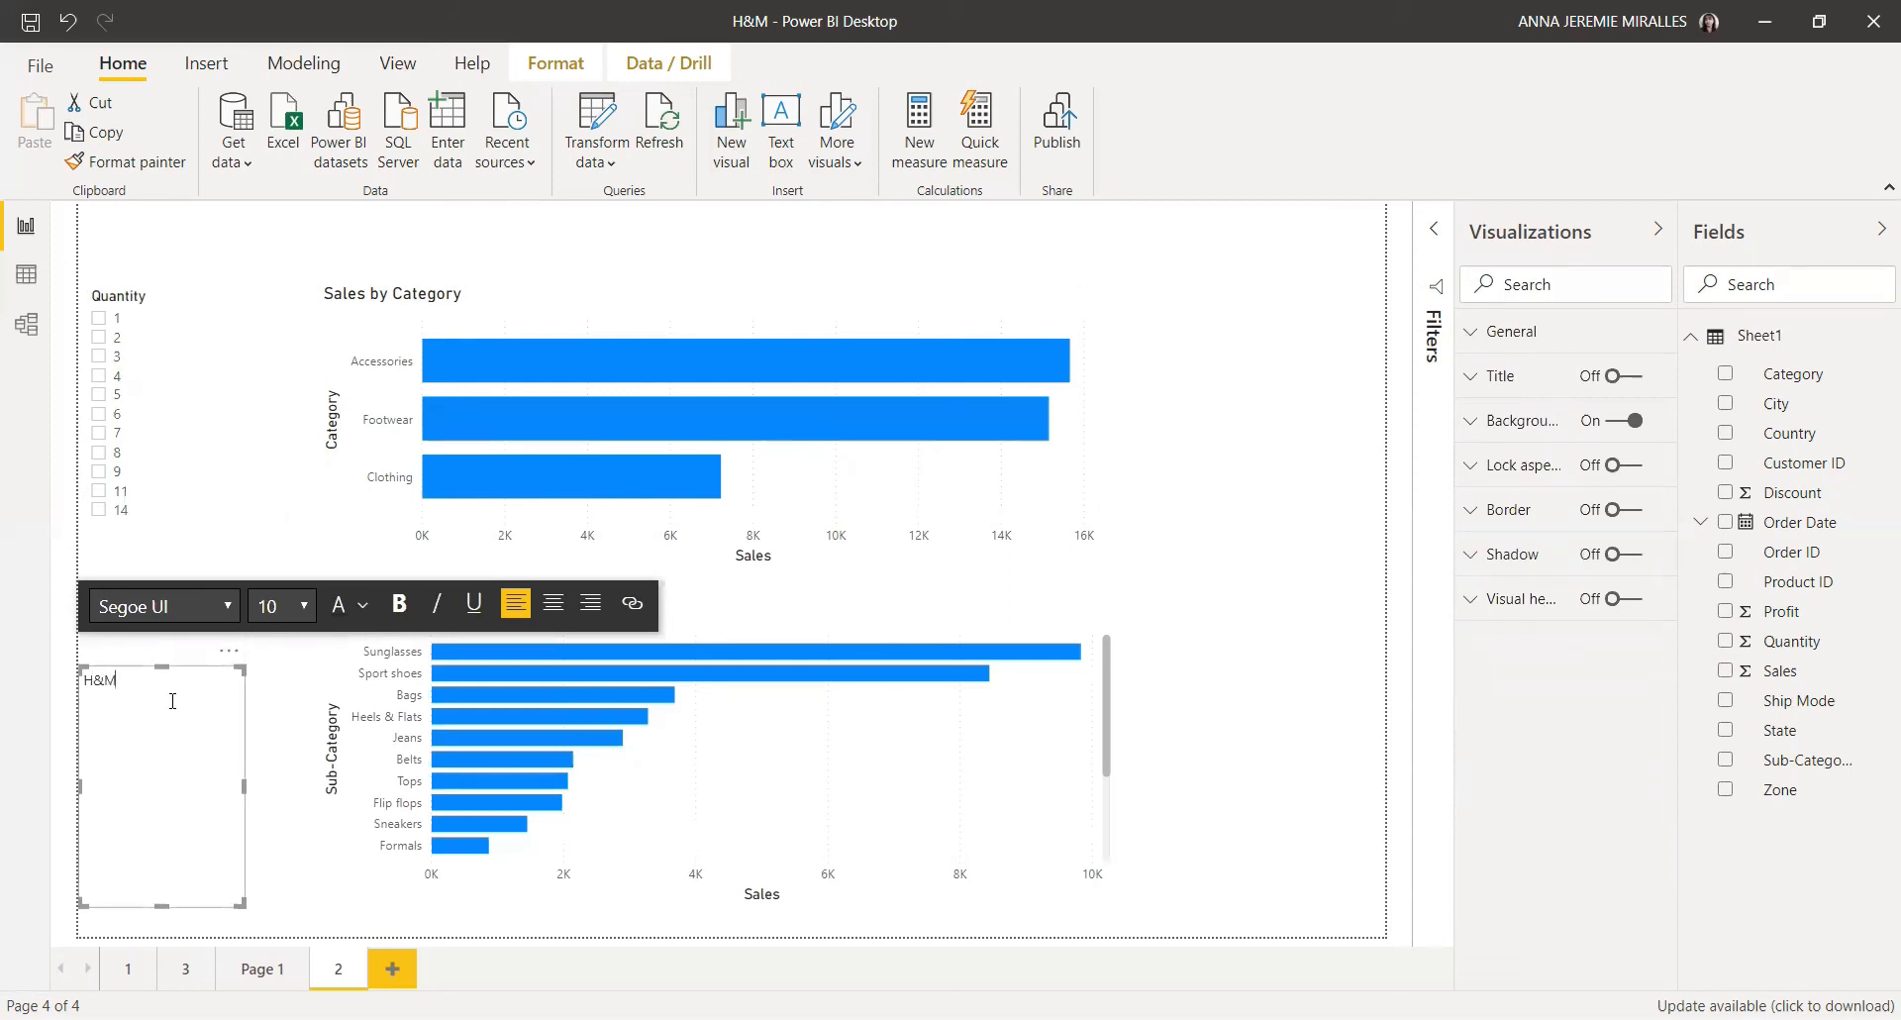
pyautogui.write("H&M'S TOP PRODUCTS")
# Step: Widen the text box and format the title text as 28 pt bold
pyautogui.click(280, 409)
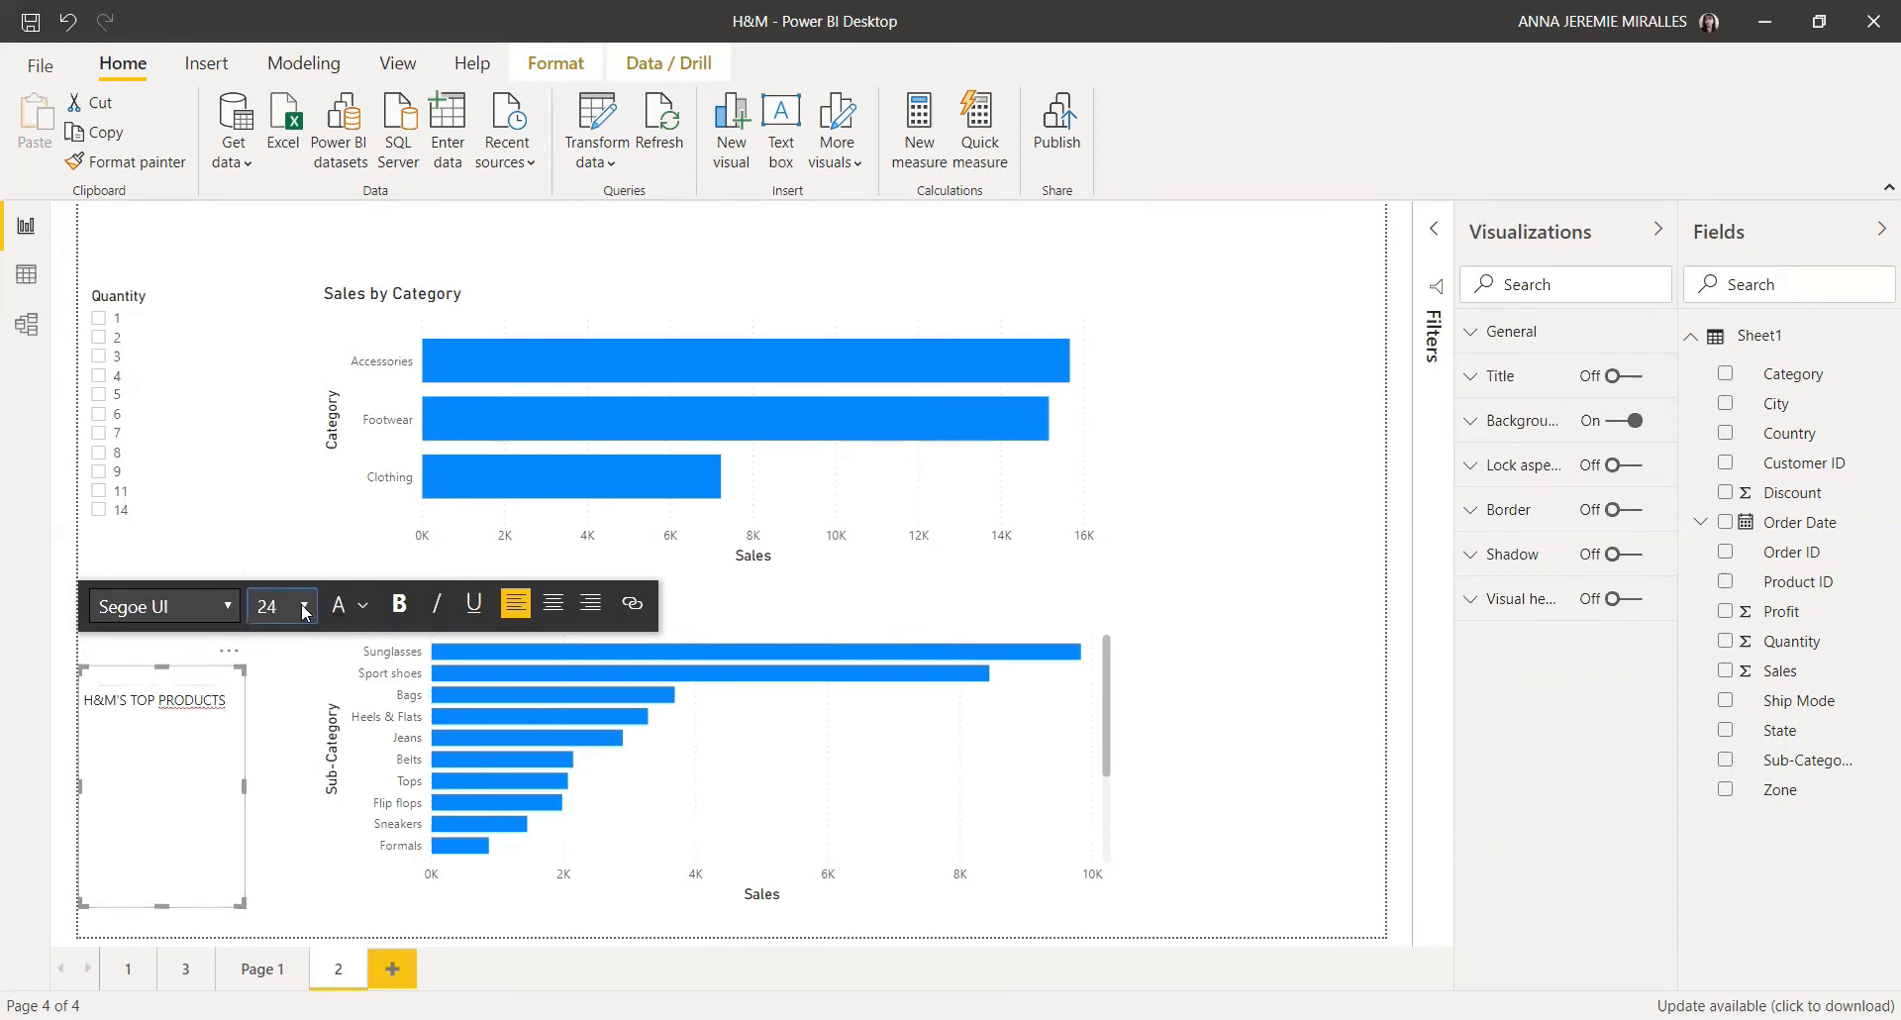
pyautogui.click(280, 506)
pyautogui.click(402, 602)
pyautogui.moveTo(245, 787); pyautogui.dragTo(513, 784)
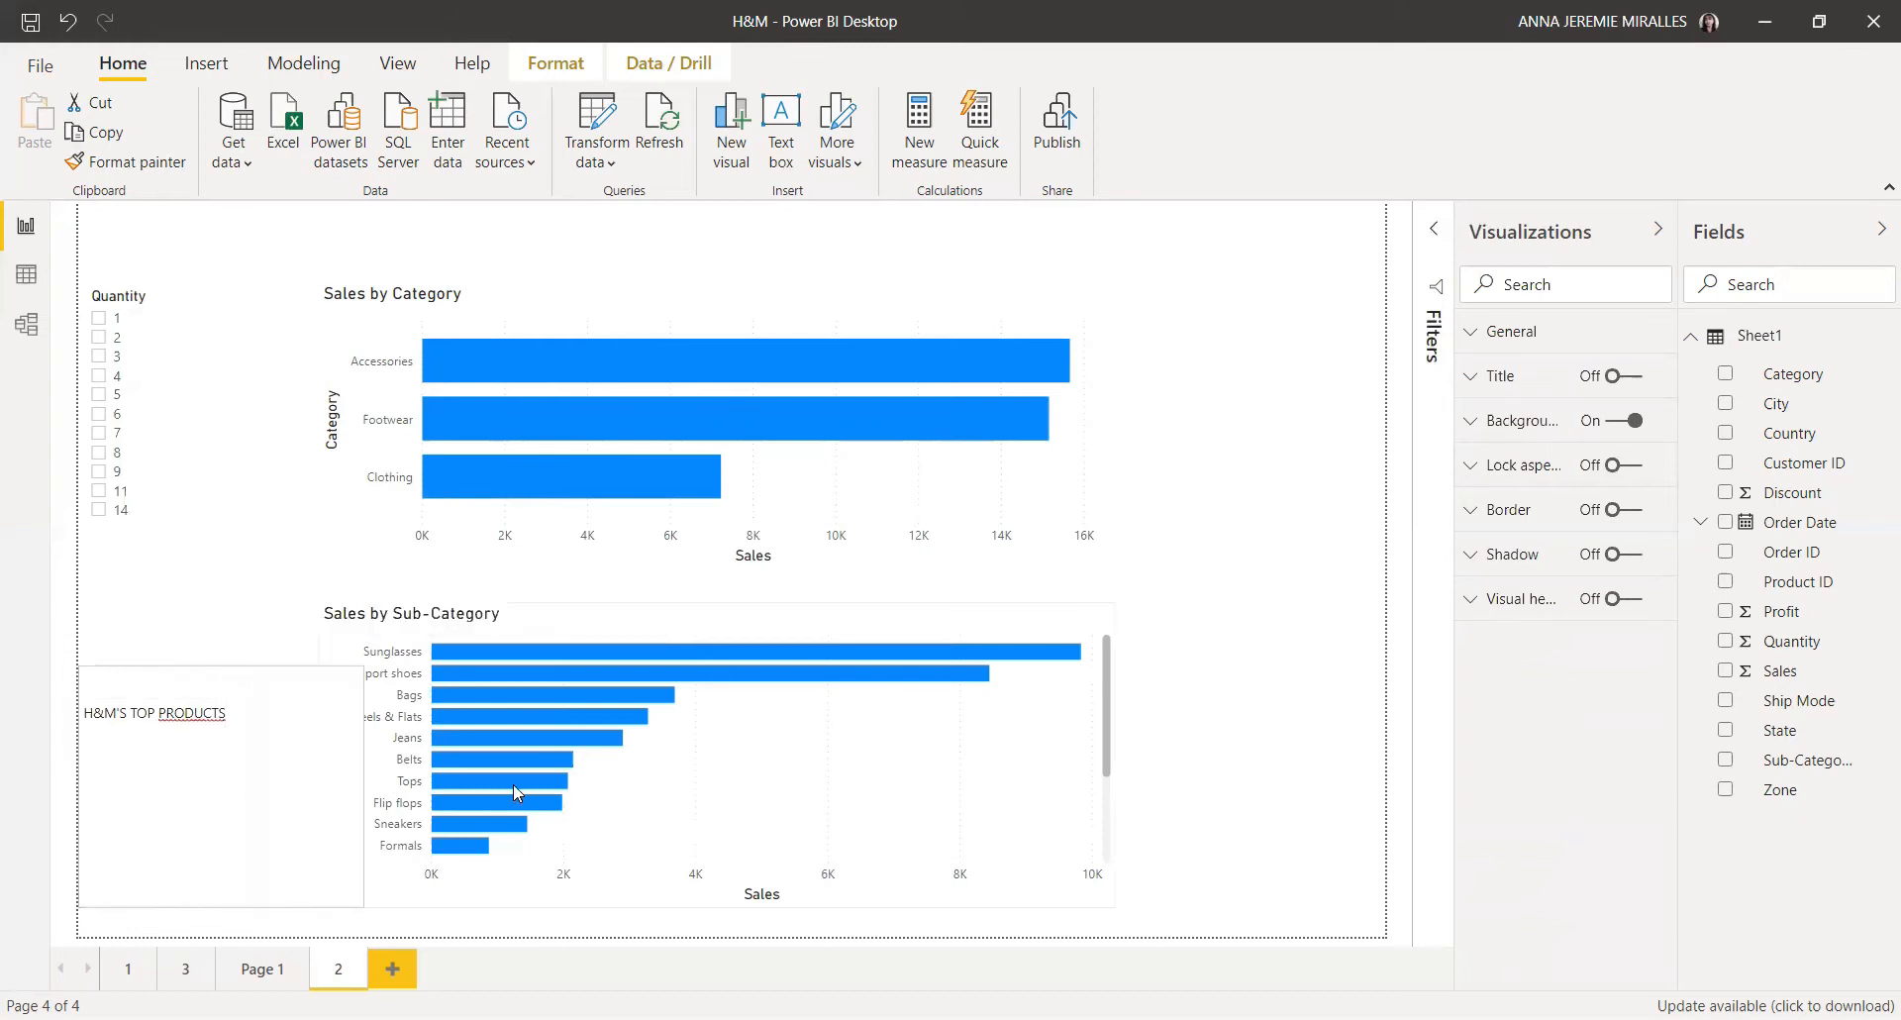
pyautogui.tripleClick(162, 713)
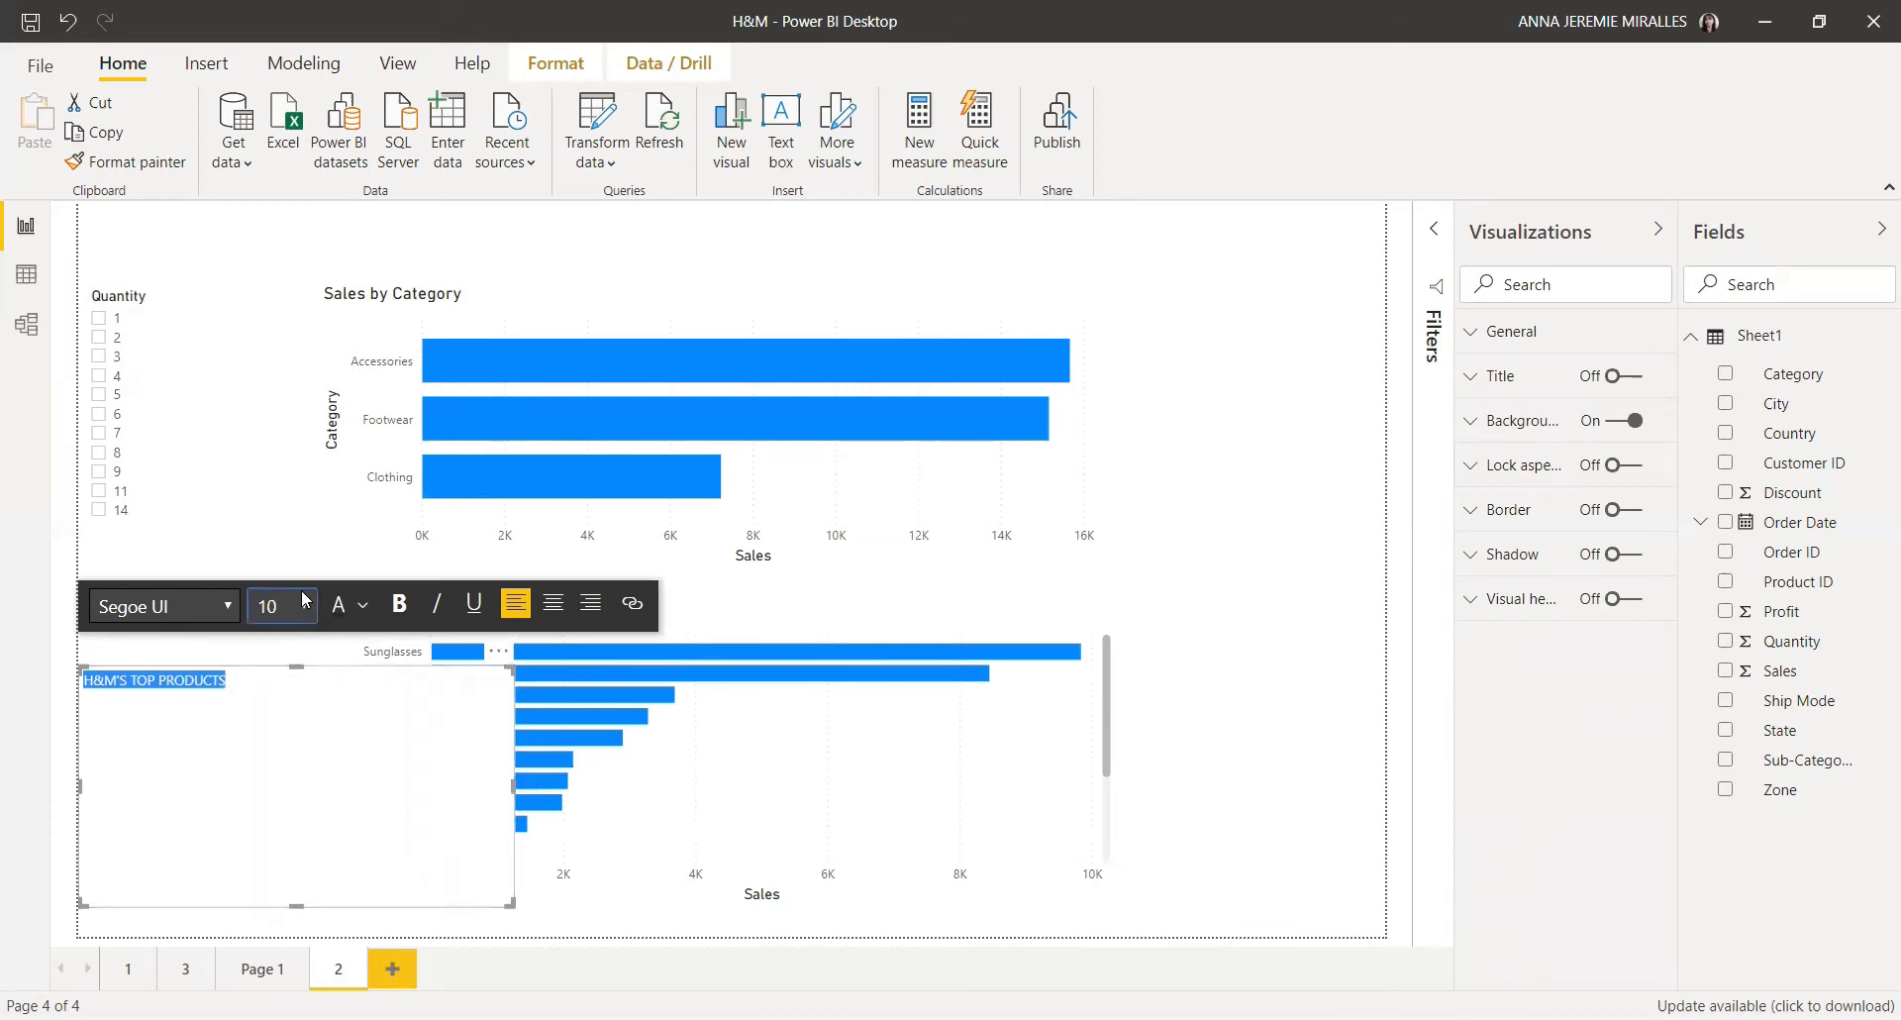
pyautogui.click(258, 446)
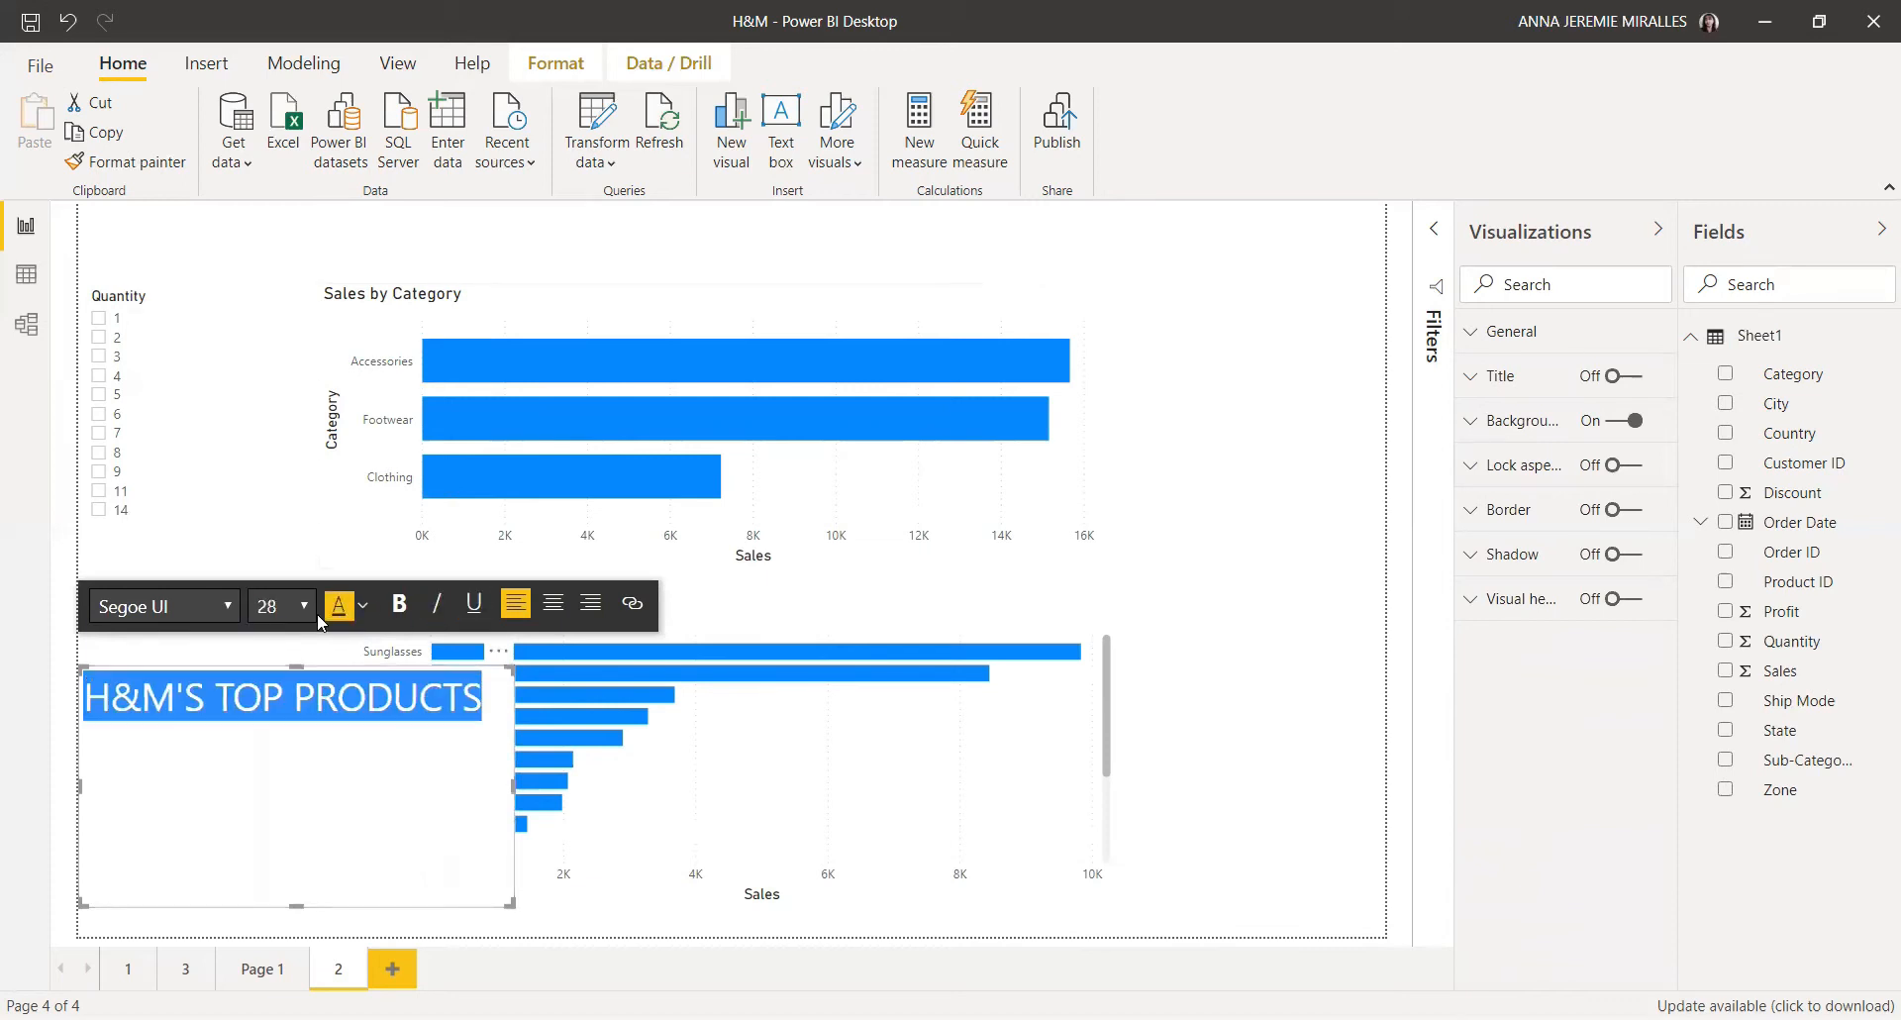
pyautogui.click(399, 603)
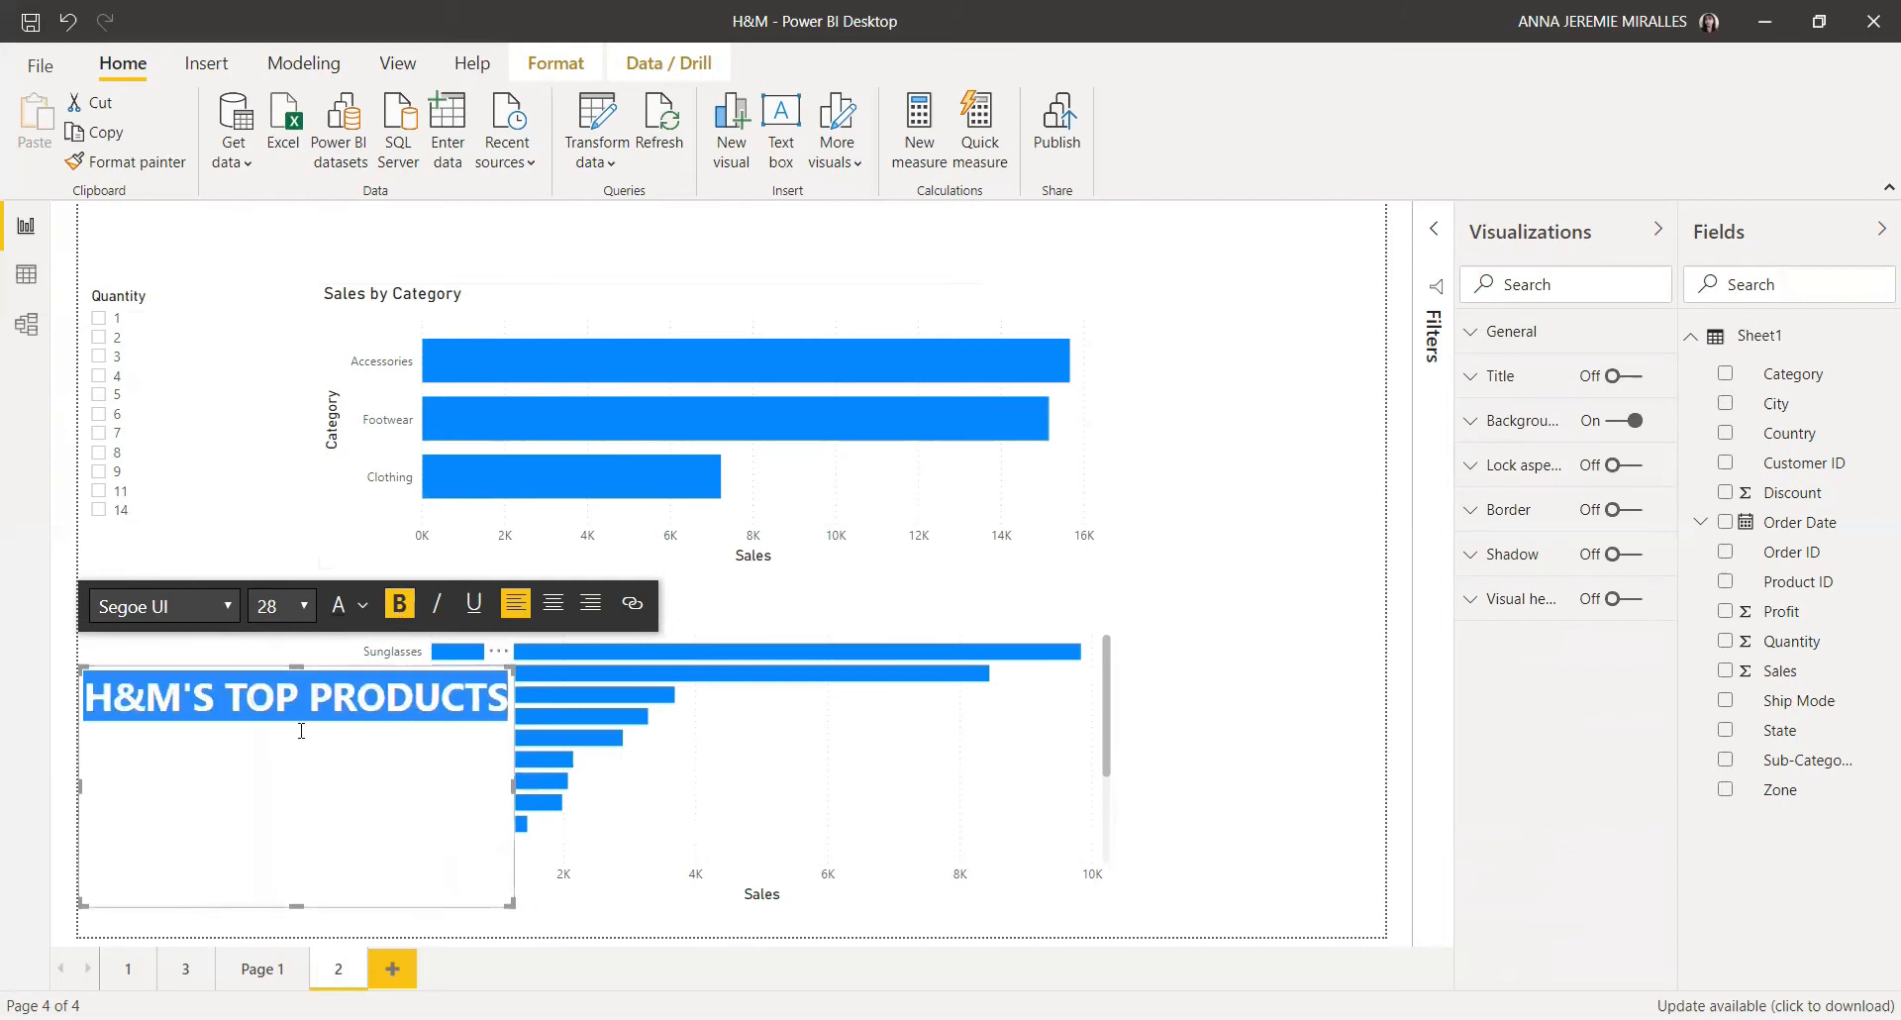
# Step: Shrink the title text box's height and move it to the top centre above the charts
pyautogui.moveTo(305, 910); pyautogui.dragTo(307, 740)
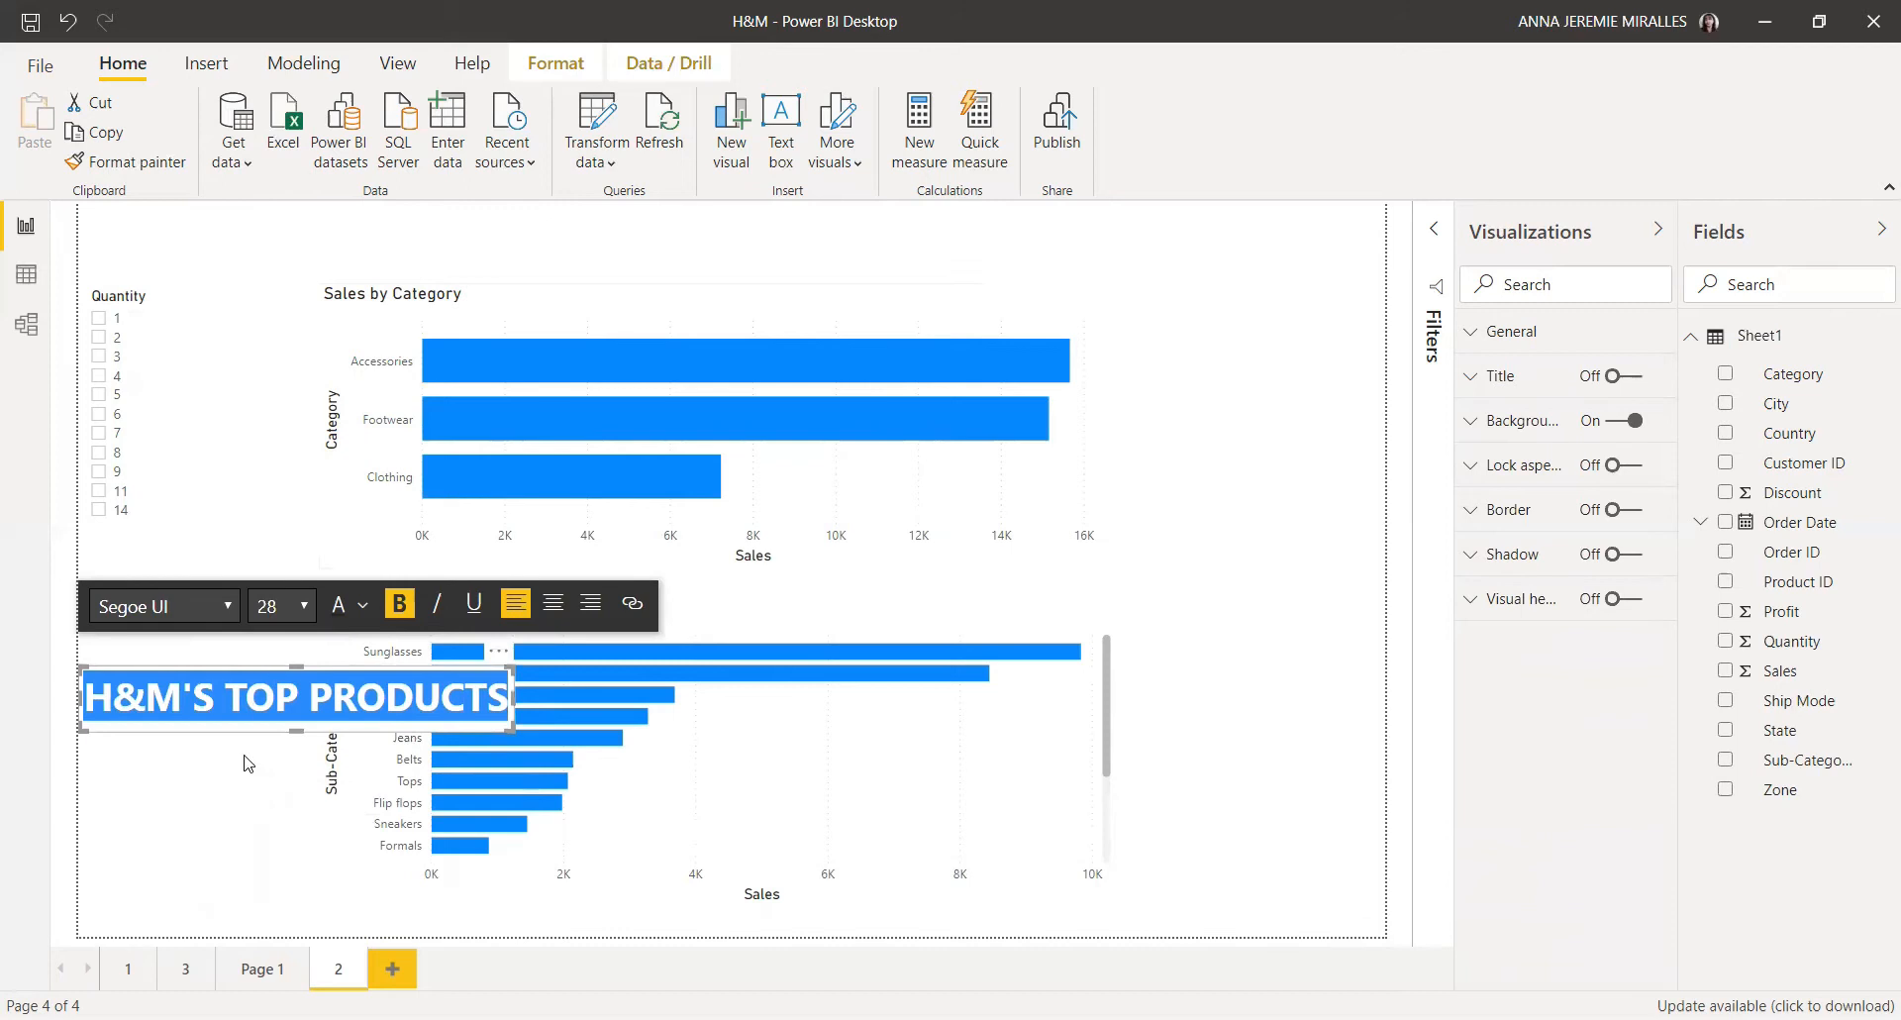
pyautogui.click(245, 697)
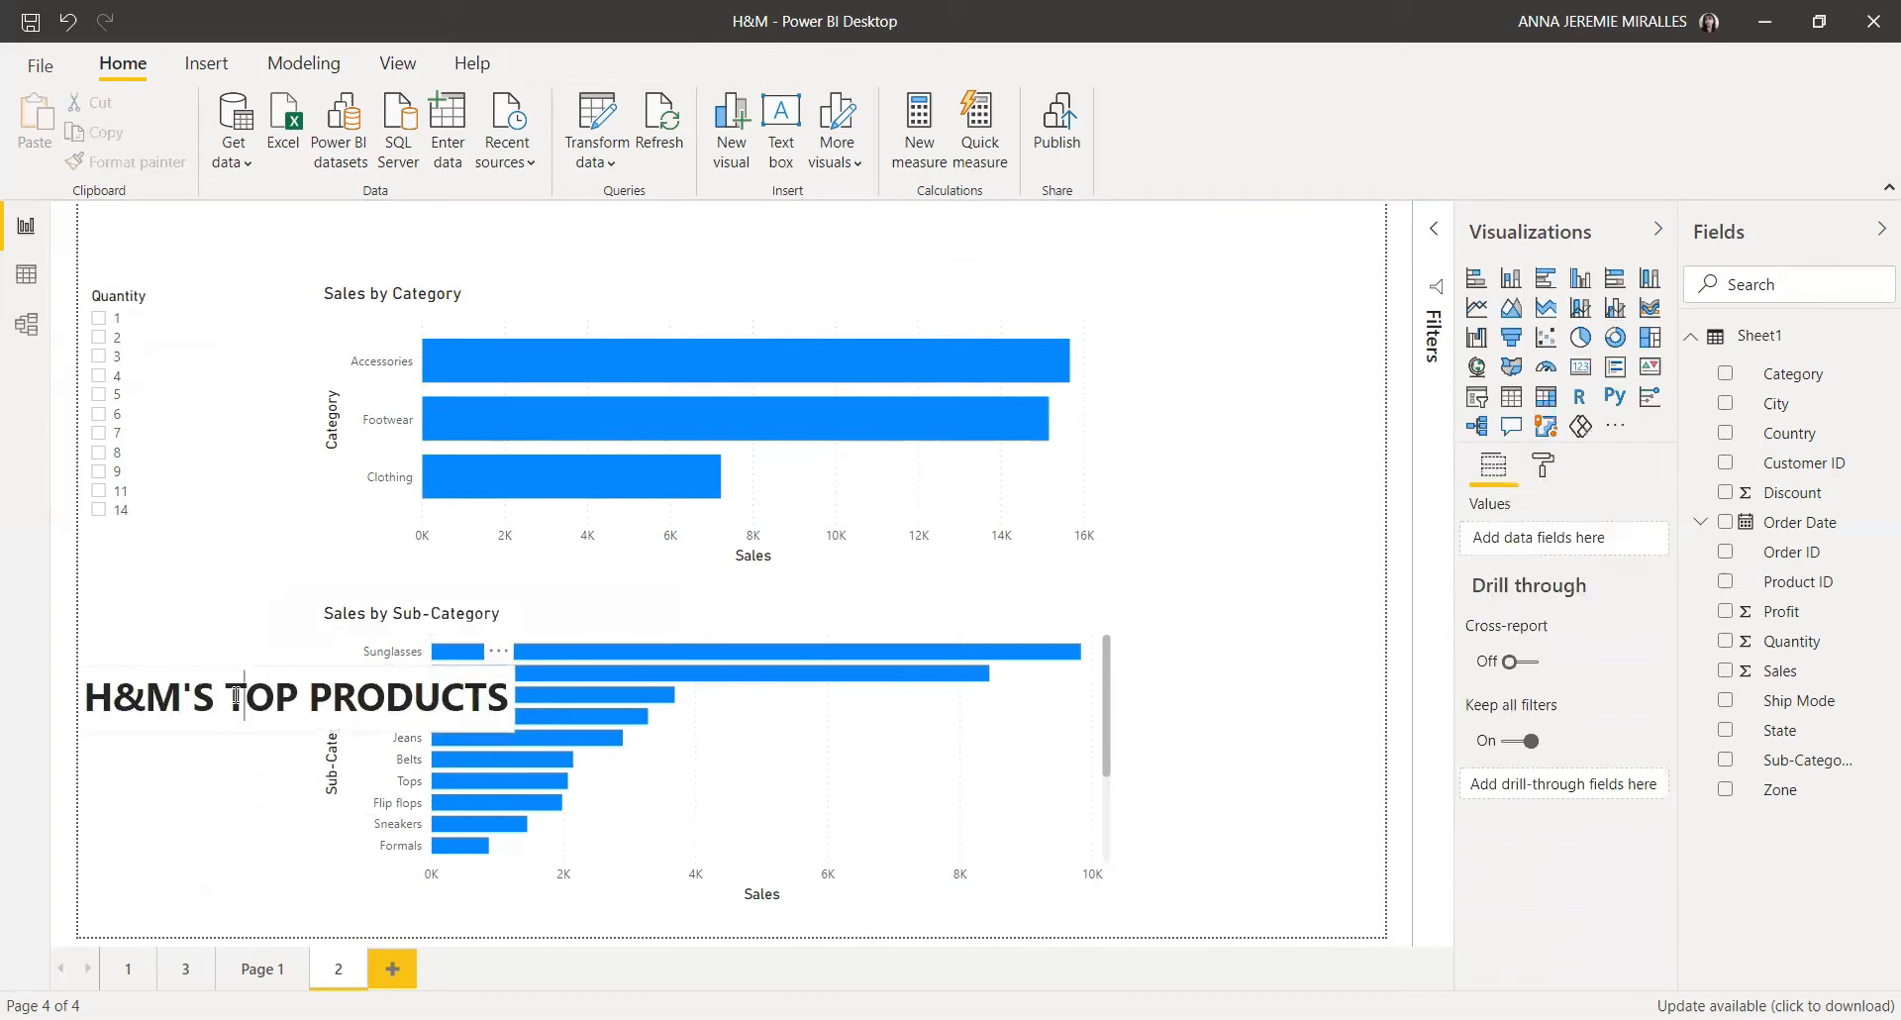
pyautogui.moveTo(498, 670); pyautogui.dragTo(820, 276)
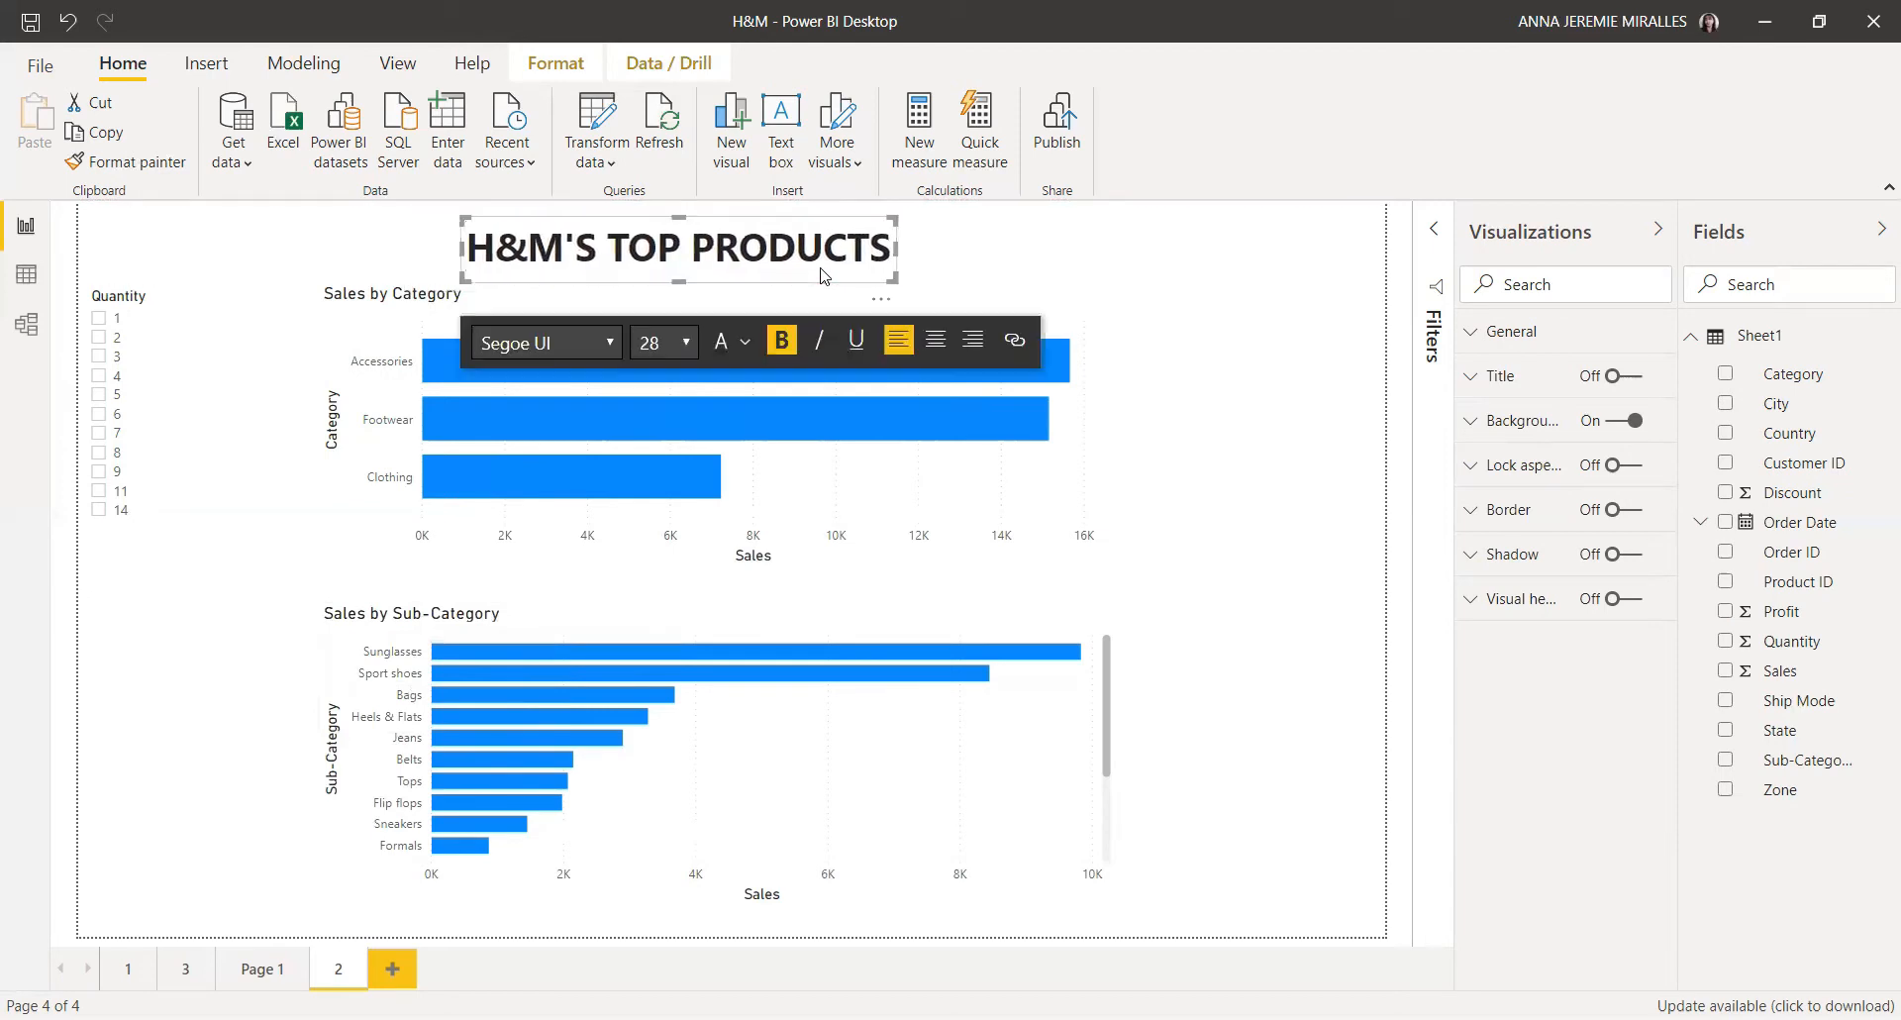
pyautogui.click(904, 420)
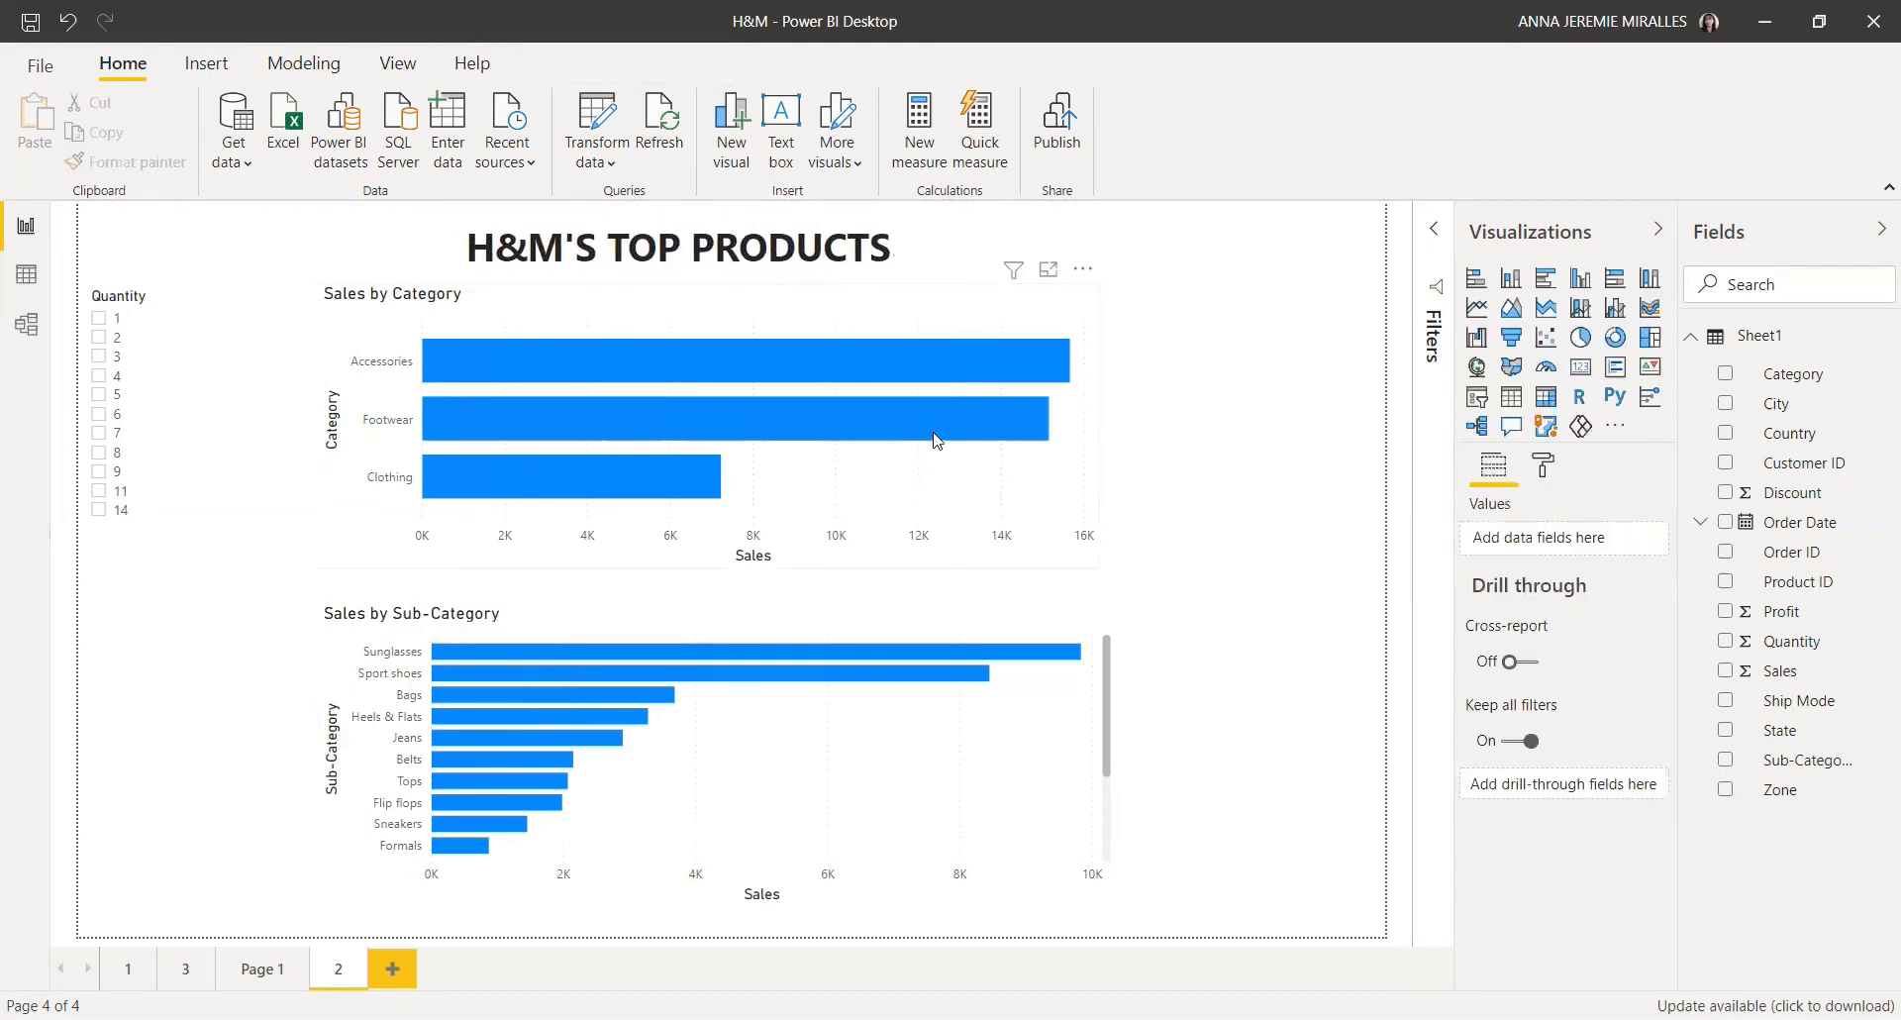
# Step: Select quantity 14 in the slicer to filter both bar charts
pyautogui.click(937, 439)
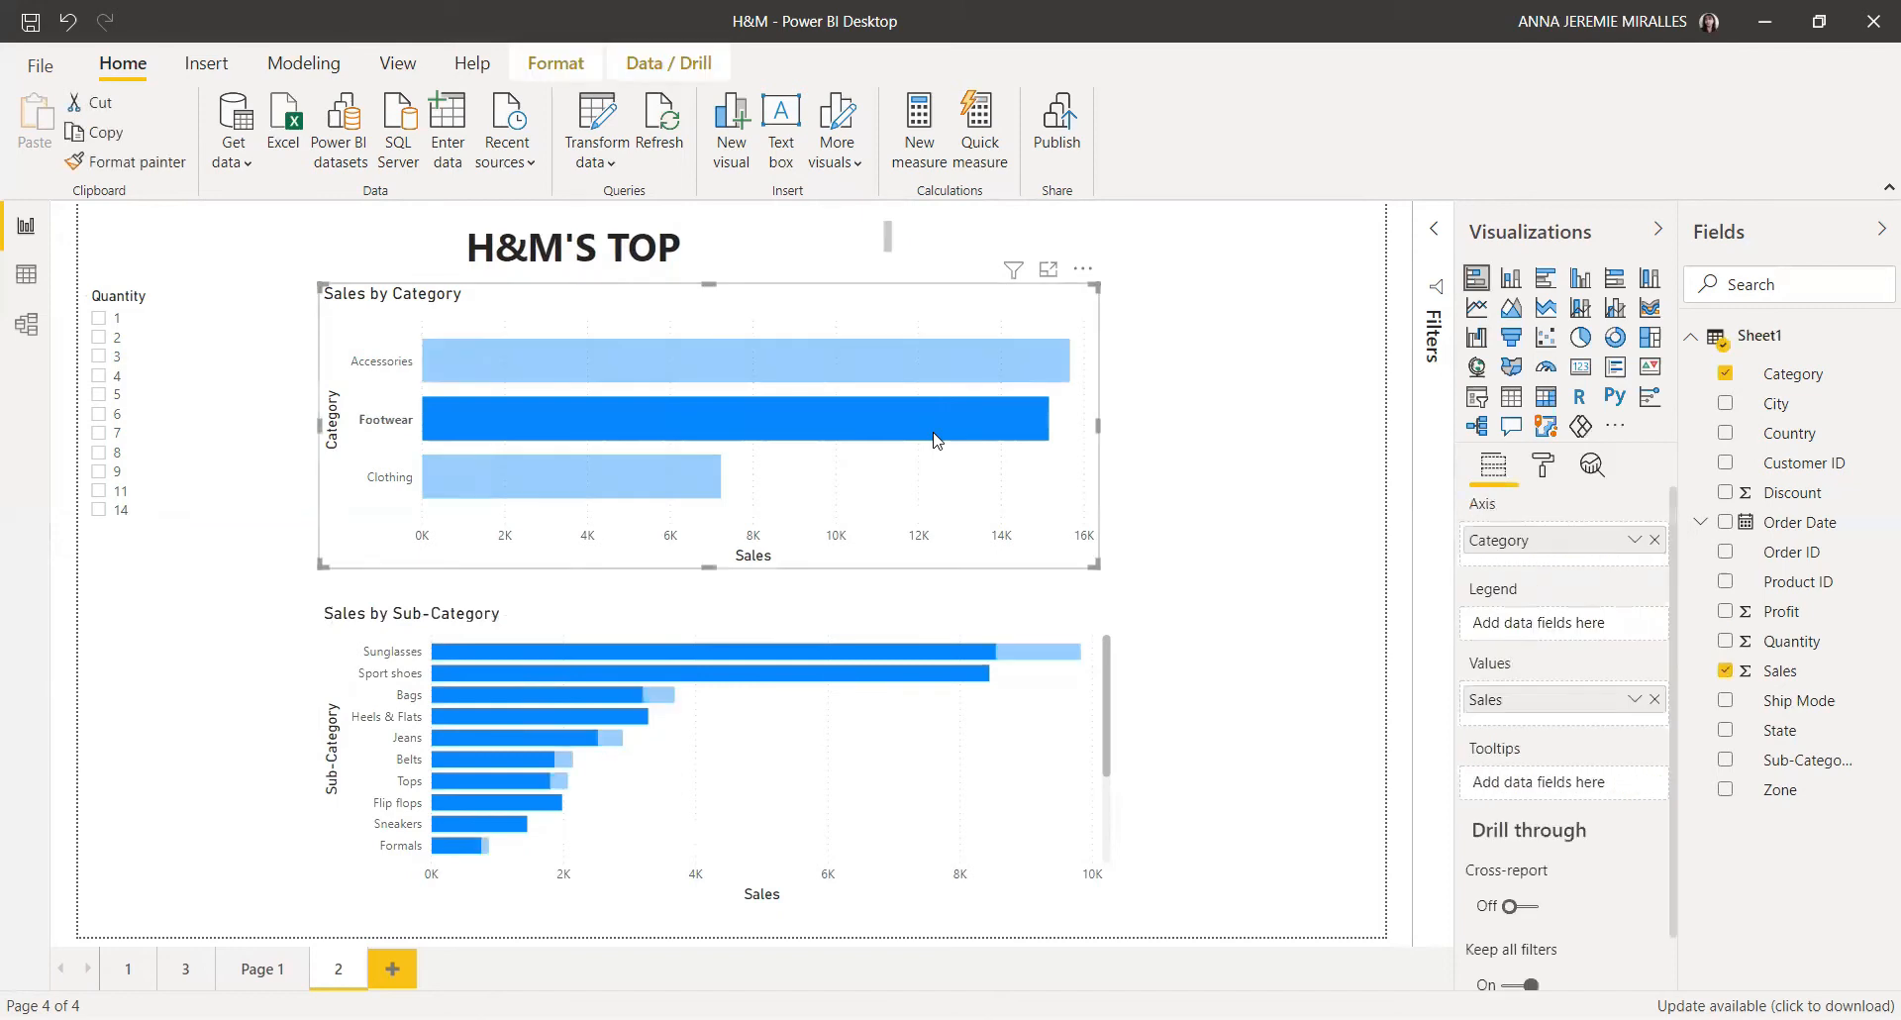
pyautogui.click(869, 360)
pyautogui.click(103, 509)
pyautogui.click(632, 410)
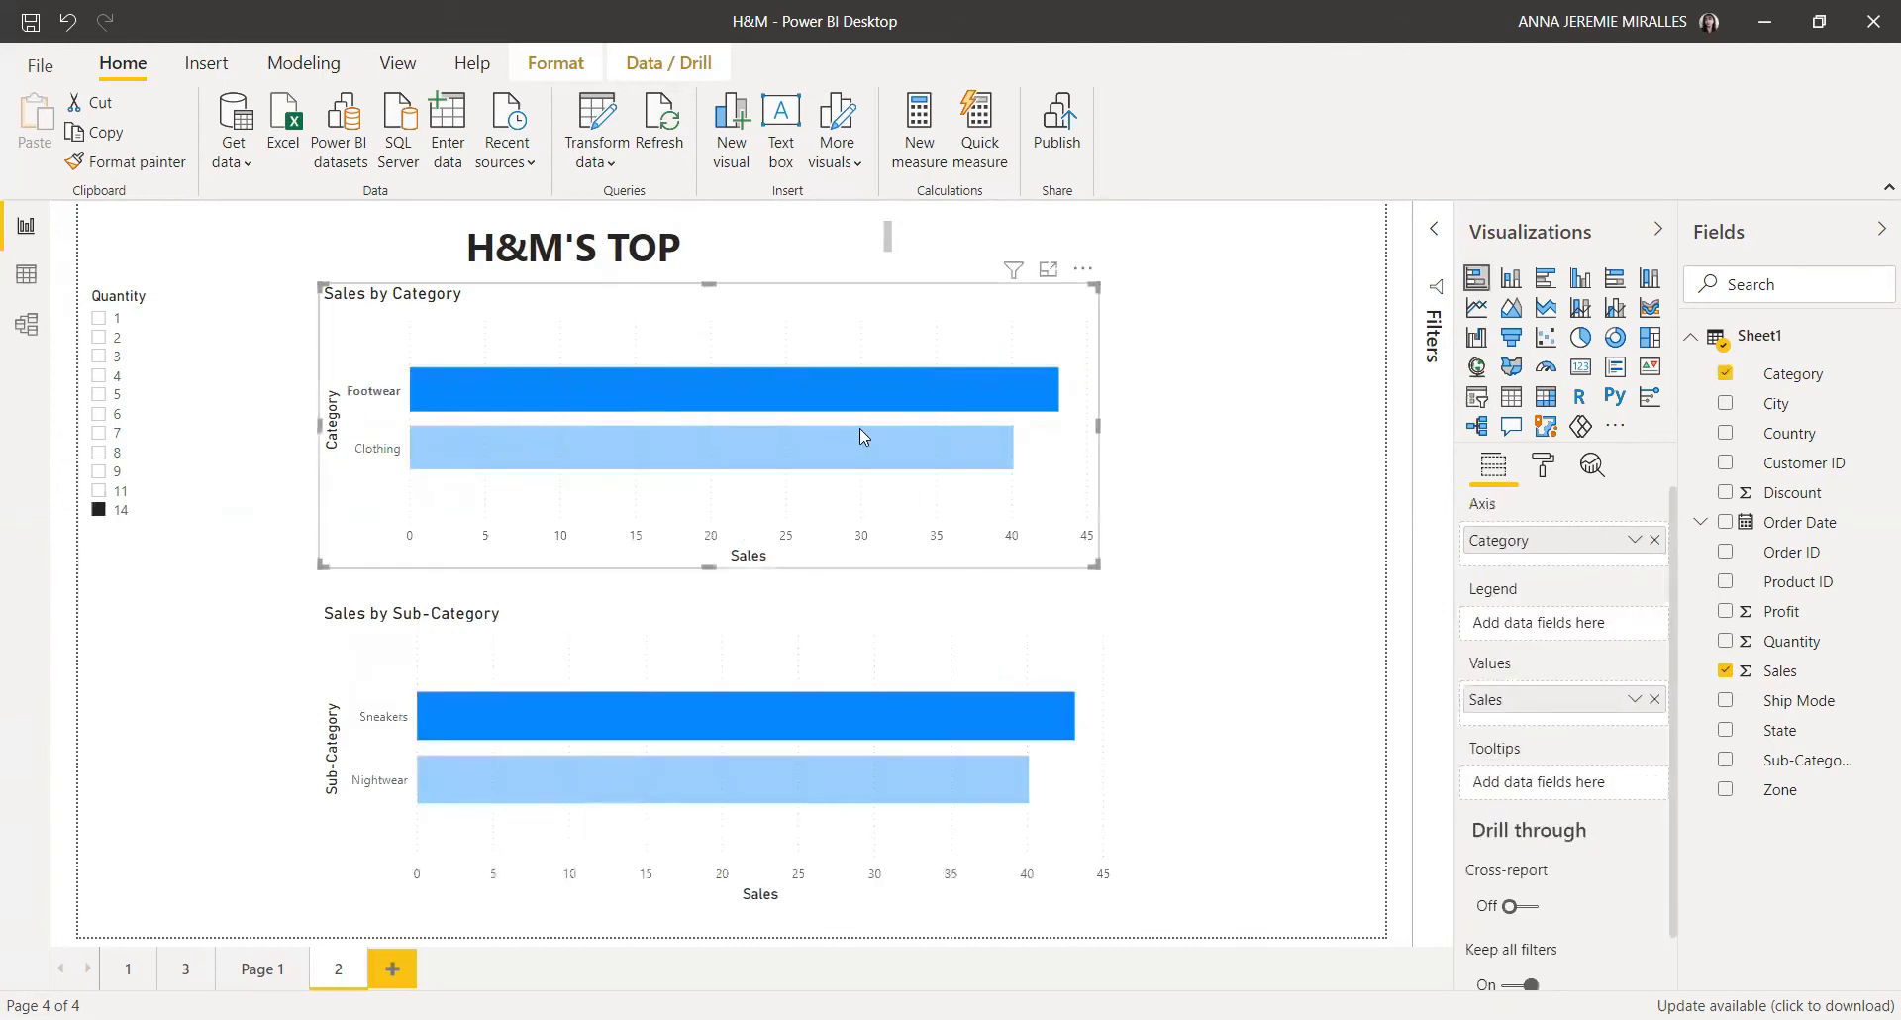
# Step: Turn on Show all in the Sales by Category chart's data colors settings
pyautogui.click(1555, 480)
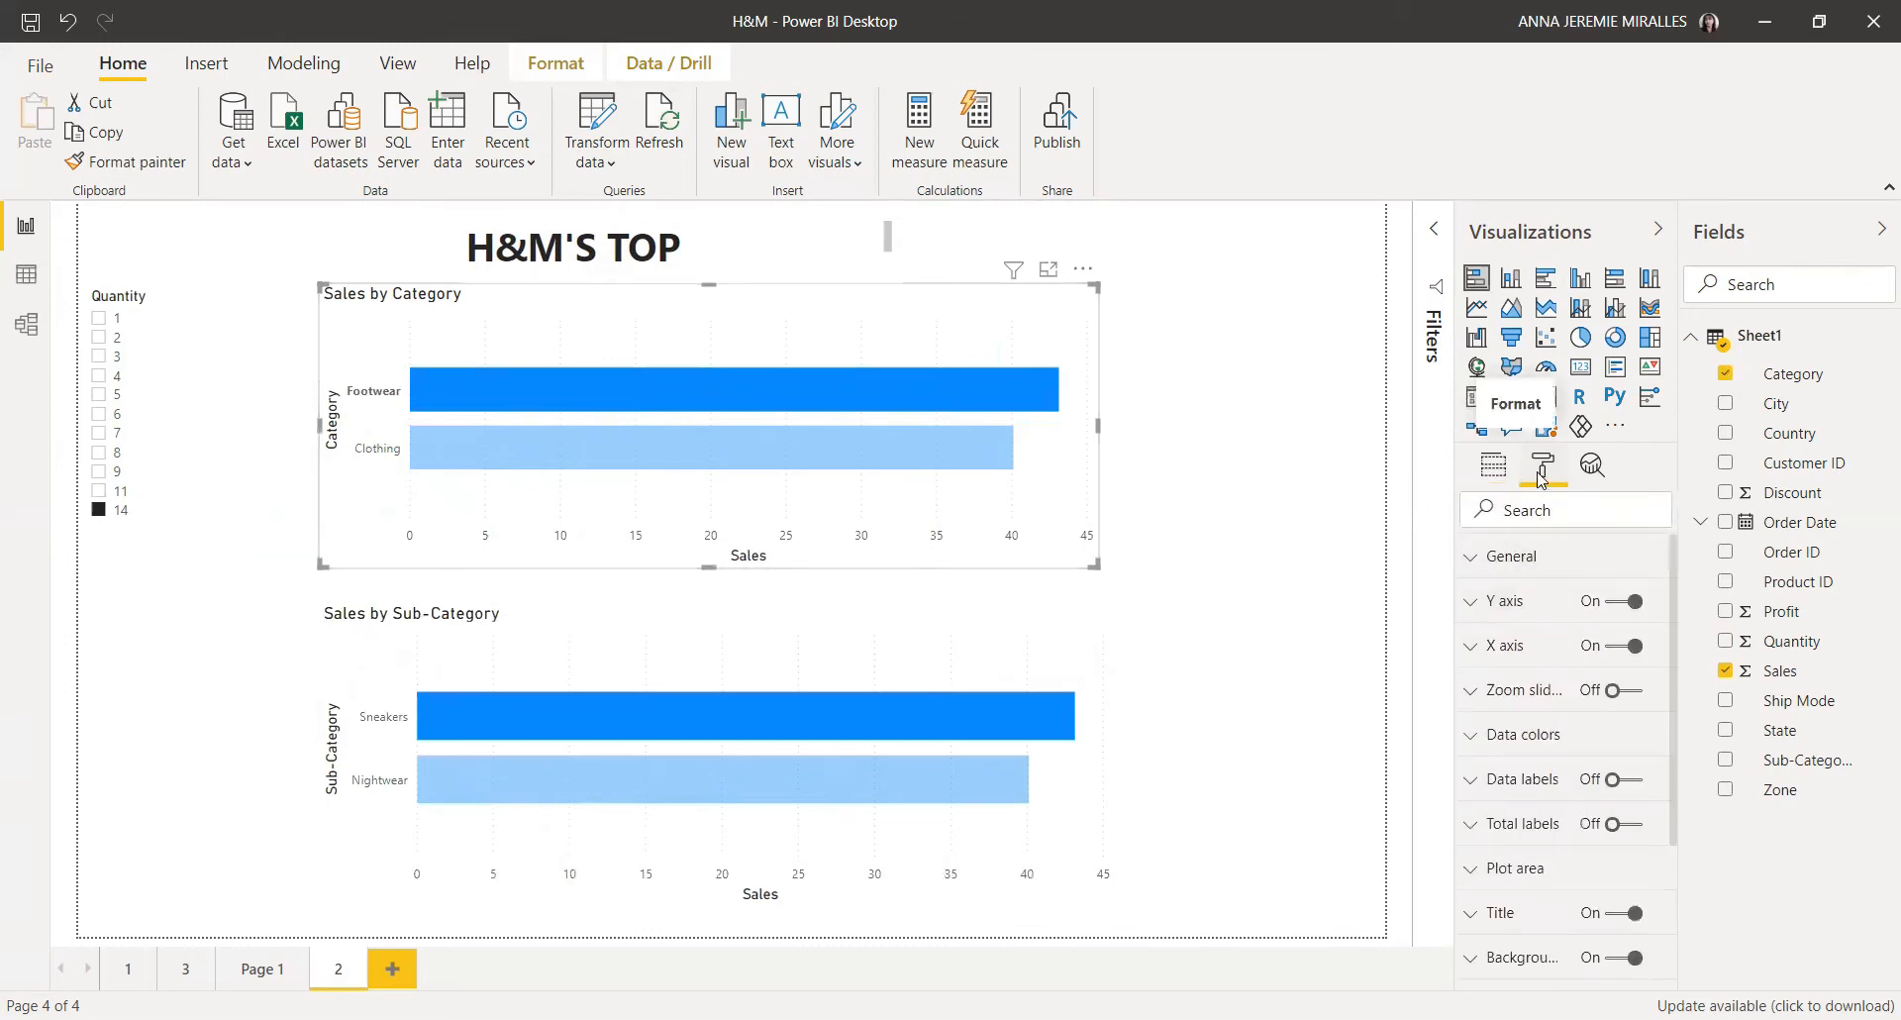
pyautogui.click(1479, 744)
pyautogui.scroll(-3, 1497, 741)
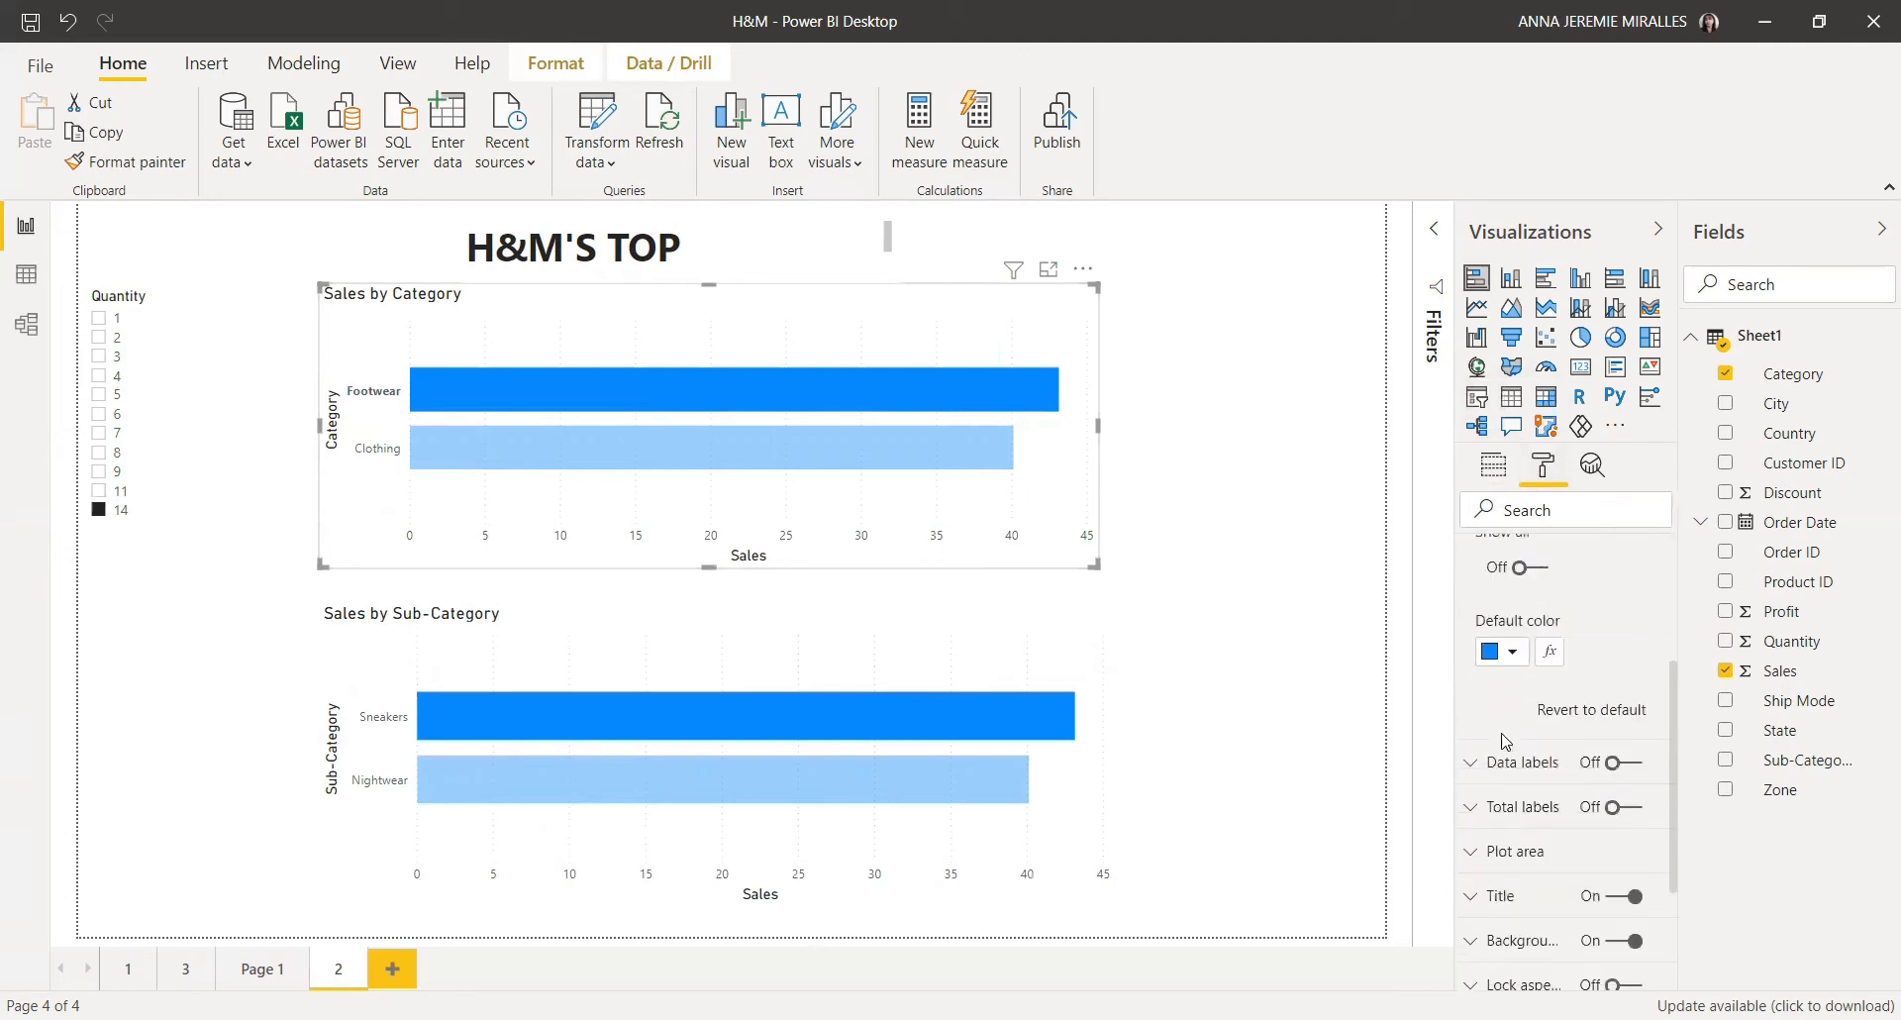
pyautogui.scroll(2, 1543, 594)
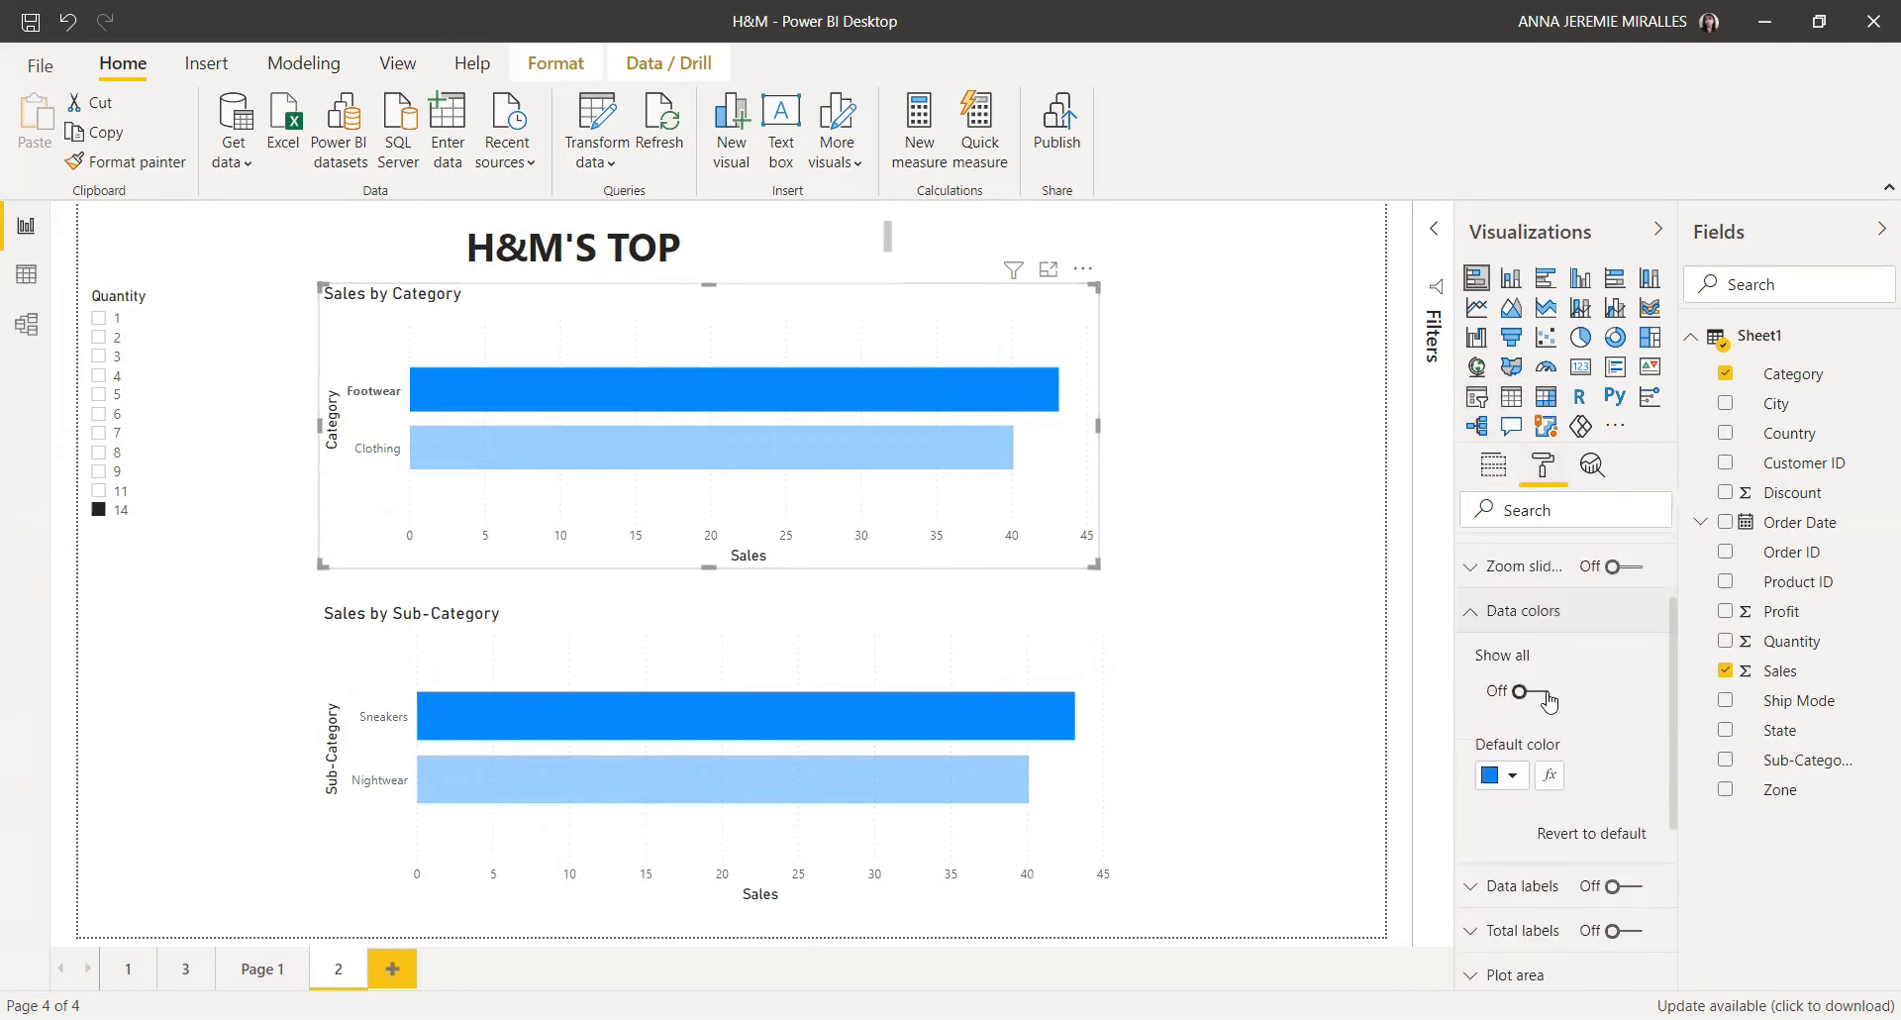
pyautogui.click(1546, 696)
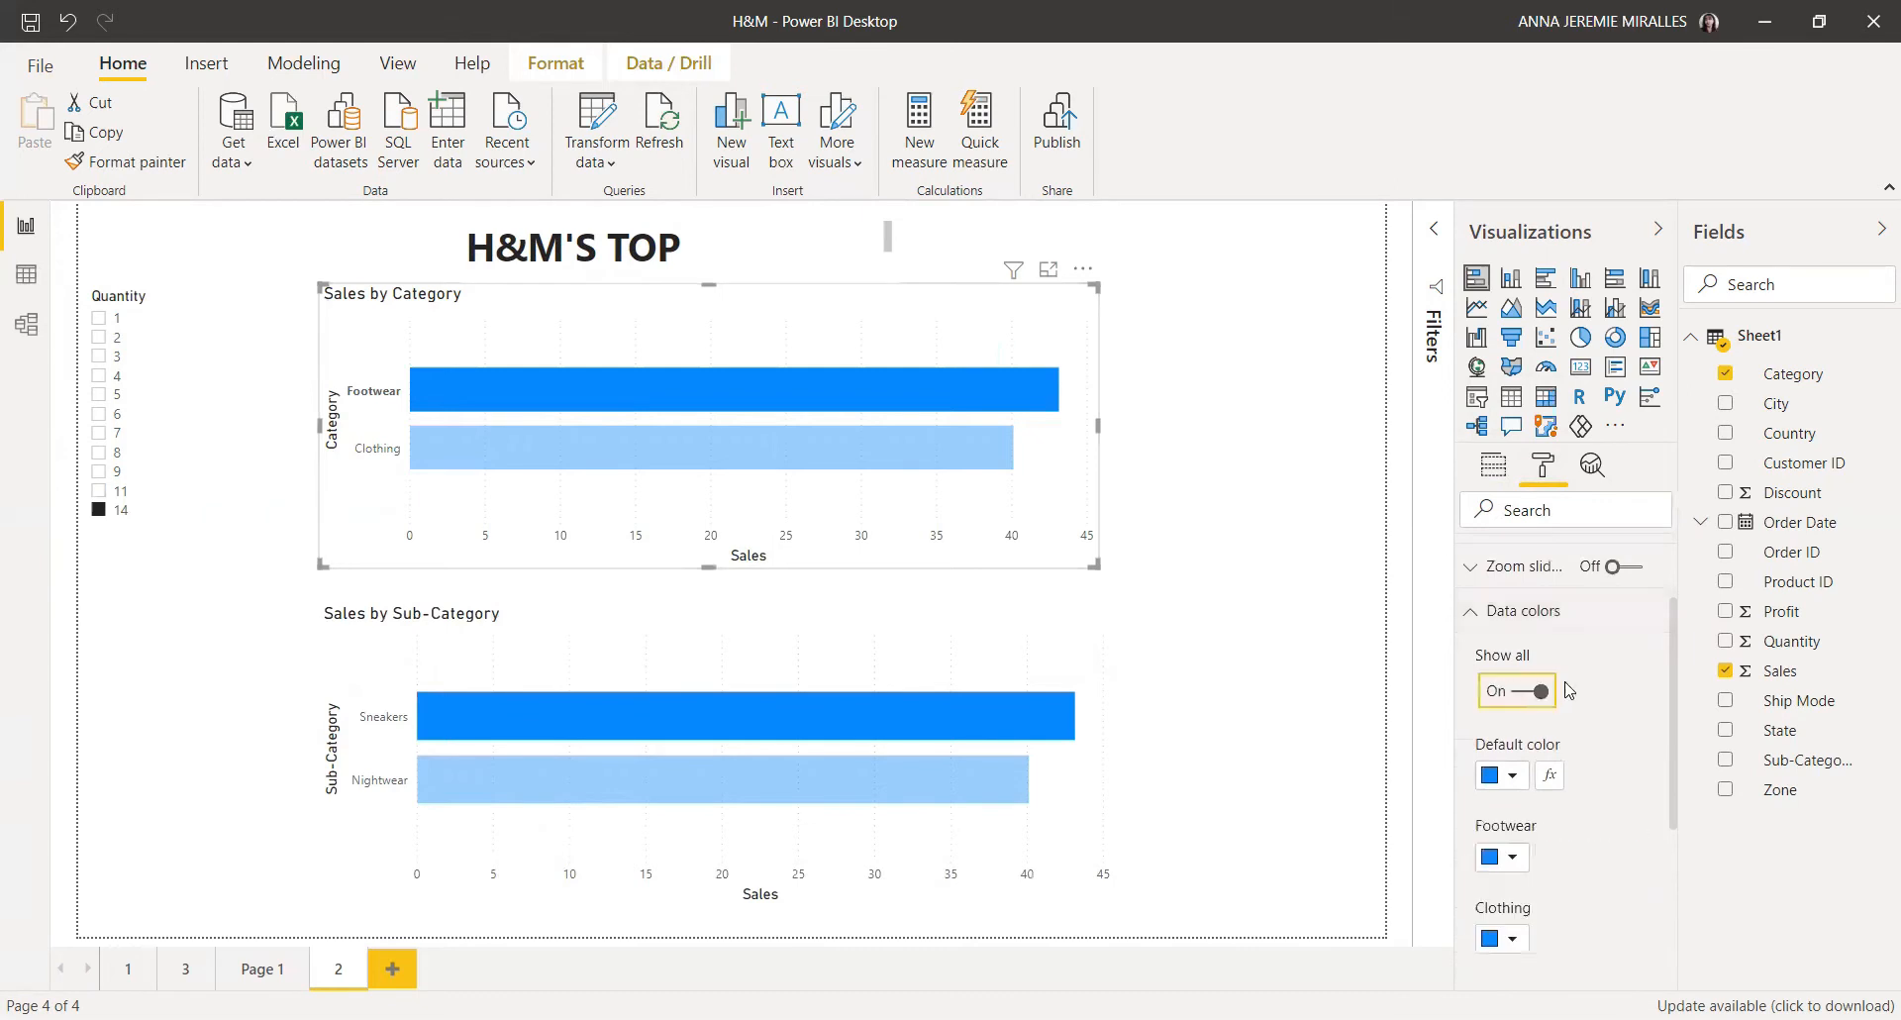
# Step: Set the Footwear bar colour in the Sales by Category chart to orange
pyautogui.scroll(-2, 1530, 733)
pyautogui.click(1513, 735)
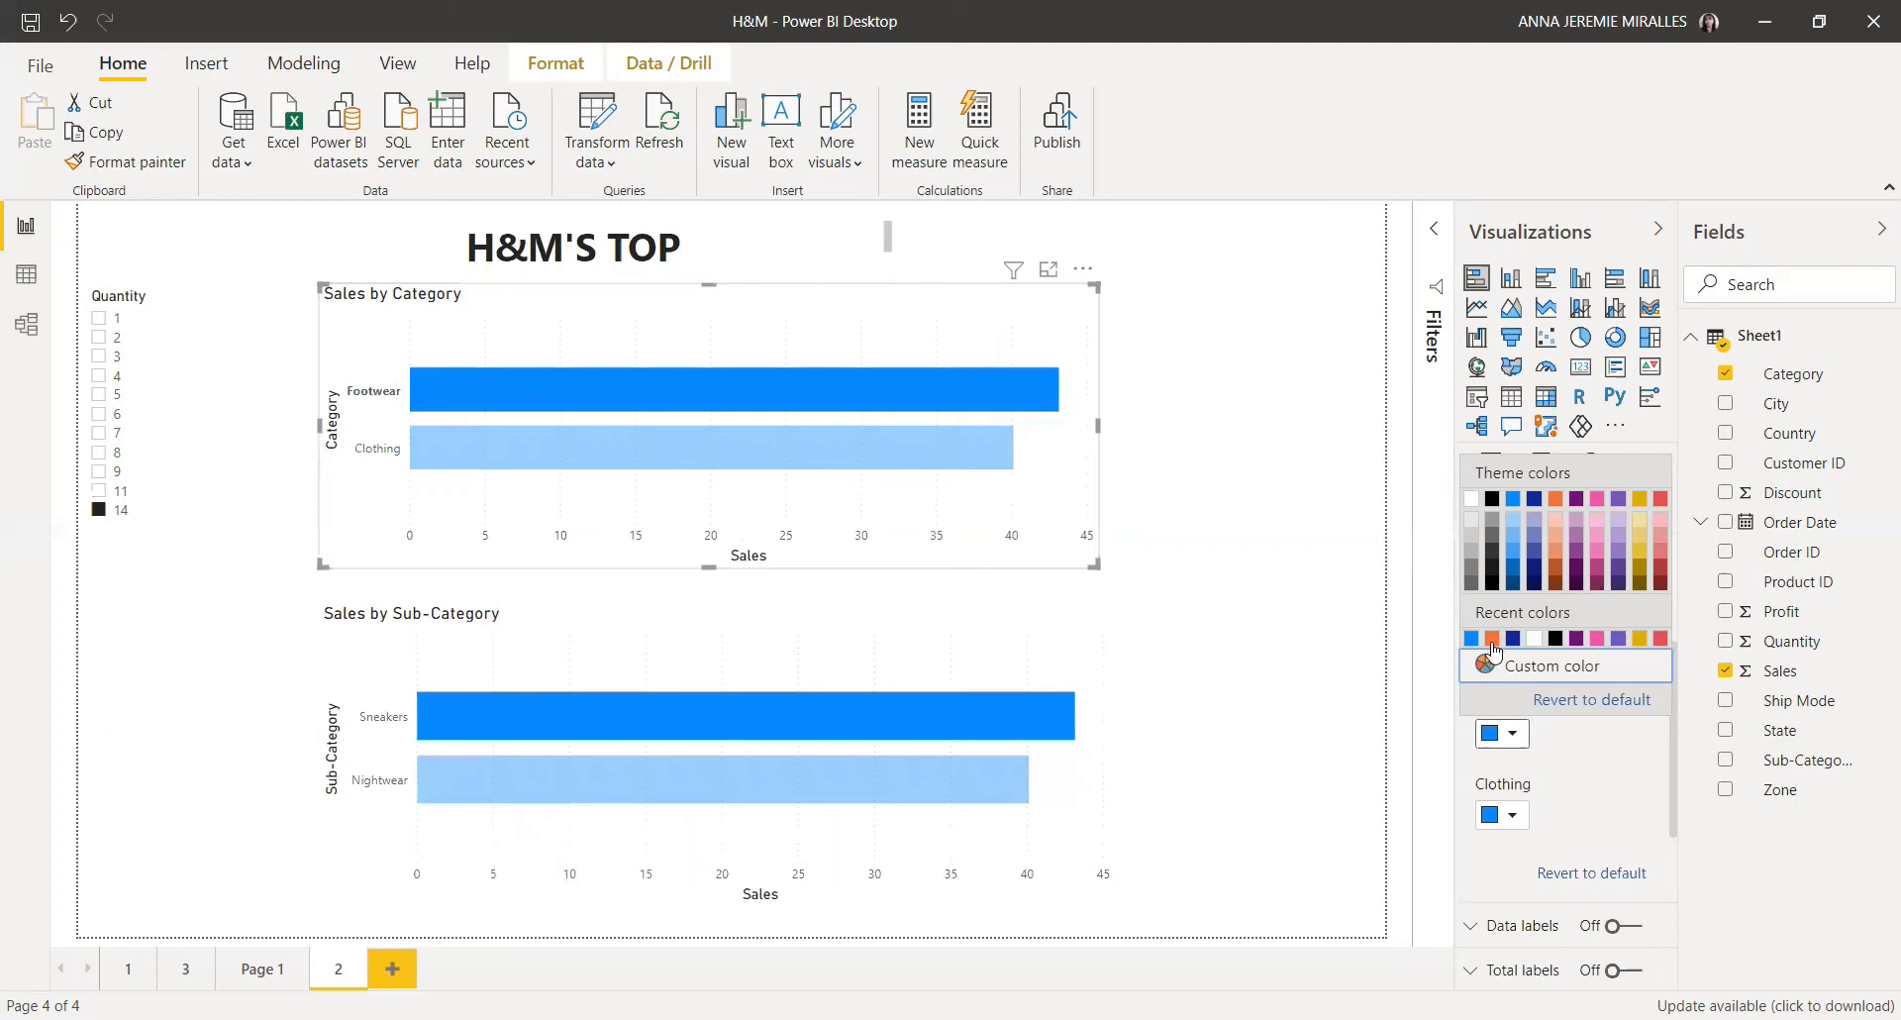
pyautogui.click(1492, 641)
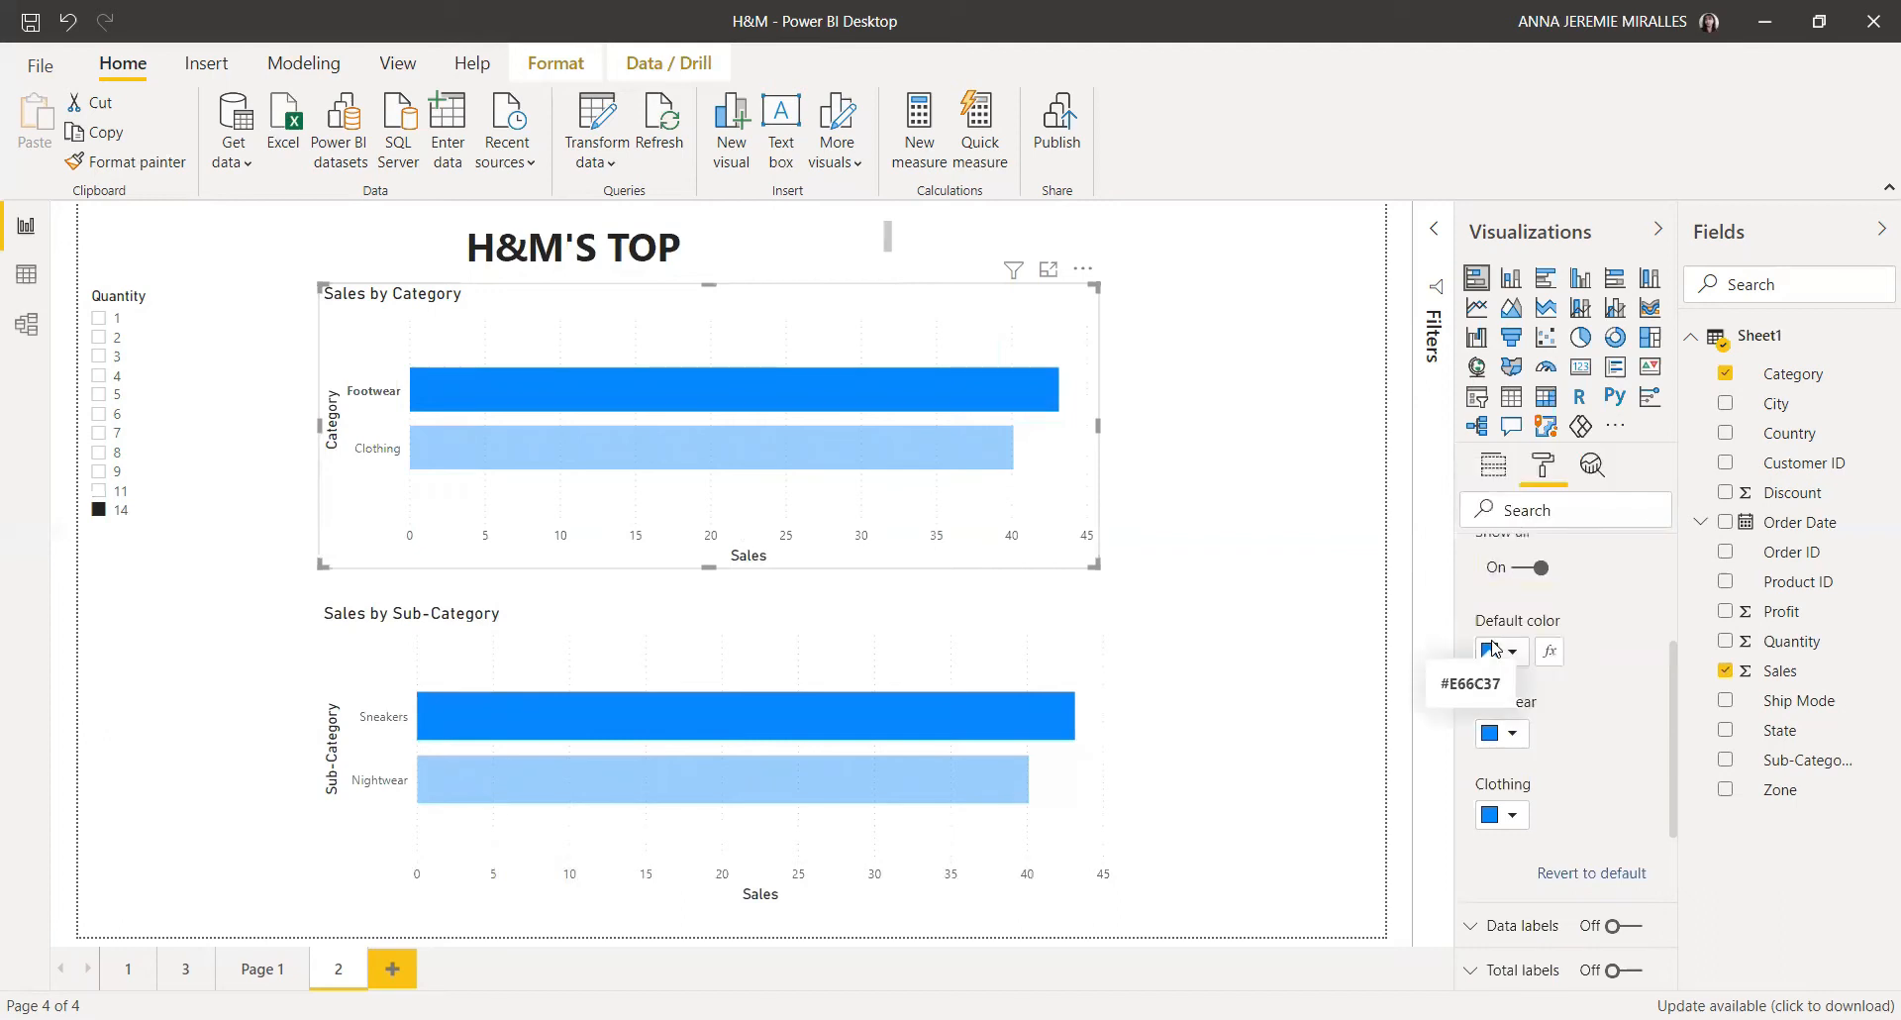
pyautogui.click(1517, 738)
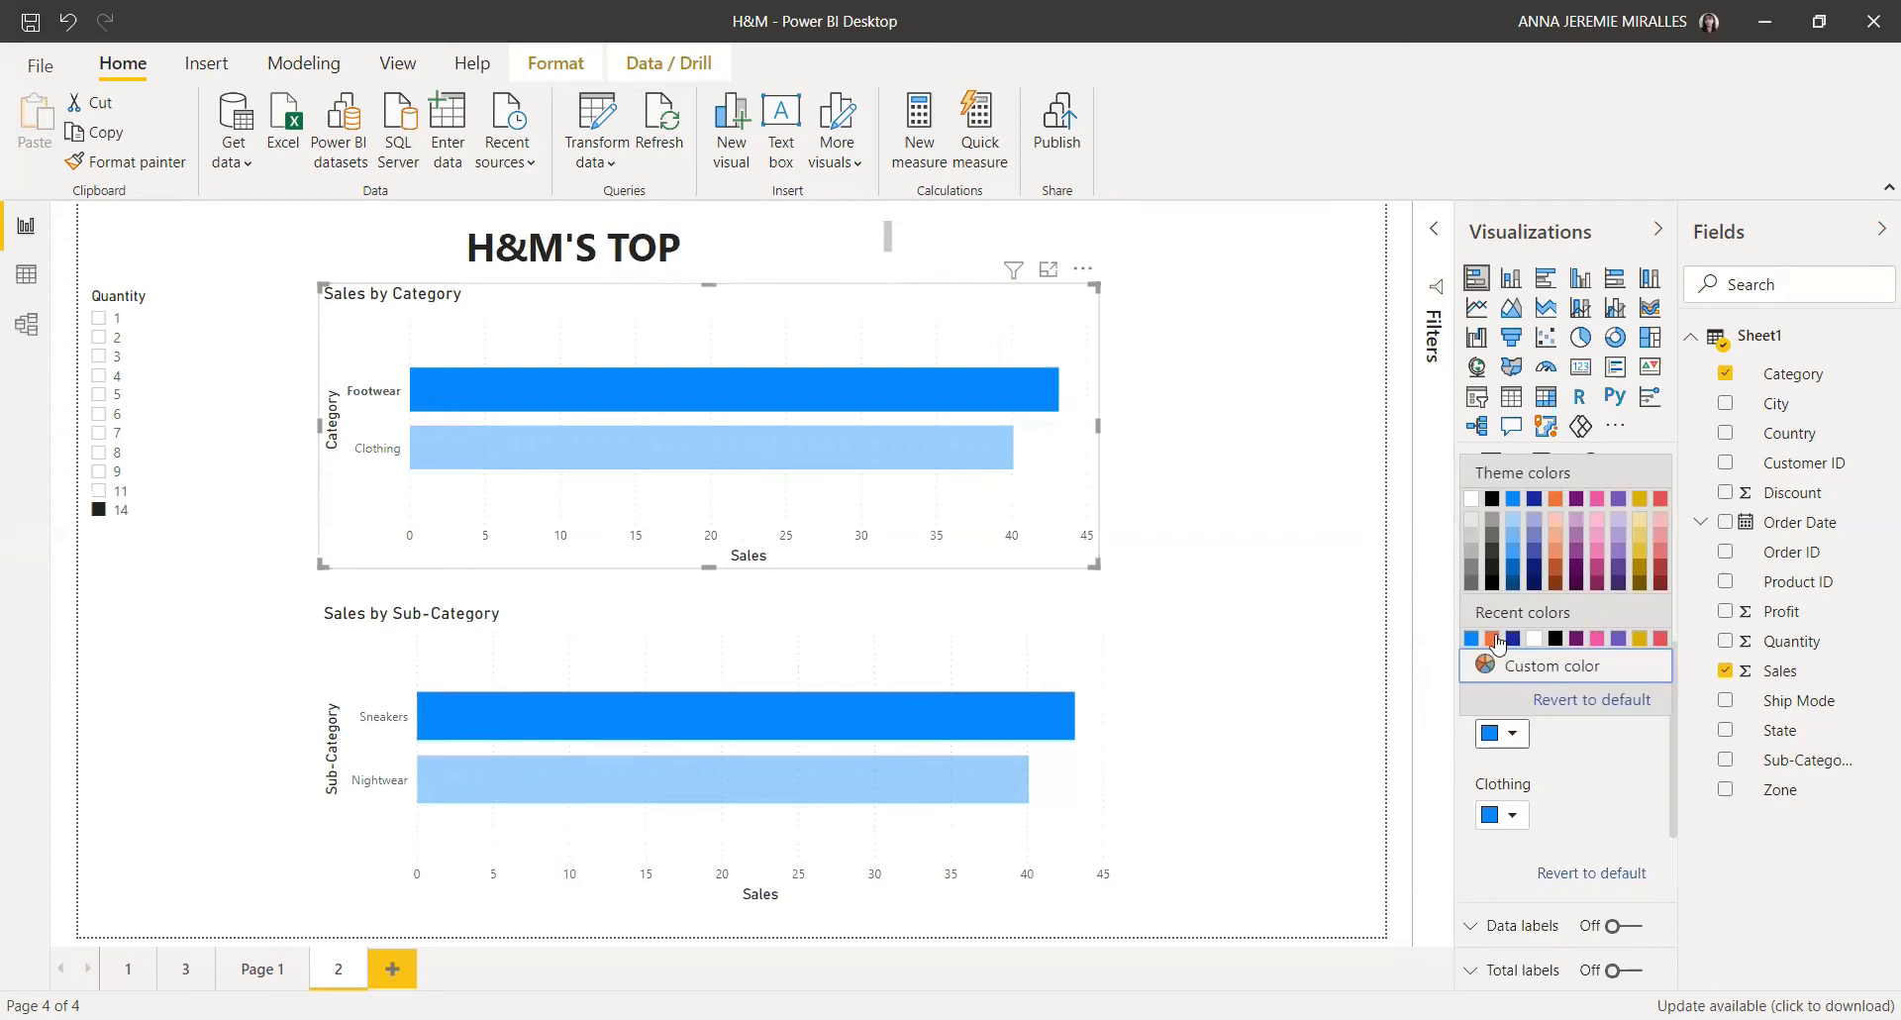
pyautogui.click(1497, 642)
pyautogui.click(1515, 818)
pyautogui.click(1513, 818)
pyautogui.click(1513, 818)
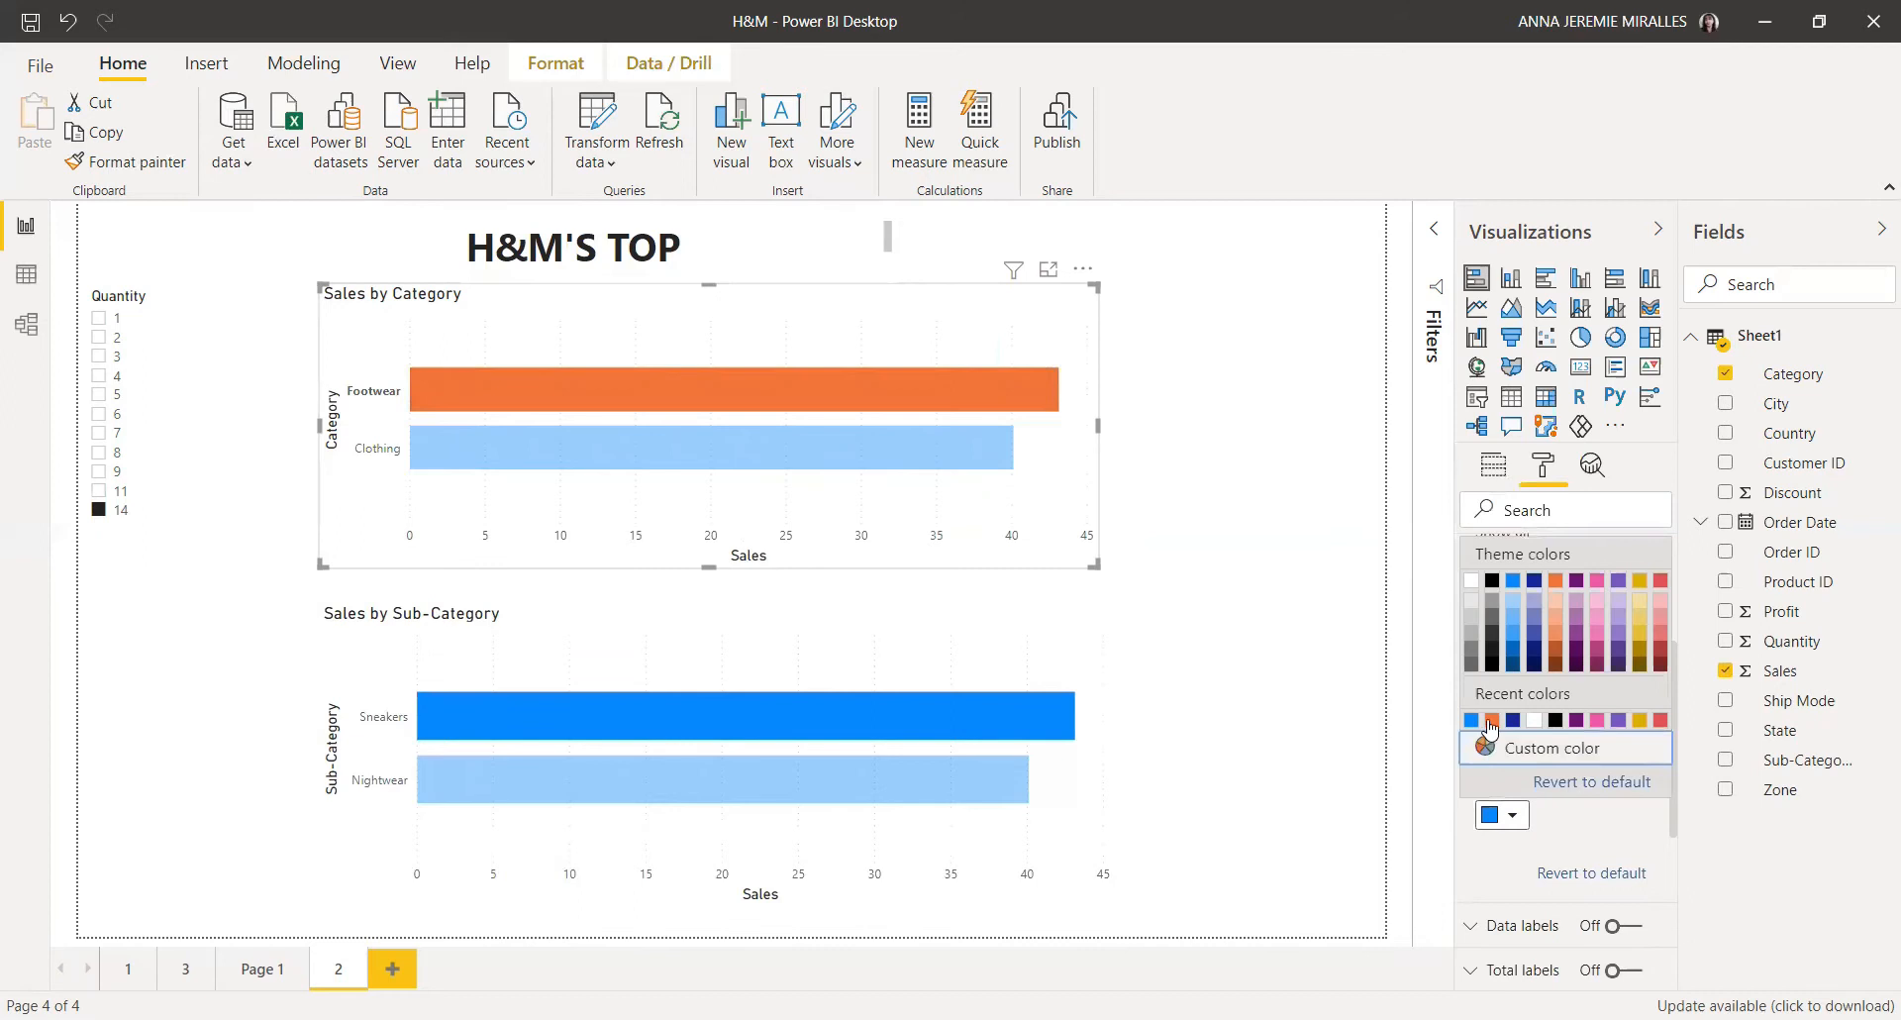
pyautogui.click(1512, 588)
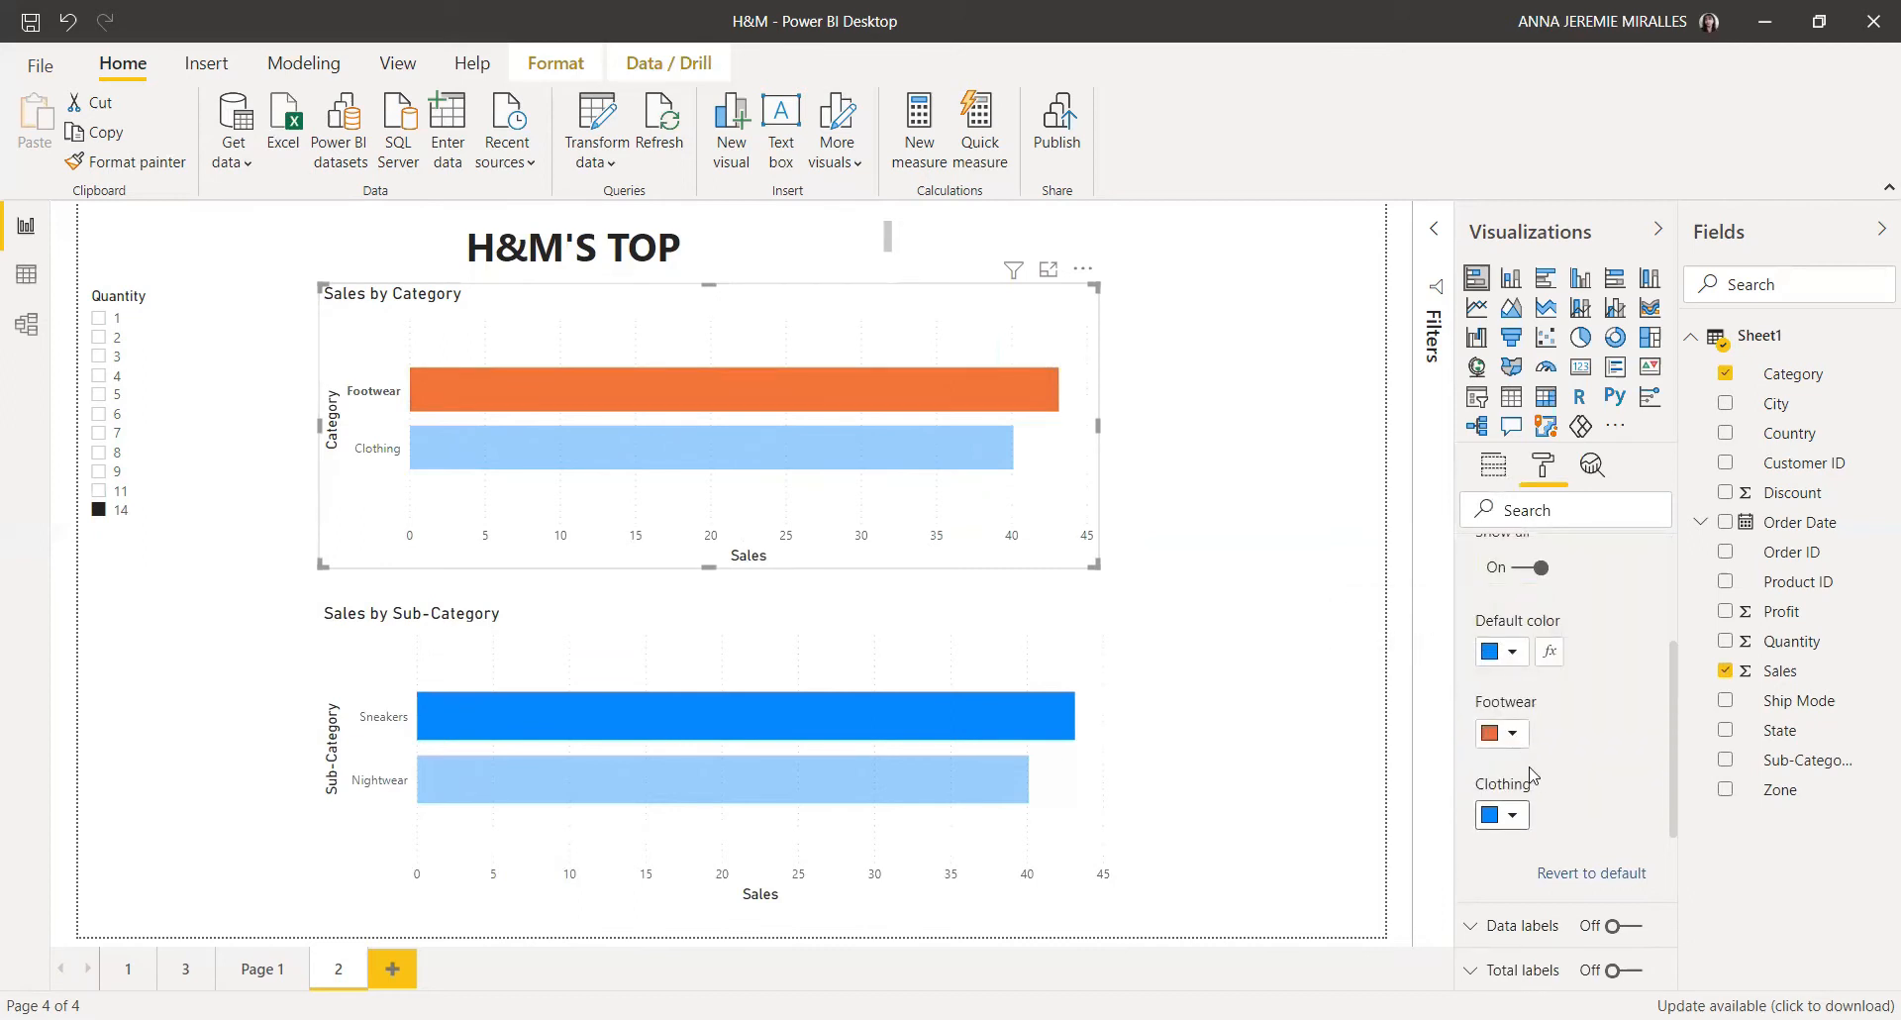
# Step: Turn on Show all in the Sales by Sub-Category chart's data colors settings
pyautogui.click(1243, 680)
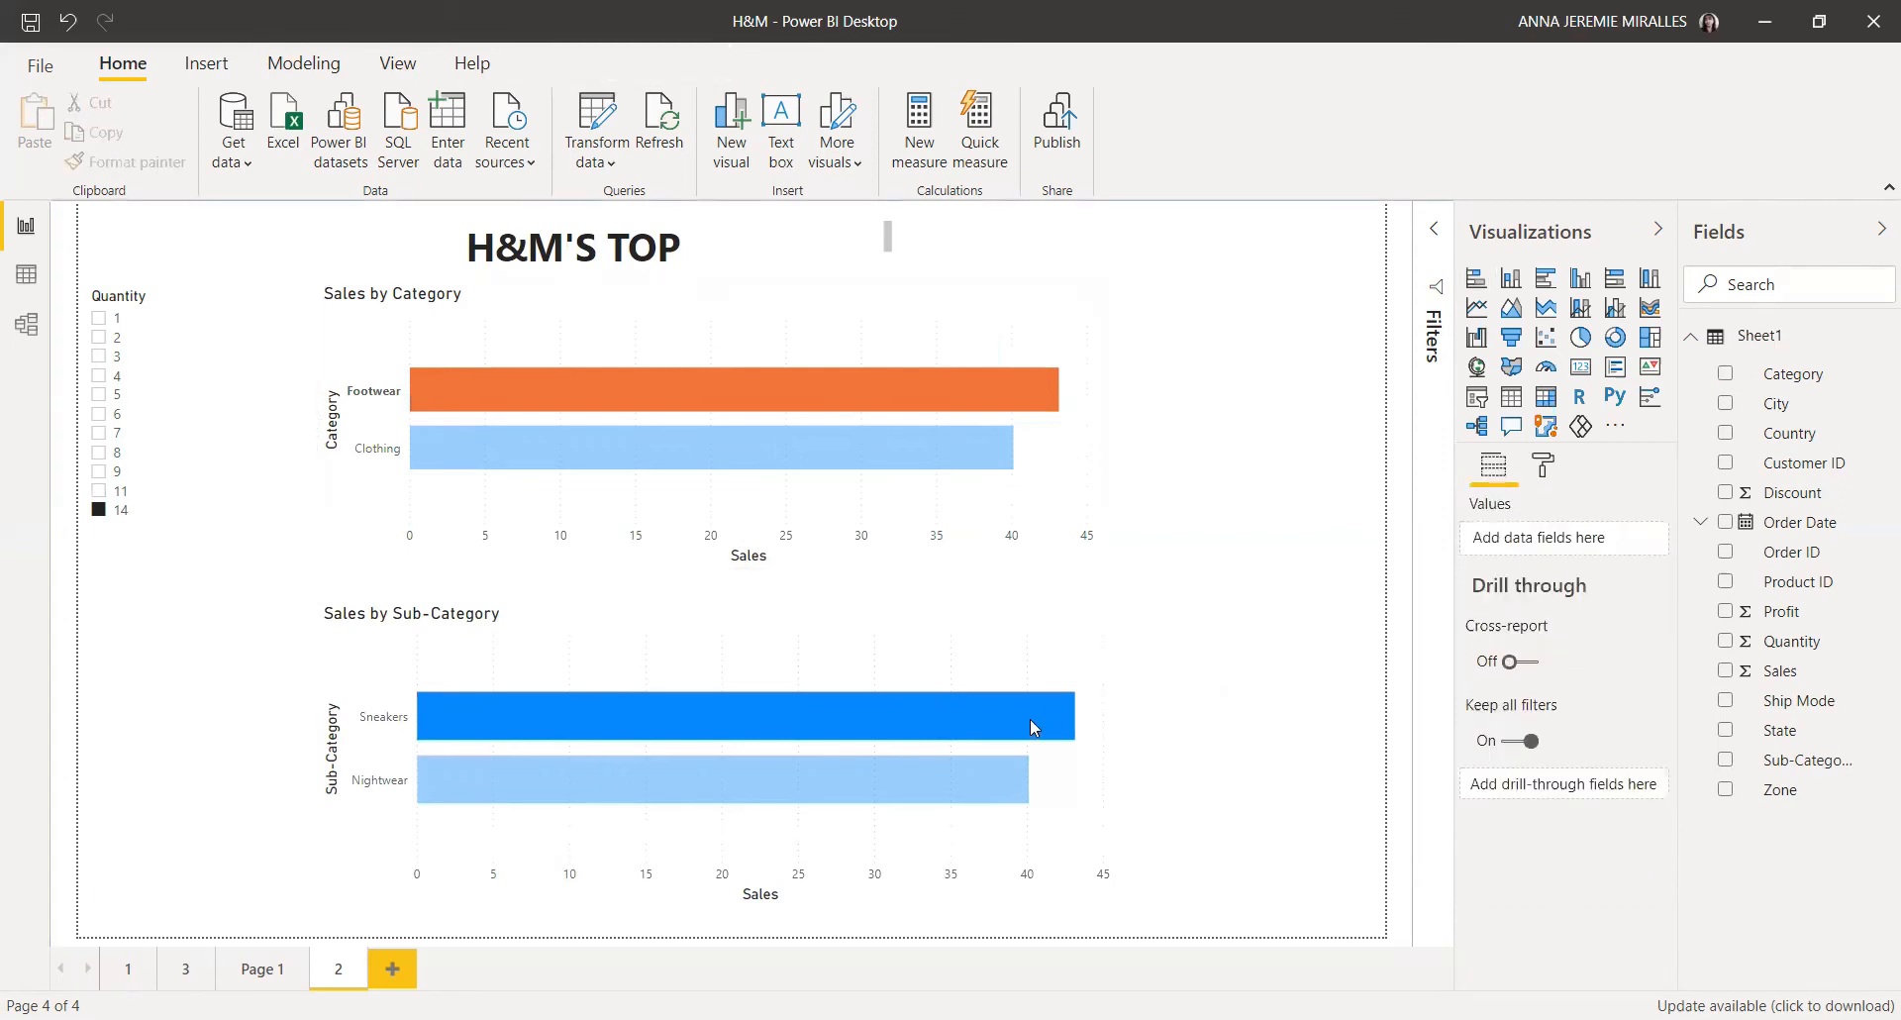
pyautogui.click(1031, 720)
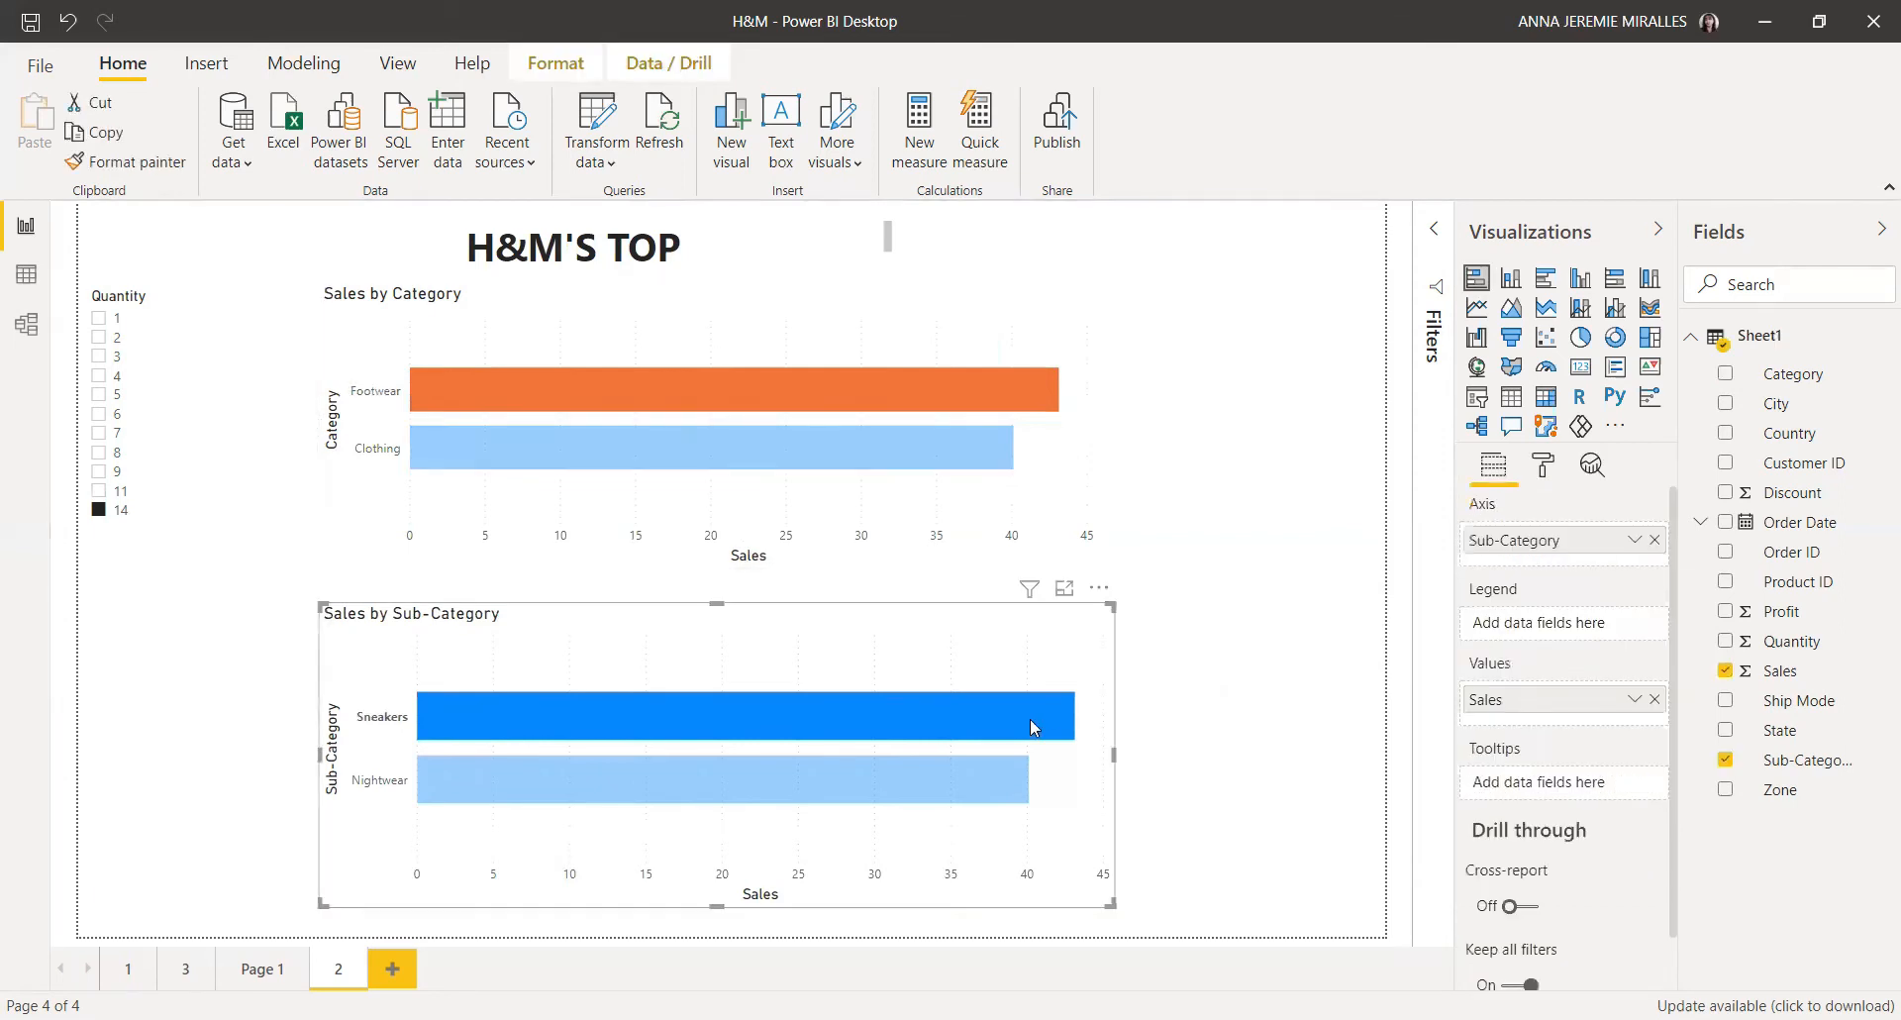
pyautogui.click(1056, 715)
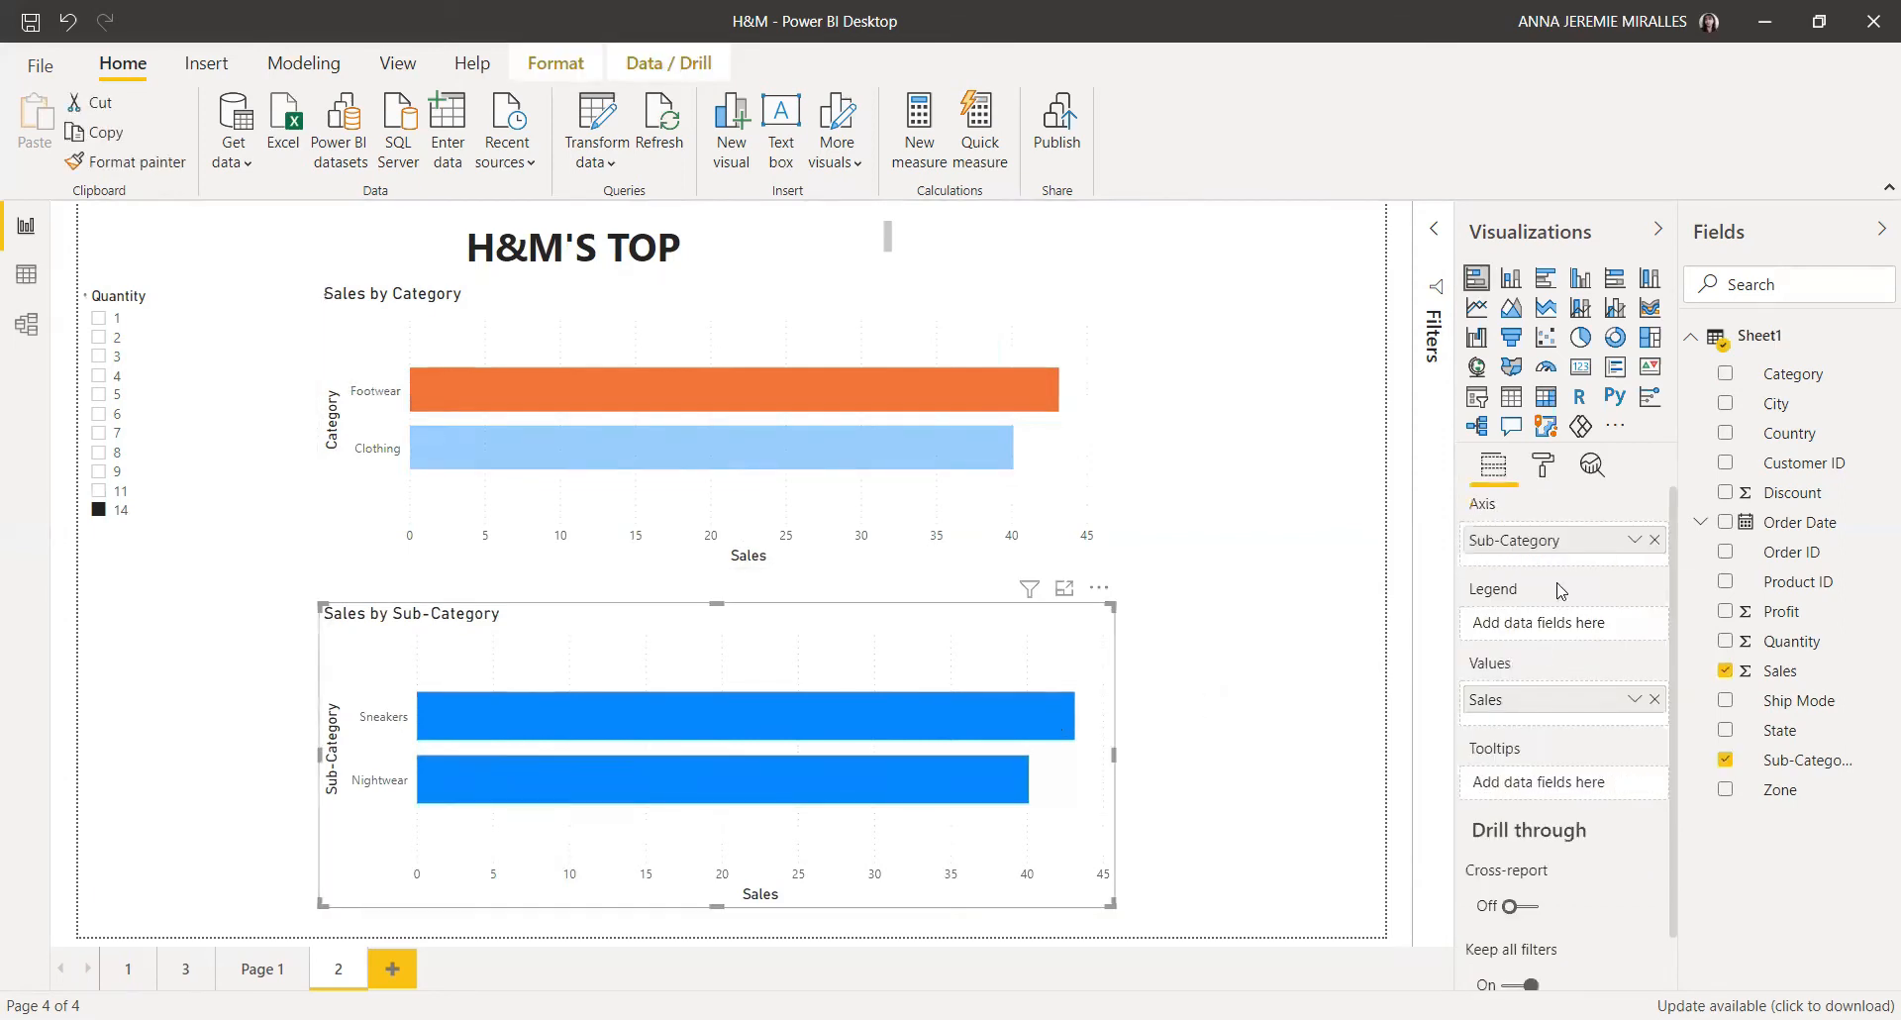
pyautogui.click(1545, 467)
pyautogui.click(1478, 741)
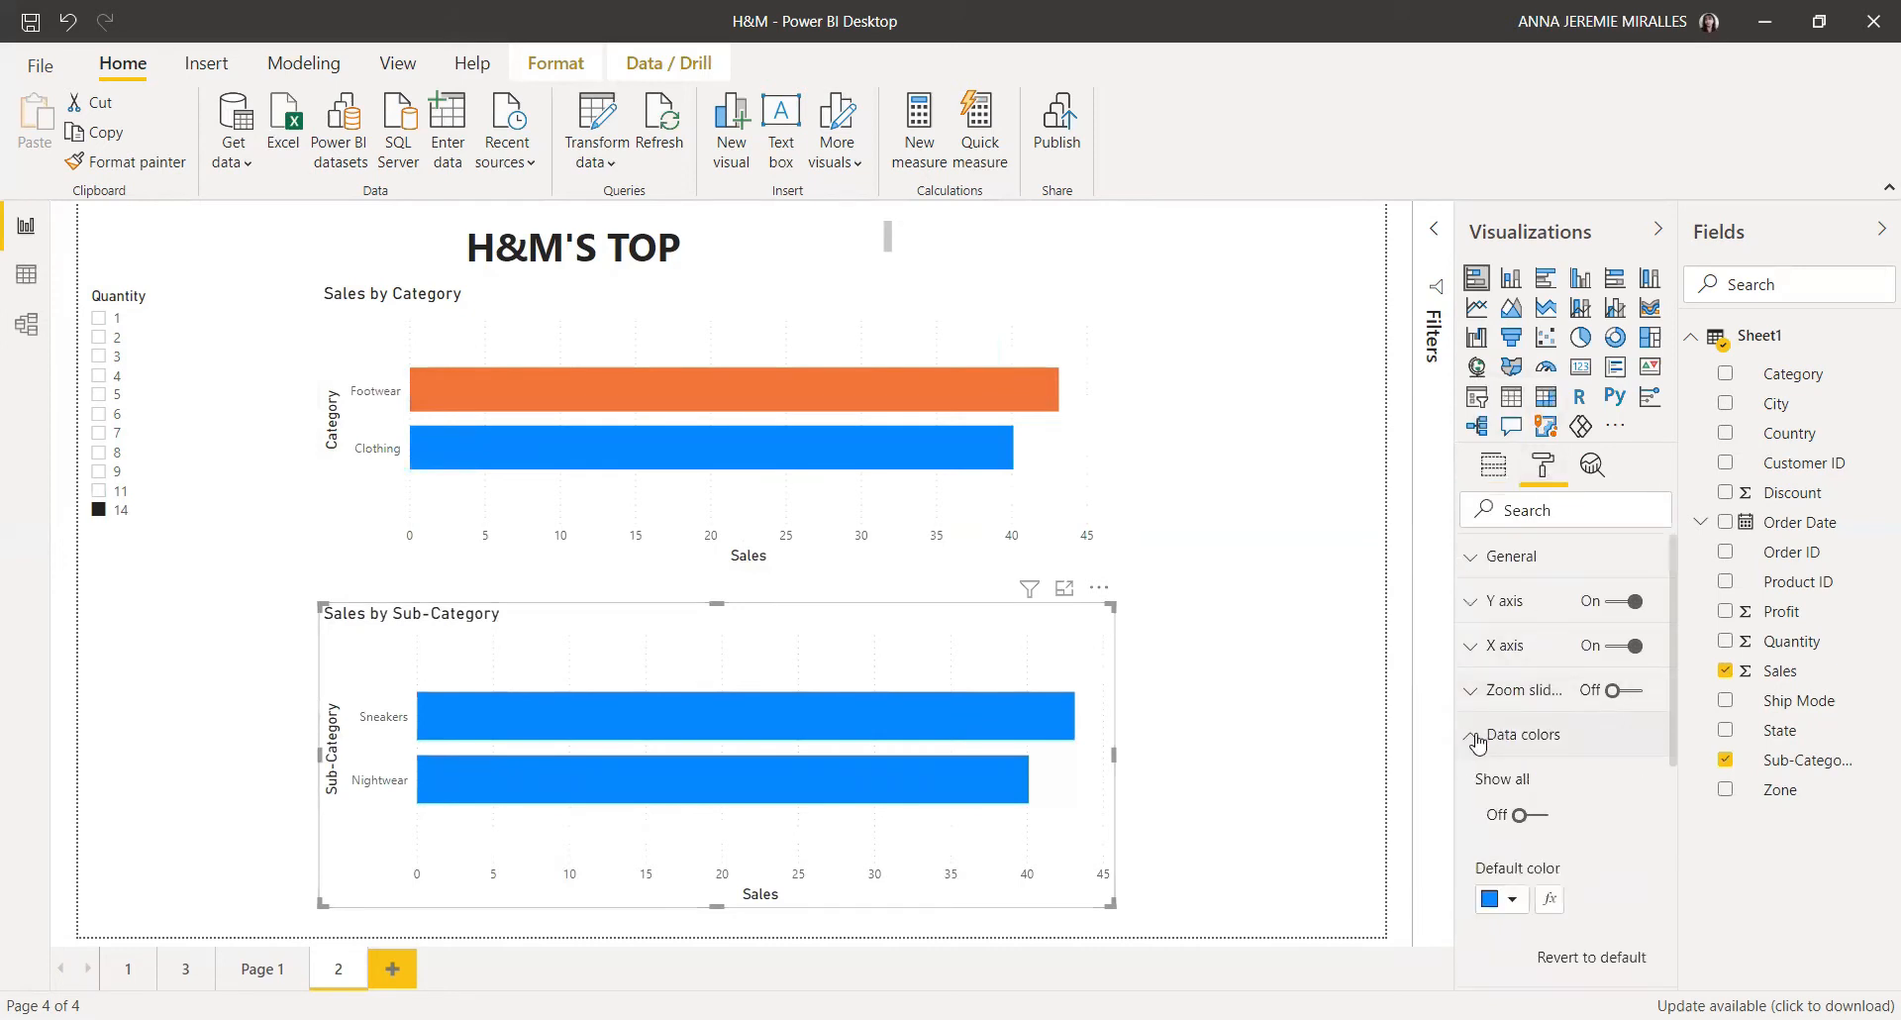
pyautogui.scroll(-2, 1478, 741)
pyautogui.click(1533, 693)
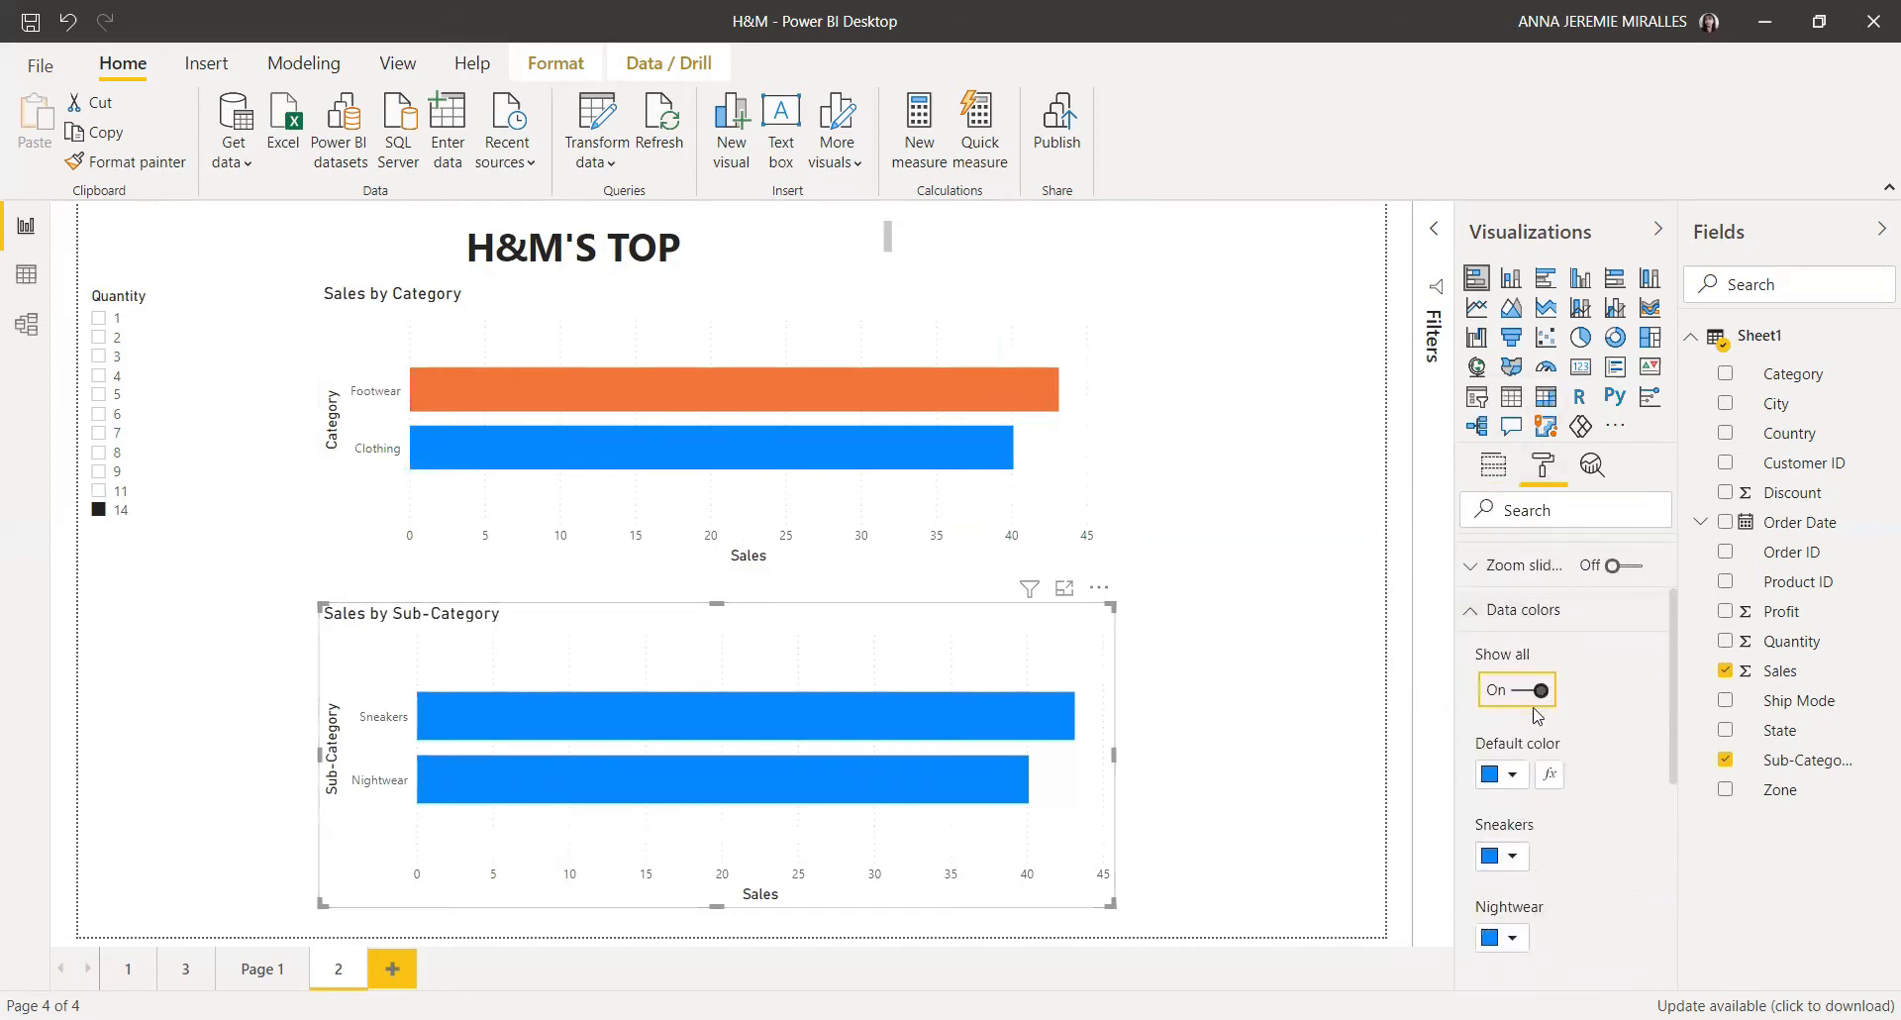
# Step: Set the Sneakers bar colour in the Sales by Sub-Category chart to orange and keep Nightwear blue
pyautogui.scroll(-2, 1523, 755)
pyautogui.click(1510, 737)
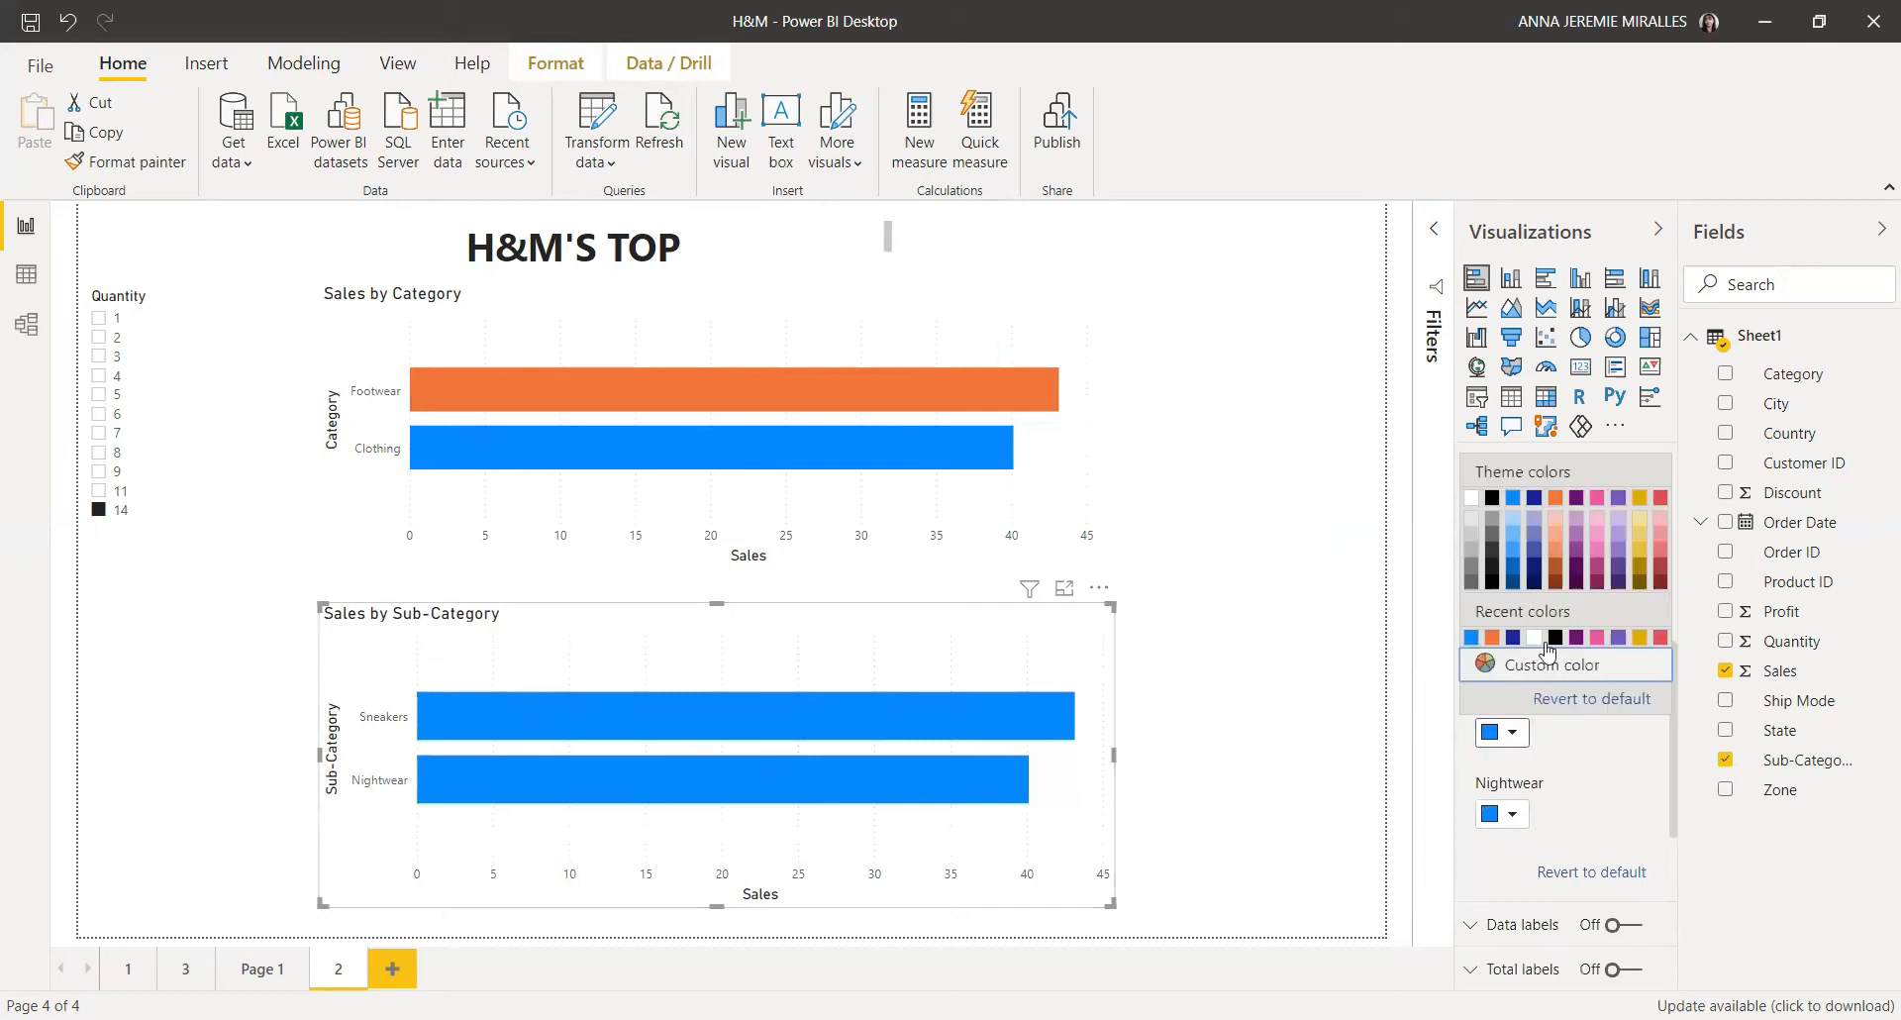
pyautogui.click(1493, 637)
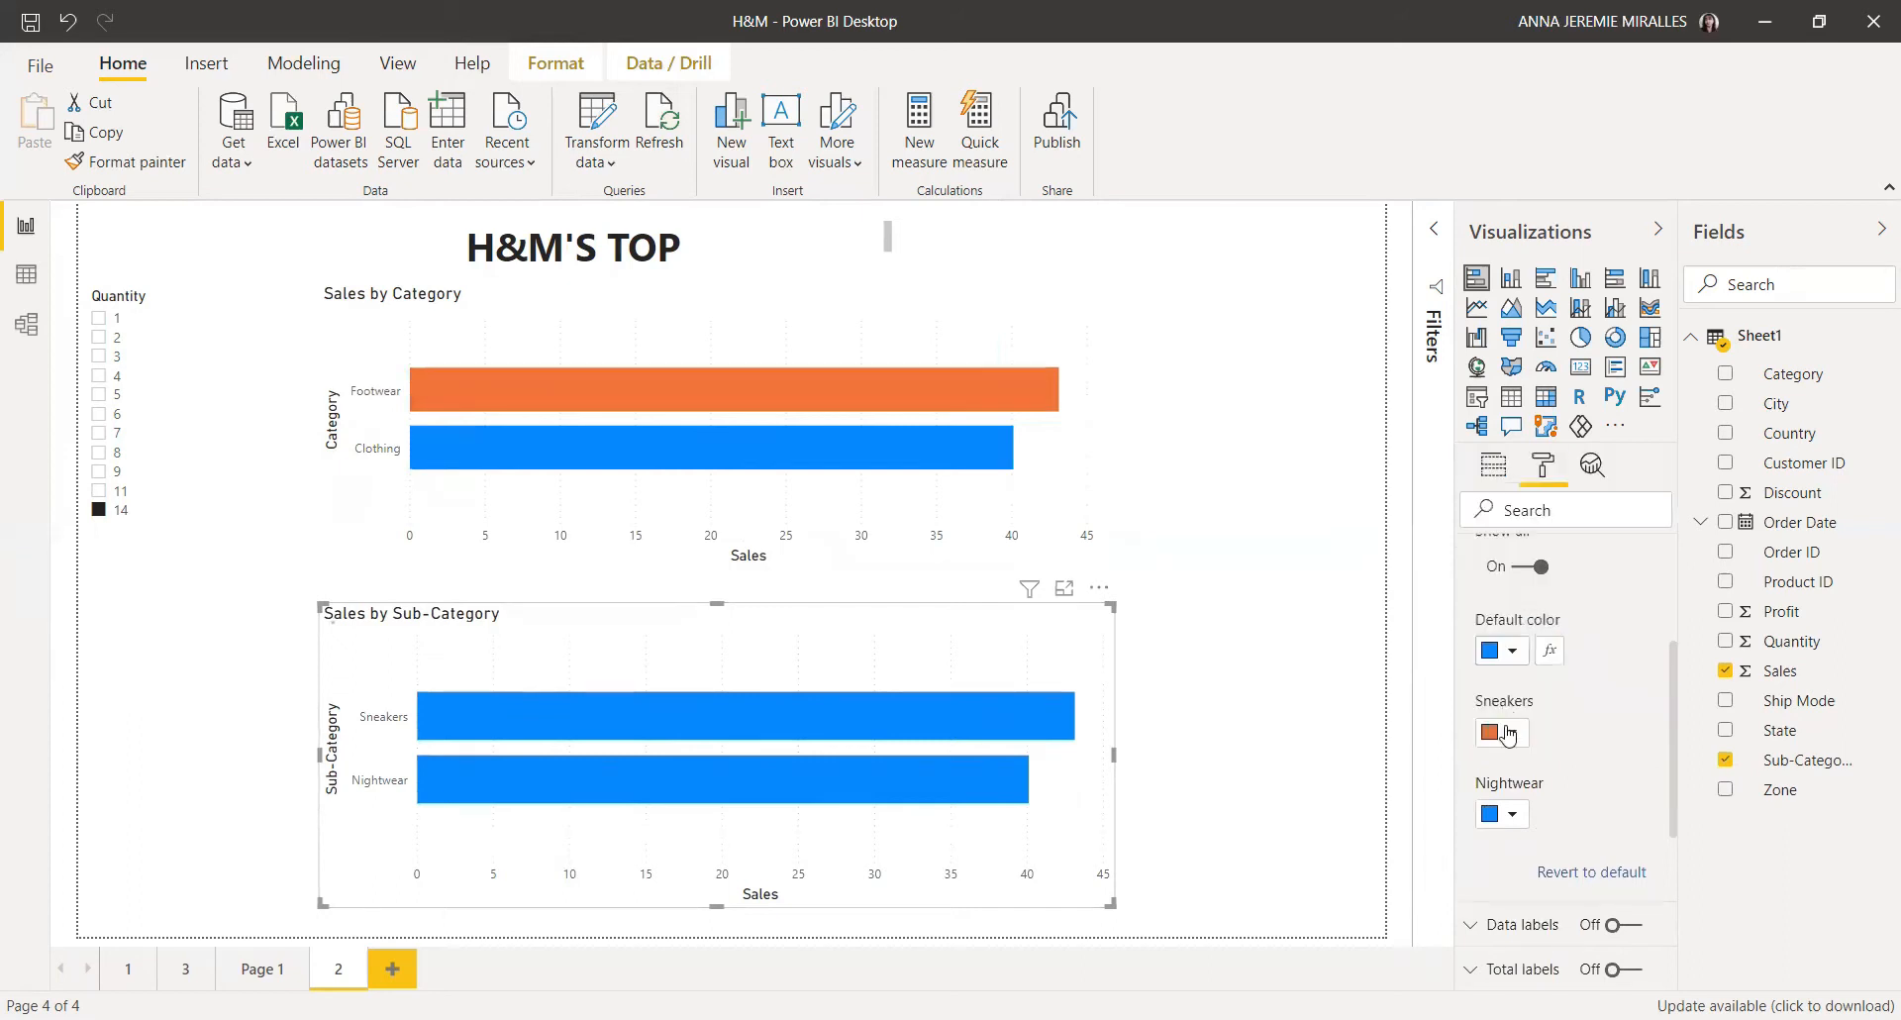
pyautogui.click(1520, 814)
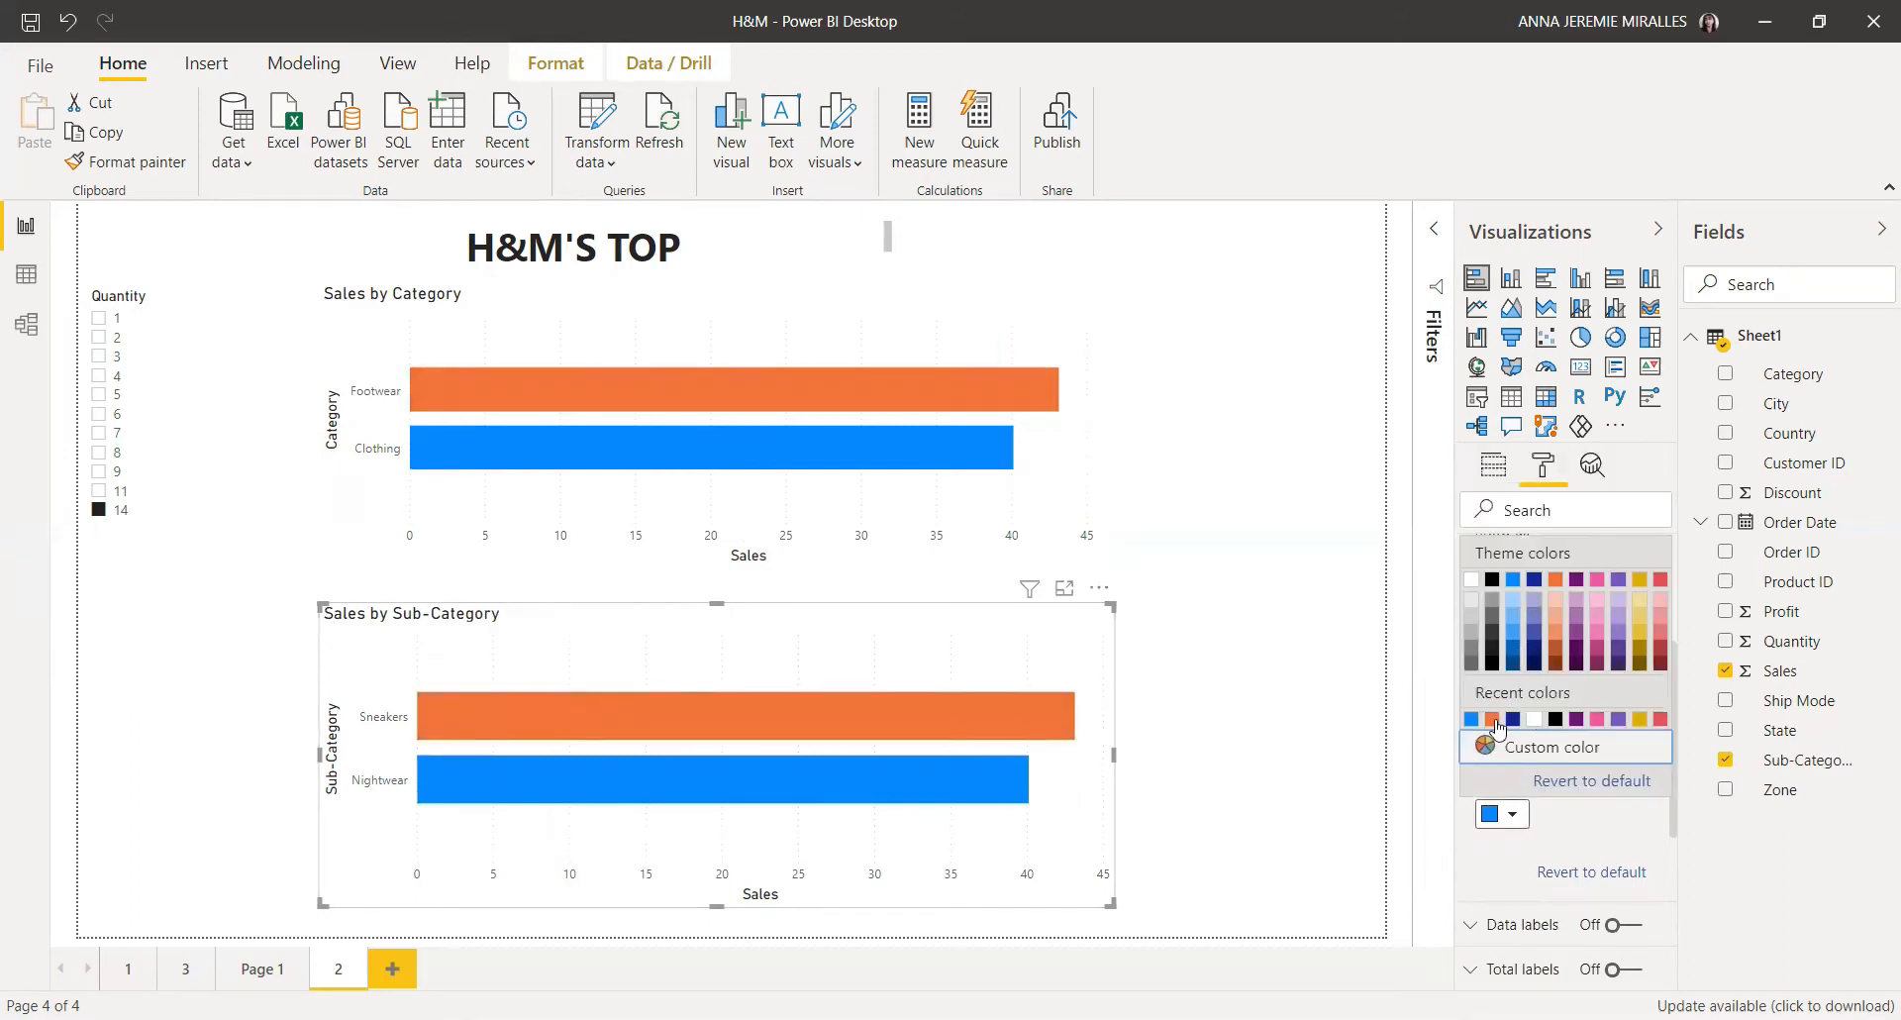
pyautogui.click(1472, 719)
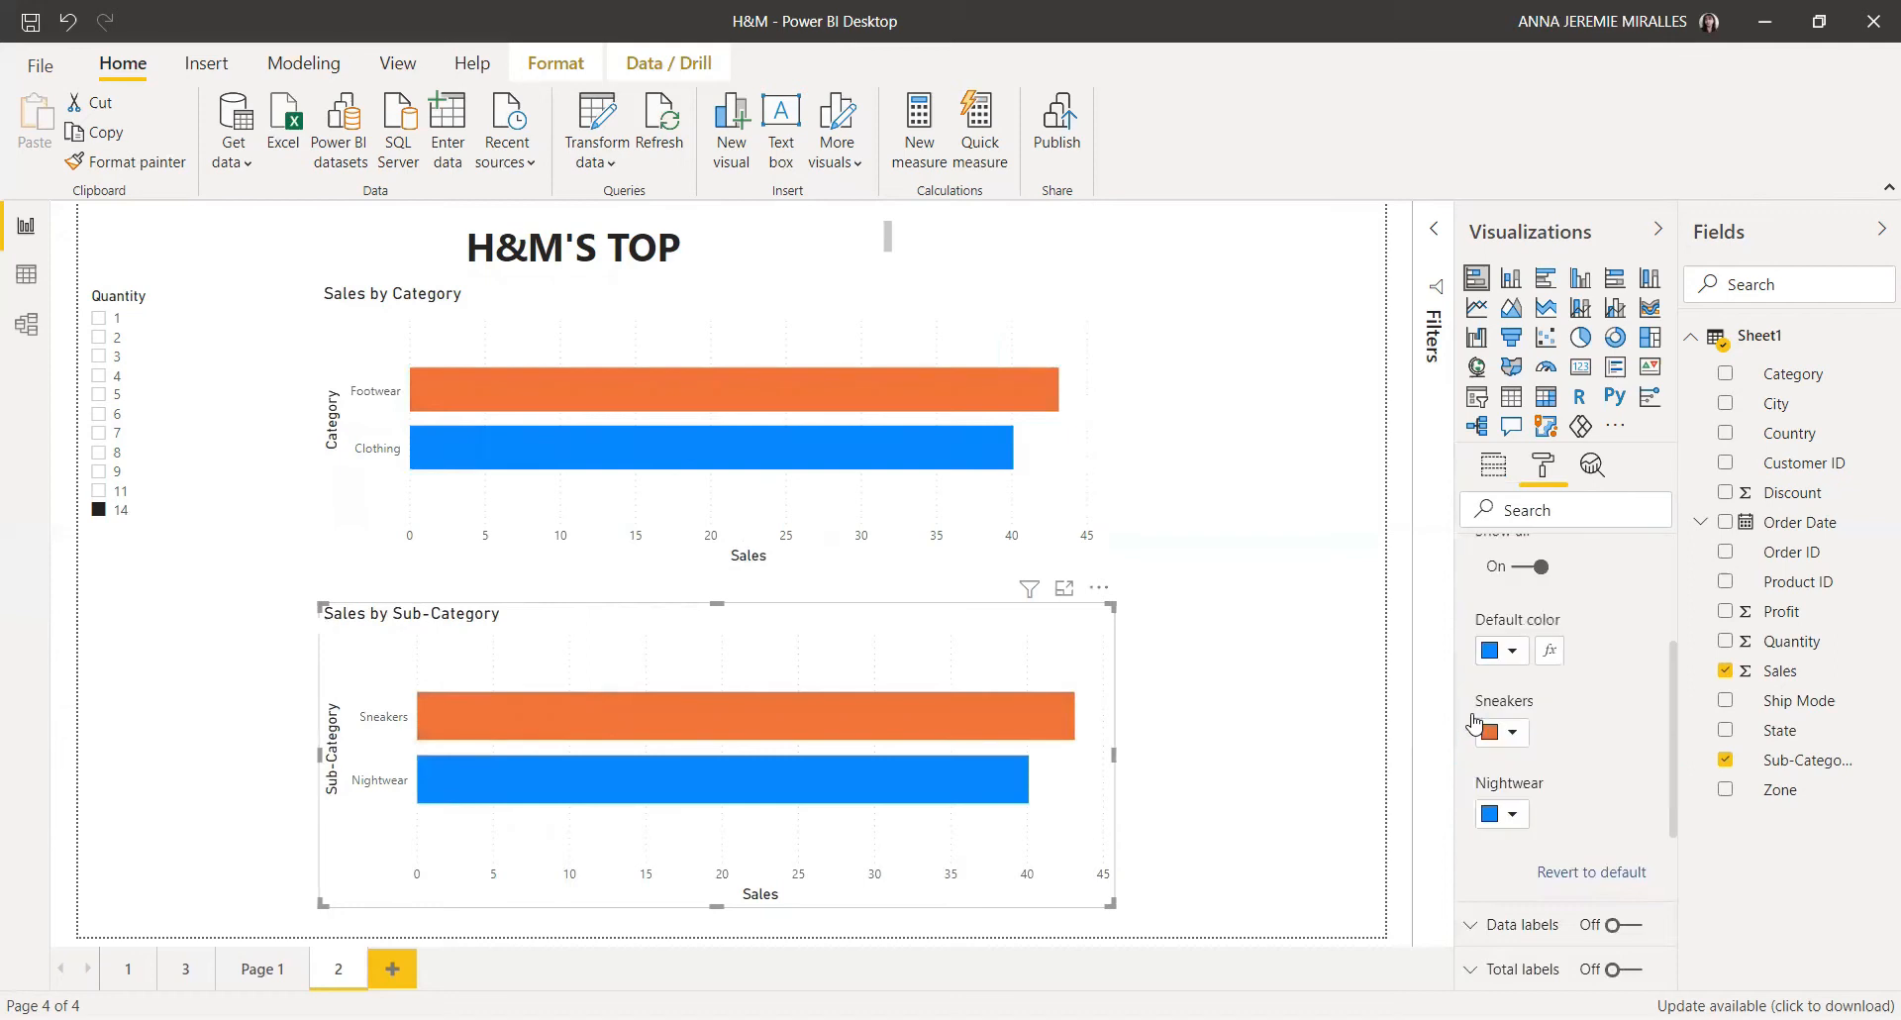
pyautogui.click(1298, 704)
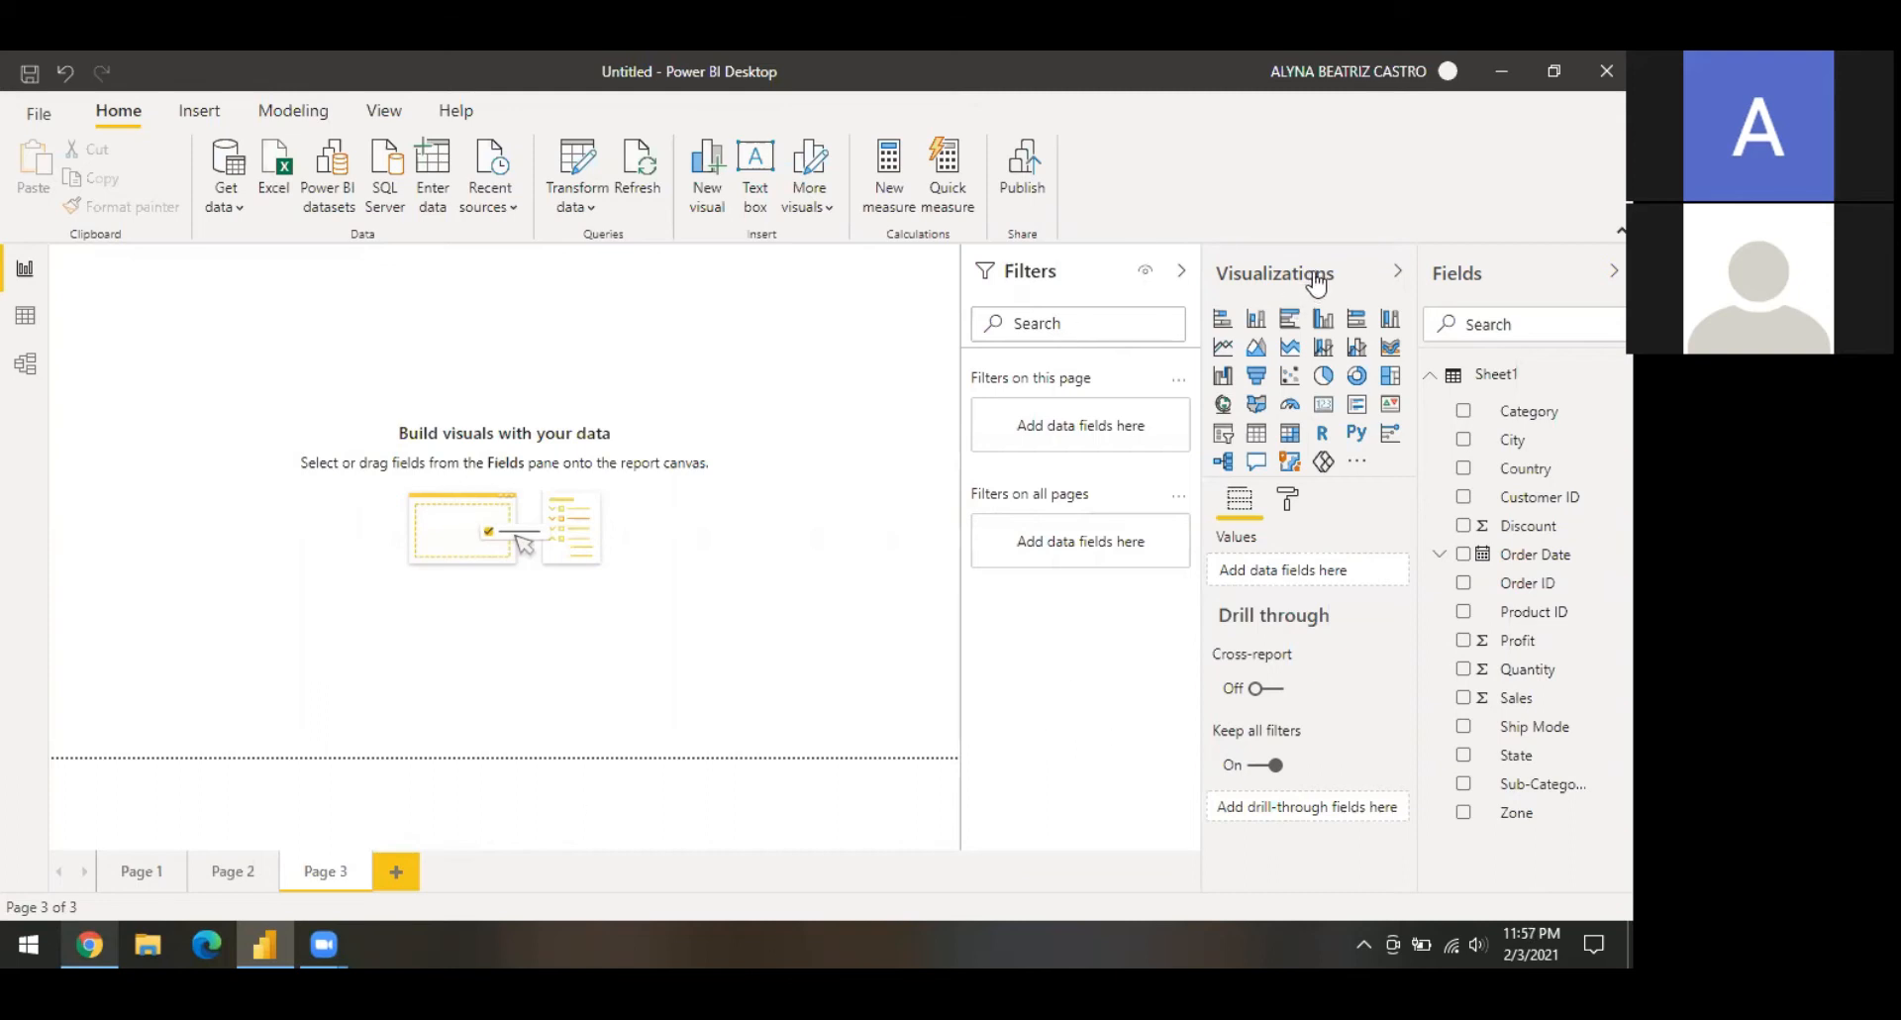
# Step: On a new page, add a waterfall chart of Sales by Zone with Category as the breakdown
pyautogui.click(1224, 376)
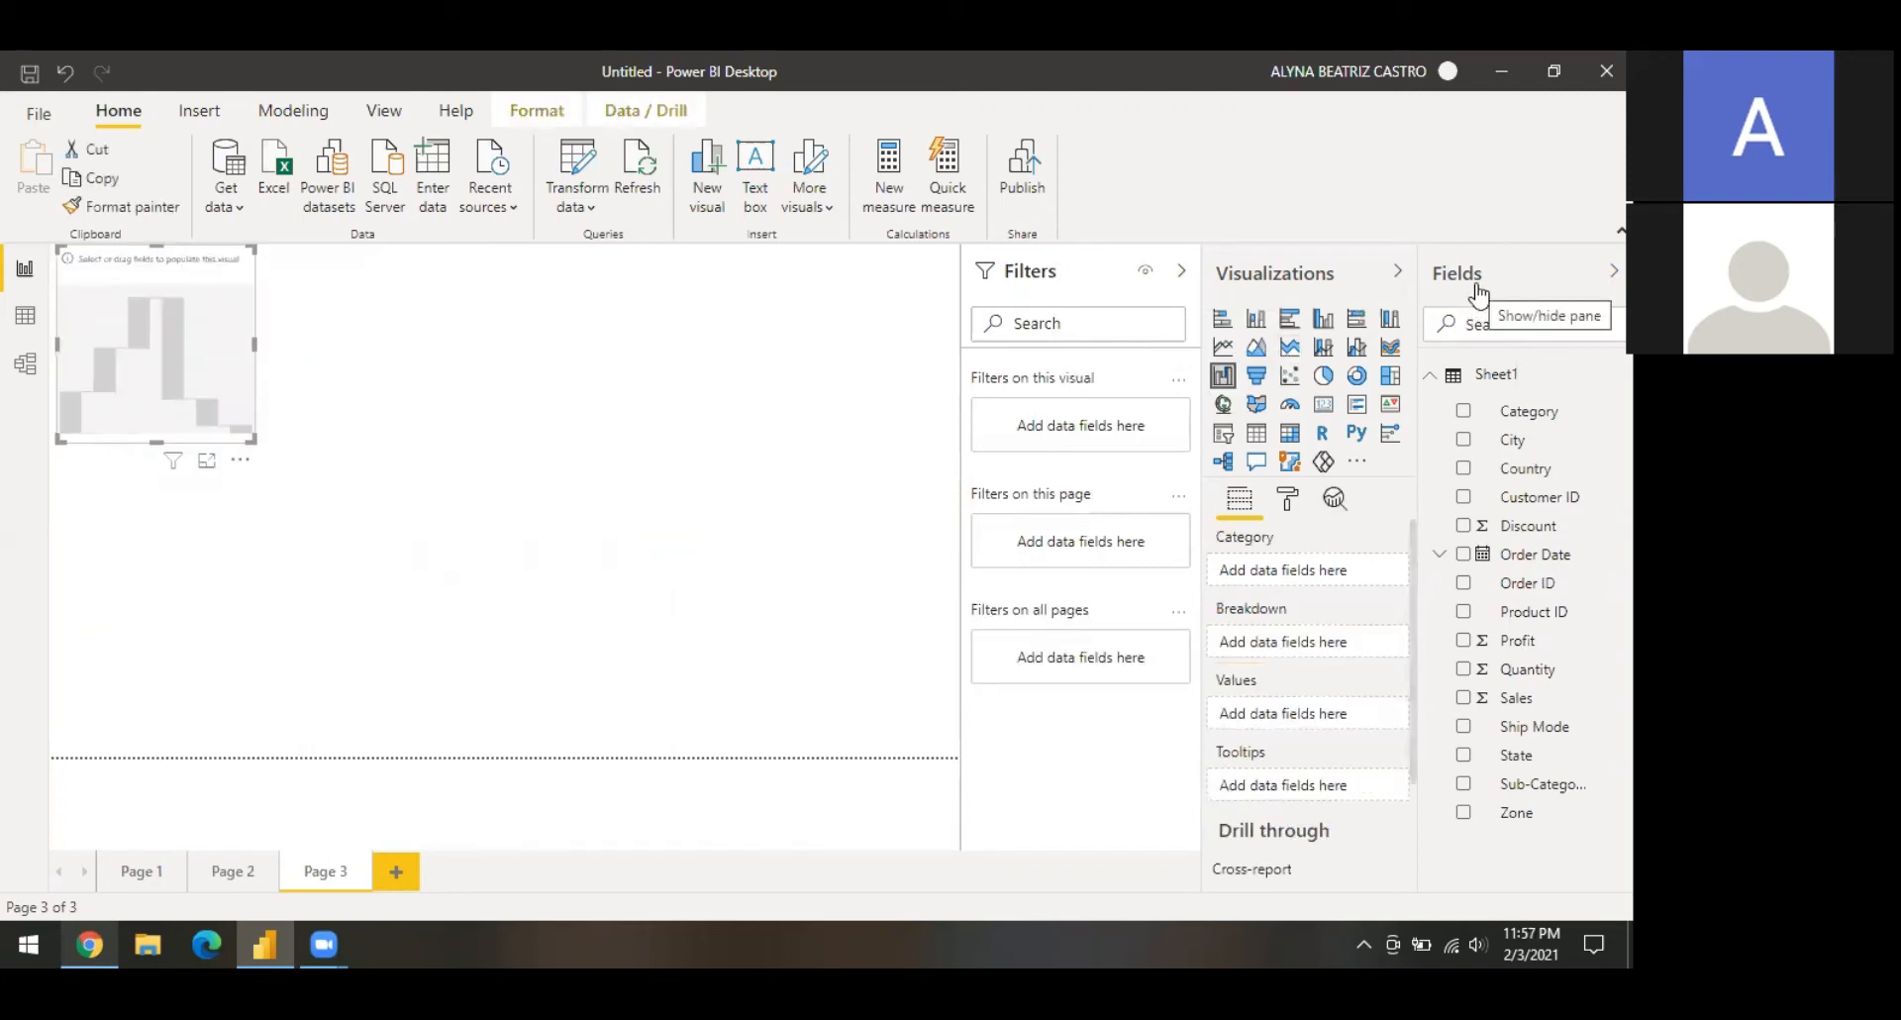
pyautogui.click(1465, 814)
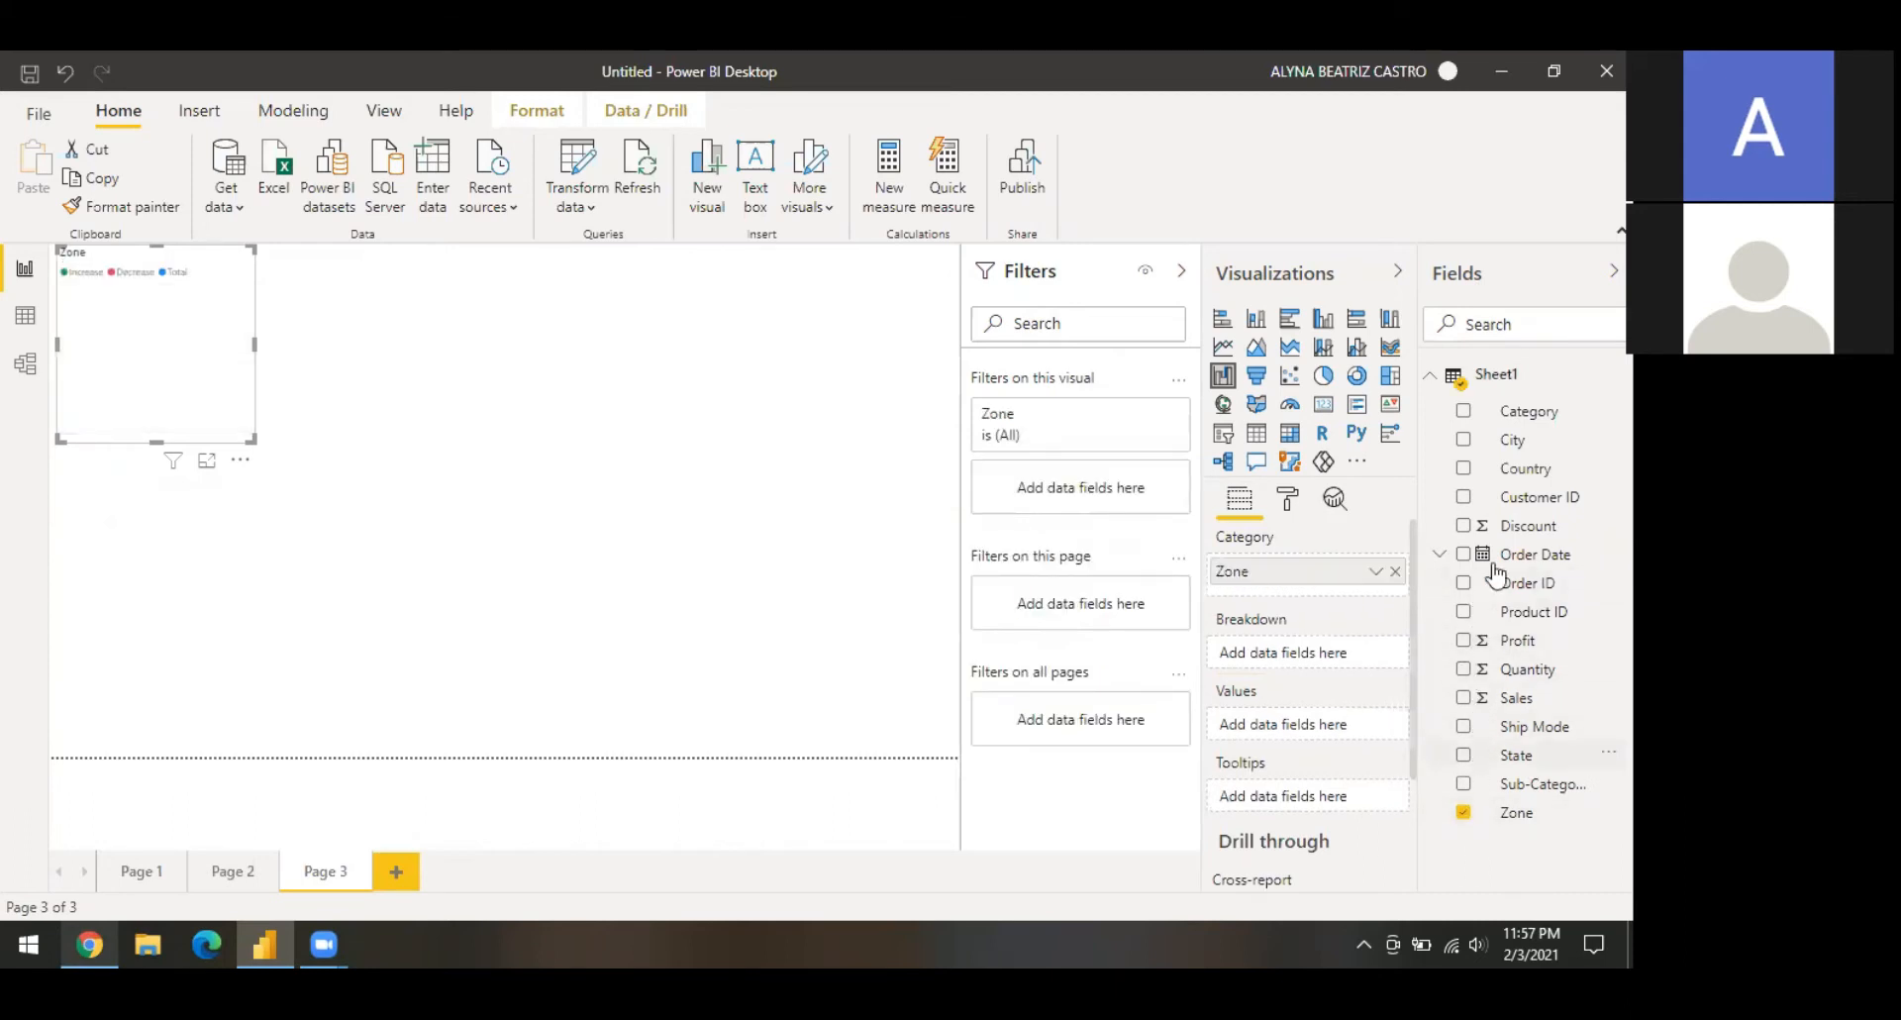
pyautogui.click(1465, 414)
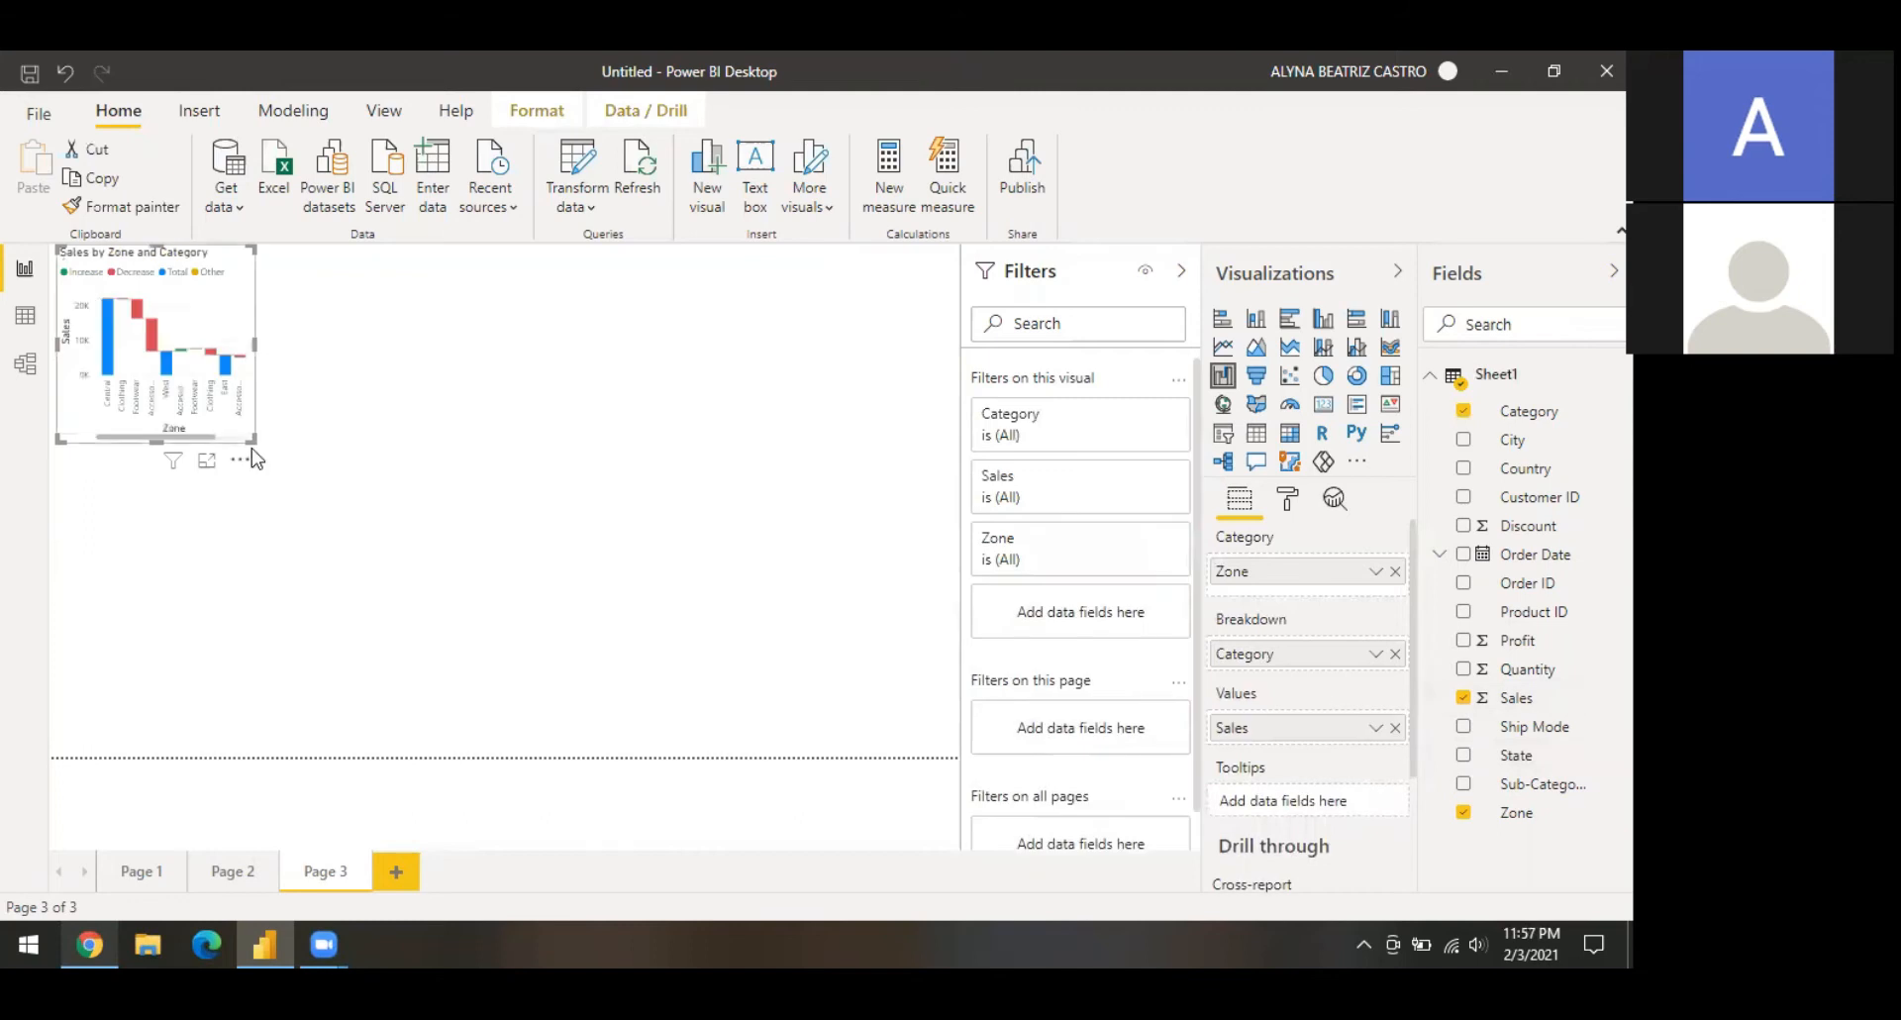
# Step: Enlarge the waterfall chart to about twice its original size
pyautogui.click(459, 520)
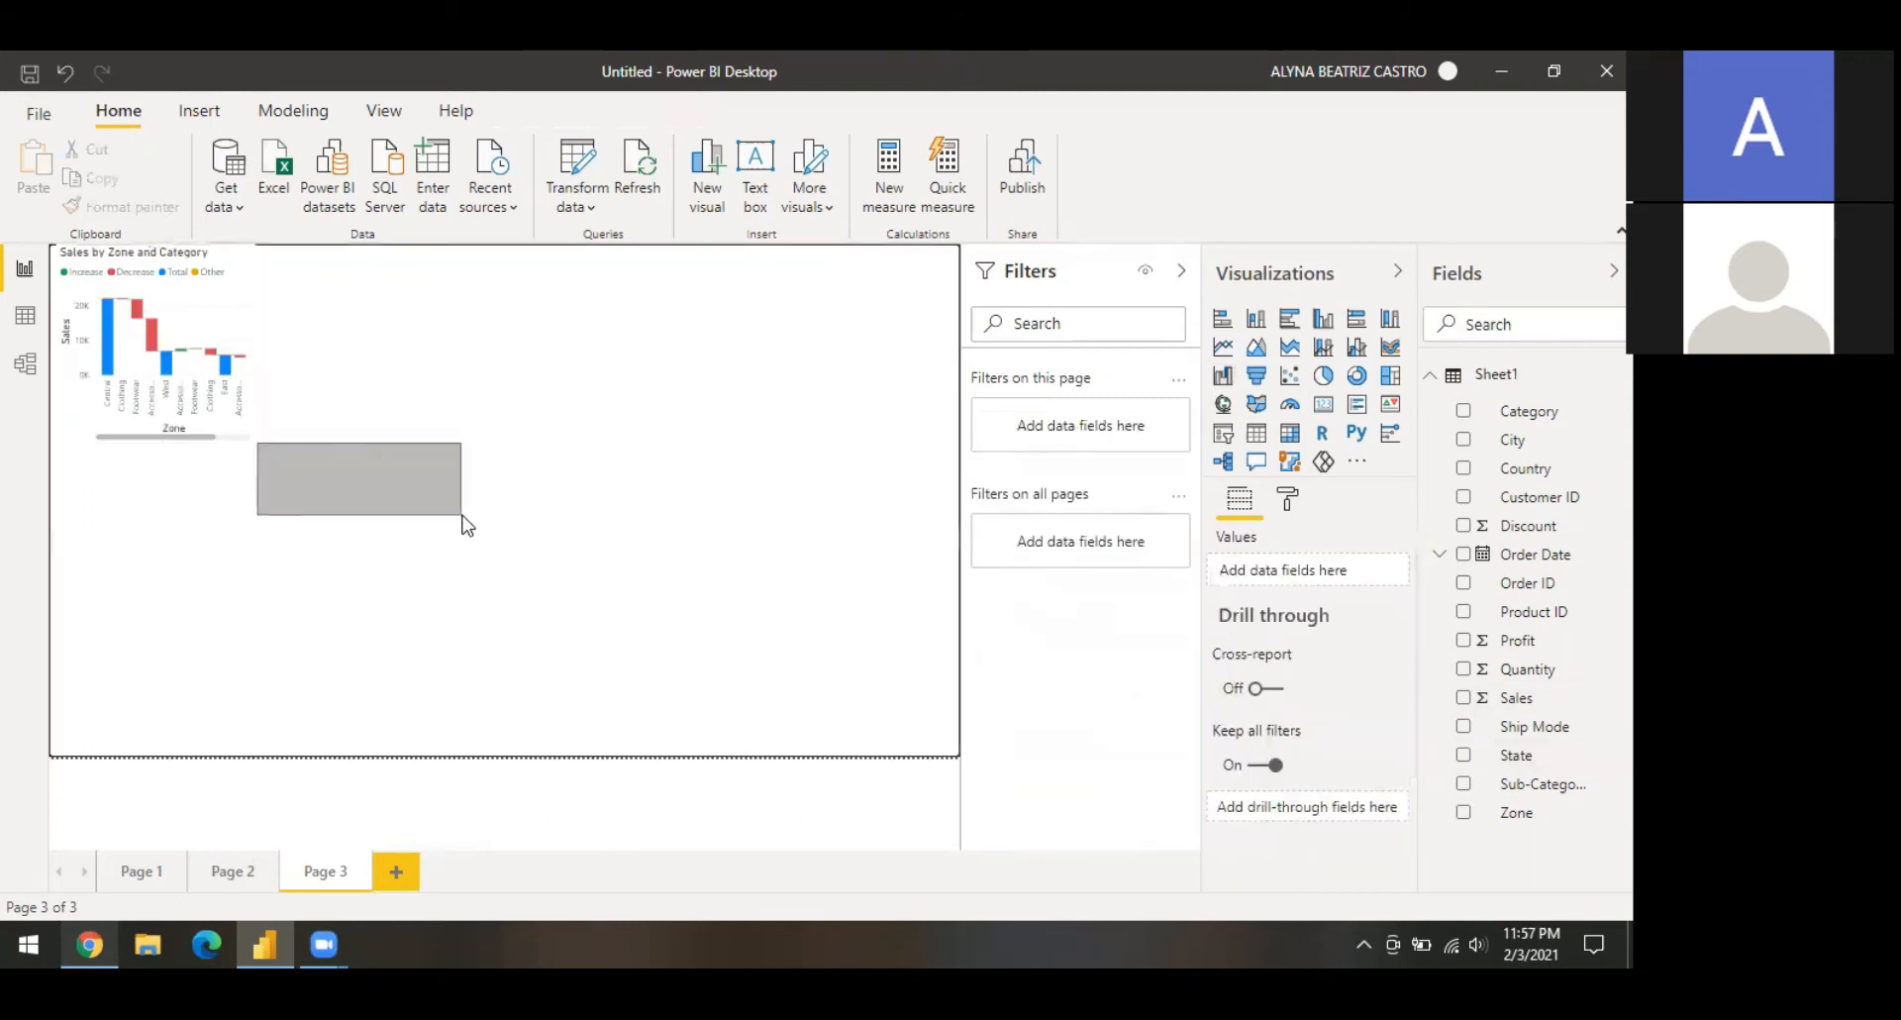
pyautogui.click(257, 453)
pyautogui.moveTo(255, 444); pyautogui.dragTo(661, 597)
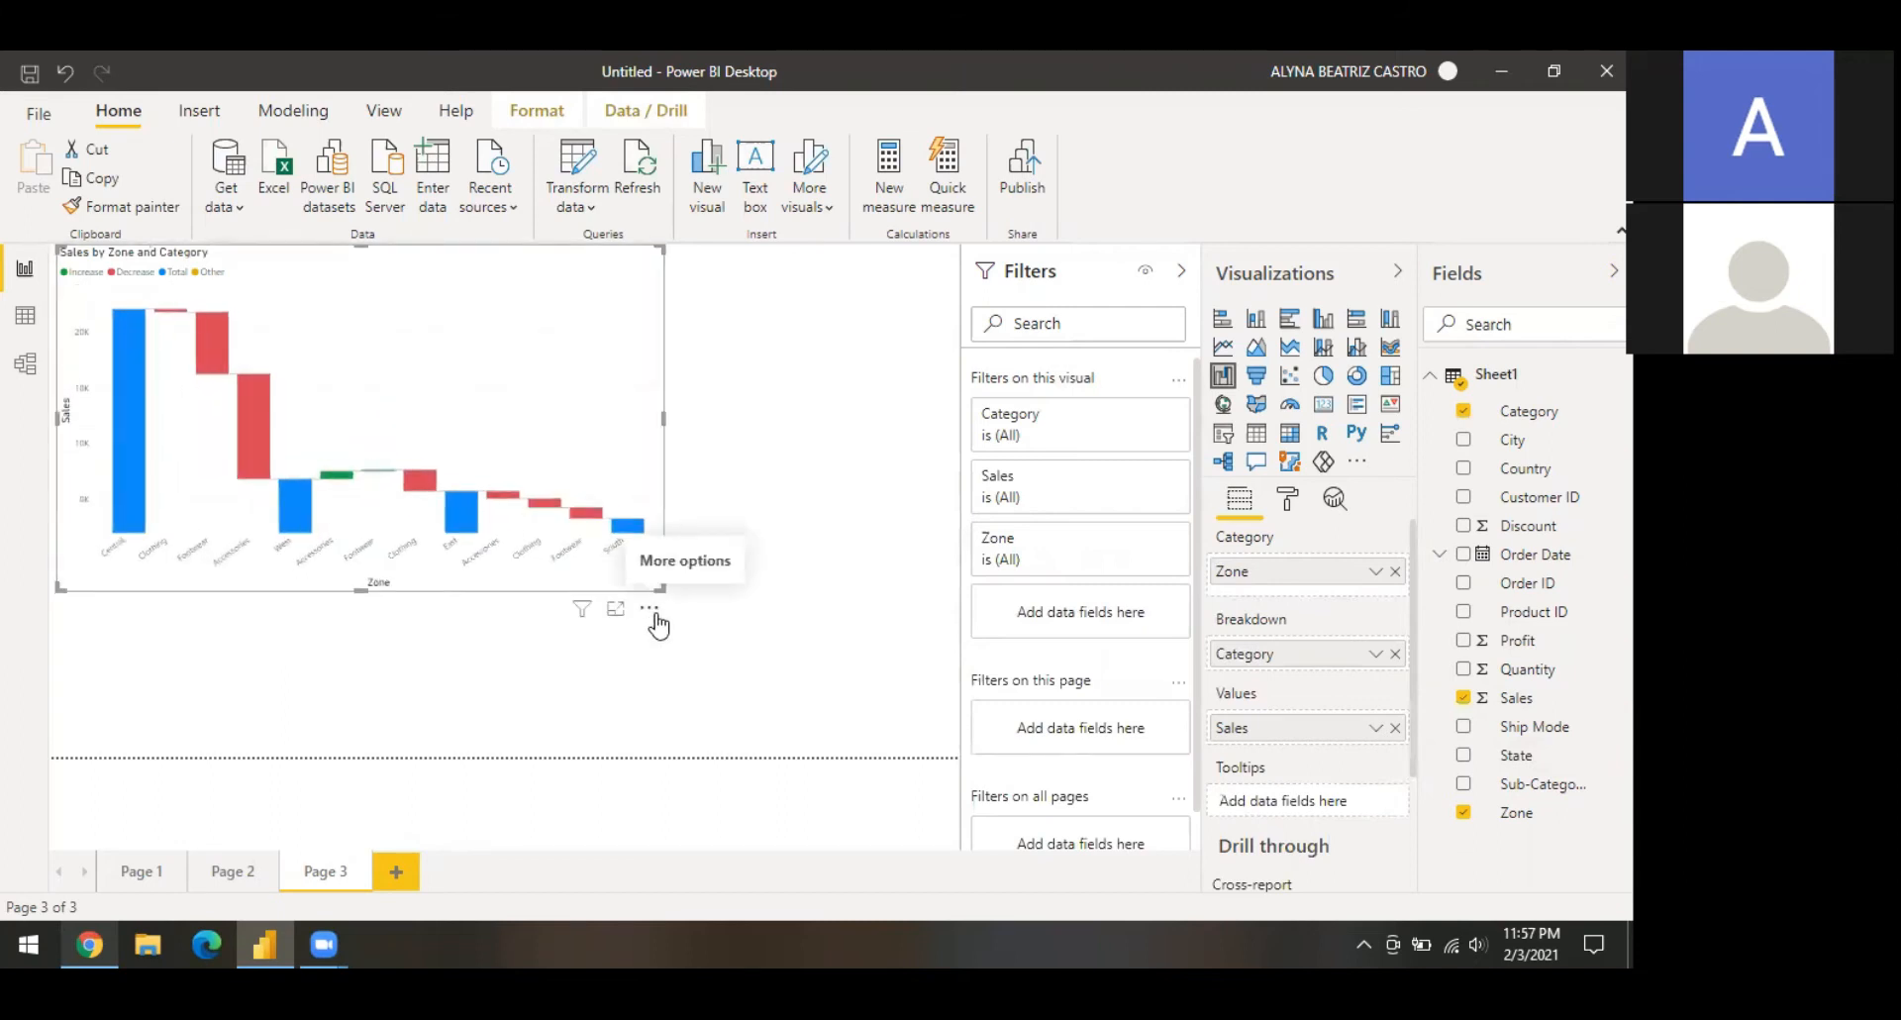
pyautogui.click(654, 612)
pyautogui.moveTo(736, 804)
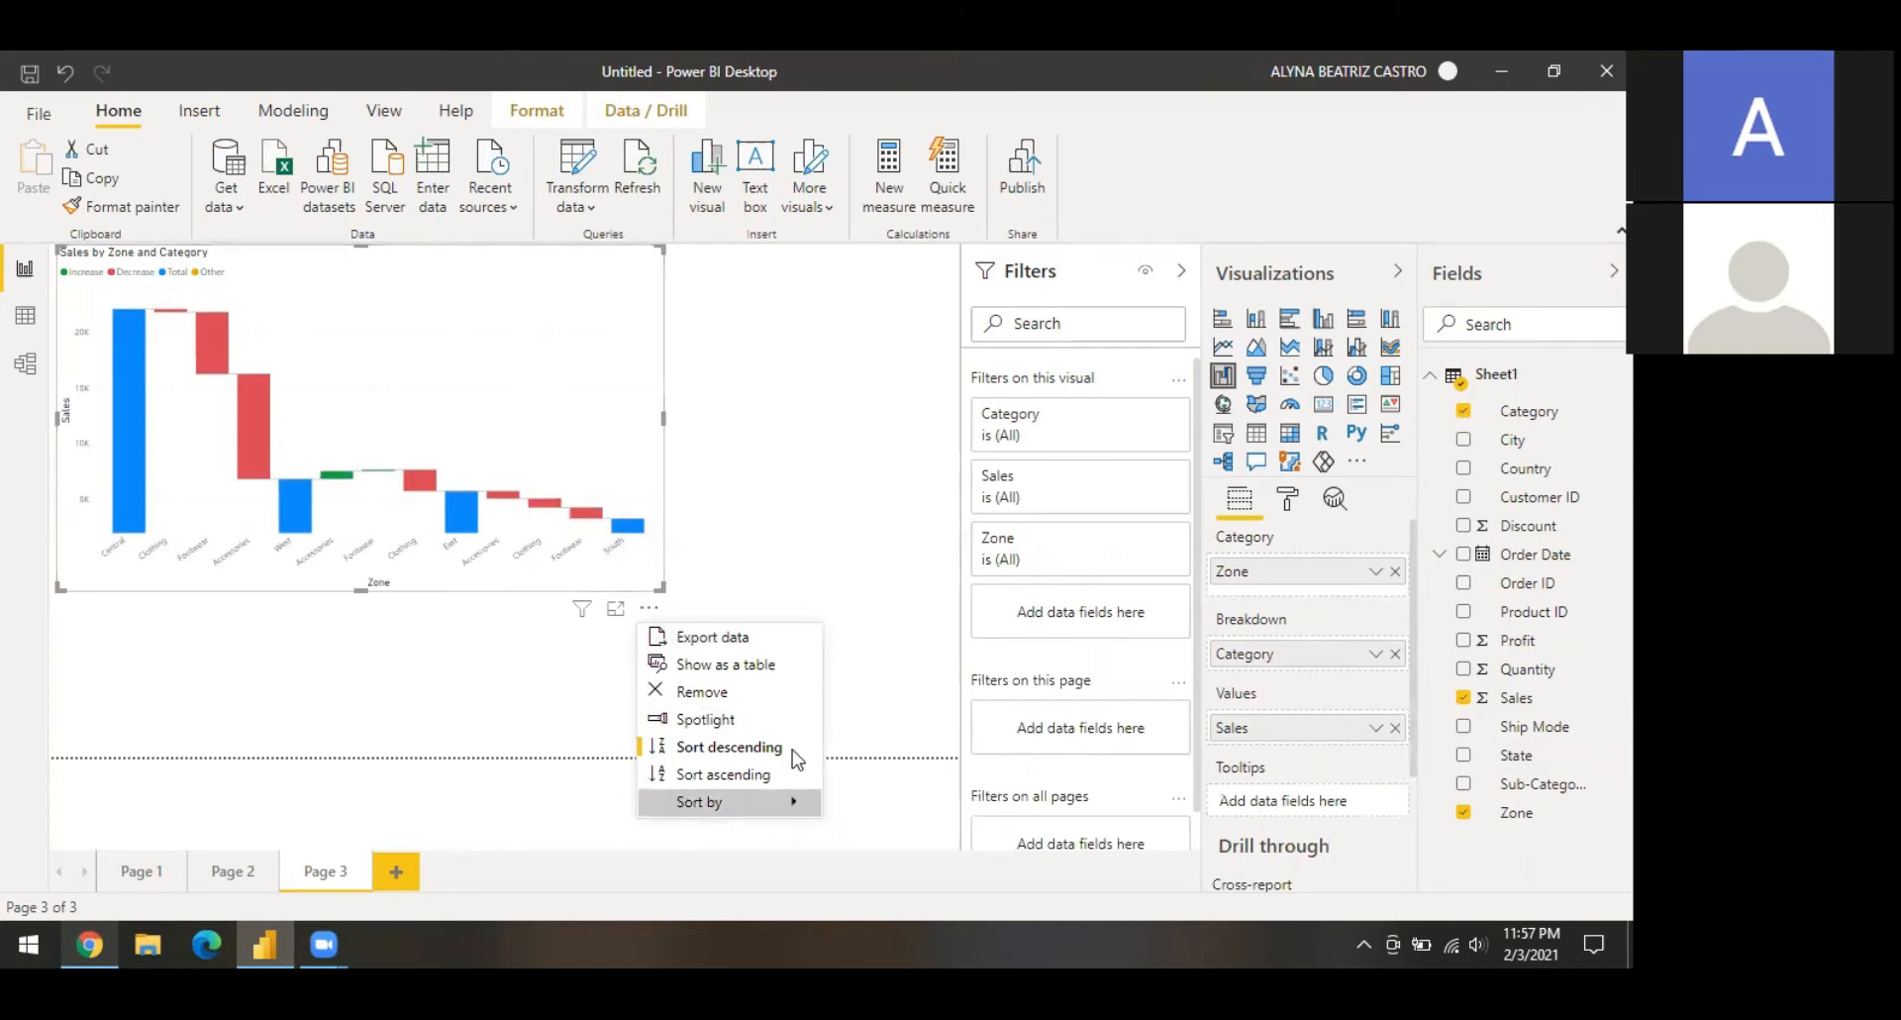
pyautogui.click(846, 830)
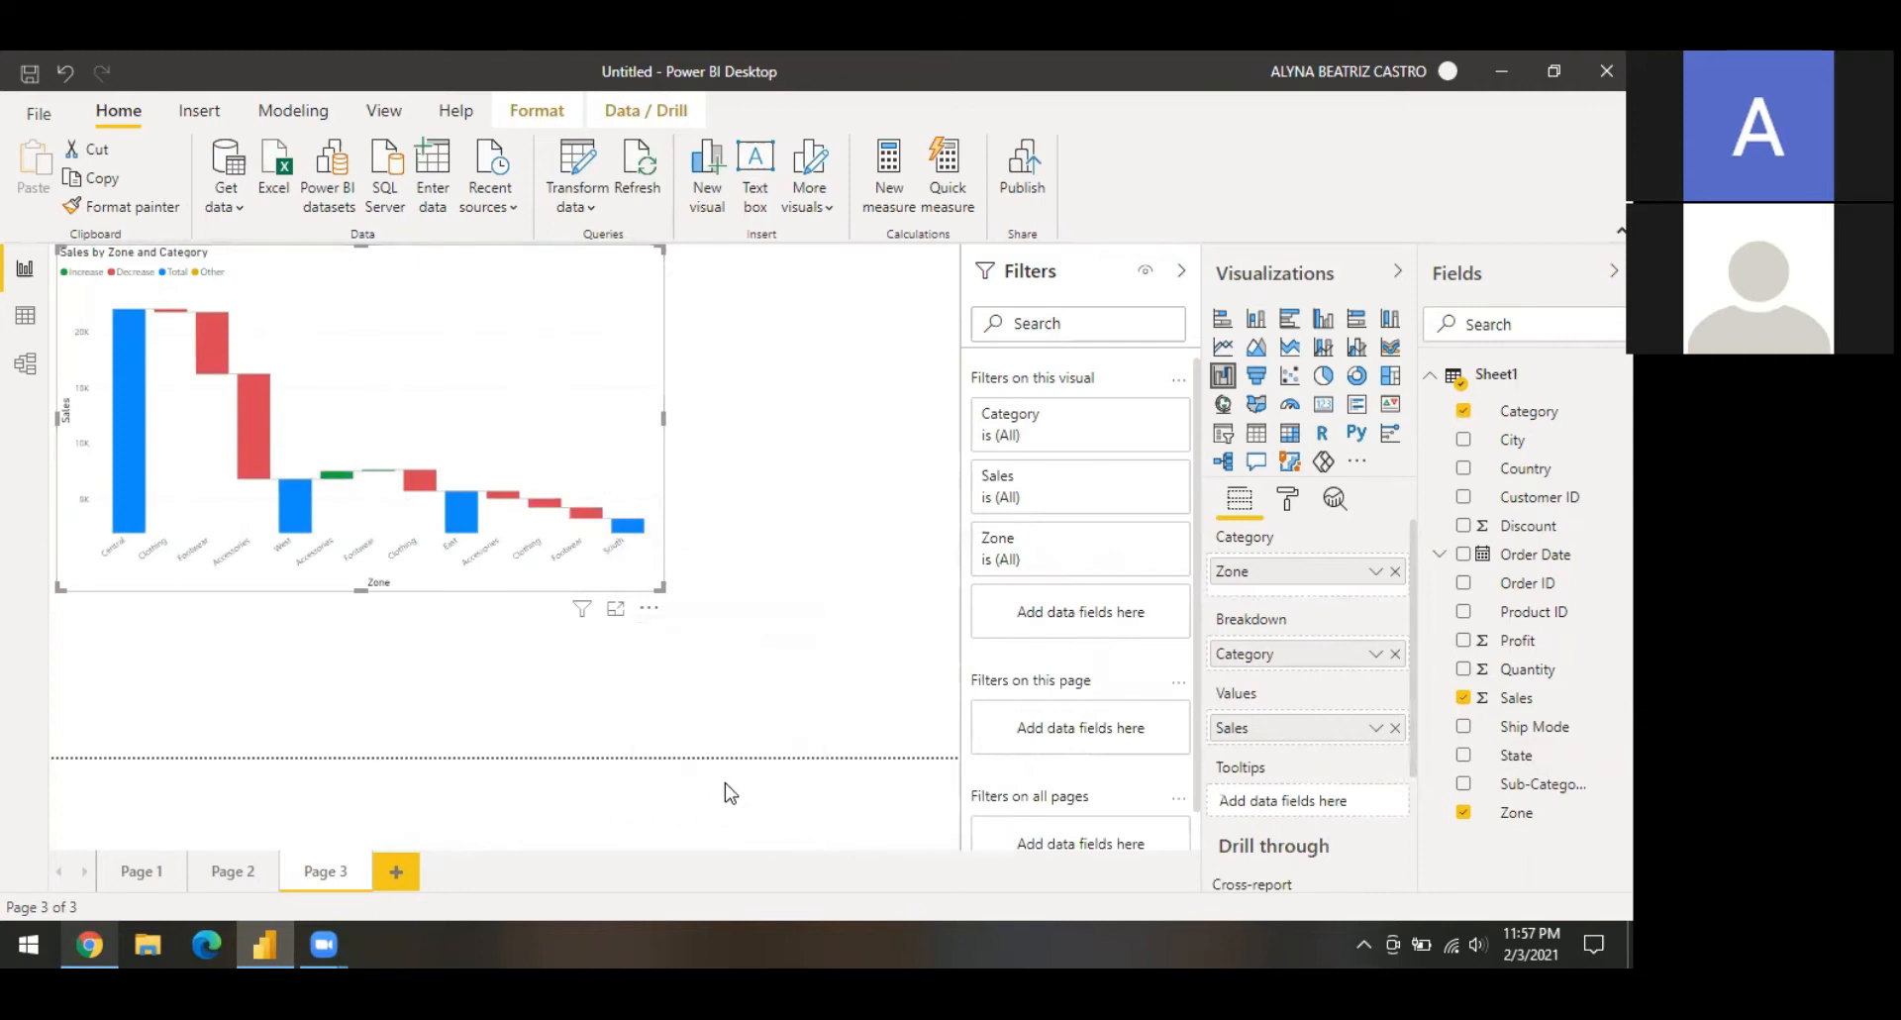
# Step: Sort the waterfall chart ascending and enlarge it slightly more
pyautogui.click(654, 612)
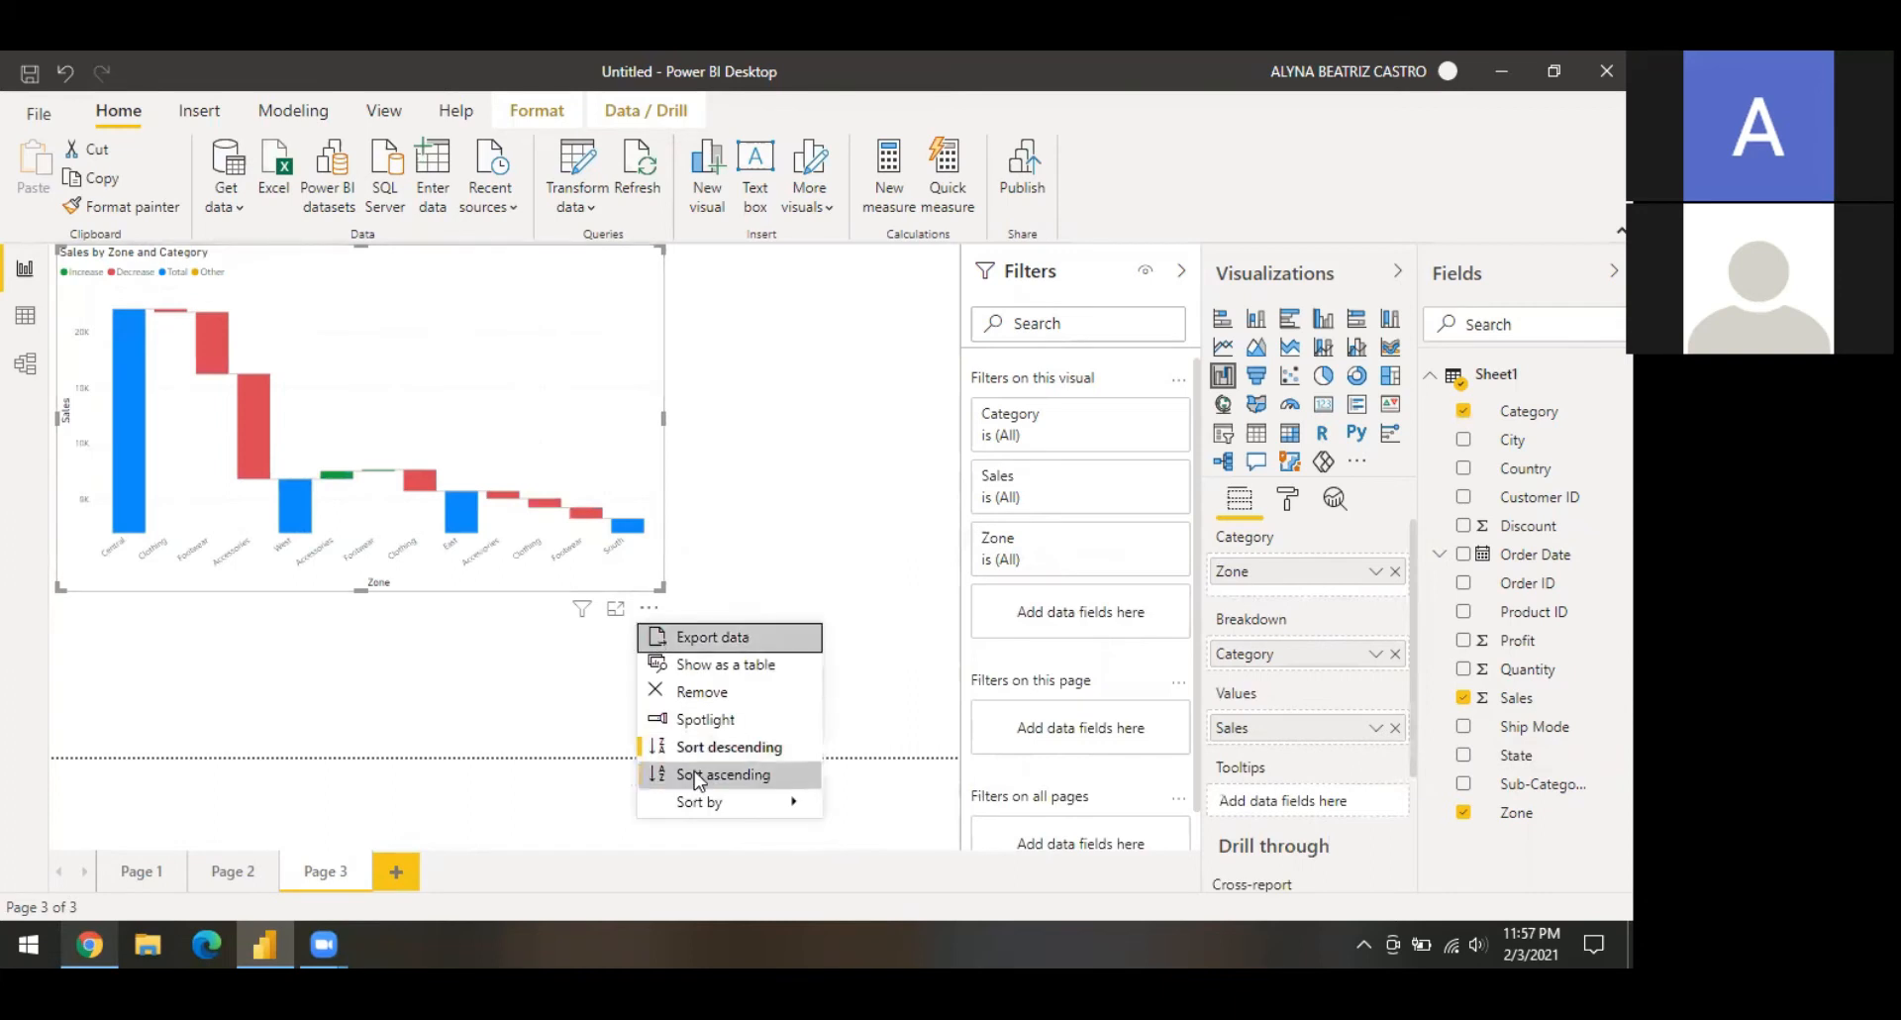
pyautogui.click(700, 776)
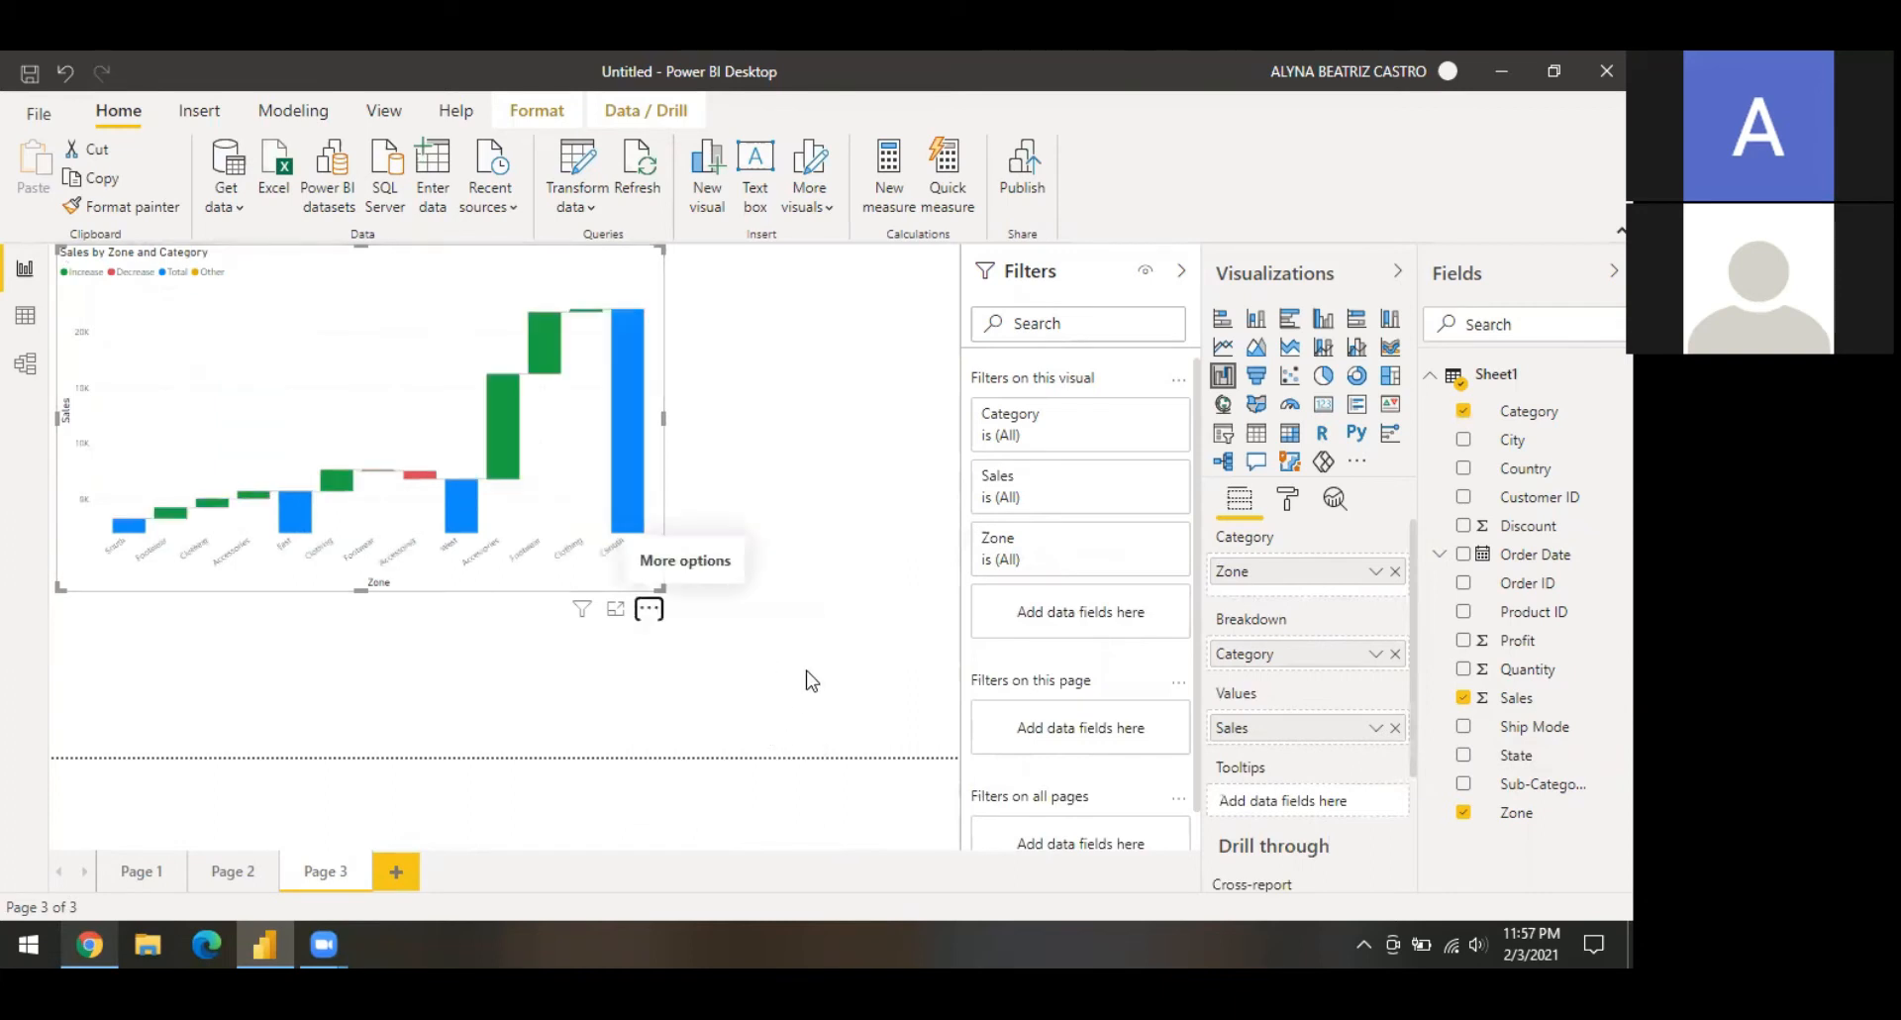
pyautogui.moveTo(660, 586); pyautogui.dragTo(774, 655)
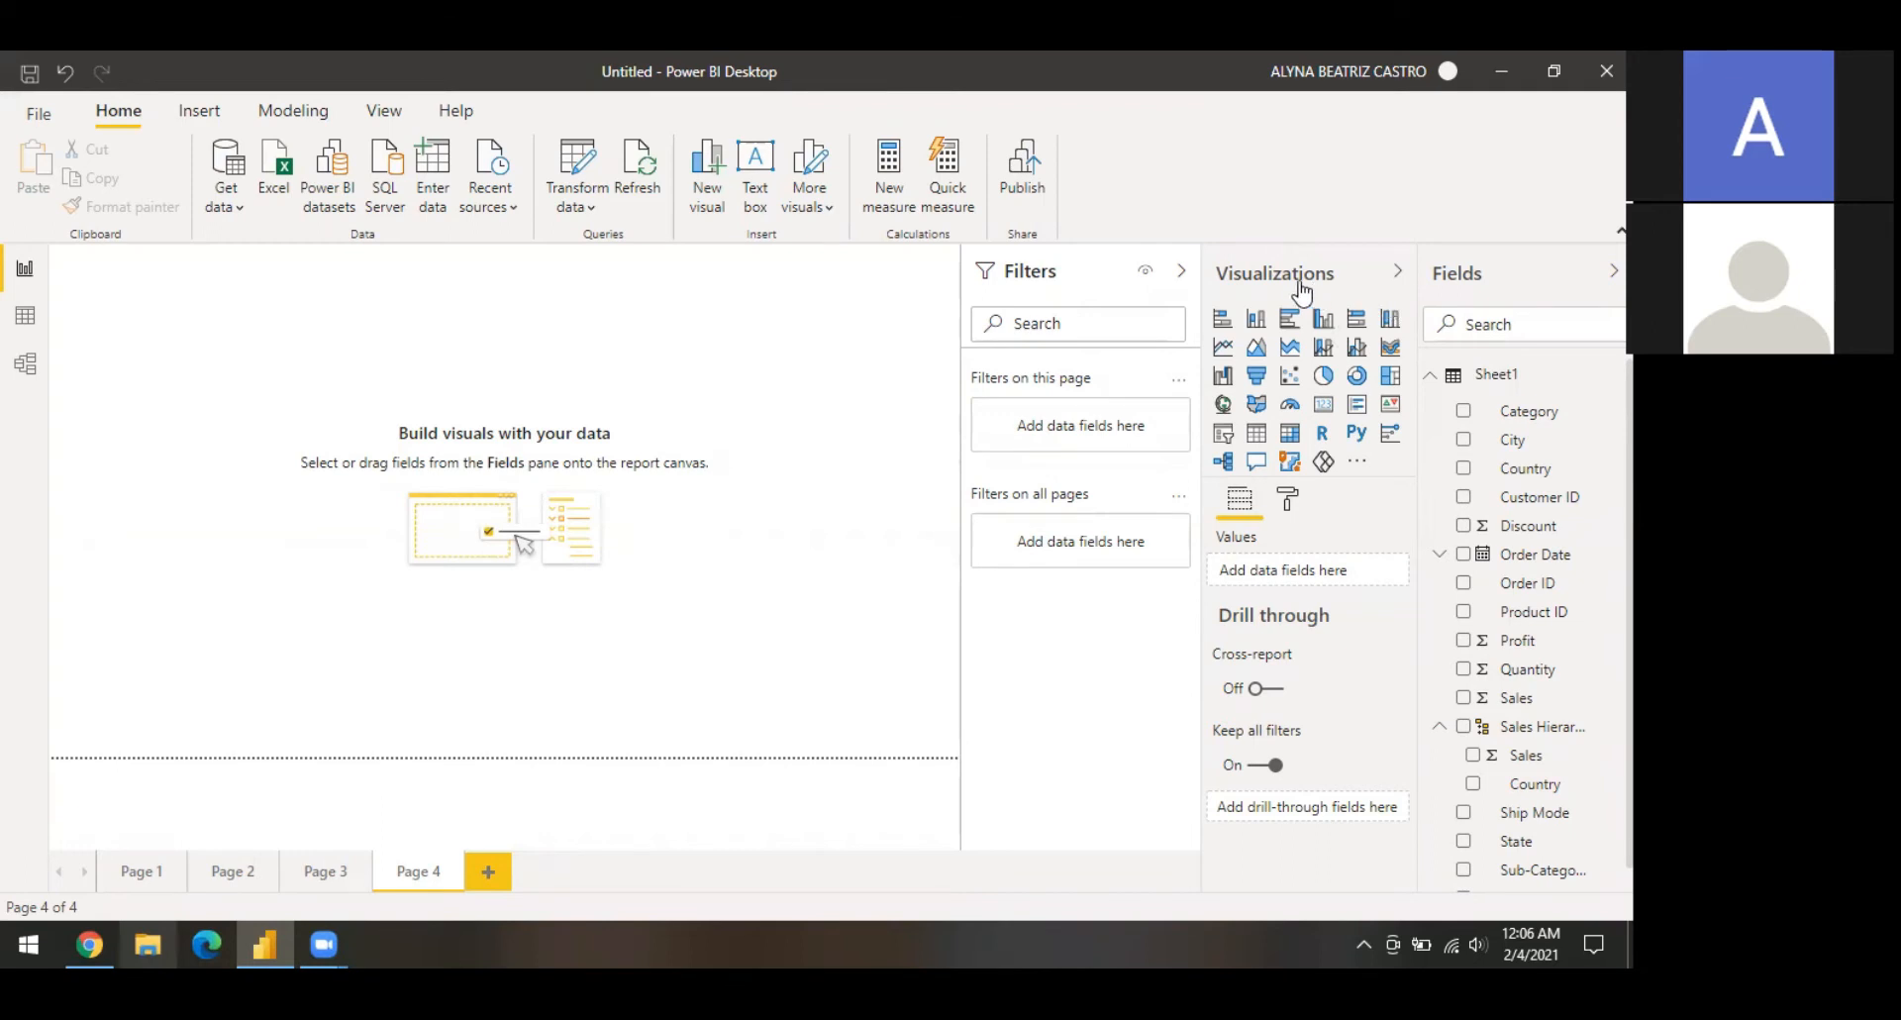
# Step: Add a scatter chart with Category as details, Sub-Category as legend, Sales on X, Profit on Y and Quantity as size
pyautogui.click(1288, 377)
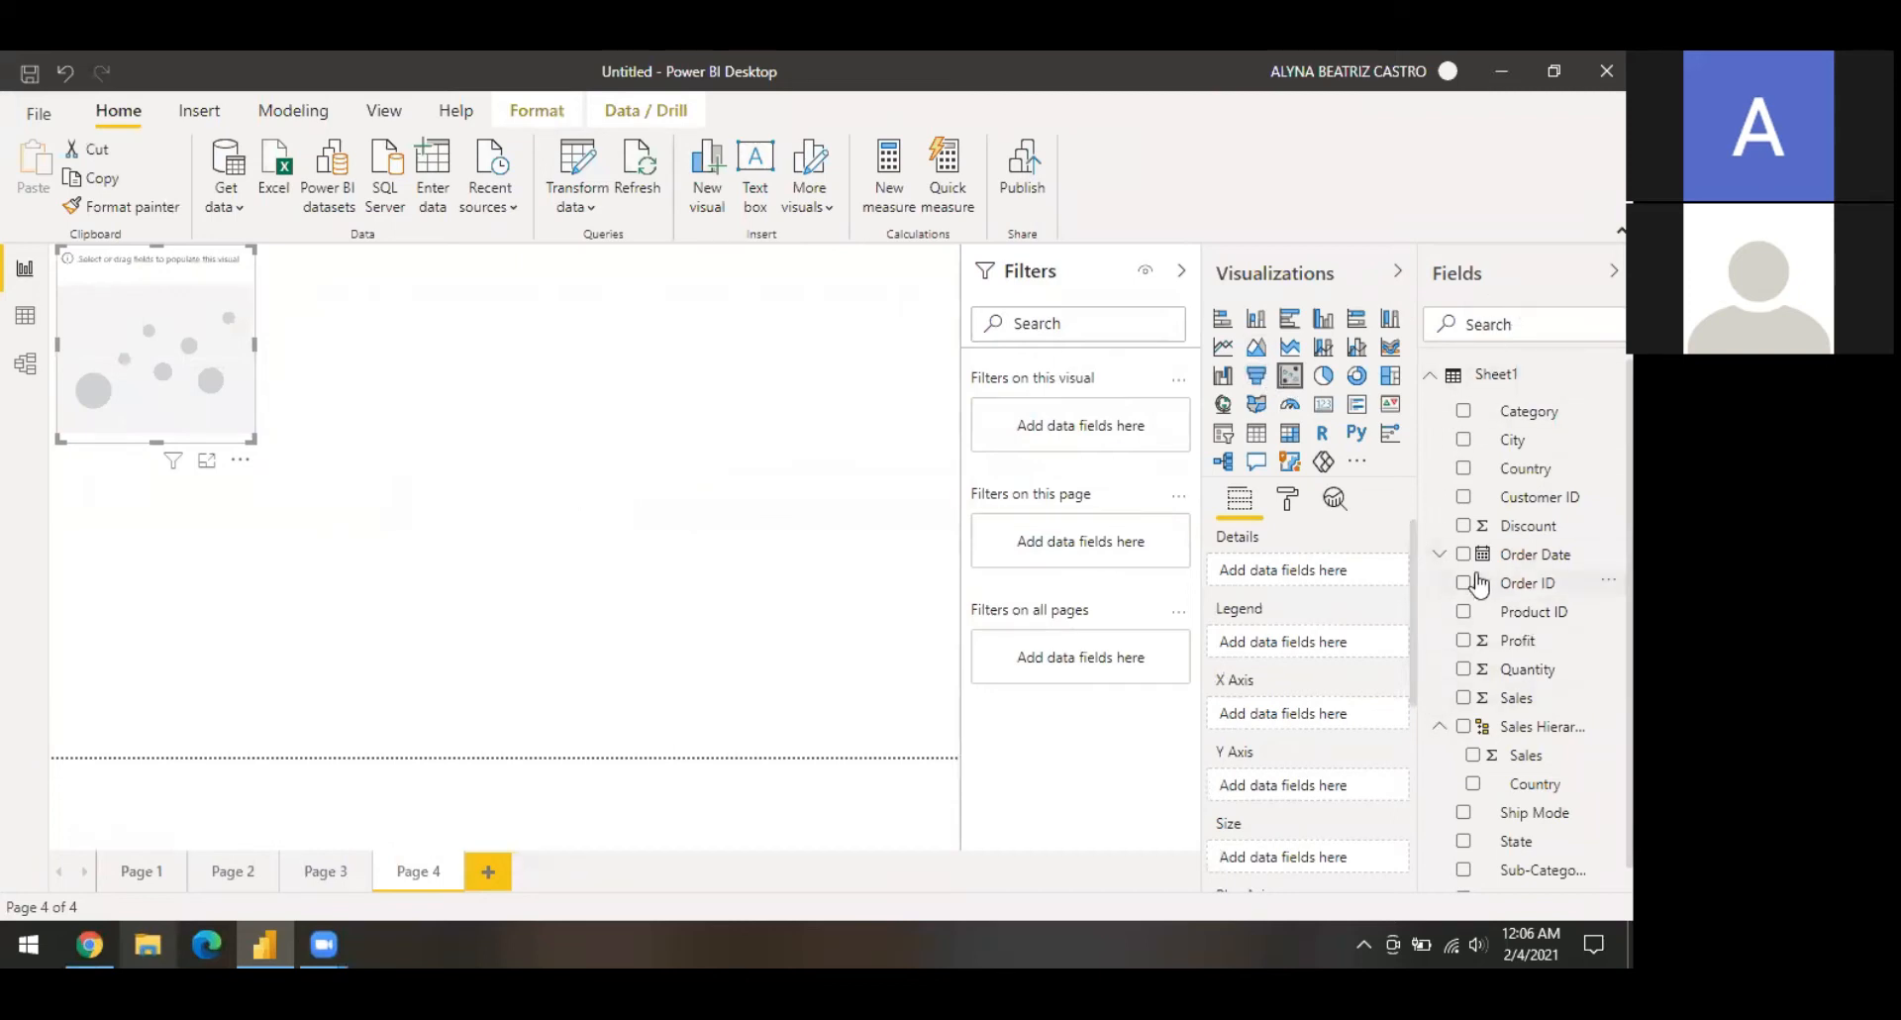
pyautogui.click(1466, 412)
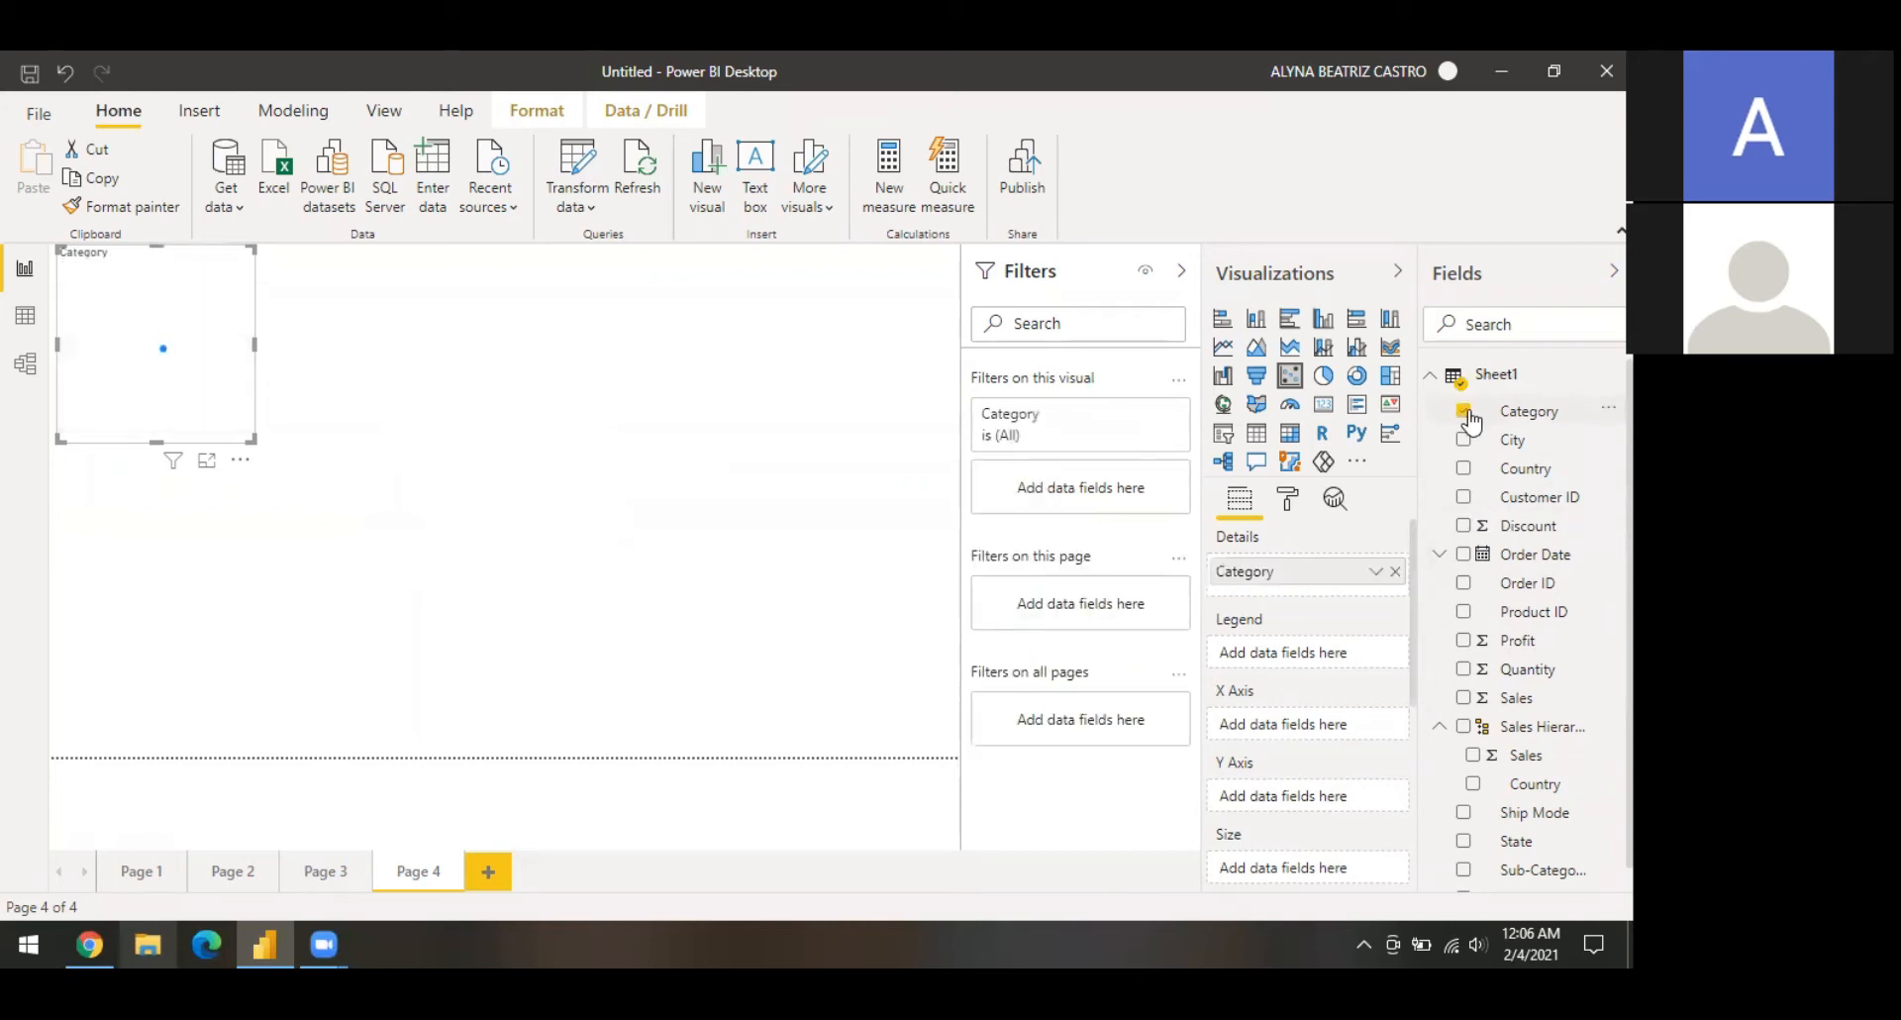
pyautogui.click(1464, 870)
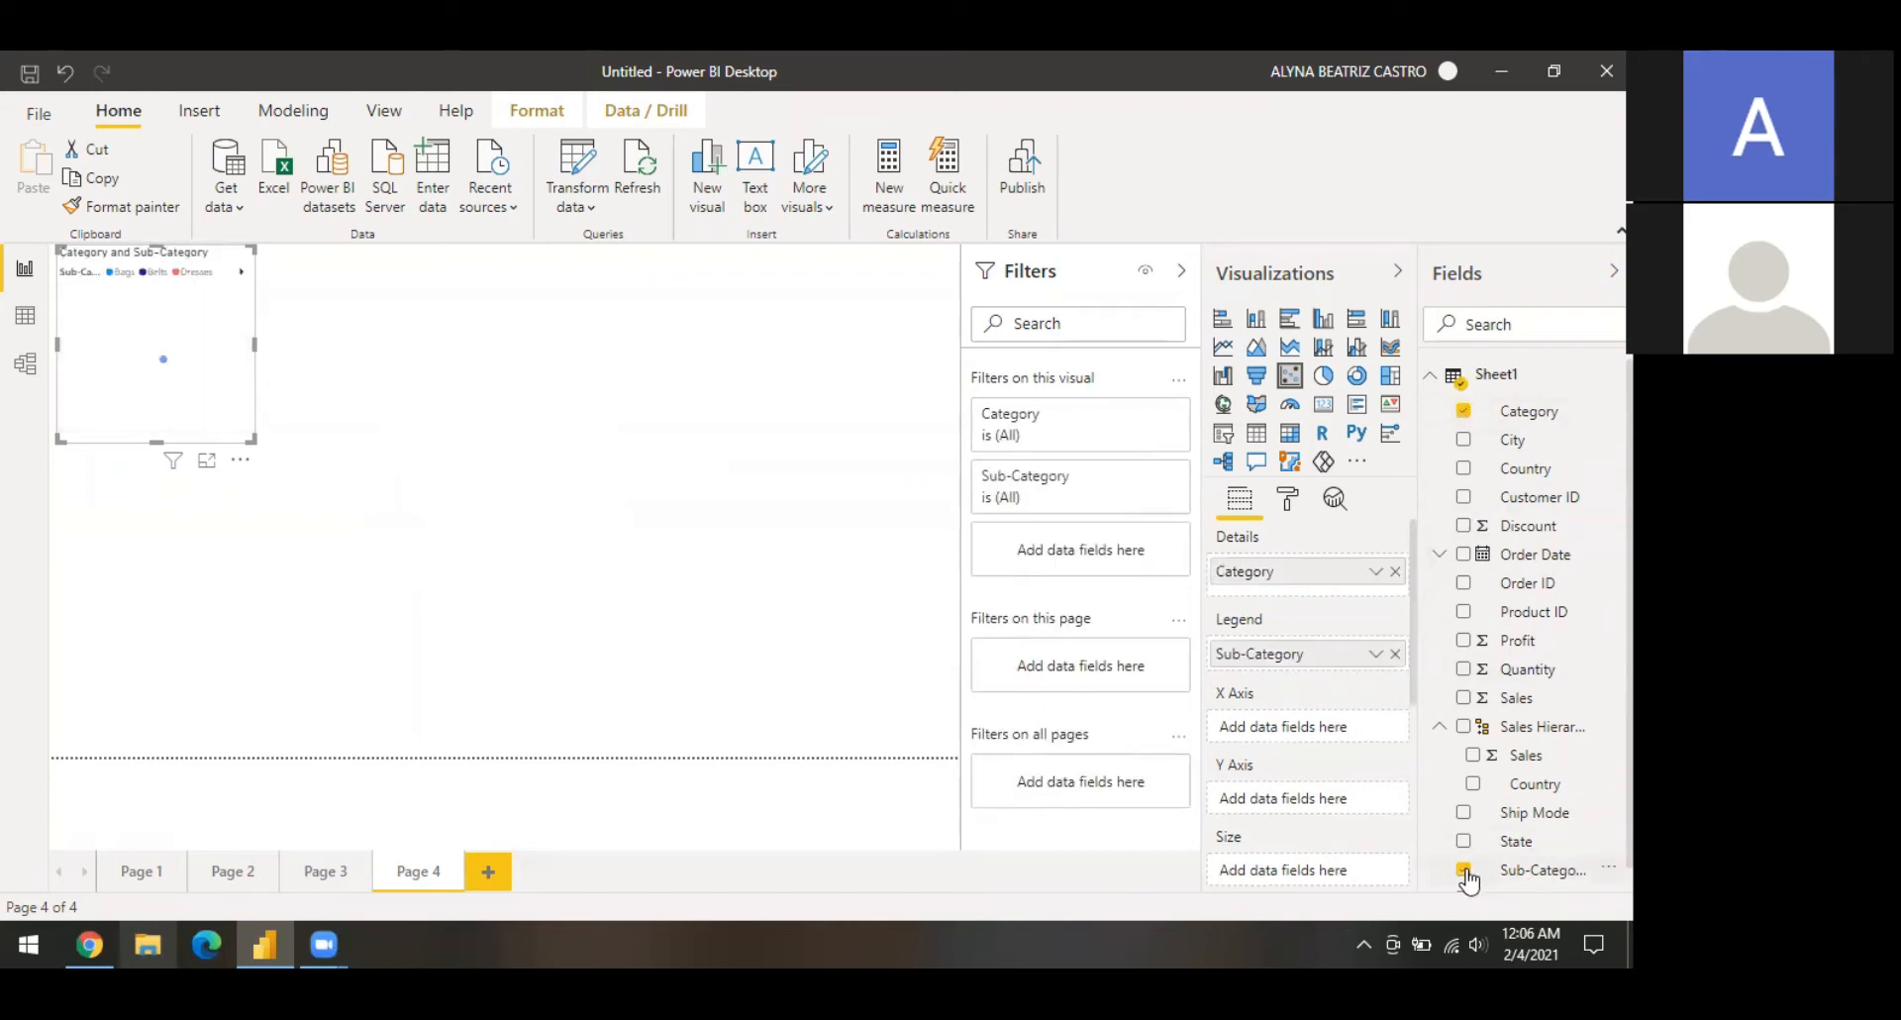
pyautogui.click(1464, 699)
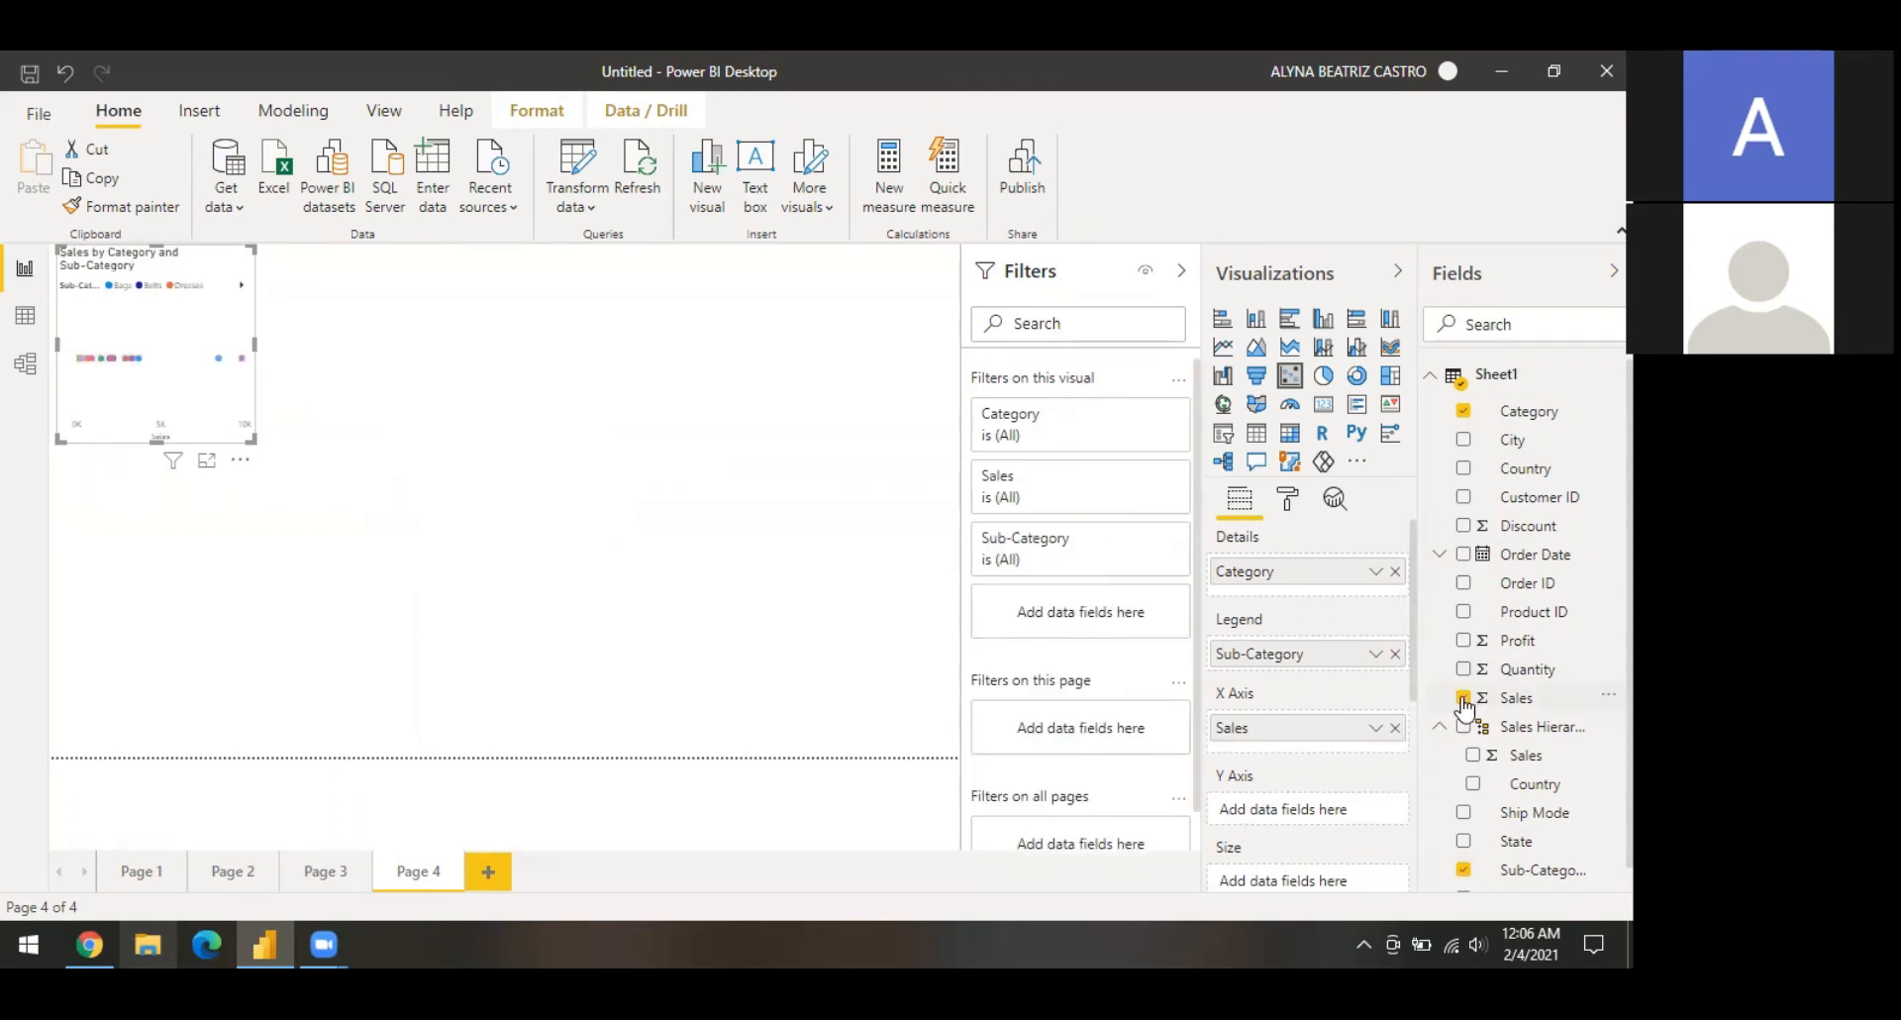
pyautogui.click(1465, 642)
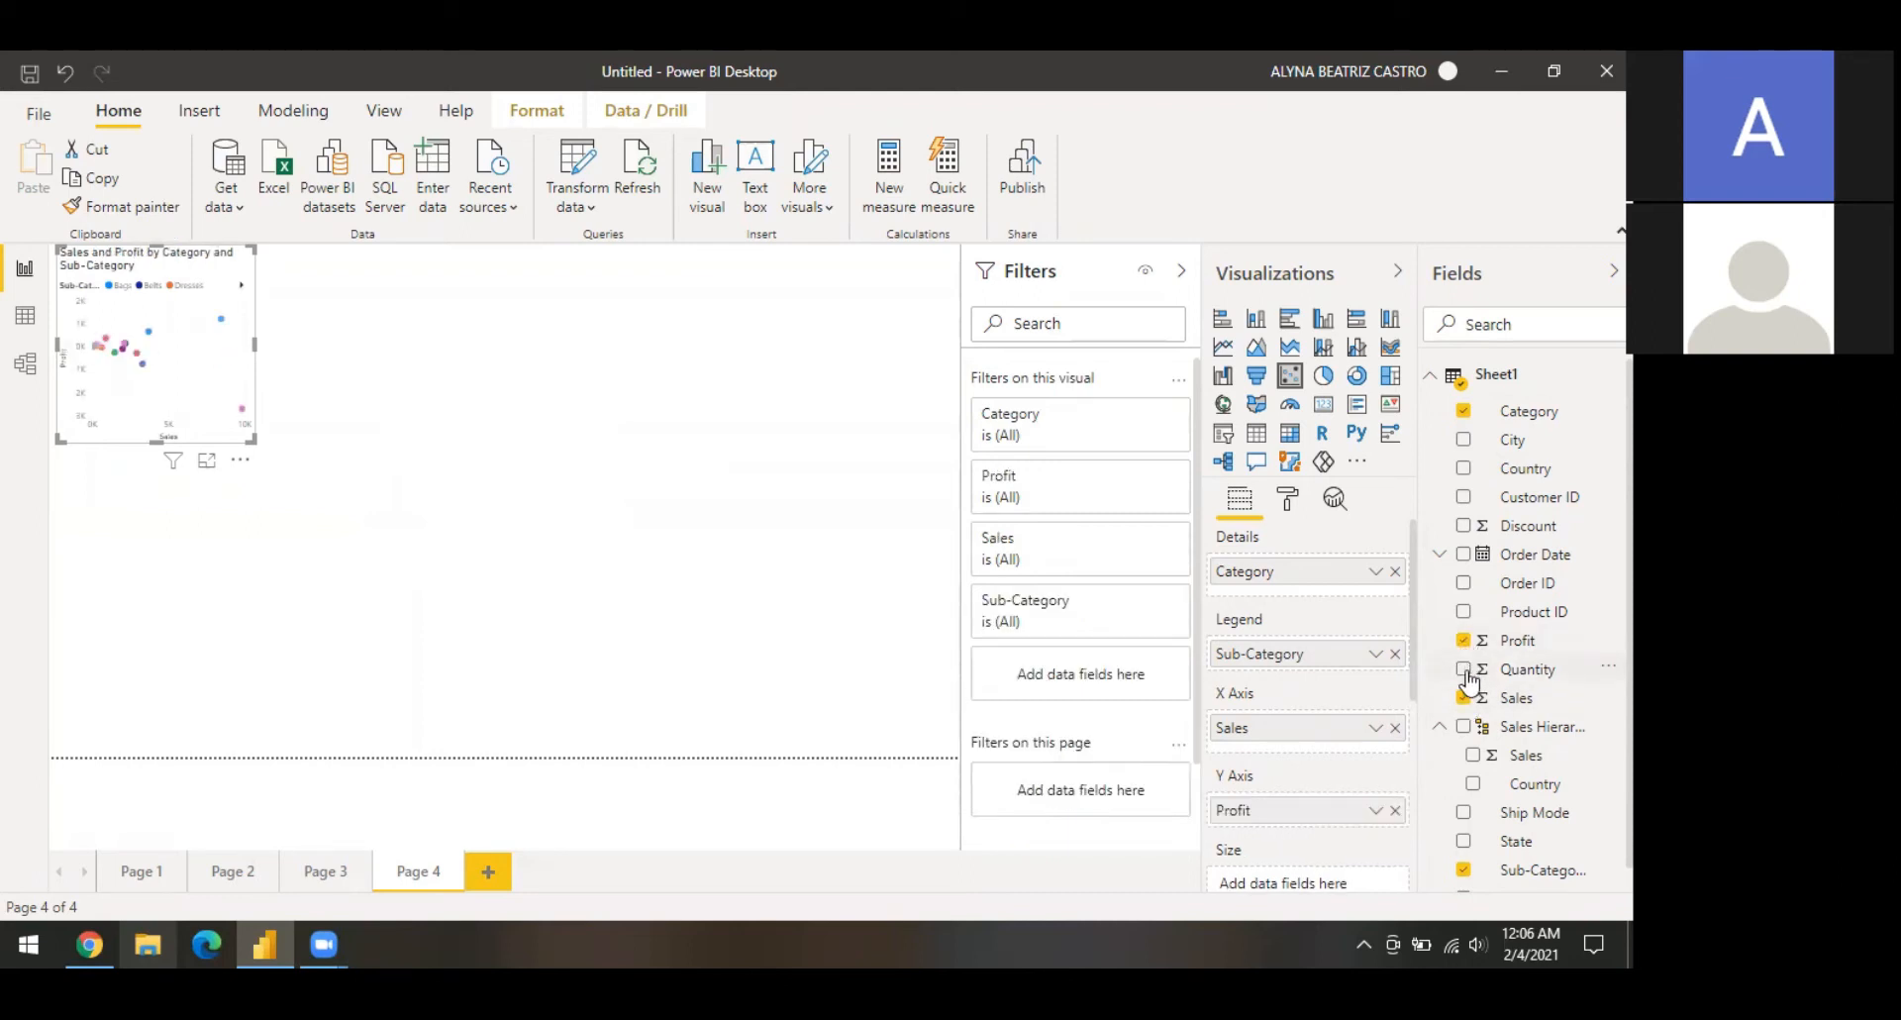
pyautogui.click(1465, 670)
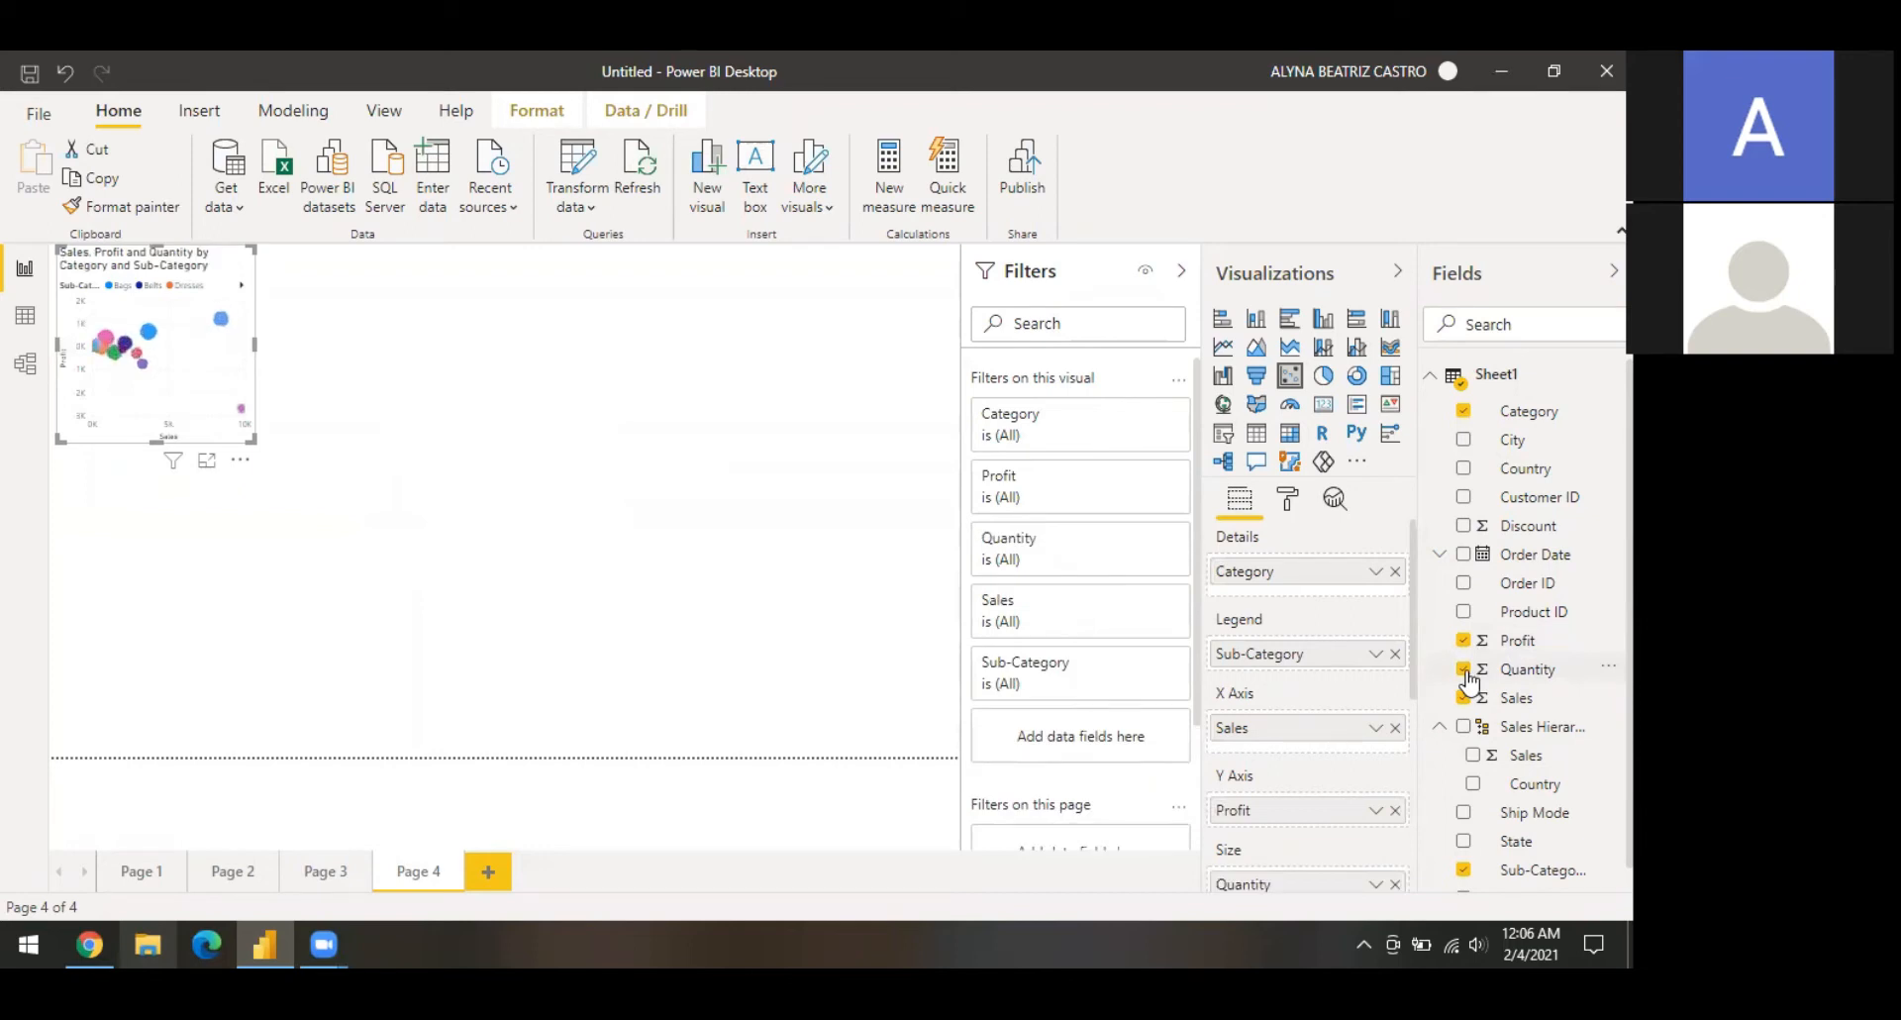
# Step: Enlarge the scatter chart across the page
pyautogui.click(1463, 468)
pyautogui.moveTo(262, 452); pyautogui.dragTo(921, 690)
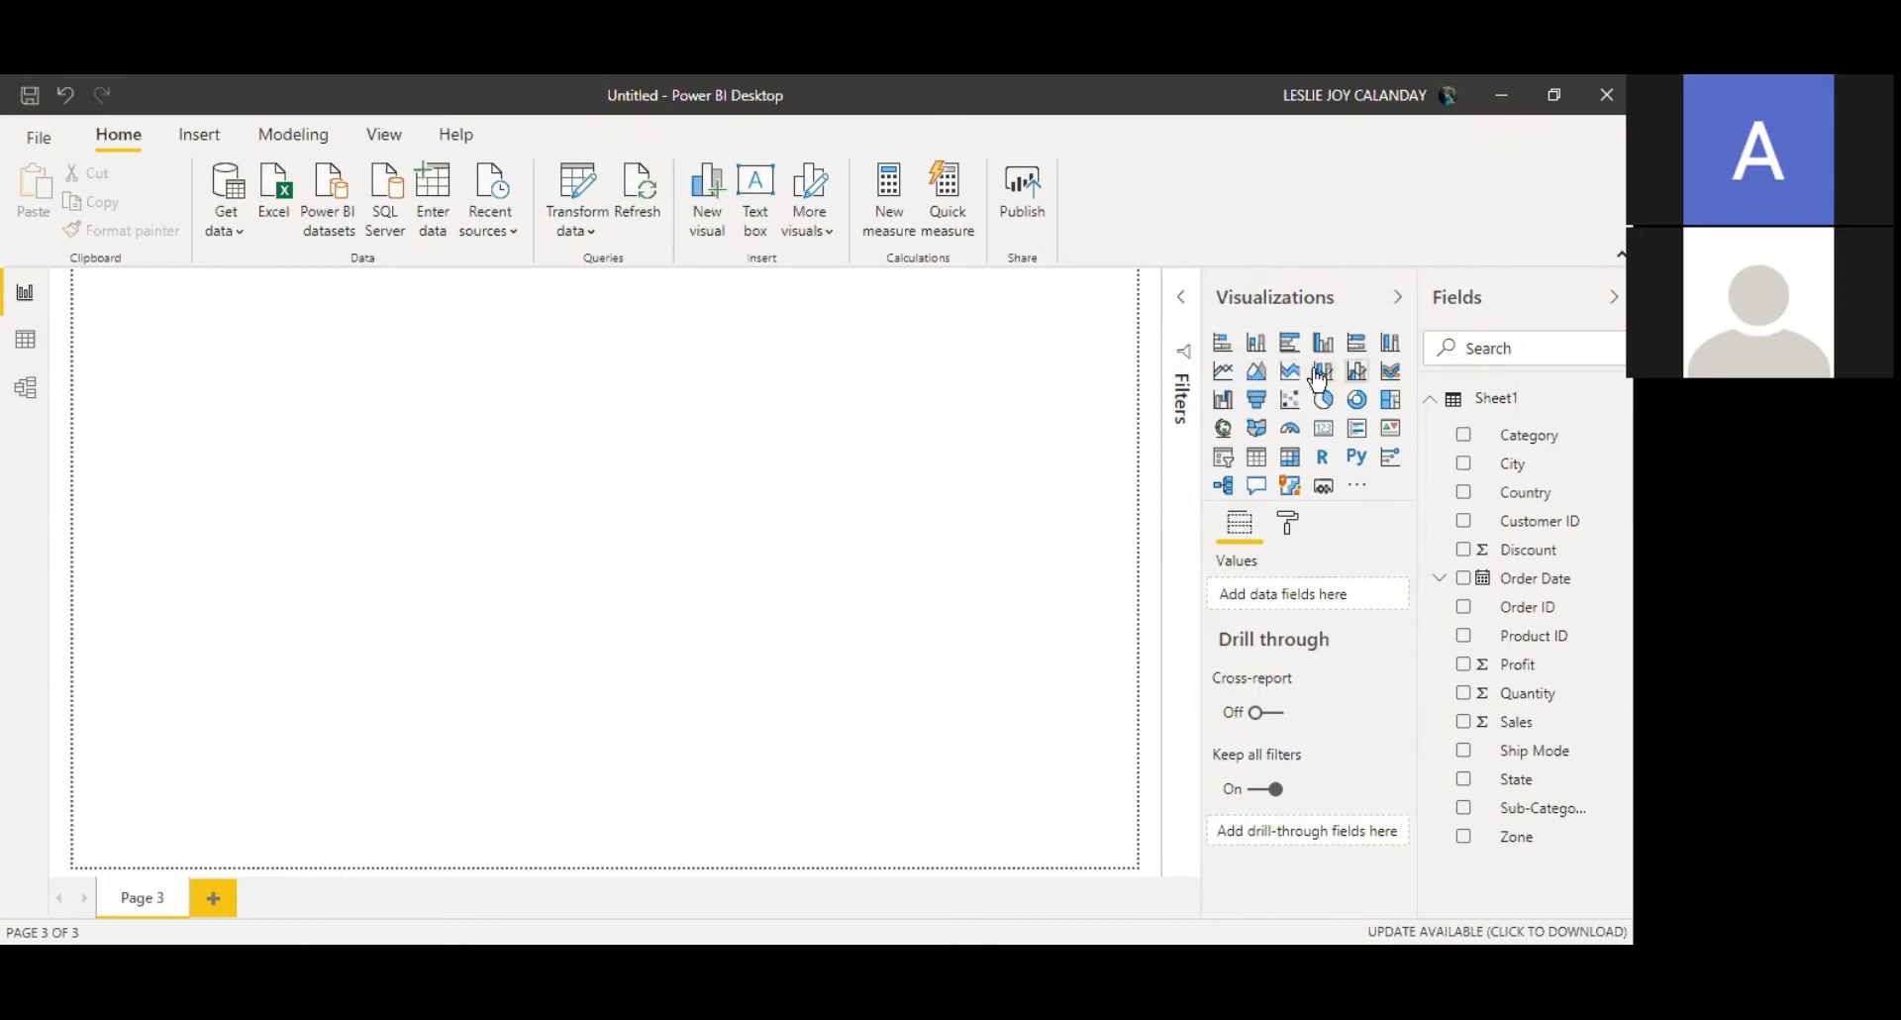
# Step: Insert a line and clustered column chart and stretch it to fill the page
pyautogui.click(1359, 374)
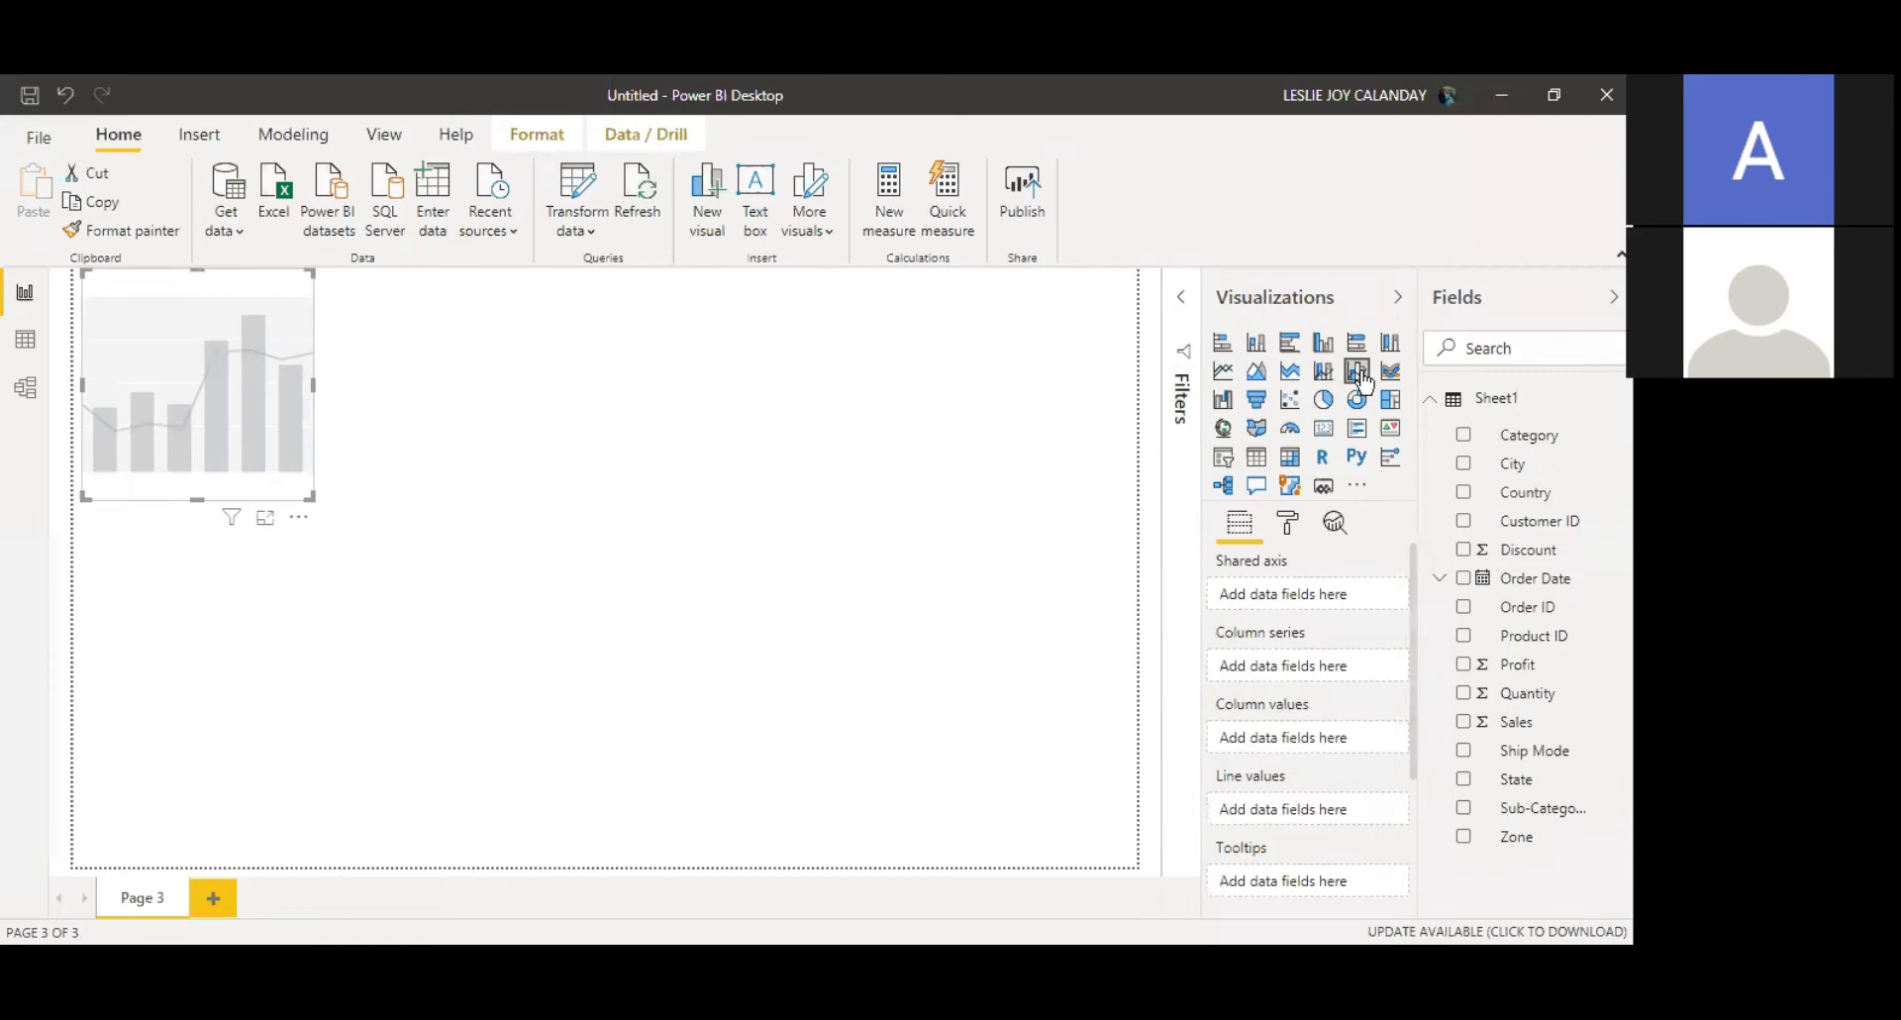
pyautogui.moveTo(312, 498); pyautogui.dragTo(1136, 866)
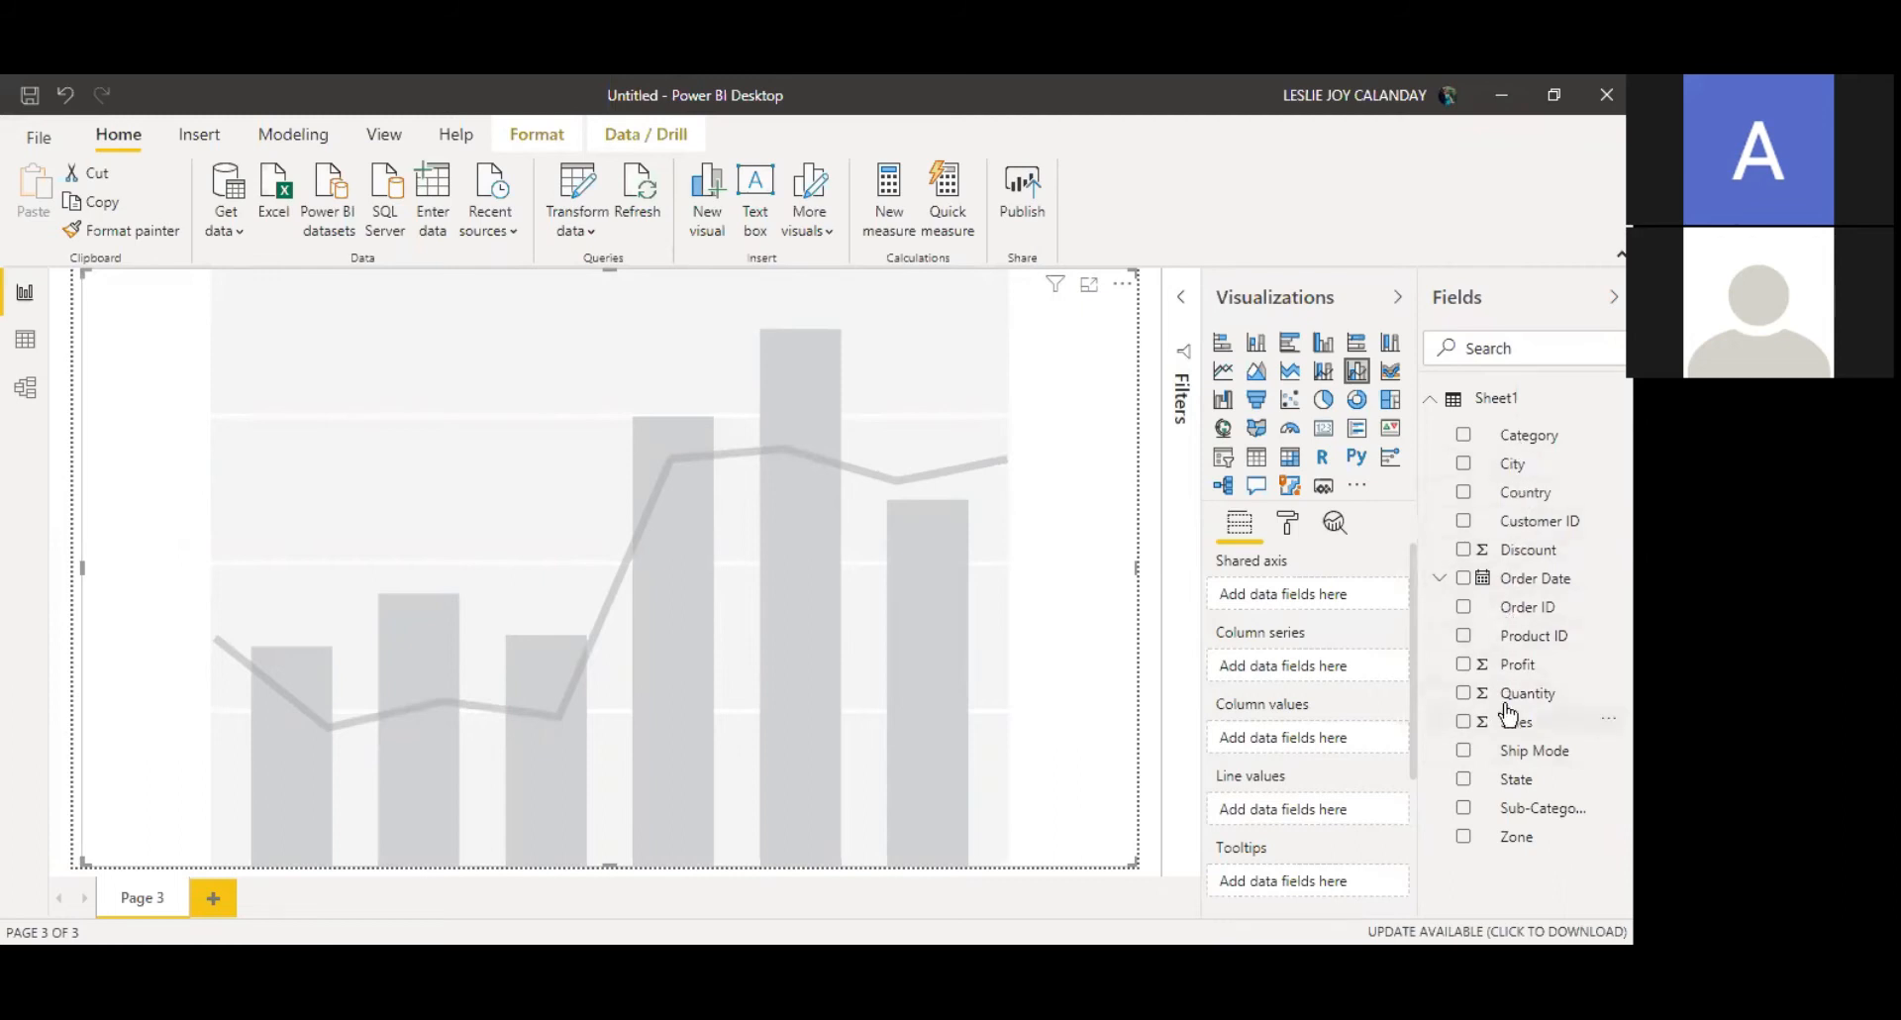
# Step: Assign State to the shared axis, Category to column series, Sales to column values and Profit to line values
pyautogui.moveTo(1506, 777); pyautogui.dragTo(1264, 592)
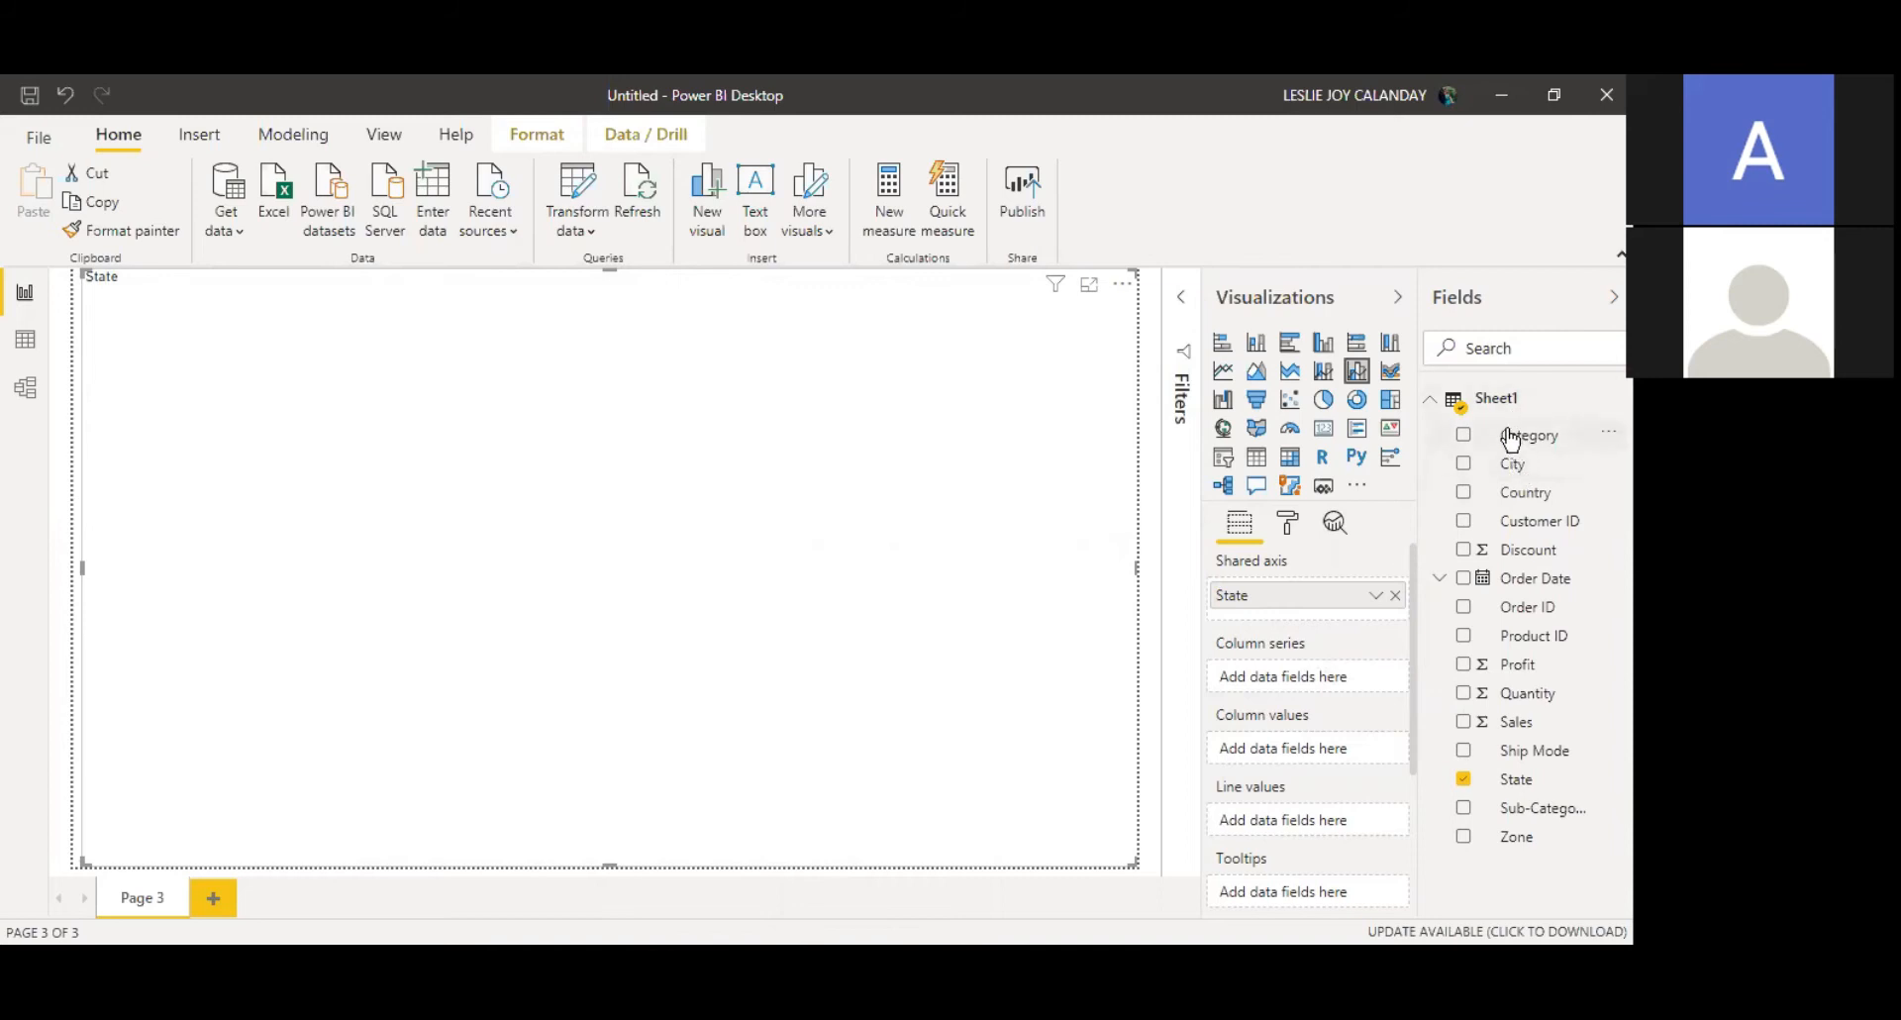
pyautogui.moveTo(1513, 440); pyautogui.dragTo(1303, 690)
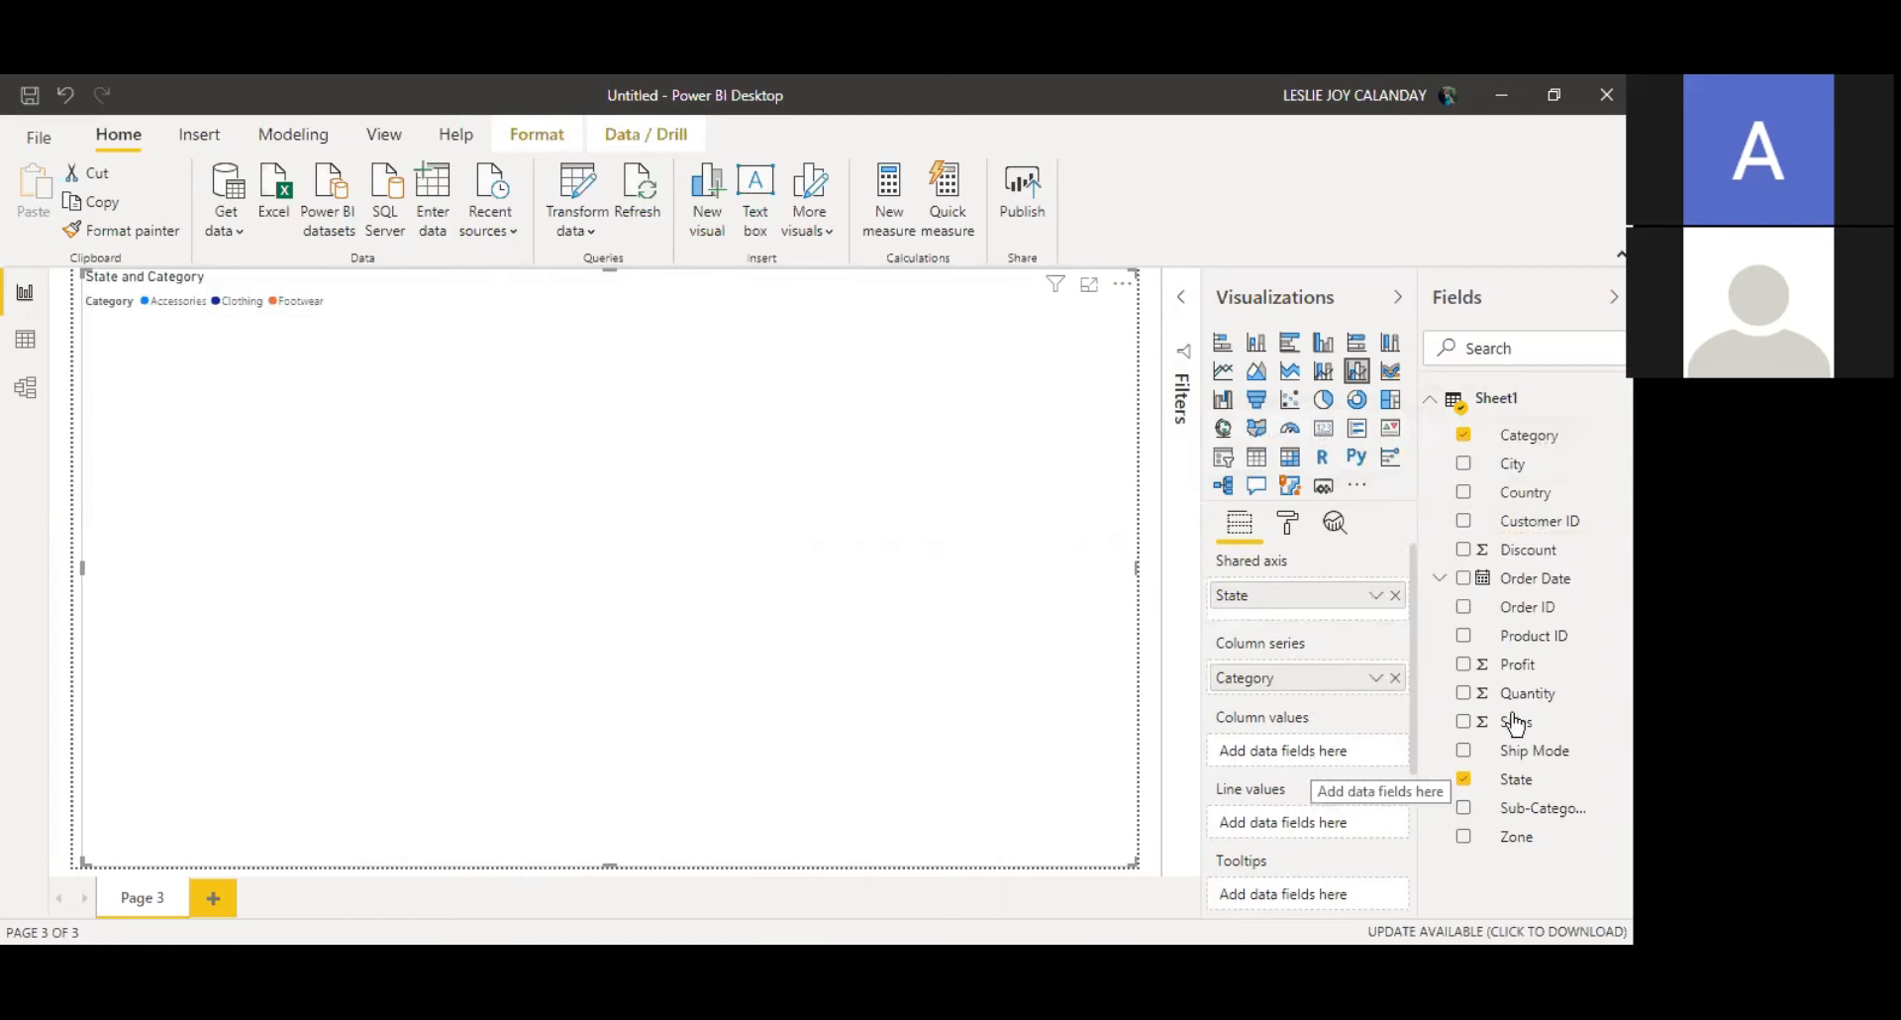
pyautogui.moveTo(1522, 726); pyautogui.dragTo(1297, 753)
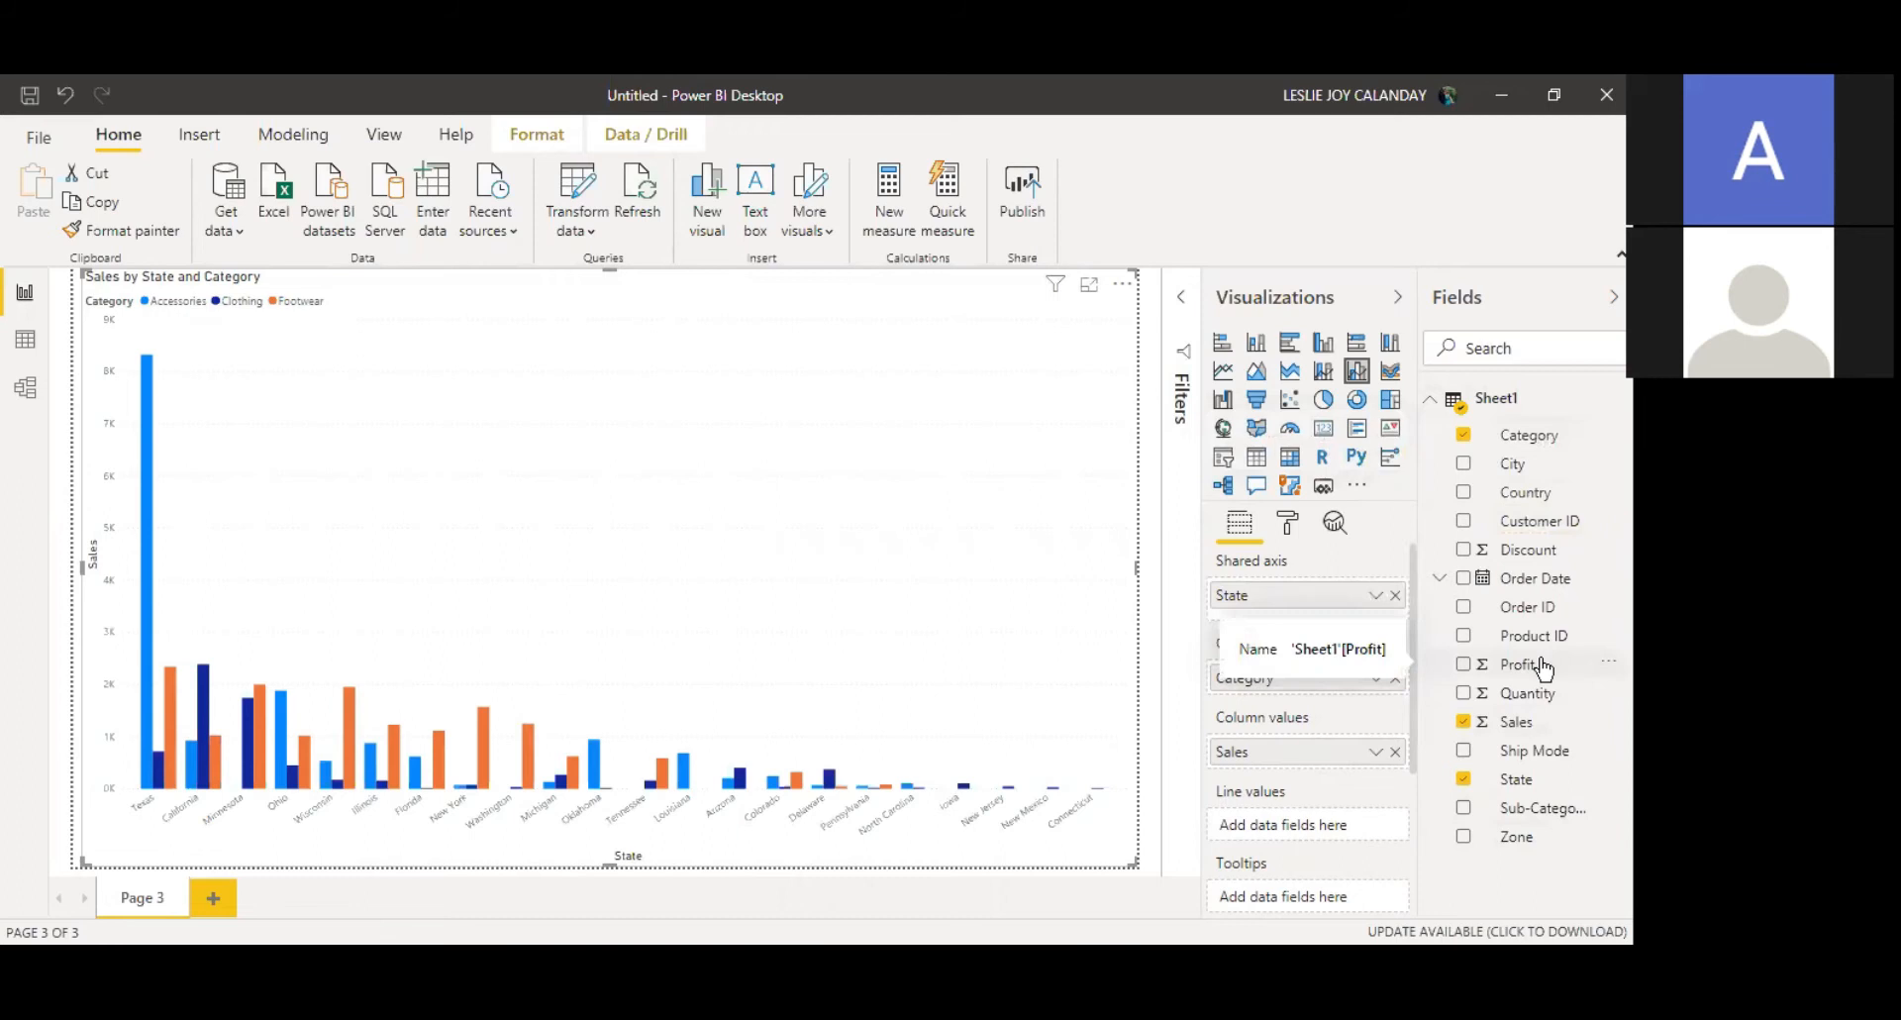
pyautogui.moveTo(1542, 669); pyautogui.dragTo(1301, 828)
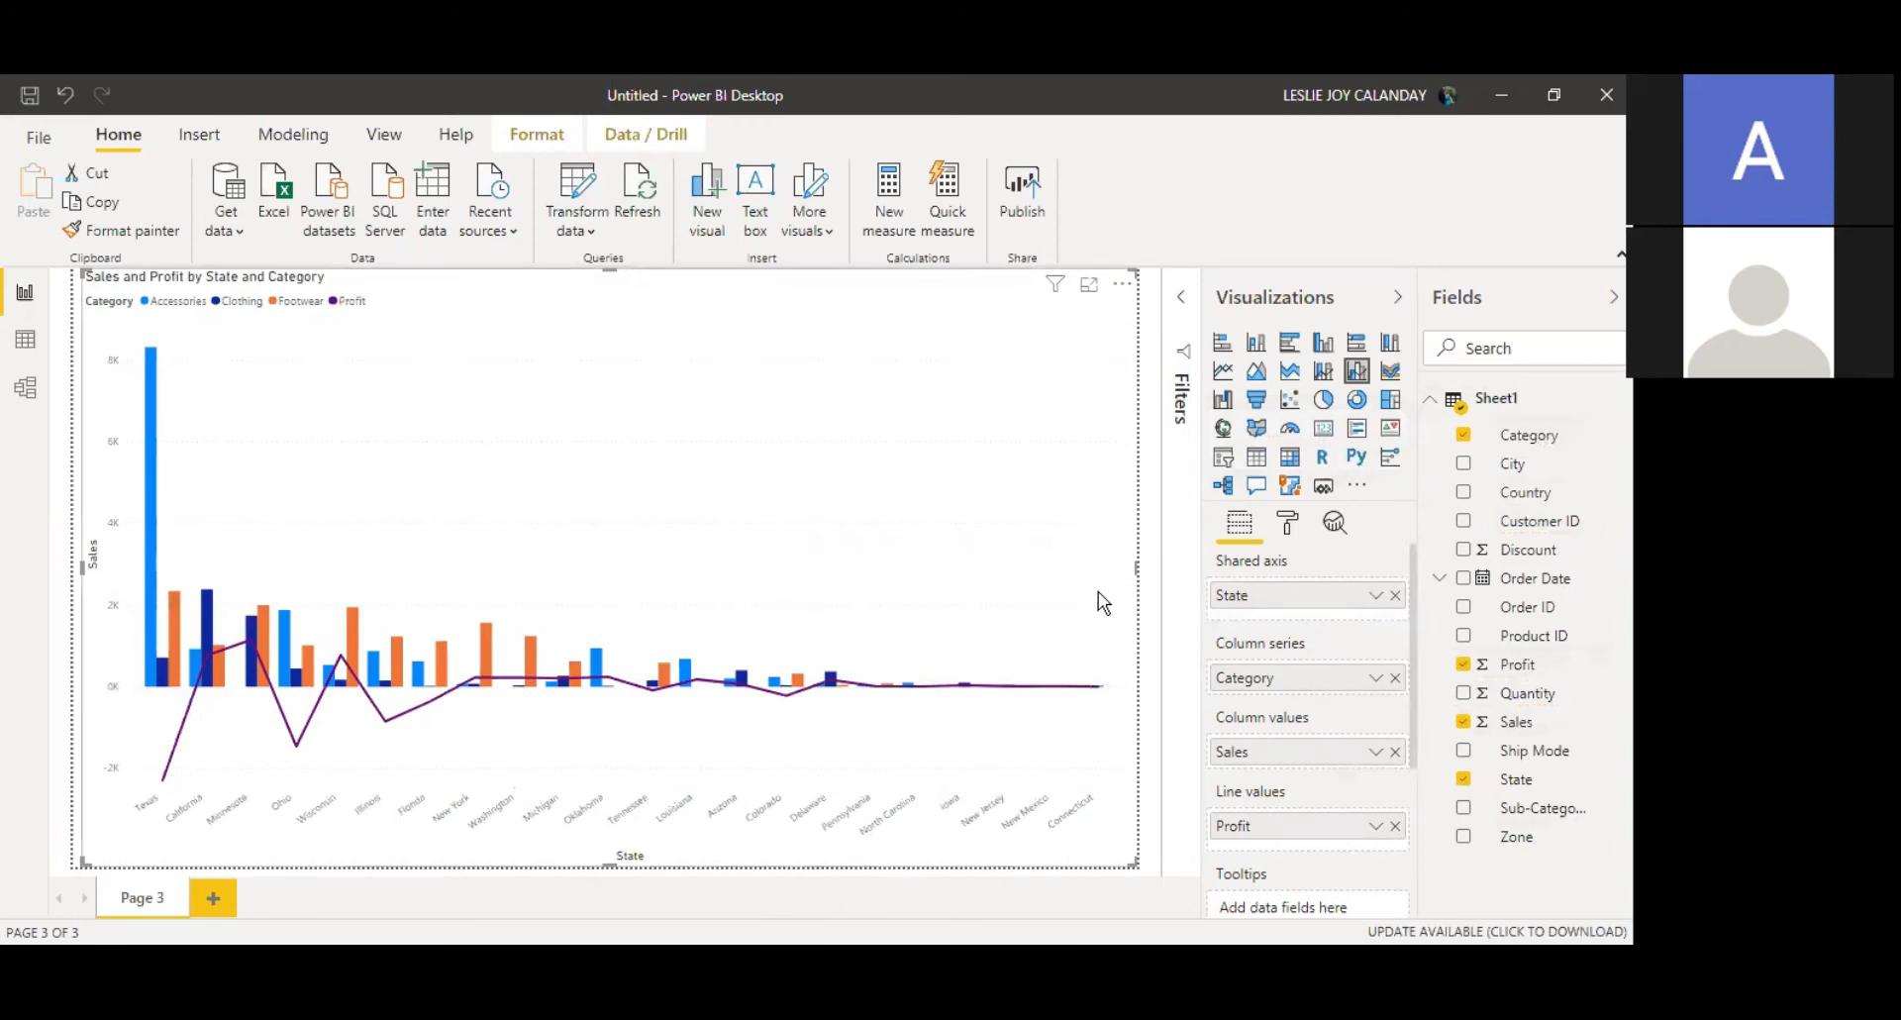
# Step: Open the combo chart's format settings and browse to its data colors section
pyautogui.click(1146, 567)
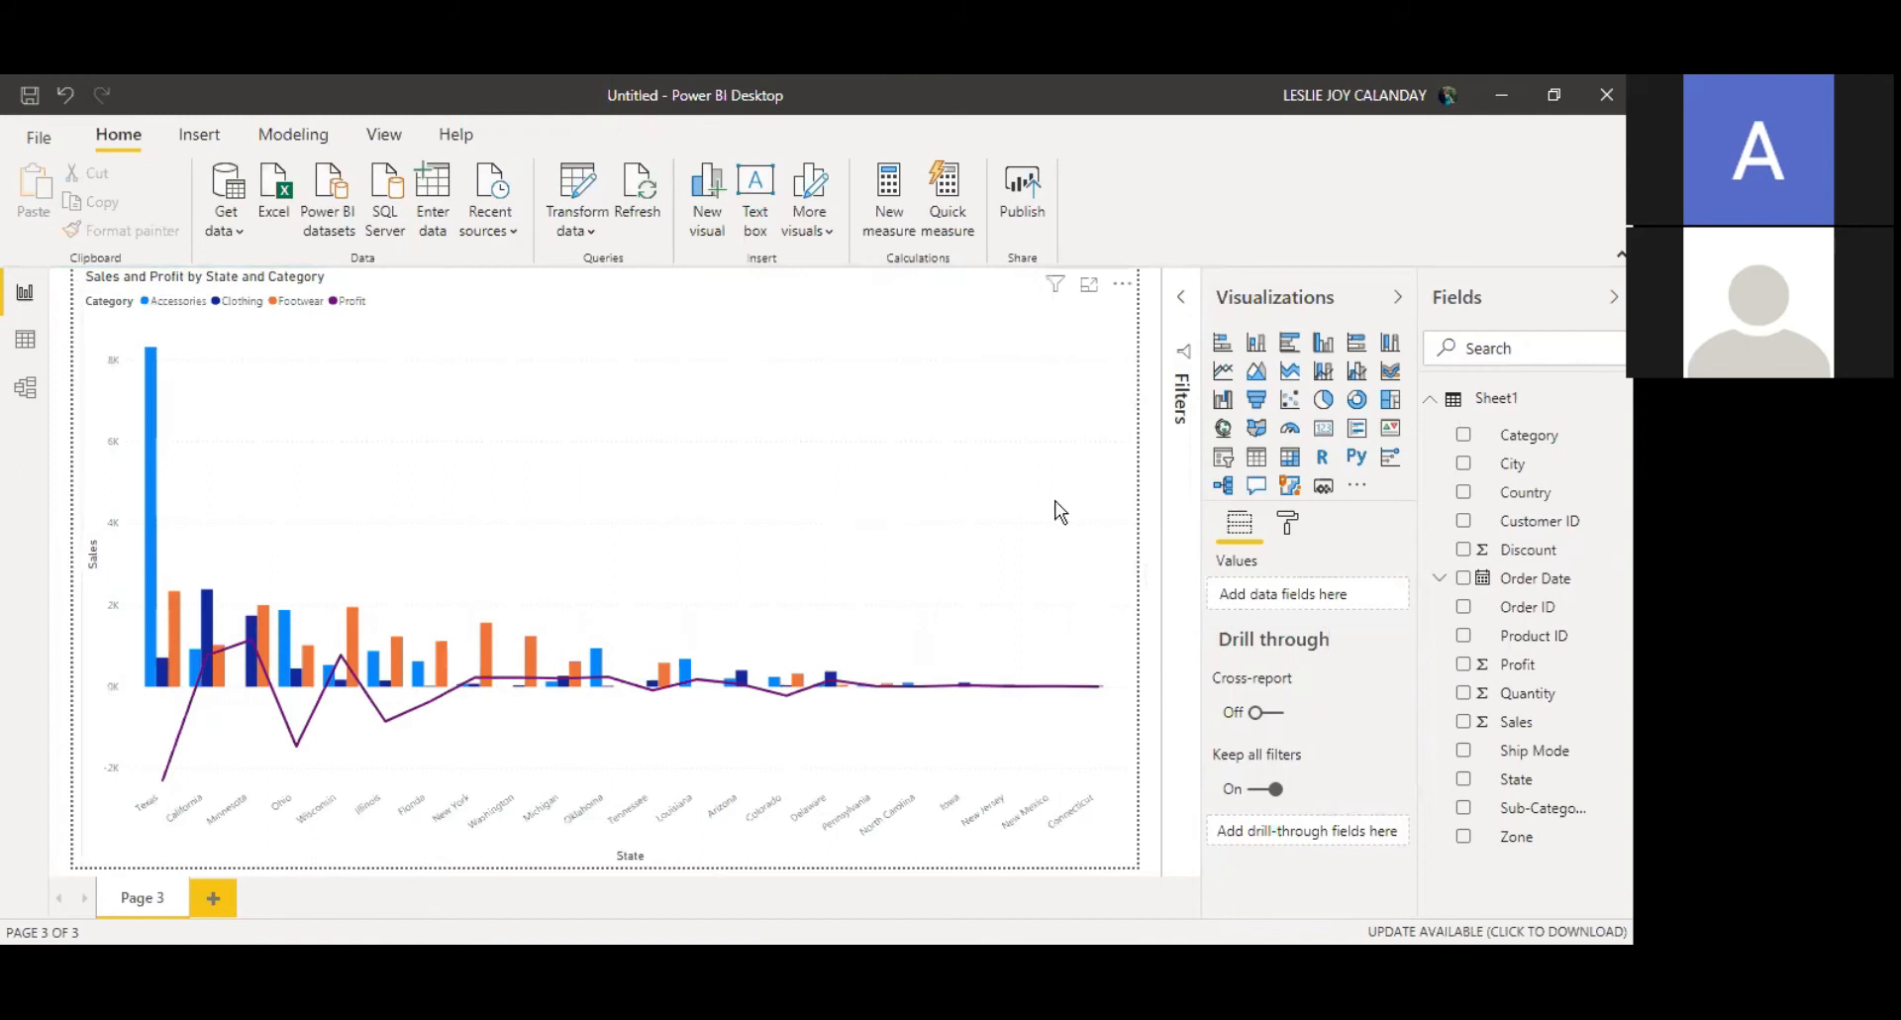
pyautogui.click(1287, 523)
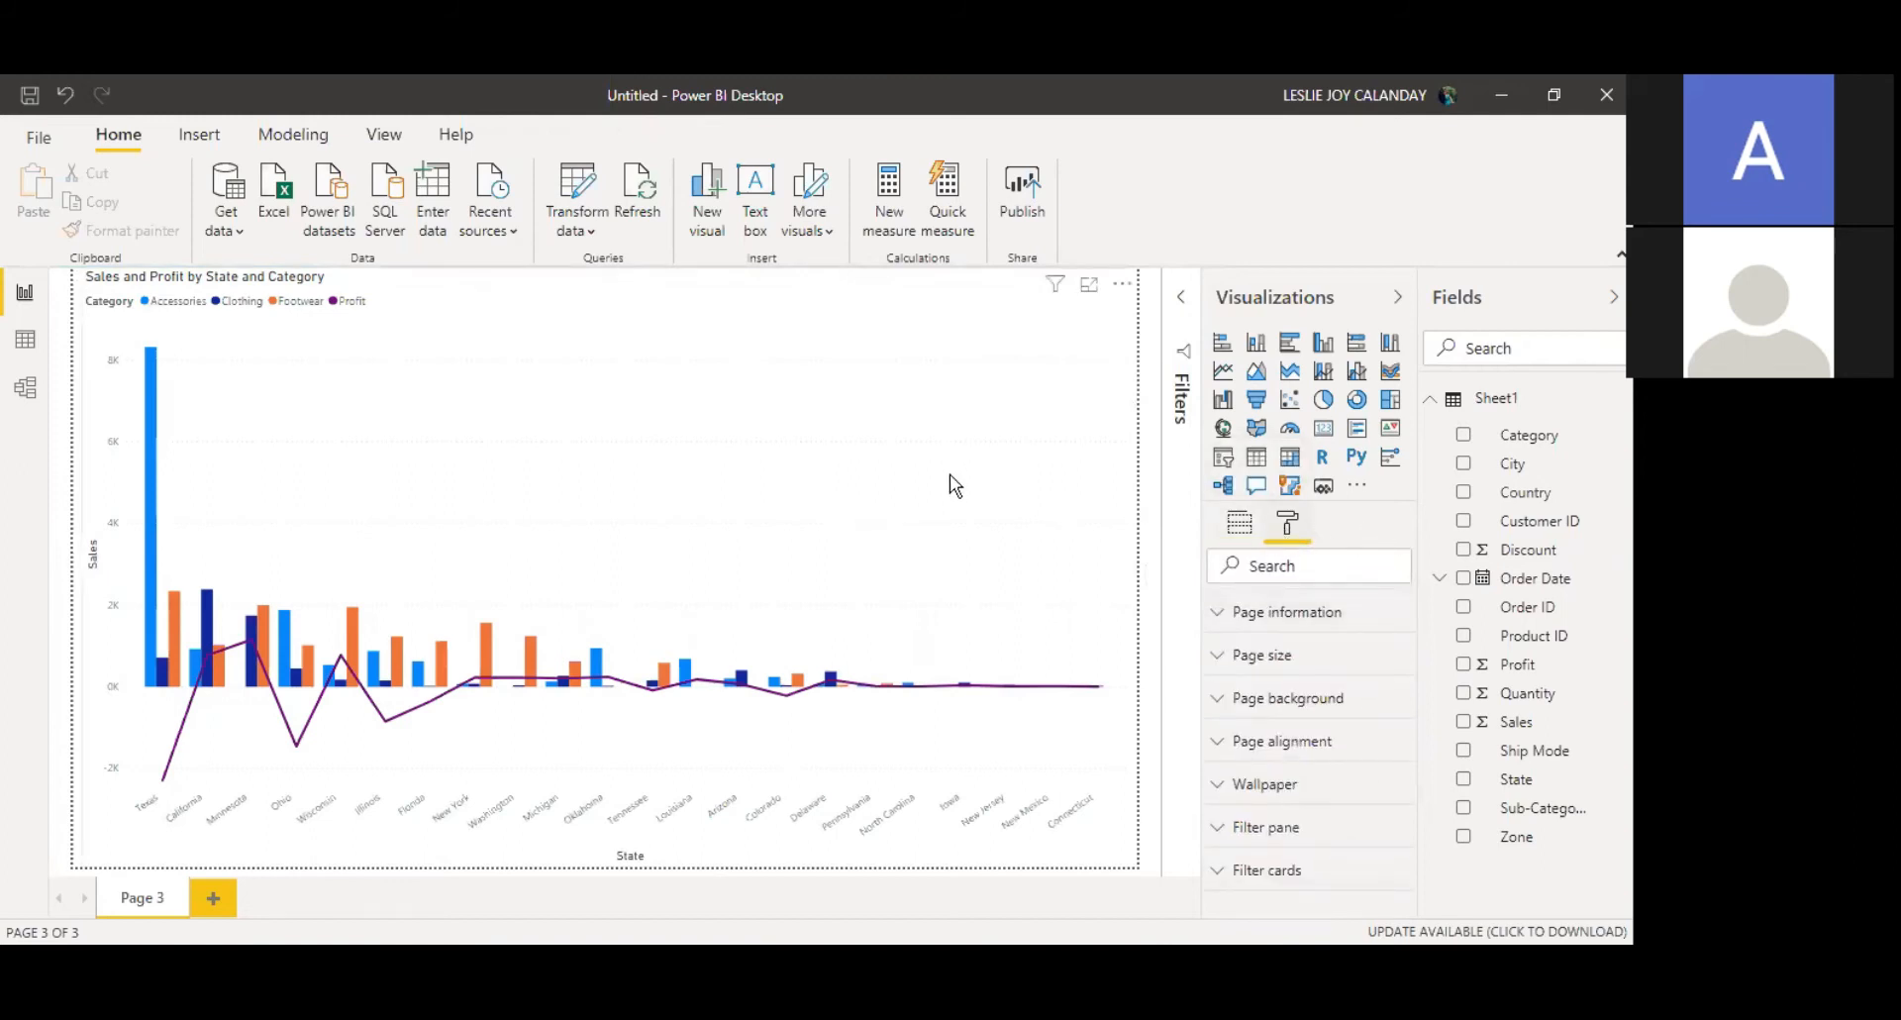
pyautogui.click(1290, 524)
pyautogui.click(1360, 615)
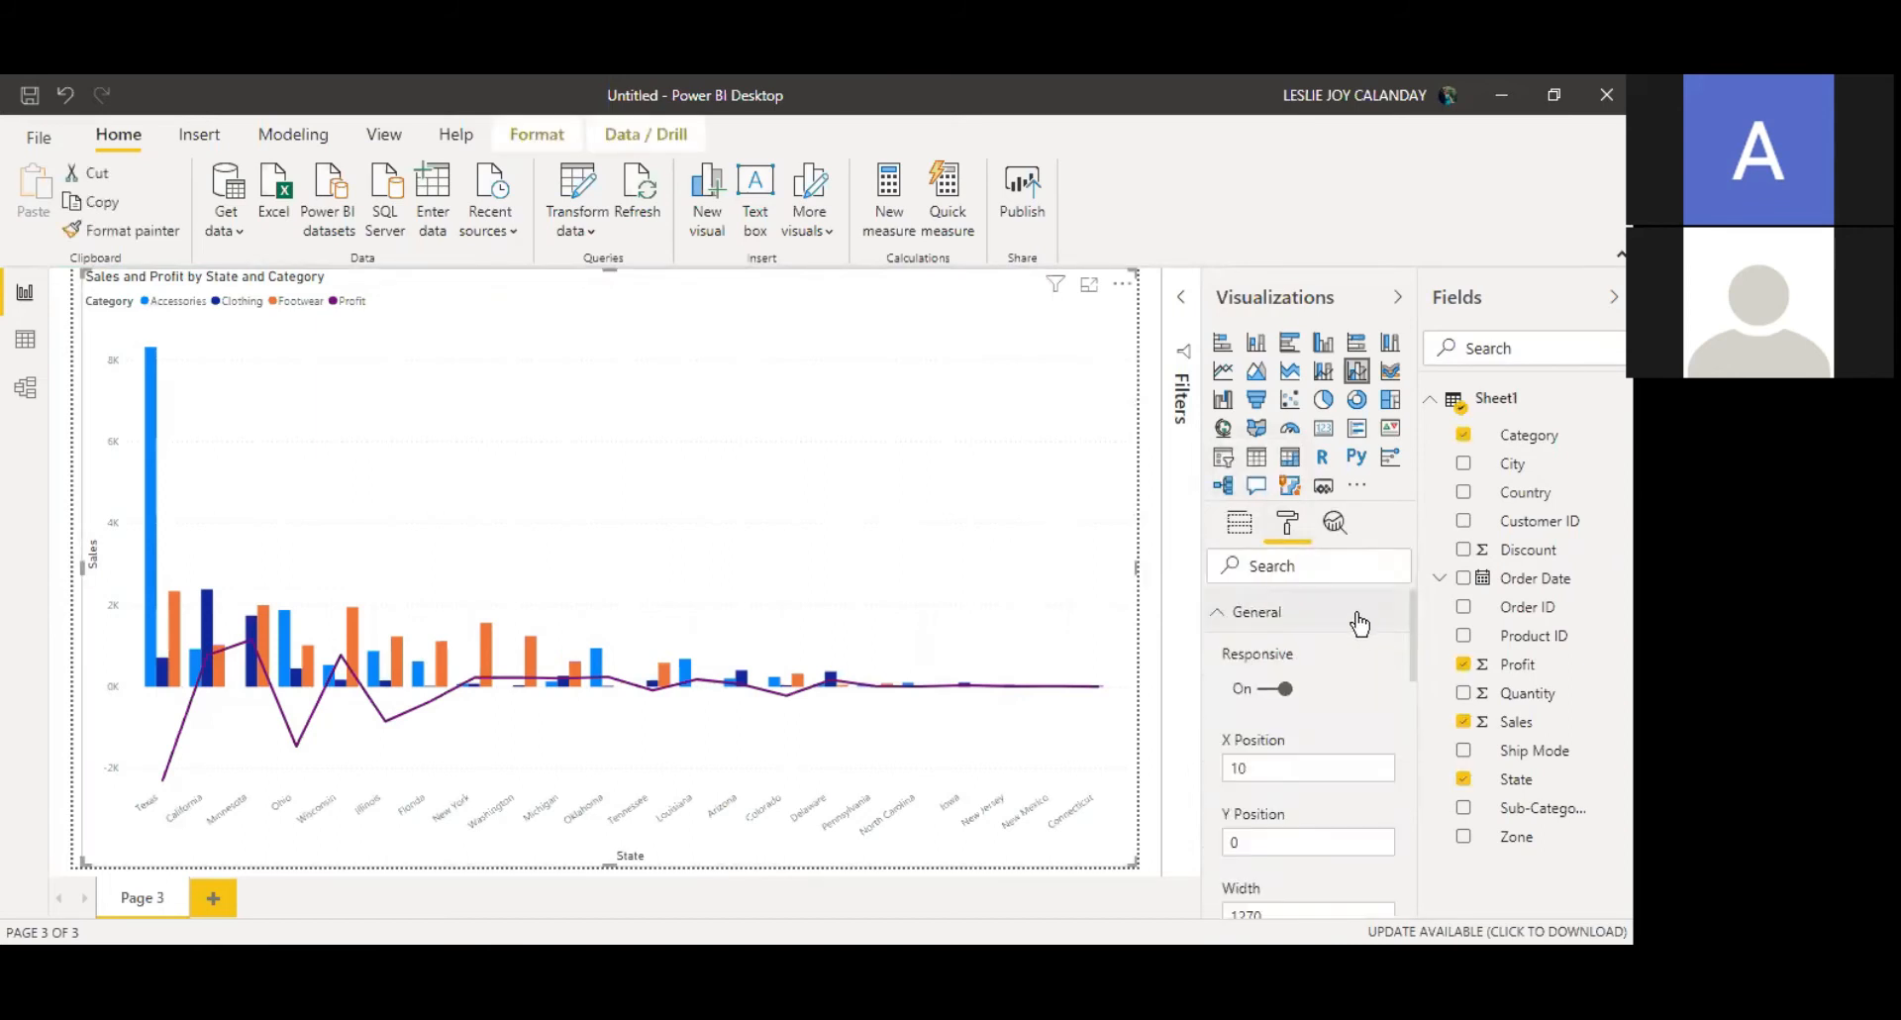
pyautogui.moveTo(1414, 646); pyautogui.dragTo(1410, 824)
pyautogui.click(1291, 737)
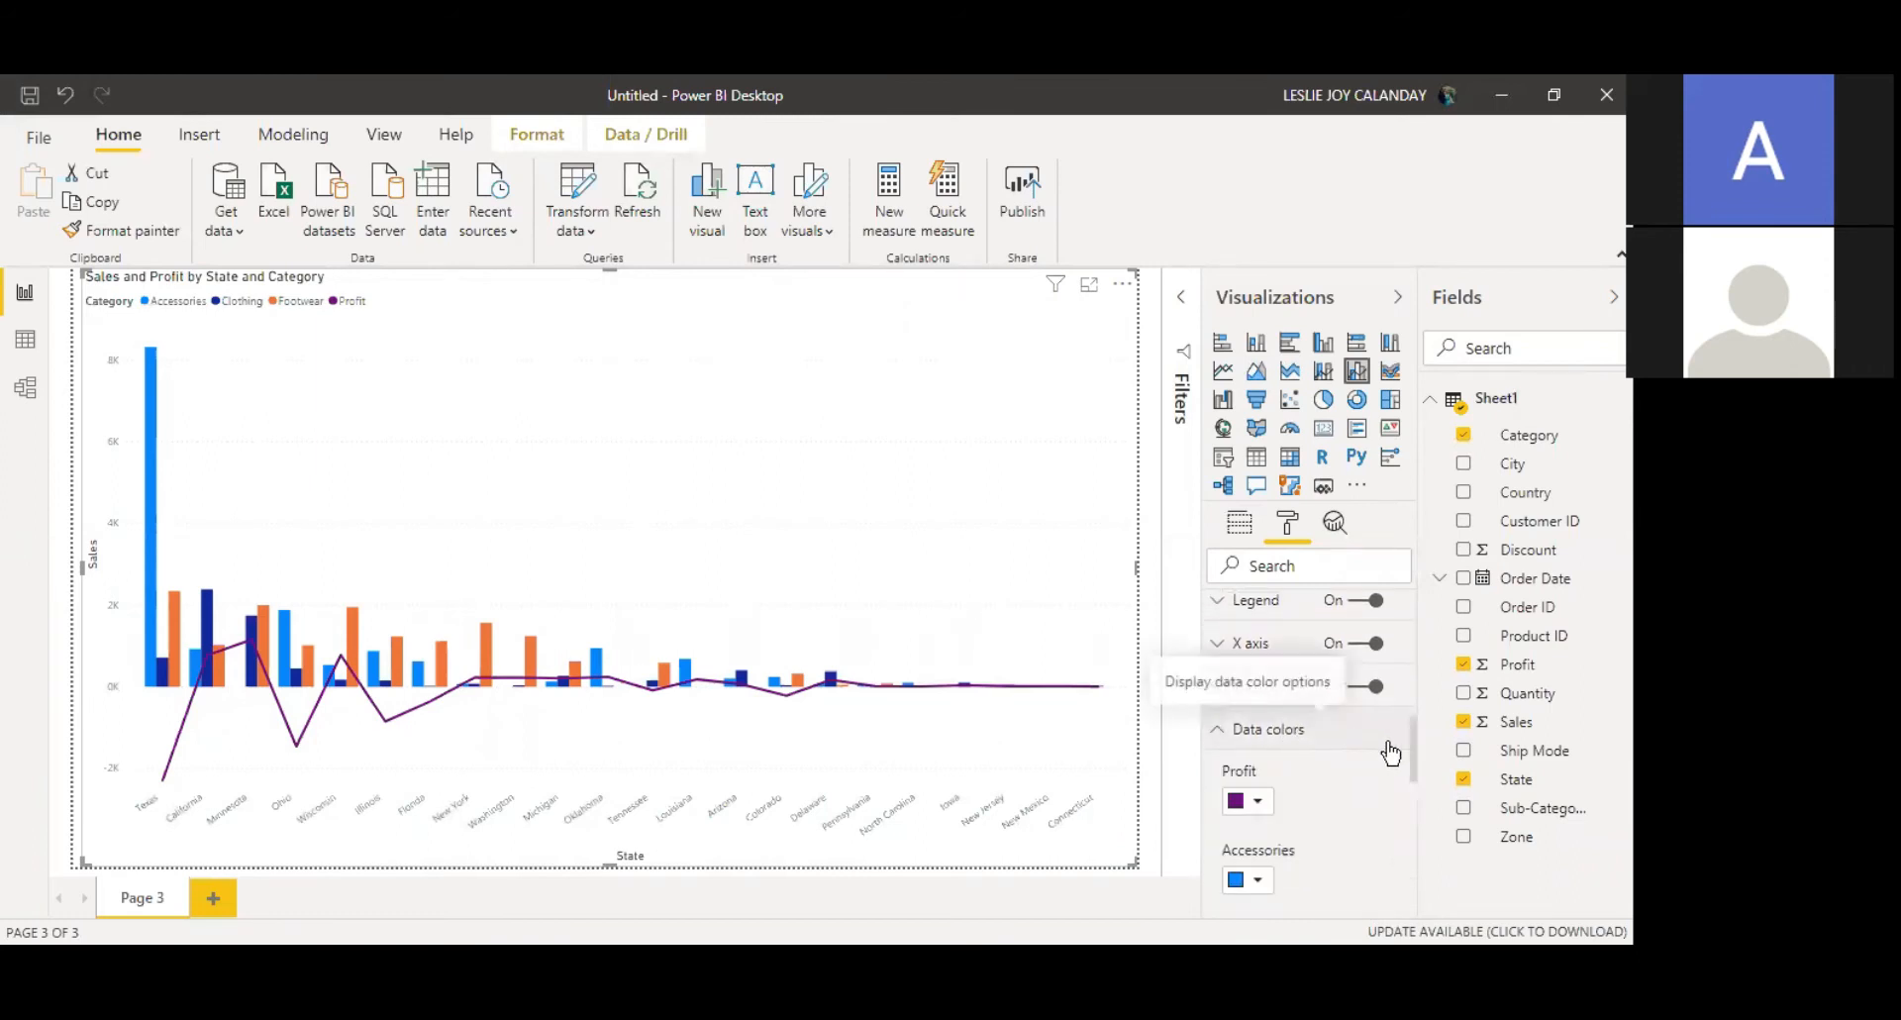
pyautogui.moveTo(1414, 747); pyautogui.dragTo(1410, 775)
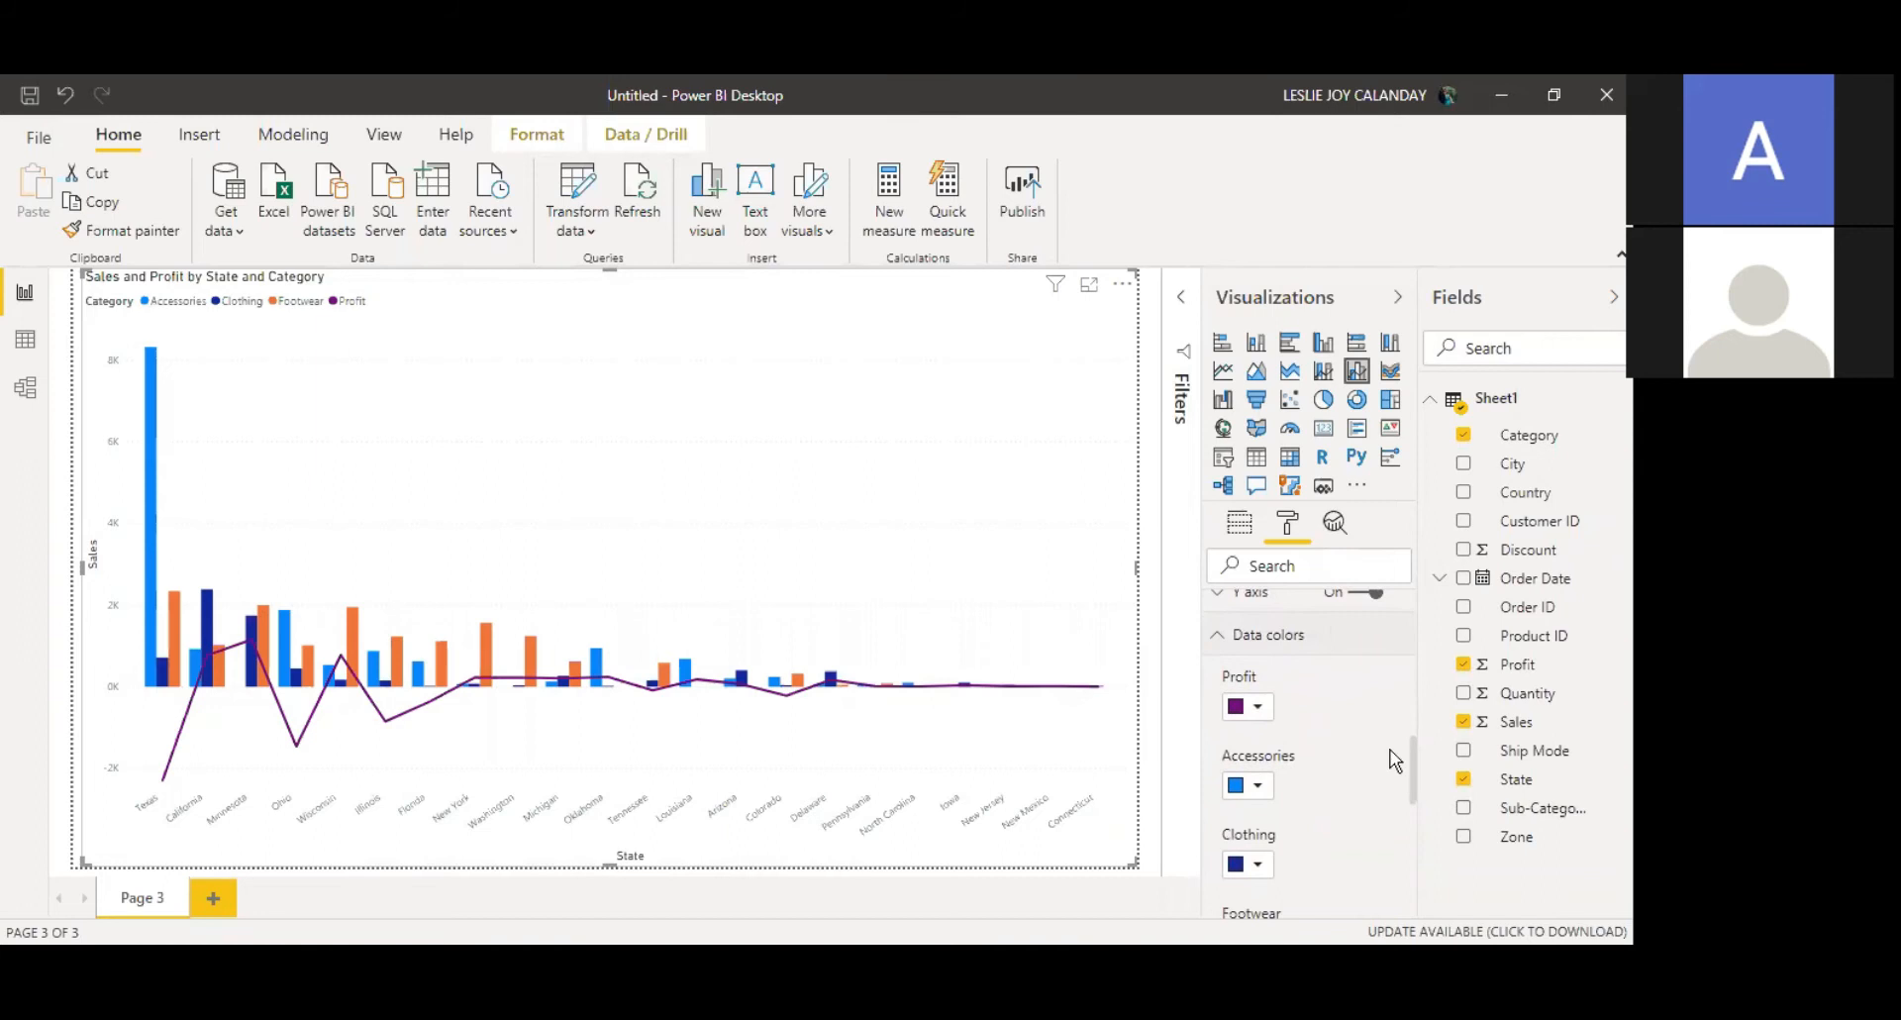
pyautogui.moveTo(1411, 770); pyautogui.dragTo(1406, 615)
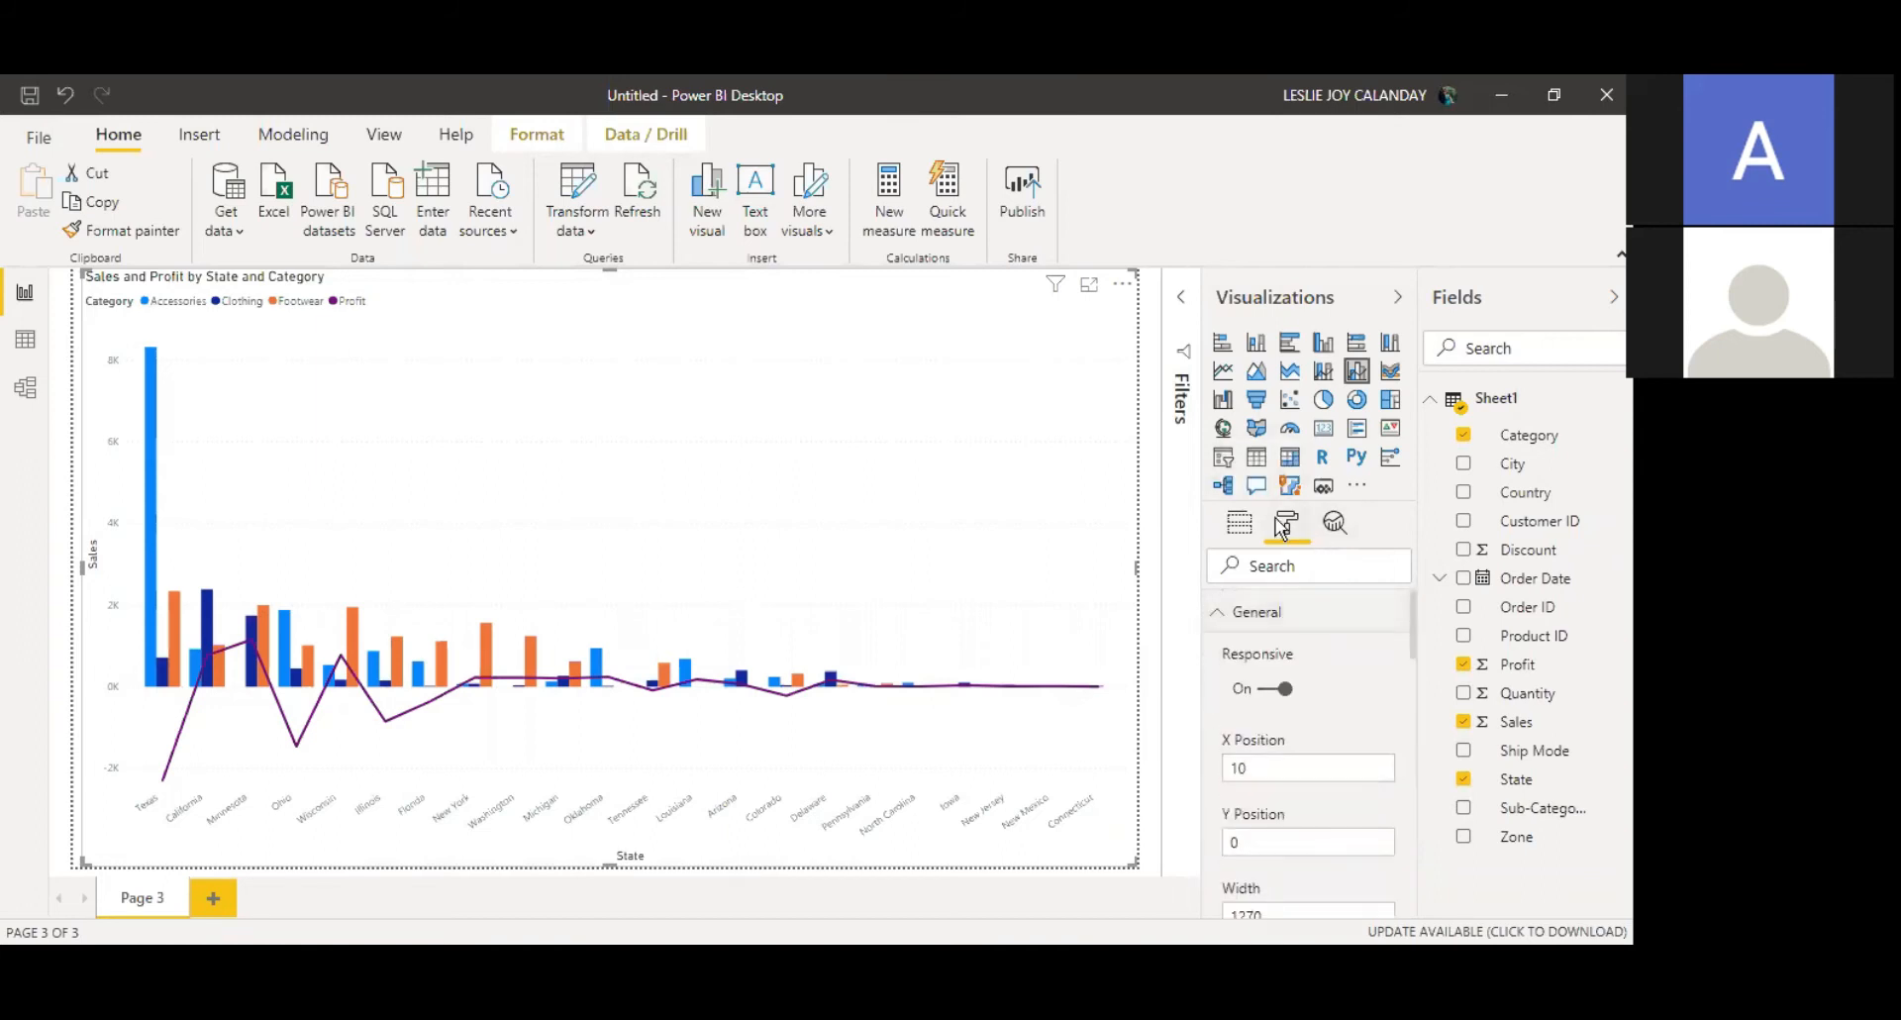
pyautogui.click(1282, 618)
pyautogui.click(1357, 618)
pyautogui.moveTo(1414, 638); pyautogui.dragTo(1410, 694)
pyautogui.scroll(-6, 1410, 713)
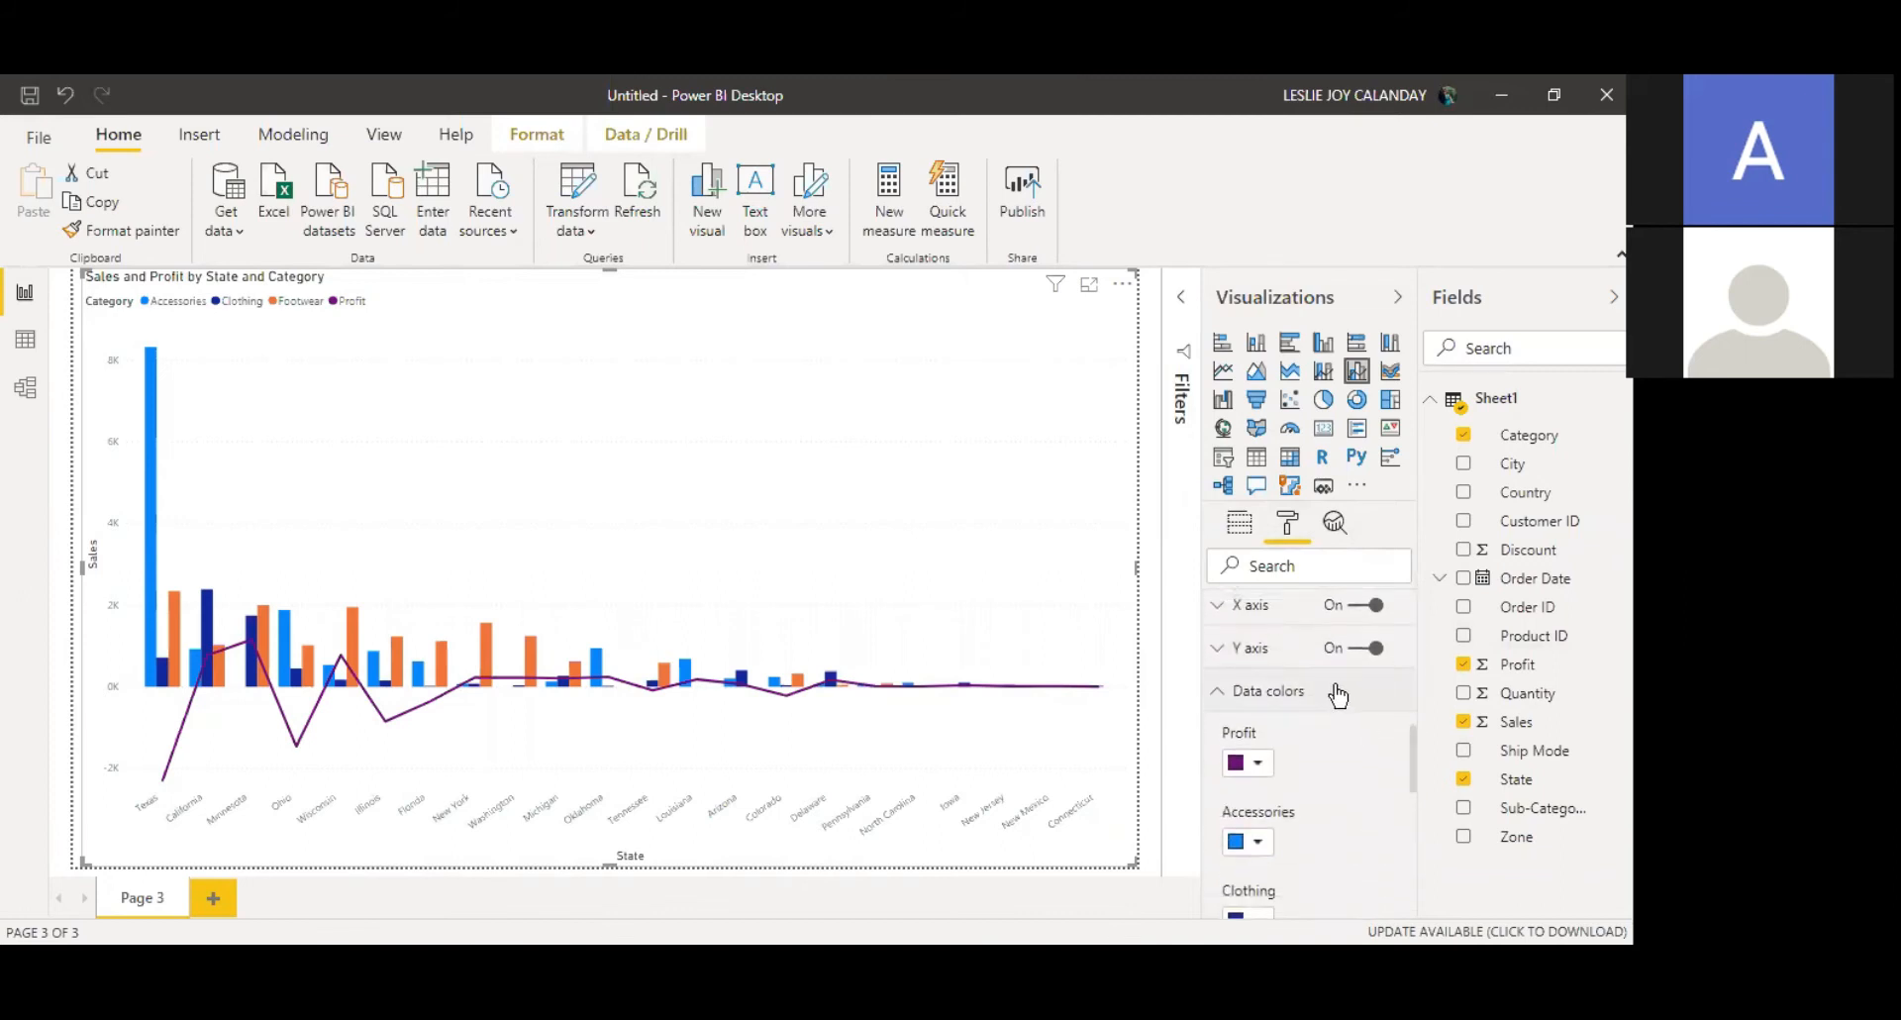
# Step: Set the Profit line colour to a custom green
pyautogui.moveTo(1413, 763); pyautogui.dragTo(1411, 783)
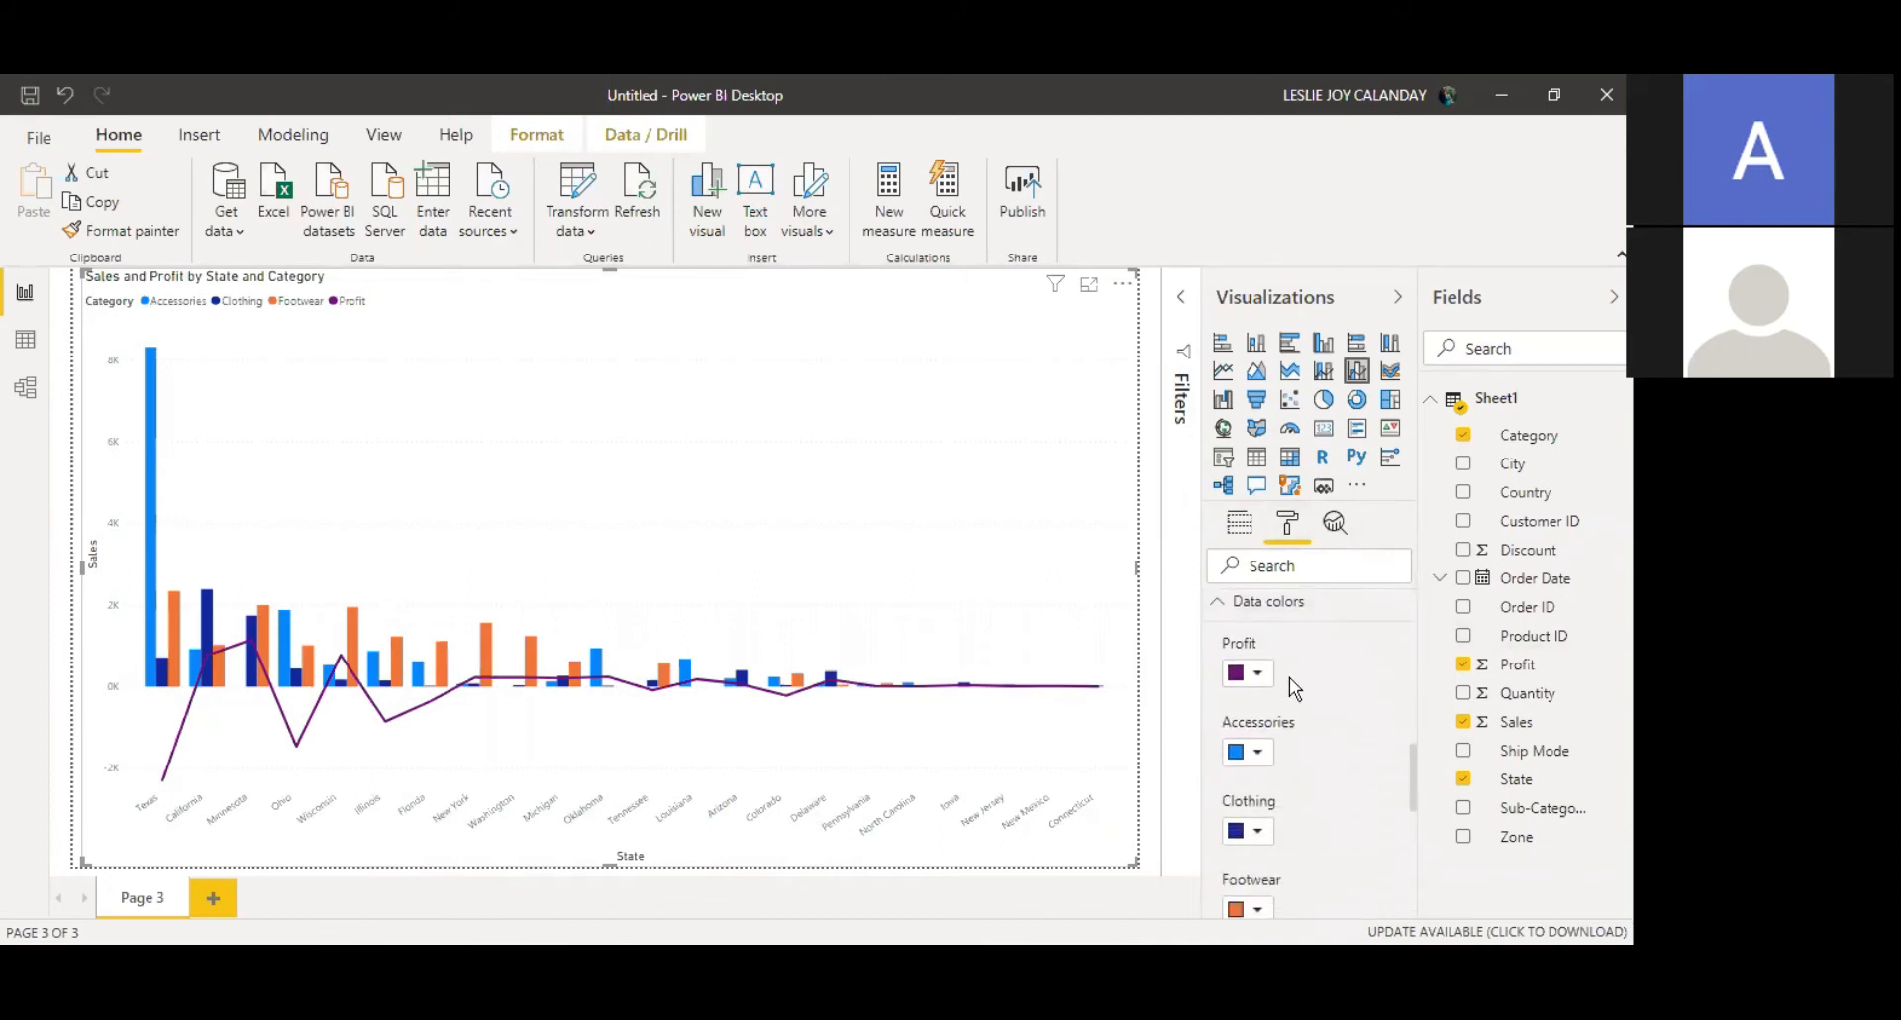
pyautogui.click(1258, 674)
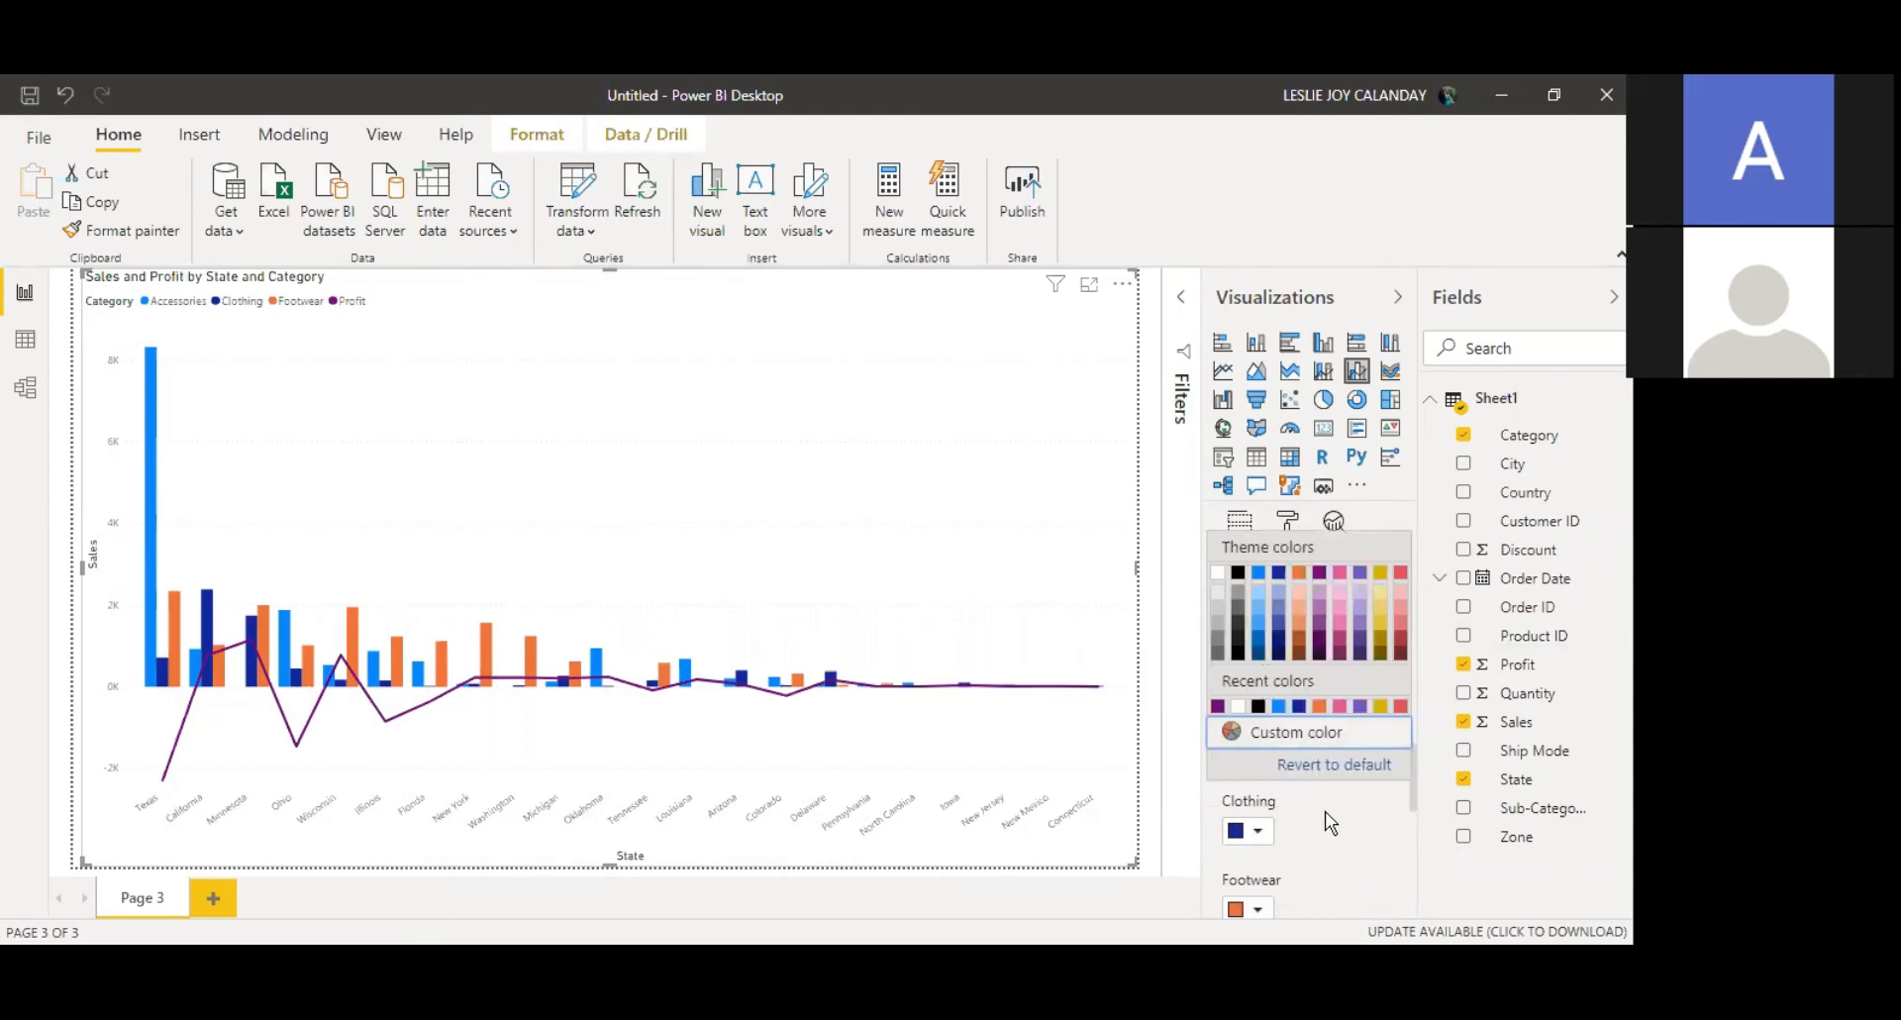
pyautogui.click(1325, 811)
pyautogui.click(1257, 676)
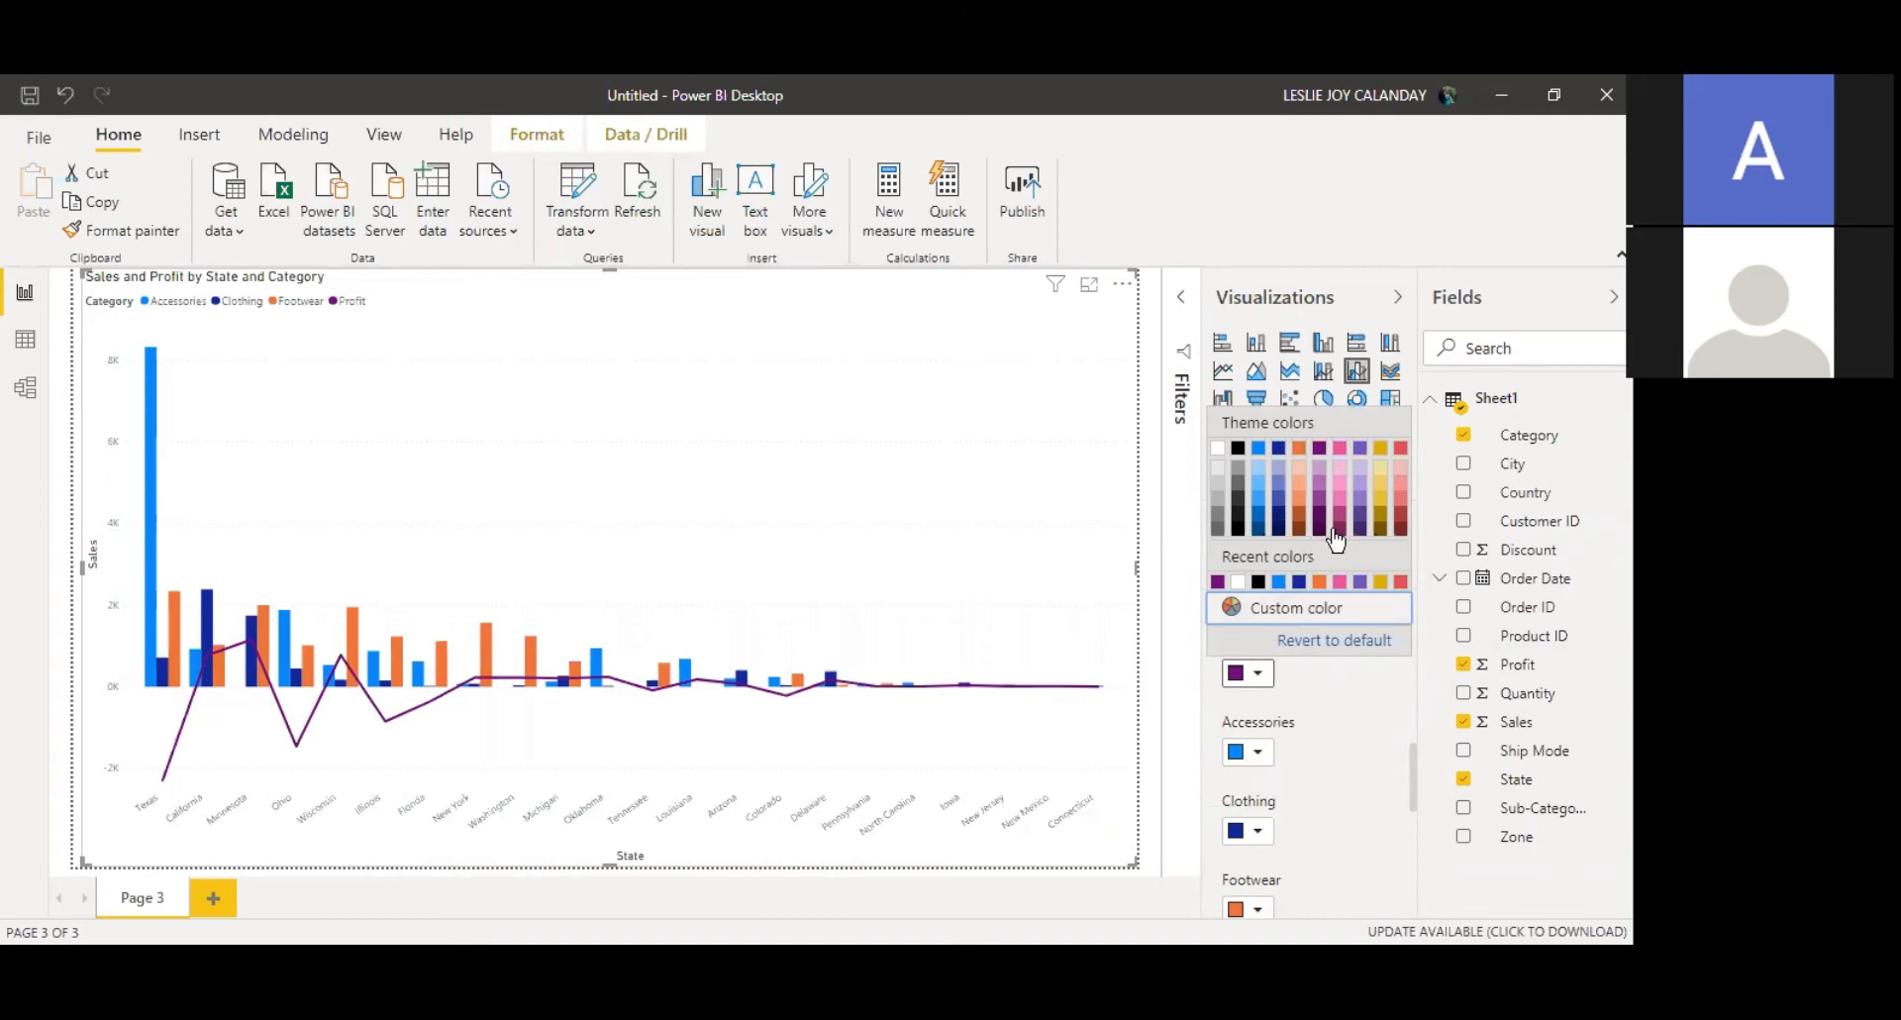
pyautogui.click(1327, 644)
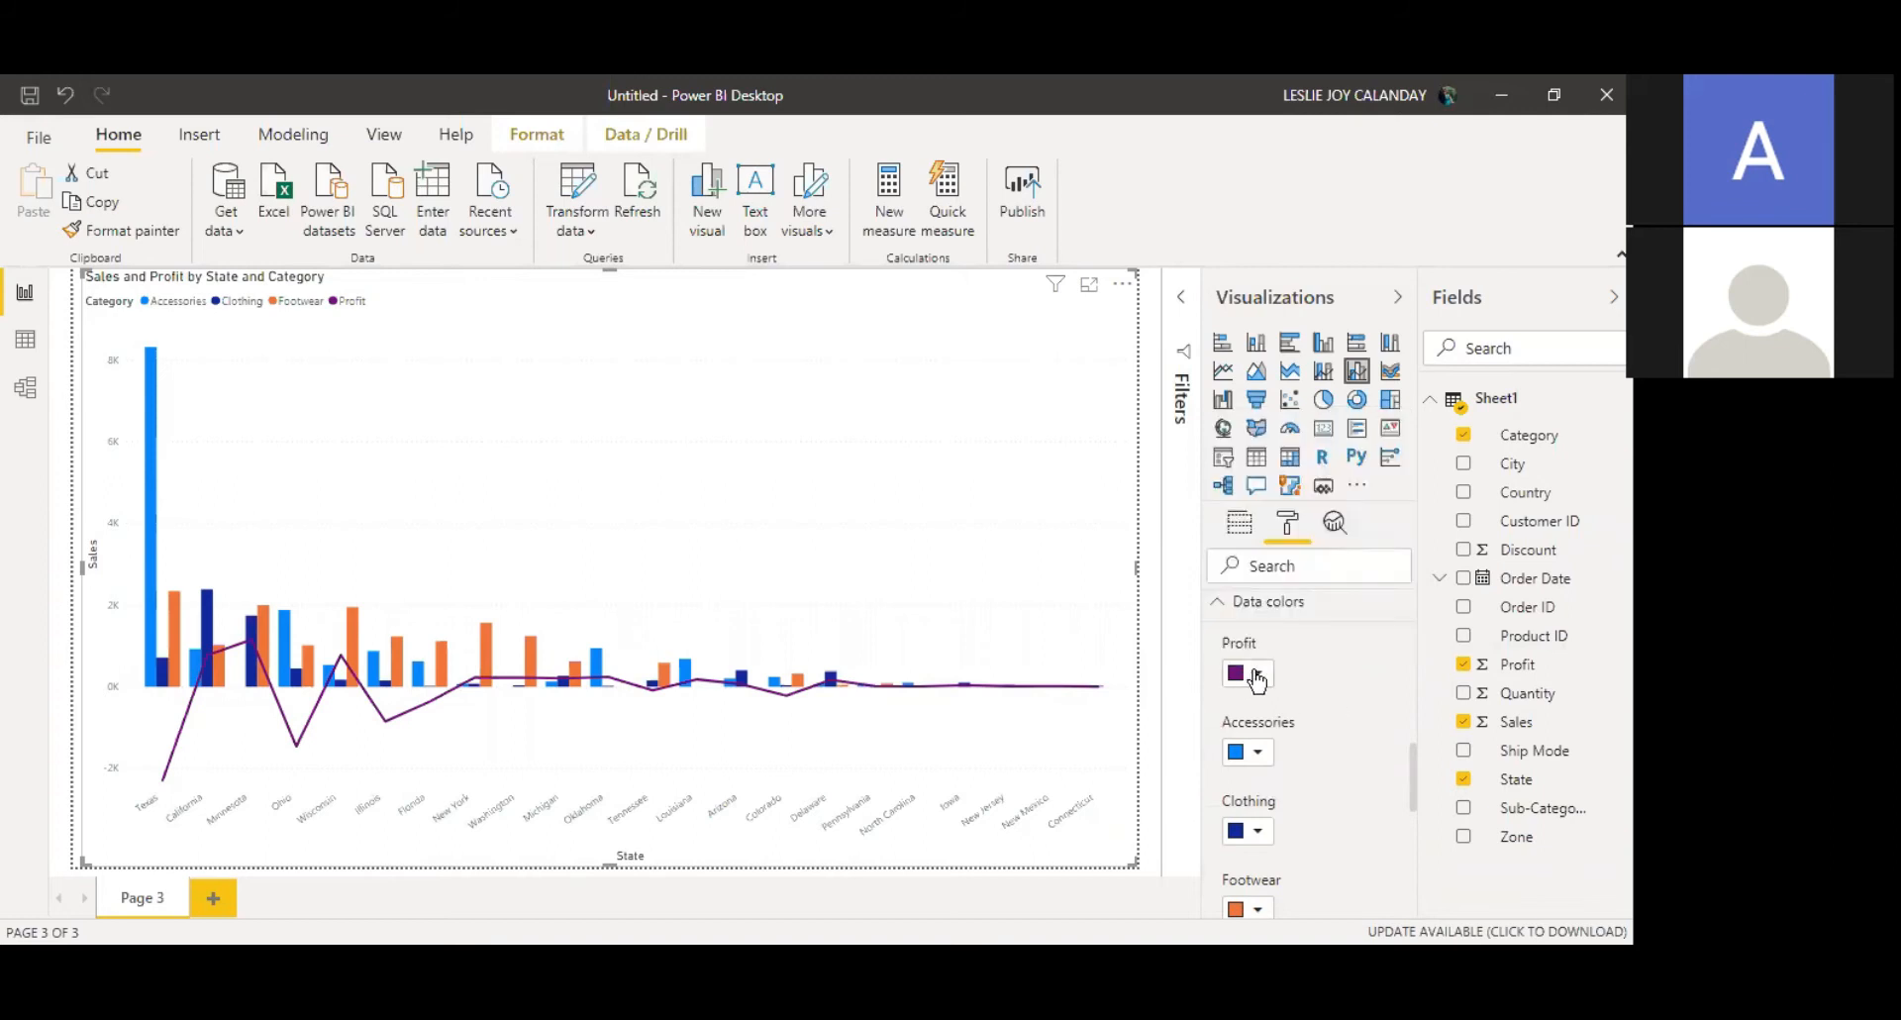
pyautogui.click(1258, 678)
pyautogui.click(1366, 607)
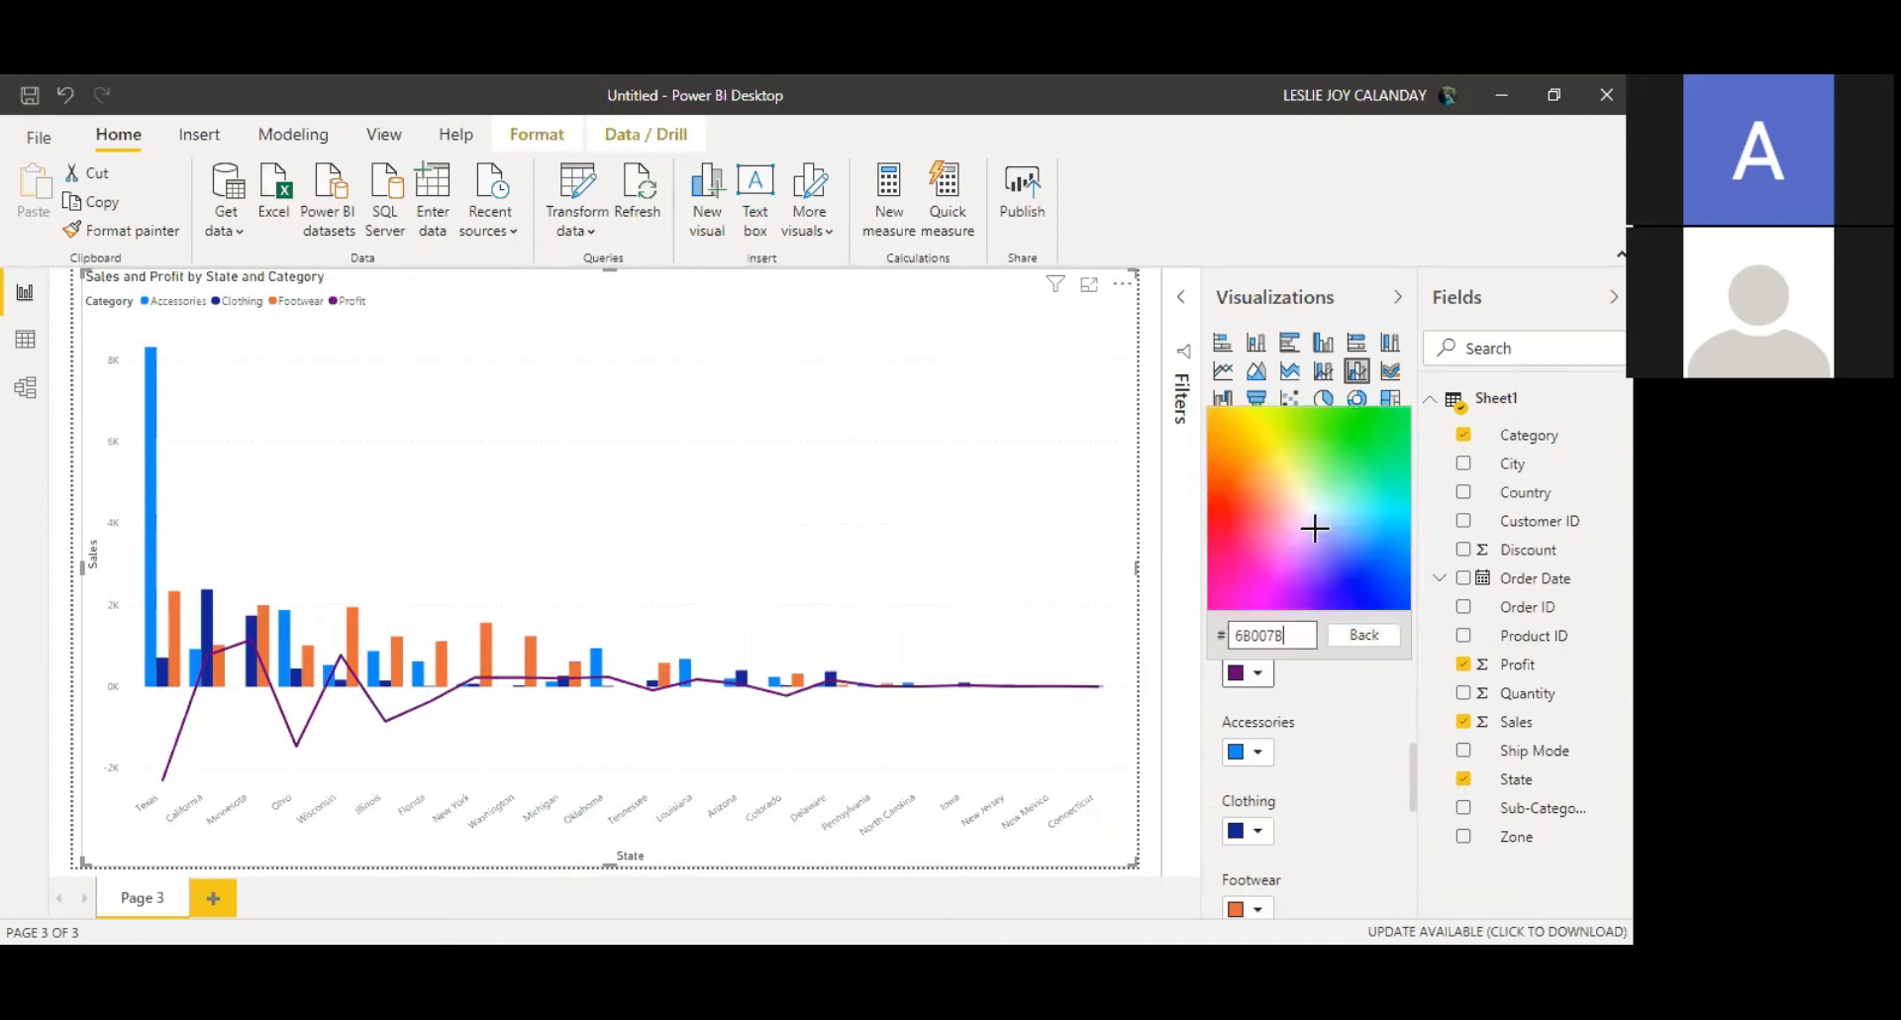
pyautogui.click(1380, 432)
pyautogui.click(1414, 417)
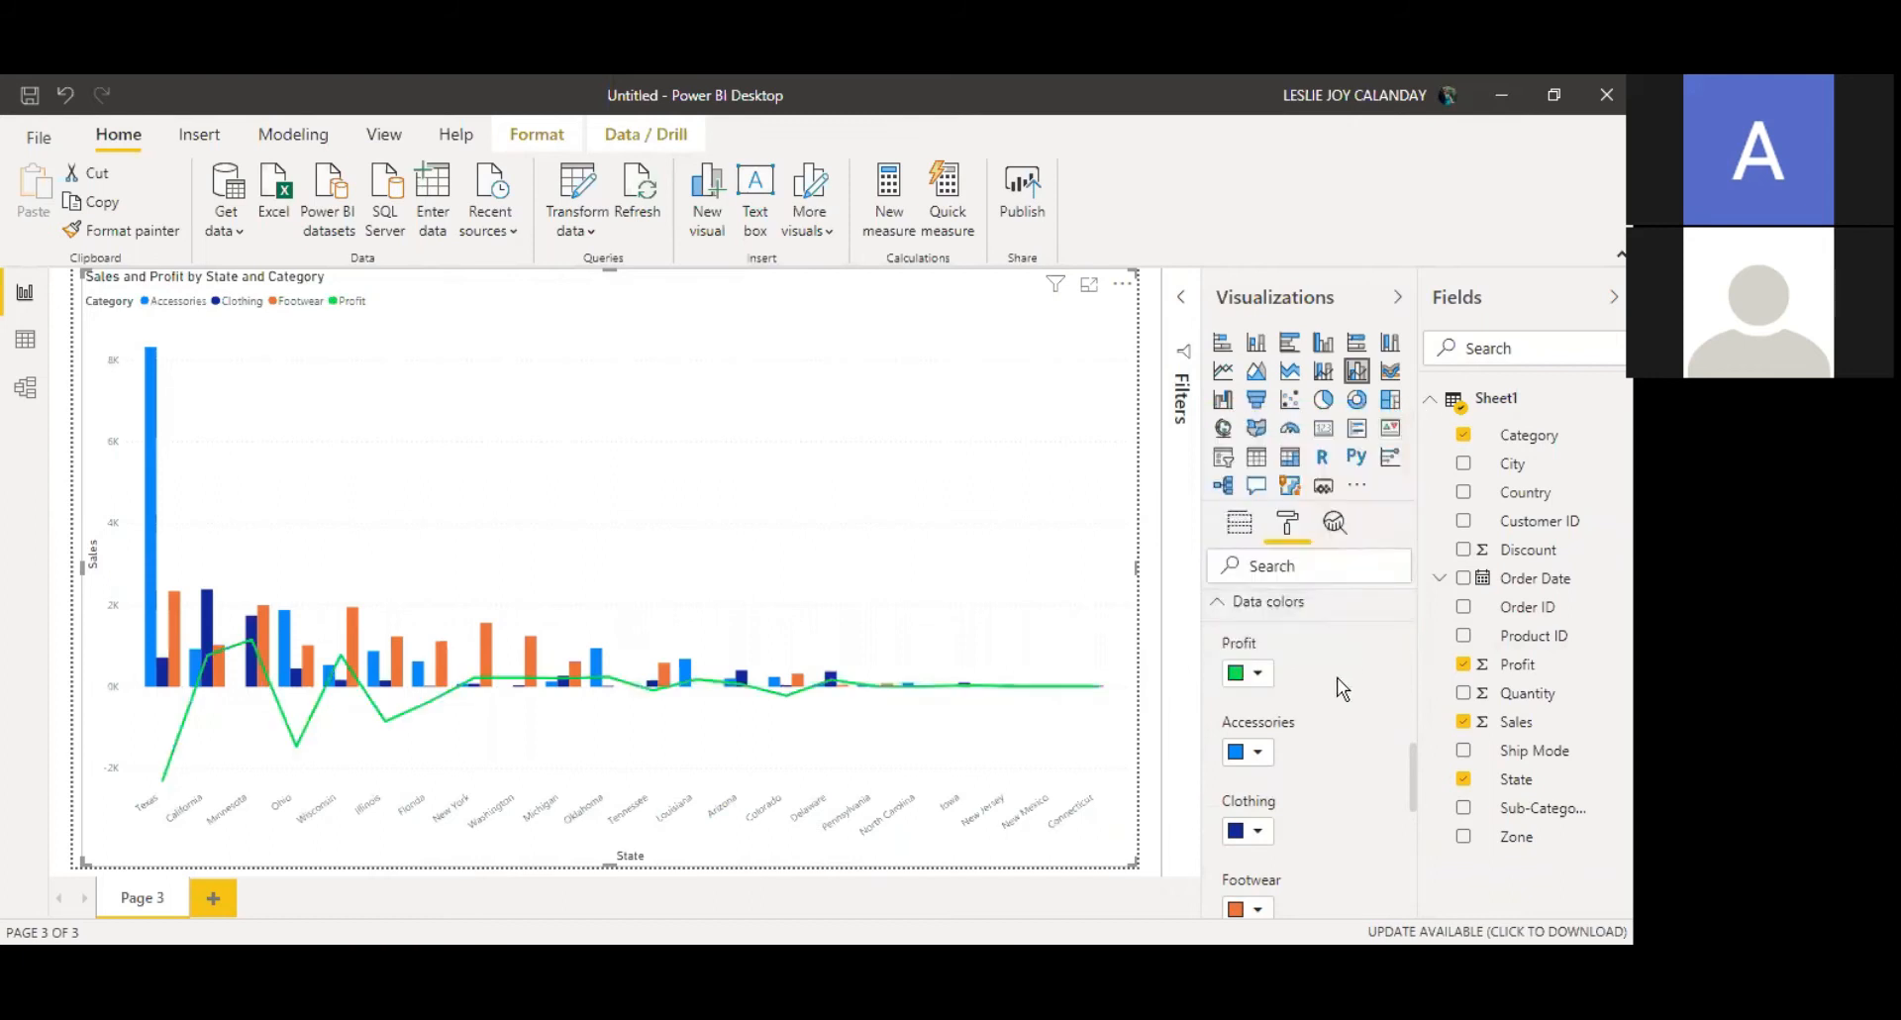
# Step: Change the Accessories column colour to a gold theme colour
pyautogui.click(1258, 680)
pyautogui.click(1294, 710)
pyautogui.click(1258, 753)
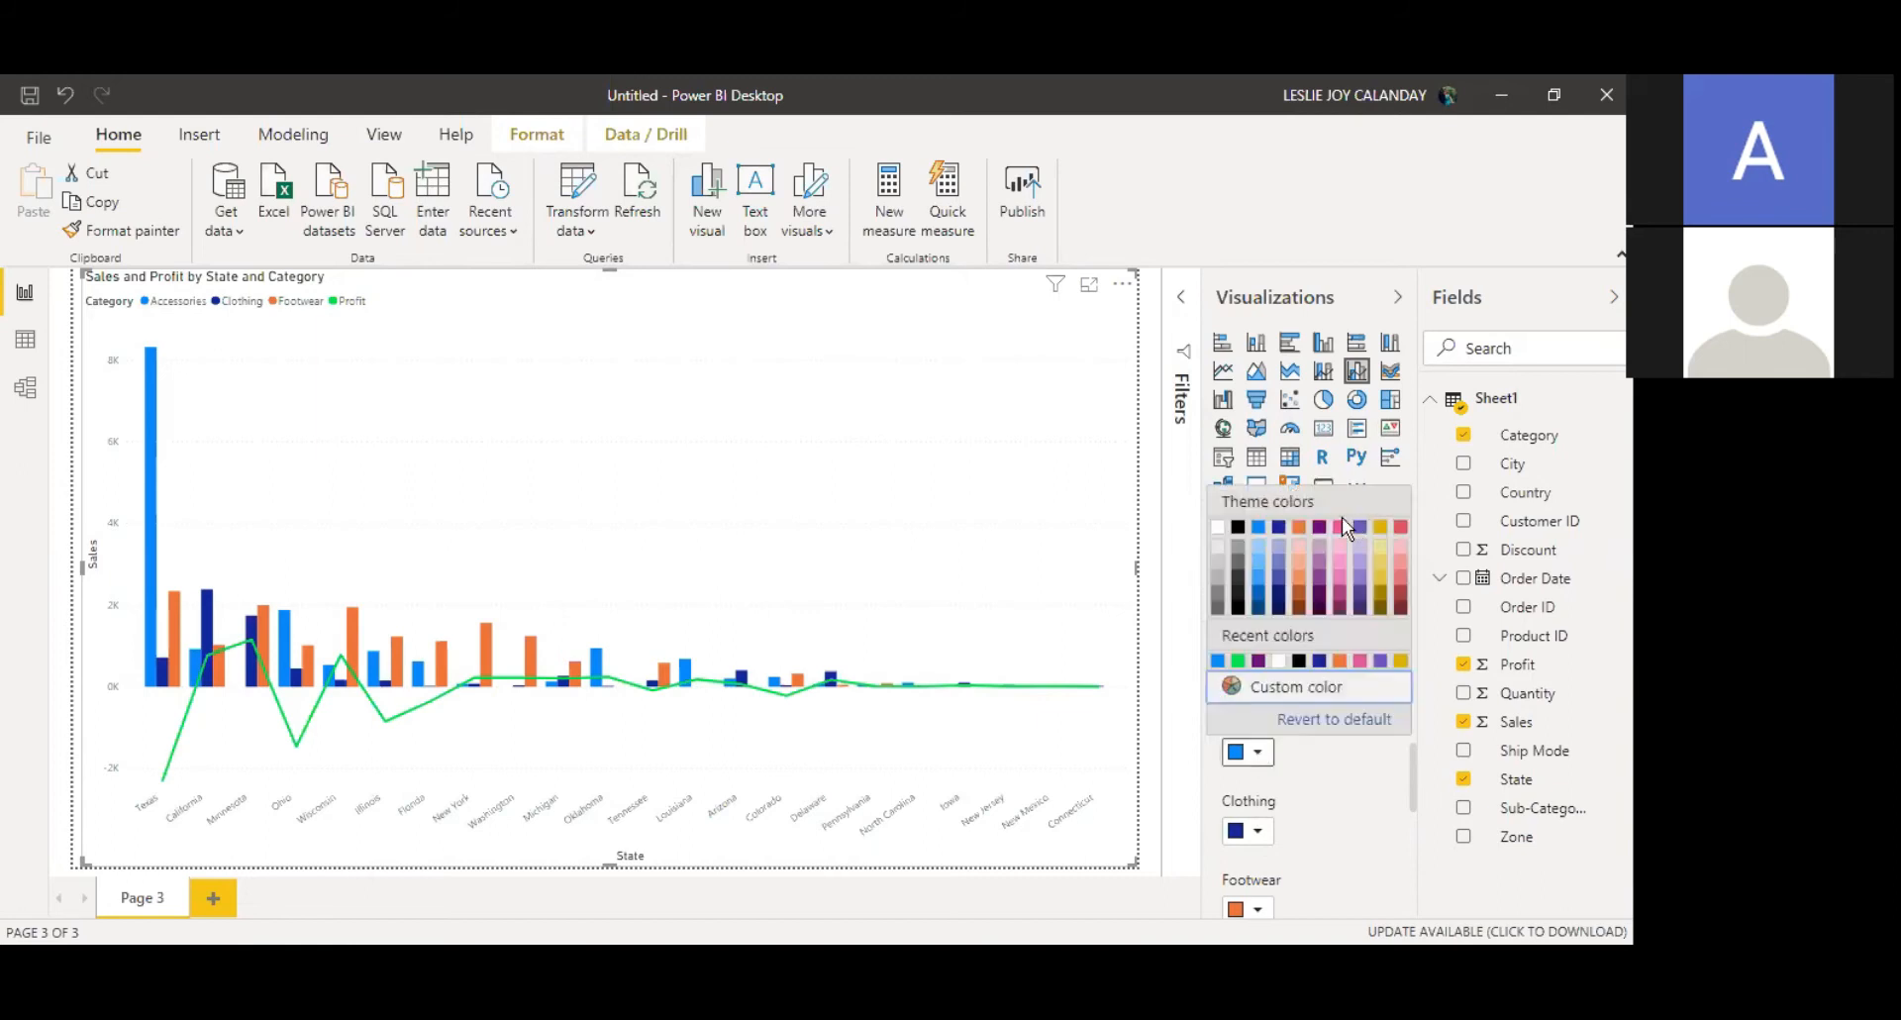
pyautogui.click(1381, 563)
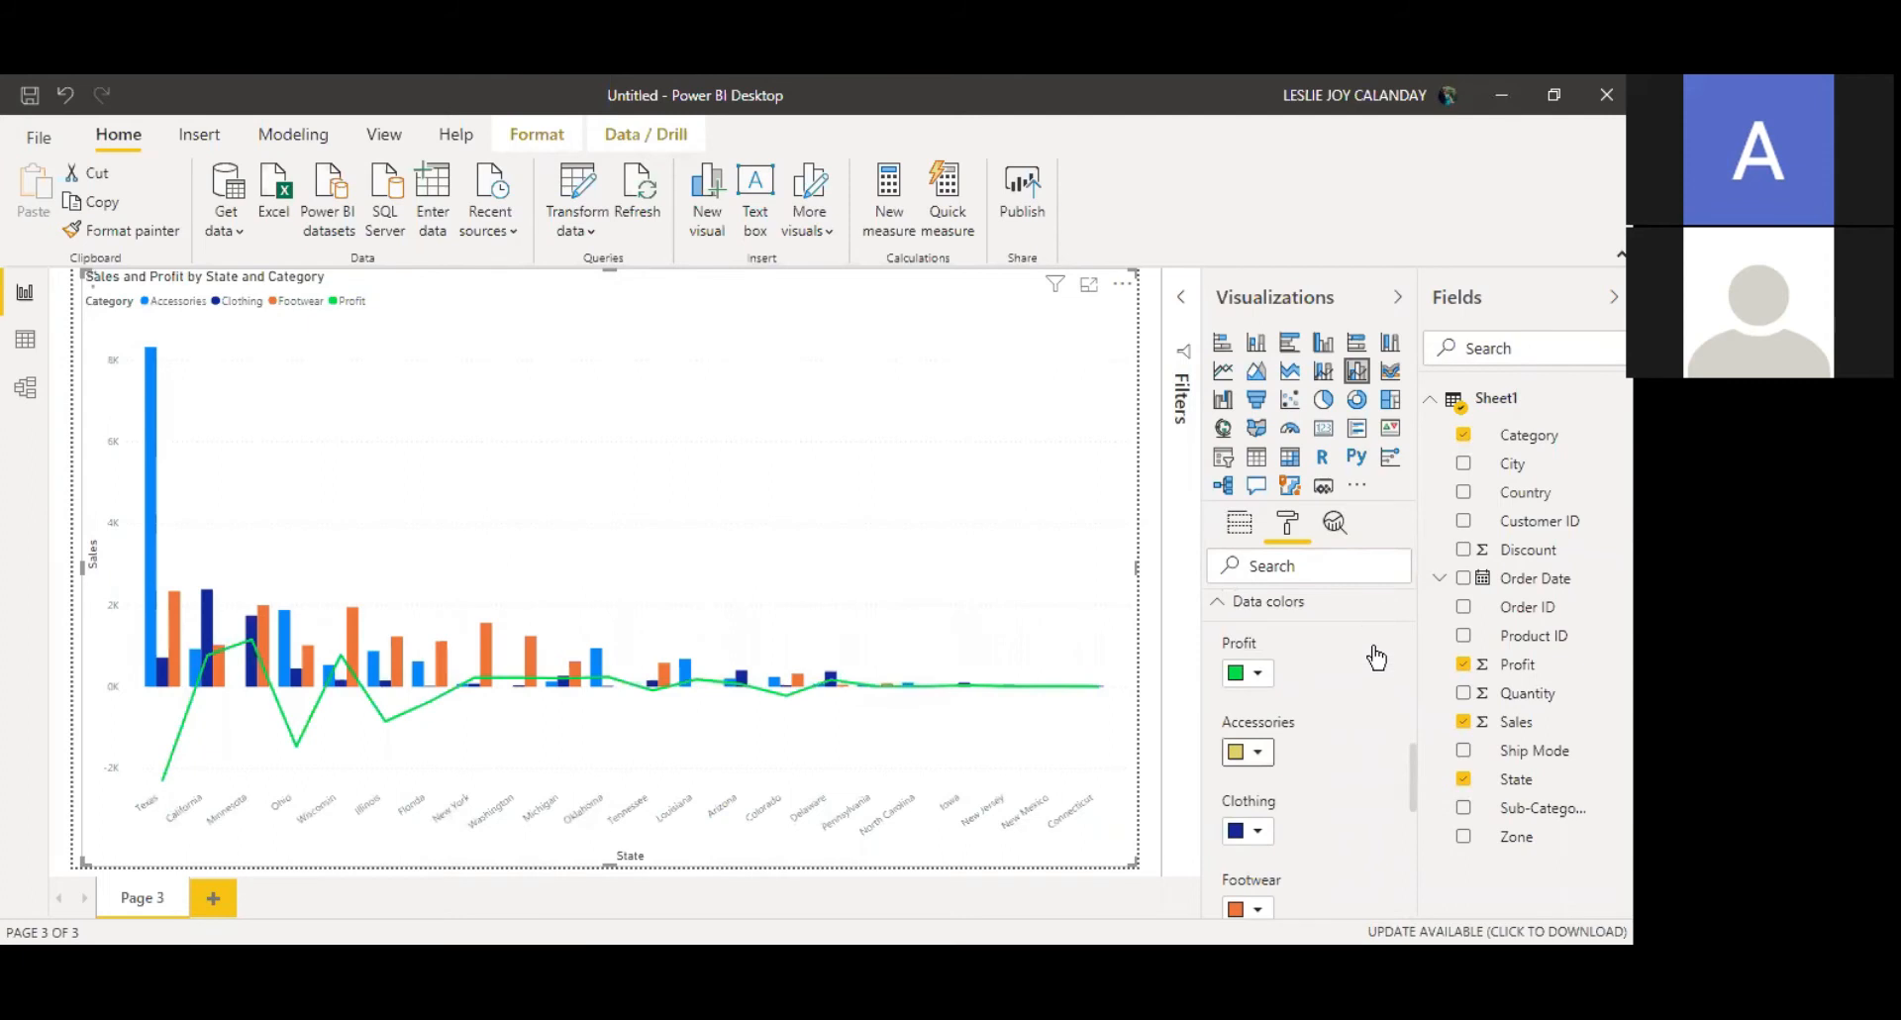
# Step: Turn on data labels for the combo chart
pyautogui.scroll(-5, 1414, 822)
pyautogui.moveTo(1414, 822)
pyautogui.mouseDown()
pyautogui.moveTo(1410, 794)
pyautogui.moveTo(1413, 820)
pyautogui.mouseUp()
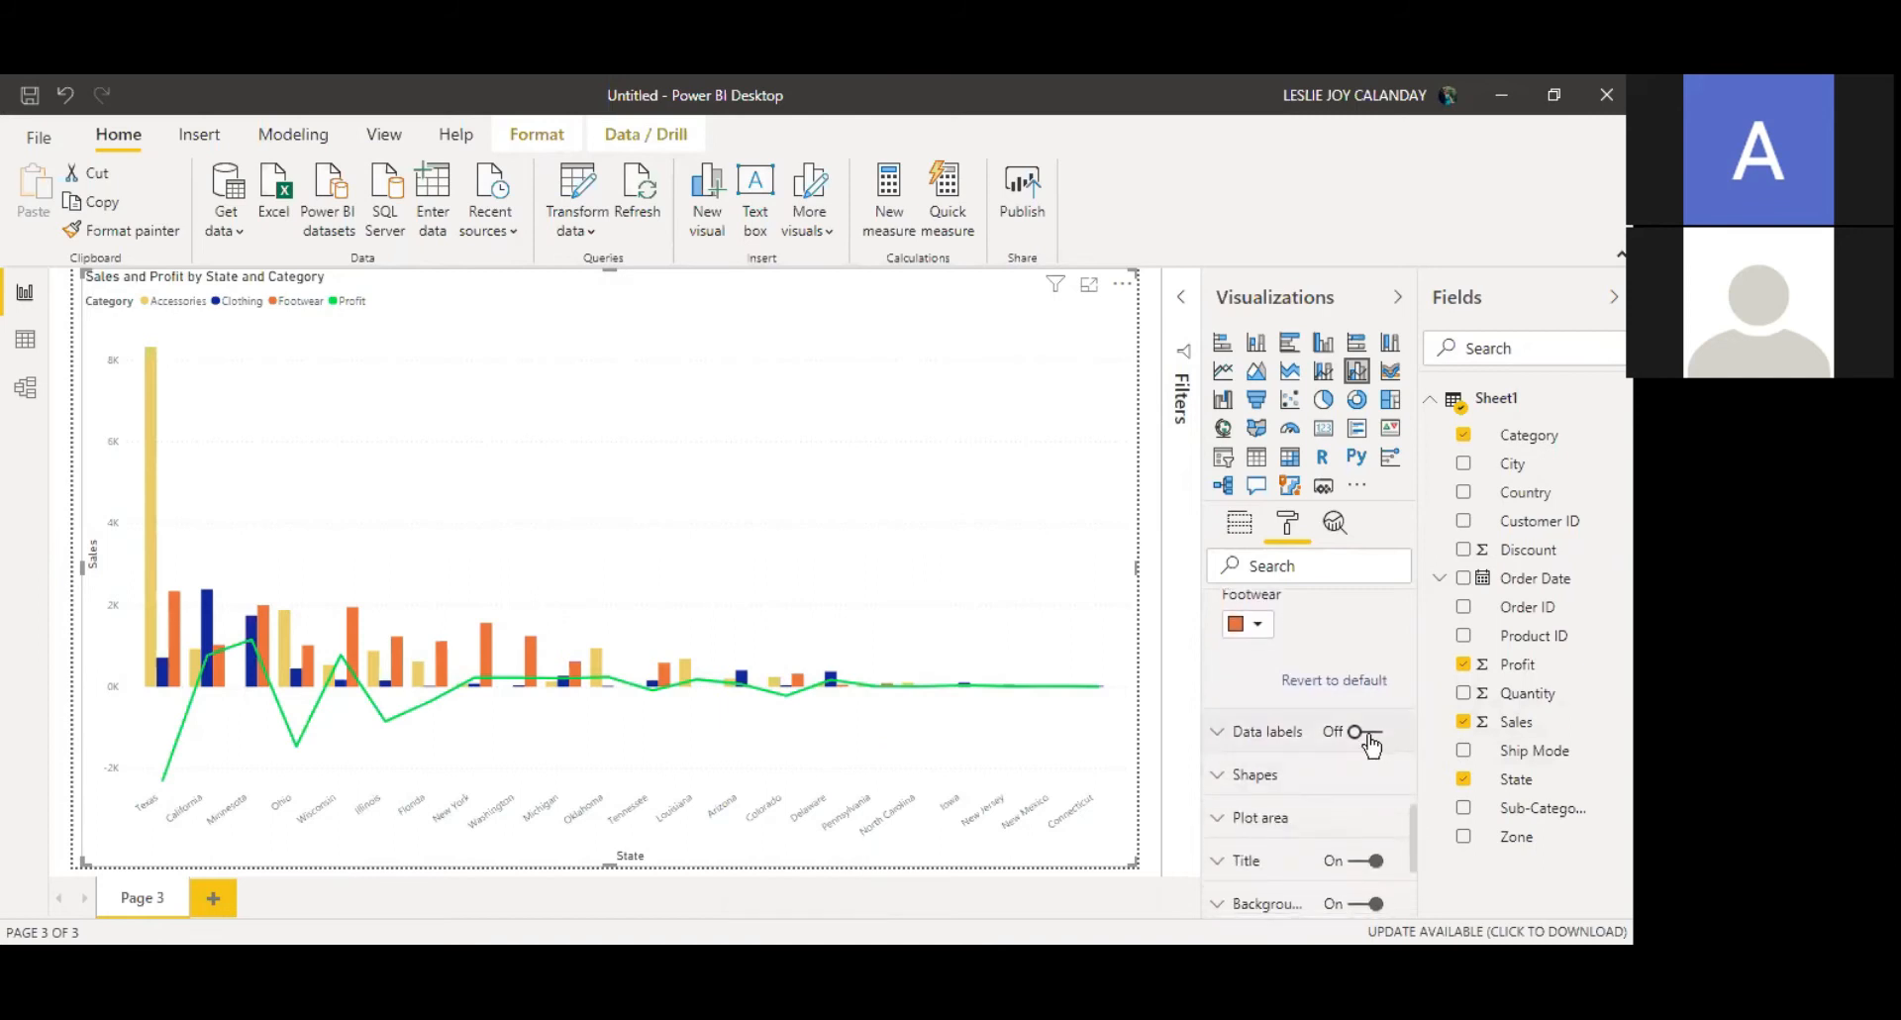
pyautogui.click(1369, 740)
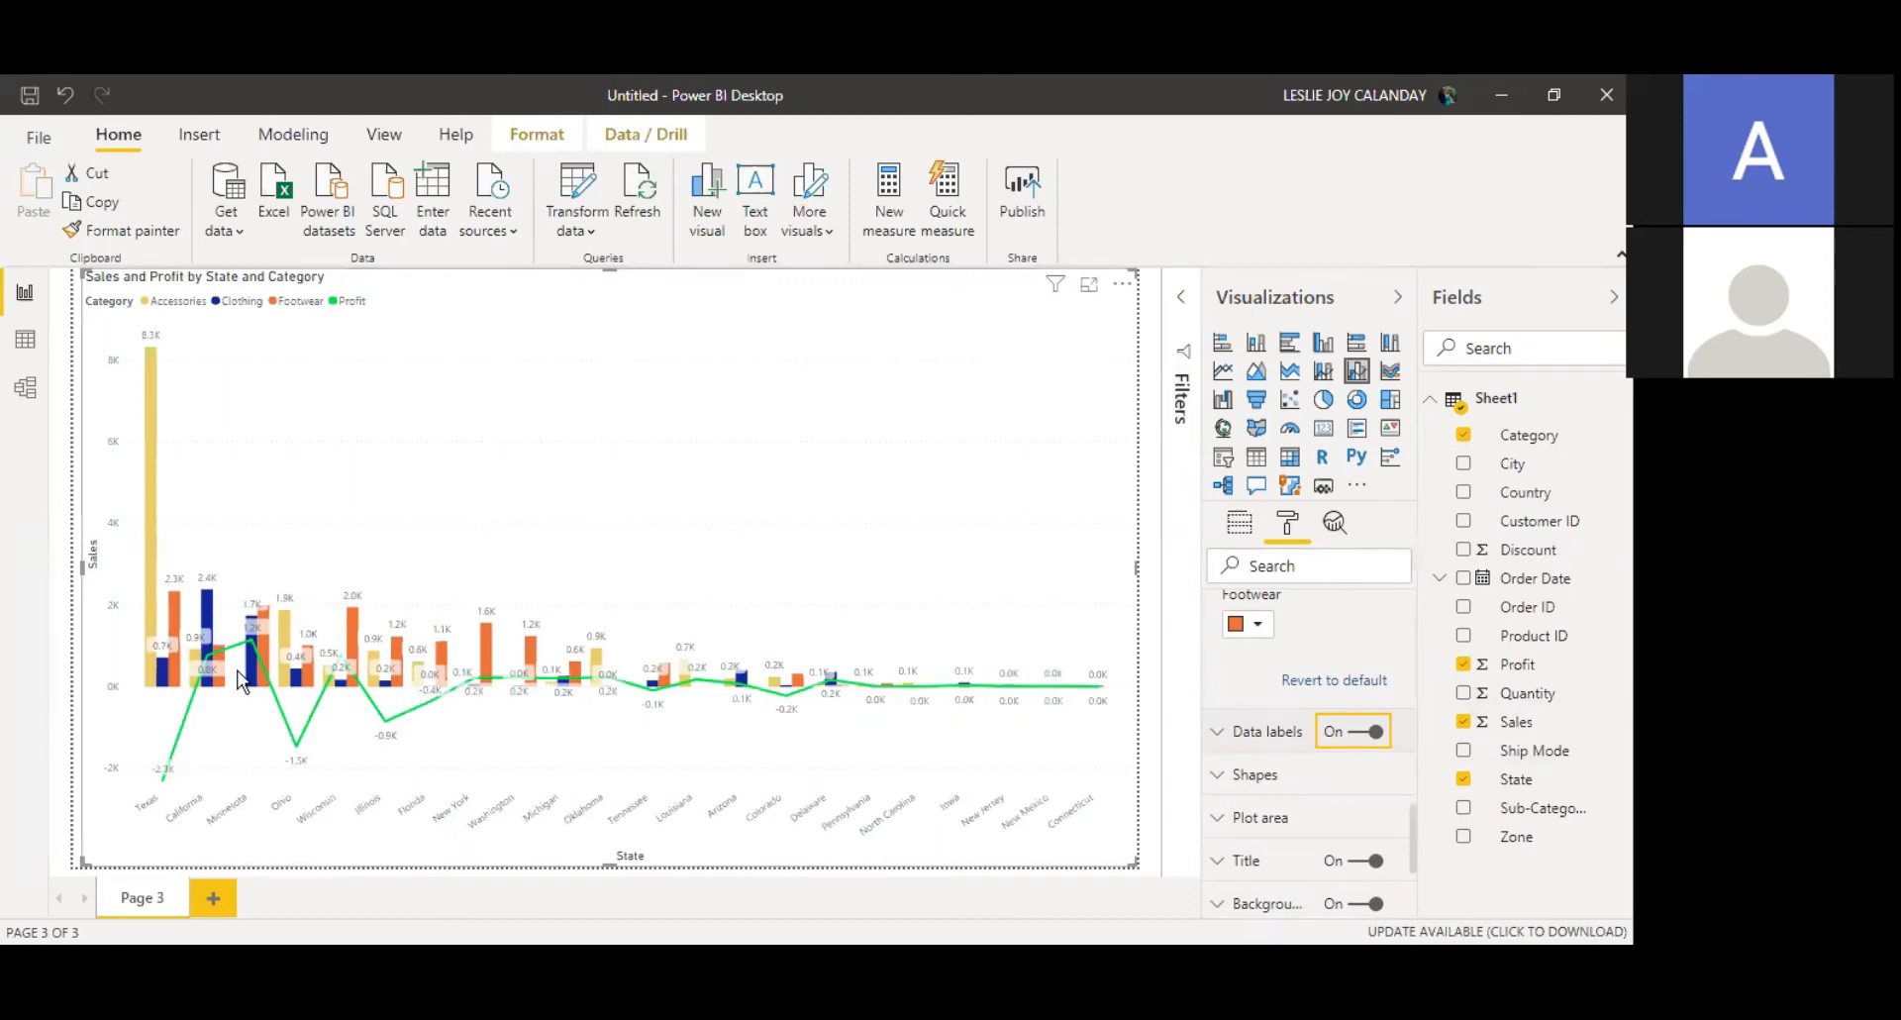
# Step: Reselect the combo chart and turn on the shaded area under the Profit line in its shape settings
pyautogui.click(1156, 569)
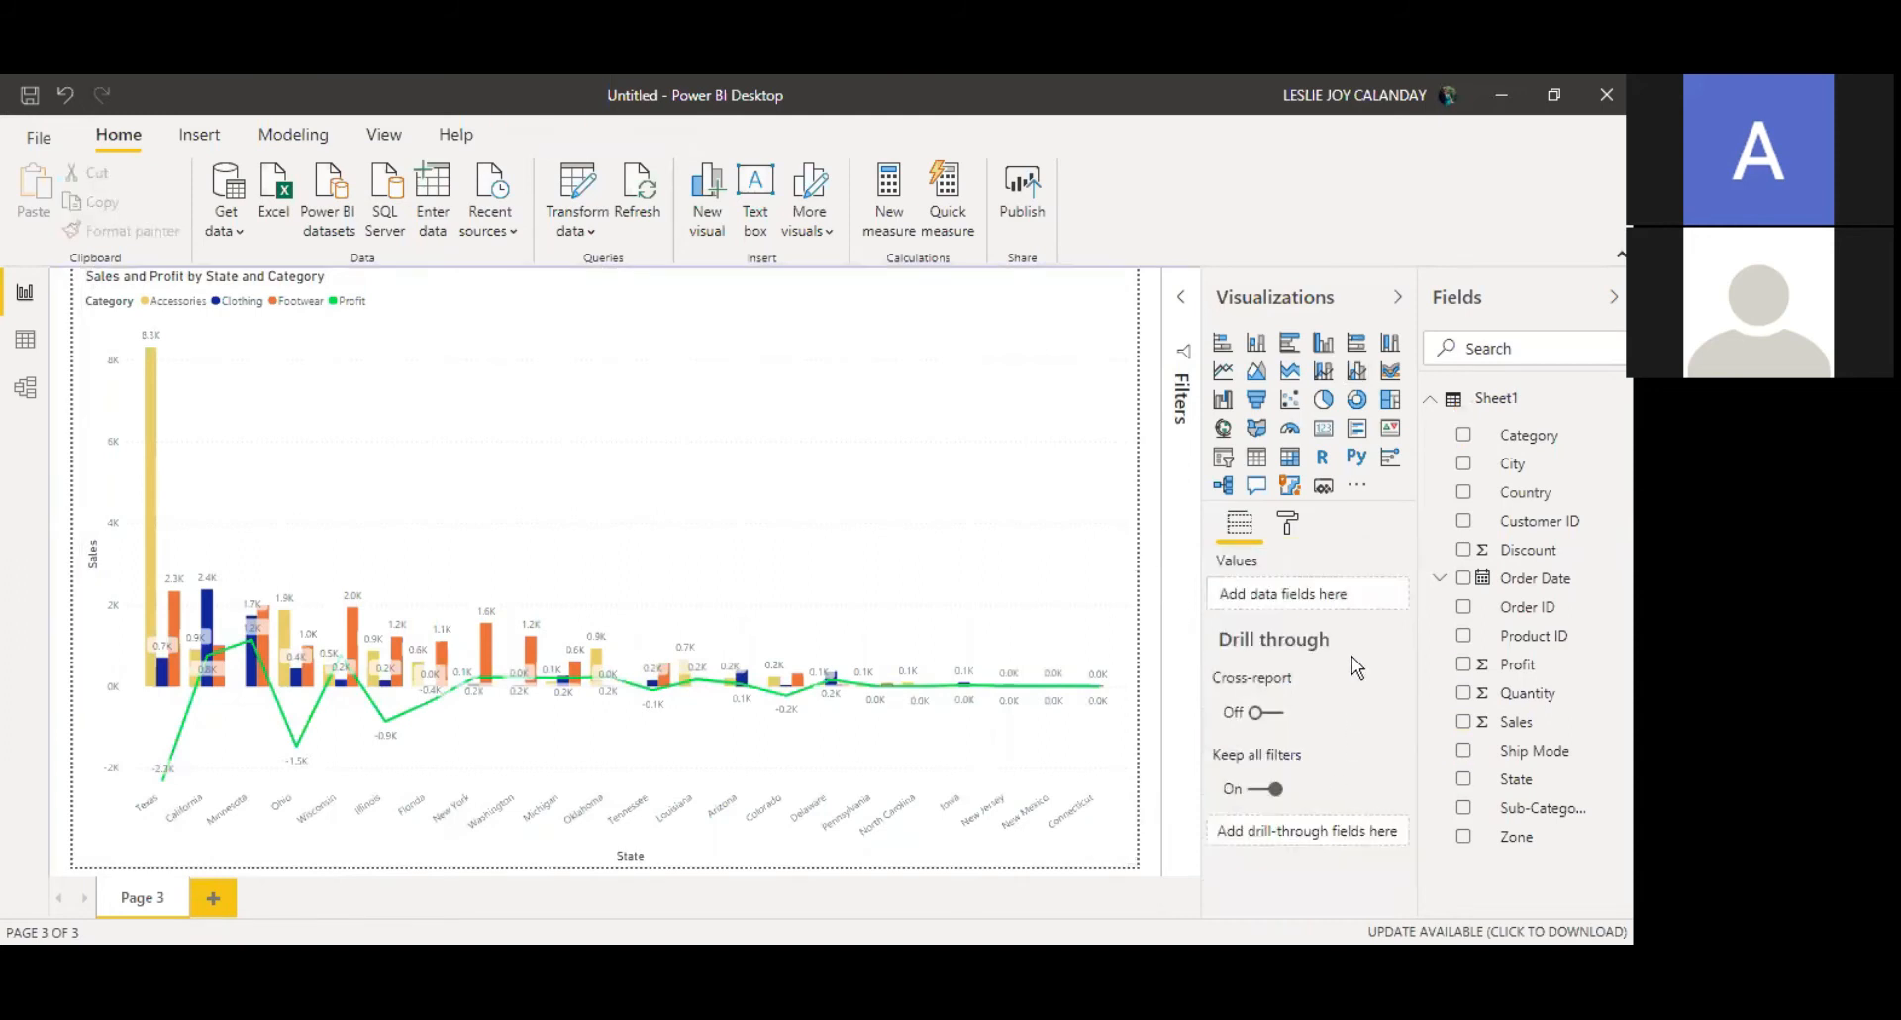
pyautogui.click(1289, 526)
pyautogui.click(965, 550)
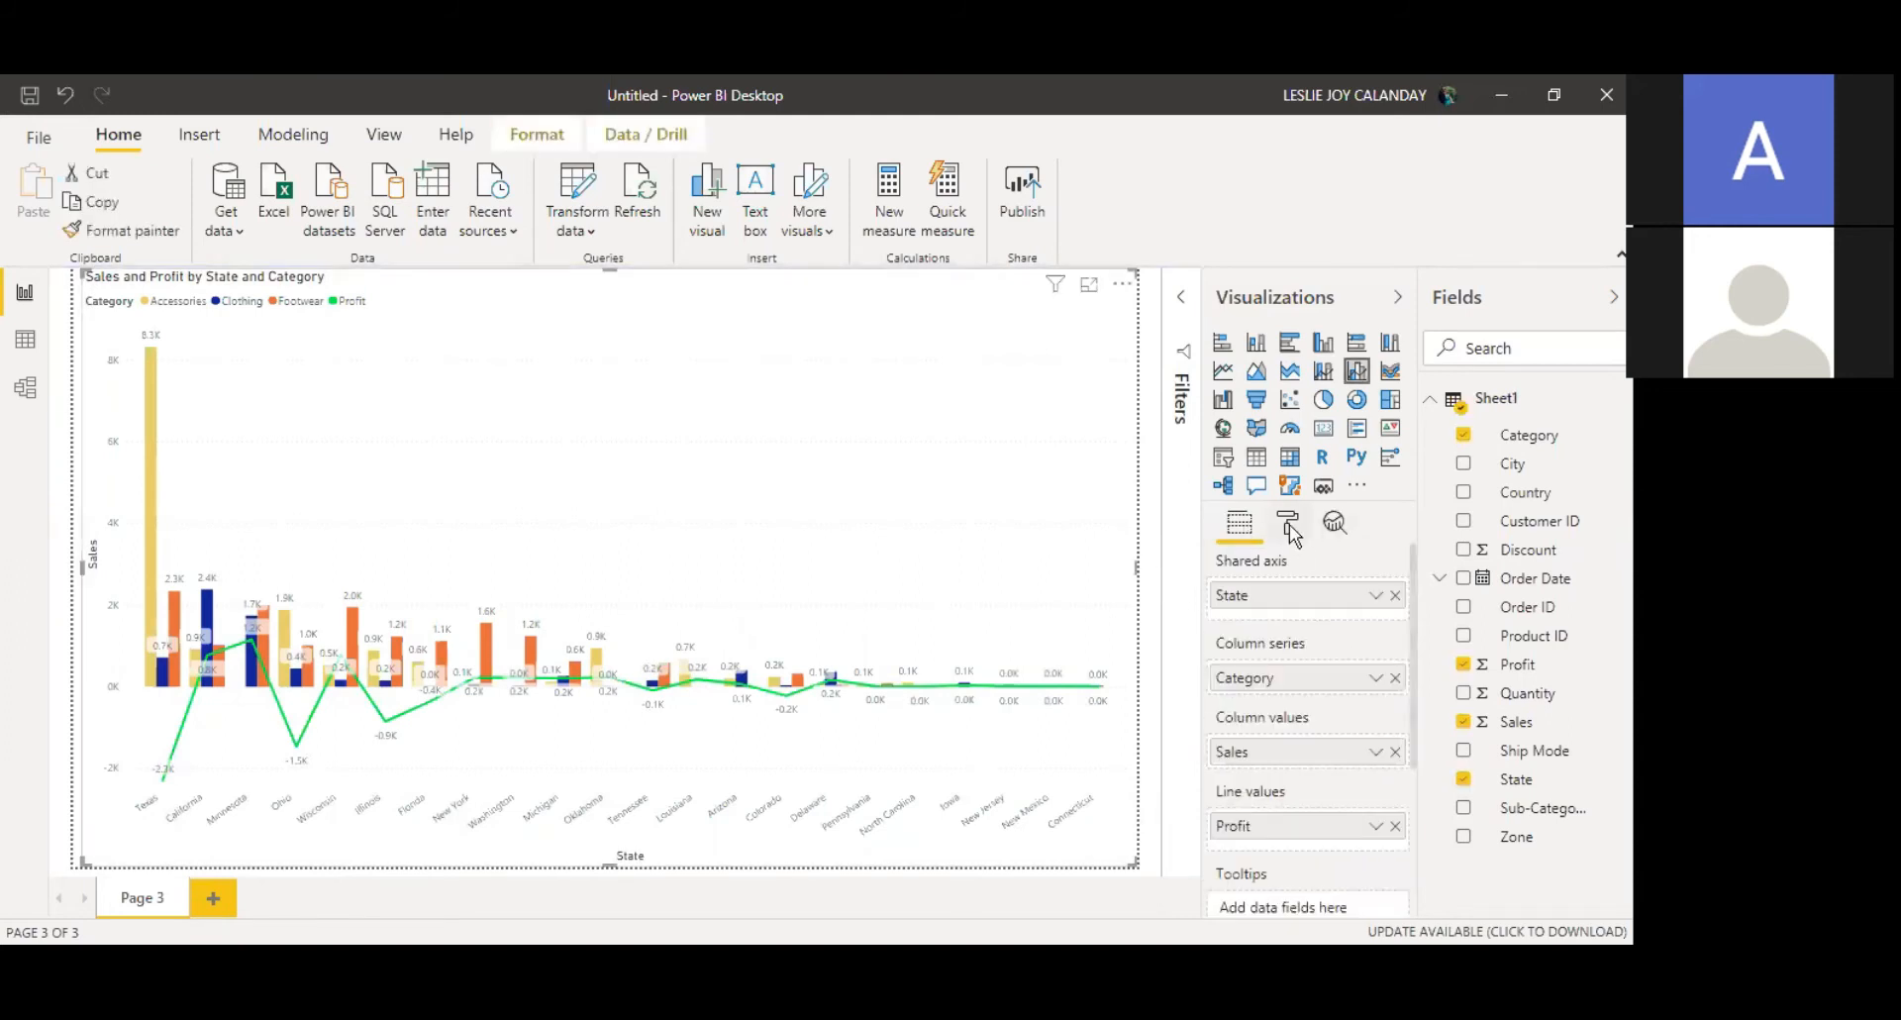
pyautogui.click(1287, 524)
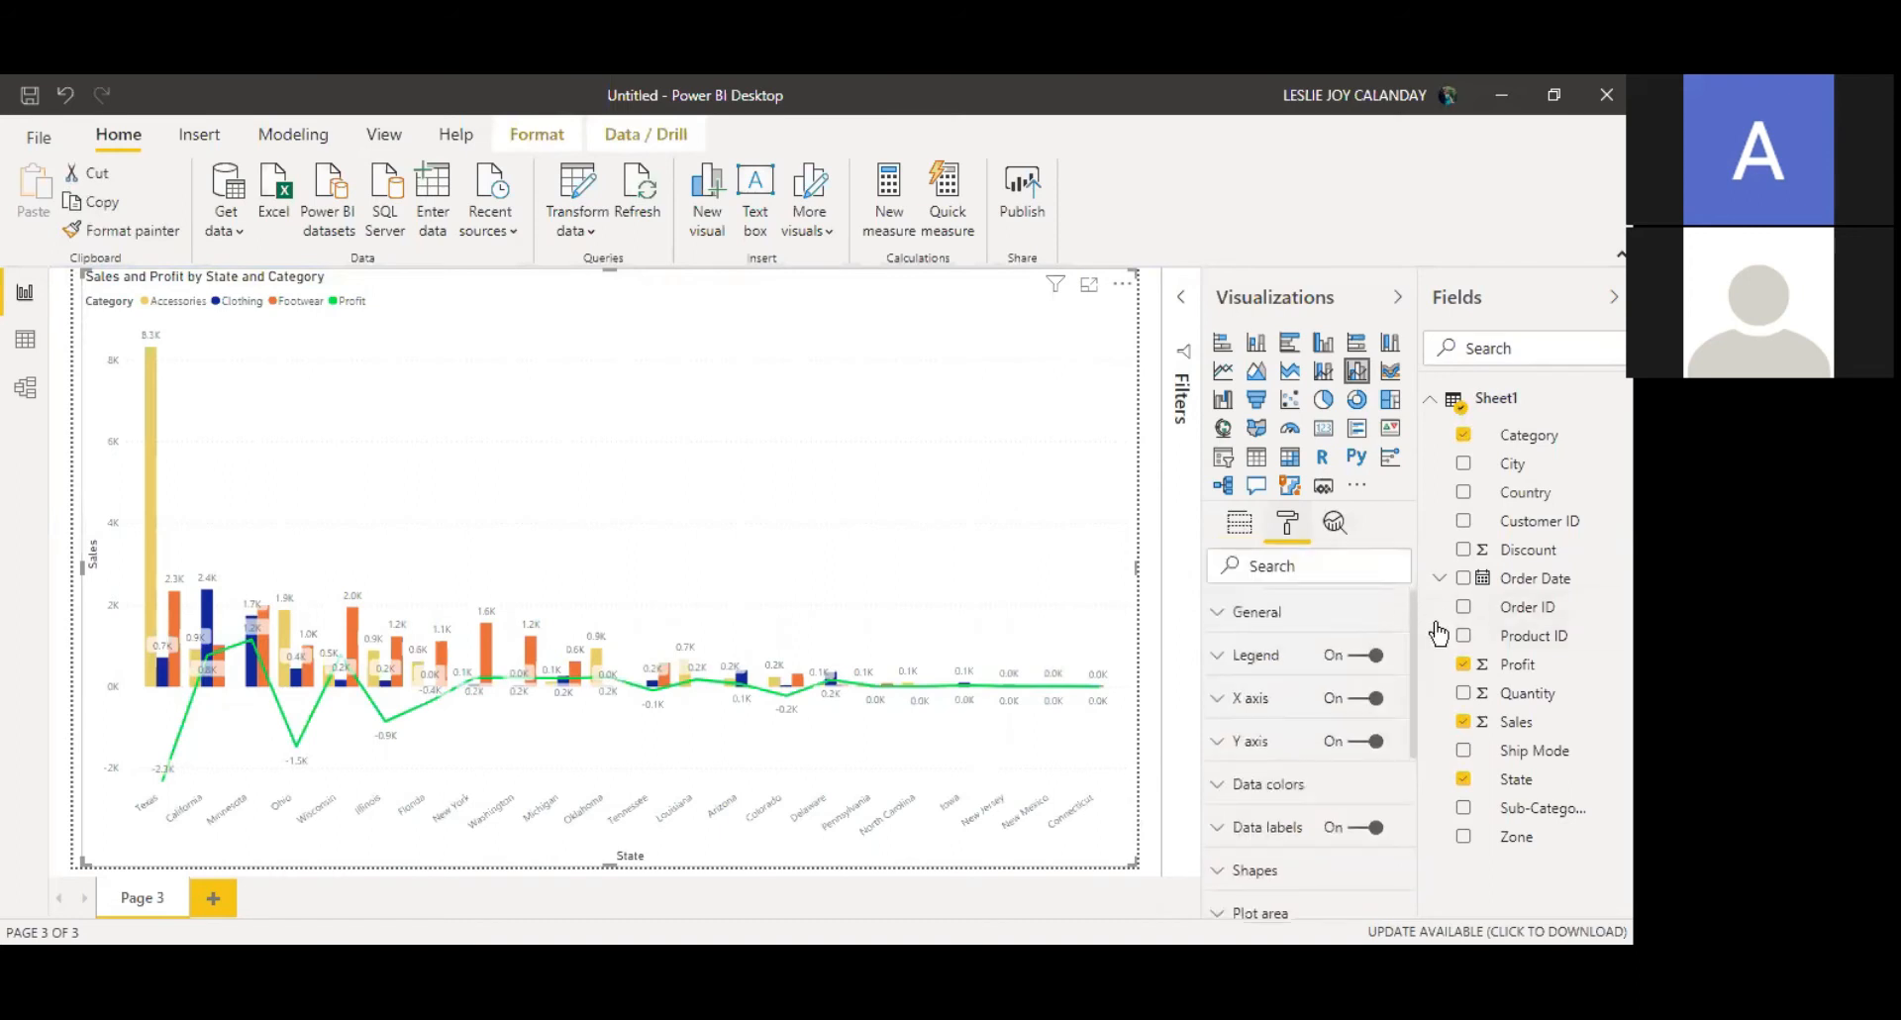
pyautogui.moveTo(1411, 610); pyautogui.dragTo(1410, 764)
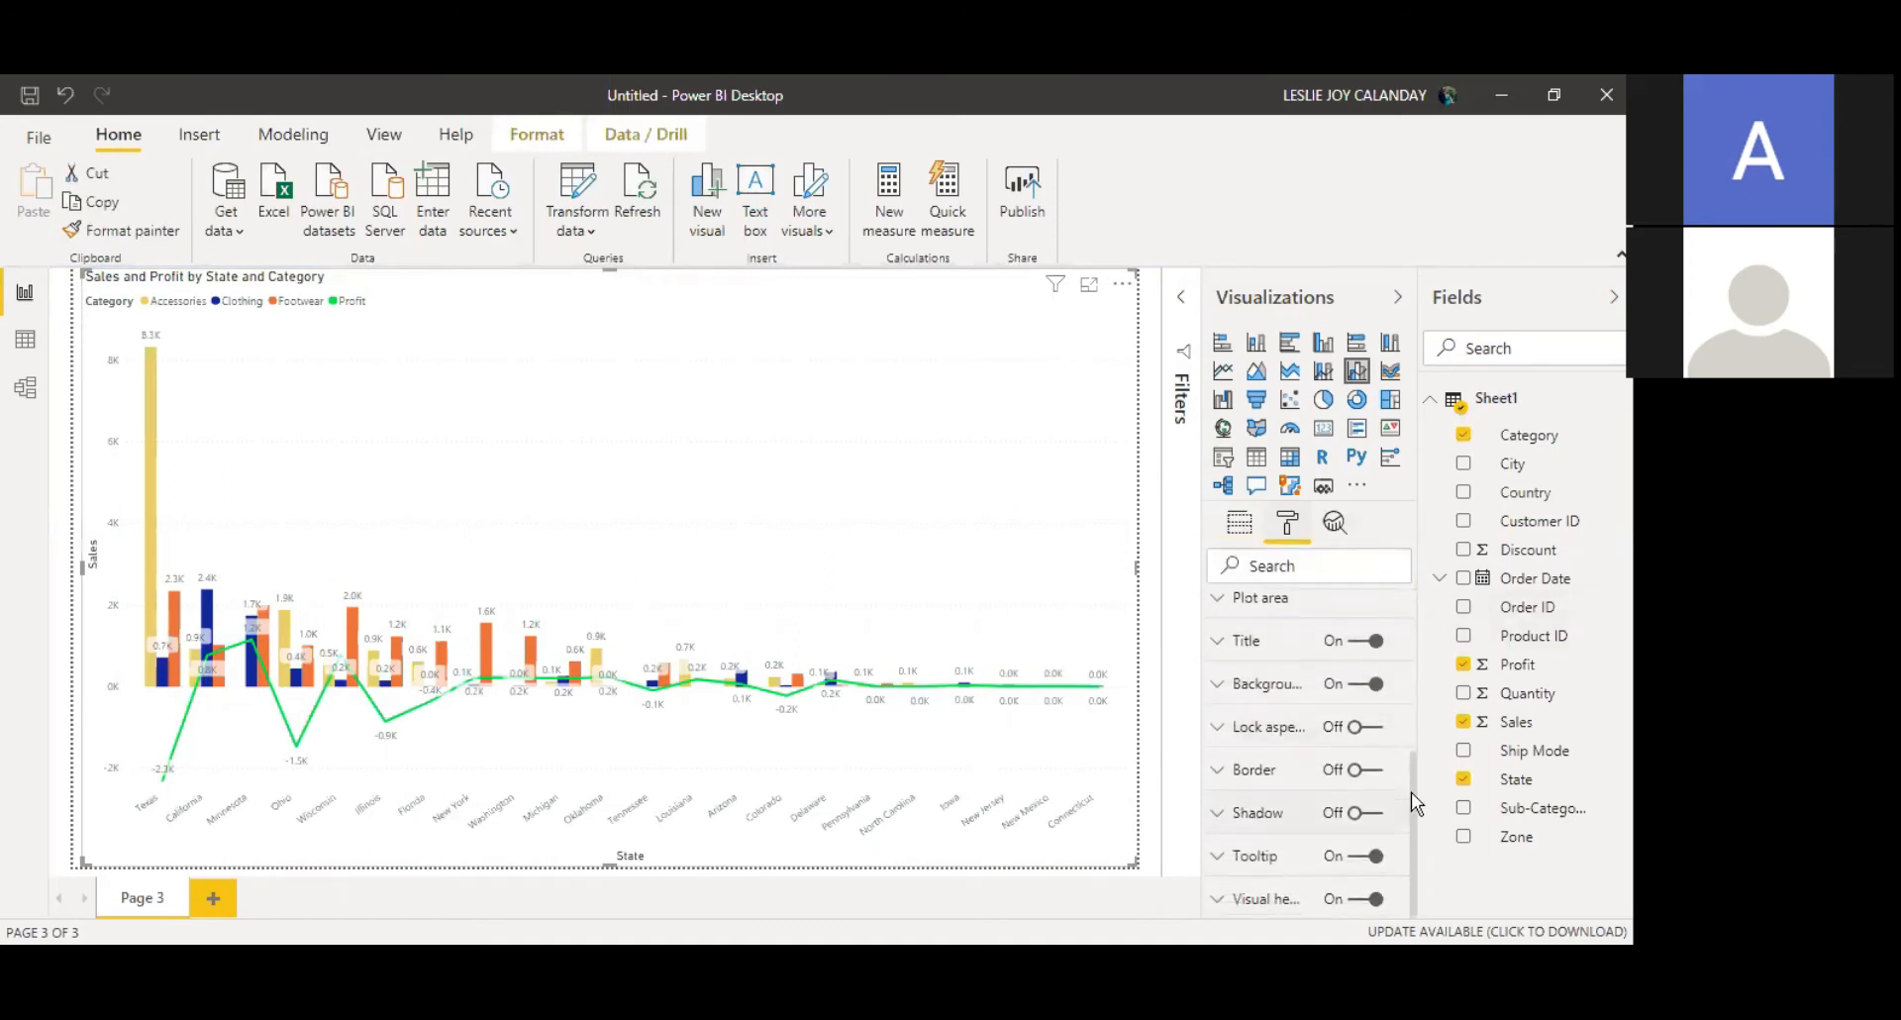
pyautogui.click(1259, 825)
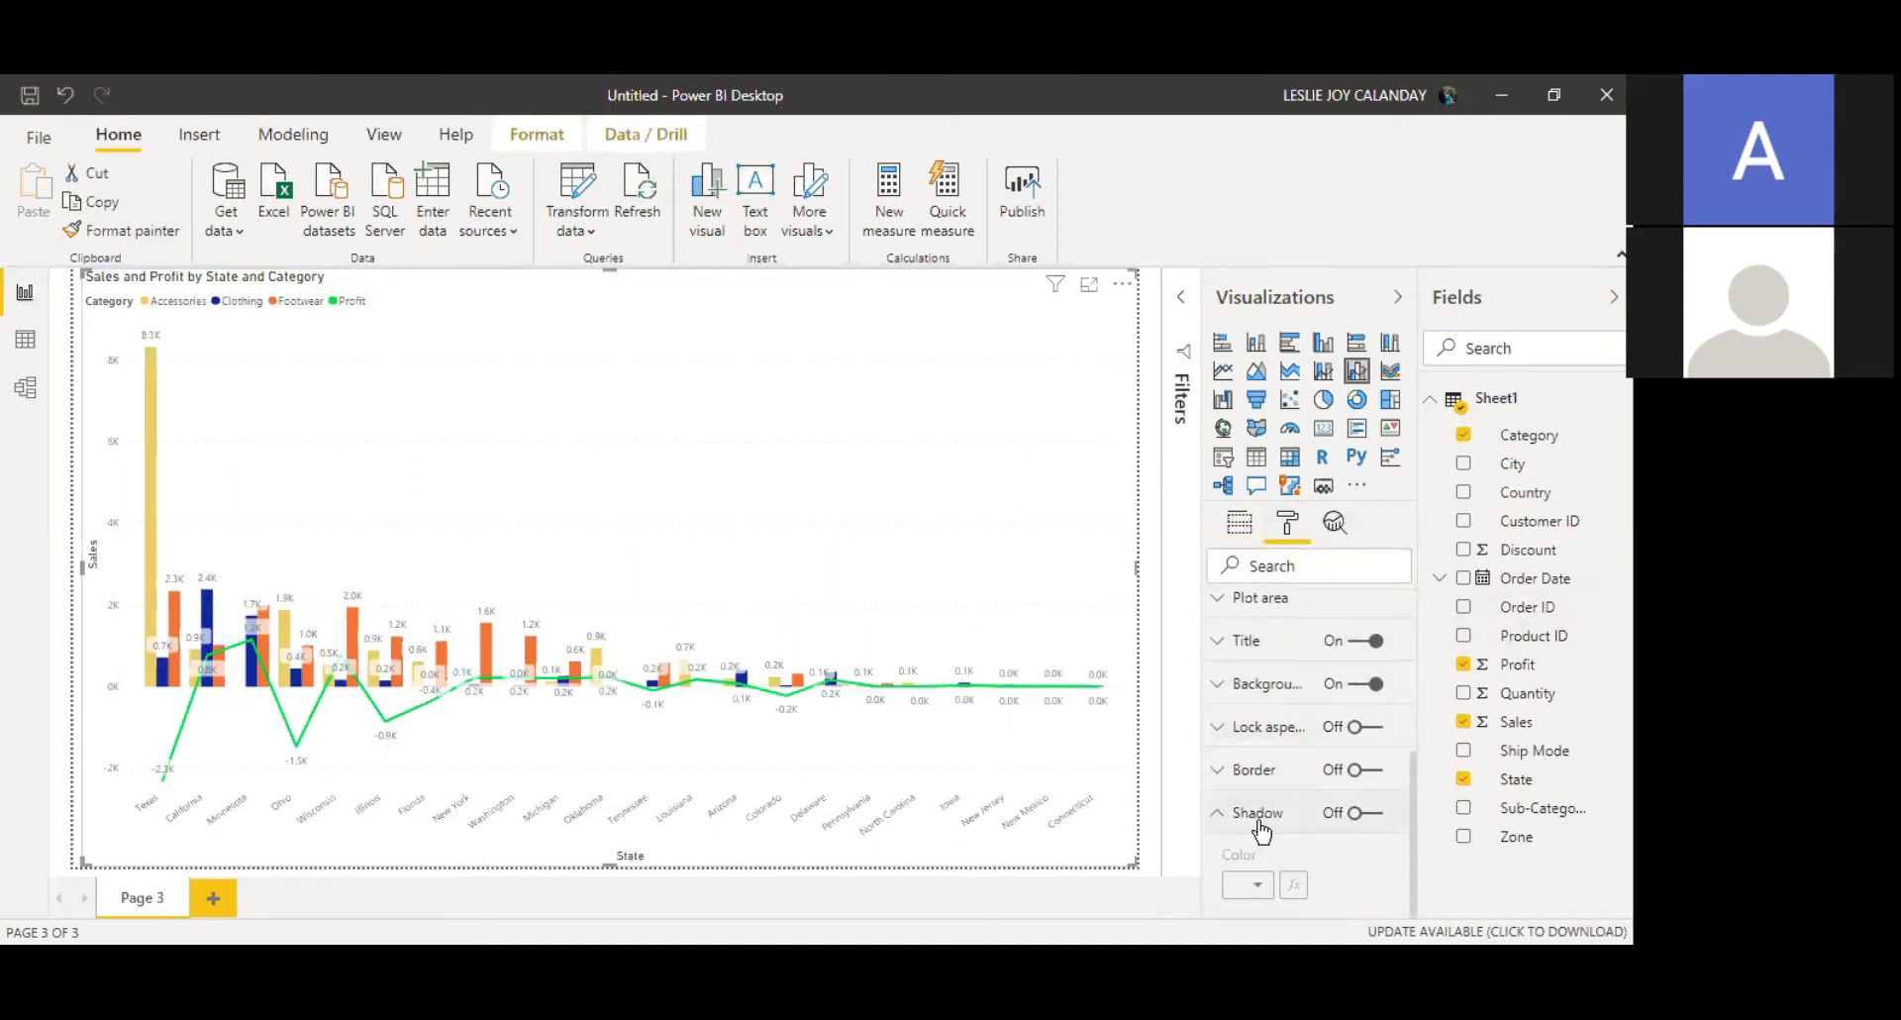
pyautogui.moveTo(1415, 749); pyautogui.dragTo(1416, 662)
pyautogui.click(1320, 764)
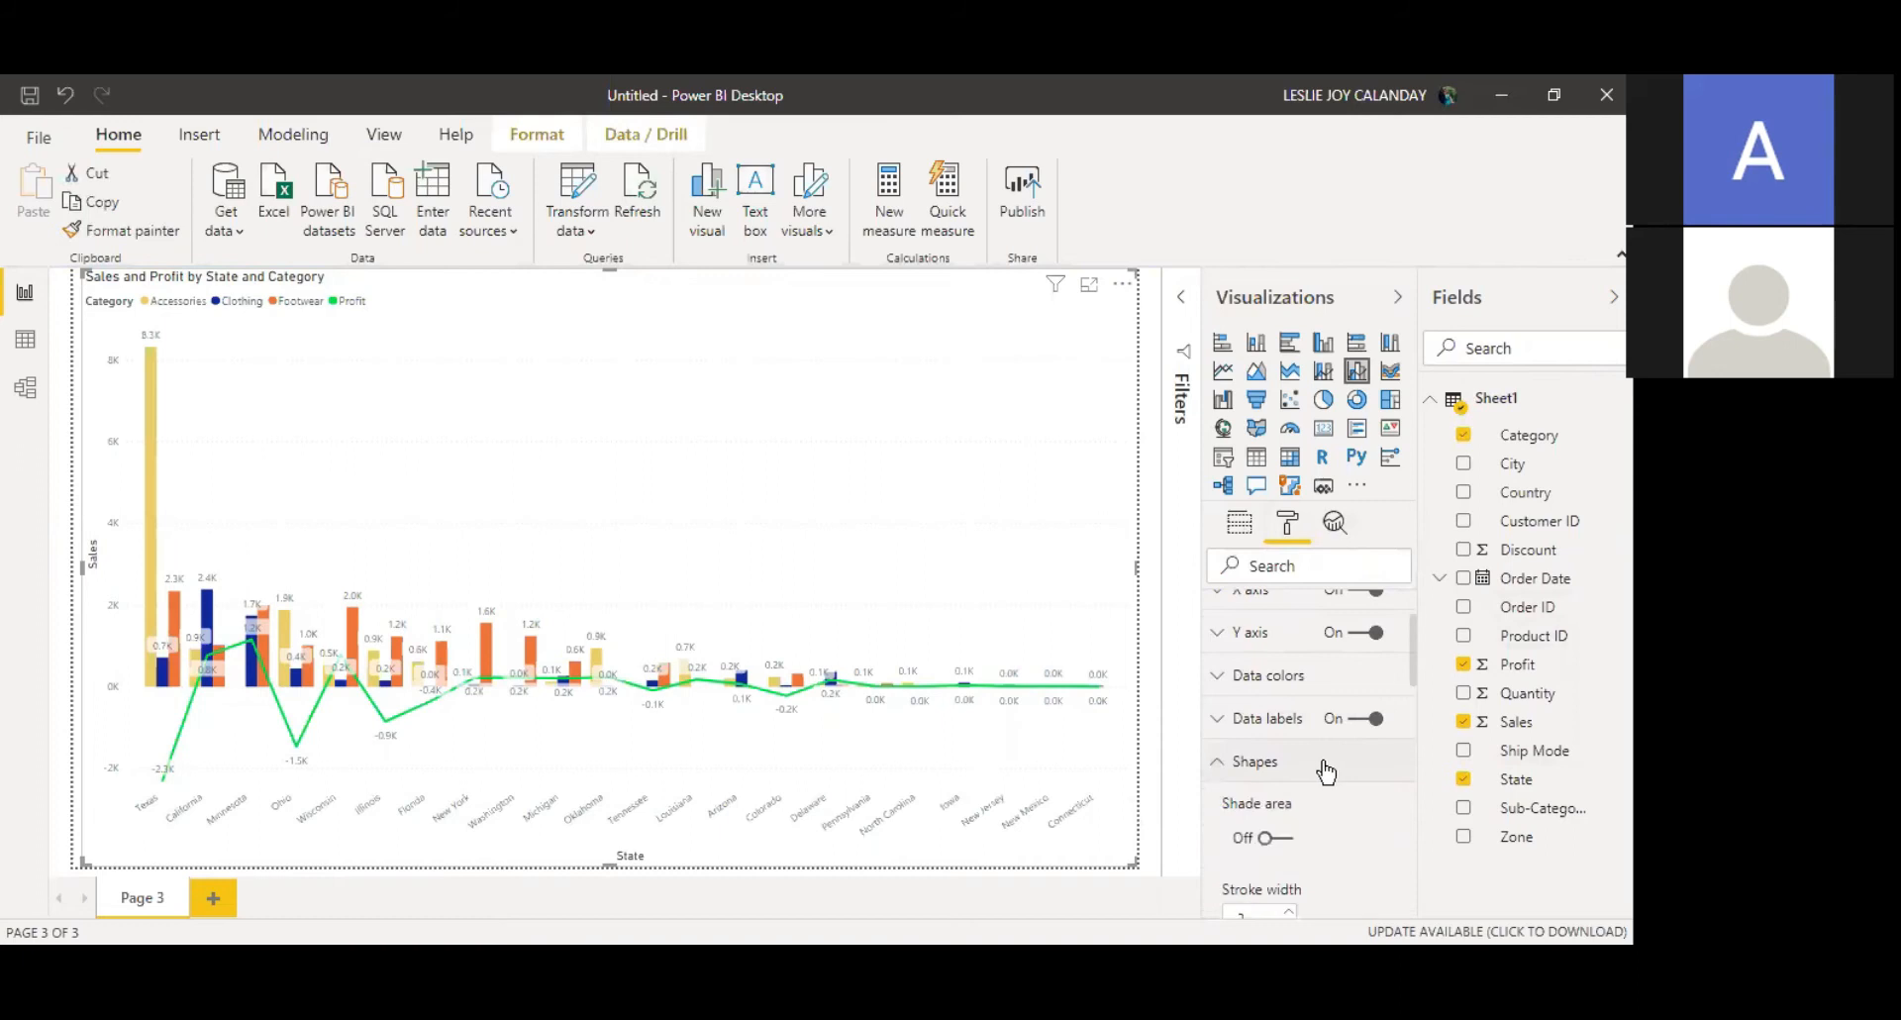
pyautogui.click(1284, 838)
# Step: Review the line style and plot area transparency settings of the combo chart
pyautogui.moveTo(1411, 668); pyautogui.dragTo(1416, 705)
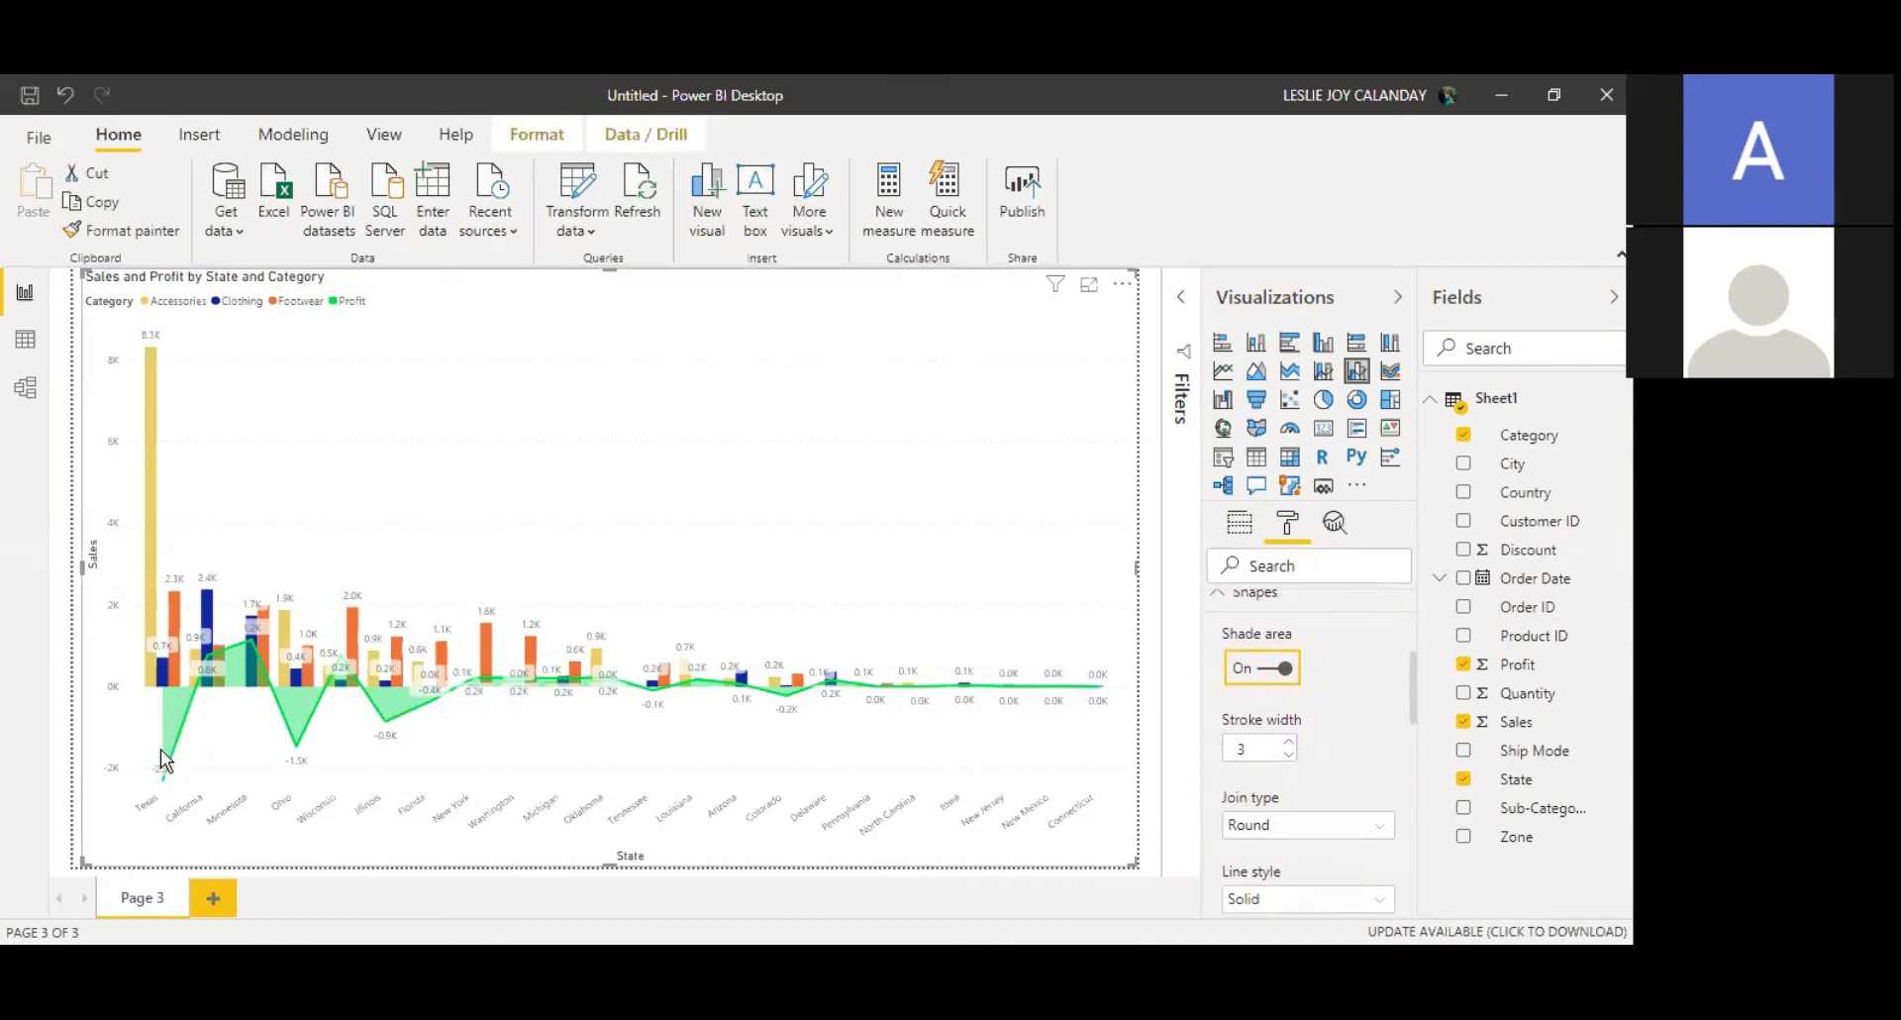
pyautogui.moveTo(174, 698)
pyautogui.moveTo(250, 642)
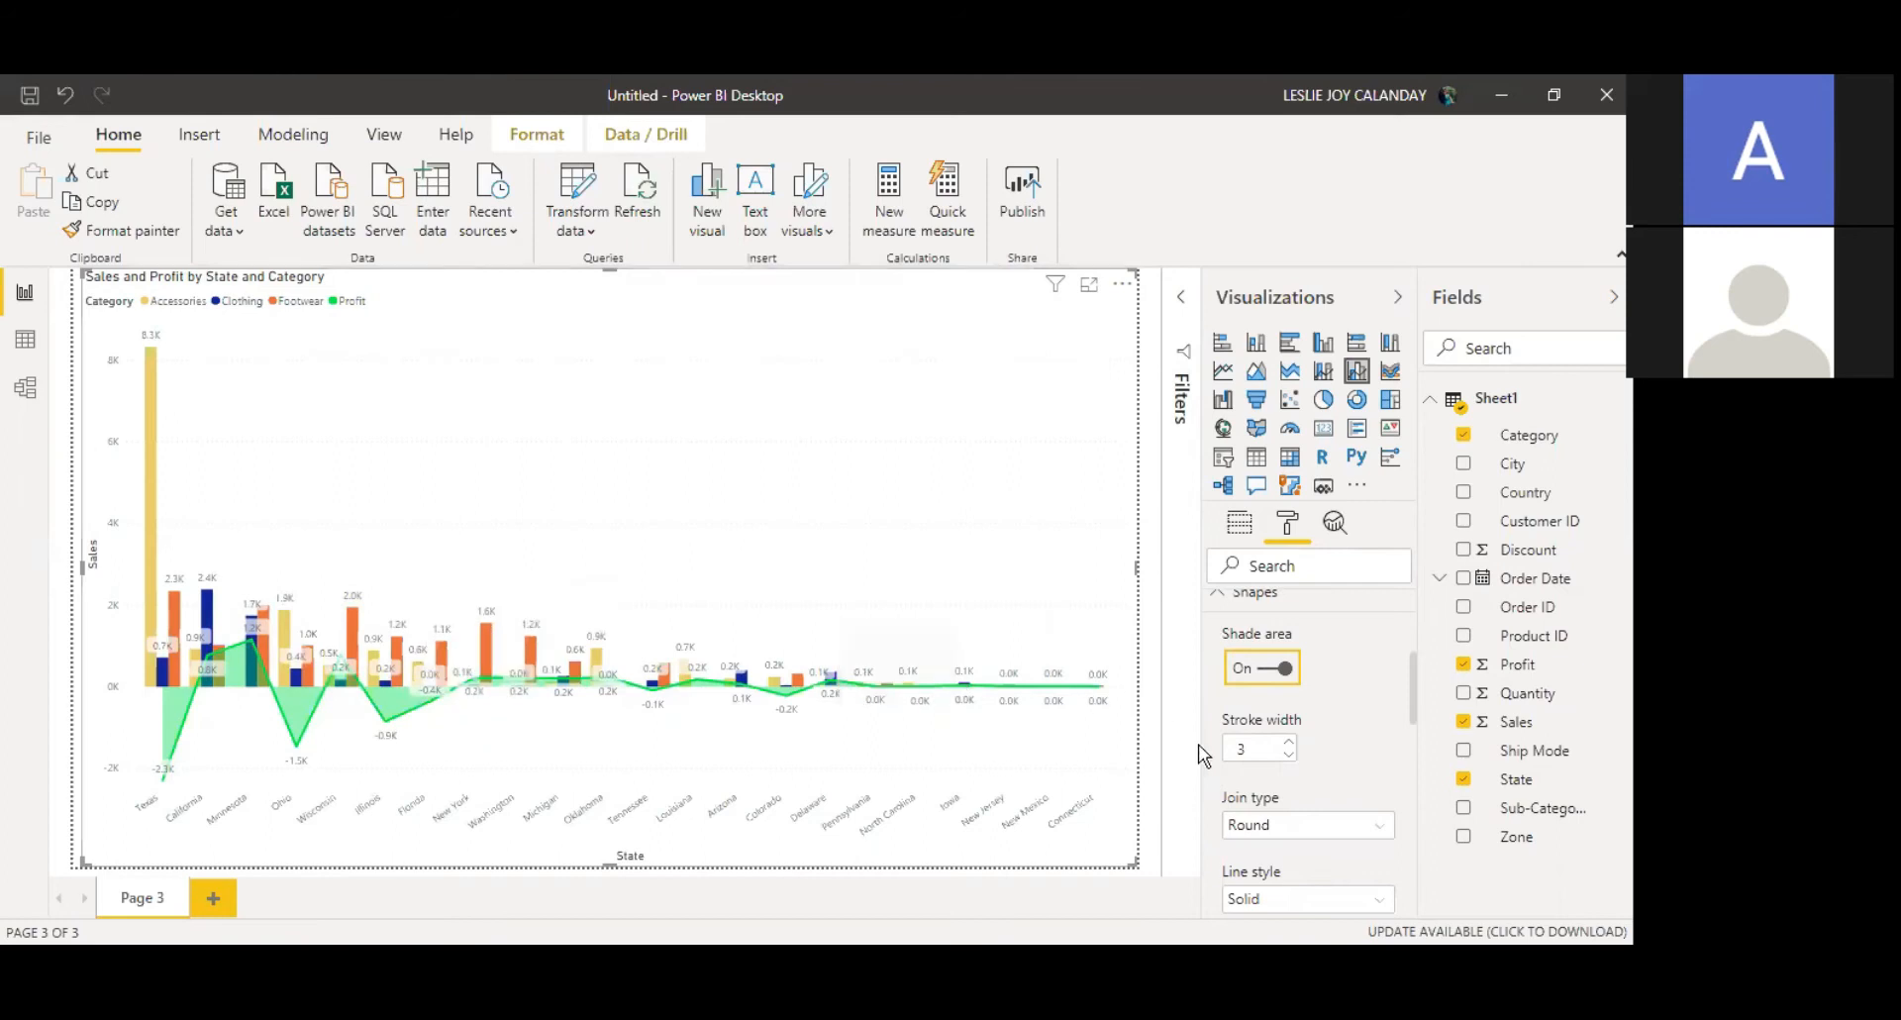
pyautogui.moveTo(1414, 689); pyautogui.dragTo(1405, 752)
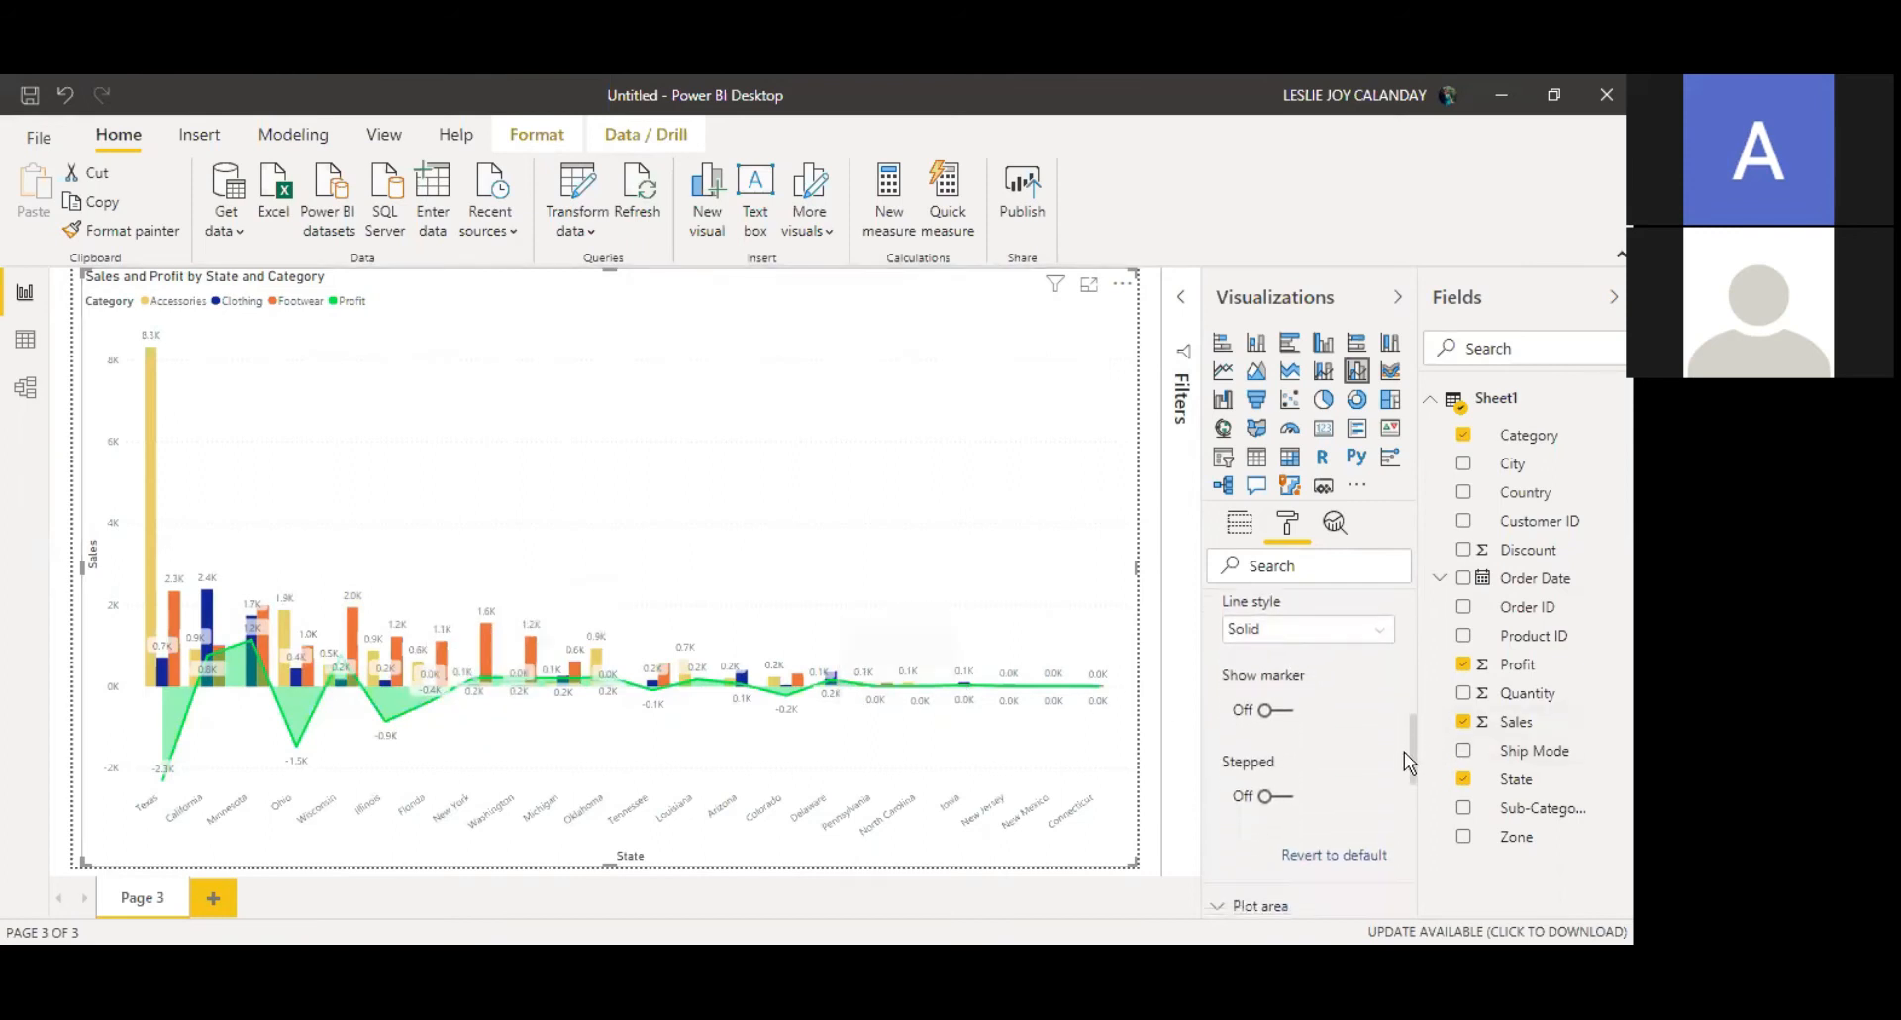
pyautogui.click(1367, 630)
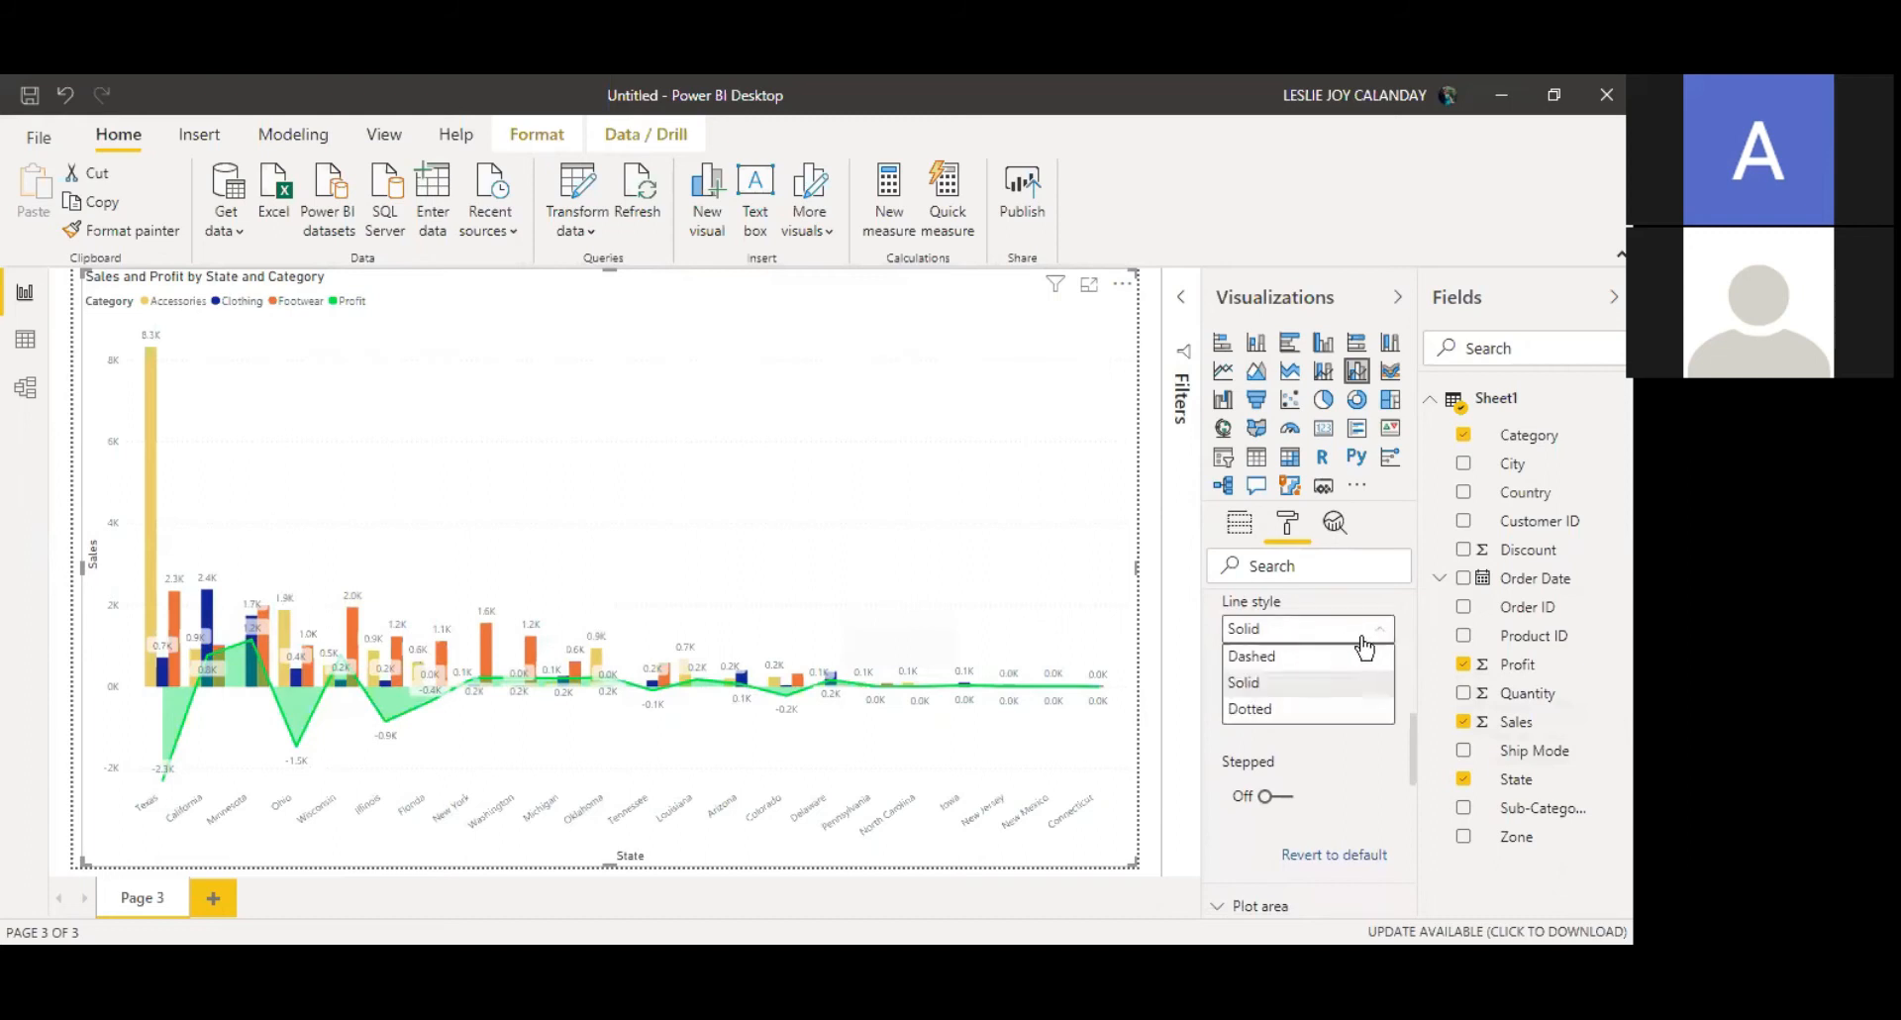
pyautogui.click(1370, 634)
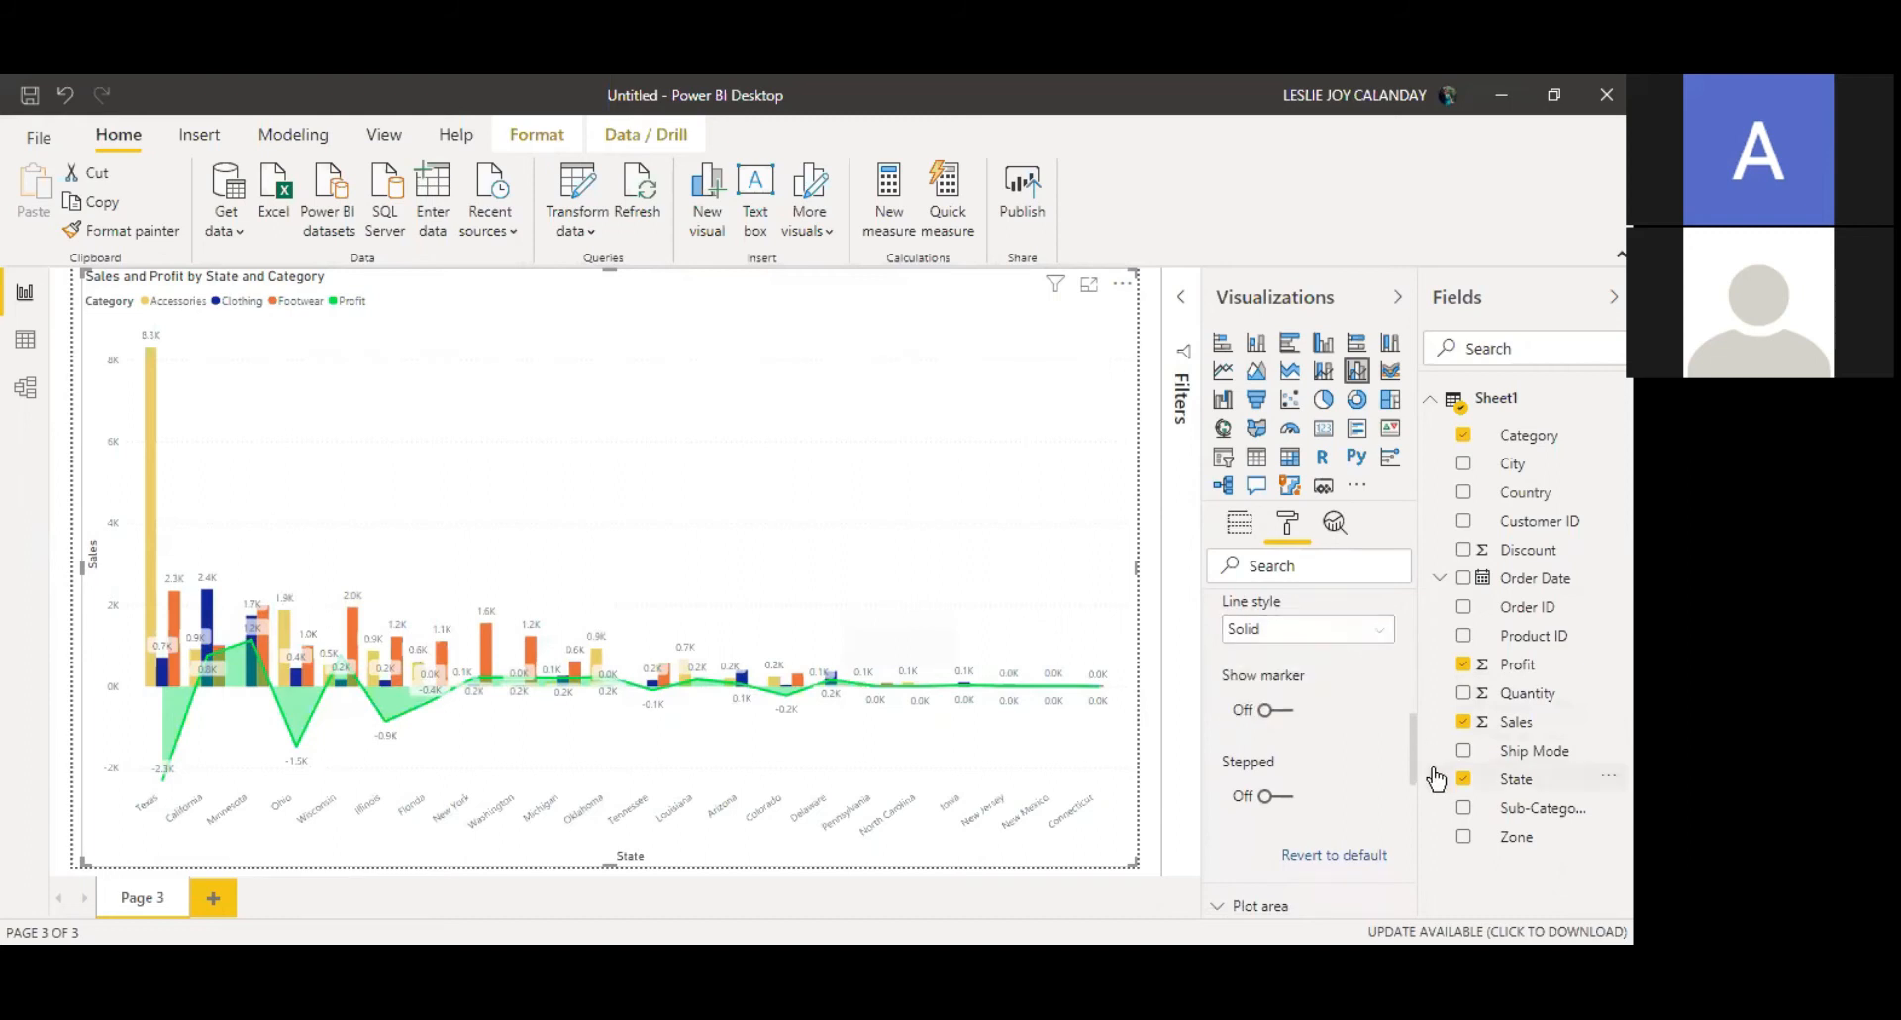
pyautogui.scroll(-3, 1406, 782)
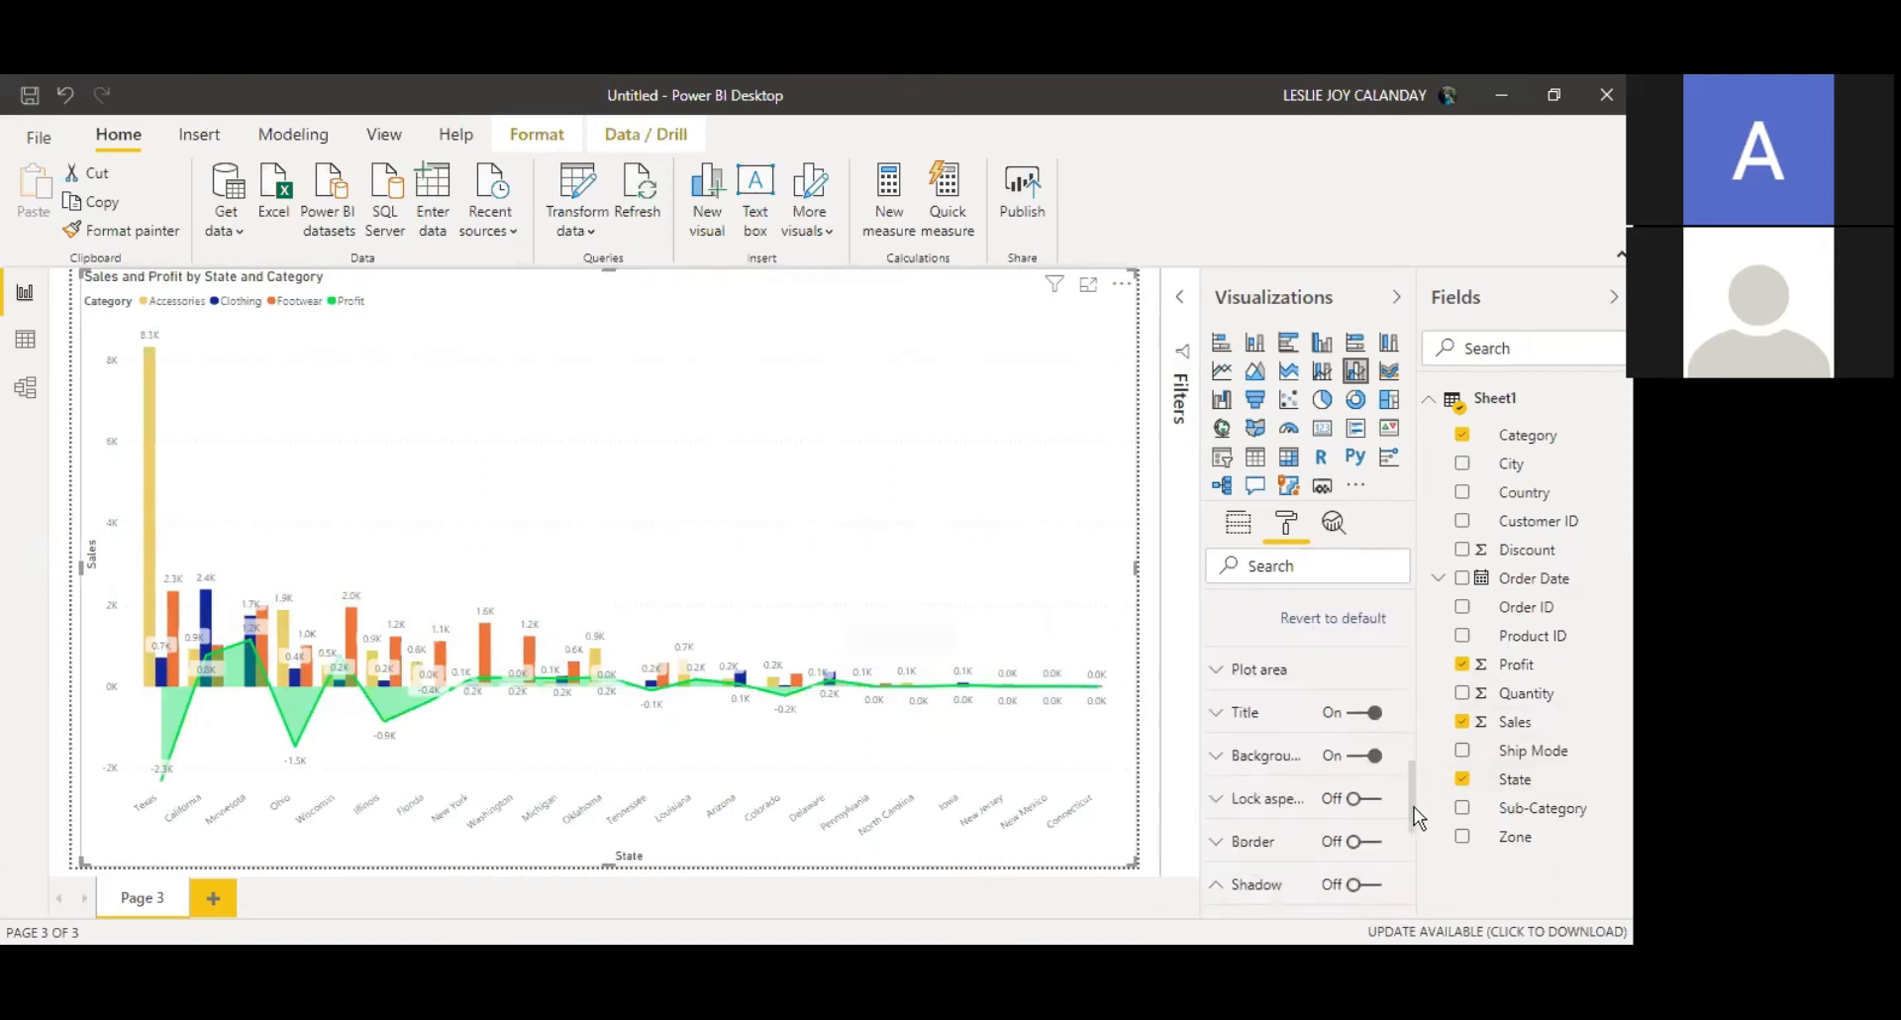
pyautogui.click(1326, 660)
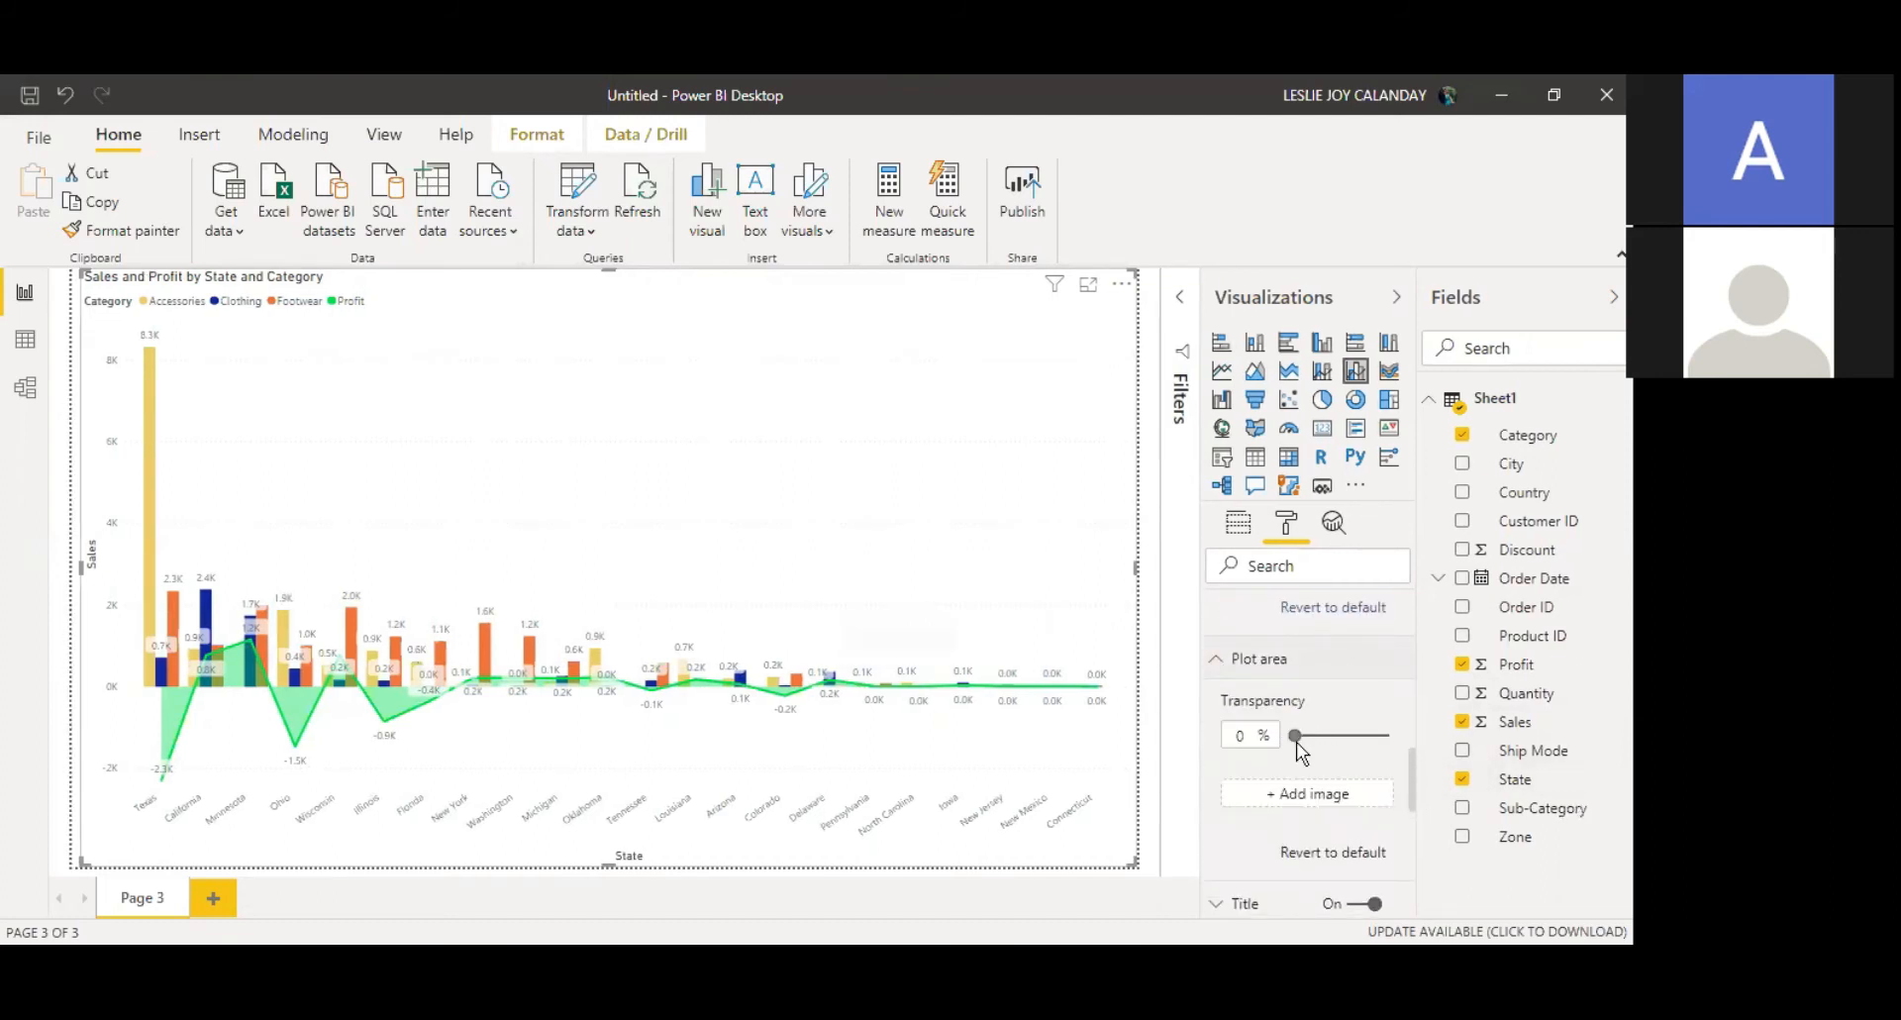
pyautogui.moveTo(1294, 736)
pyautogui.mouseDown()
pyautogui.moveTo(1364, 736)
pyautogui.moveTo(1324, 736)
pyautogui.mouseUp()
pyautogui.moveTo(1323, 736); pyautogui.dragTo(1295, 736)
pyautogui.moveTo(1410, 793); pyautogui.dragTo(1411, 851)
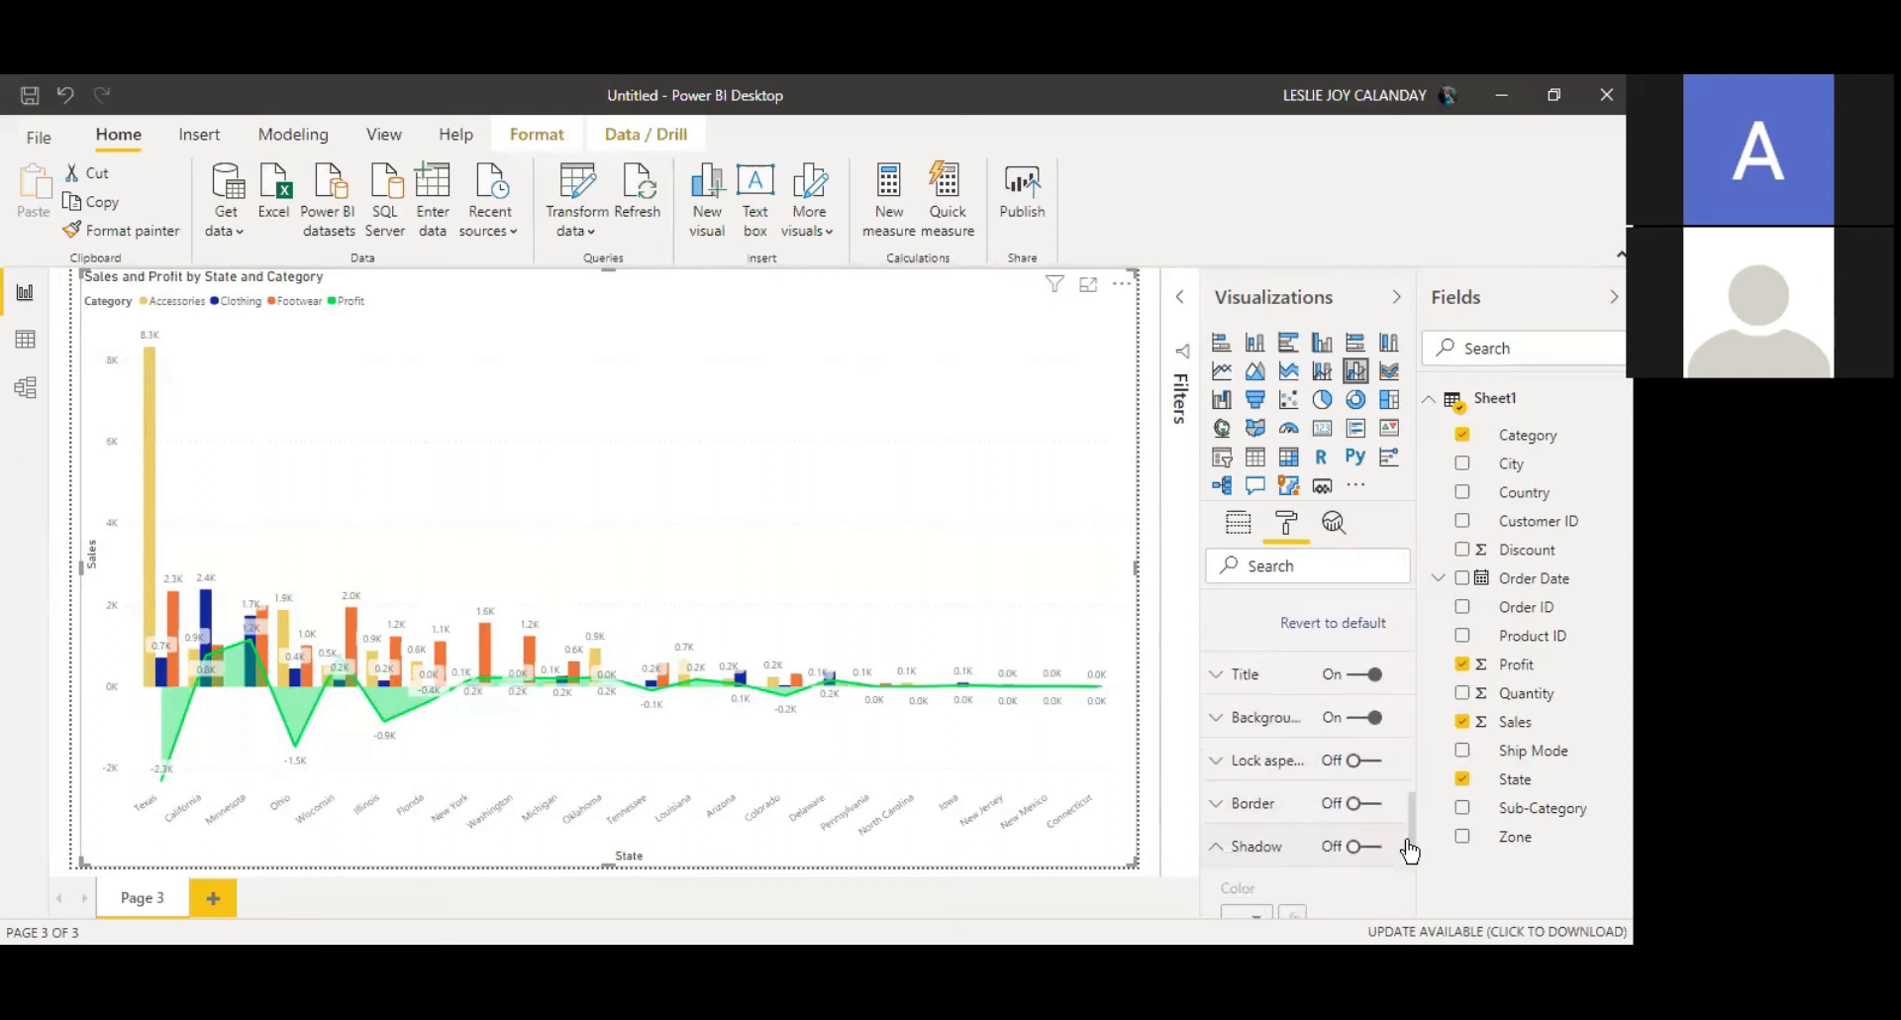
# Step: Centre-align the chart title
pyautogui.click(1248, 675)
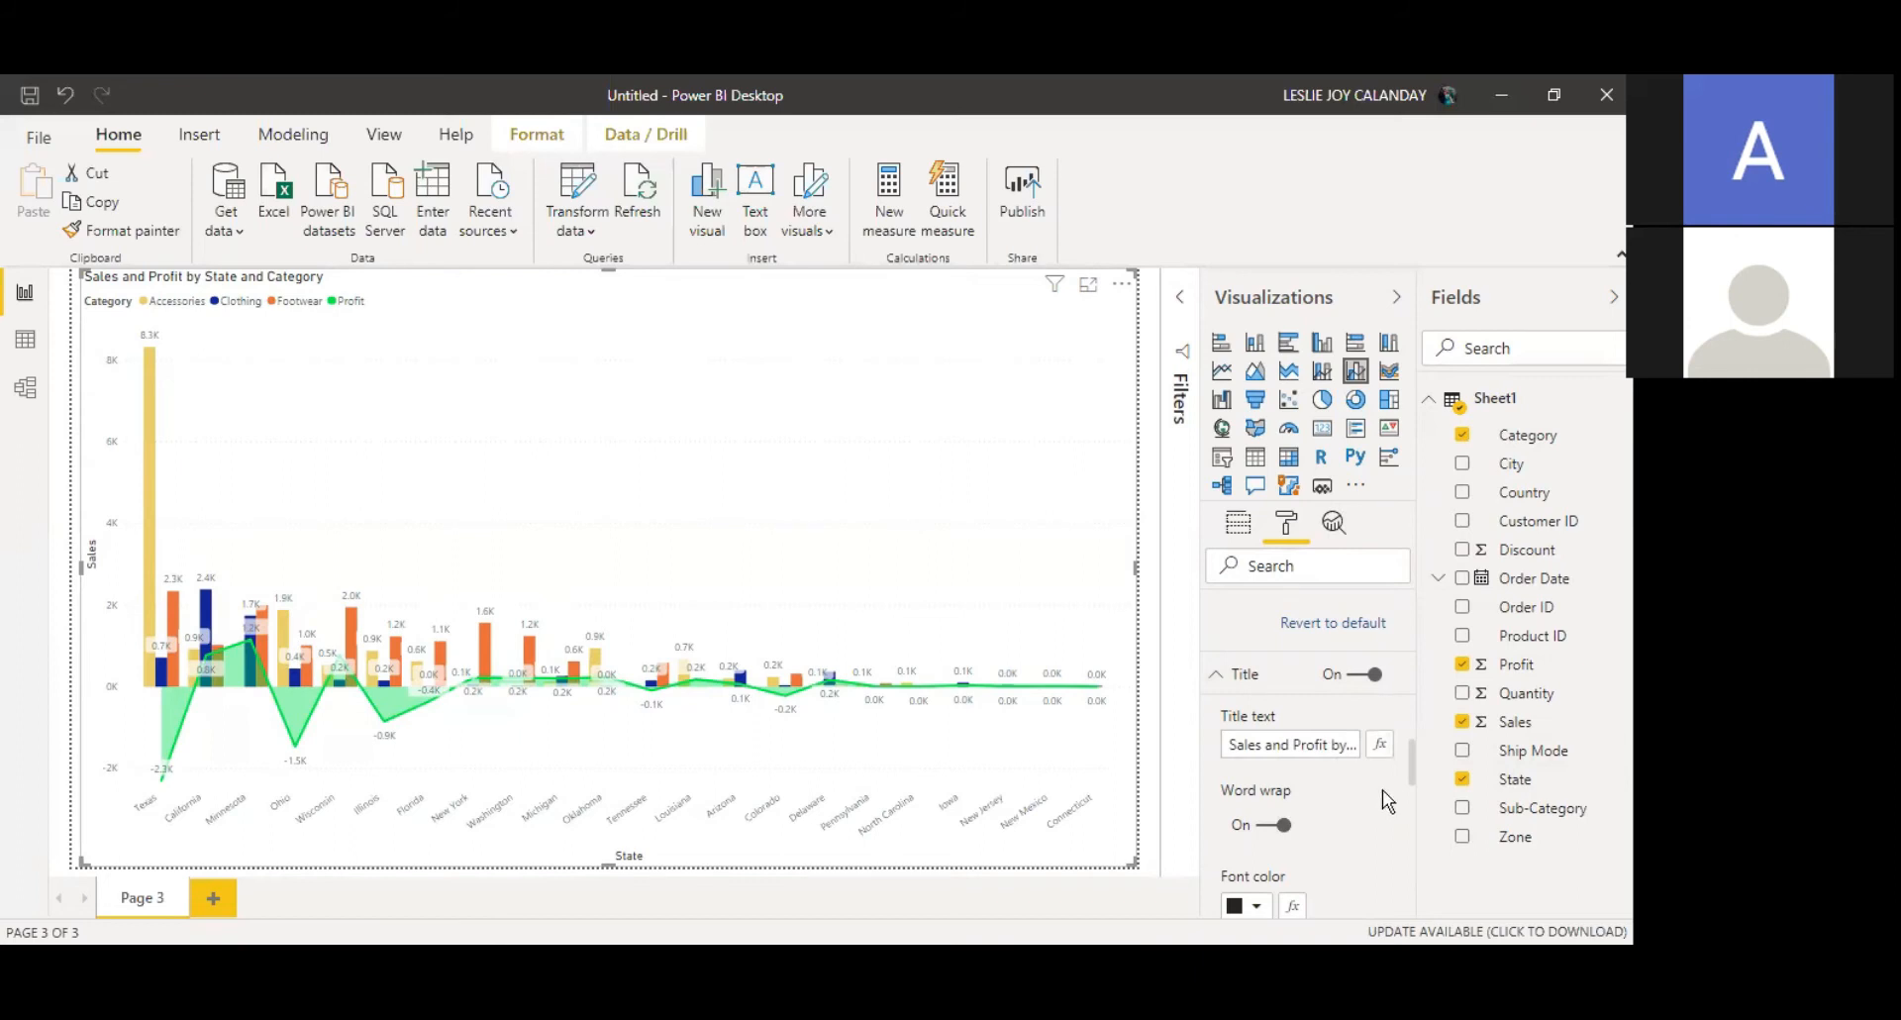
pyautogui.moveTo(1417, 777); pyautogui.dragTo(1407, 820)
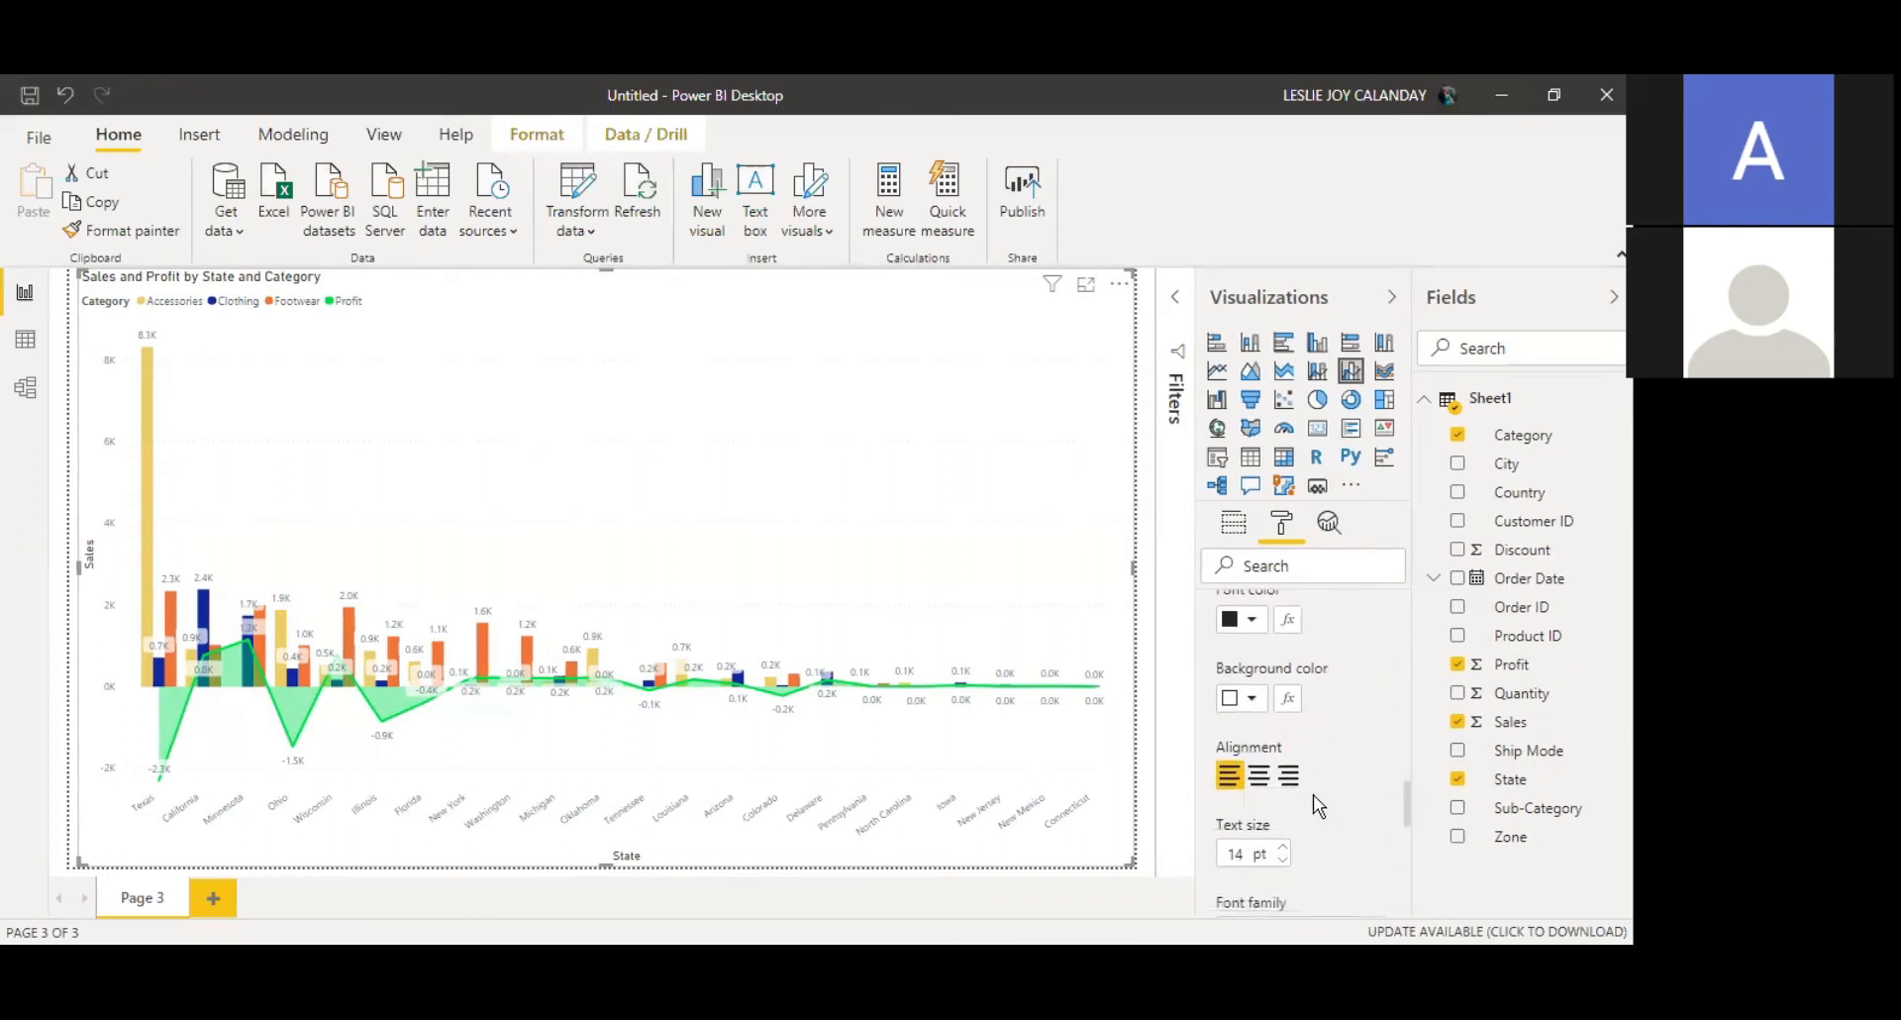
pyautogui.click(1261, 778)
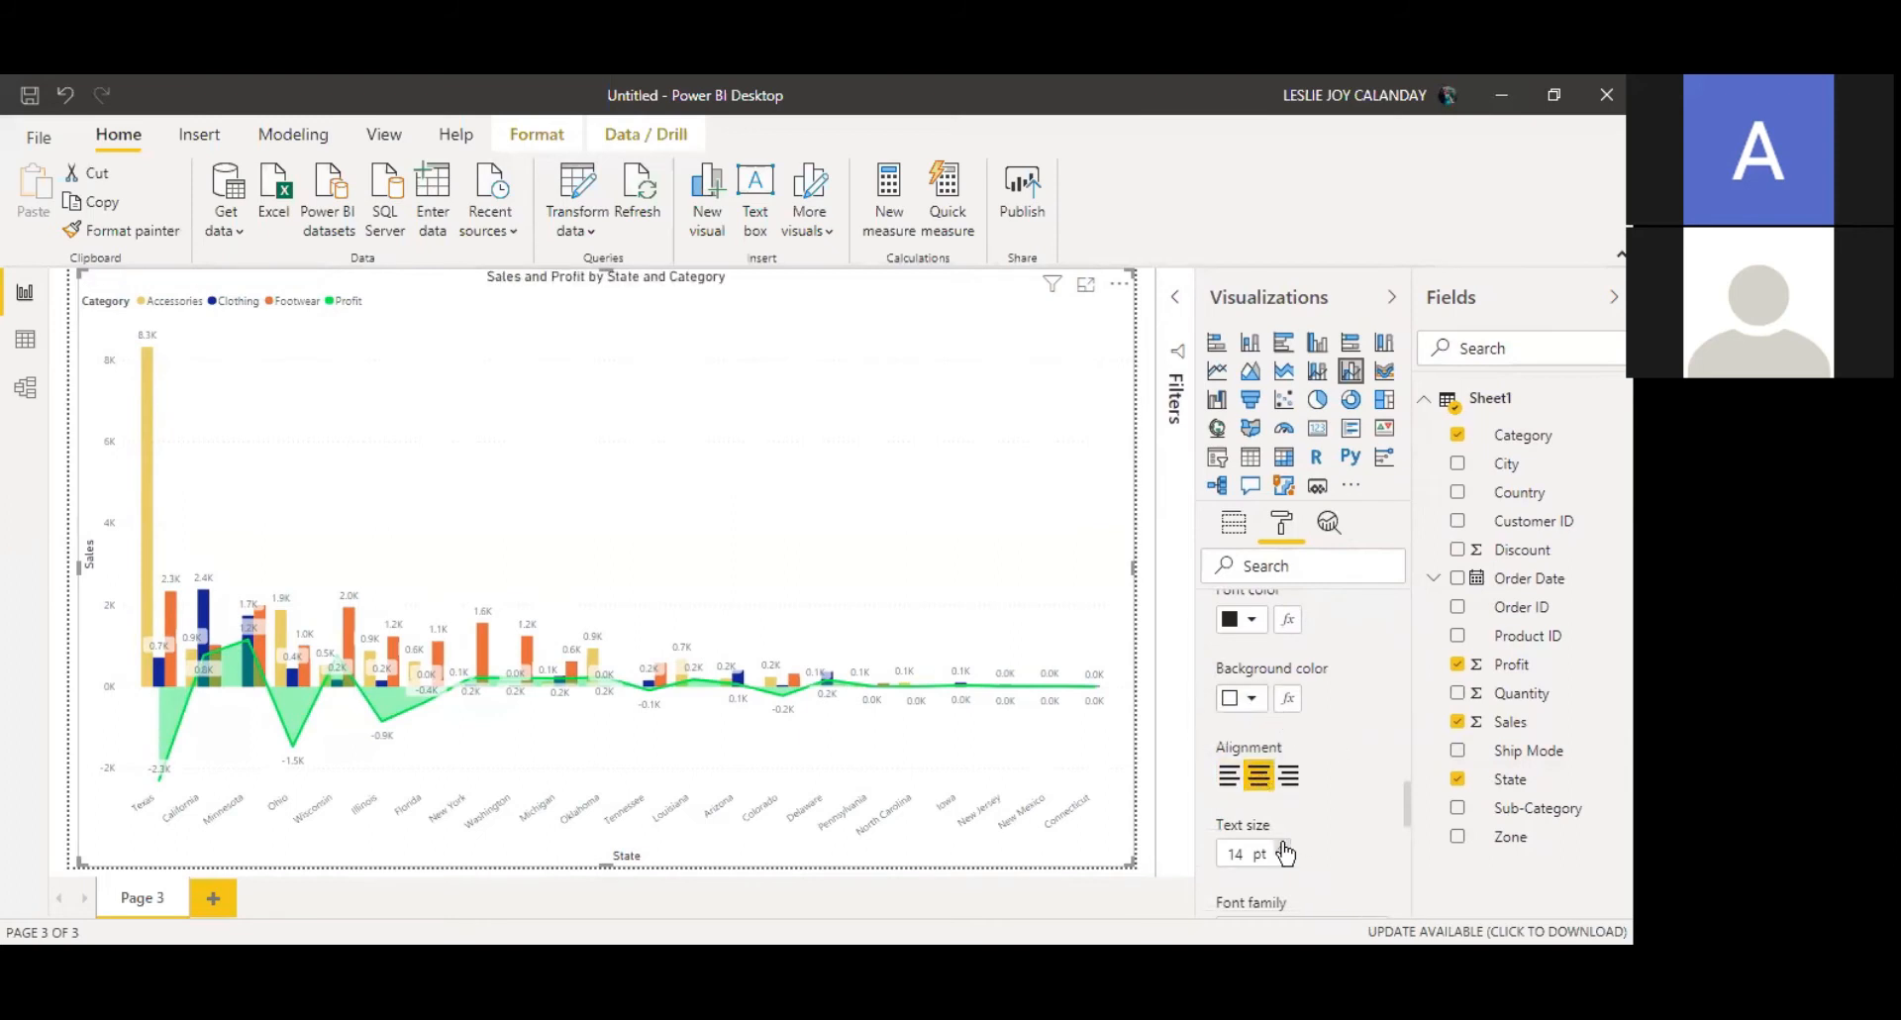
# Step: Set the title text size to 25 pt
pyautogui.doubleClick(1234, 855)
pyautogui.write('15')
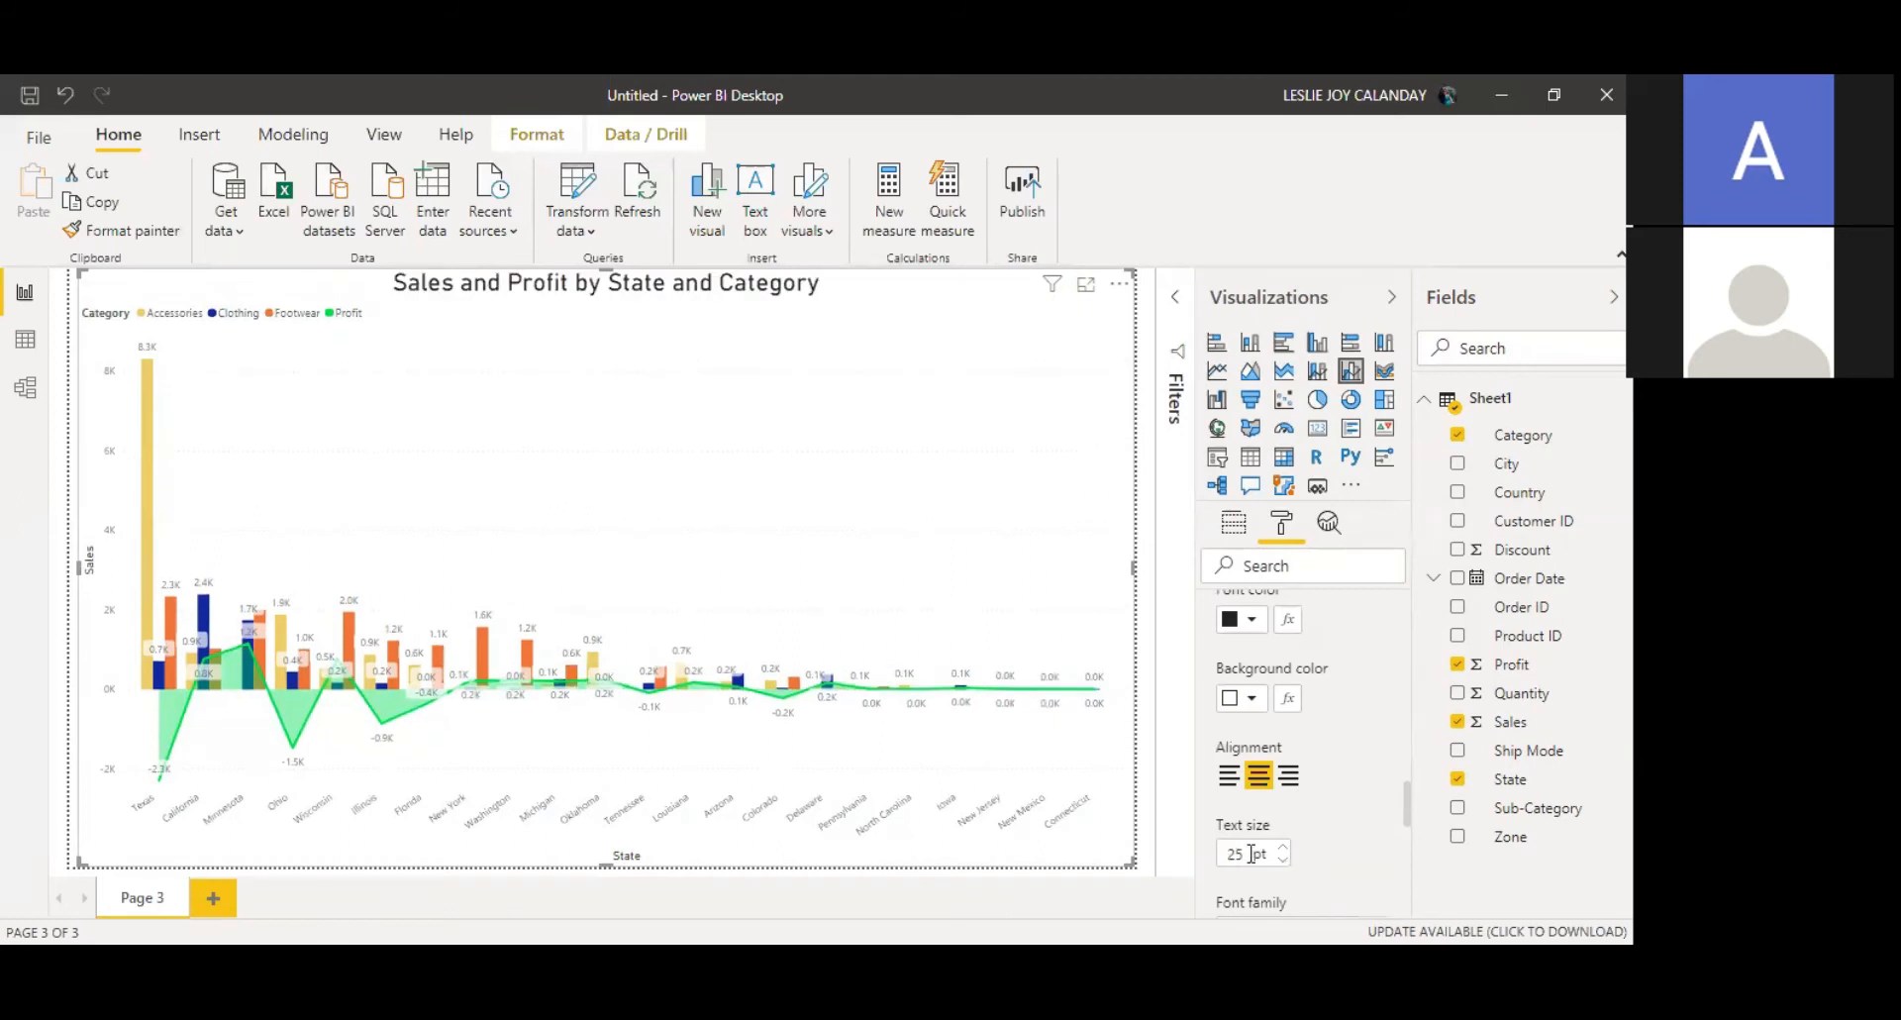
# Step: Set the title font family to Arial Black
pyautogui.scroll(-4, 1404, 800)
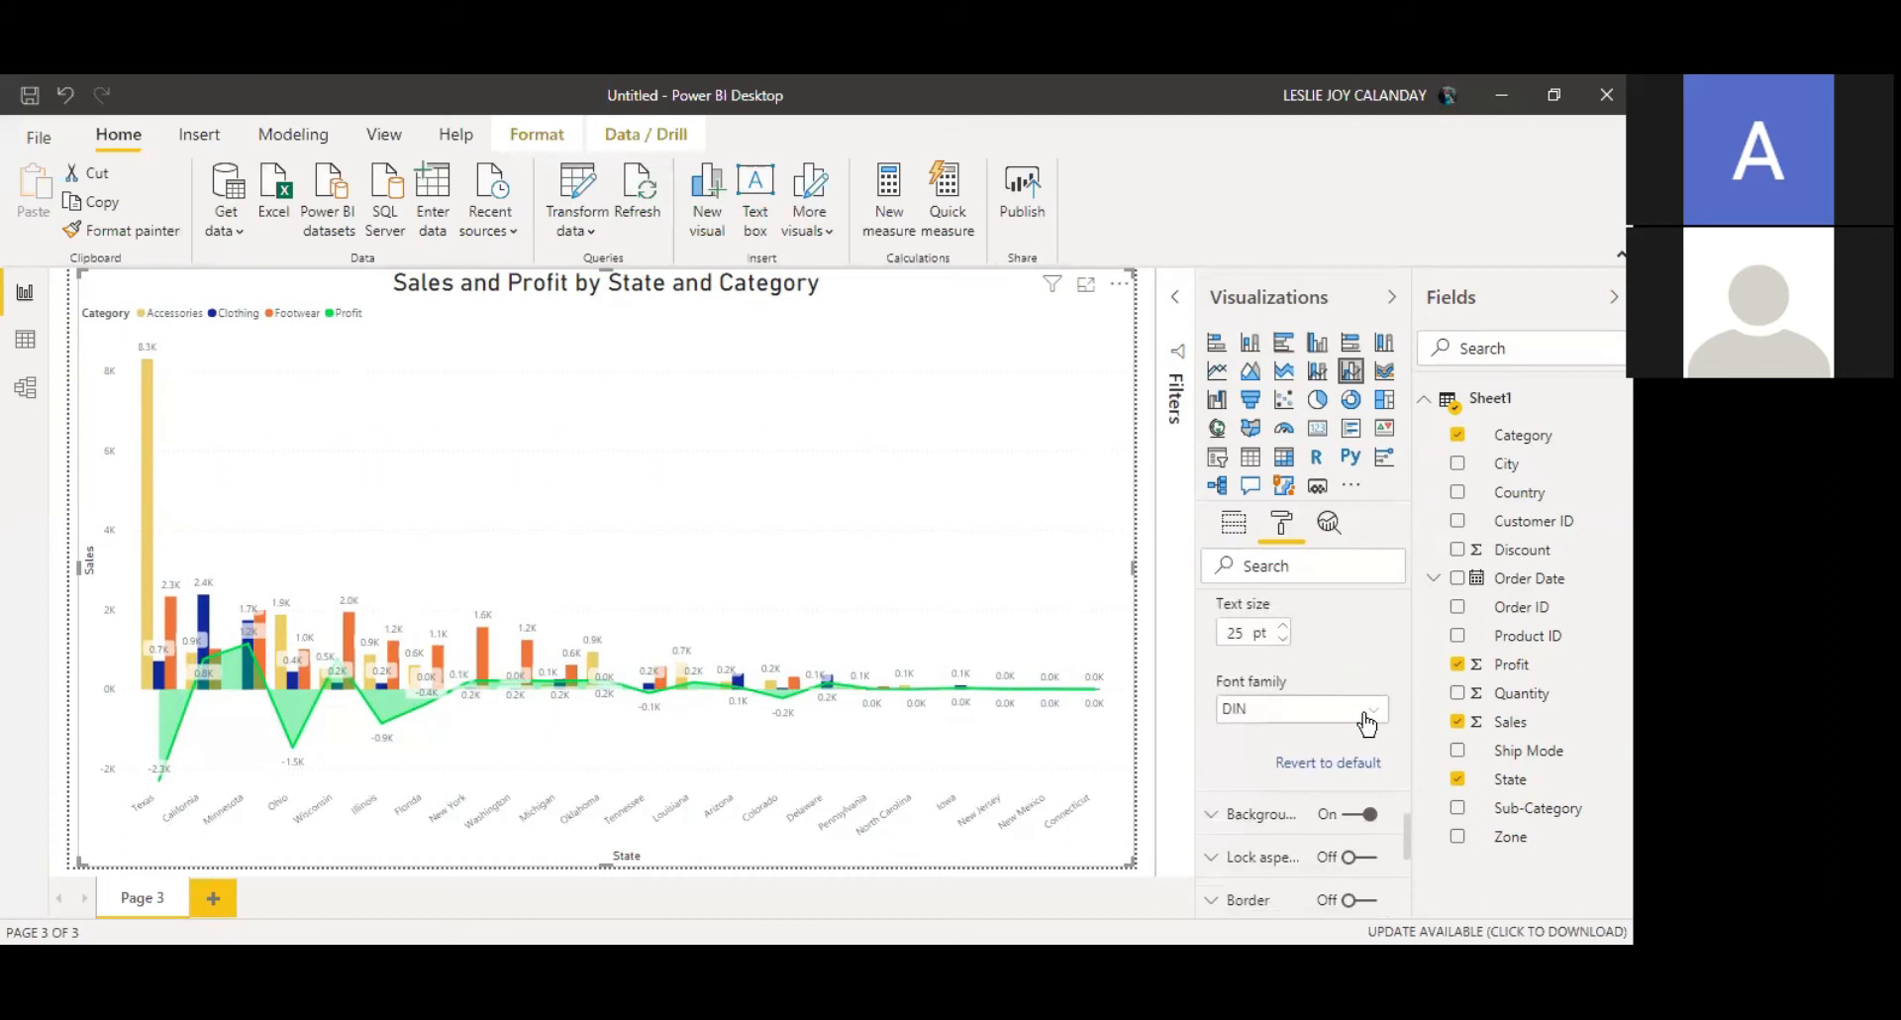
pyautogui.click(1367, 716)
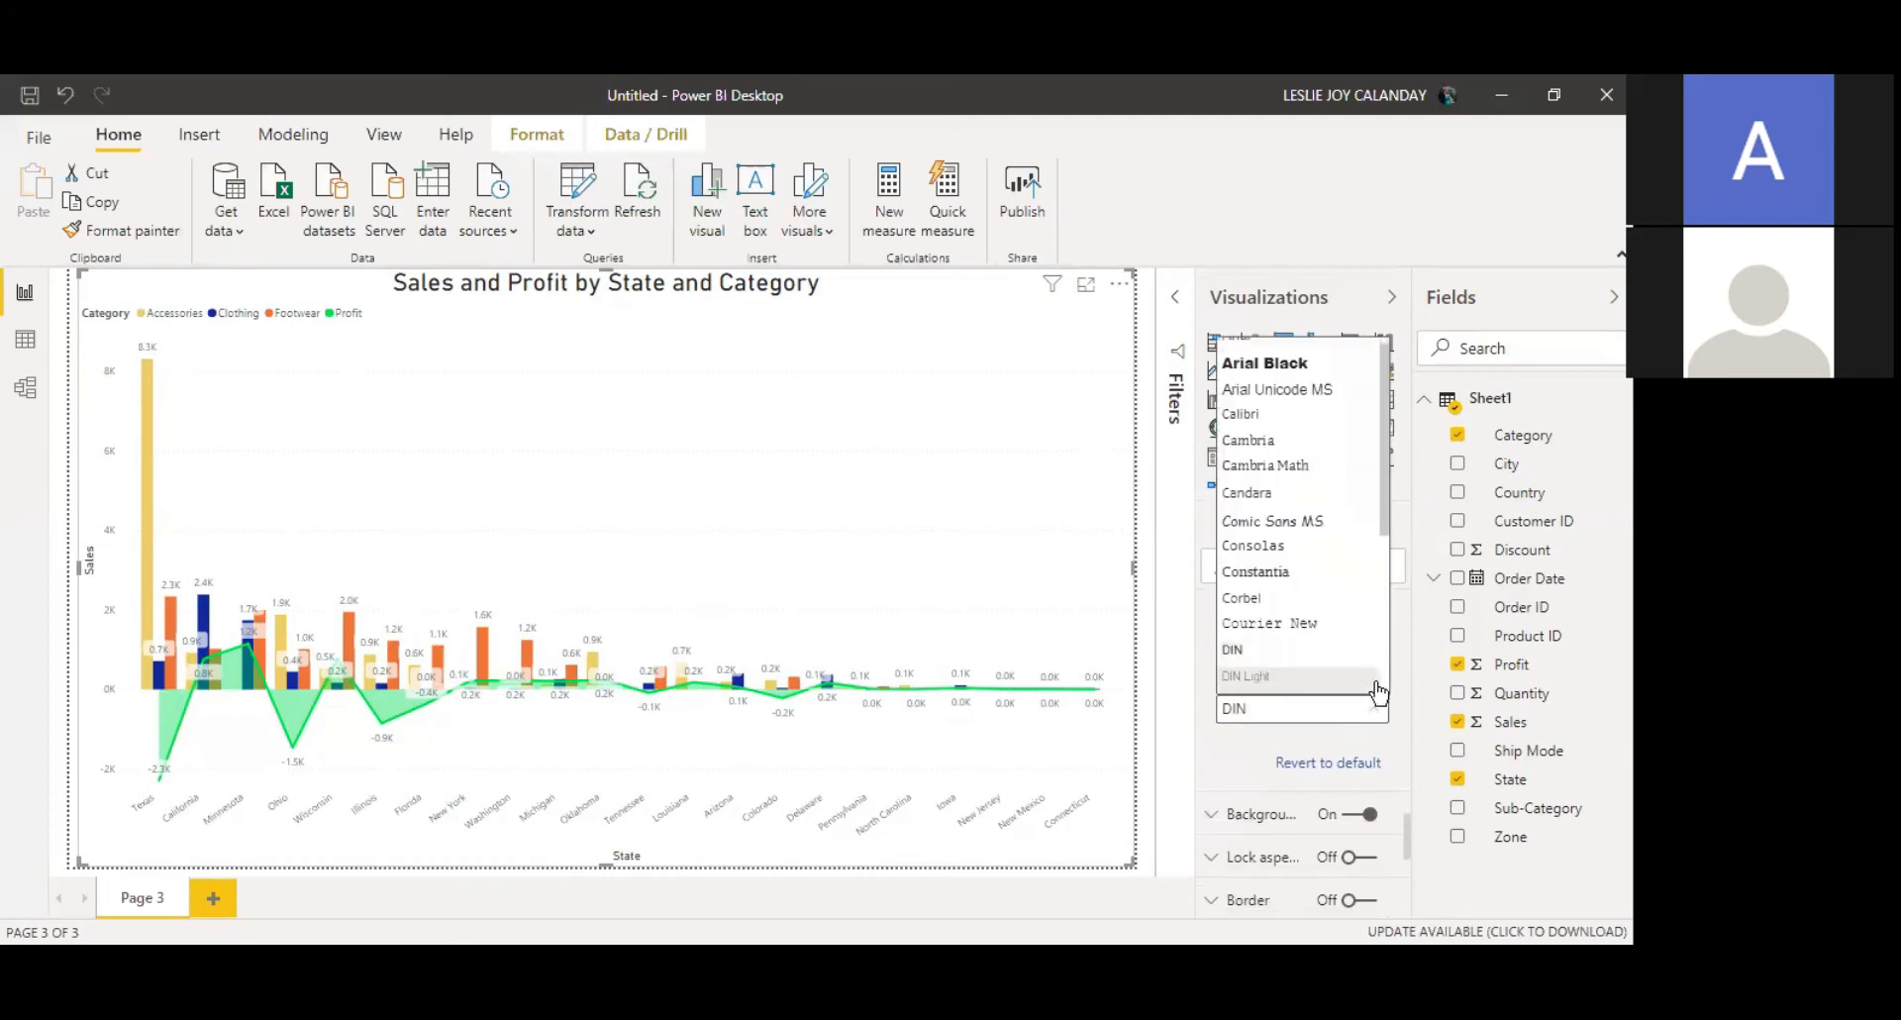
pyautogui.click(1325, 372)
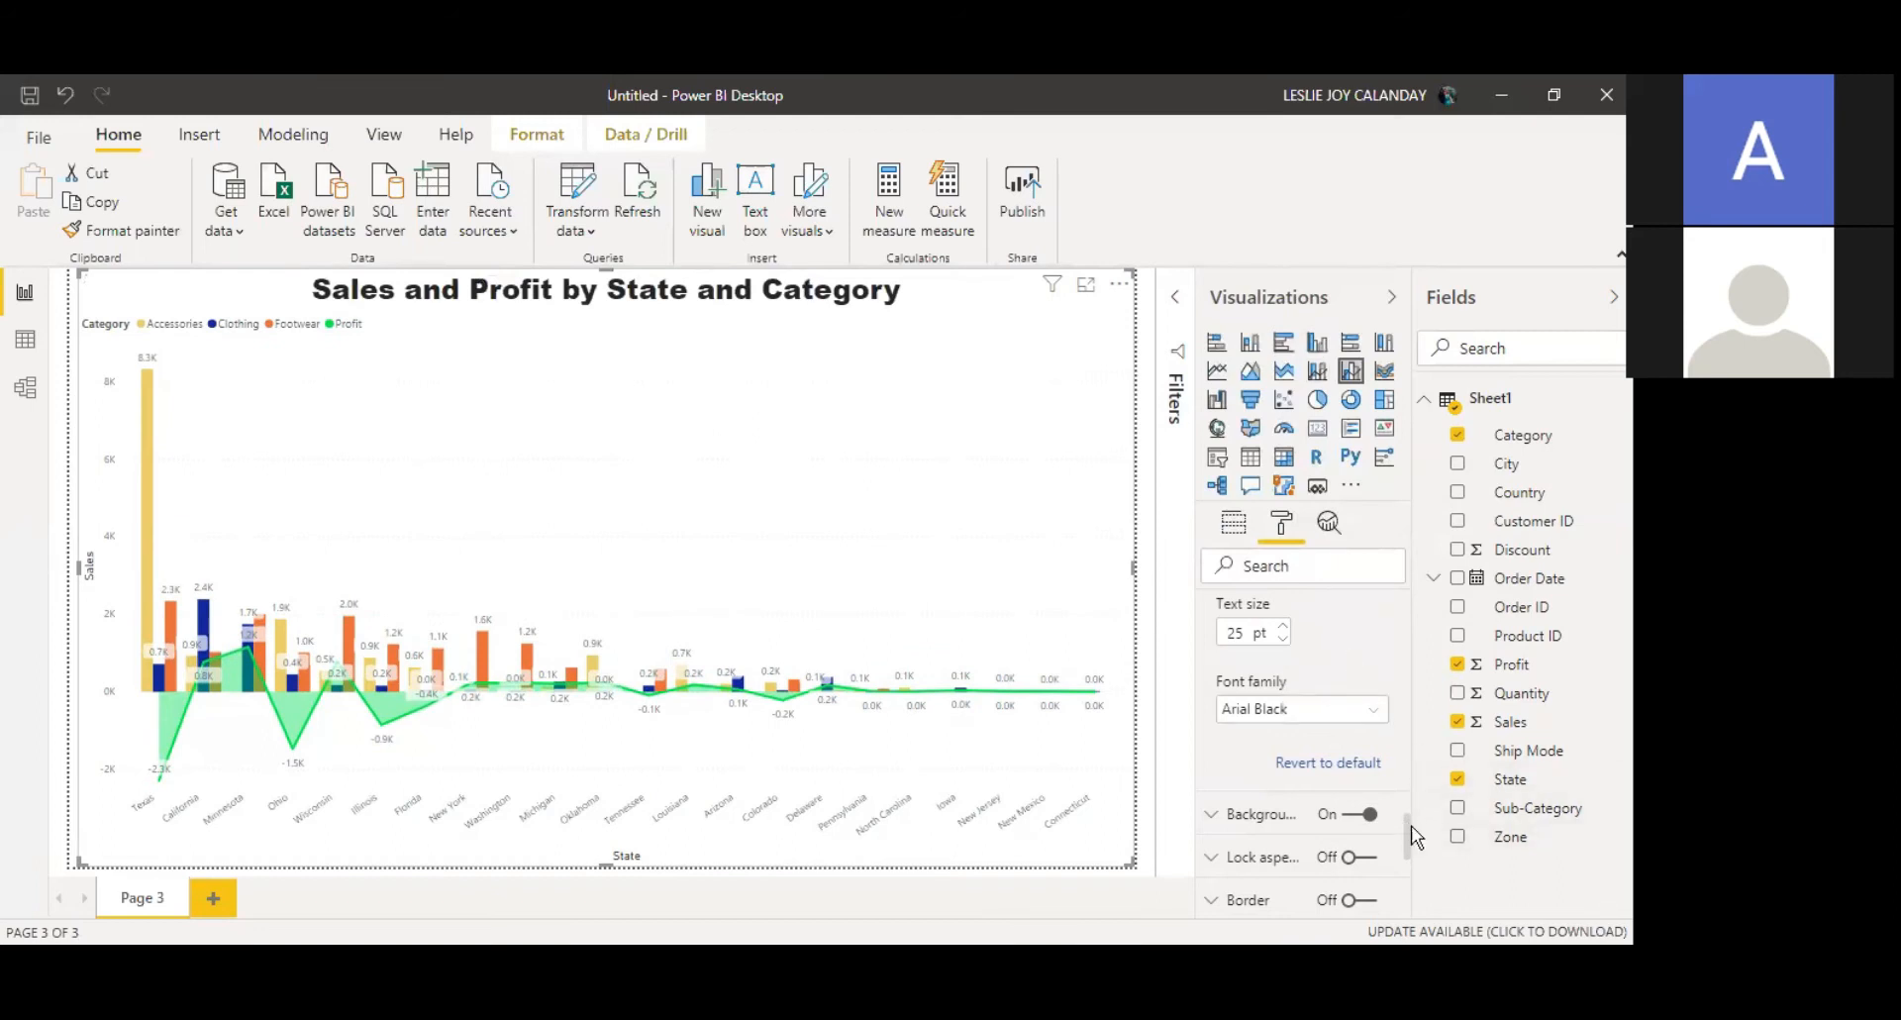
# Step: Change the title font colour to red, then back to black
pyautogui.moveTo(1404, 818); pyautogui.dragTo(1411, 782)
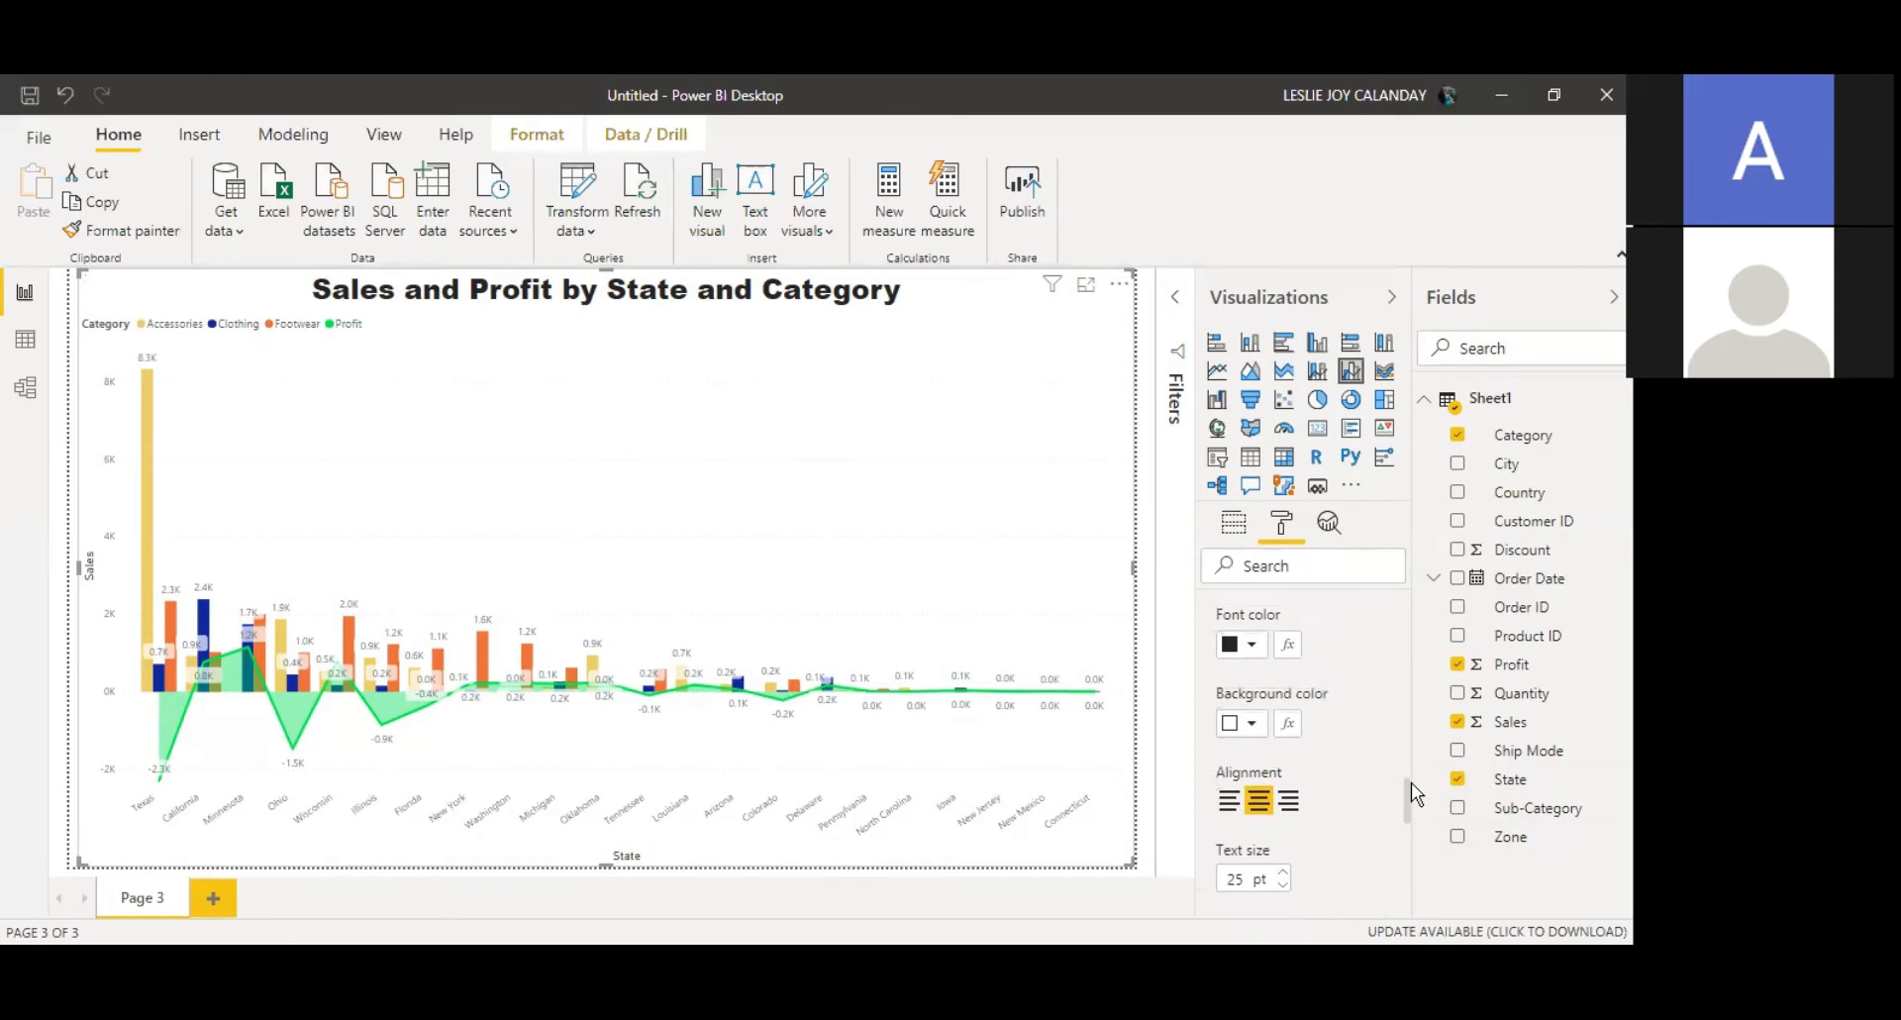
pyautogui.click(1254, 645)
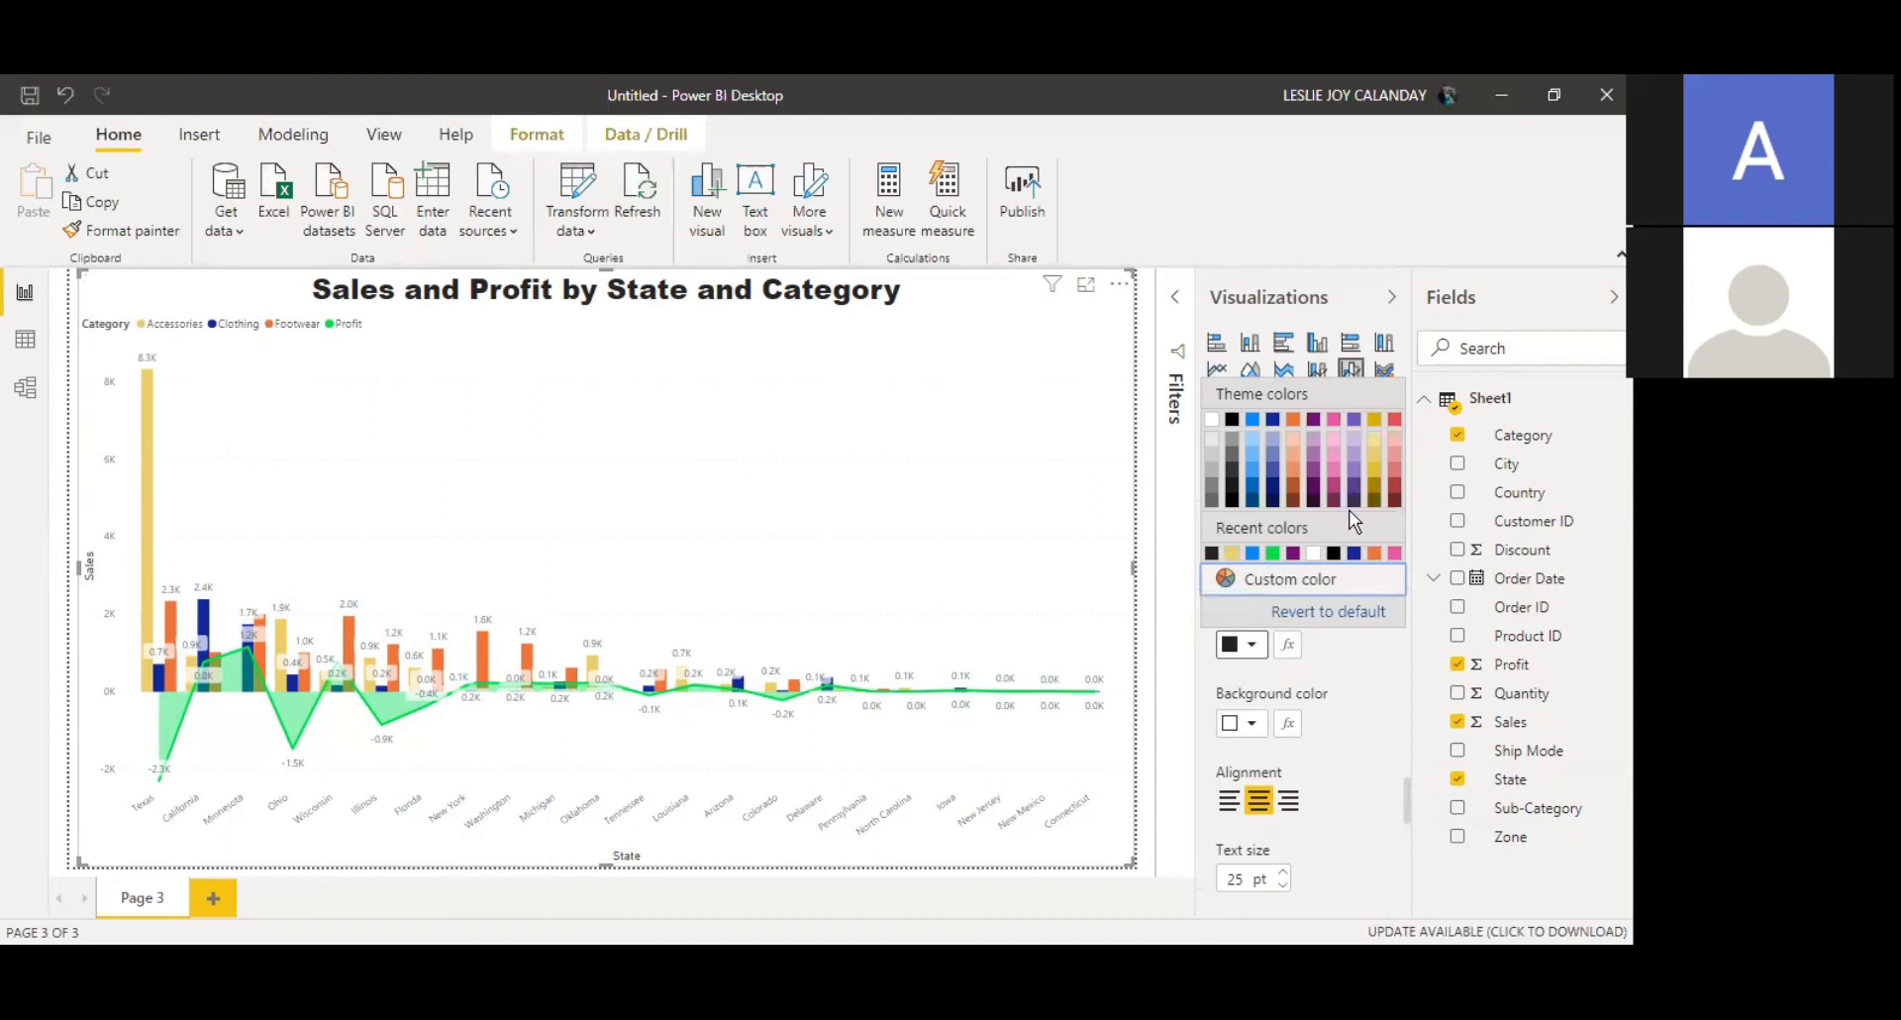
pyautogui.click(1394, 426)
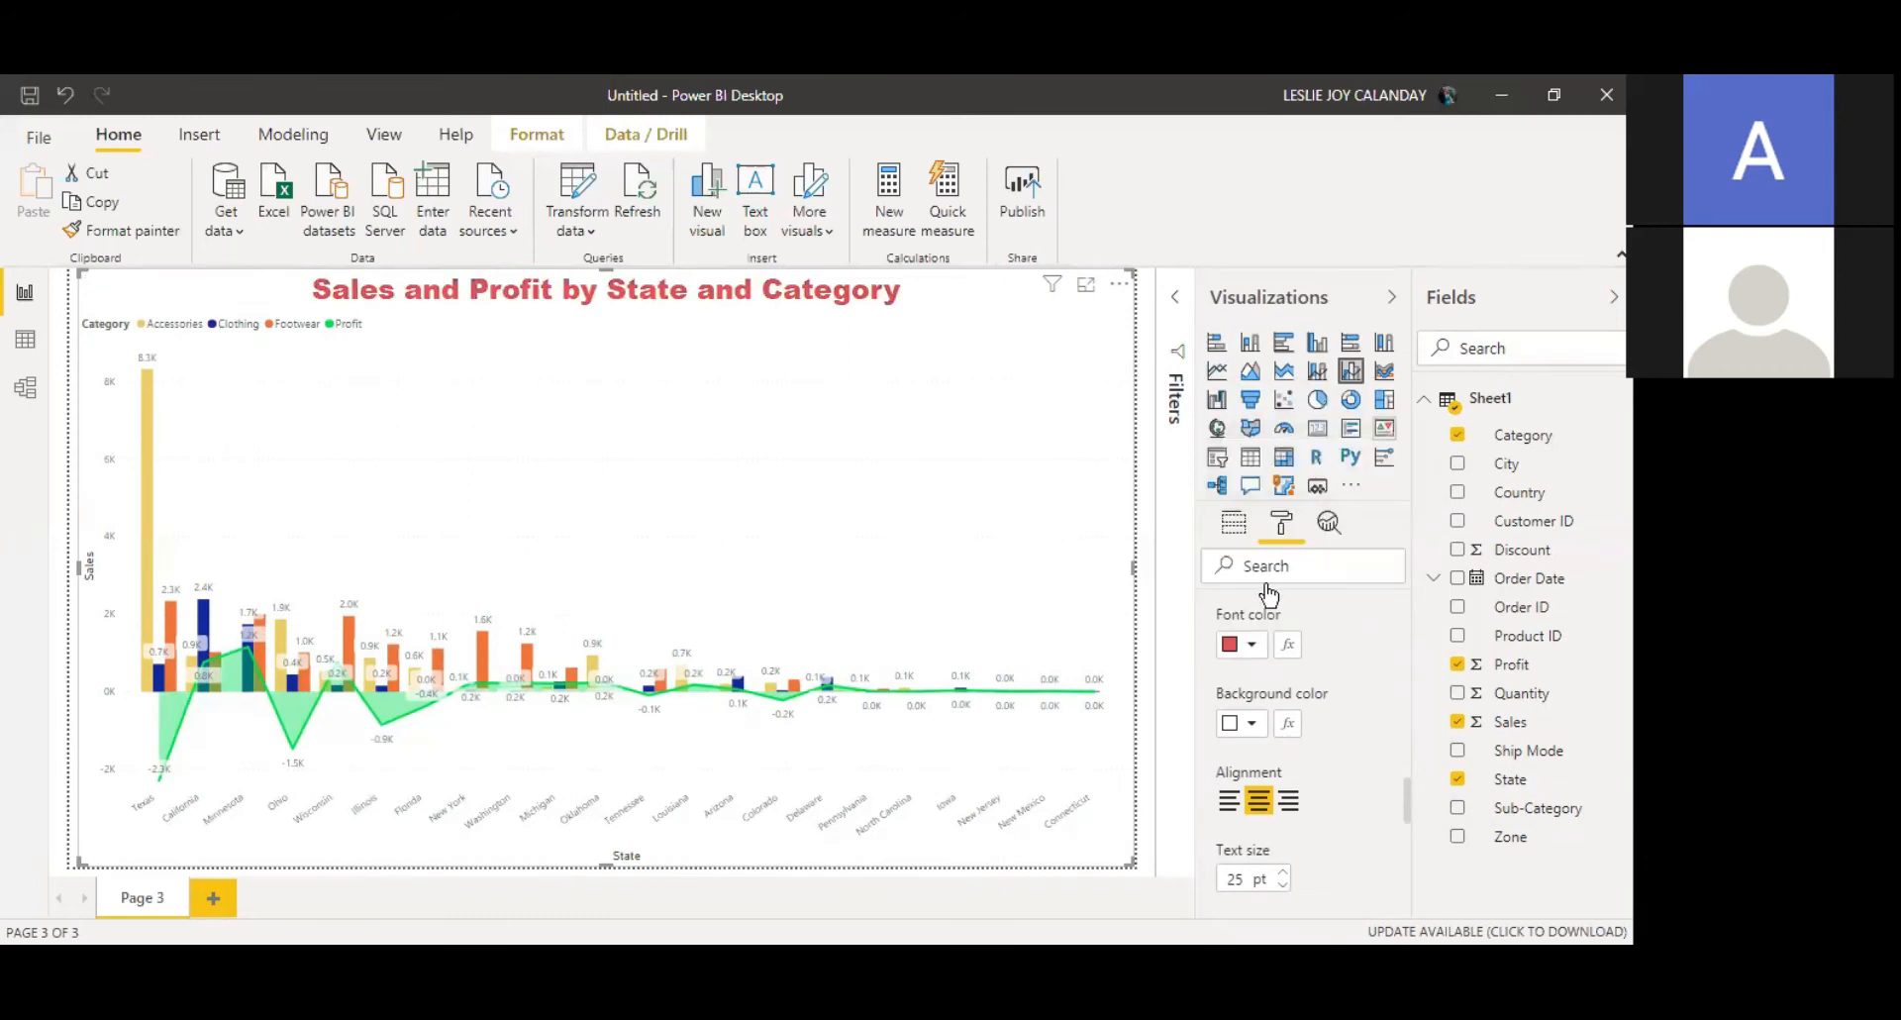
pyautogui.click(1253, 646)
pyautogui.click(1239, 428)
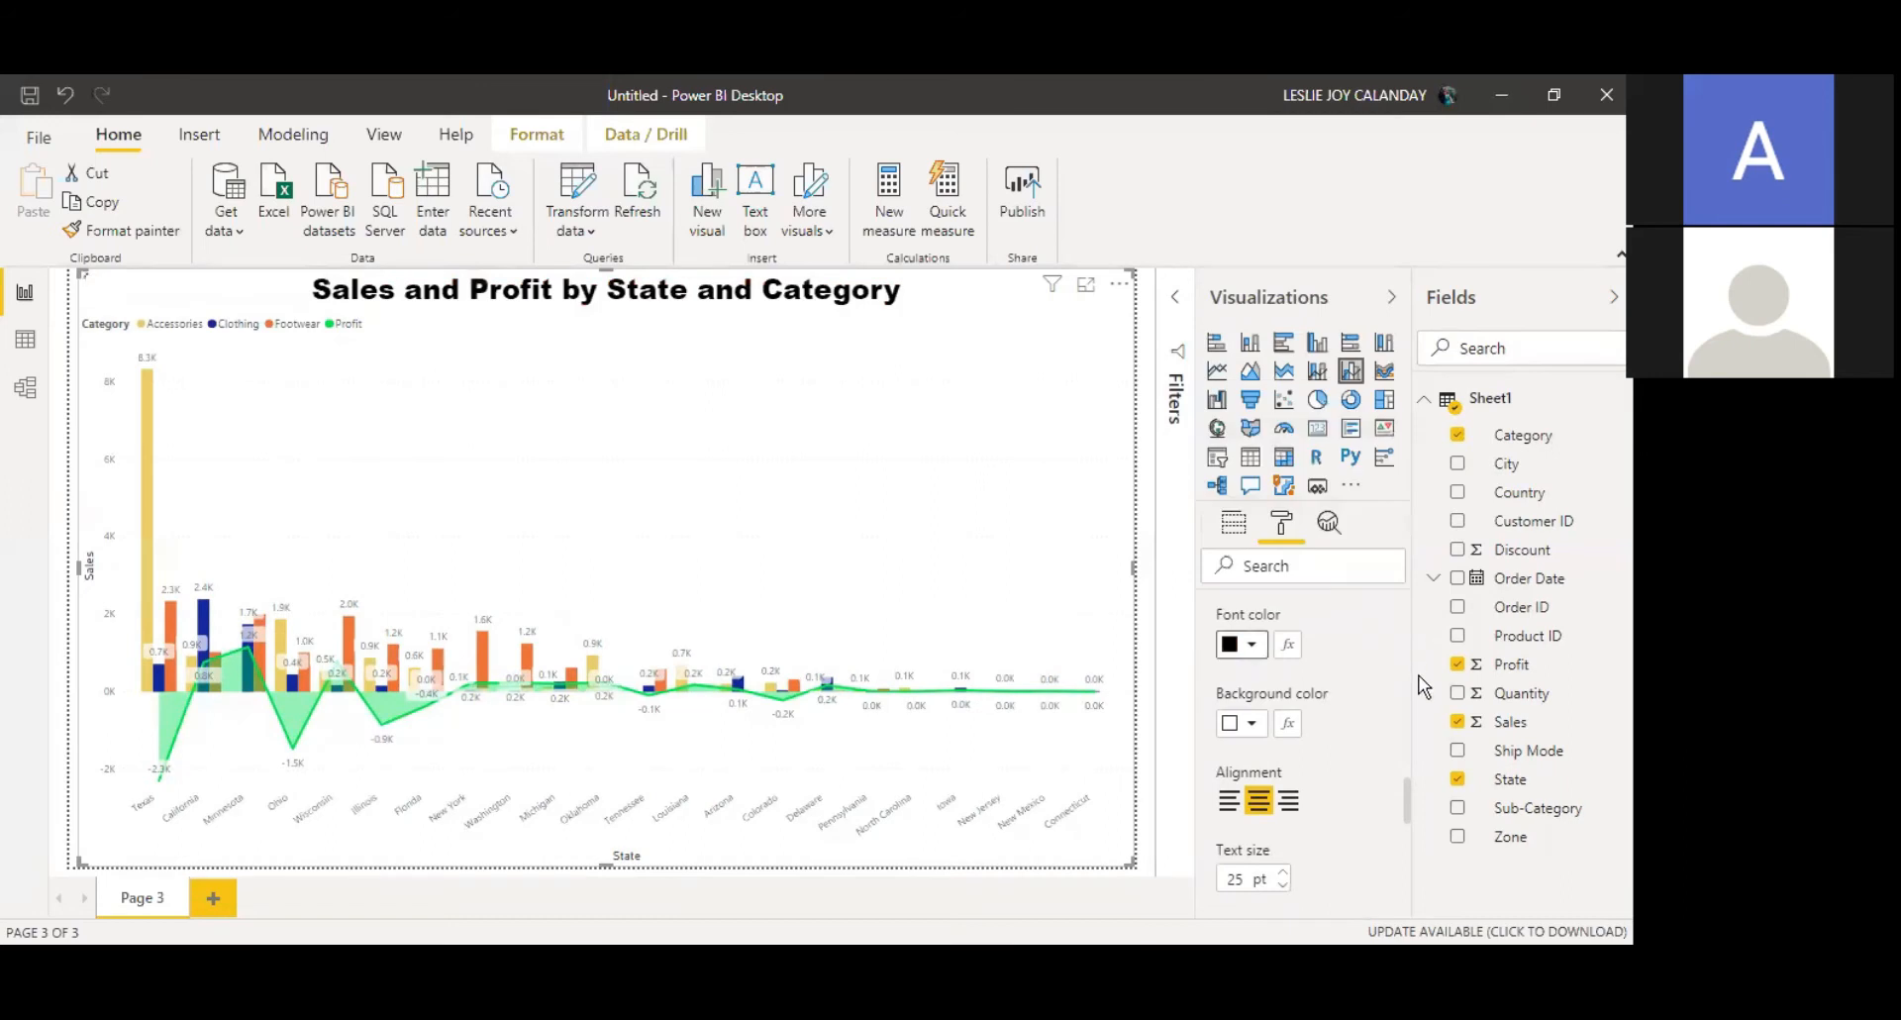
pyautogui.moveTo(1407, 807); pyautogui.dragTo(1402, 860)
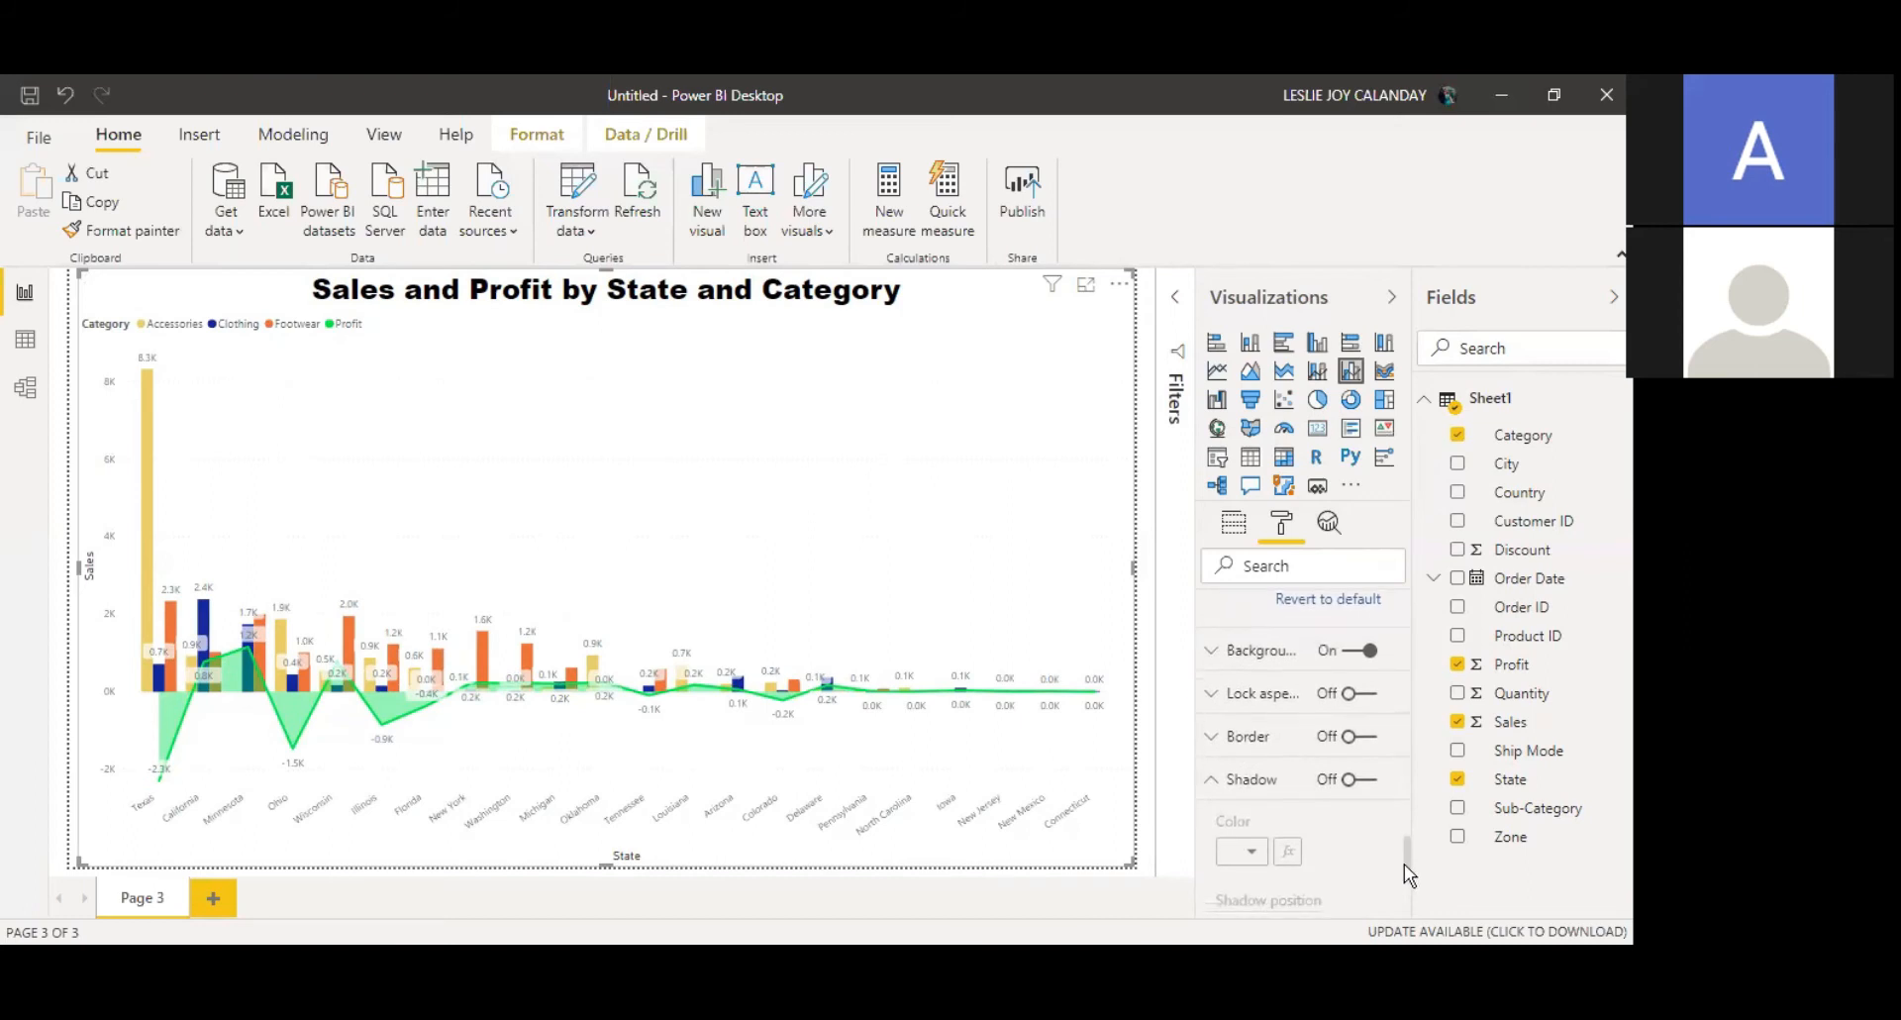
pyautogui.moveTo(1405, 862); pyautogui.dragTo(1401, 604)
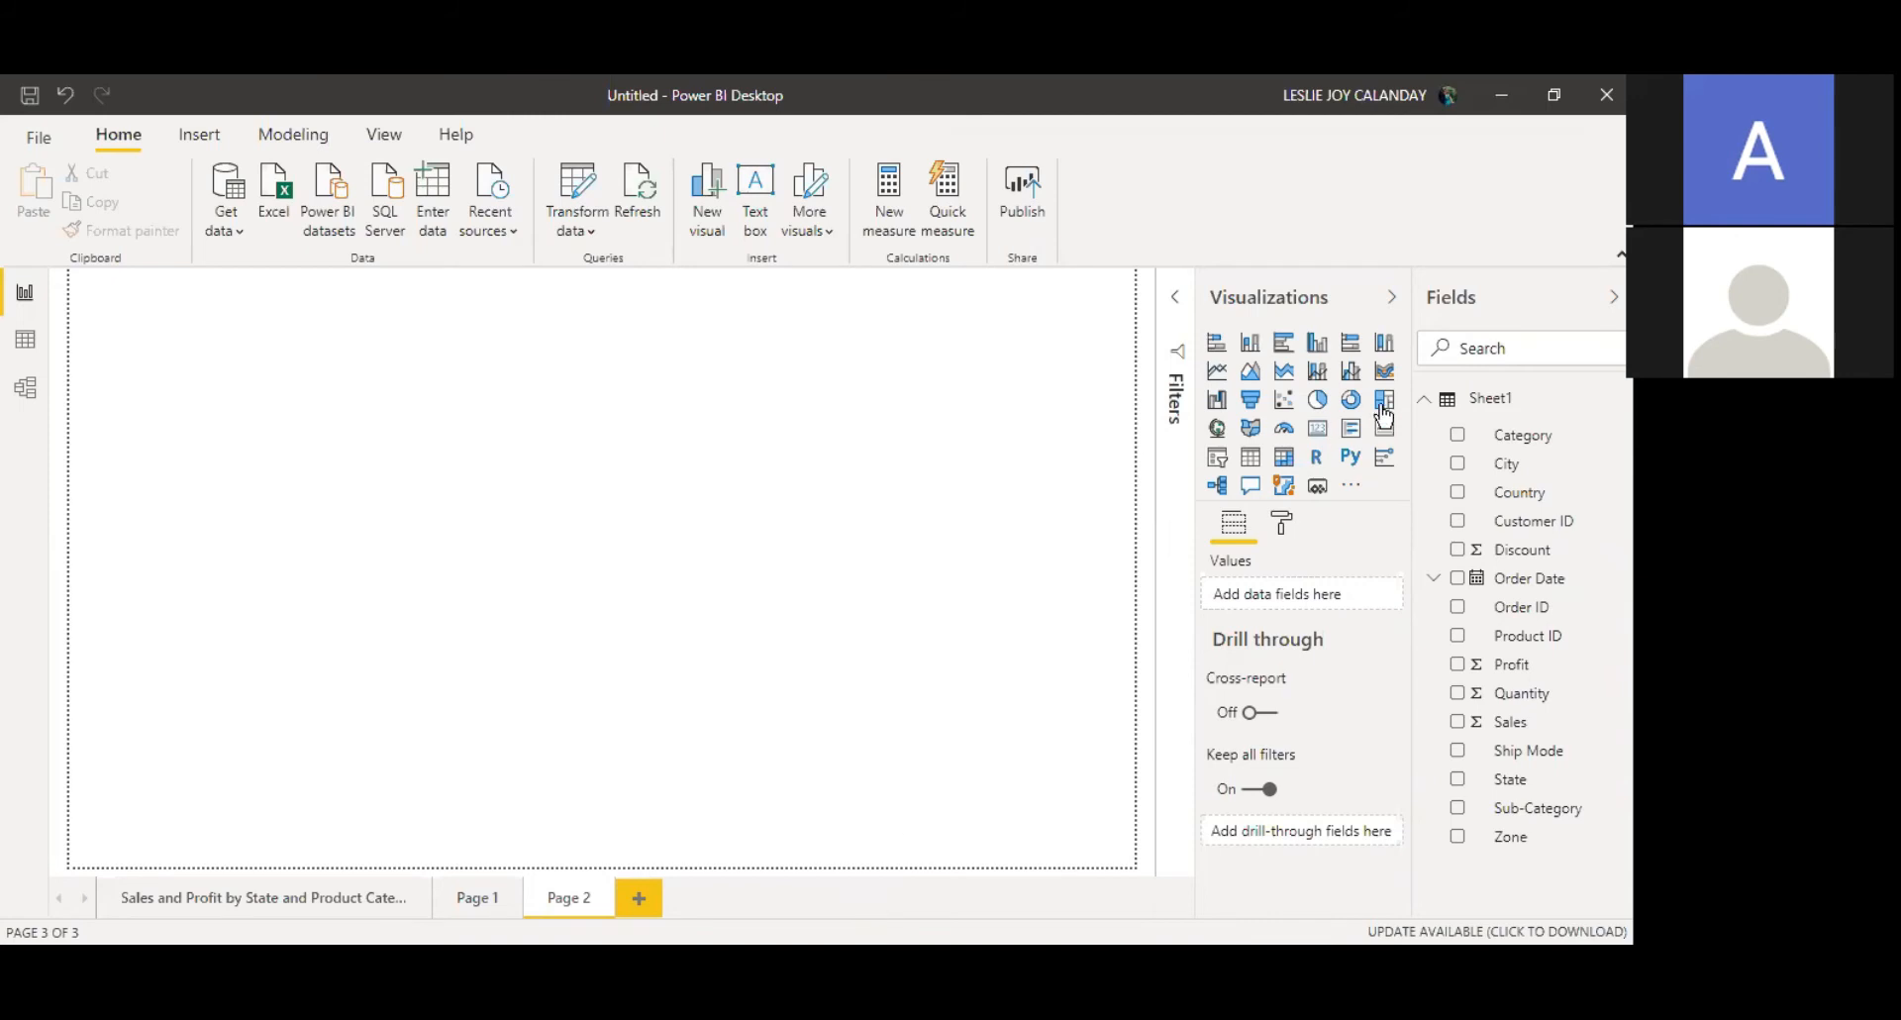
# Step: Insert a line chart filling the page, with State on the axis and Sales as values
pyautogui.click(1218, 370)
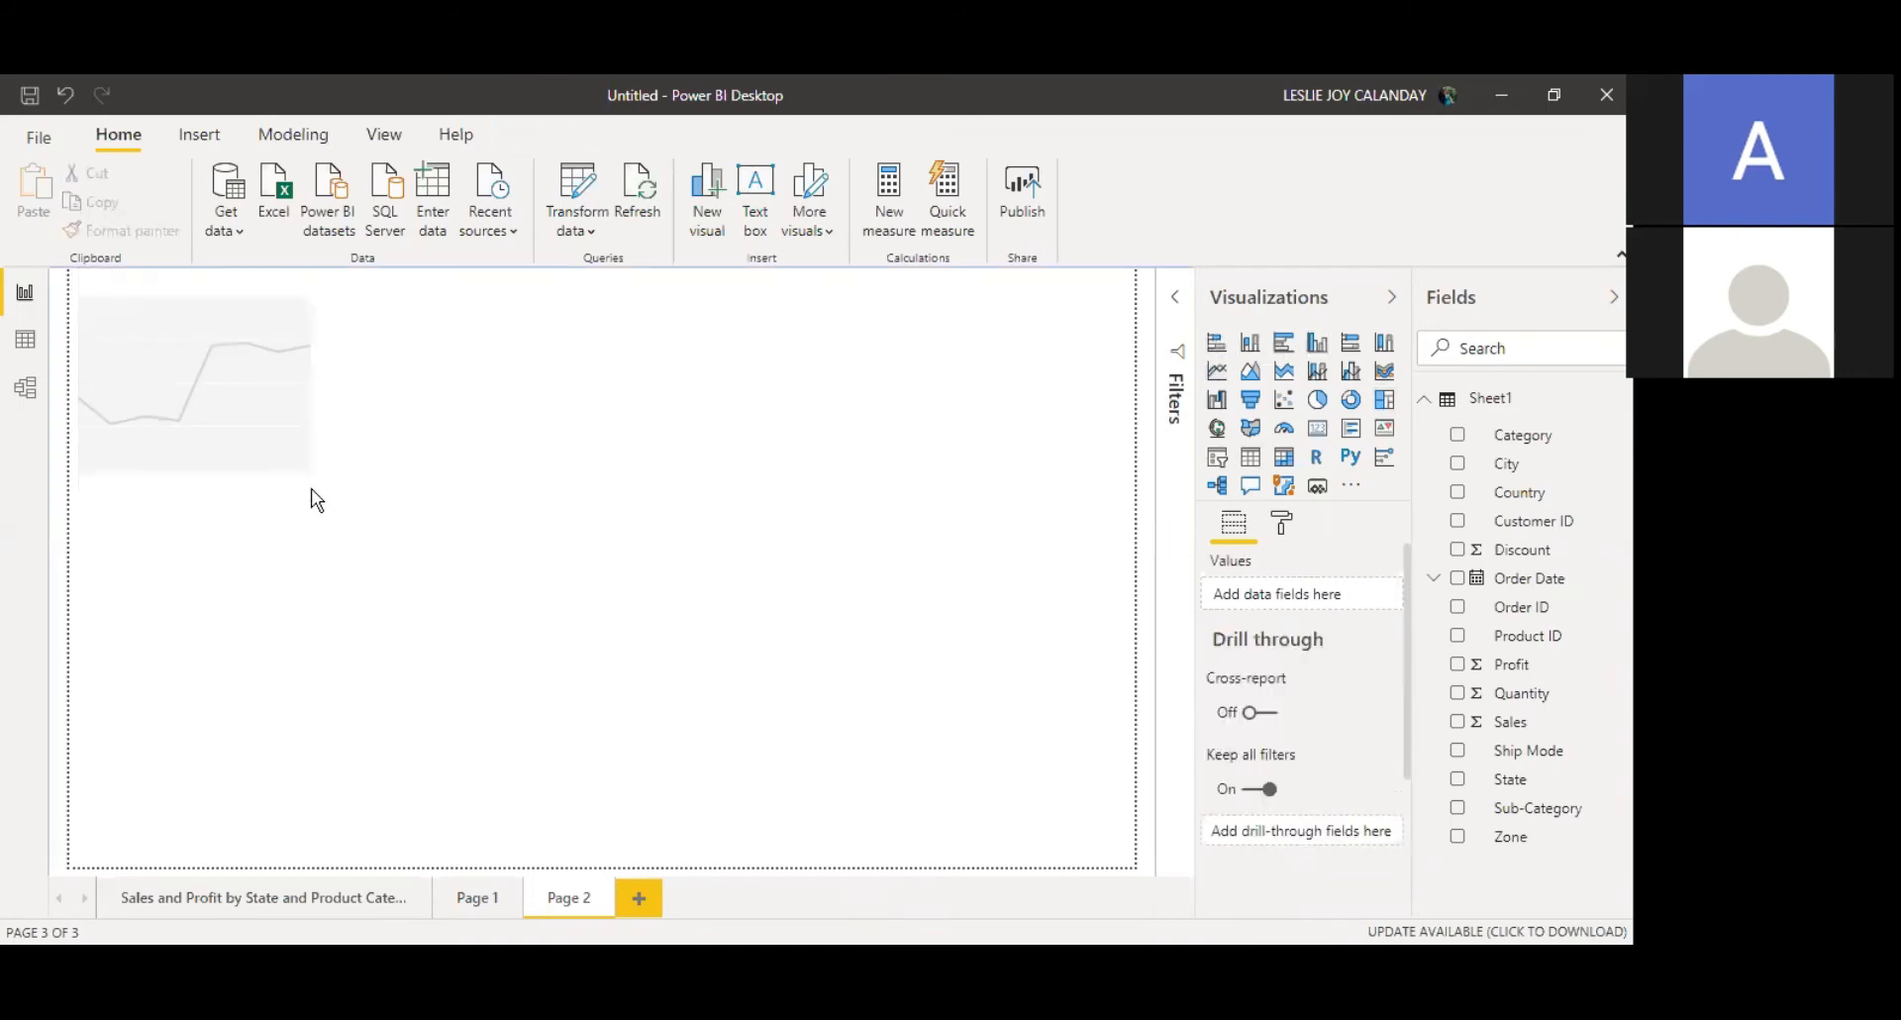
pyautogui.moveTo(304, 493); pyautogui.dragTo(1139, 871)
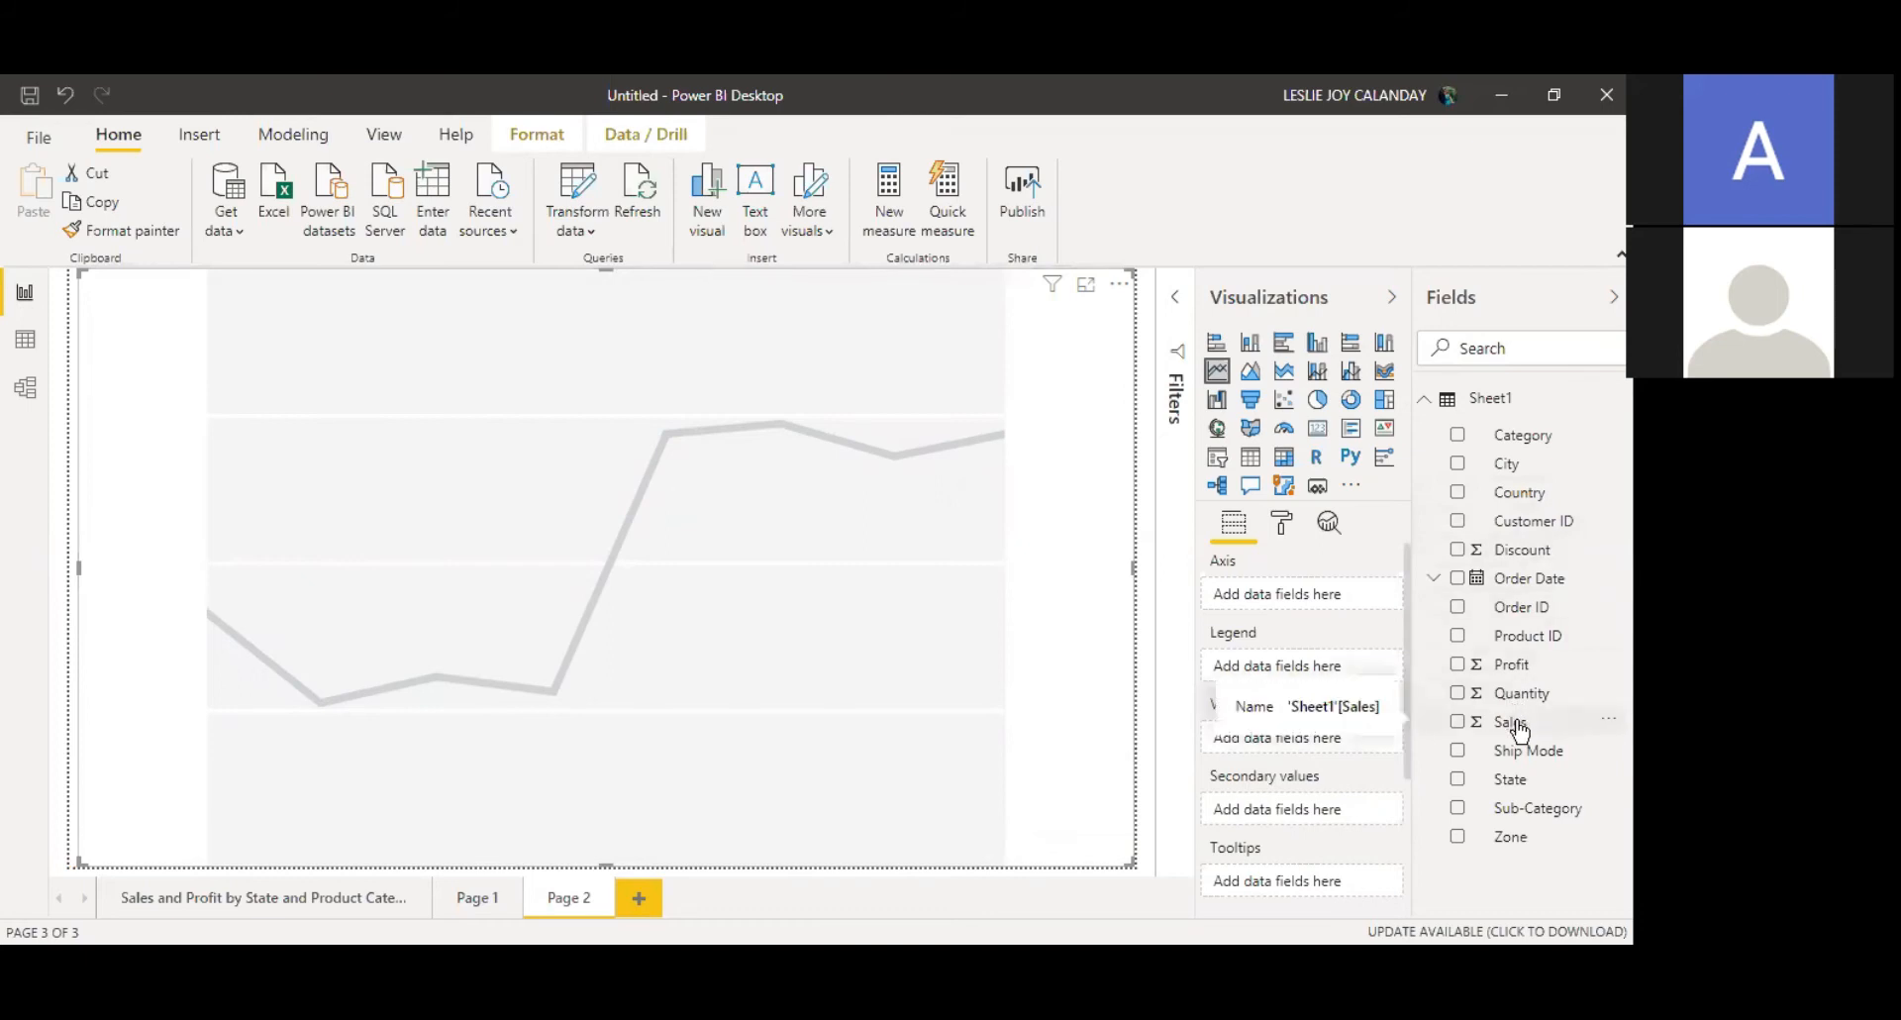
pyautogui.moveTo(1520, 731); pyautogui.dragTo(1284, 739)
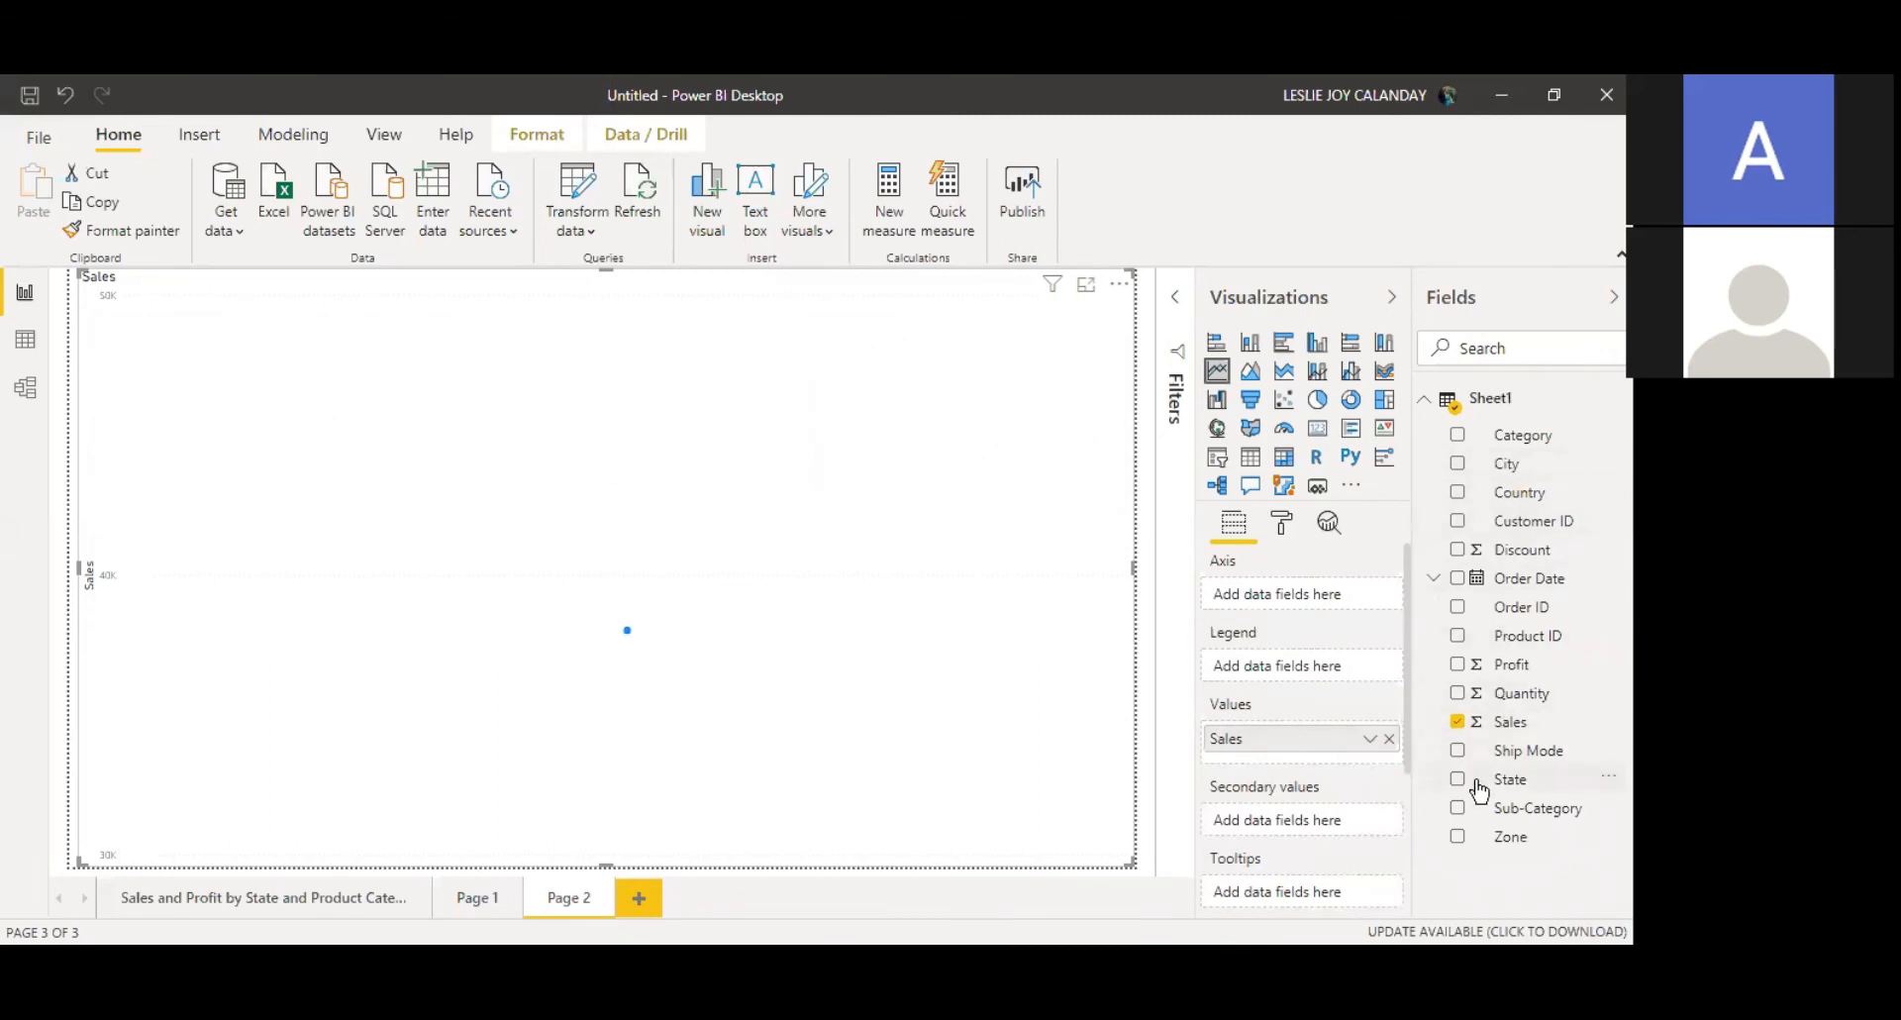
pyautogui.moveTo(1480, 789); pyautogui.dragTo(1262, 596)
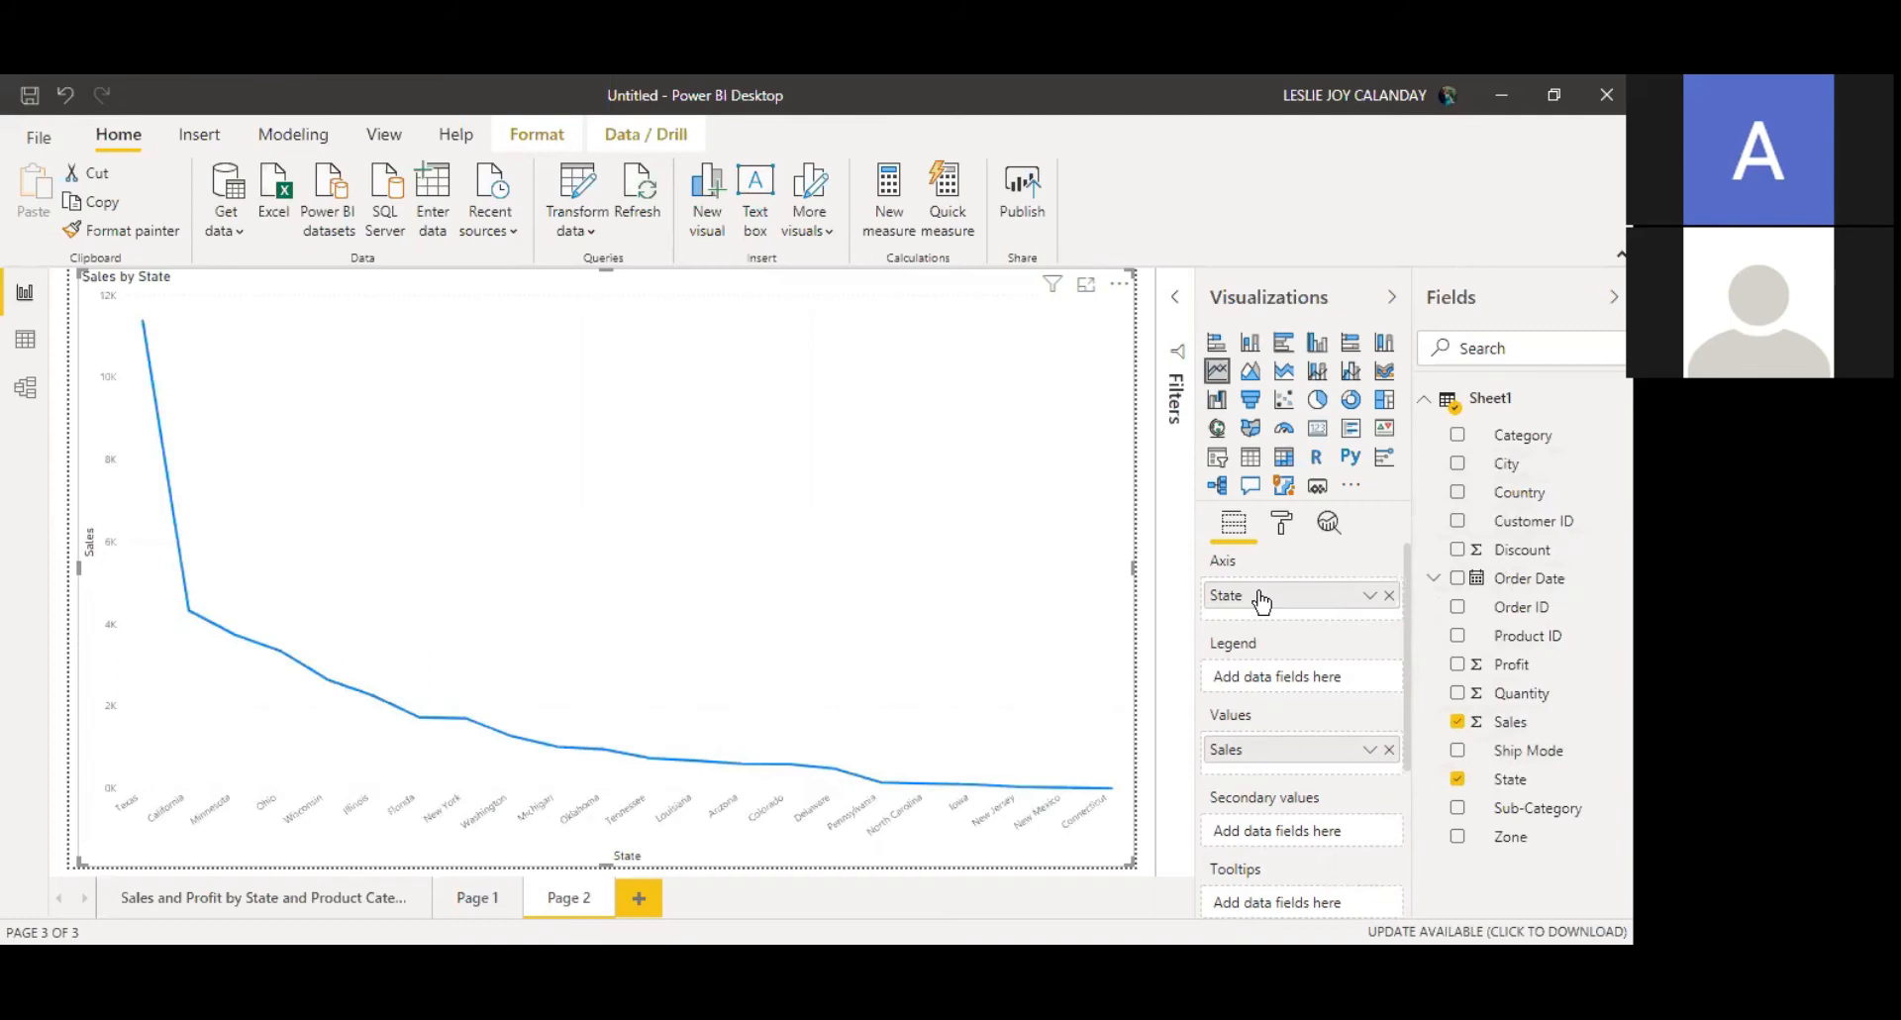
# Step: Sort the line chart by State
pyautogui.click(1118, 287)
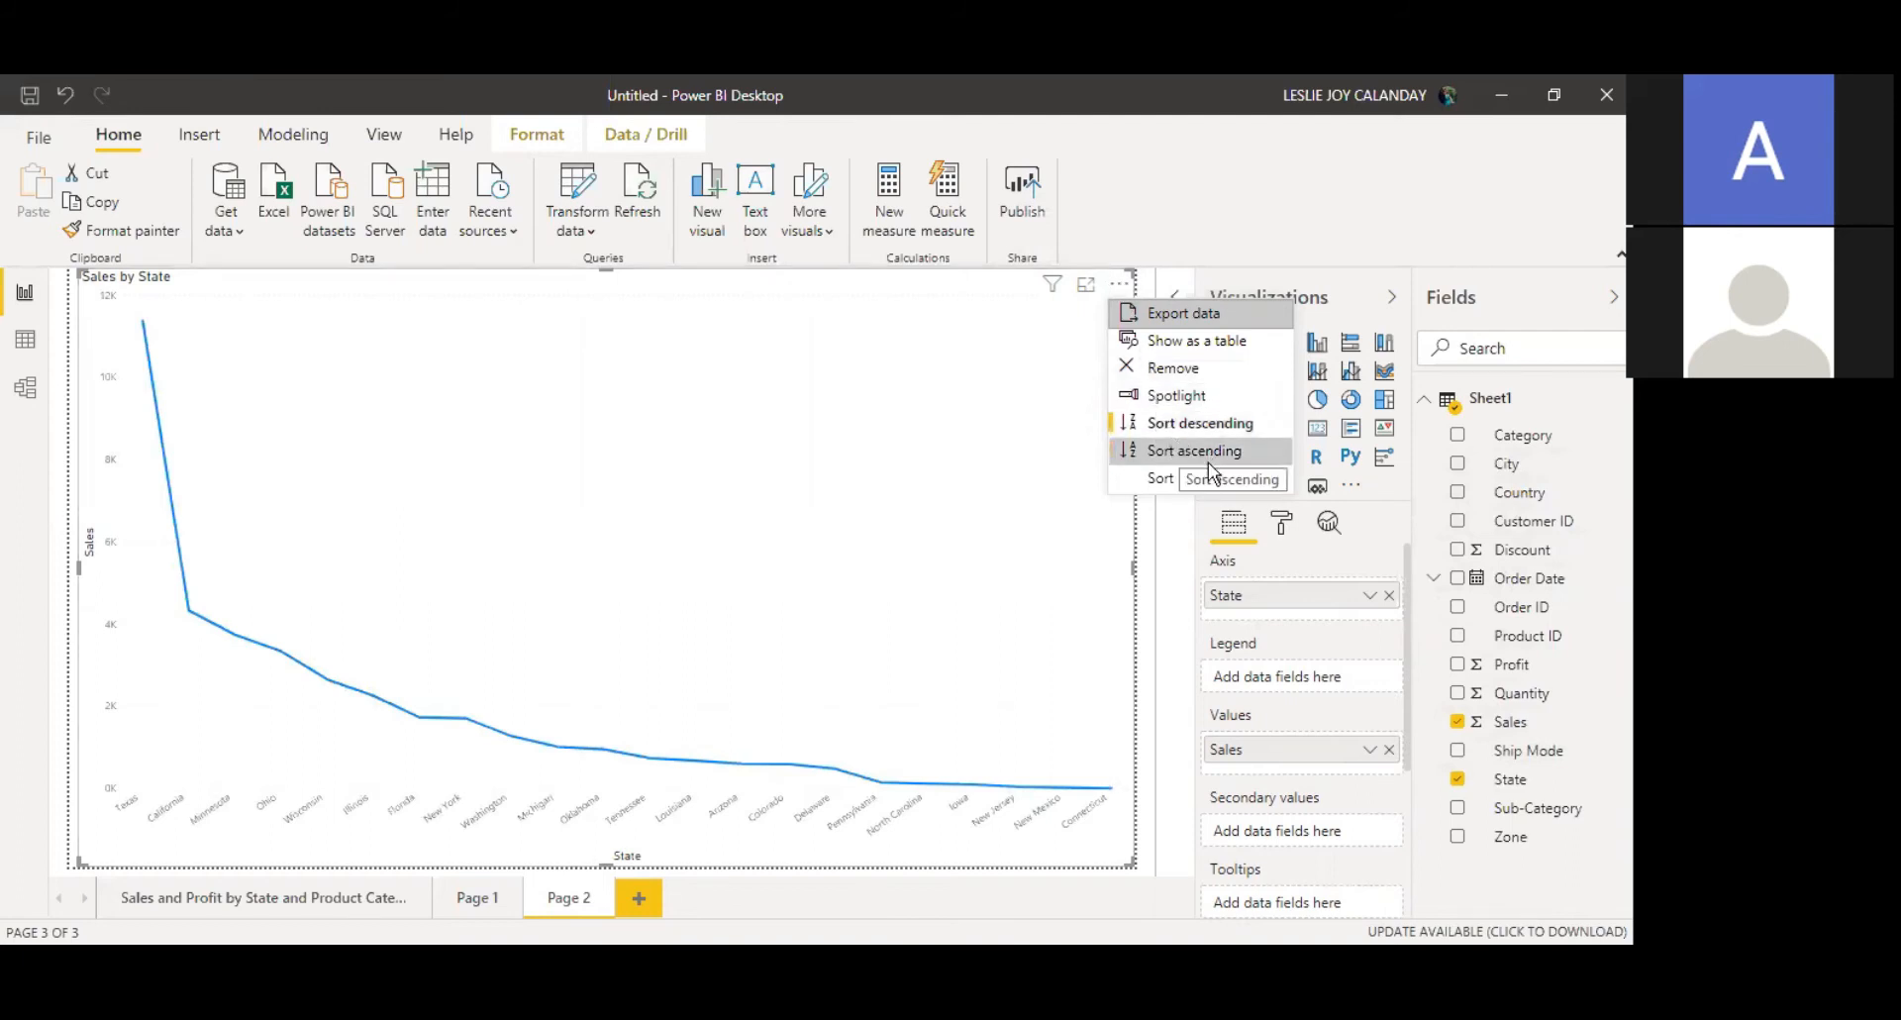
pyautogui.moveTo(1253, 479)
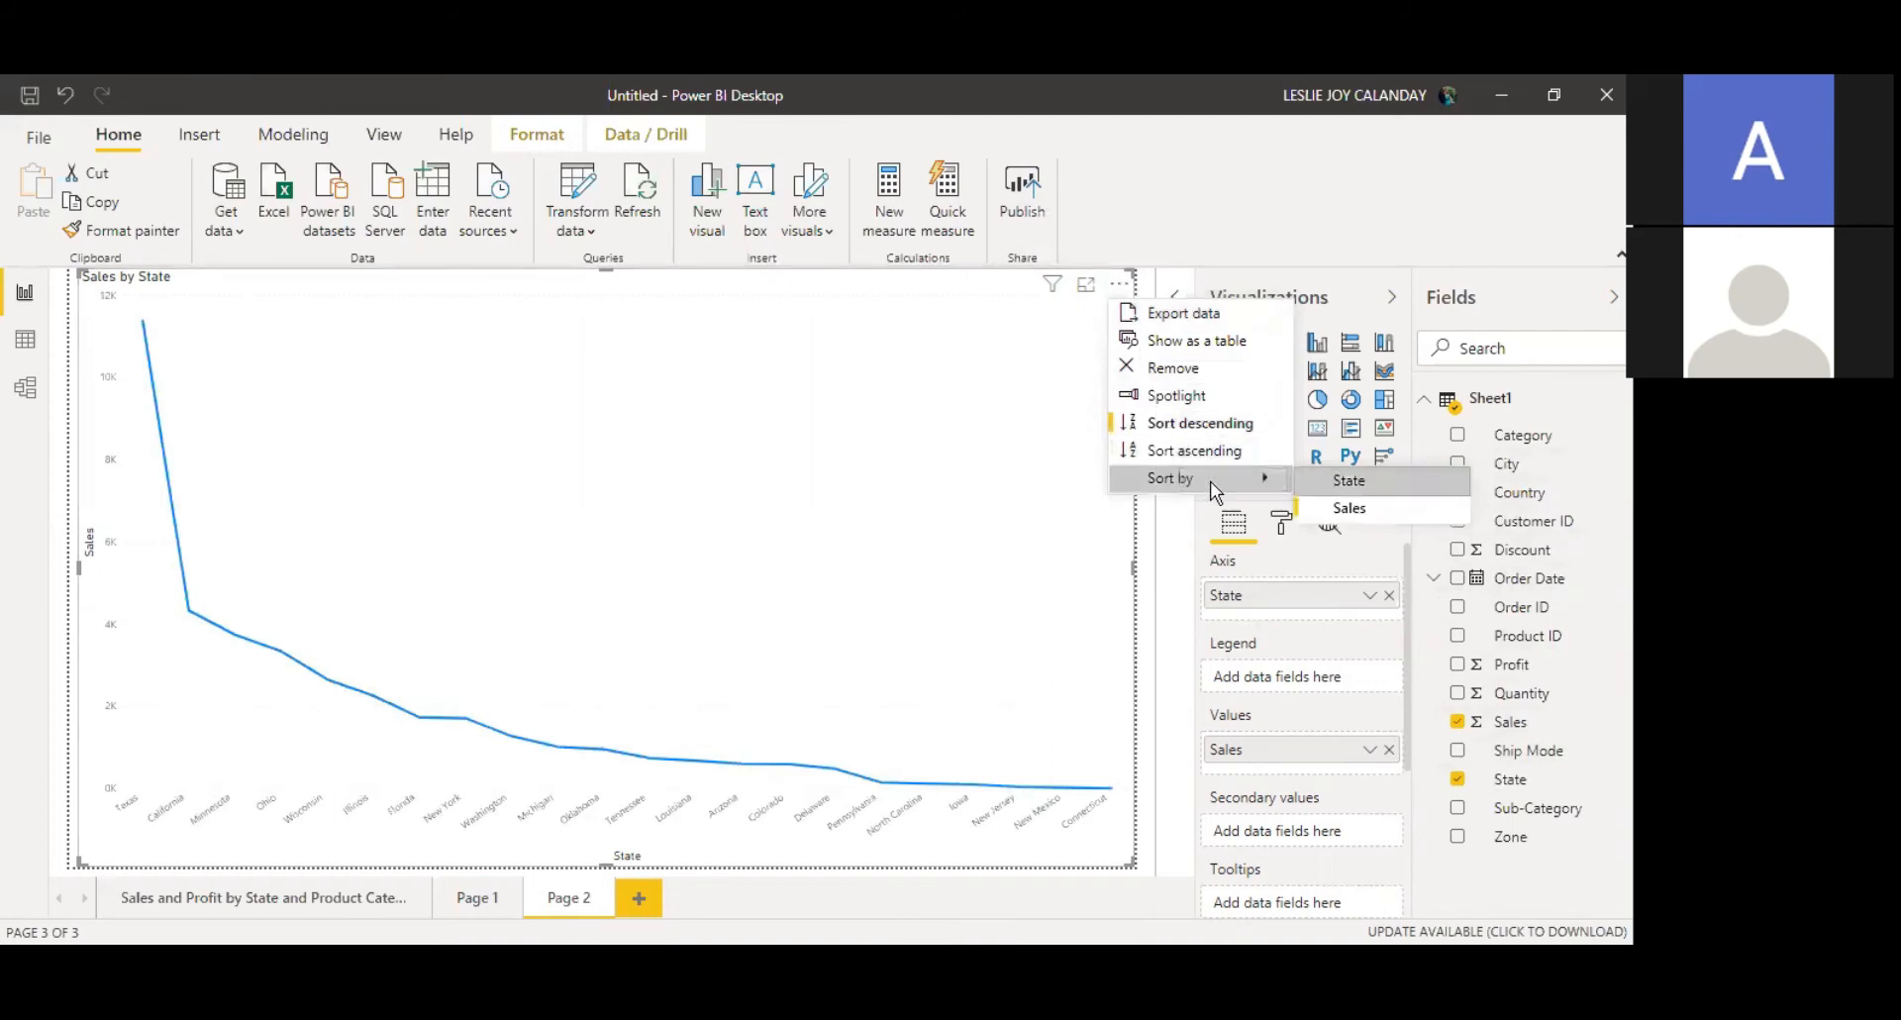
pyautogui.click(1349, 505)
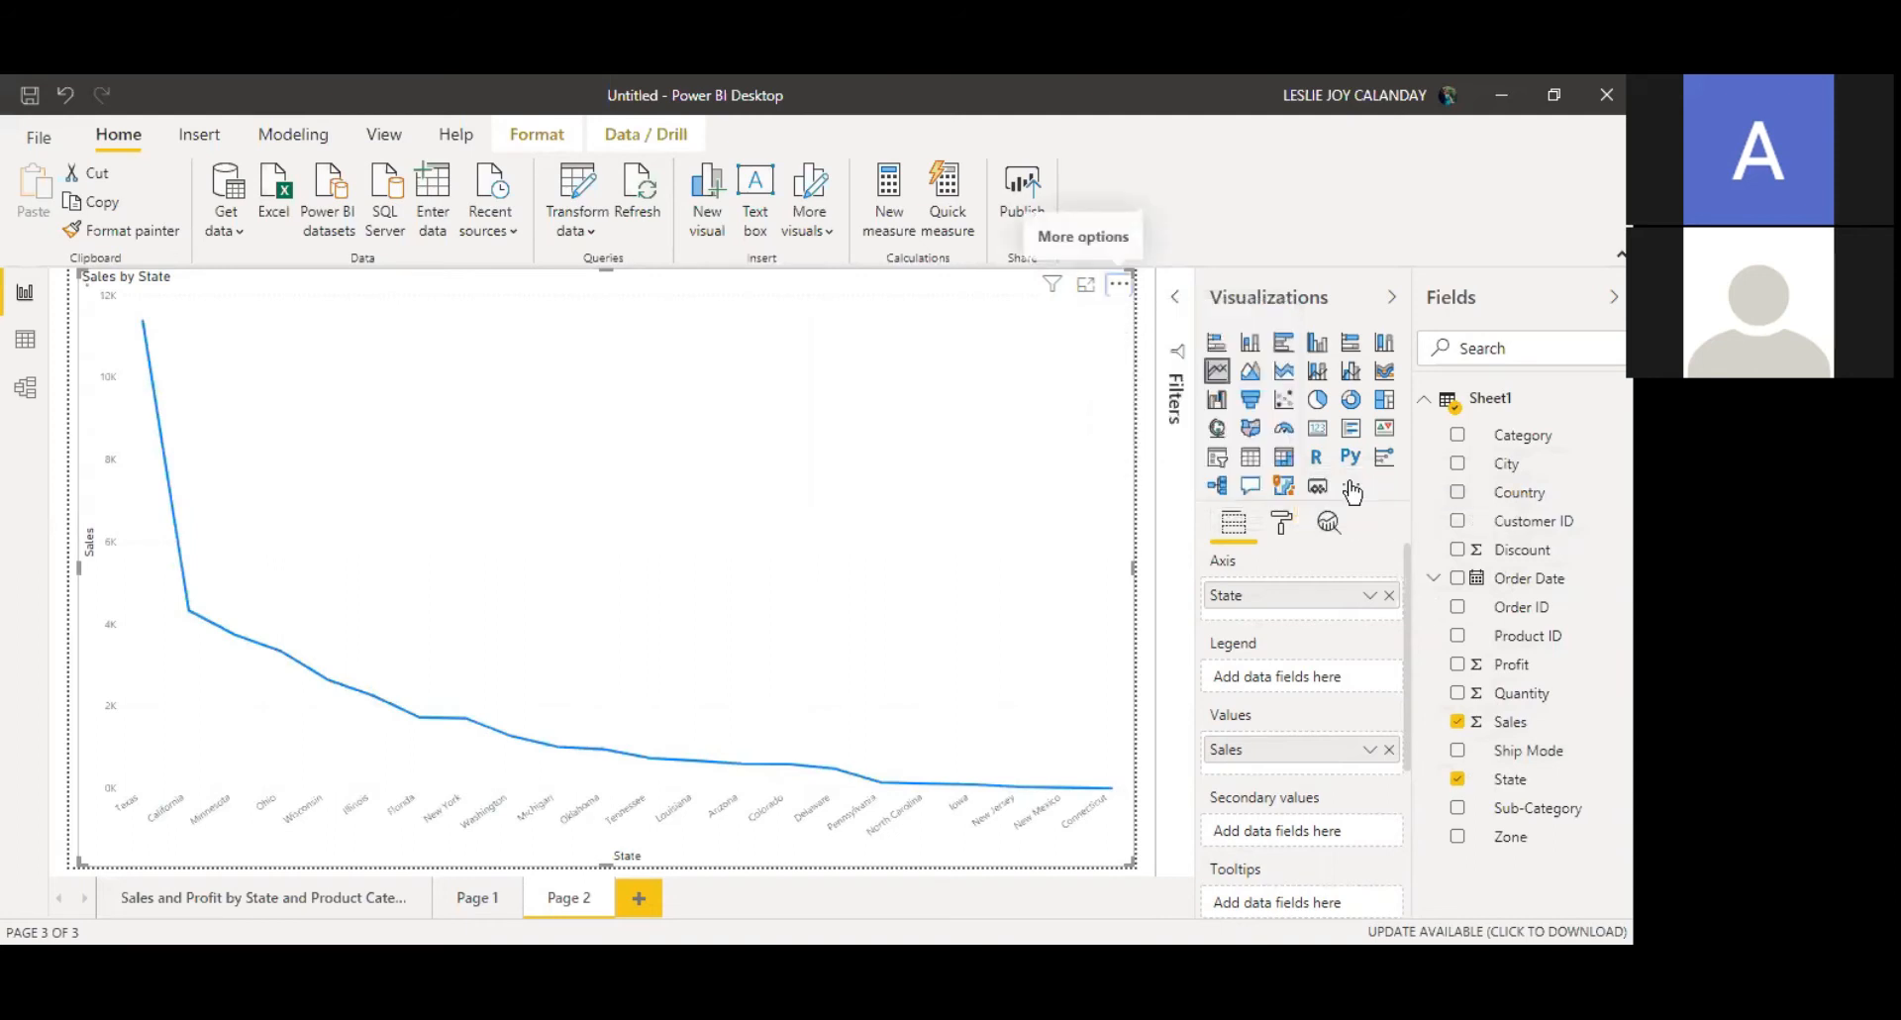
pyautogui.moveTo(815, 599)
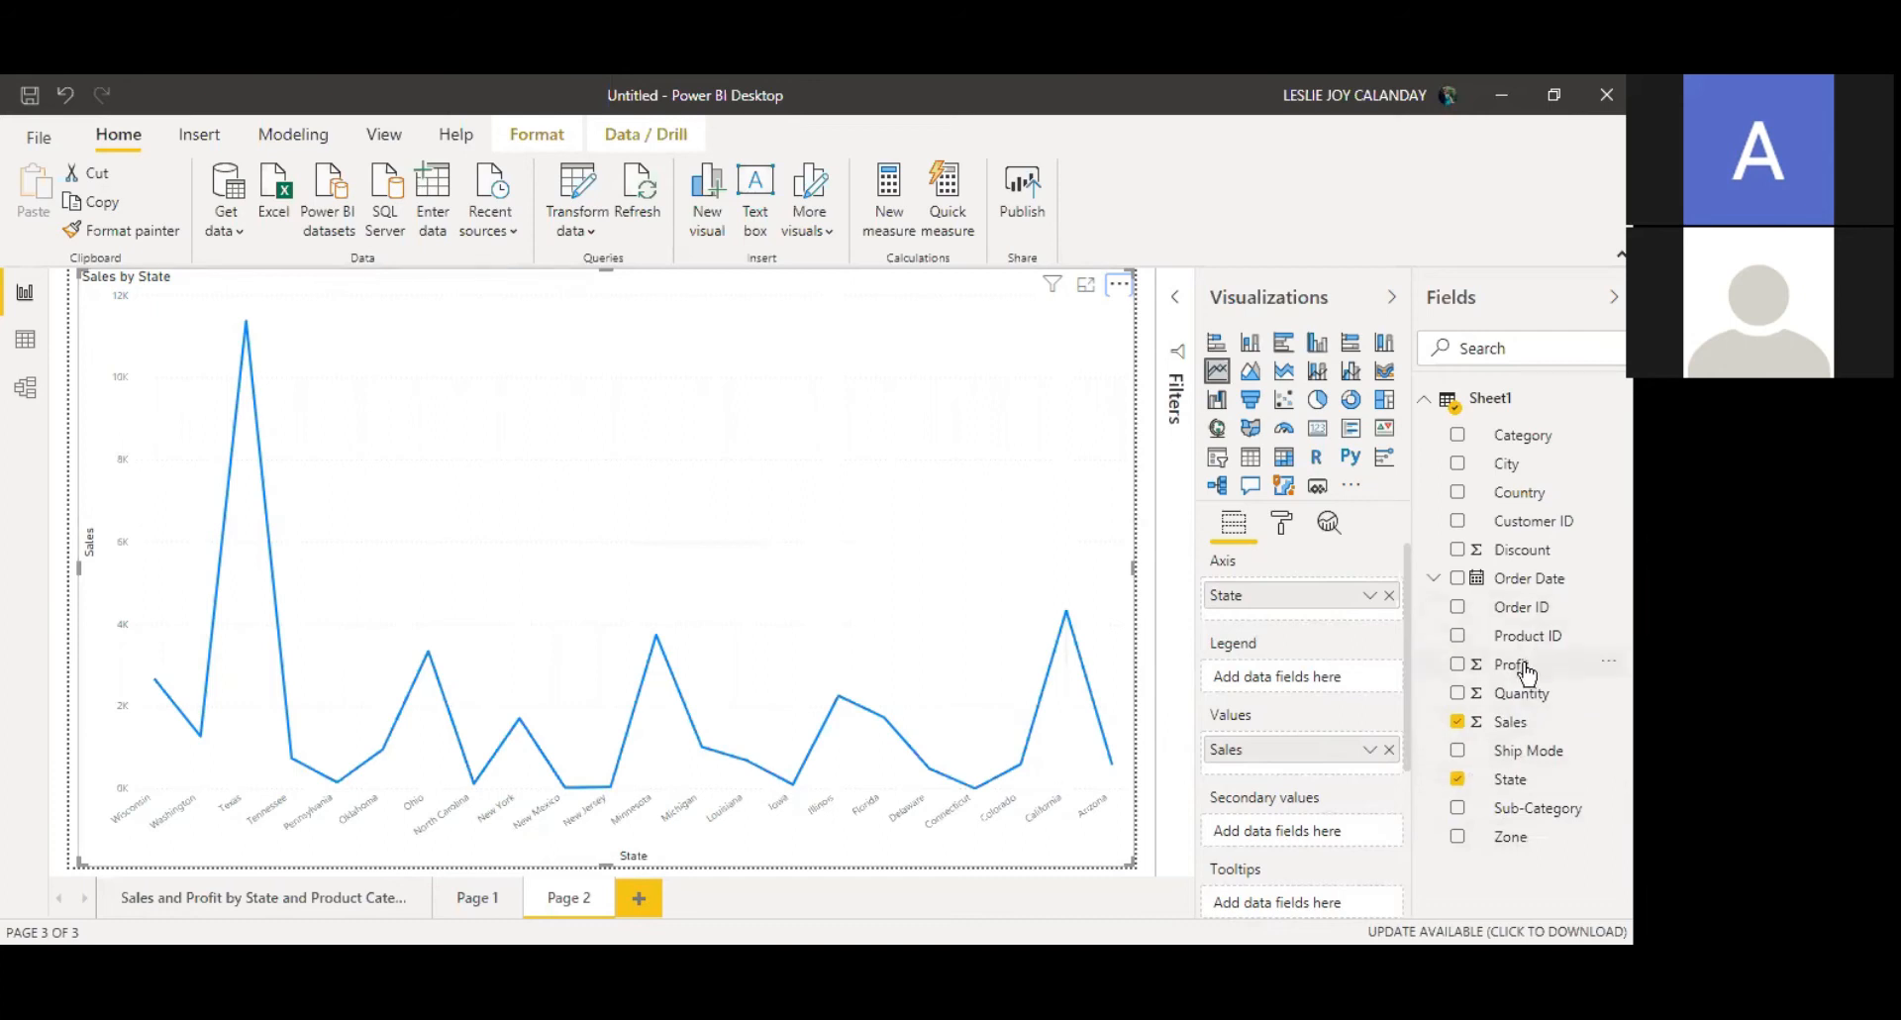
# Step: Add Profit to the line chart's secondary values
pyautogui.moveTo(1522, 673); pyautogui.dragTo(1302, 842)
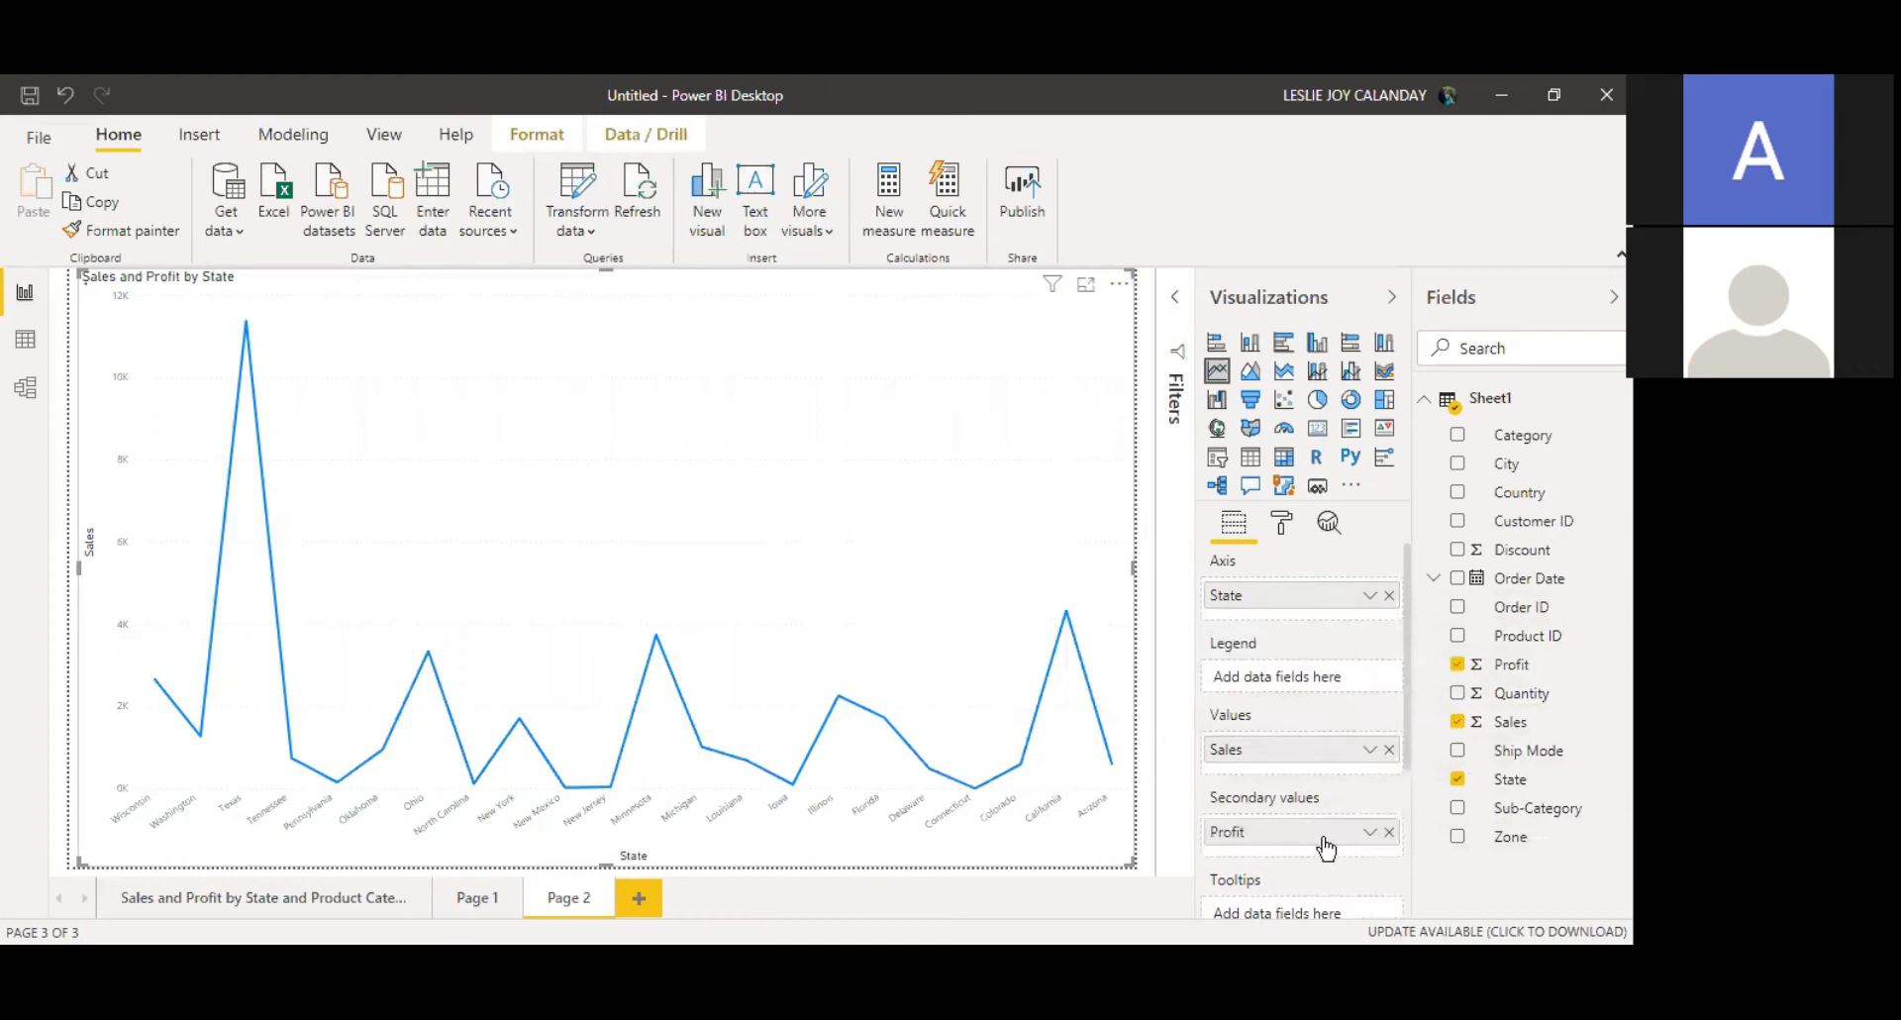
pyautogui.moveTo(946, 531)
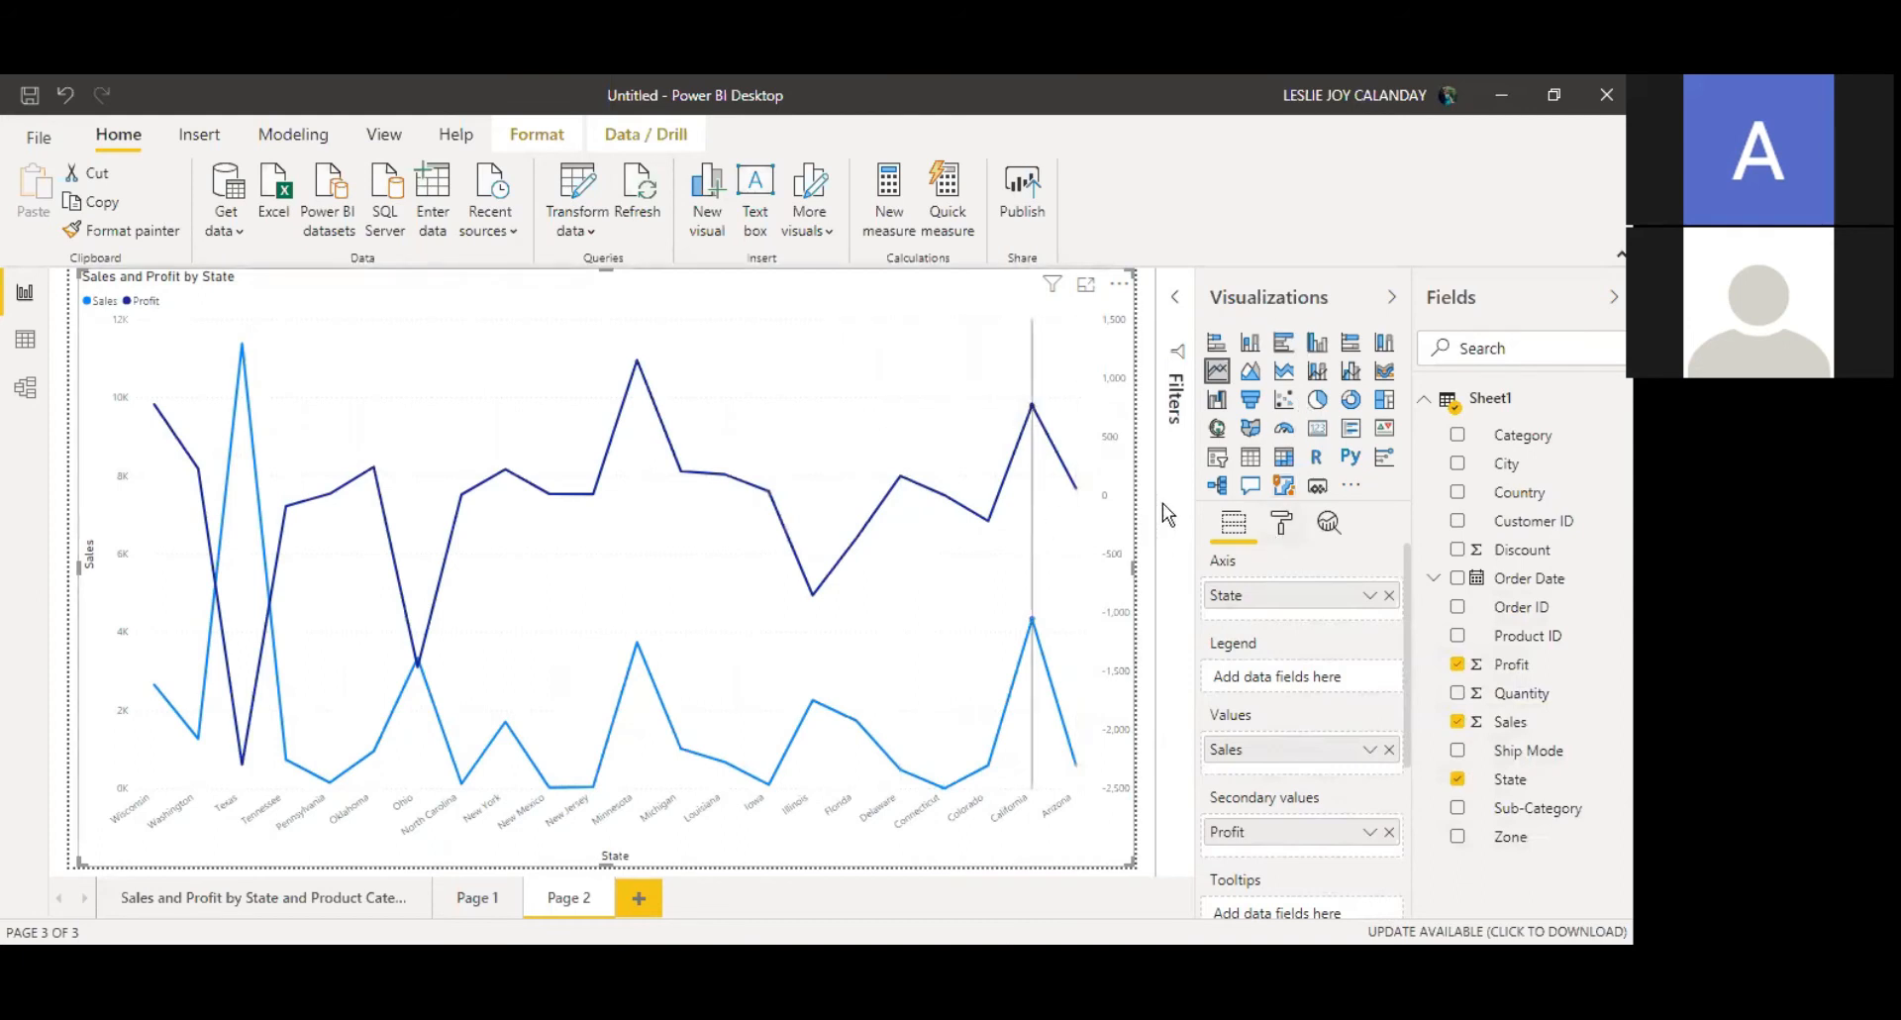
# Step: Set the Y axis scale type to Log
pyautogui.click(1281, 524)
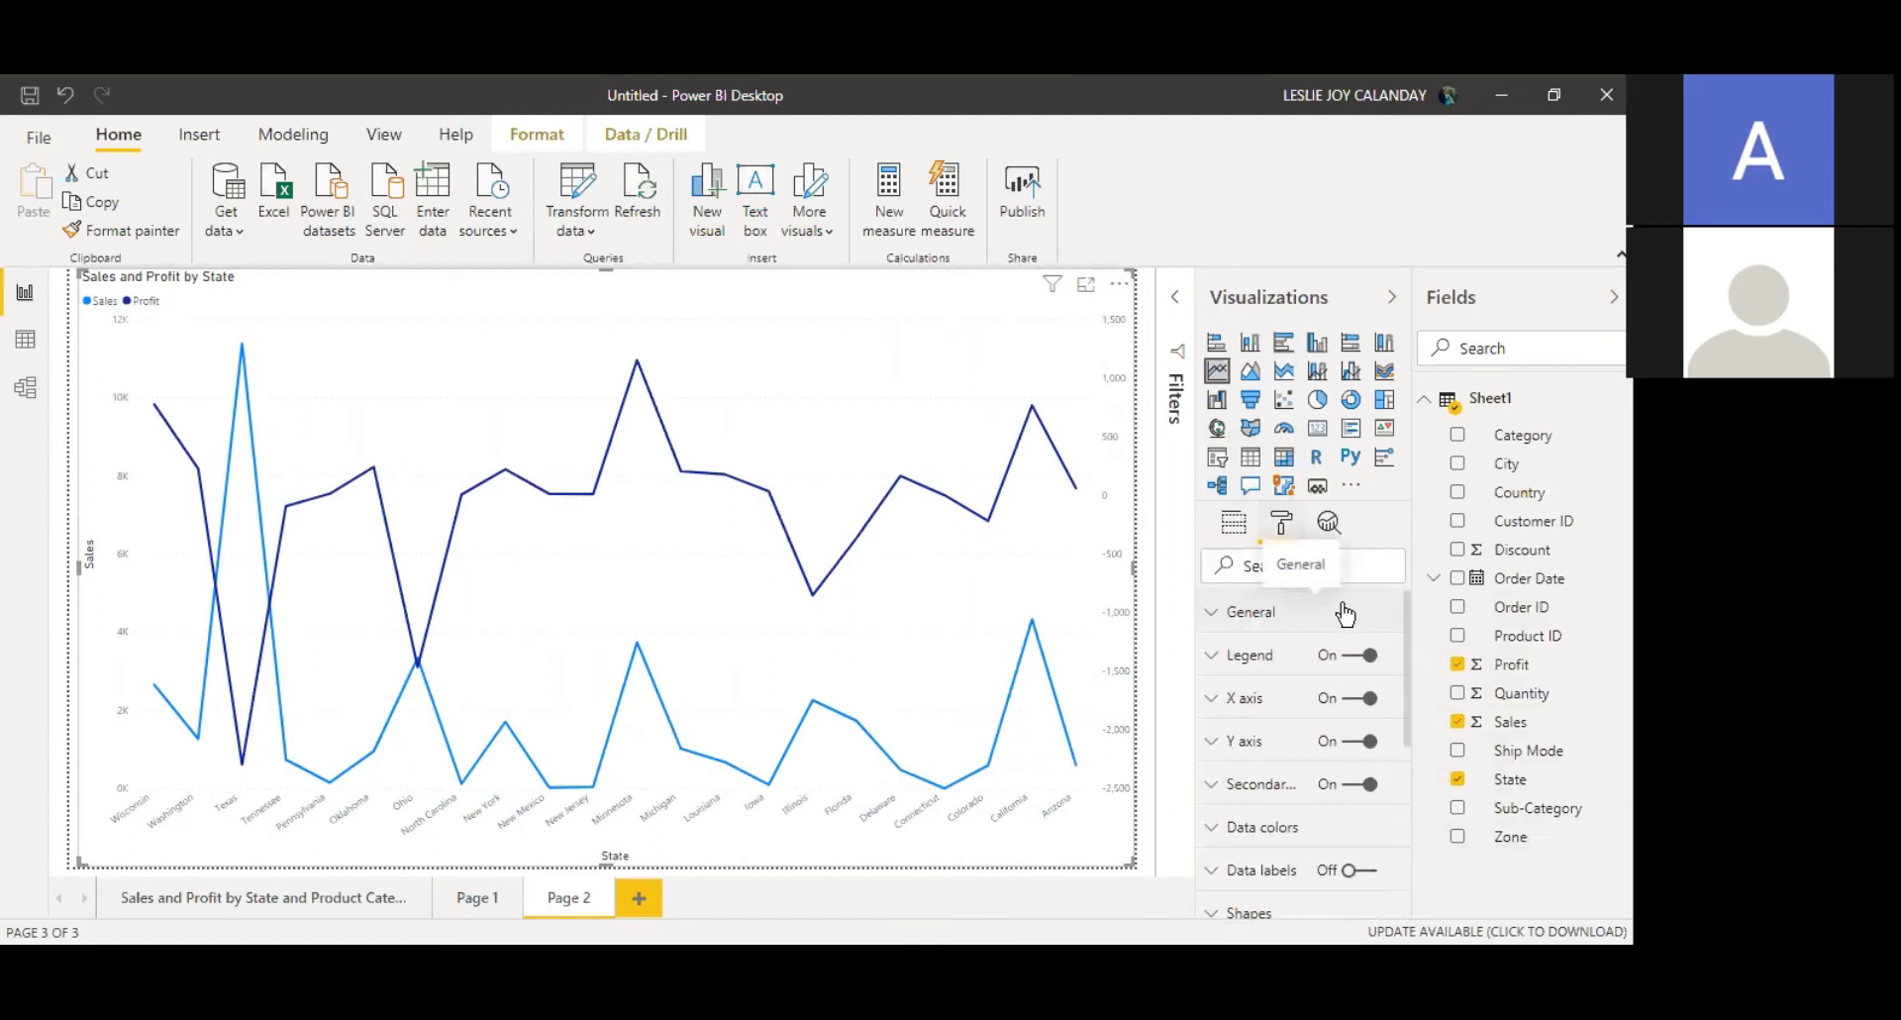
pyautogui.click(1212, 745)
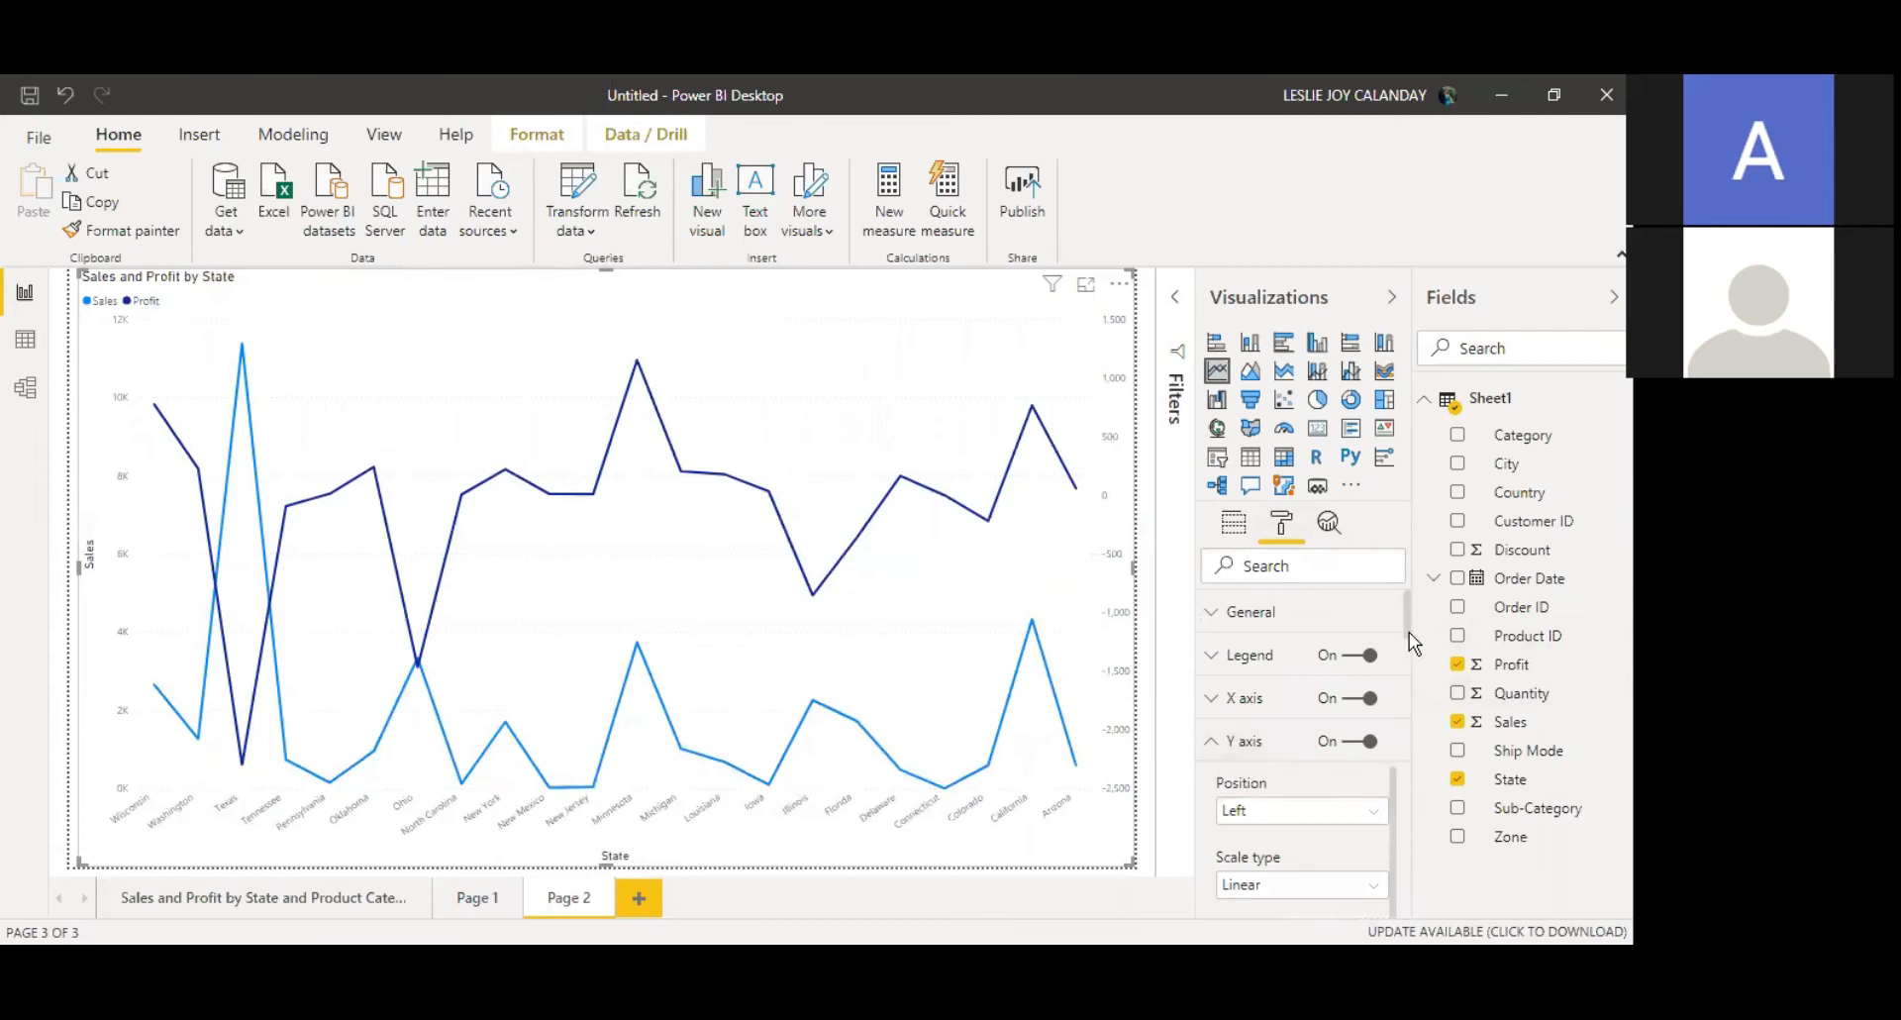
pyautogui.moveTo(1409, 639); pyautogui.dragTo(1408, 676)
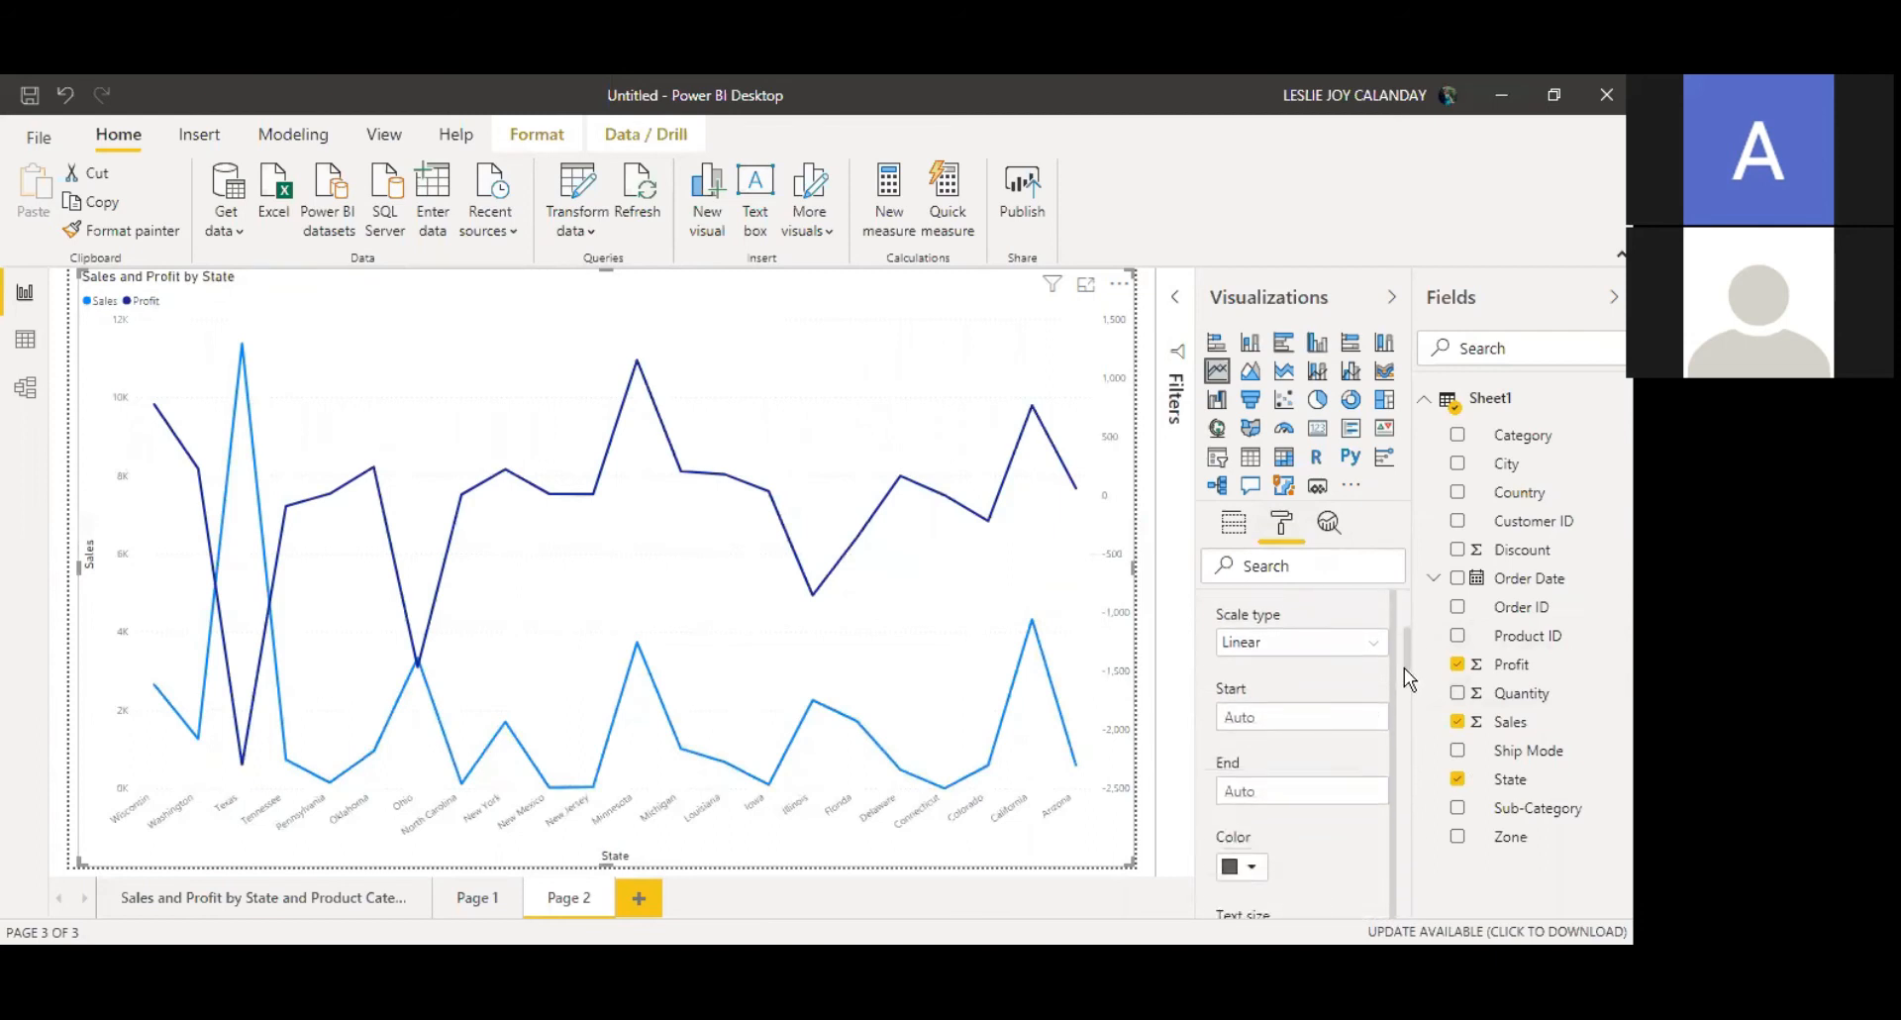
pyautogui.click(1286, 642)
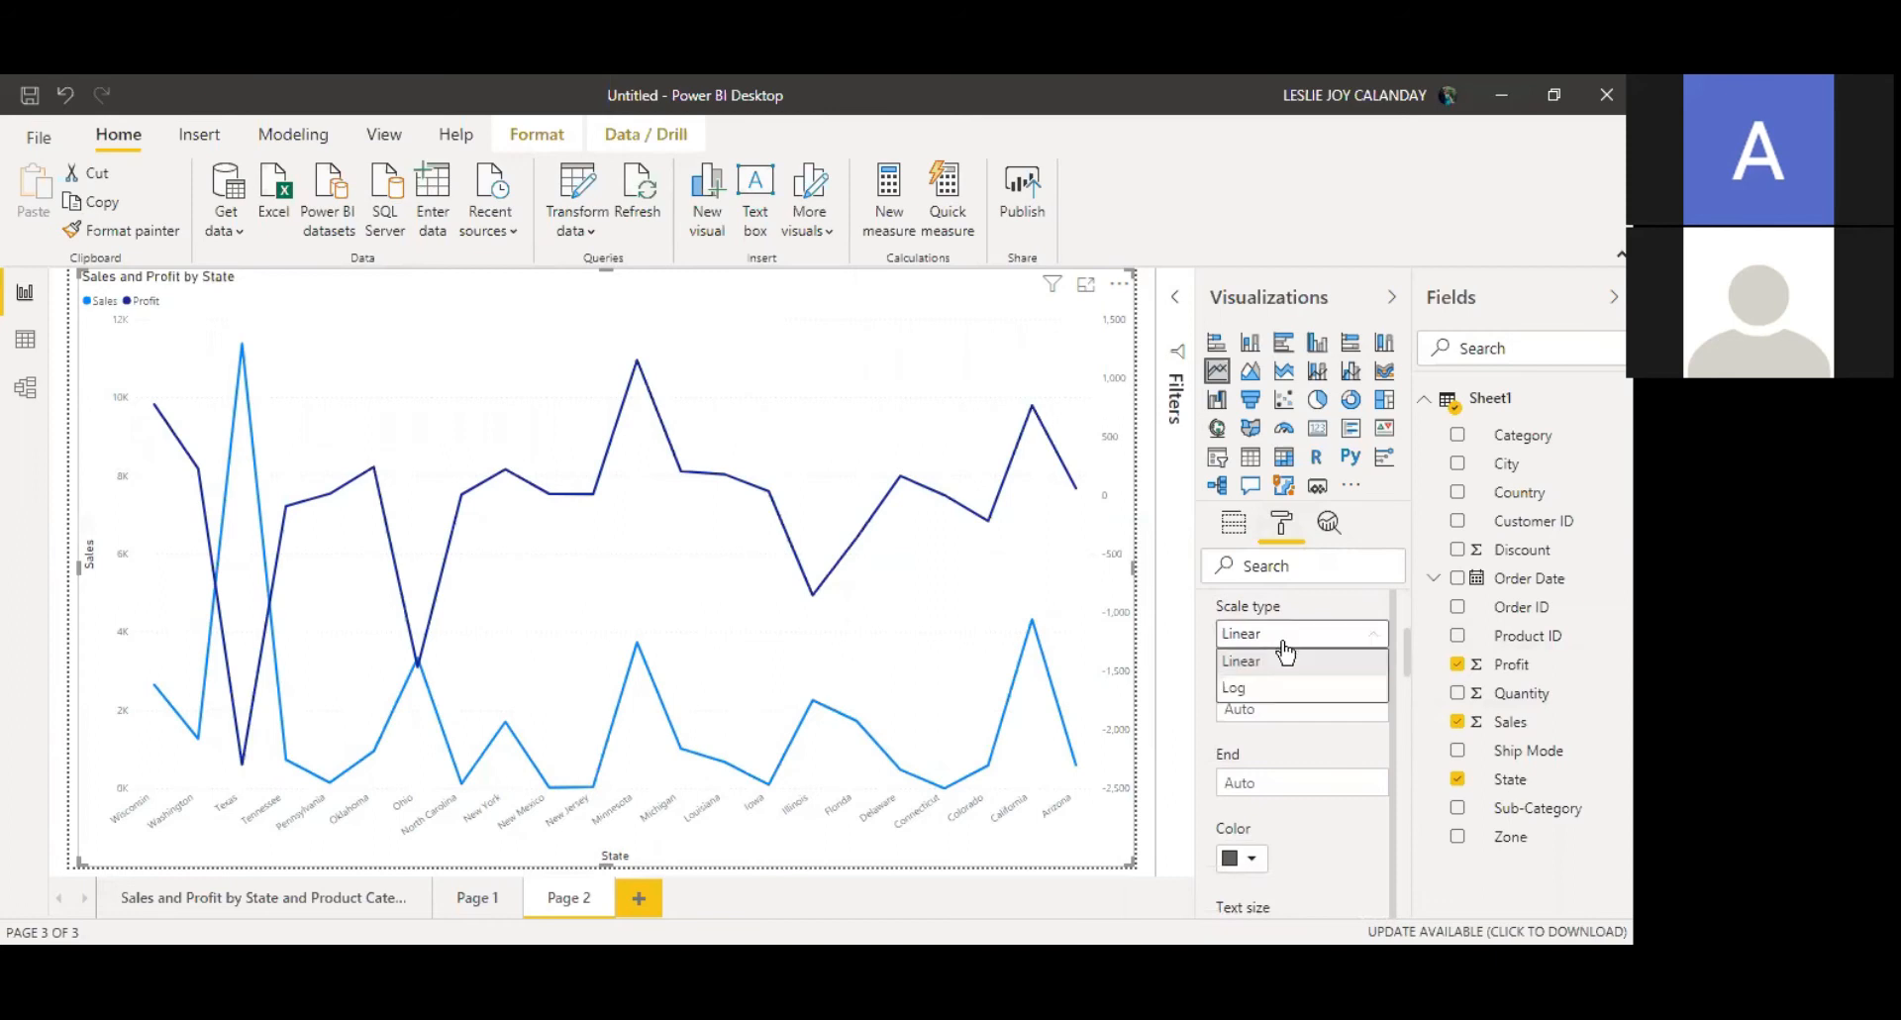
pyautogui.click(1291, 691)
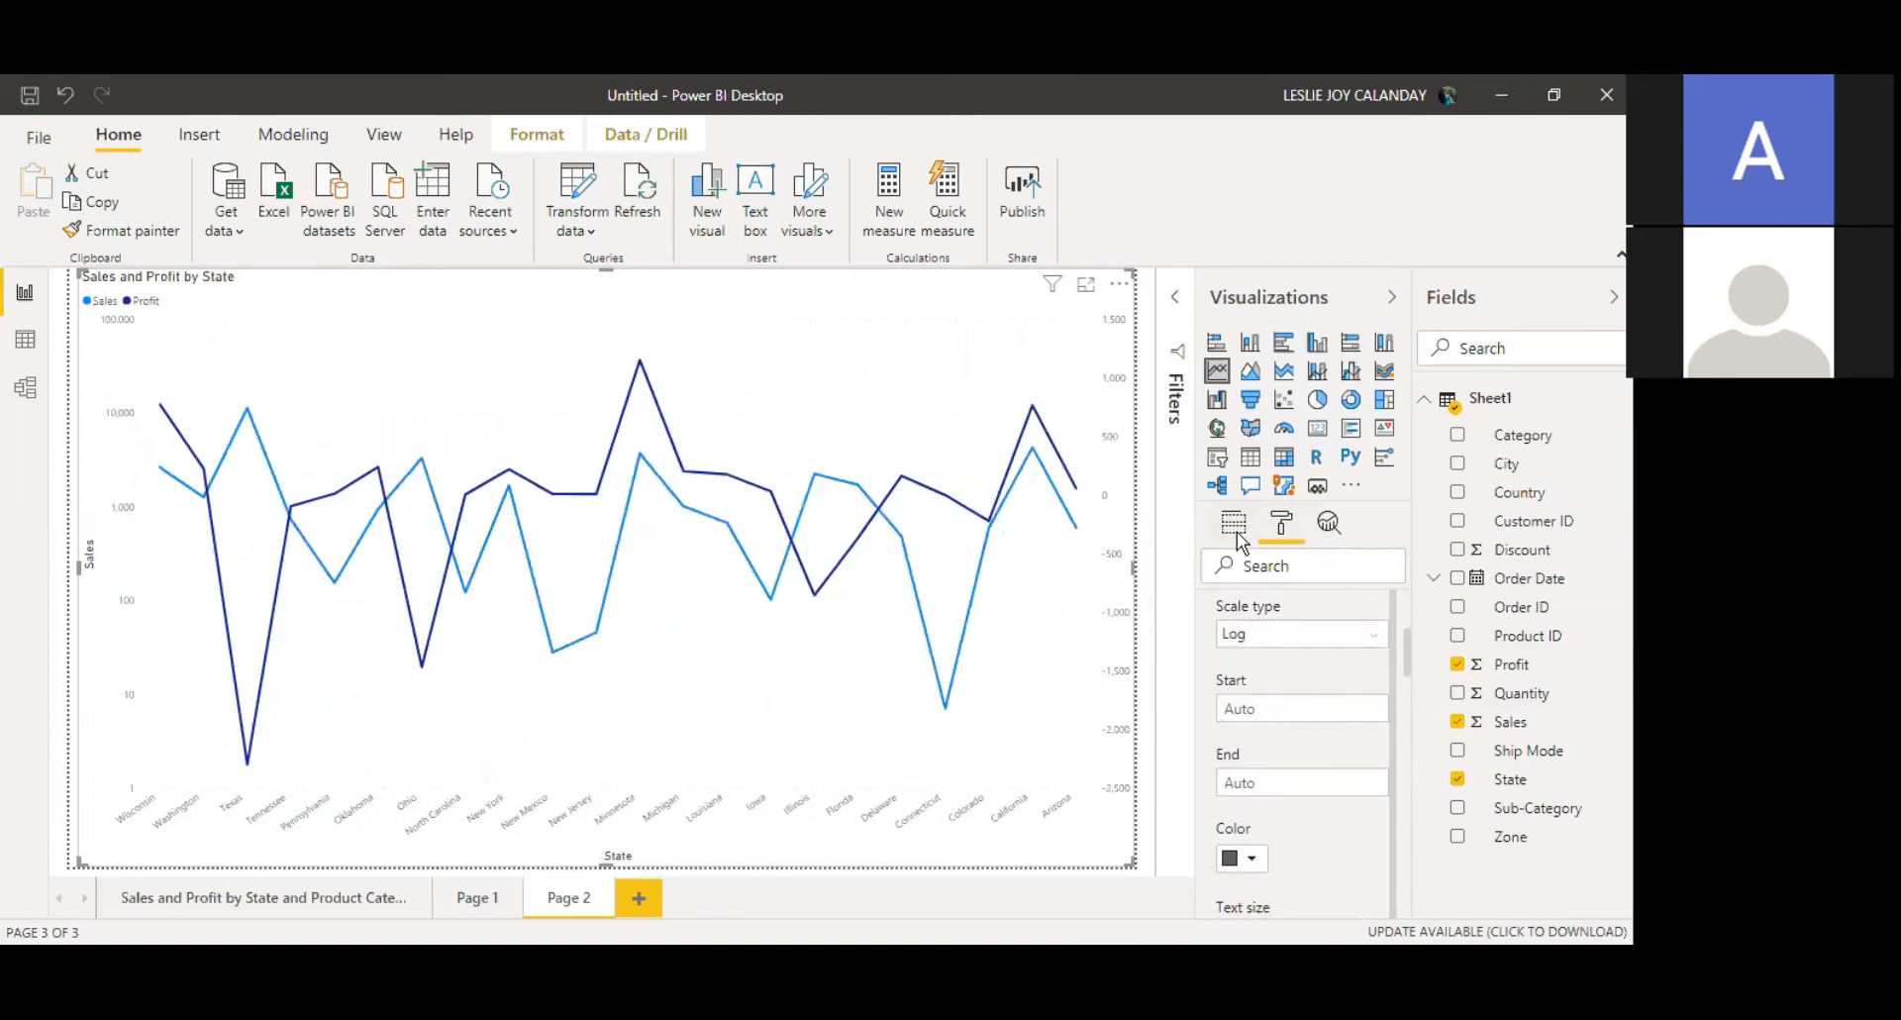
# Step: Set the line stroke width to 5 in the Shapes settings
pyautogui.moveTo(1411, 653); pyautogui.dragTo(1404, 603)
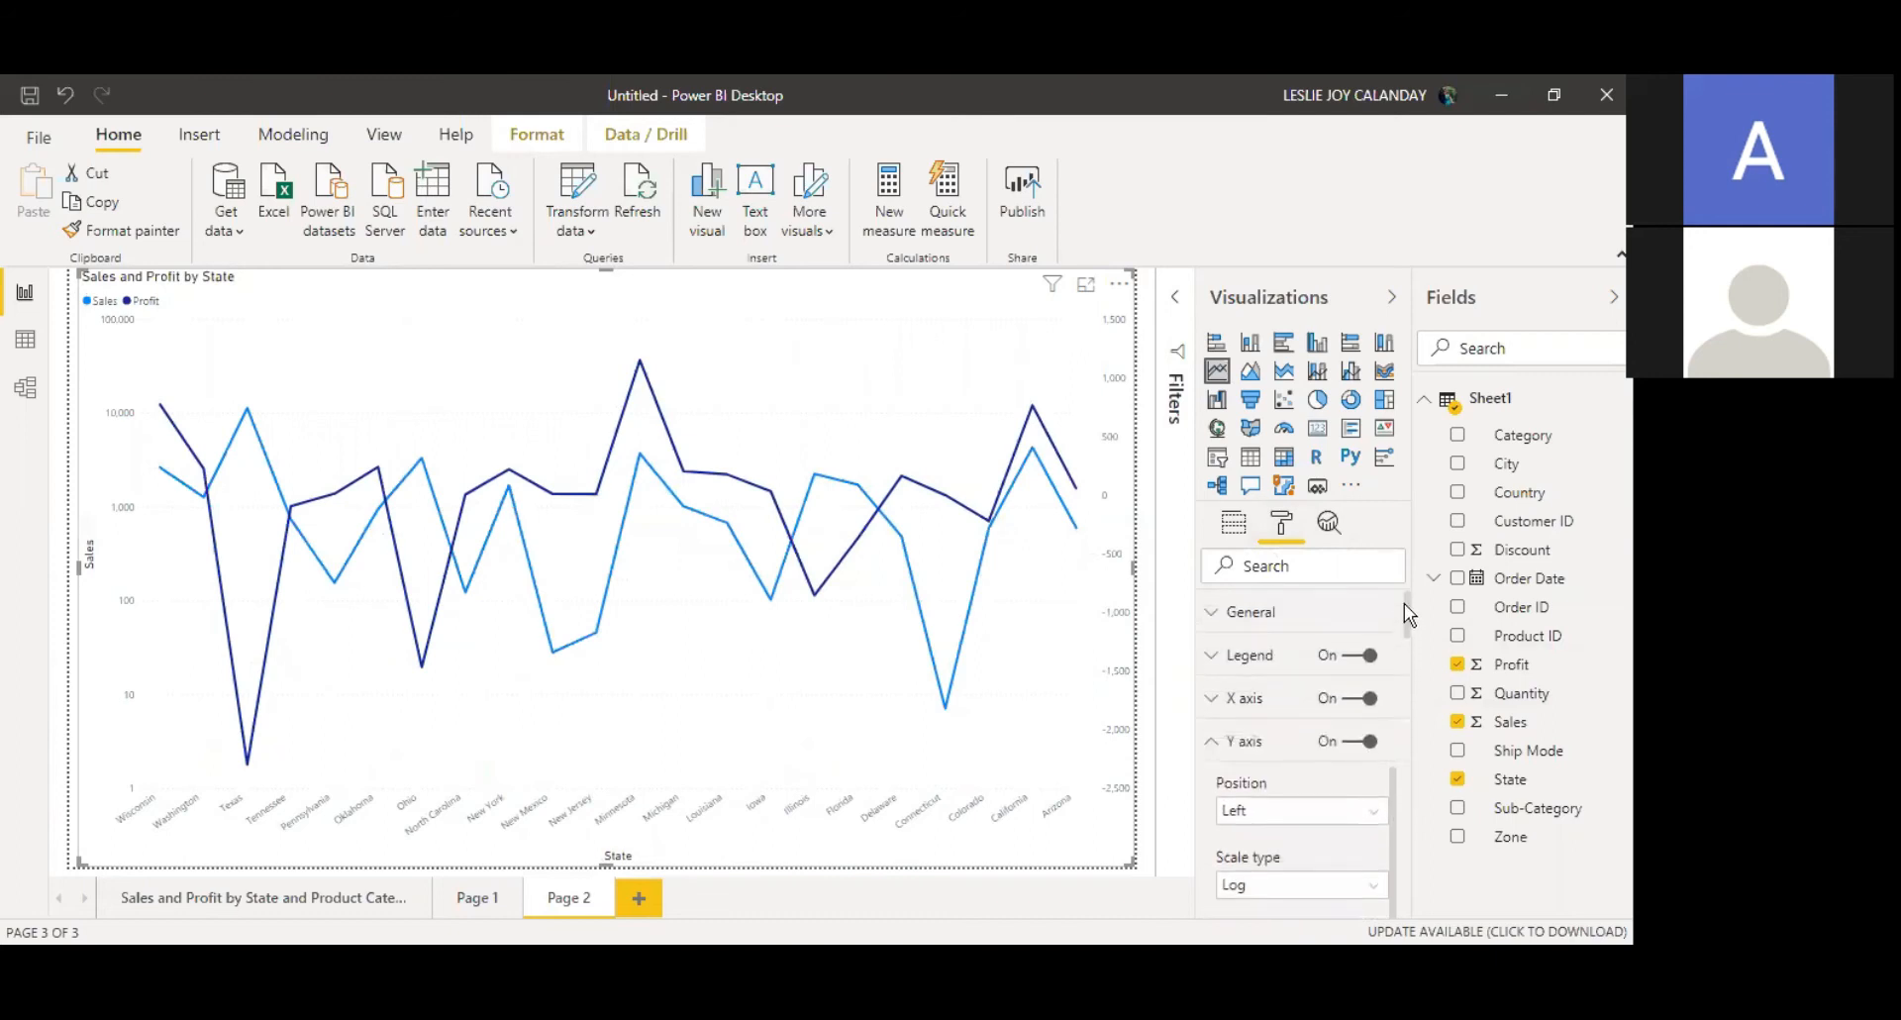
pyautogui.click(1262, 610)
pyautogui.moveTo(1410, 599); pyautogui.dragTo(1397, 883)
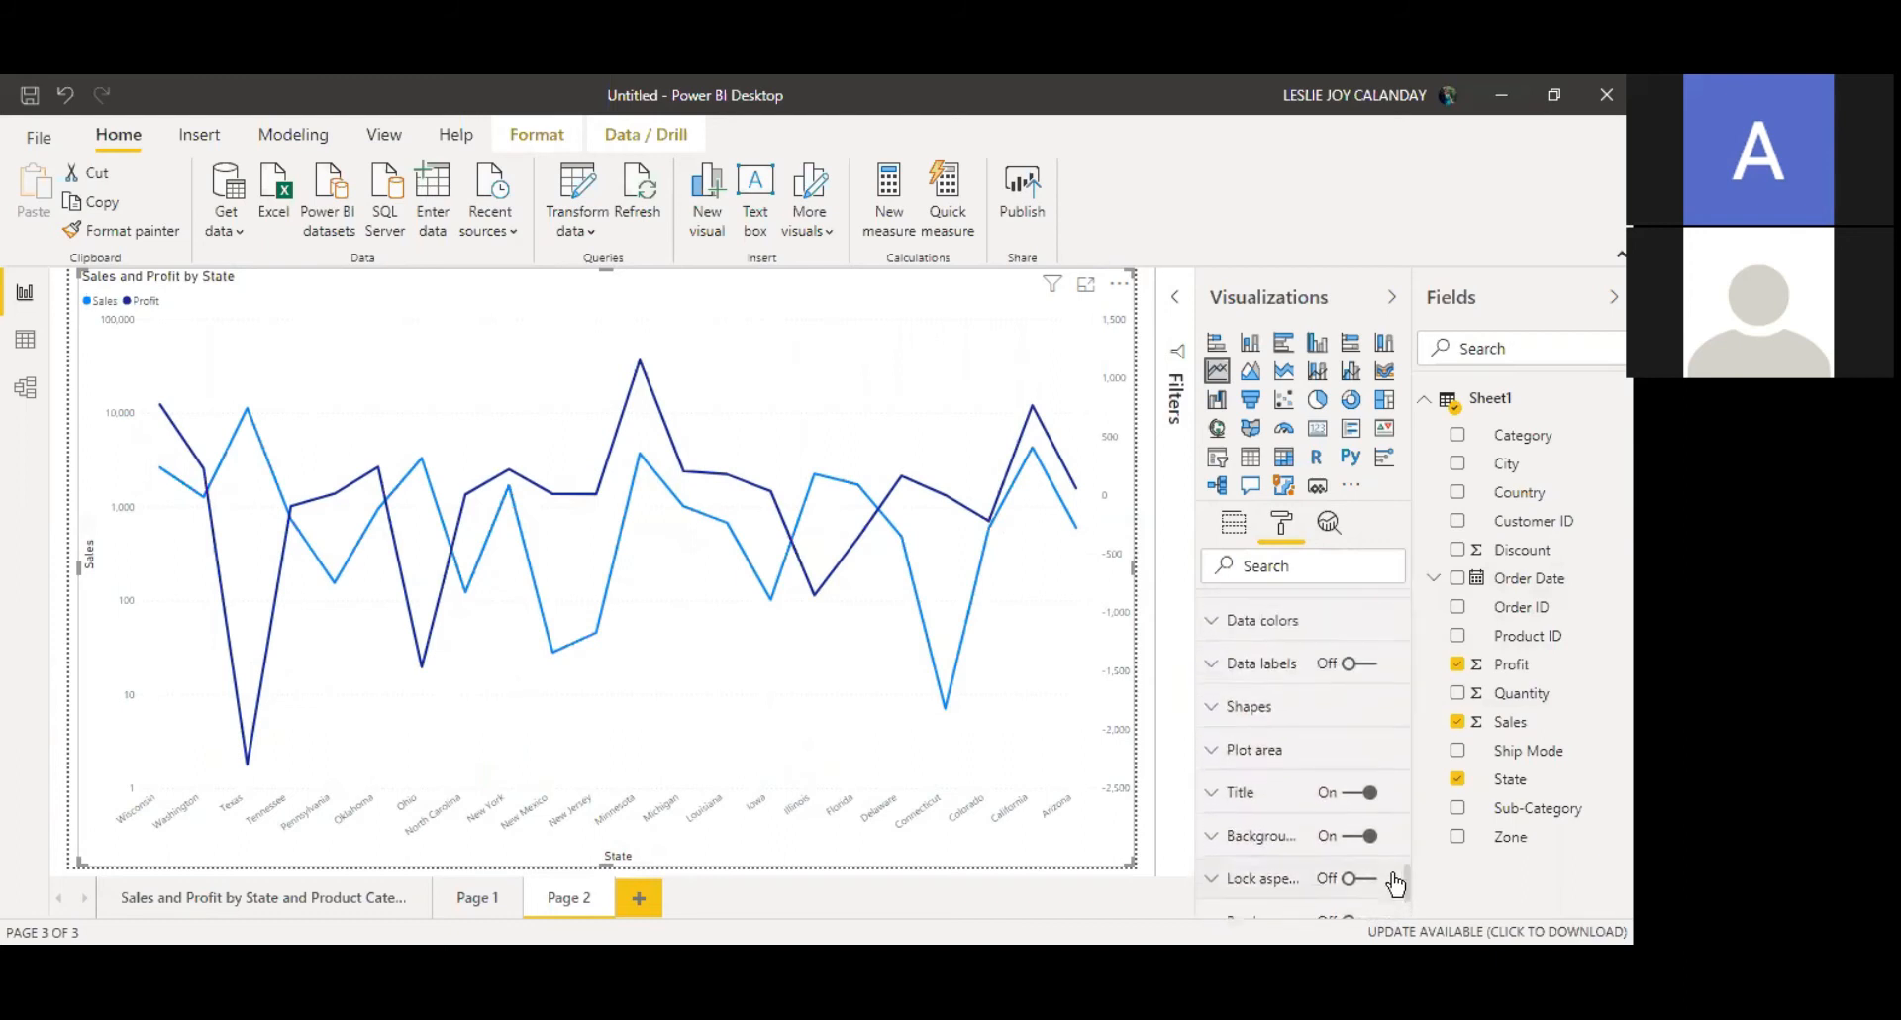
pyautogui.click(1280, 711)
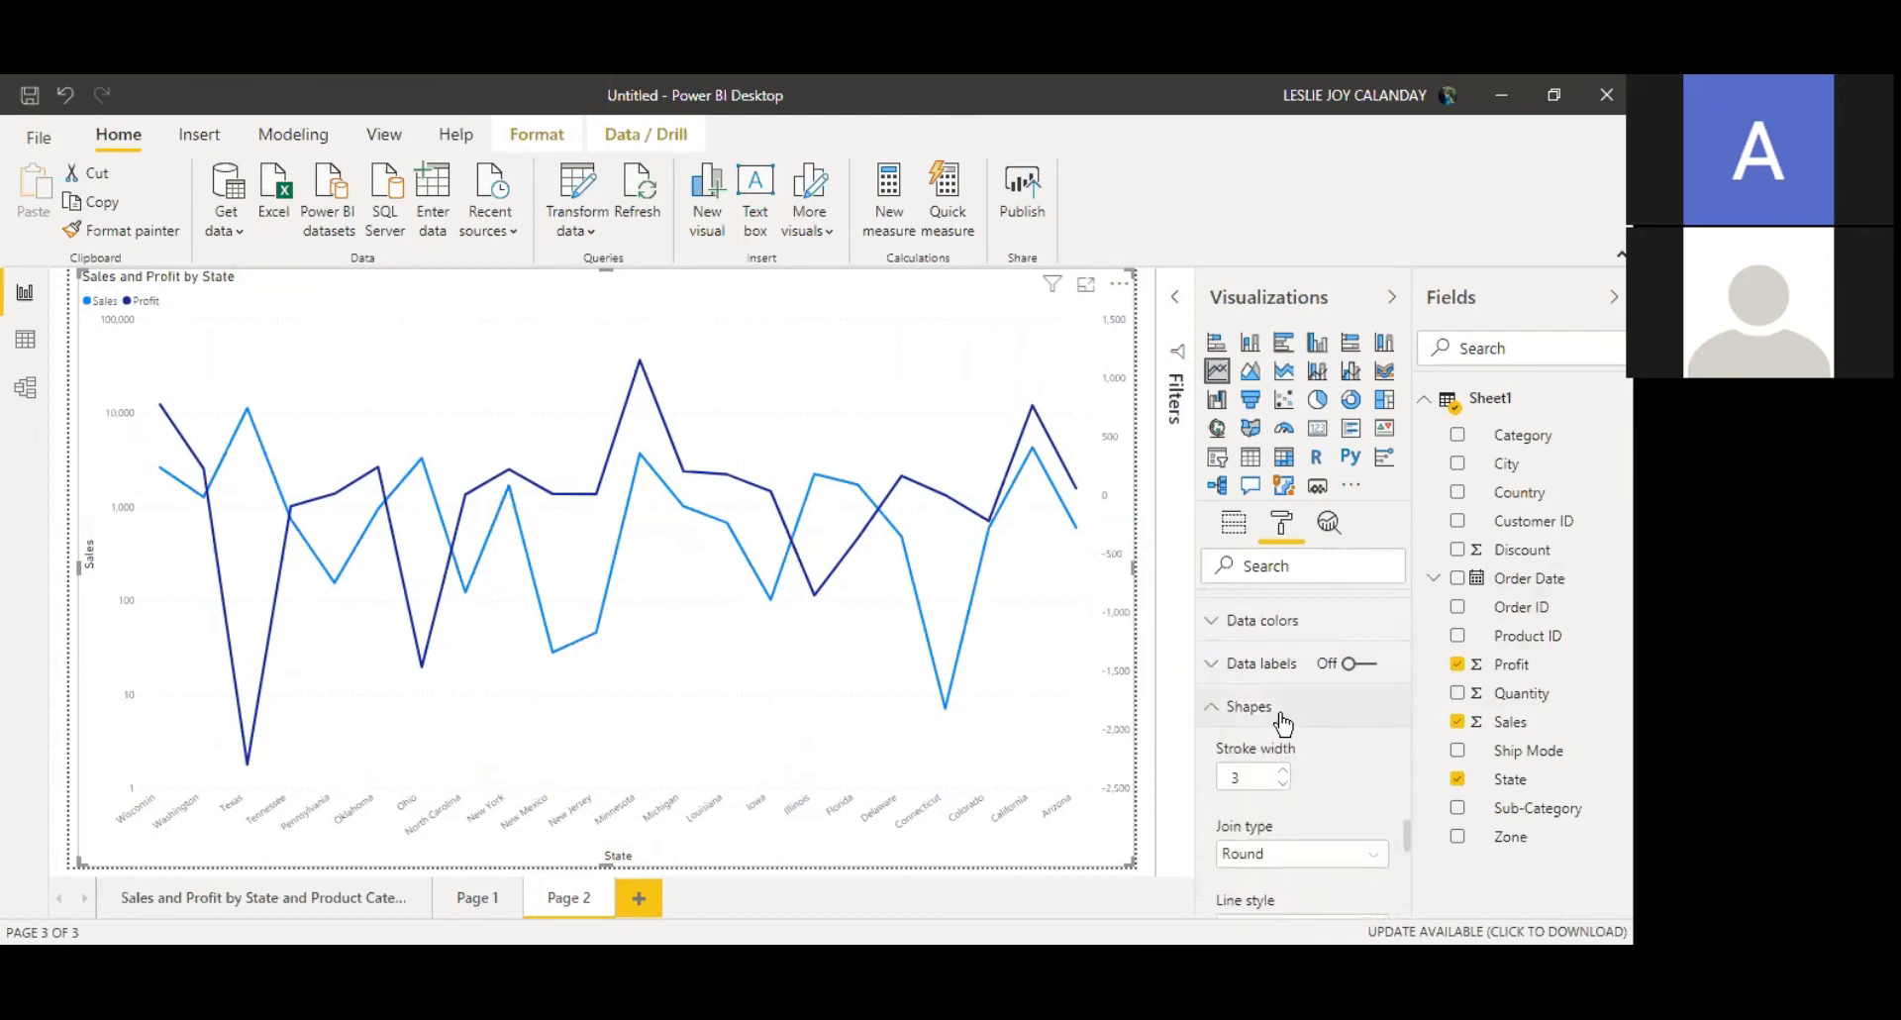
pyautogui.click(1282, 774)
pyautogui.click(1282, 772)
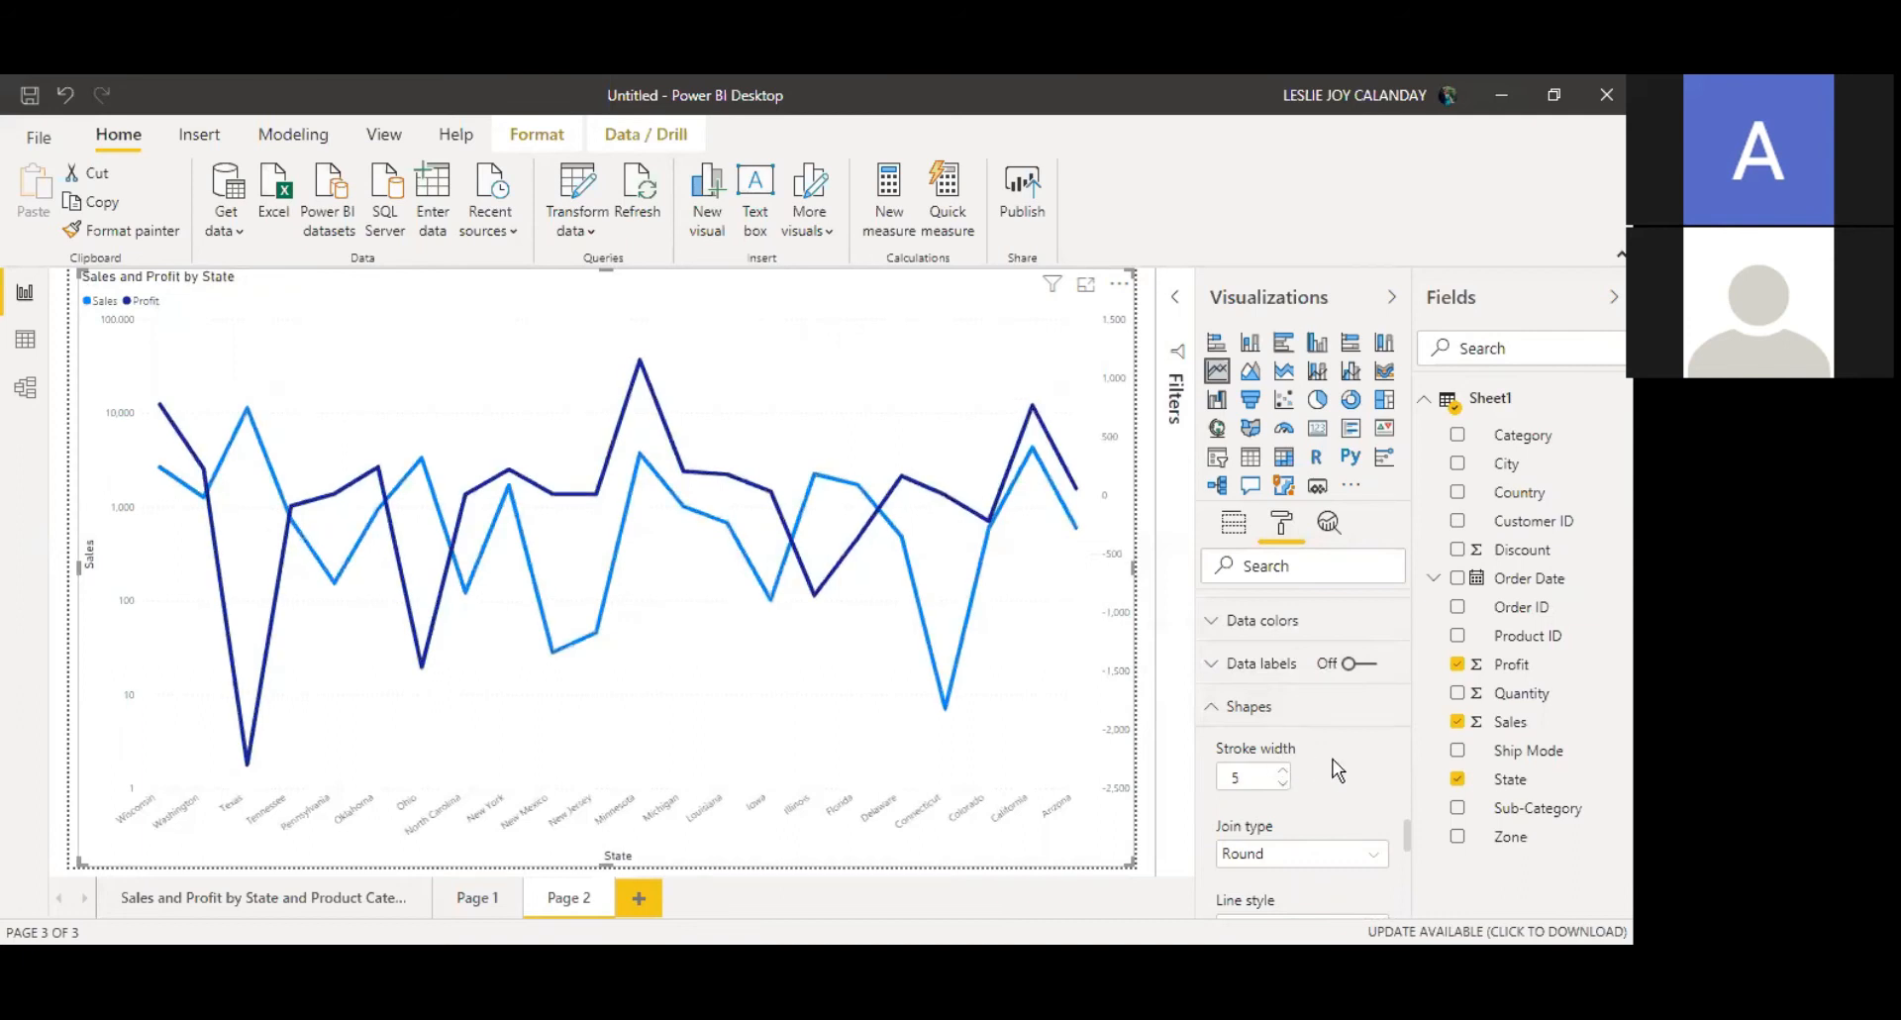
# Step: Set the line style to Dashed
pyautogui.scroll(-5, 1406, 852)
pyautogui.click(1347, 665)
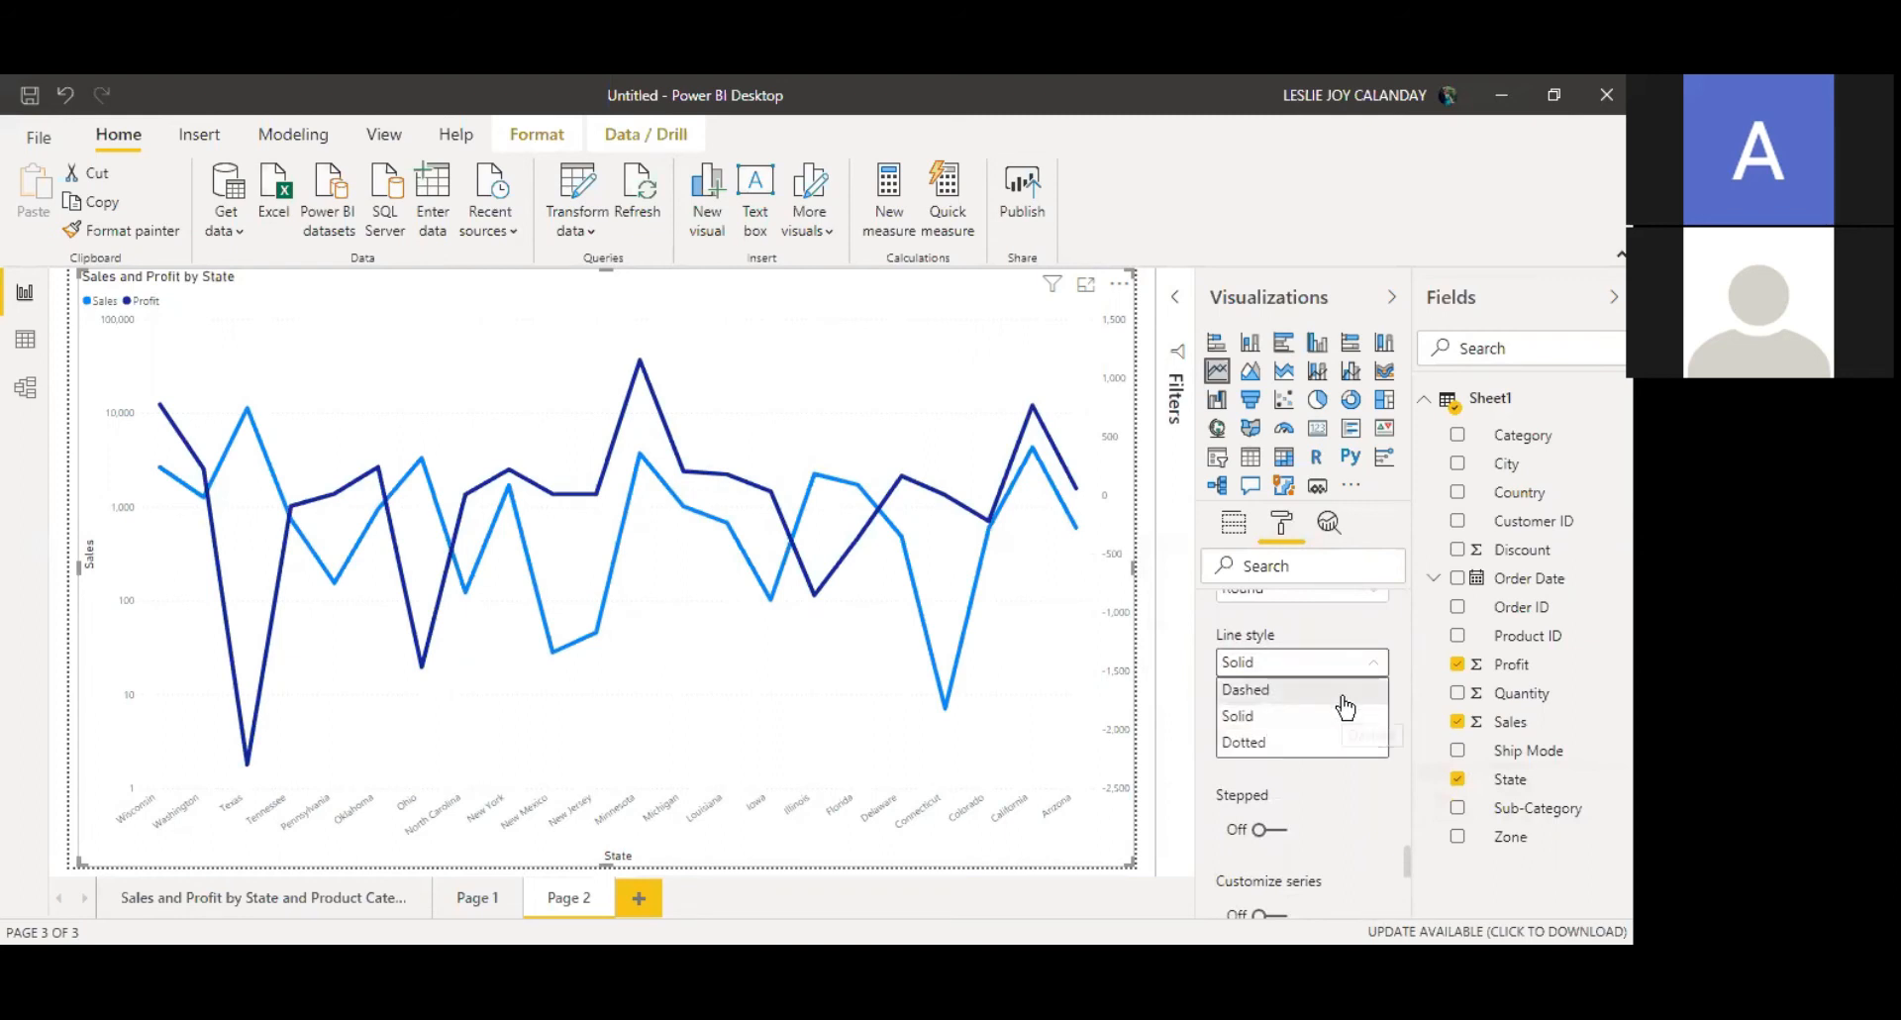
pyautogui.click(1344, 693)
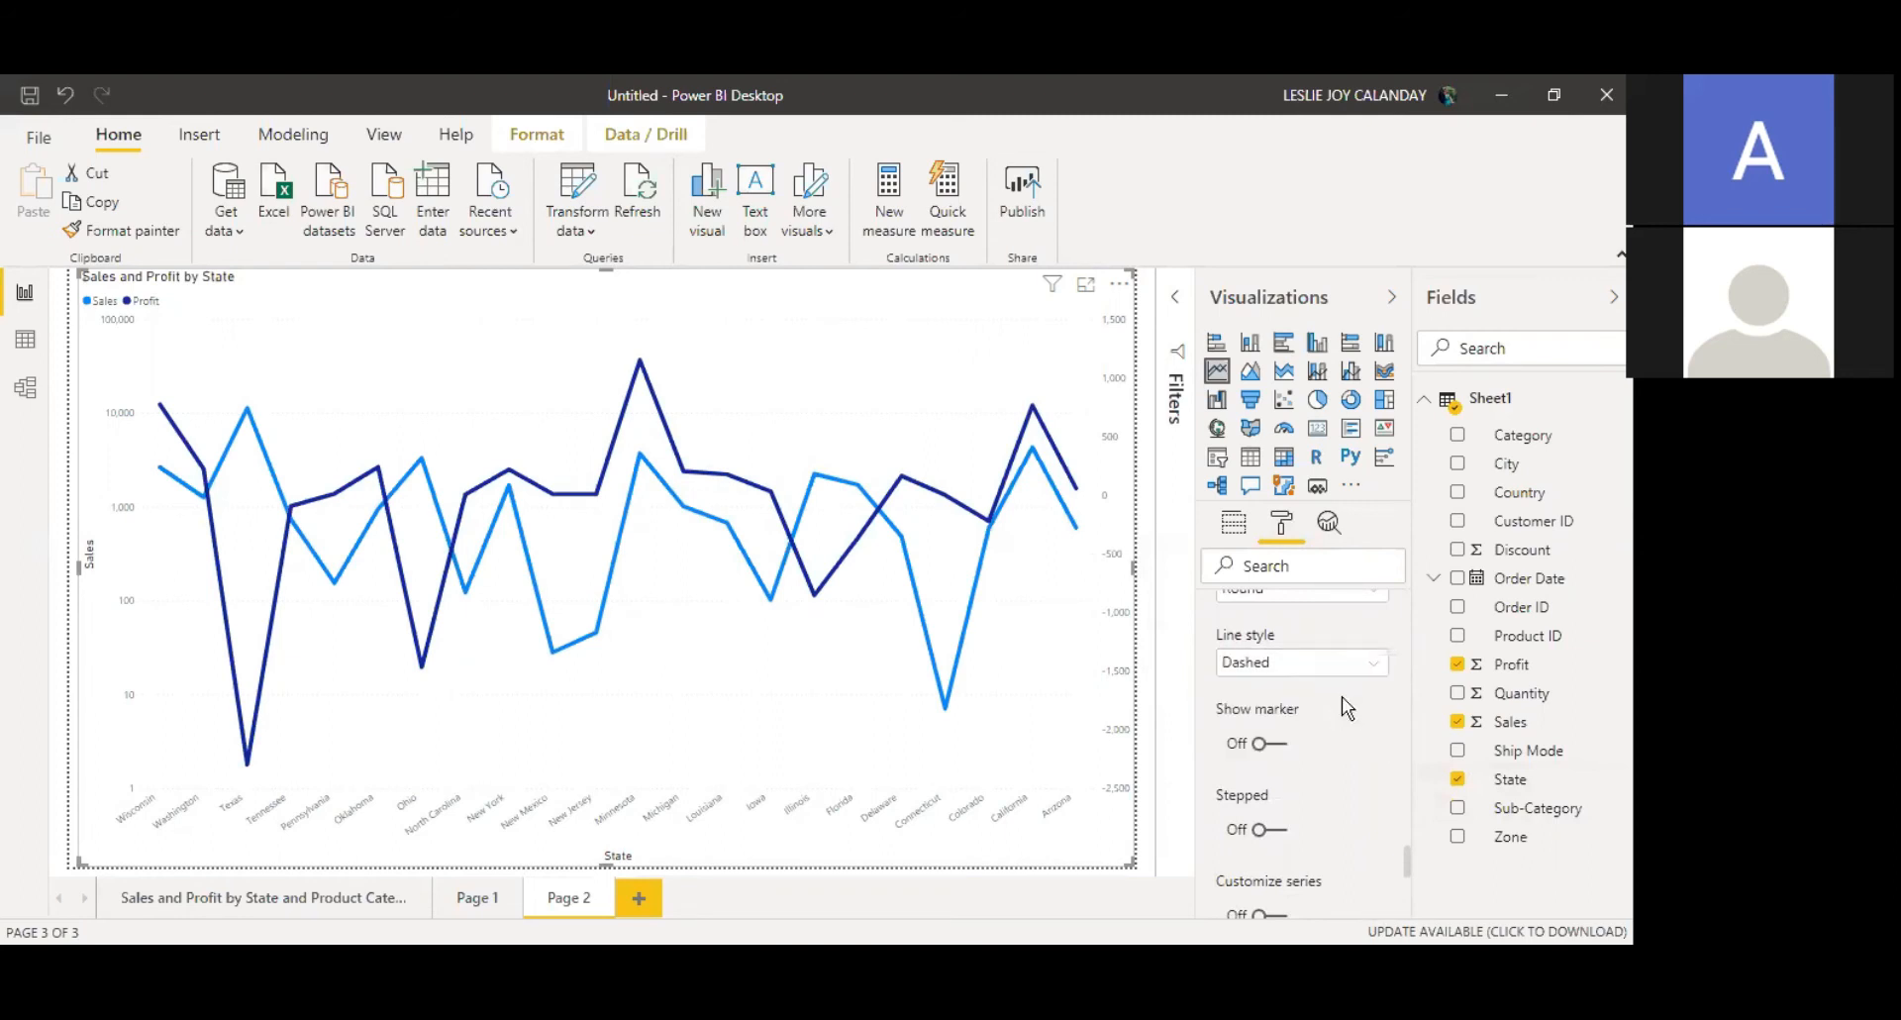
# Step: Turn on line markers and set the marker shape to diamond
pyautogui.click(1274, 744)
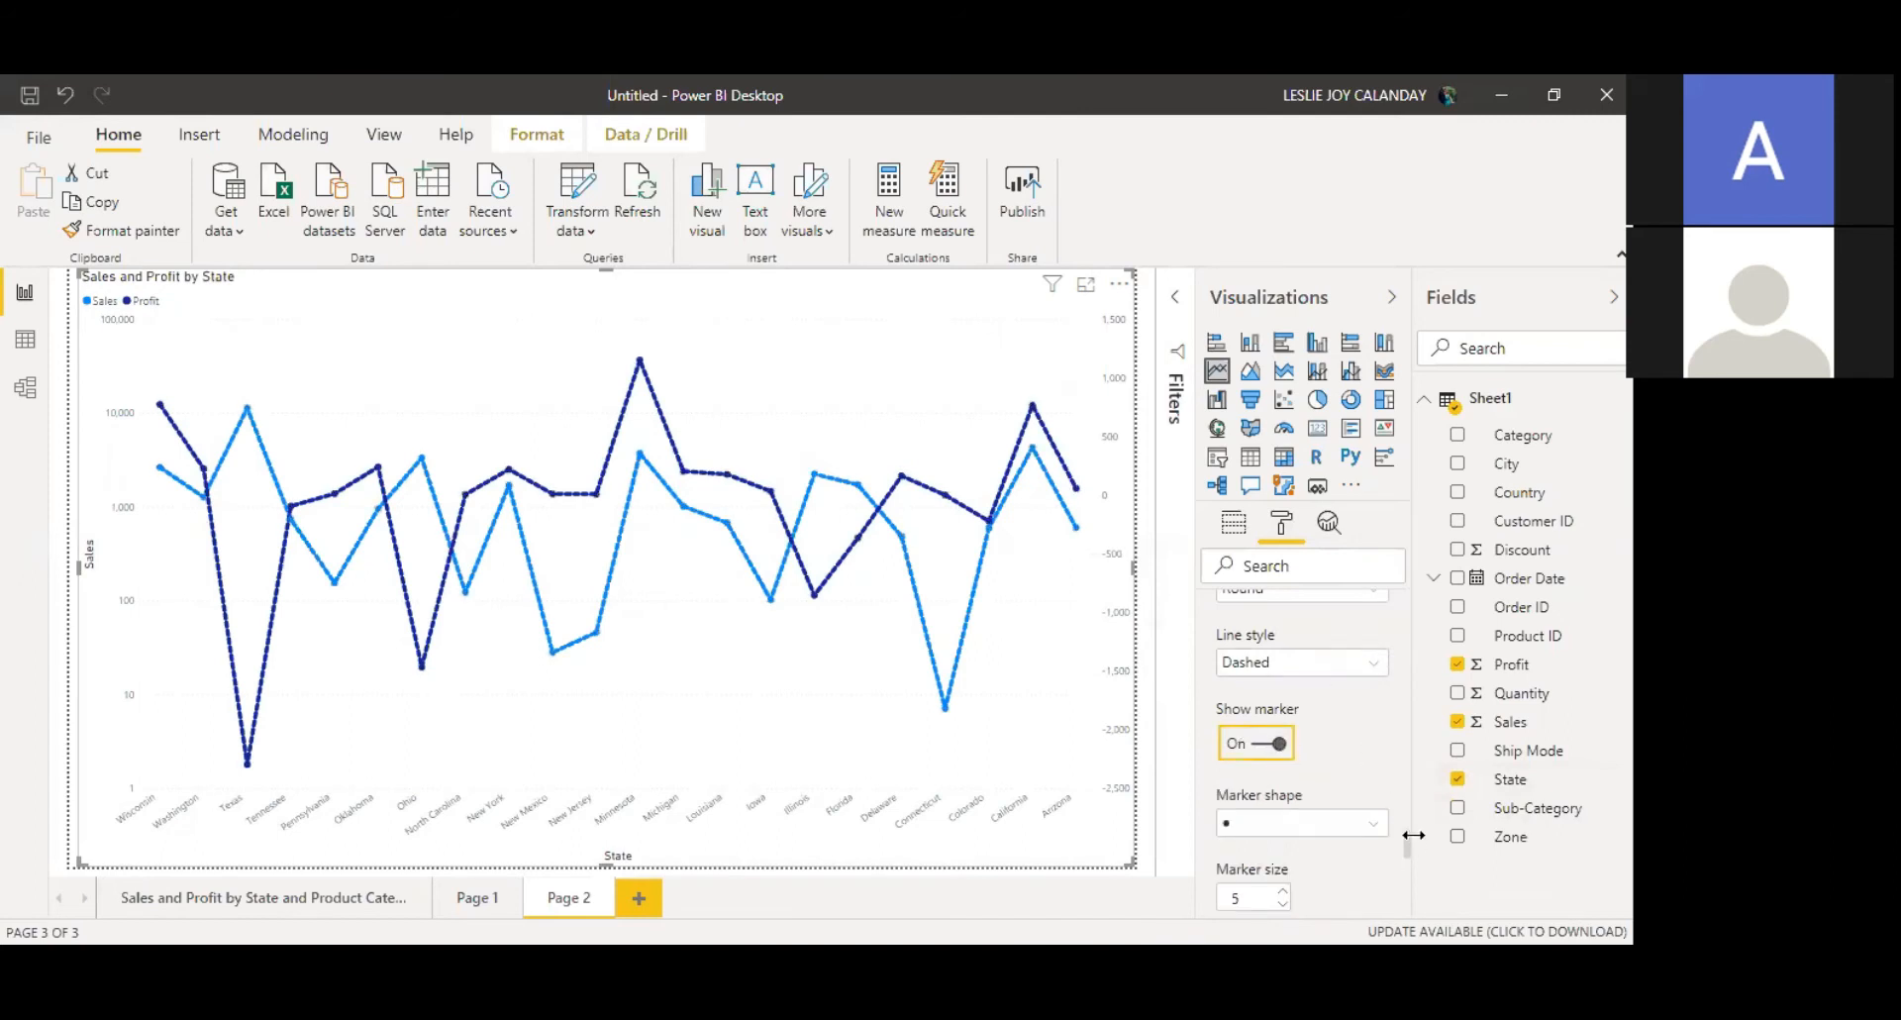
pyautogui.click(1379, 826)
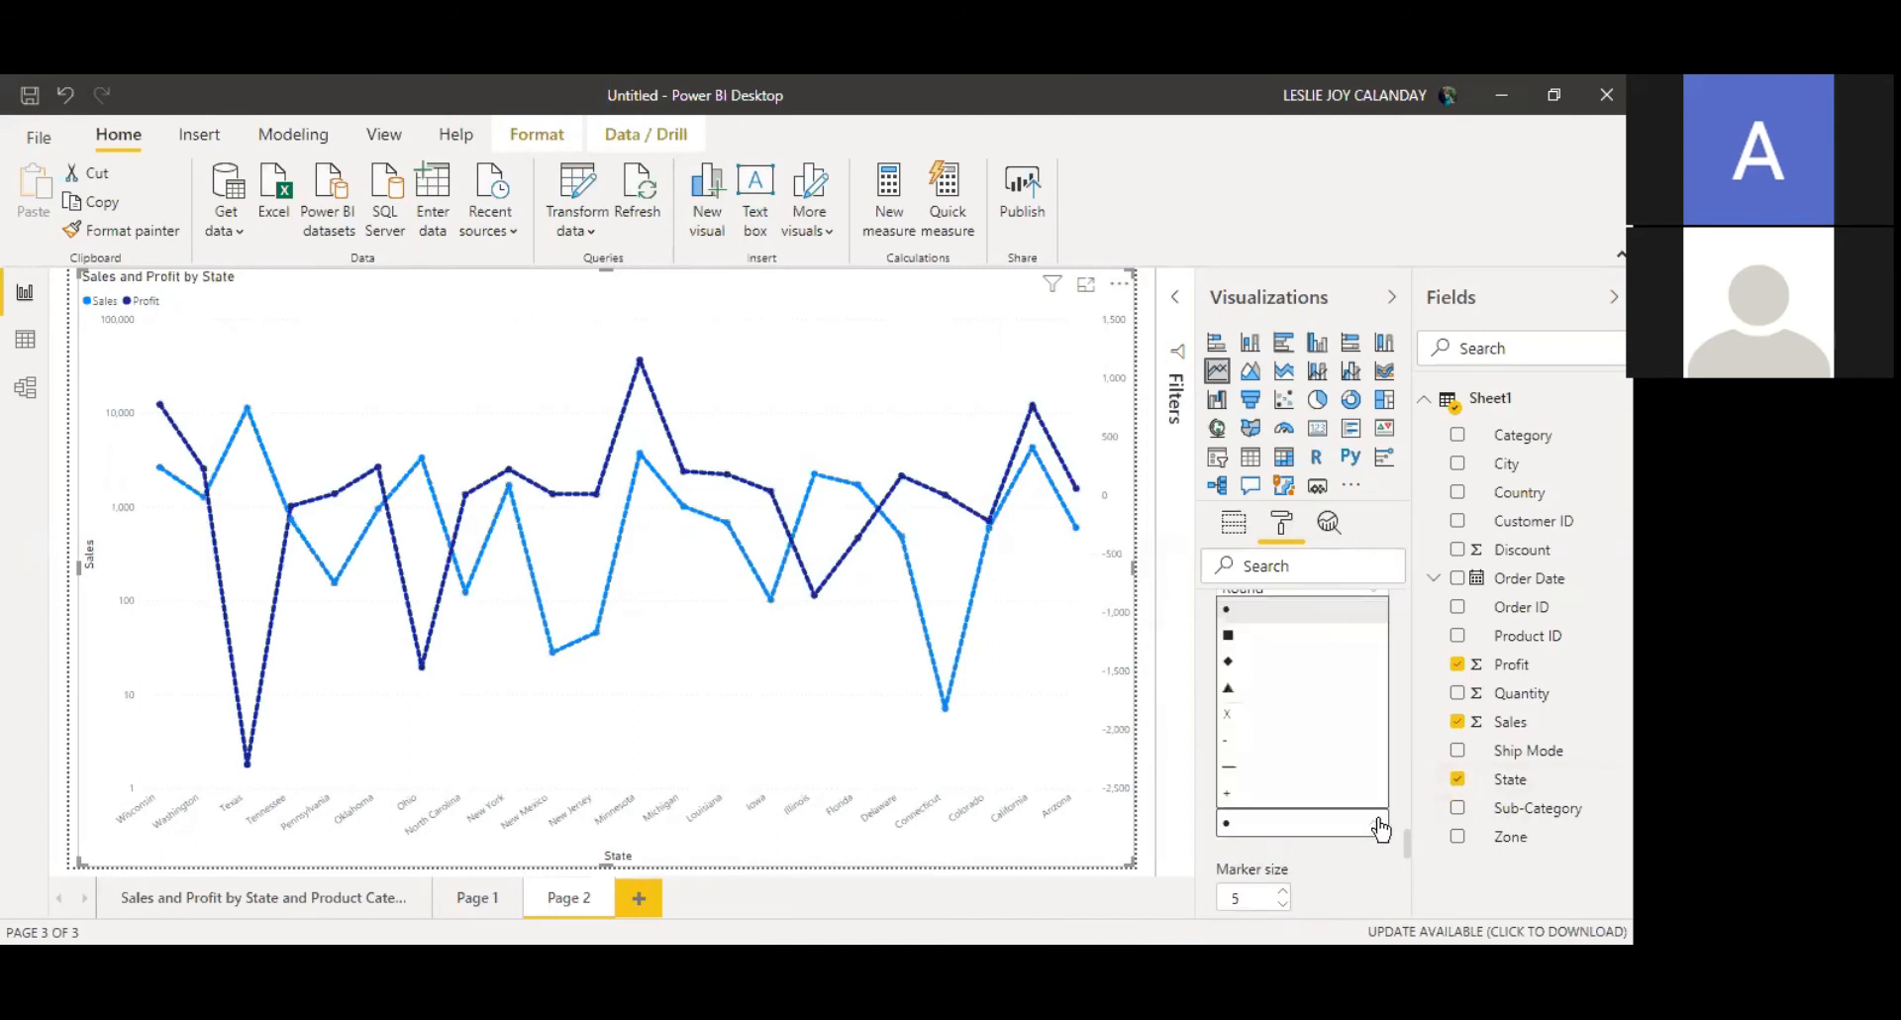
pyautogui.click(1321, 662)
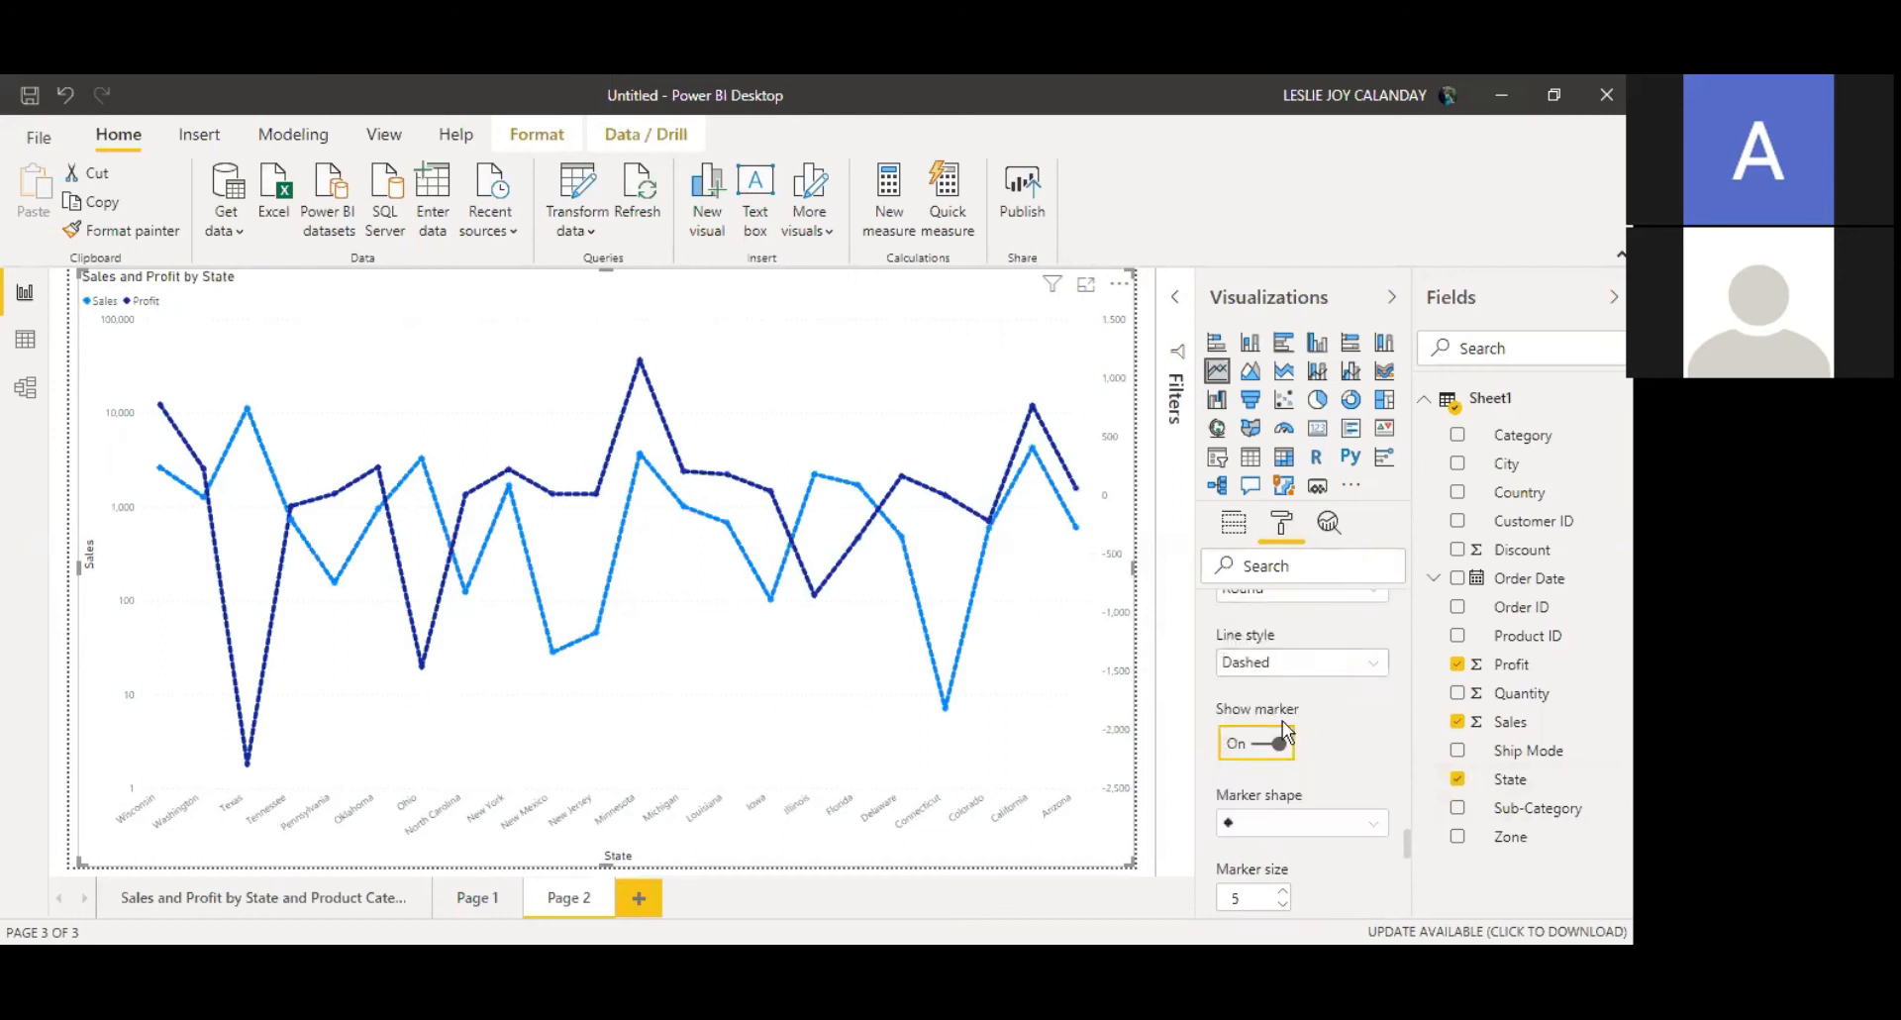
# Step: Set the line style back to Solid
pyautogui.click(1304, 672)
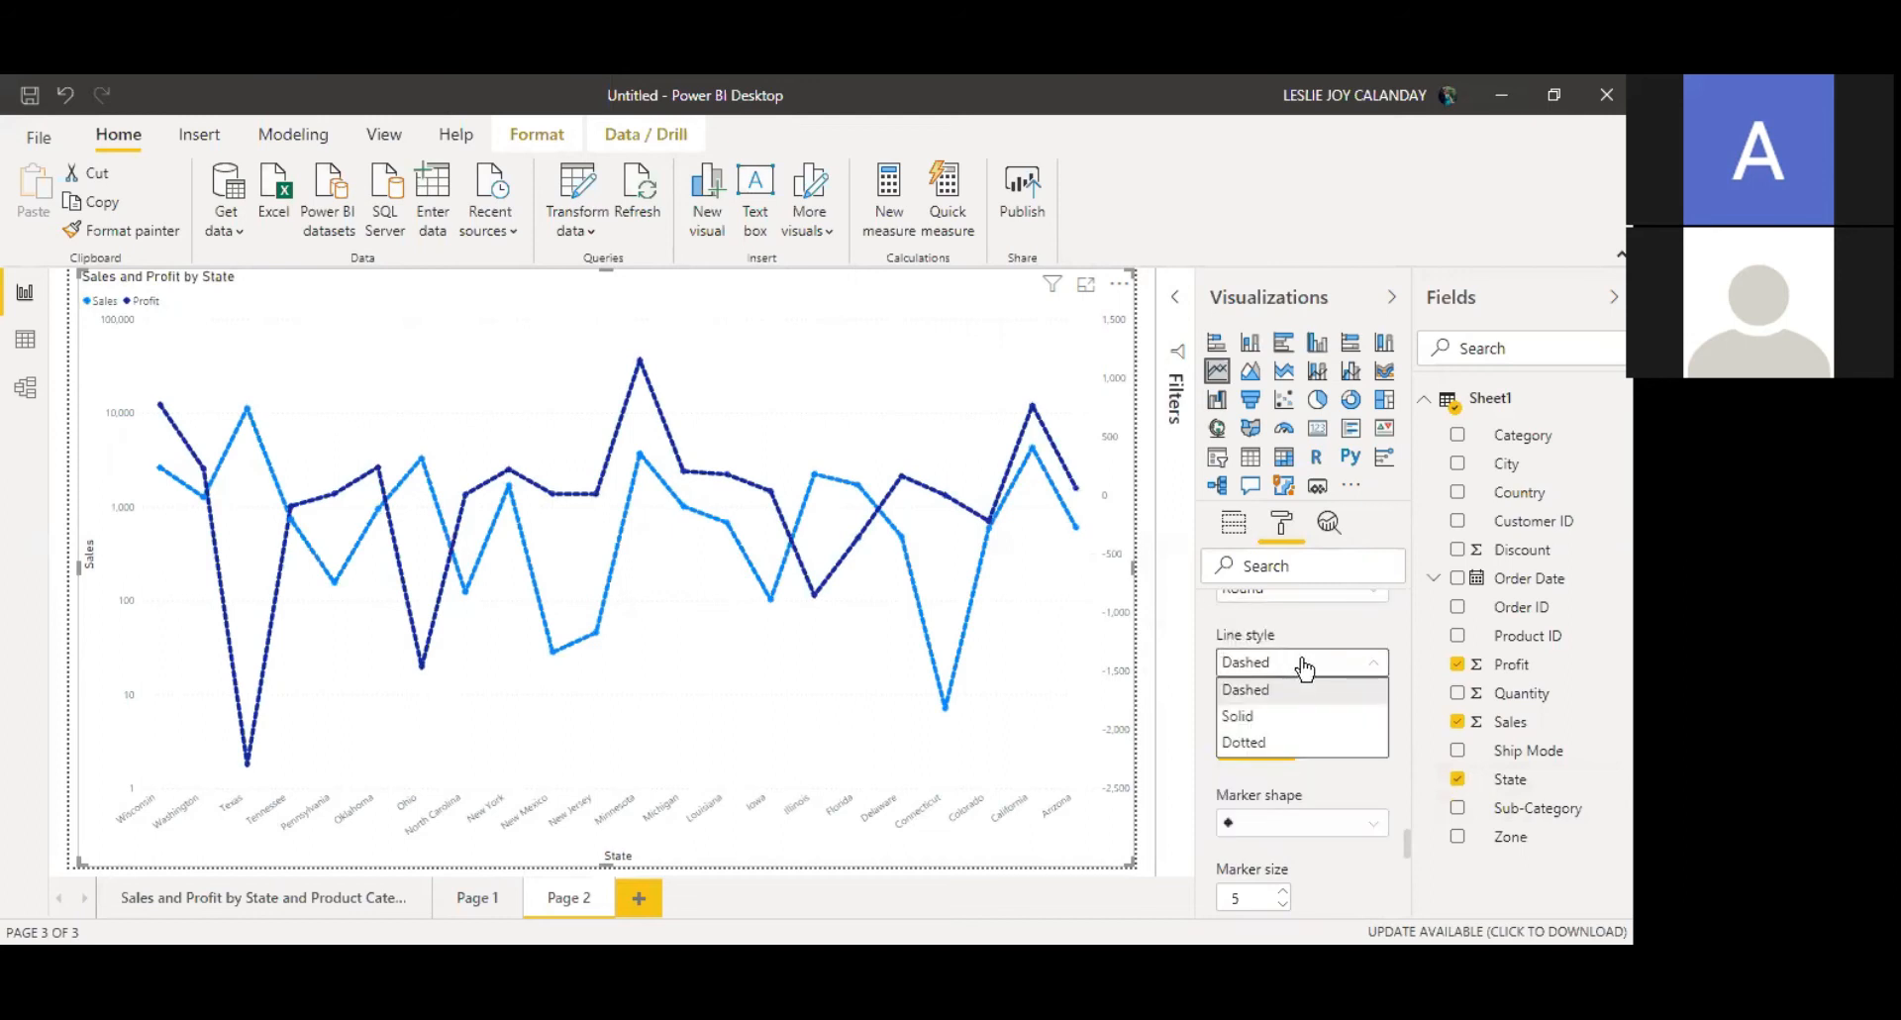
pyautogui.click(1317, 725)
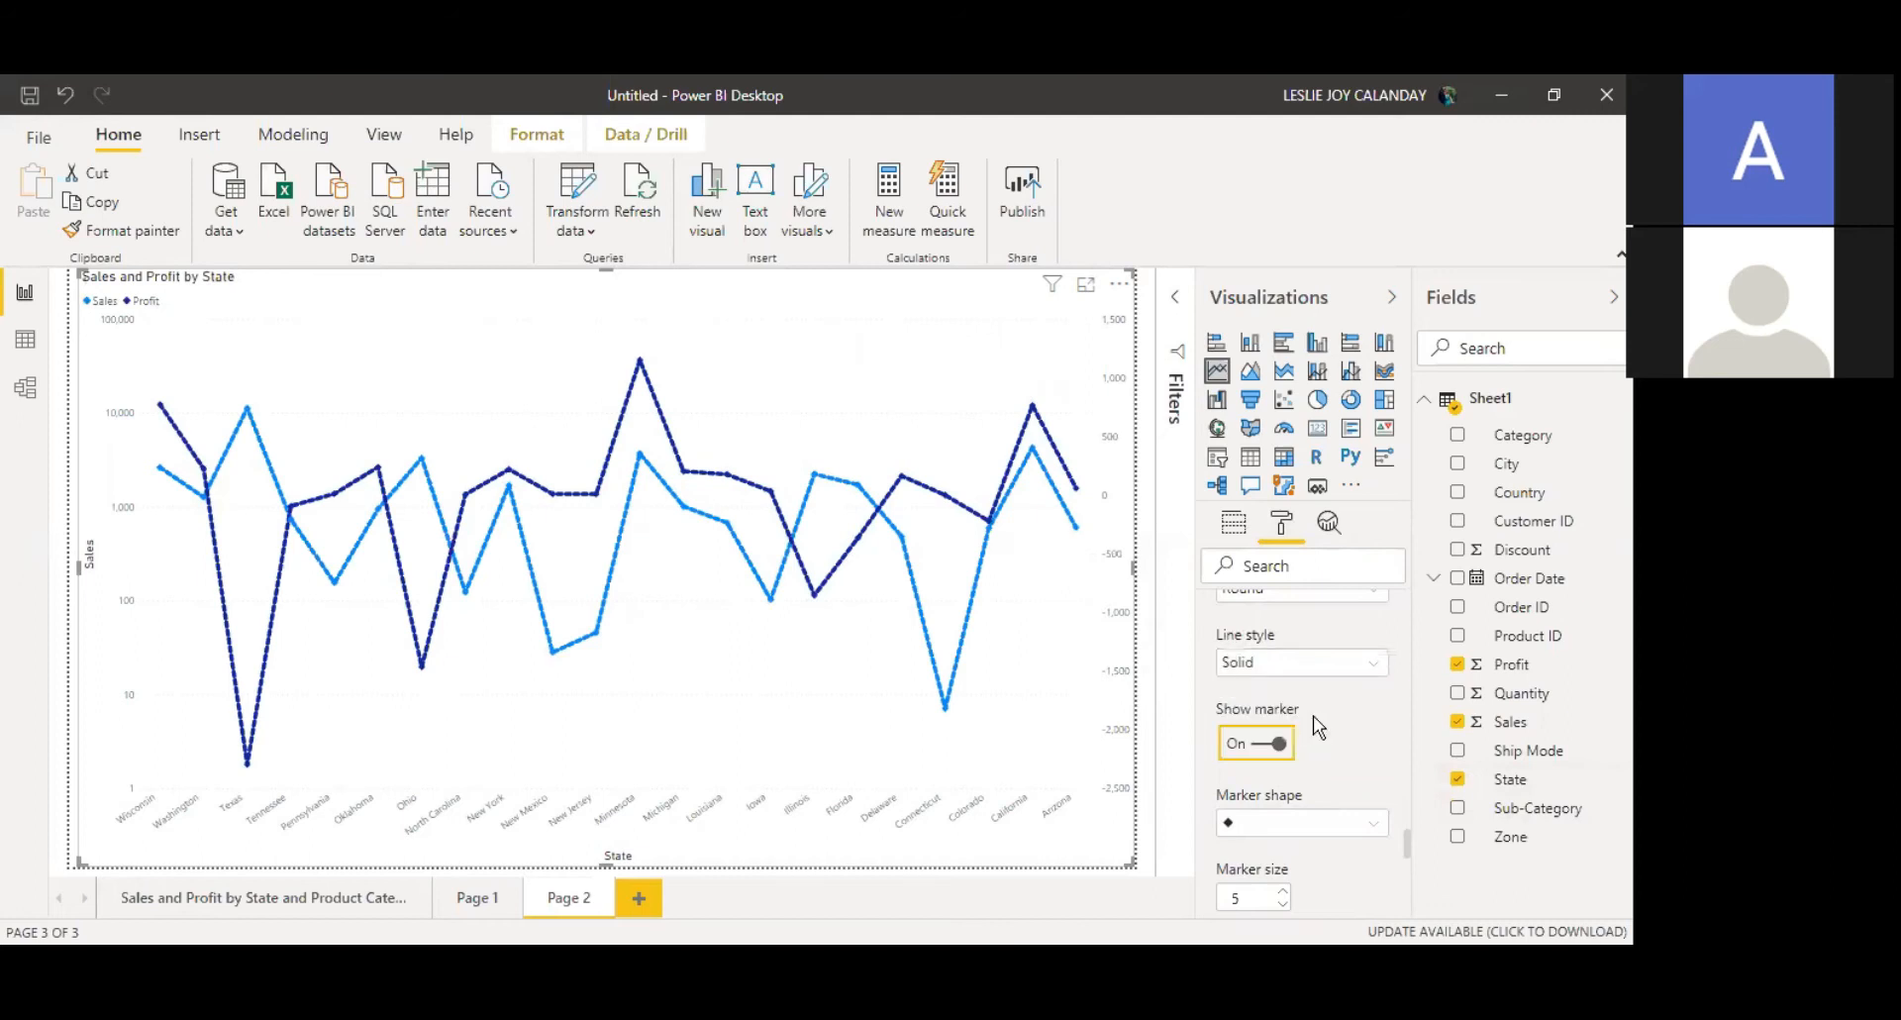
# Step: Change the marker shape to square, then triangle, and finally back to circle
pyautogui.click(1292, 823)
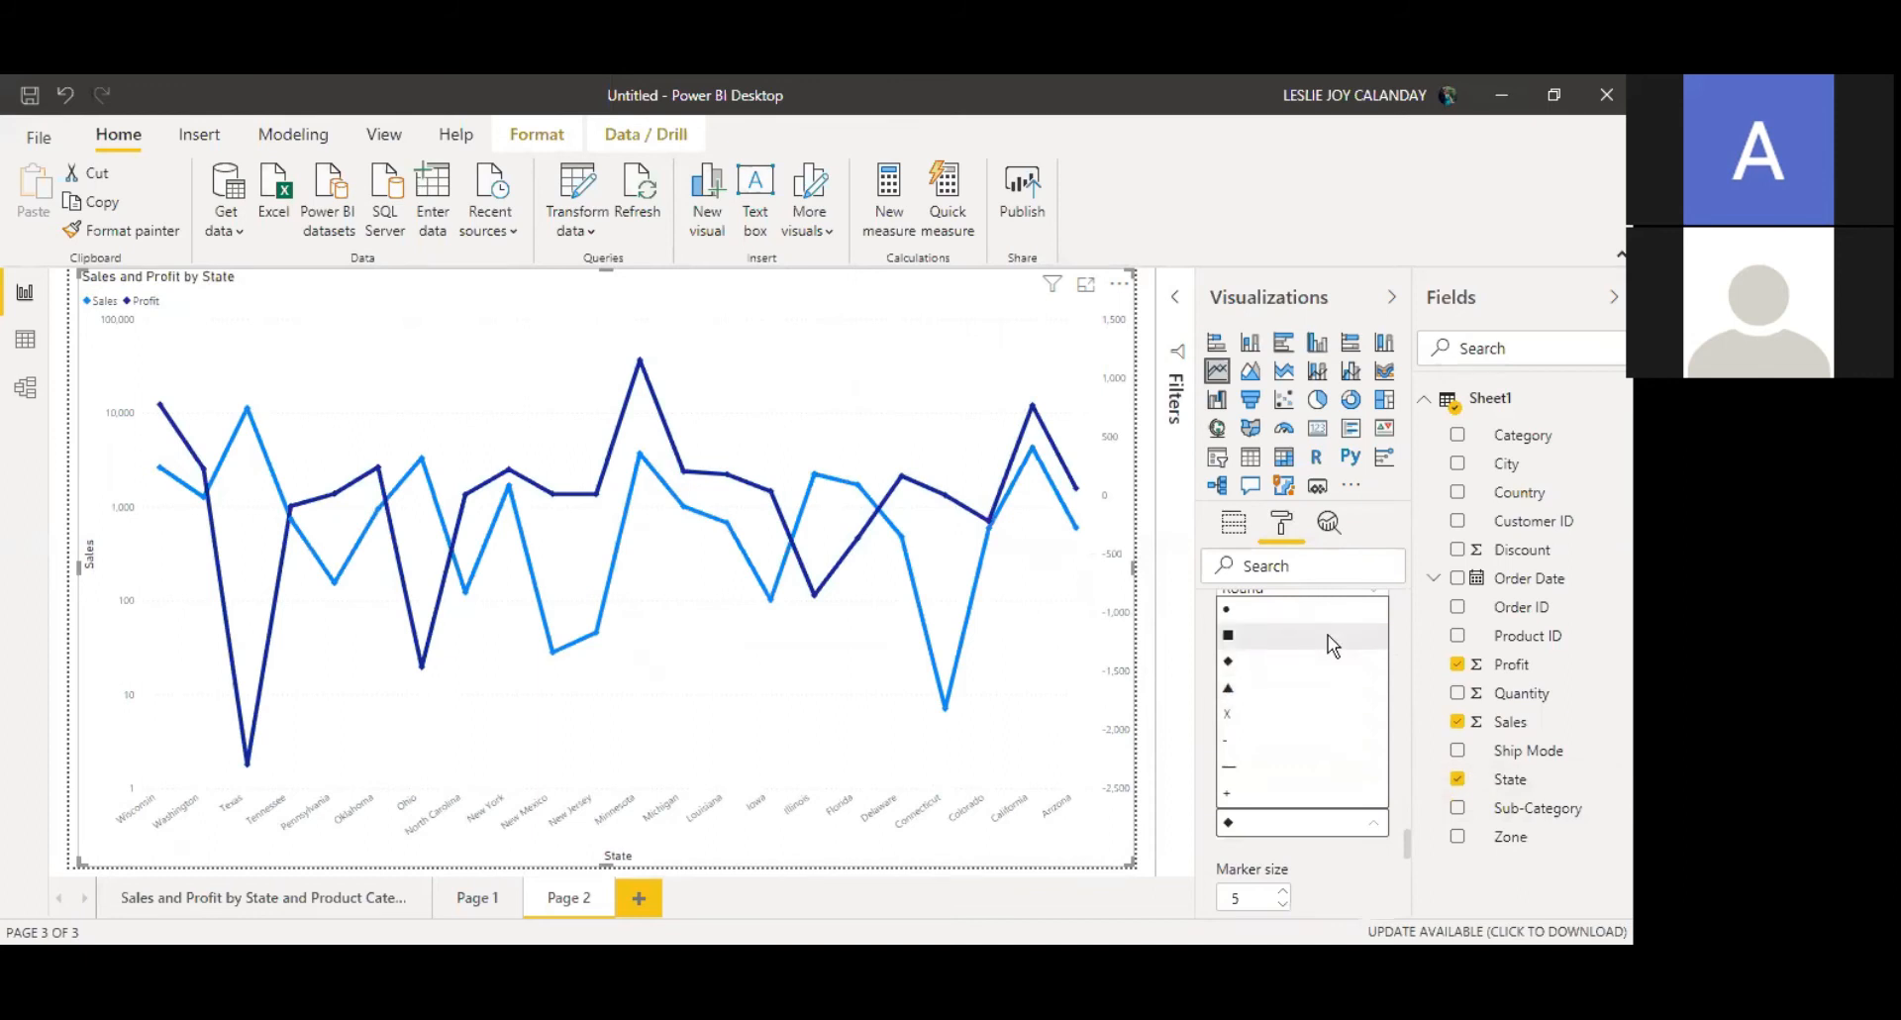
pyautogui.click(1332, 646)
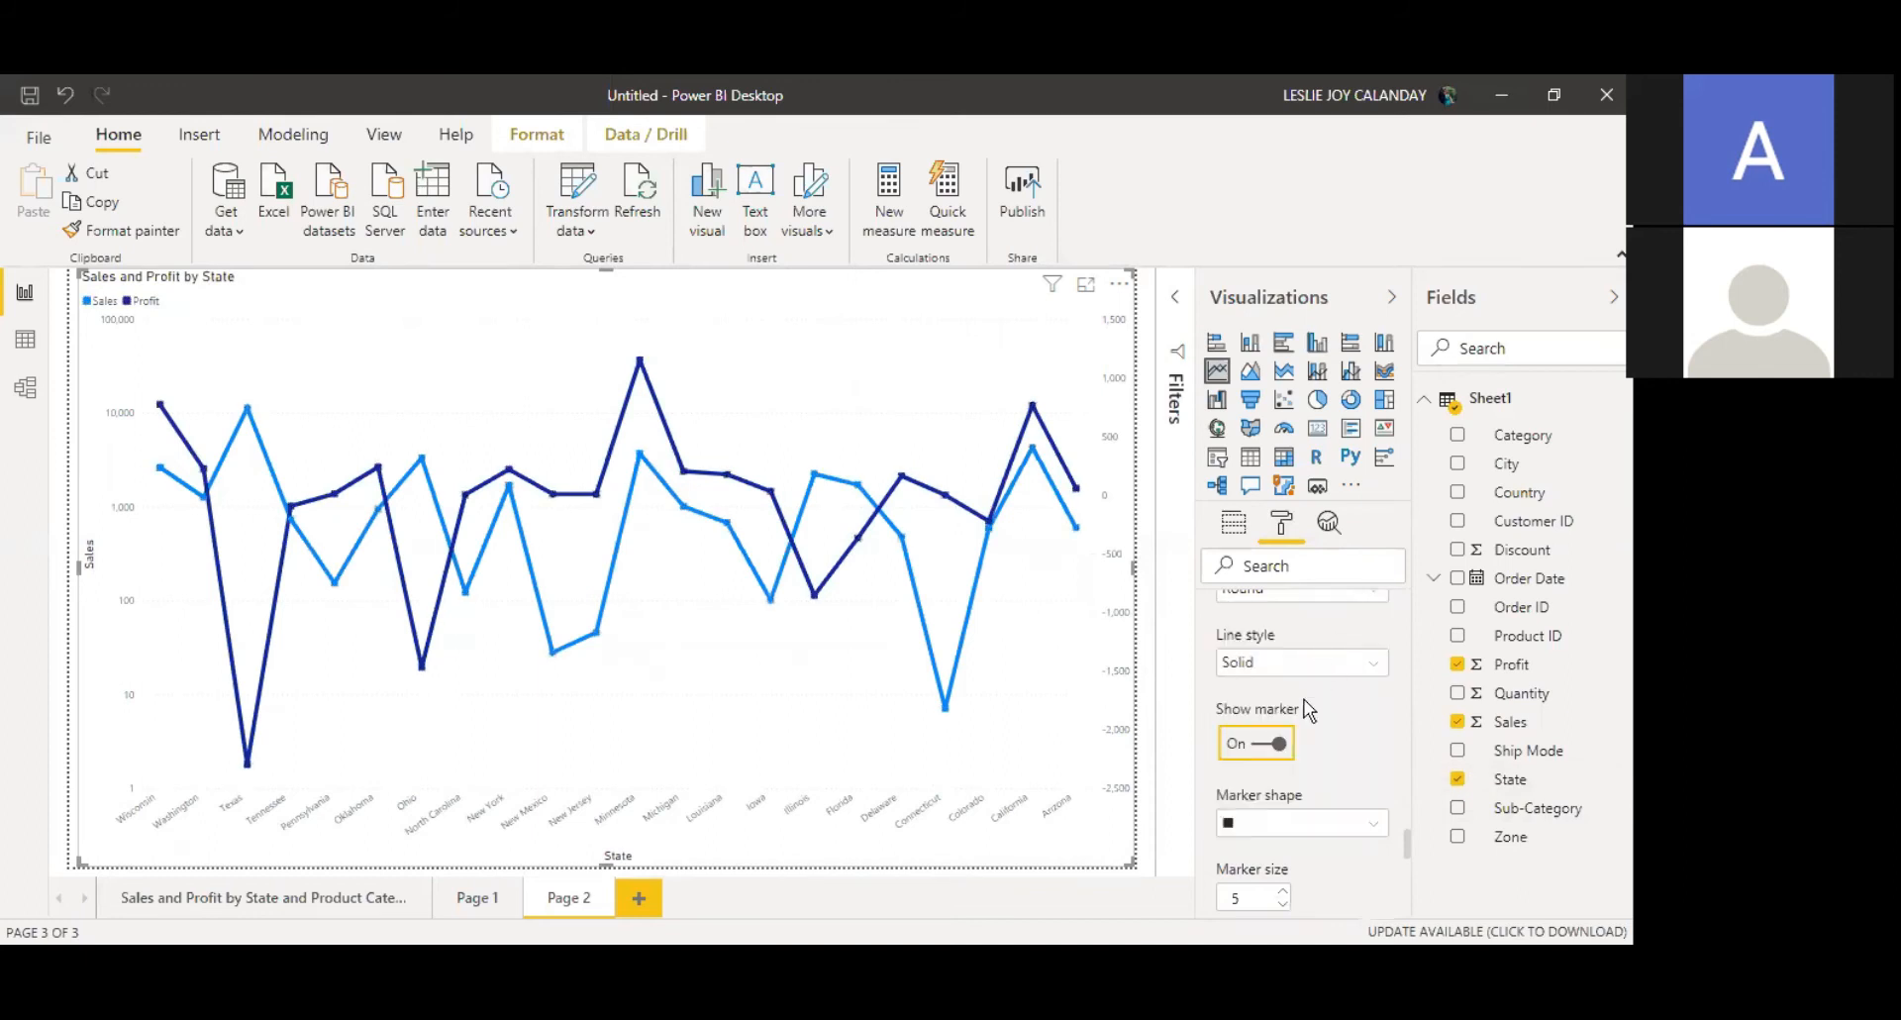
pyautogui.click(1277, 824)
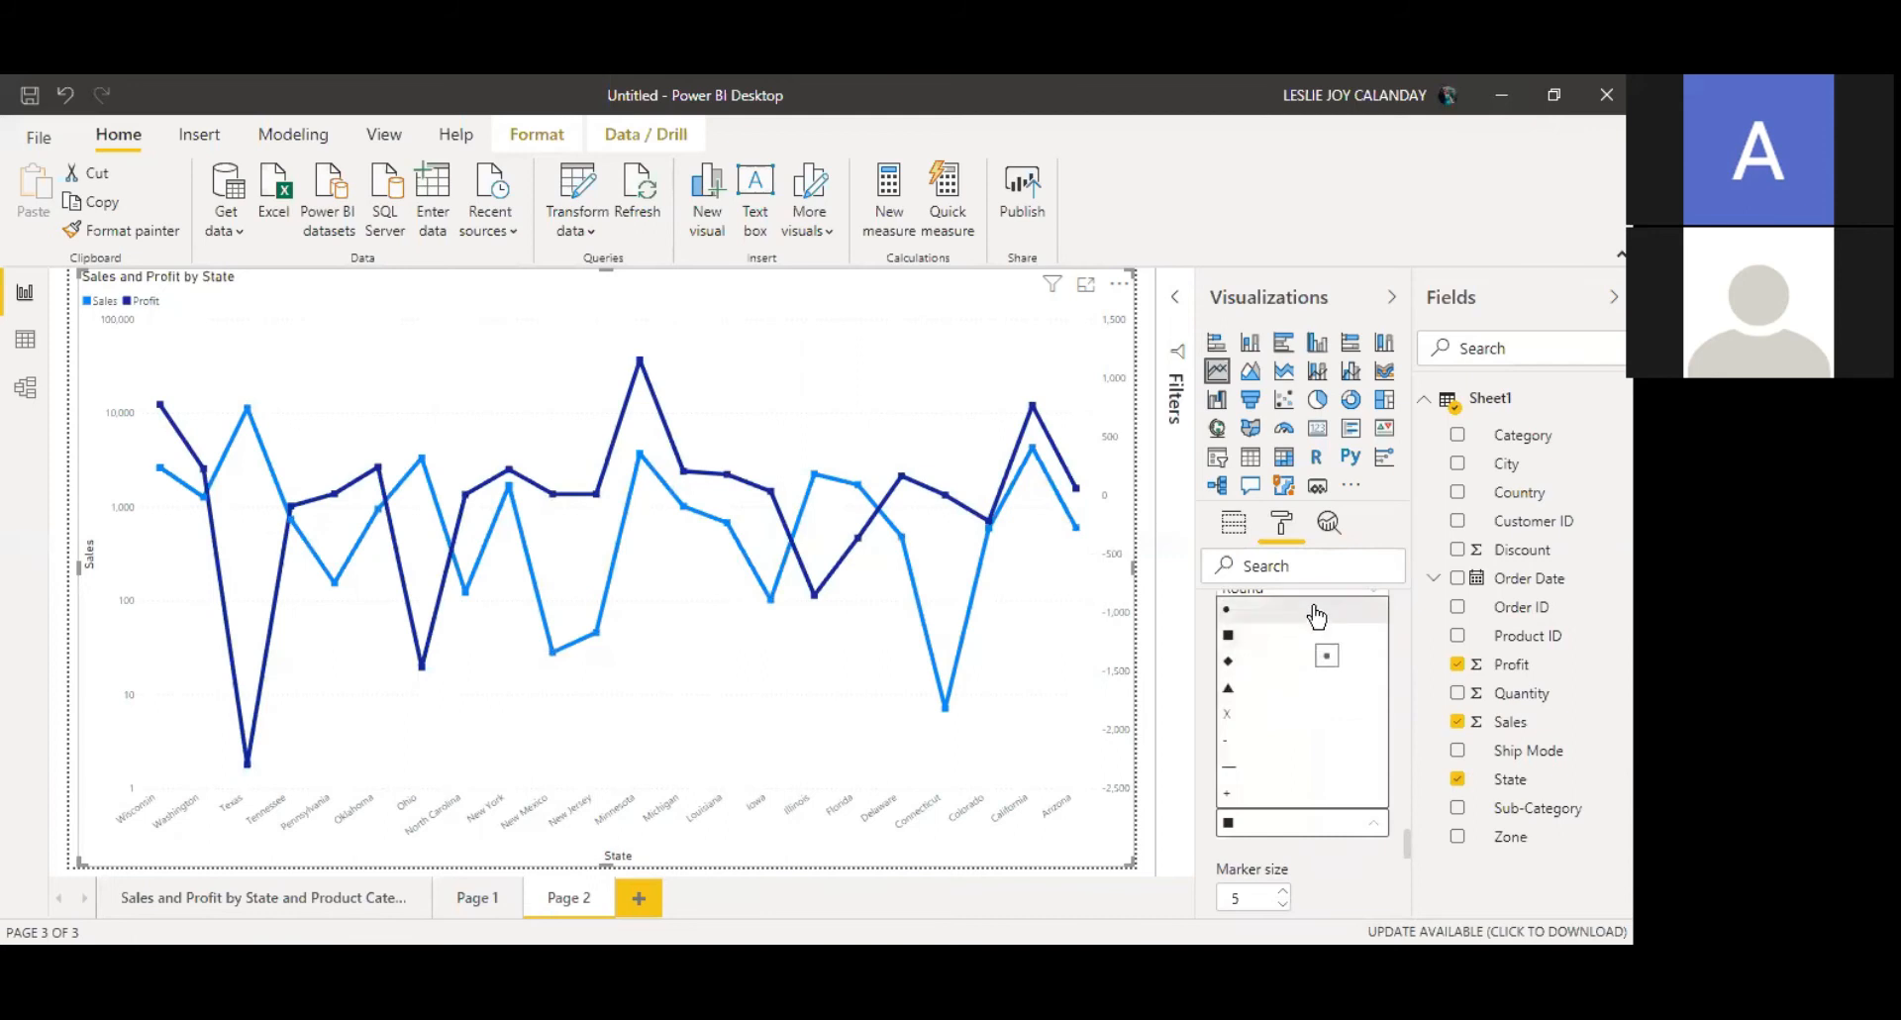
pyautogui.click(1317, 688)
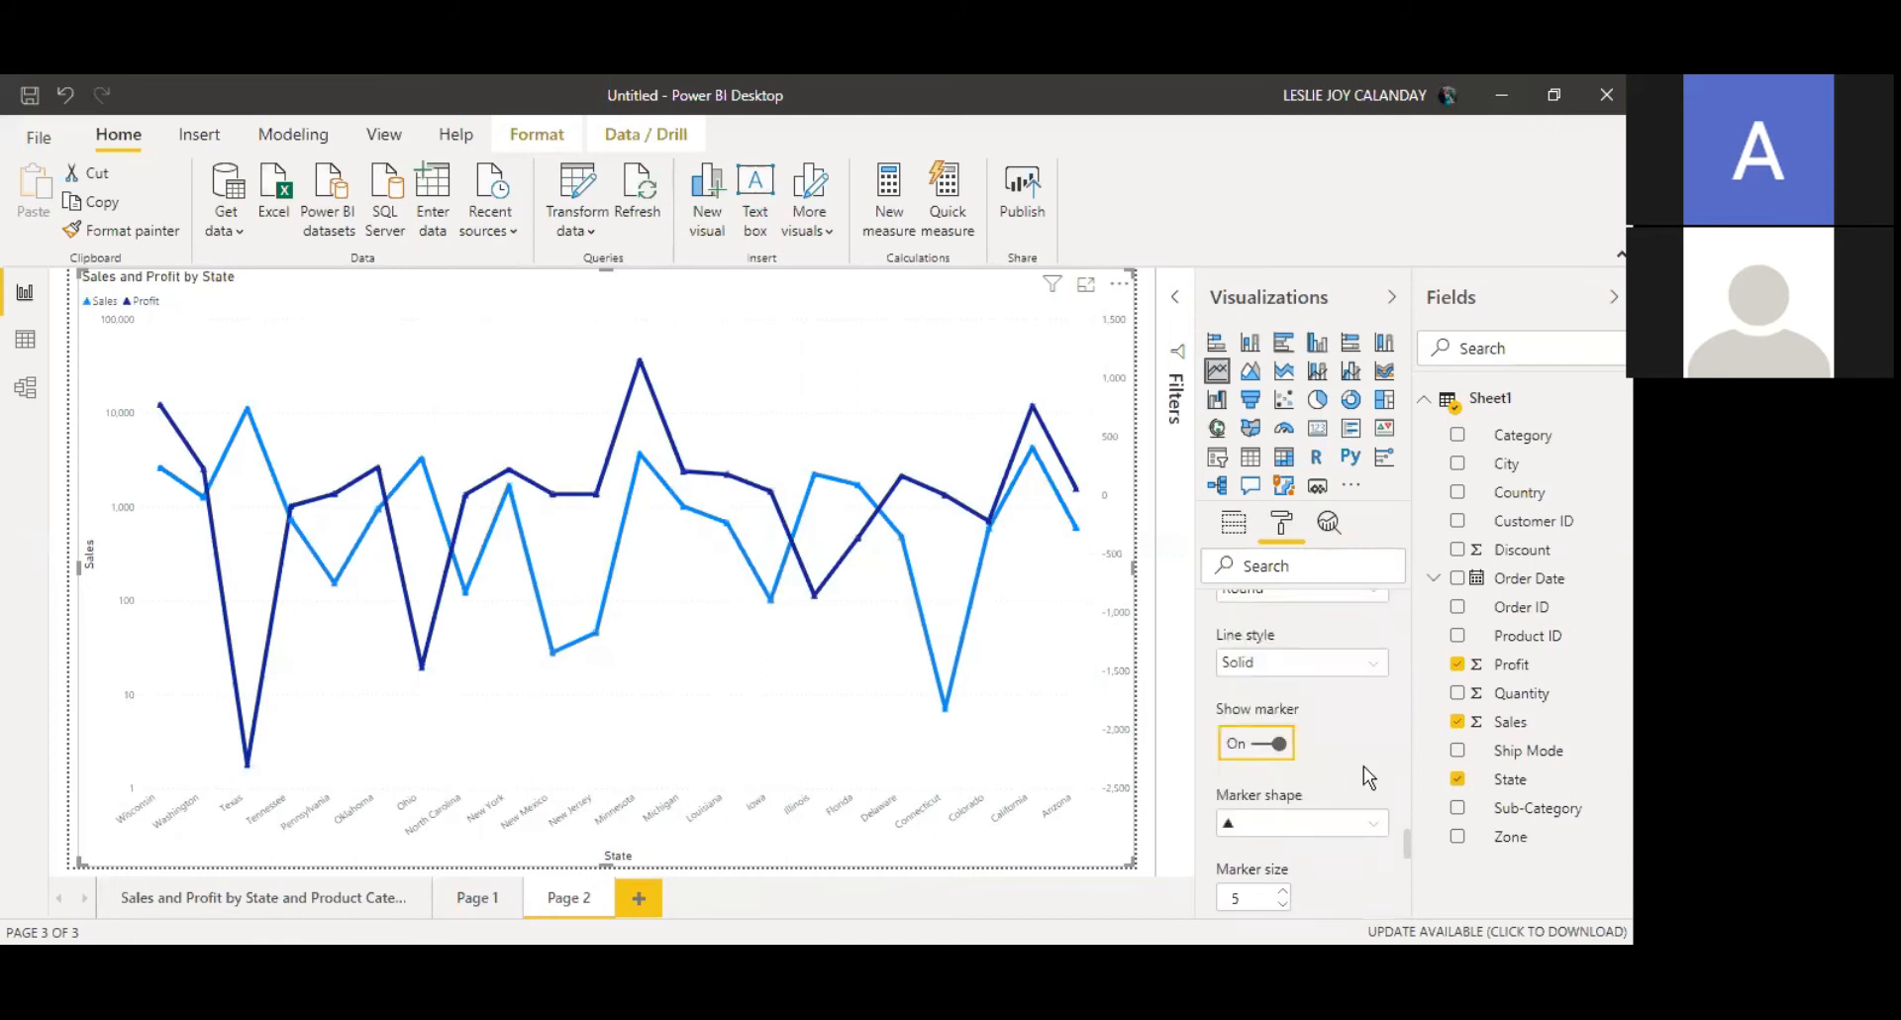
pyautogui.click(1286, 824)
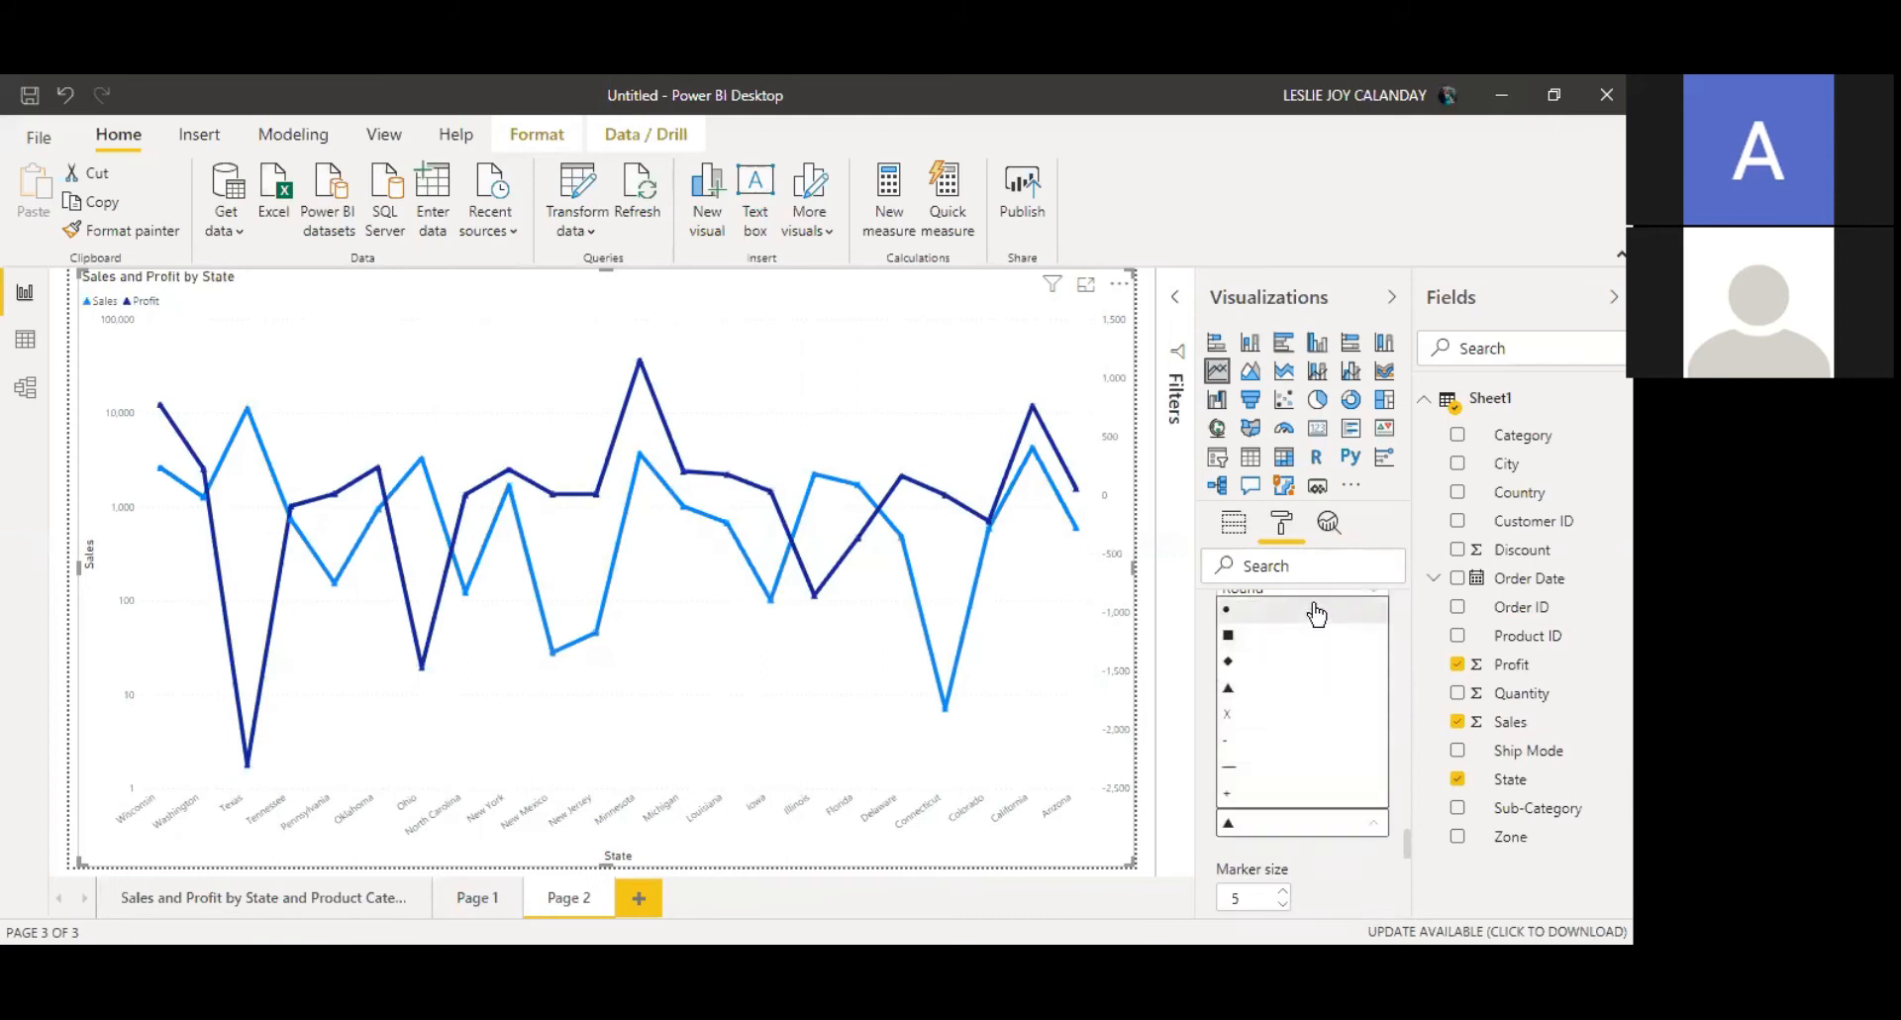
pyautogui.click(1311, 614)
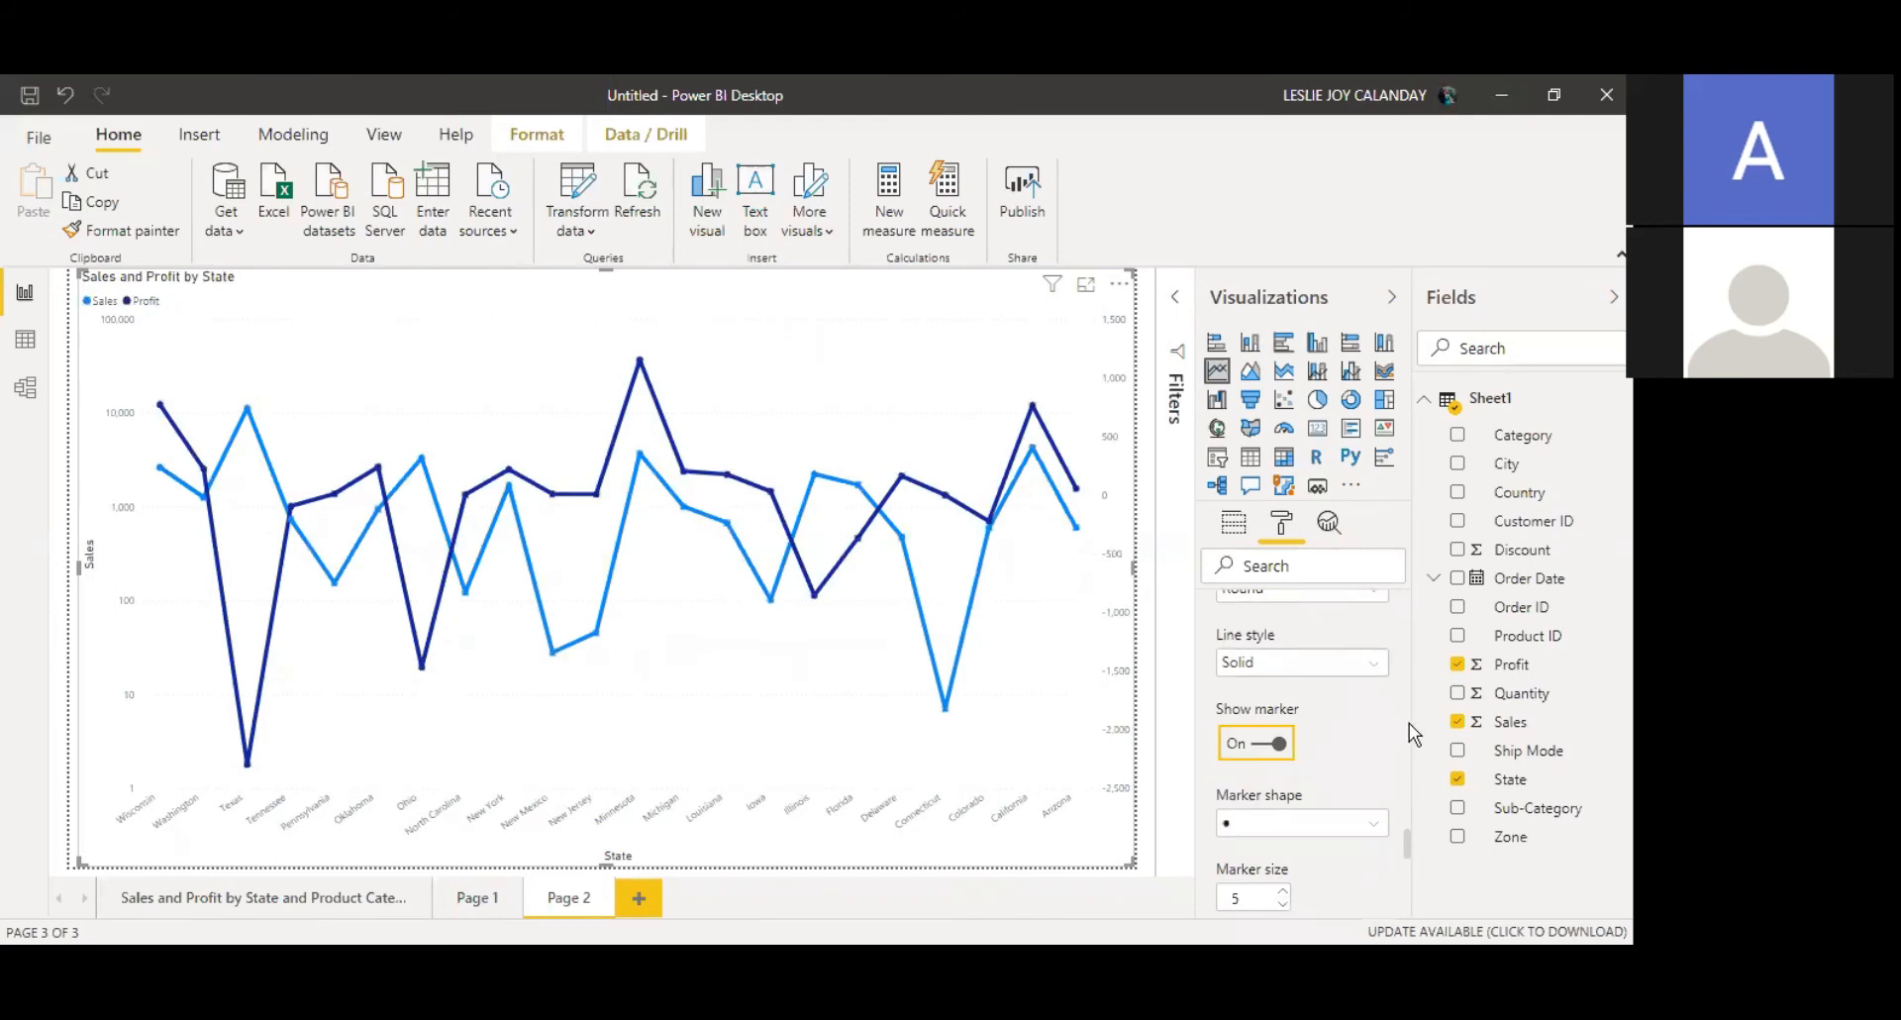
pyautogui.scroll(4, 1410, 837)
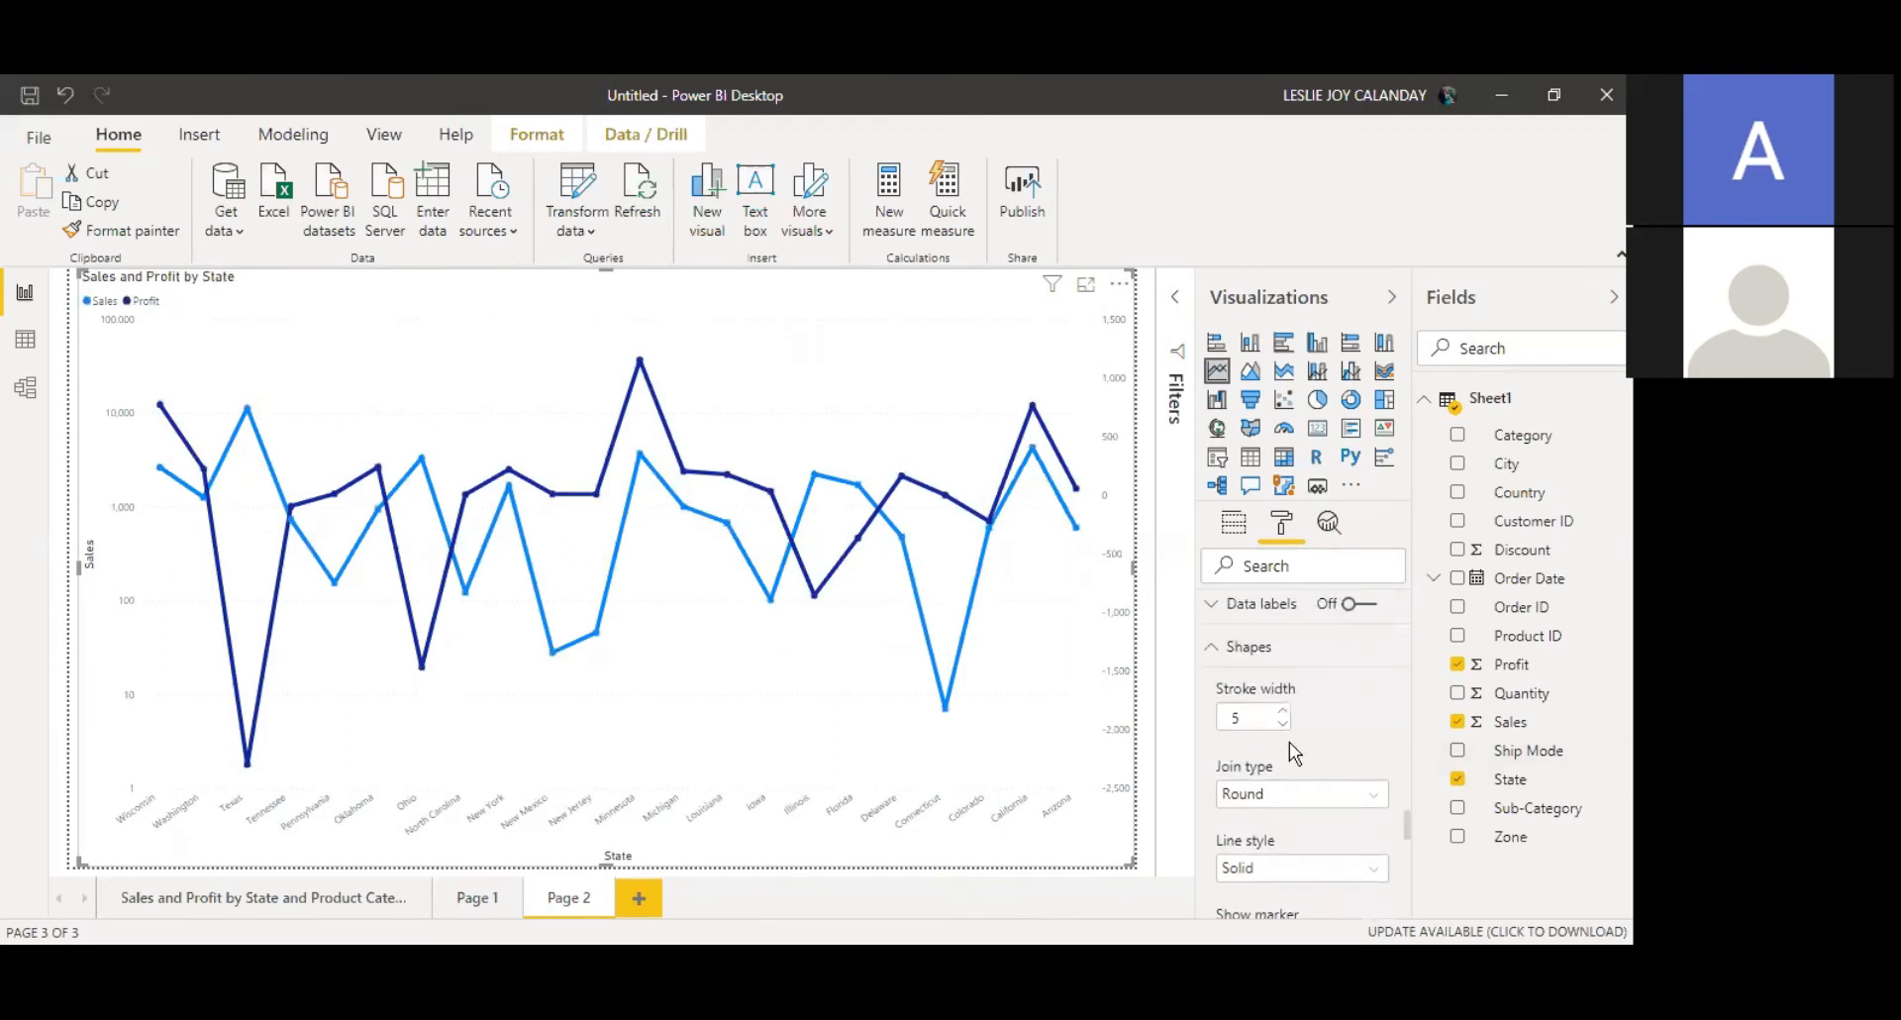
# Step: Reduce the line stroke width to 2
pyautogui.click(1284, 724)
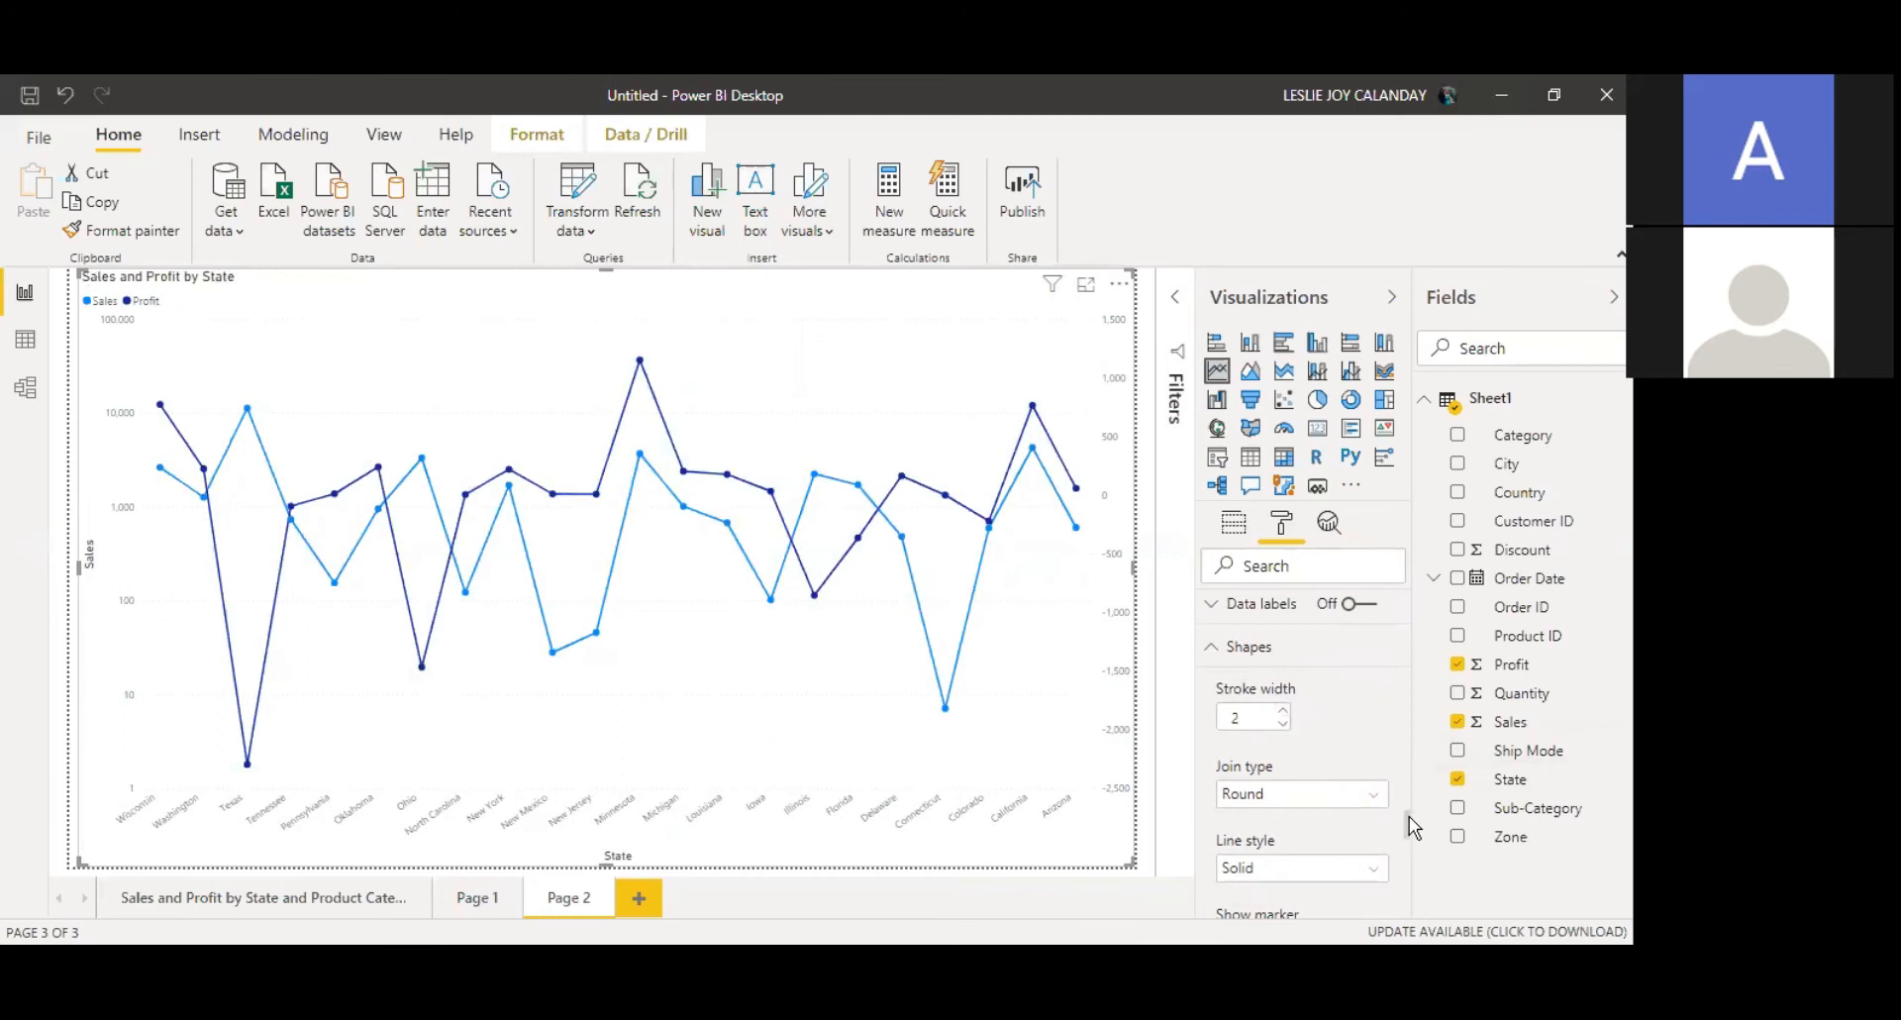
pyautogui.scroll(-5, 1406, 827)
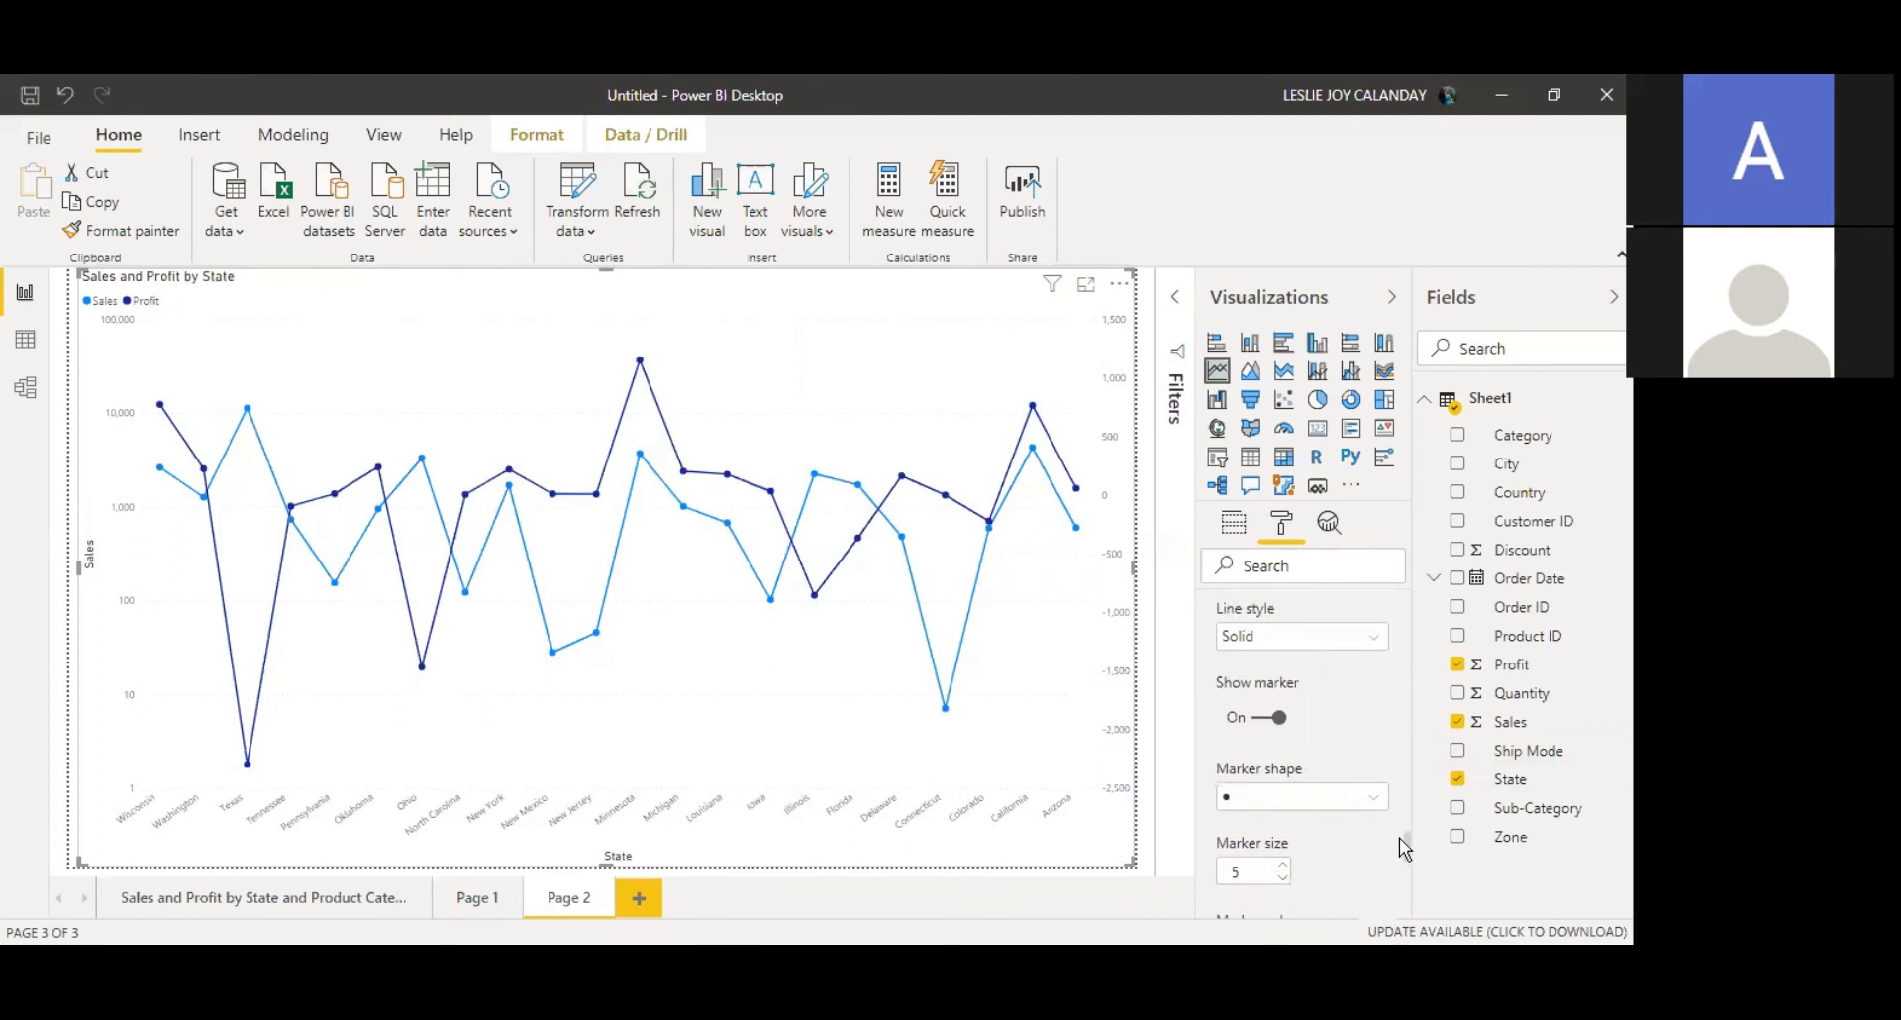
pyautogui.scroll(-2, 1399, 850)
pyautogui.moveTo(1399, 846); pyautogui.dragTo(1404, 880)
pyautogui.scroll(-5, 1288, 793)
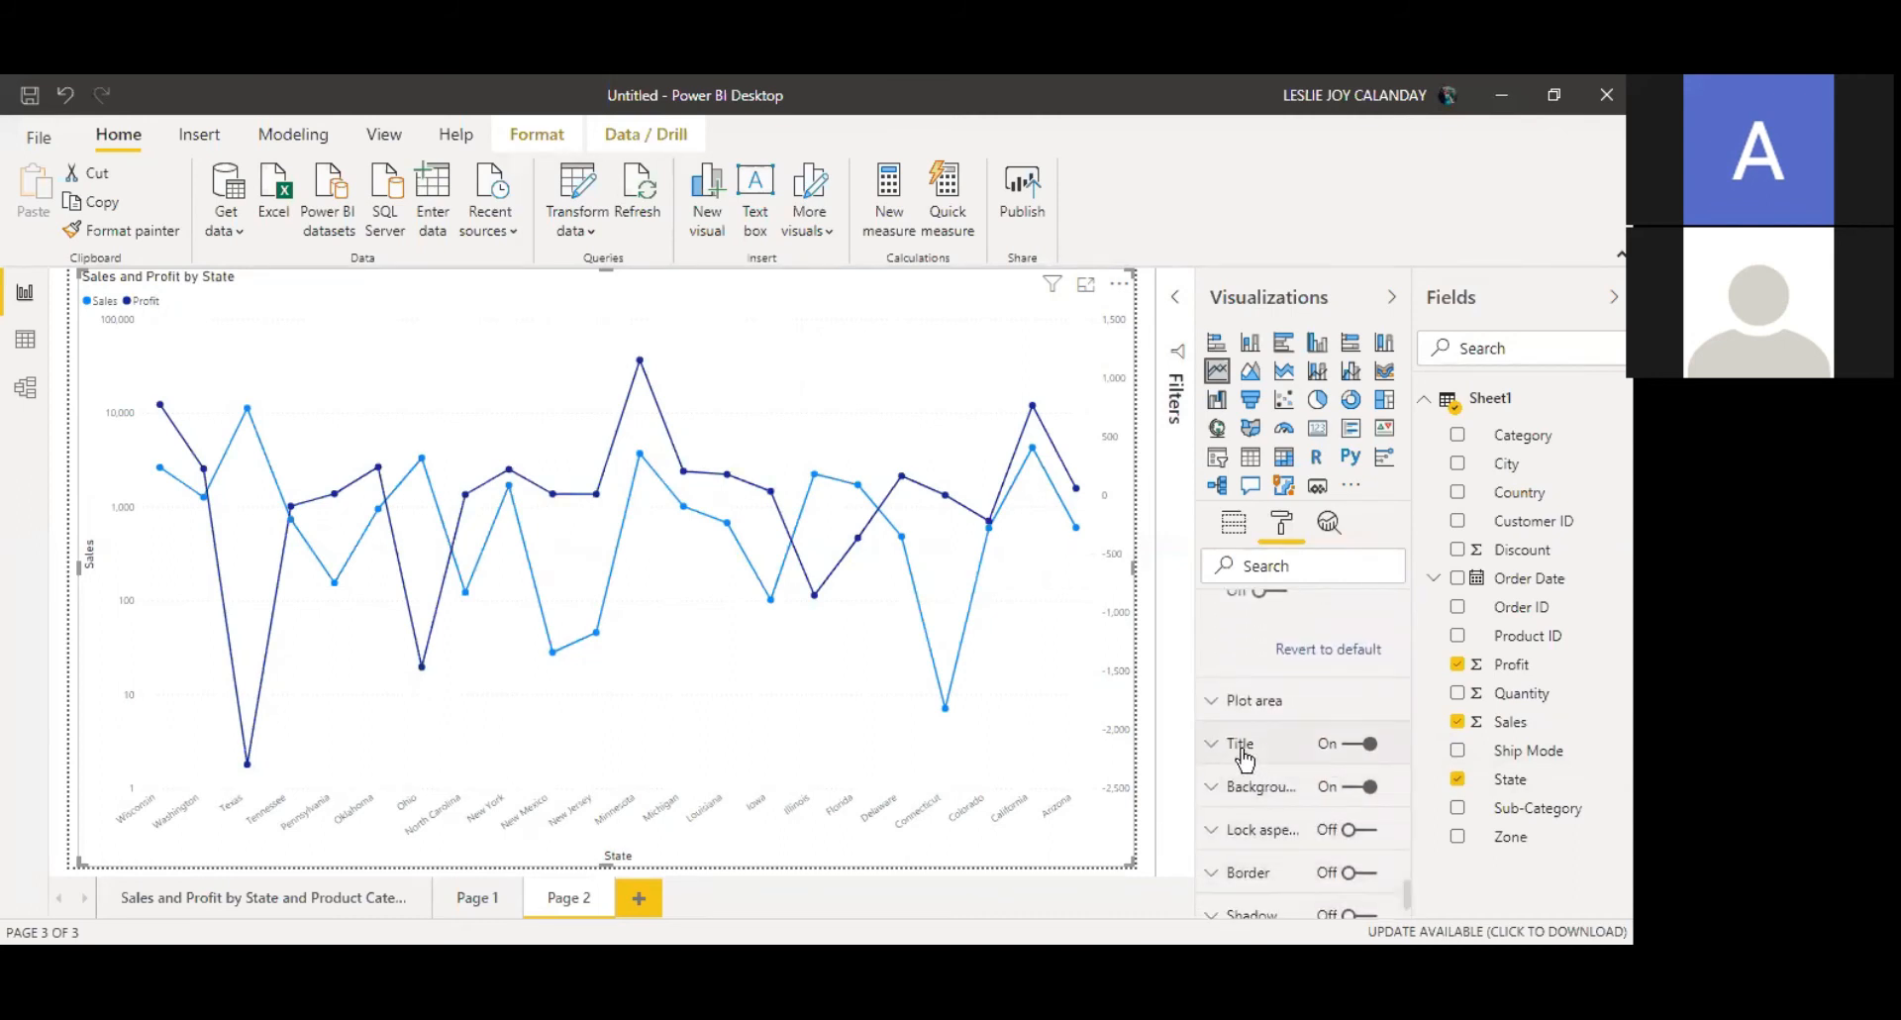
# Step: Open the chart title settings and set the title font colour to black
pyautogui.click(1243, 745)
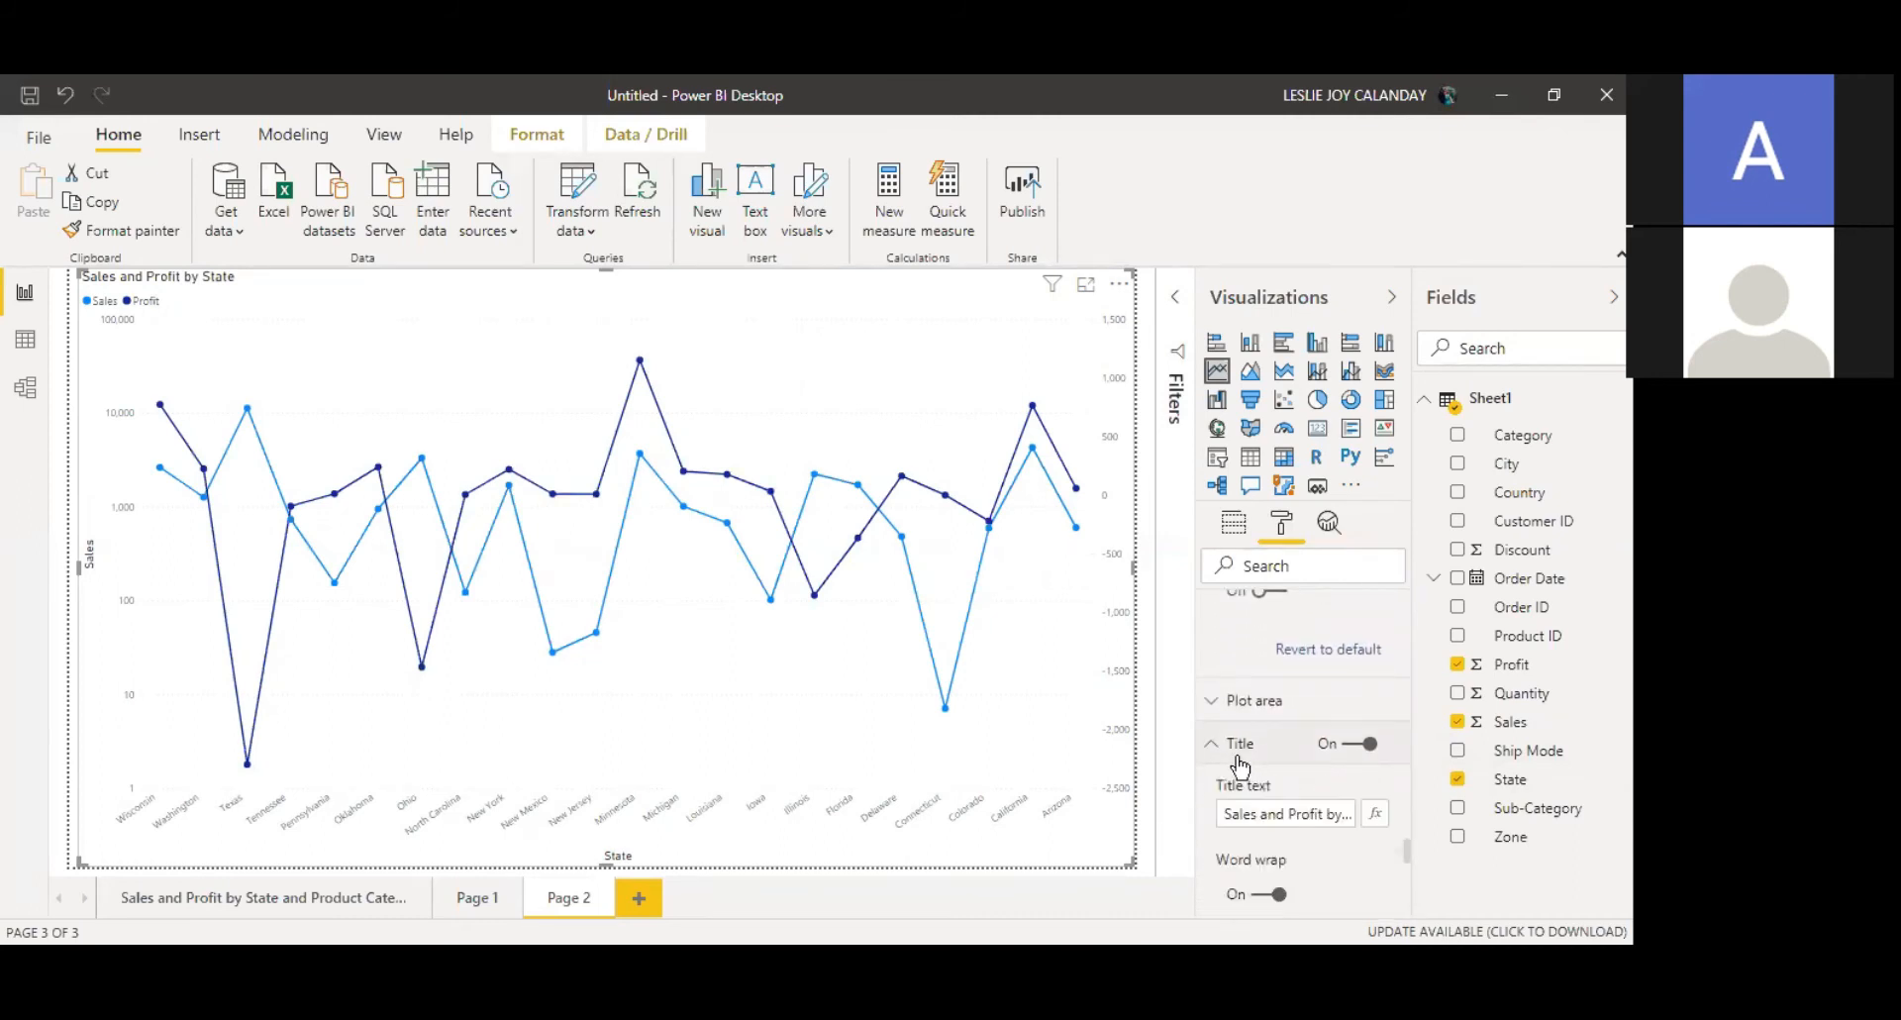
pyautogui.click(1277, 817)
pyautogui.scroll(-5, 1405, 863)
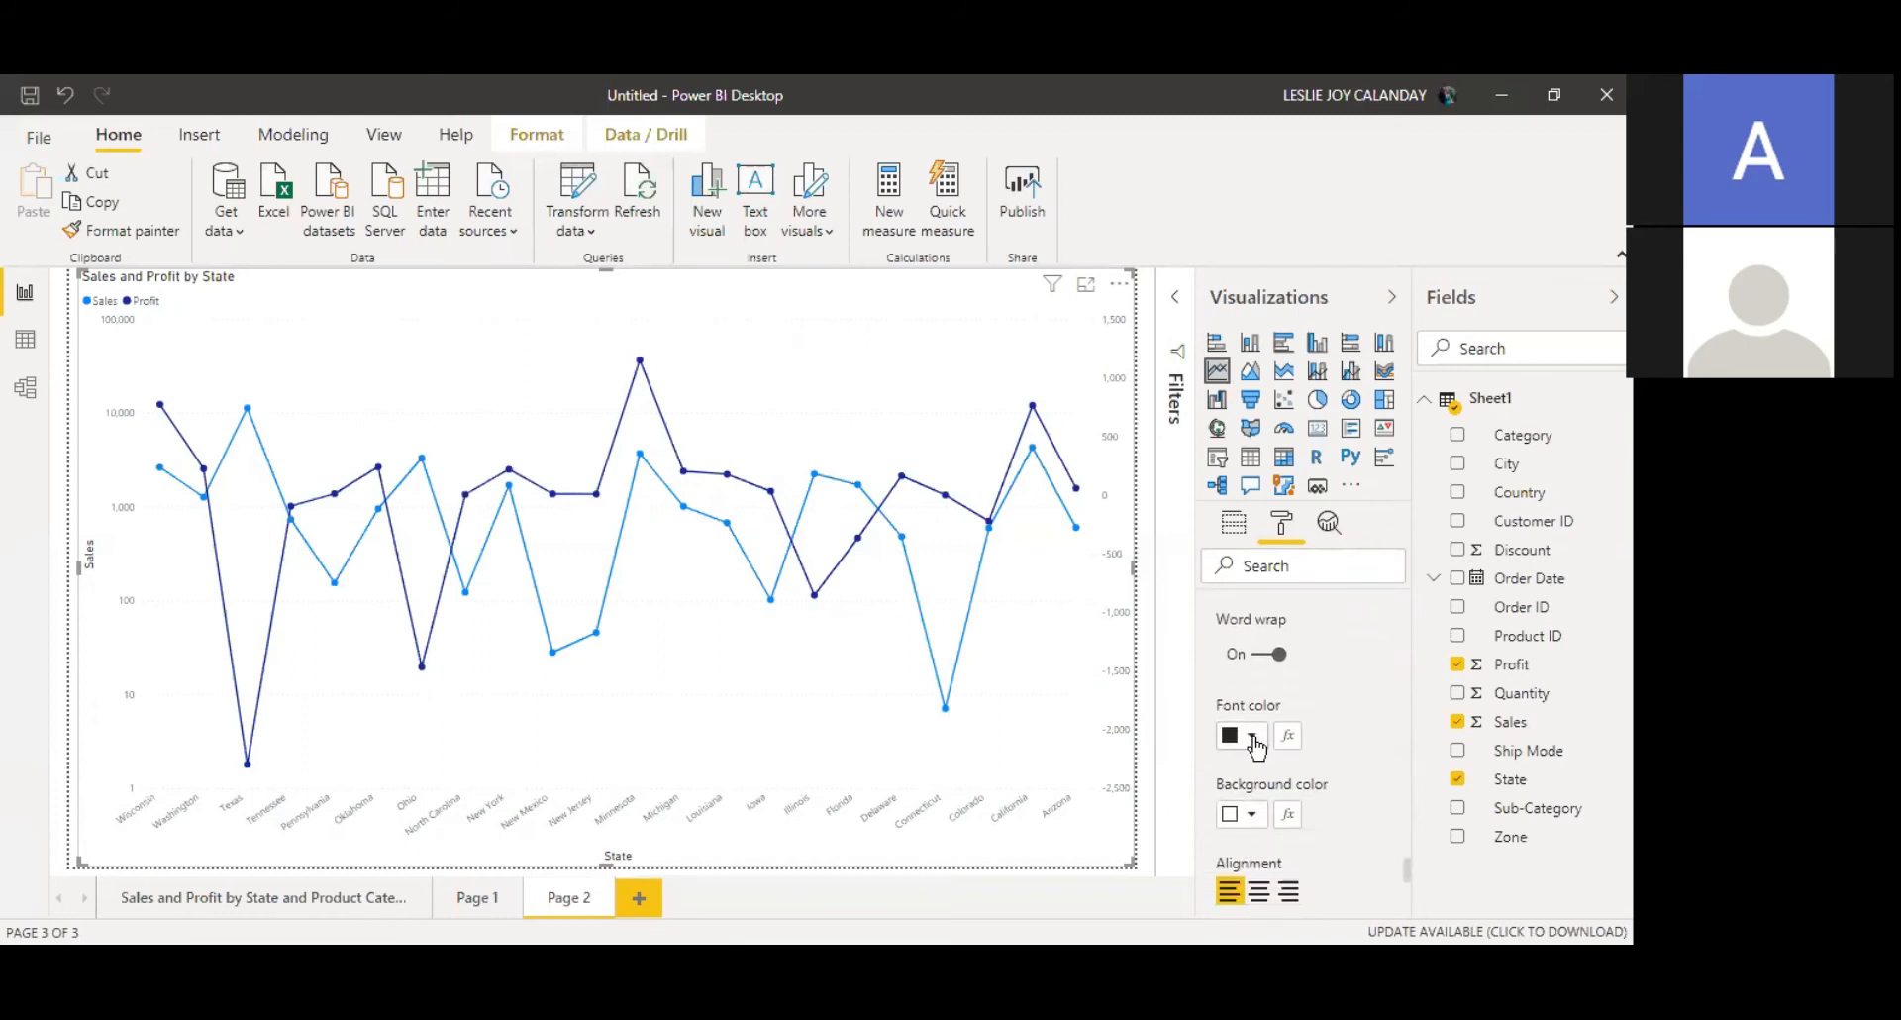
pyautogui.click(1253, 738)
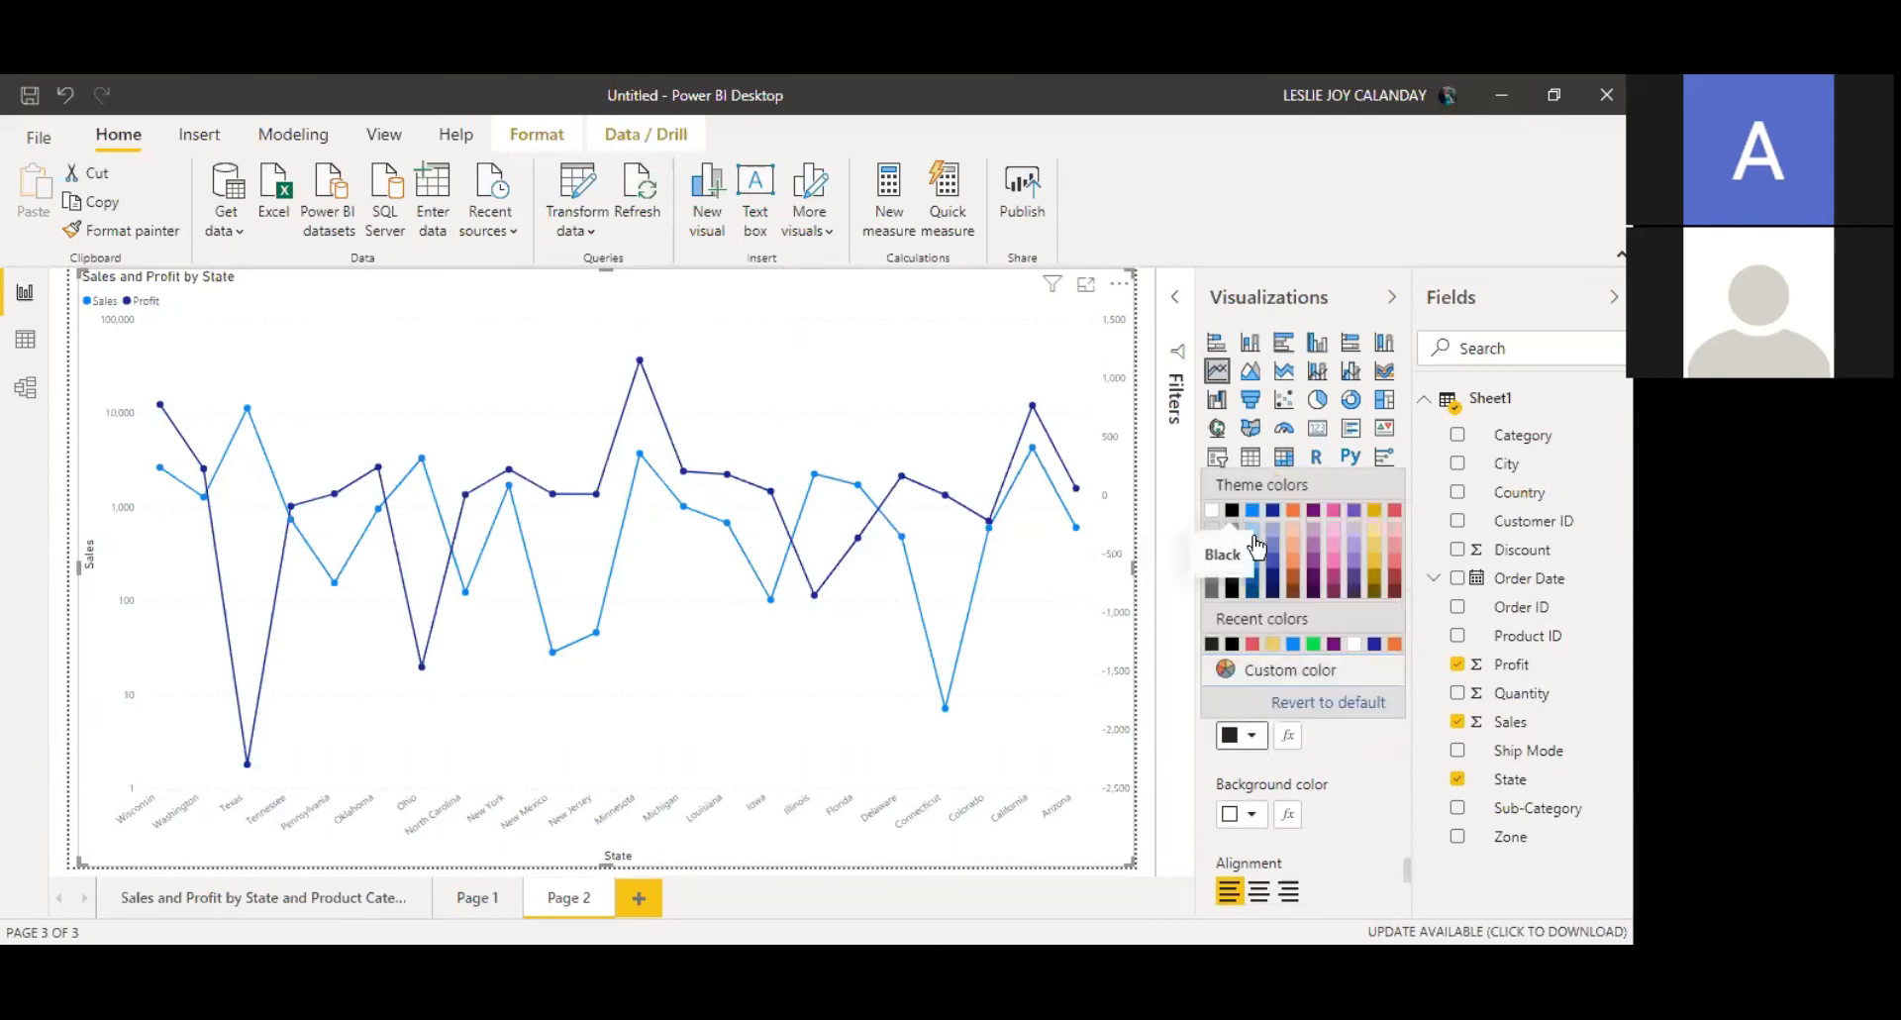
pyautogui.click(1232, 513)
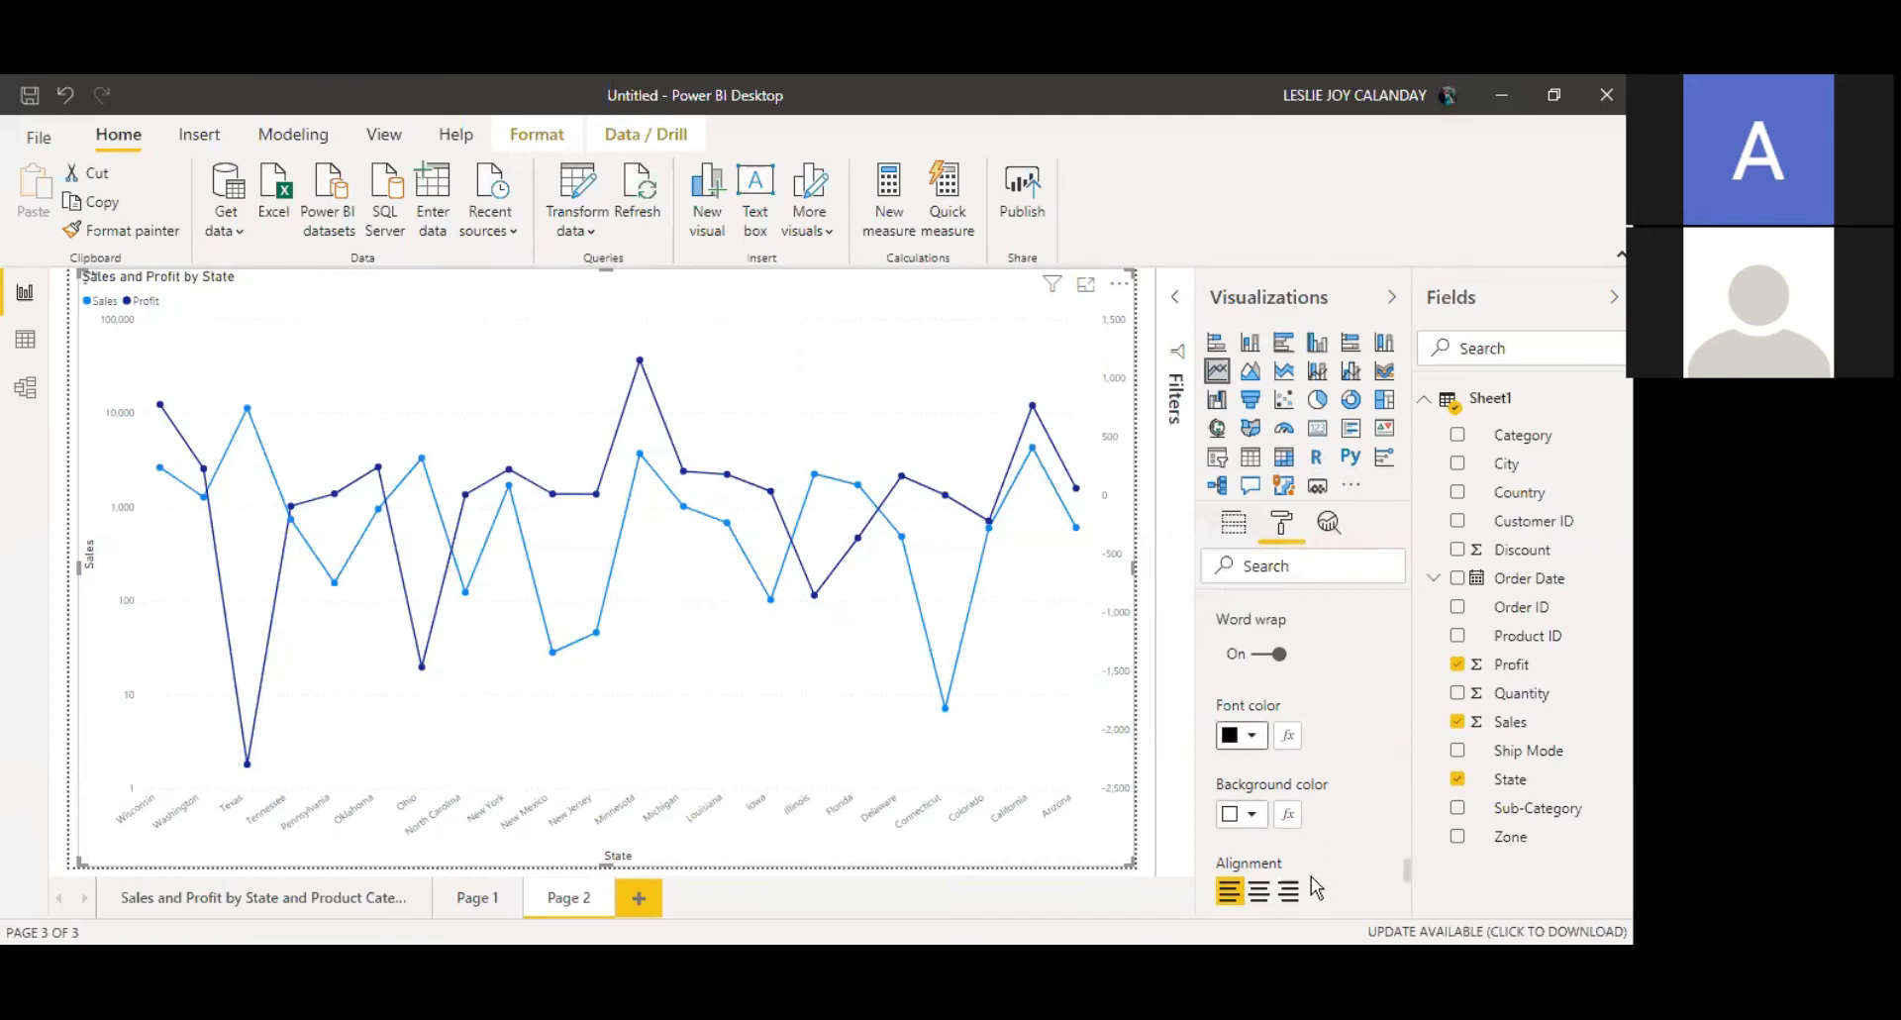
# Step: Center the chart title and set its text size to 30 pt
pyautogui.click(1260, 892)
pyautogui.scroll(-3, 1406, 871)
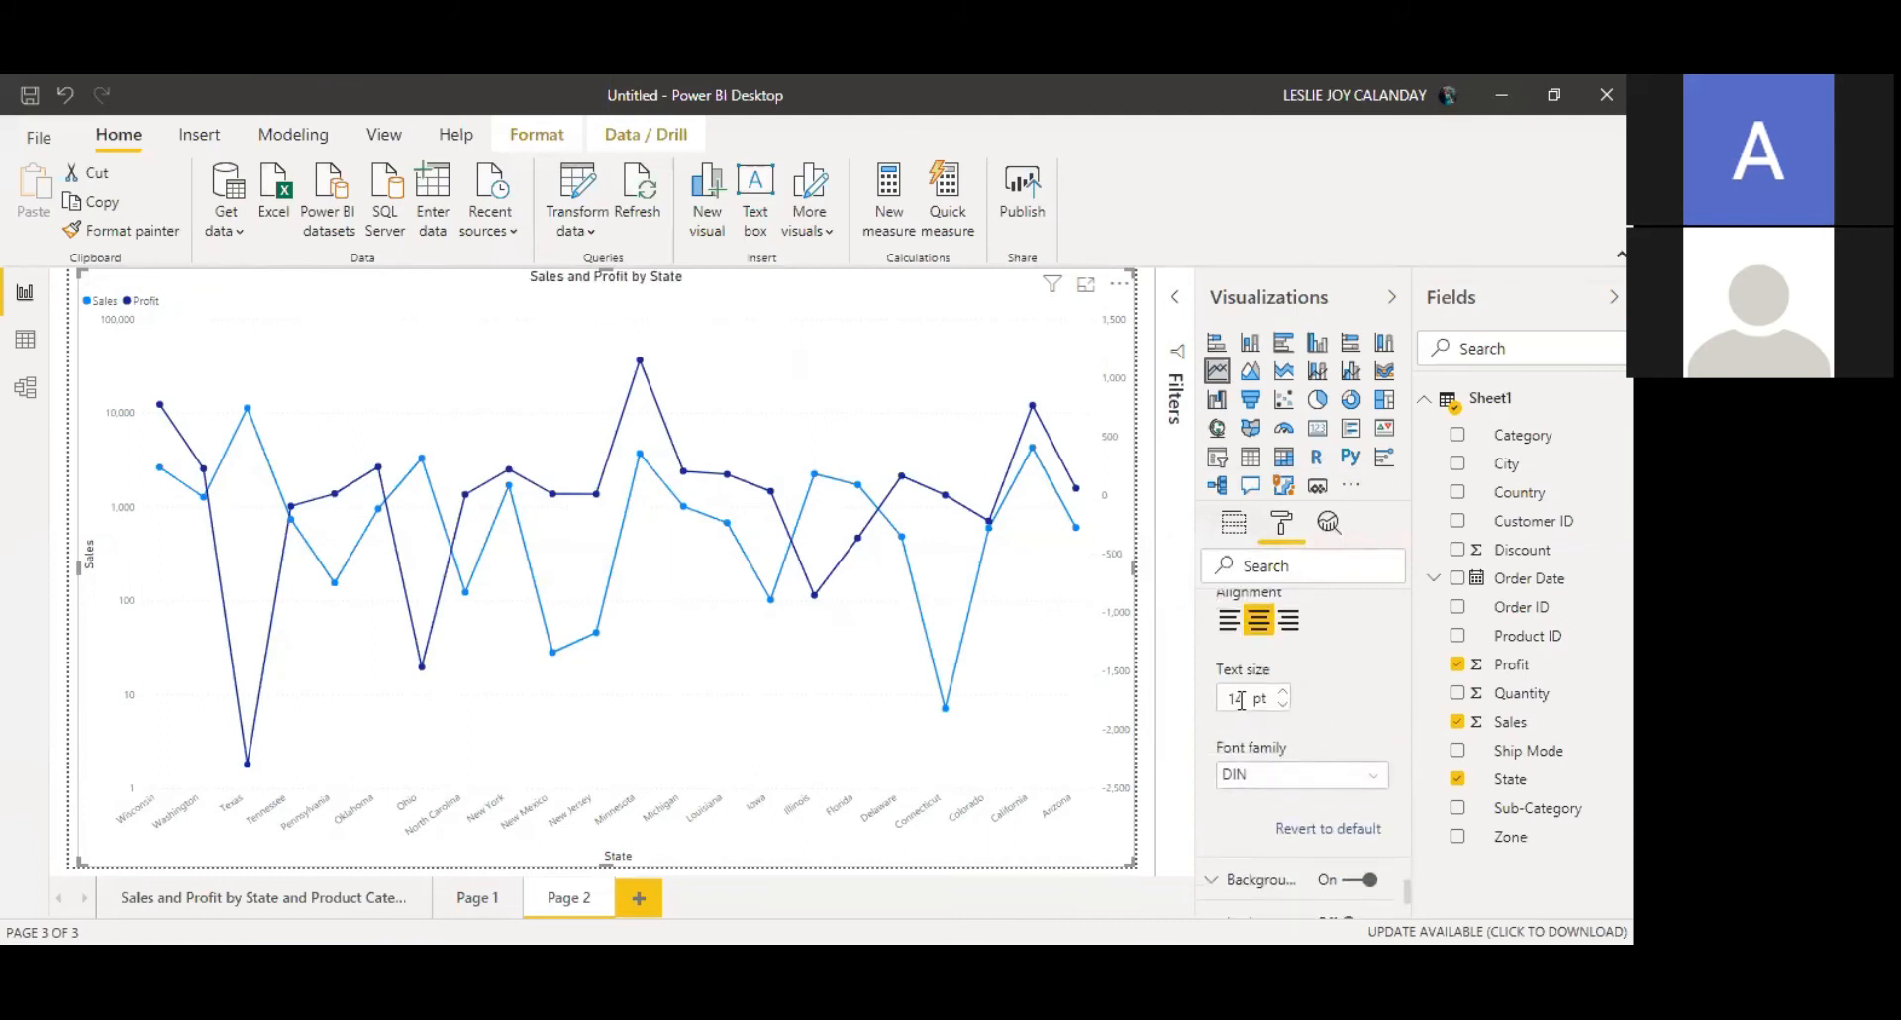
pyautogui.moveTo(1242, 700); pyautogui.dragTo(1191, 695)
pyautogui.press('BackSpace')
pyautogui.write('25')
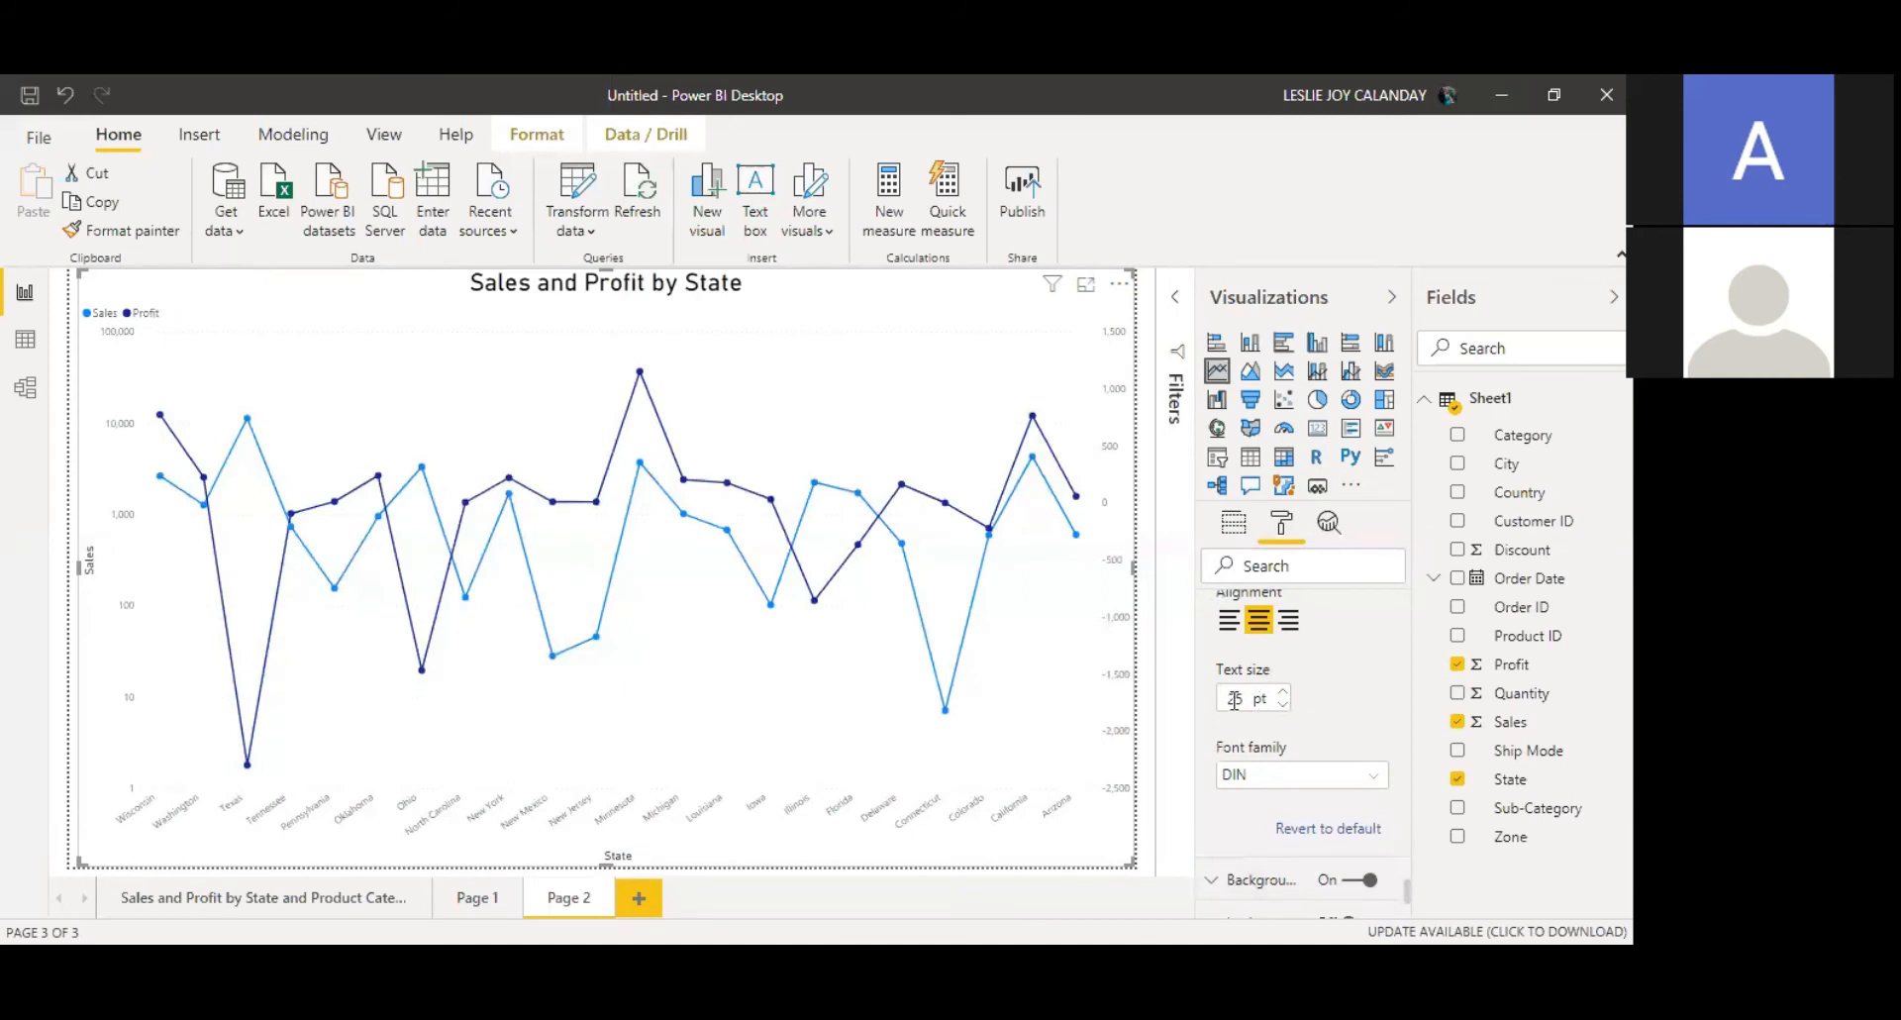
pyautogui.press('BackSpace')
pyautogui.write('30')
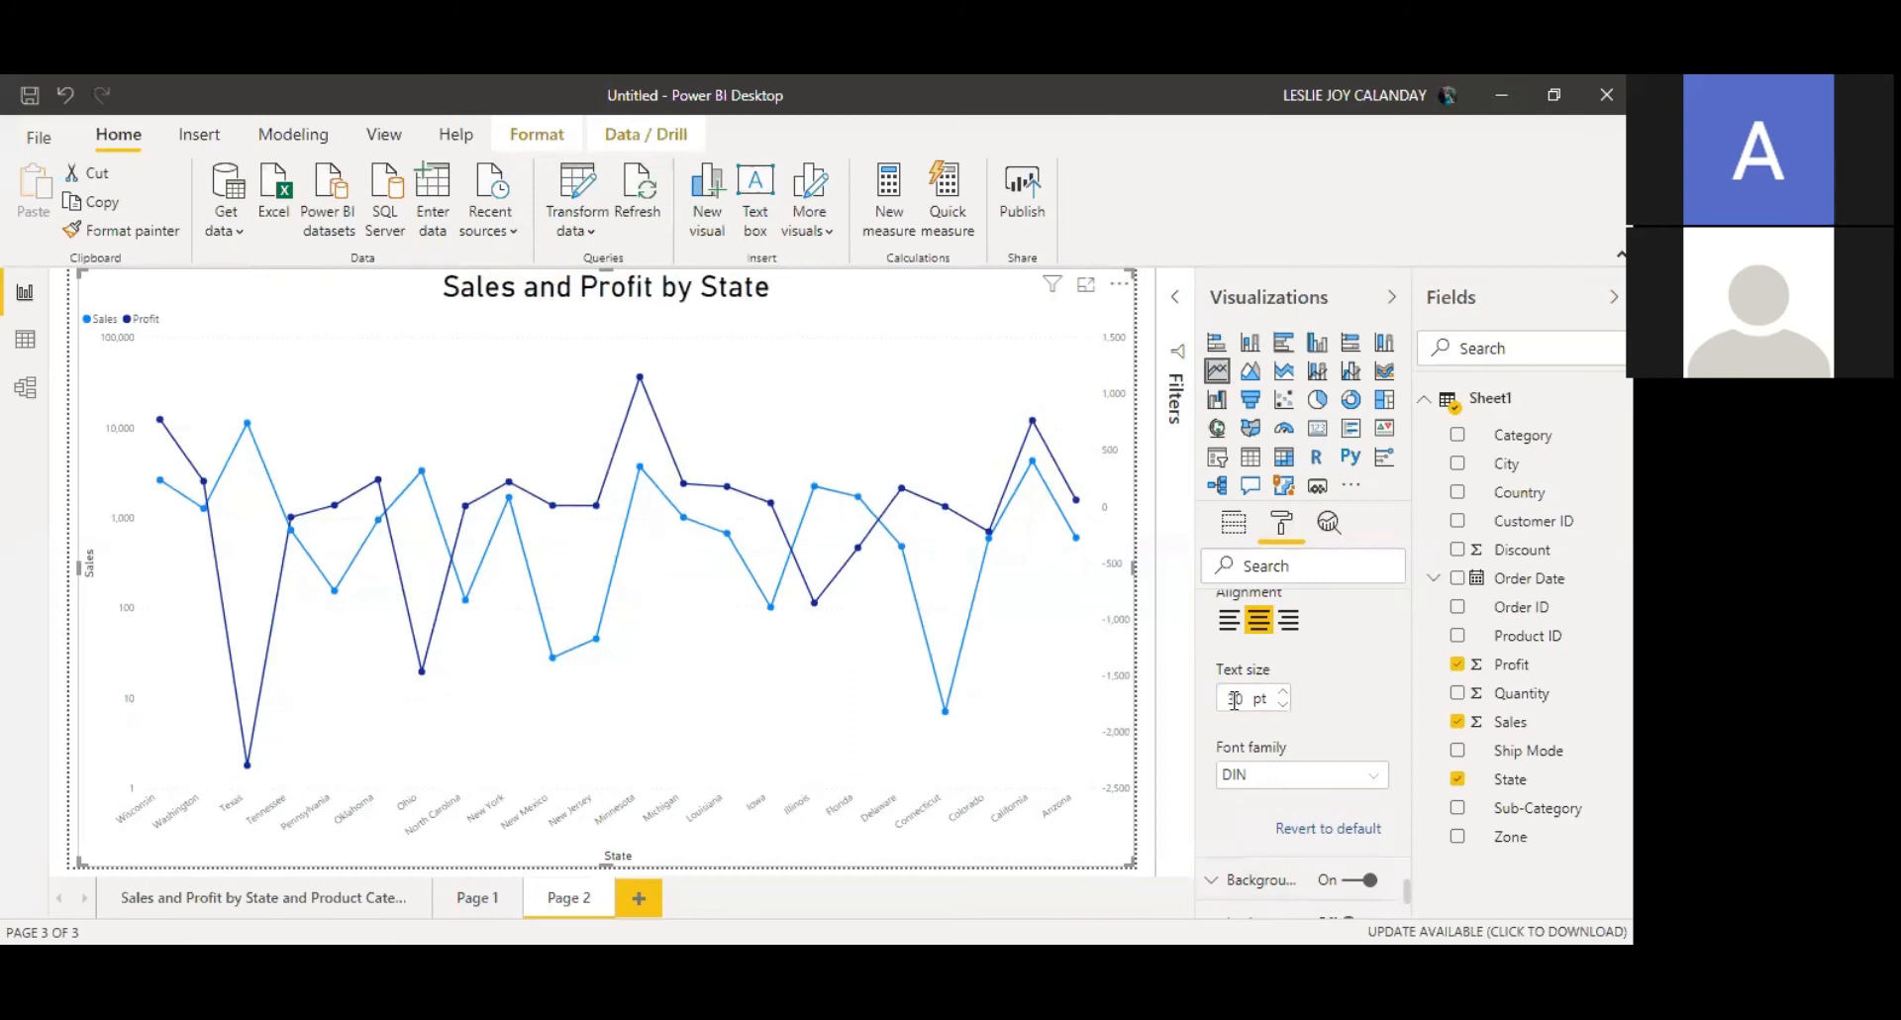
# Step: Change the title font family to Arial Black
pyautogui.click(1324, 782)
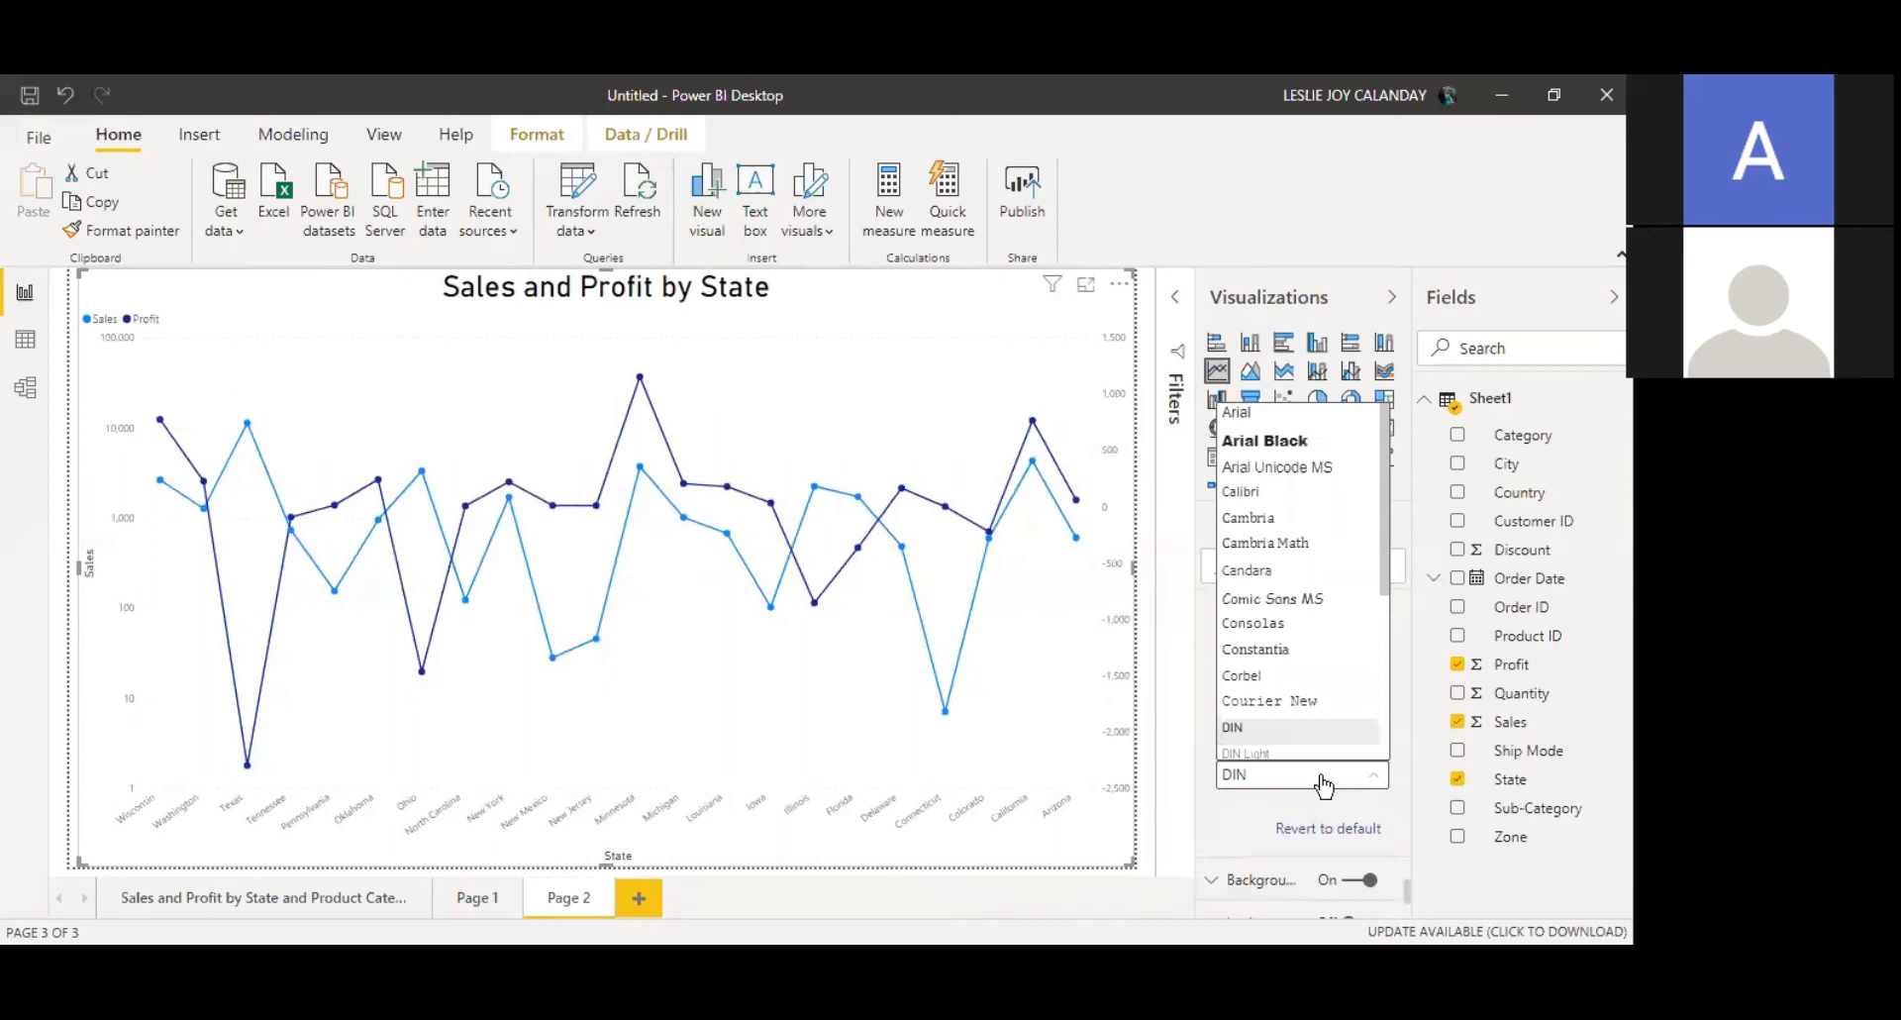
pyautogui.scroll(-1, 1319, 638)
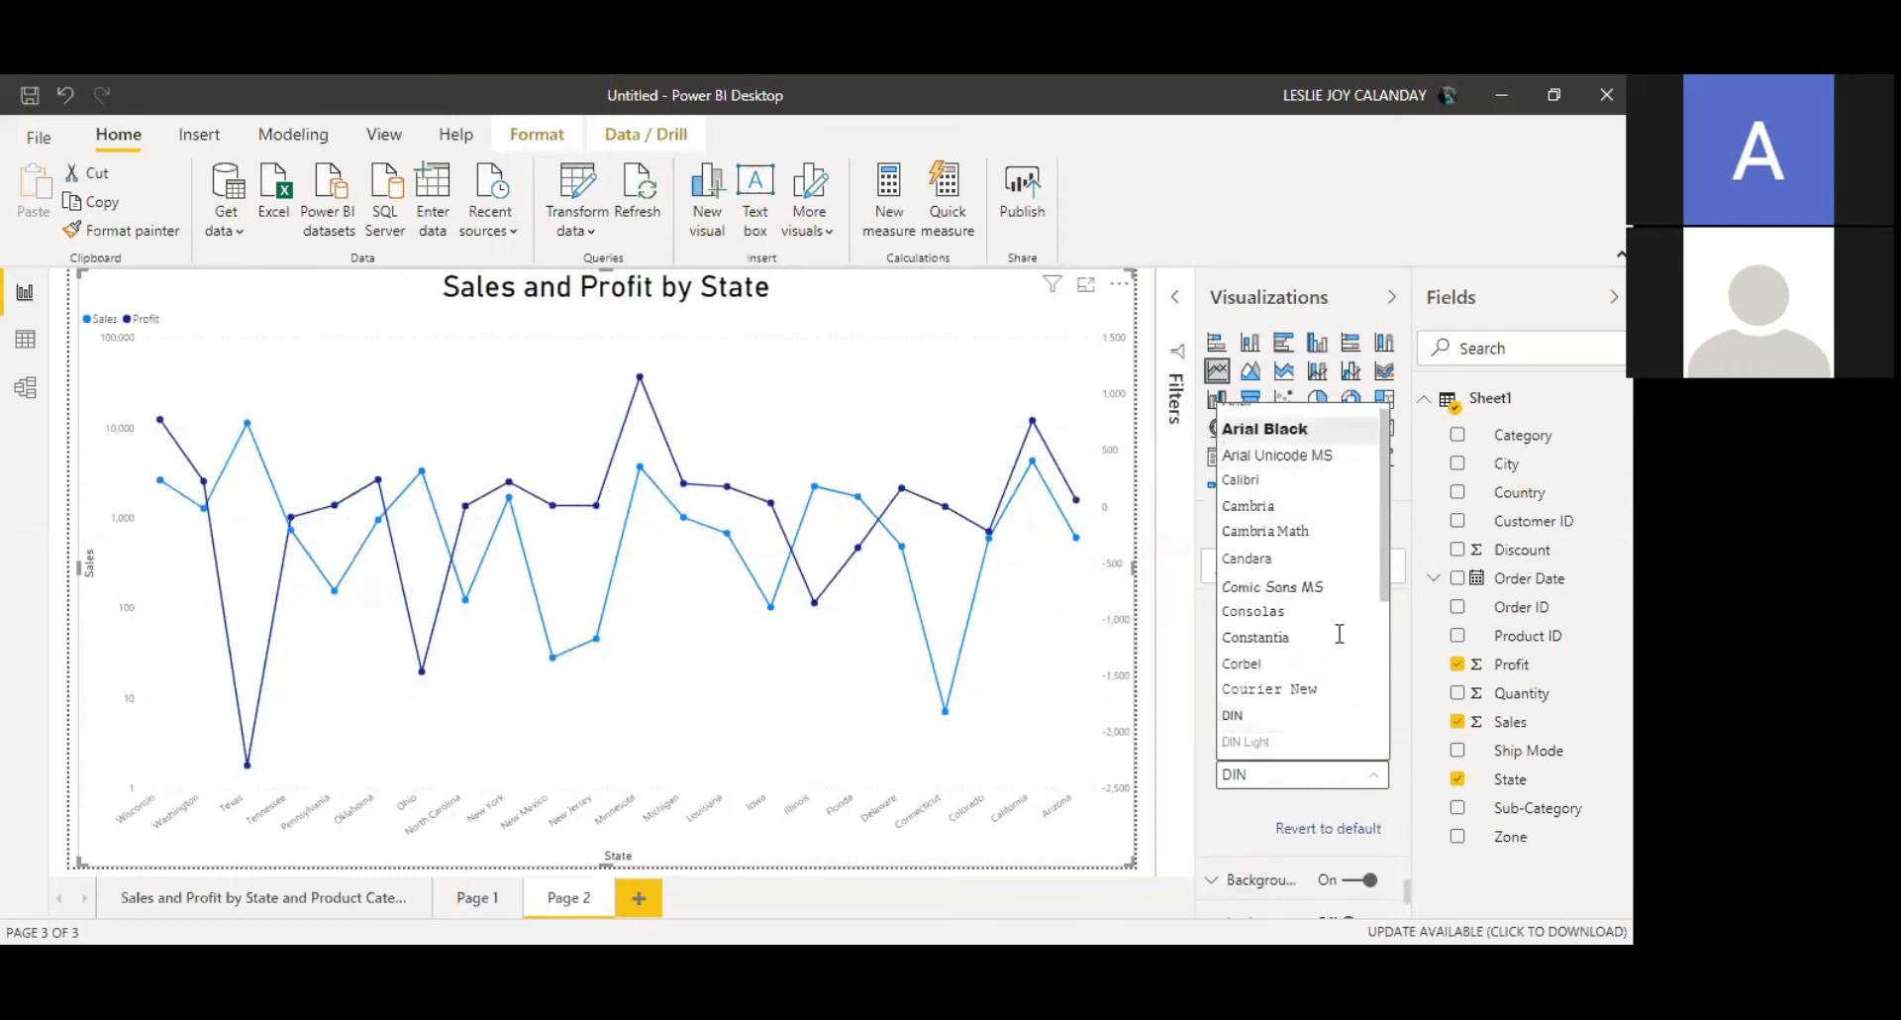
pyautogui.click(1288, 429)
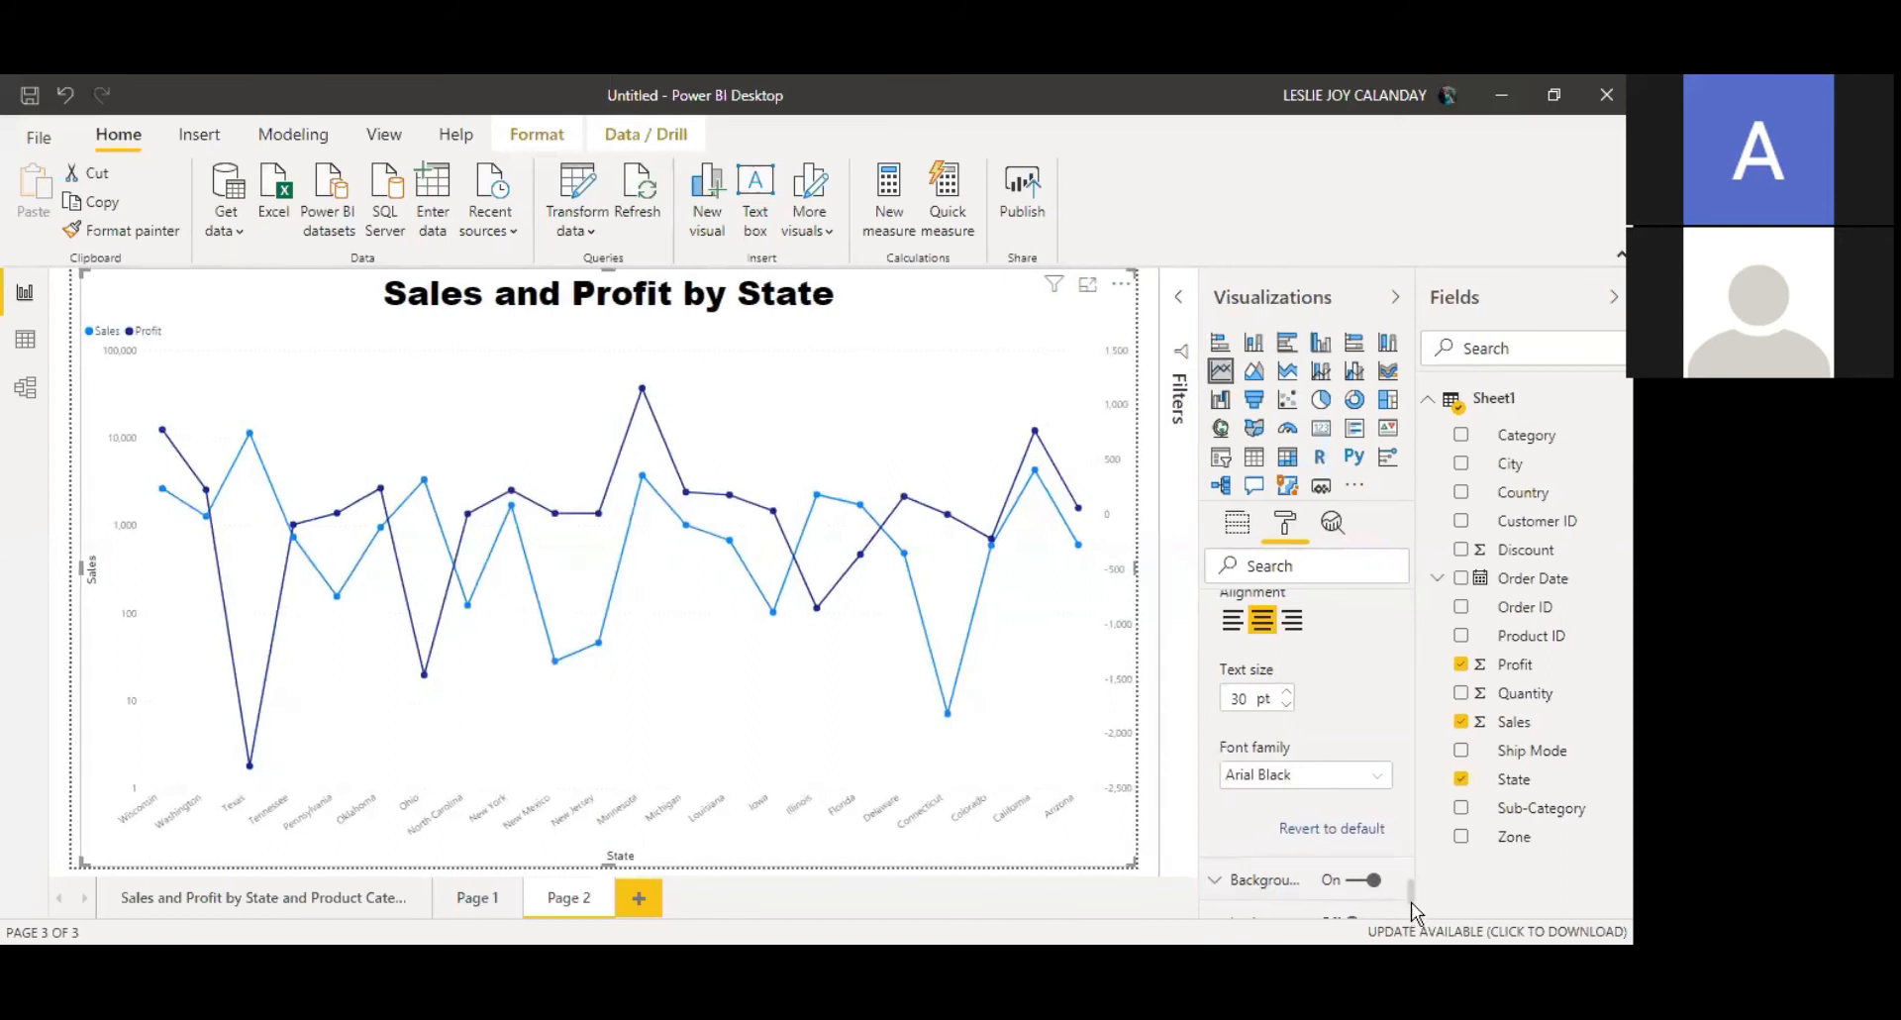
pyautogui.moveTo(1410, 889); pyautogui.dragTo(1410, 909)
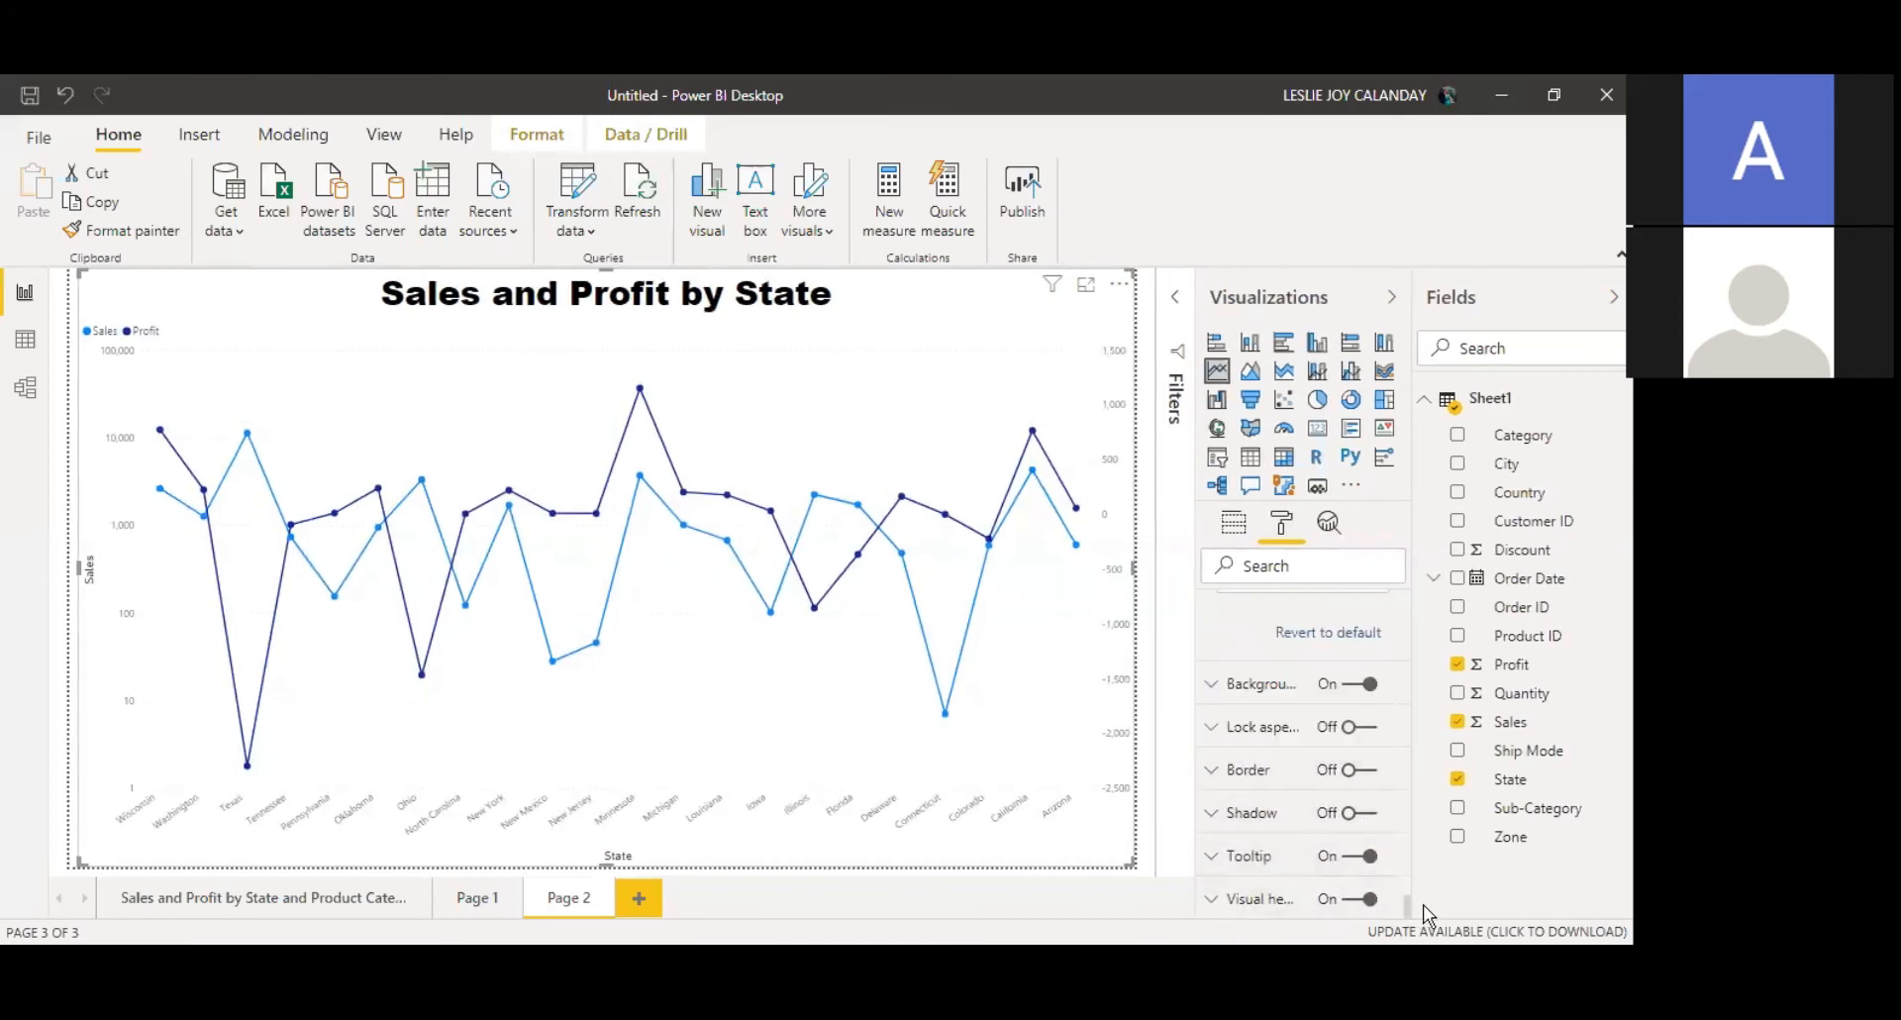
pyautogui.moveTo(1407, 903); pyautogui.dragTo(1396, 599)
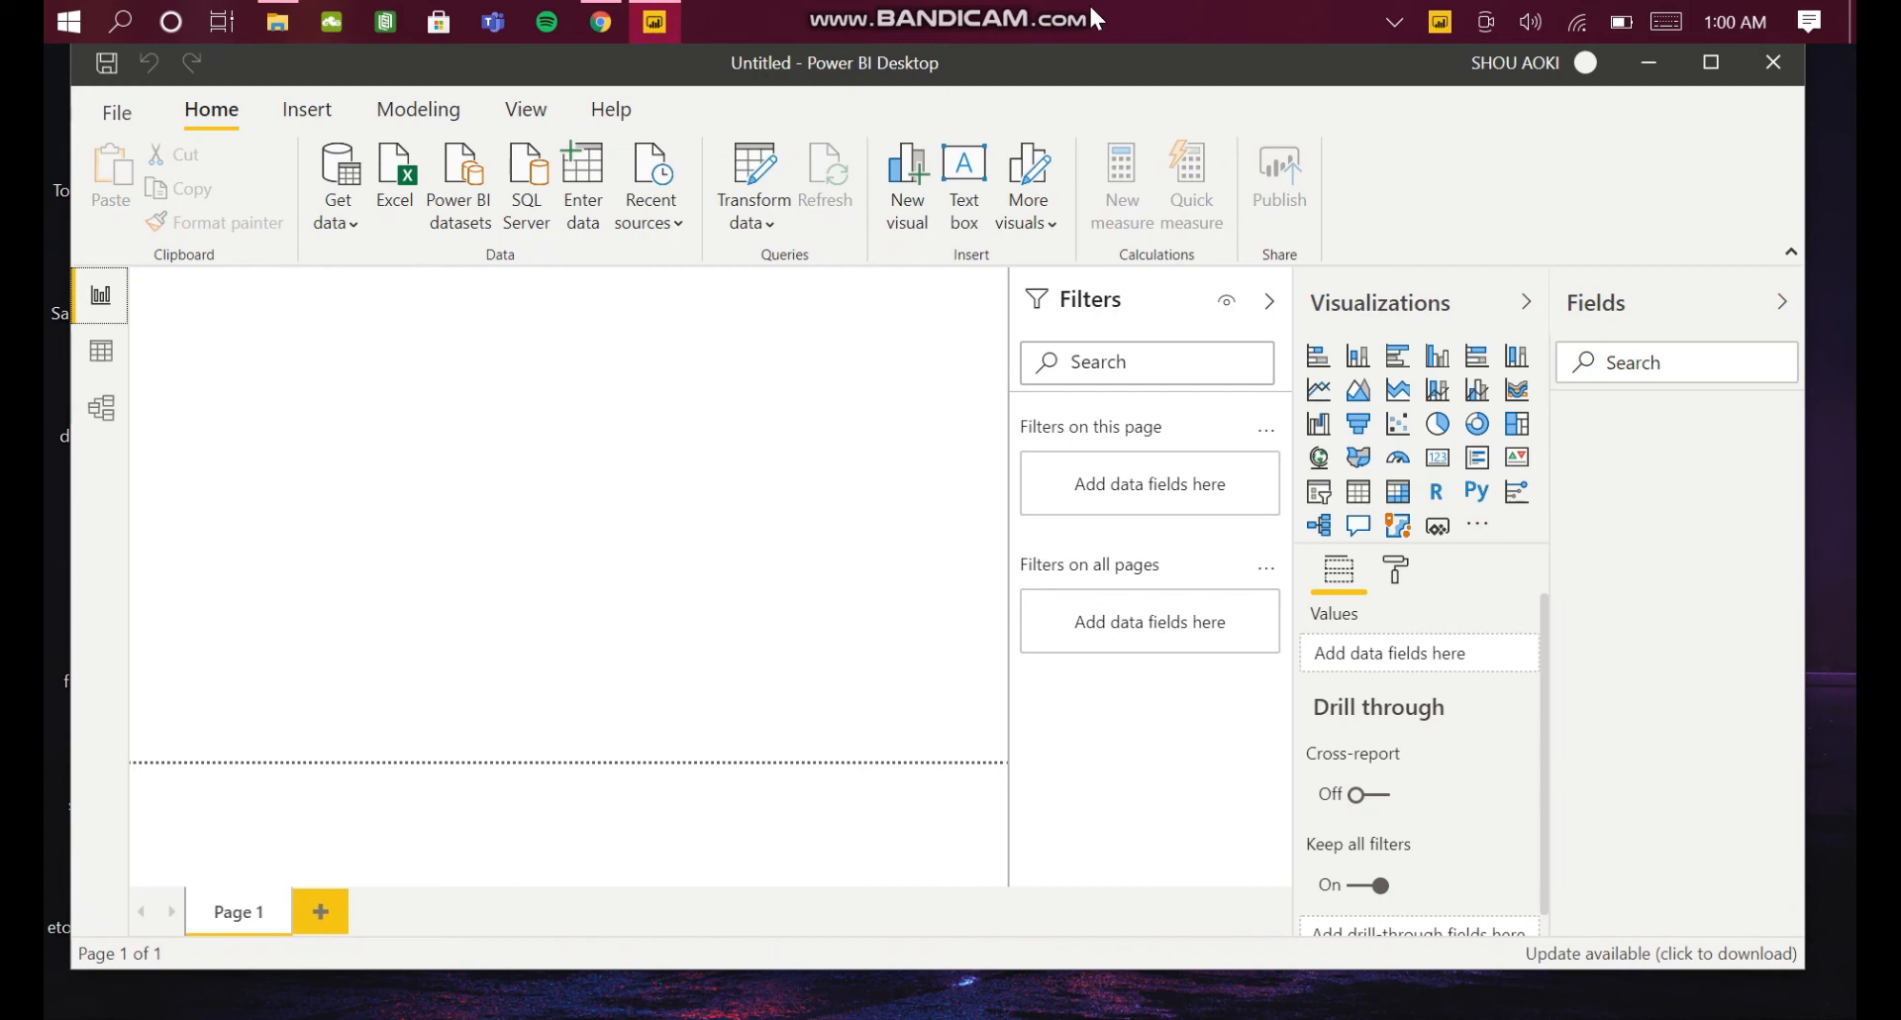
# Step: Import the H&M-Sales-2019 Excel workbook and load its Sheet1 table
pyautogui.click(412, 165)
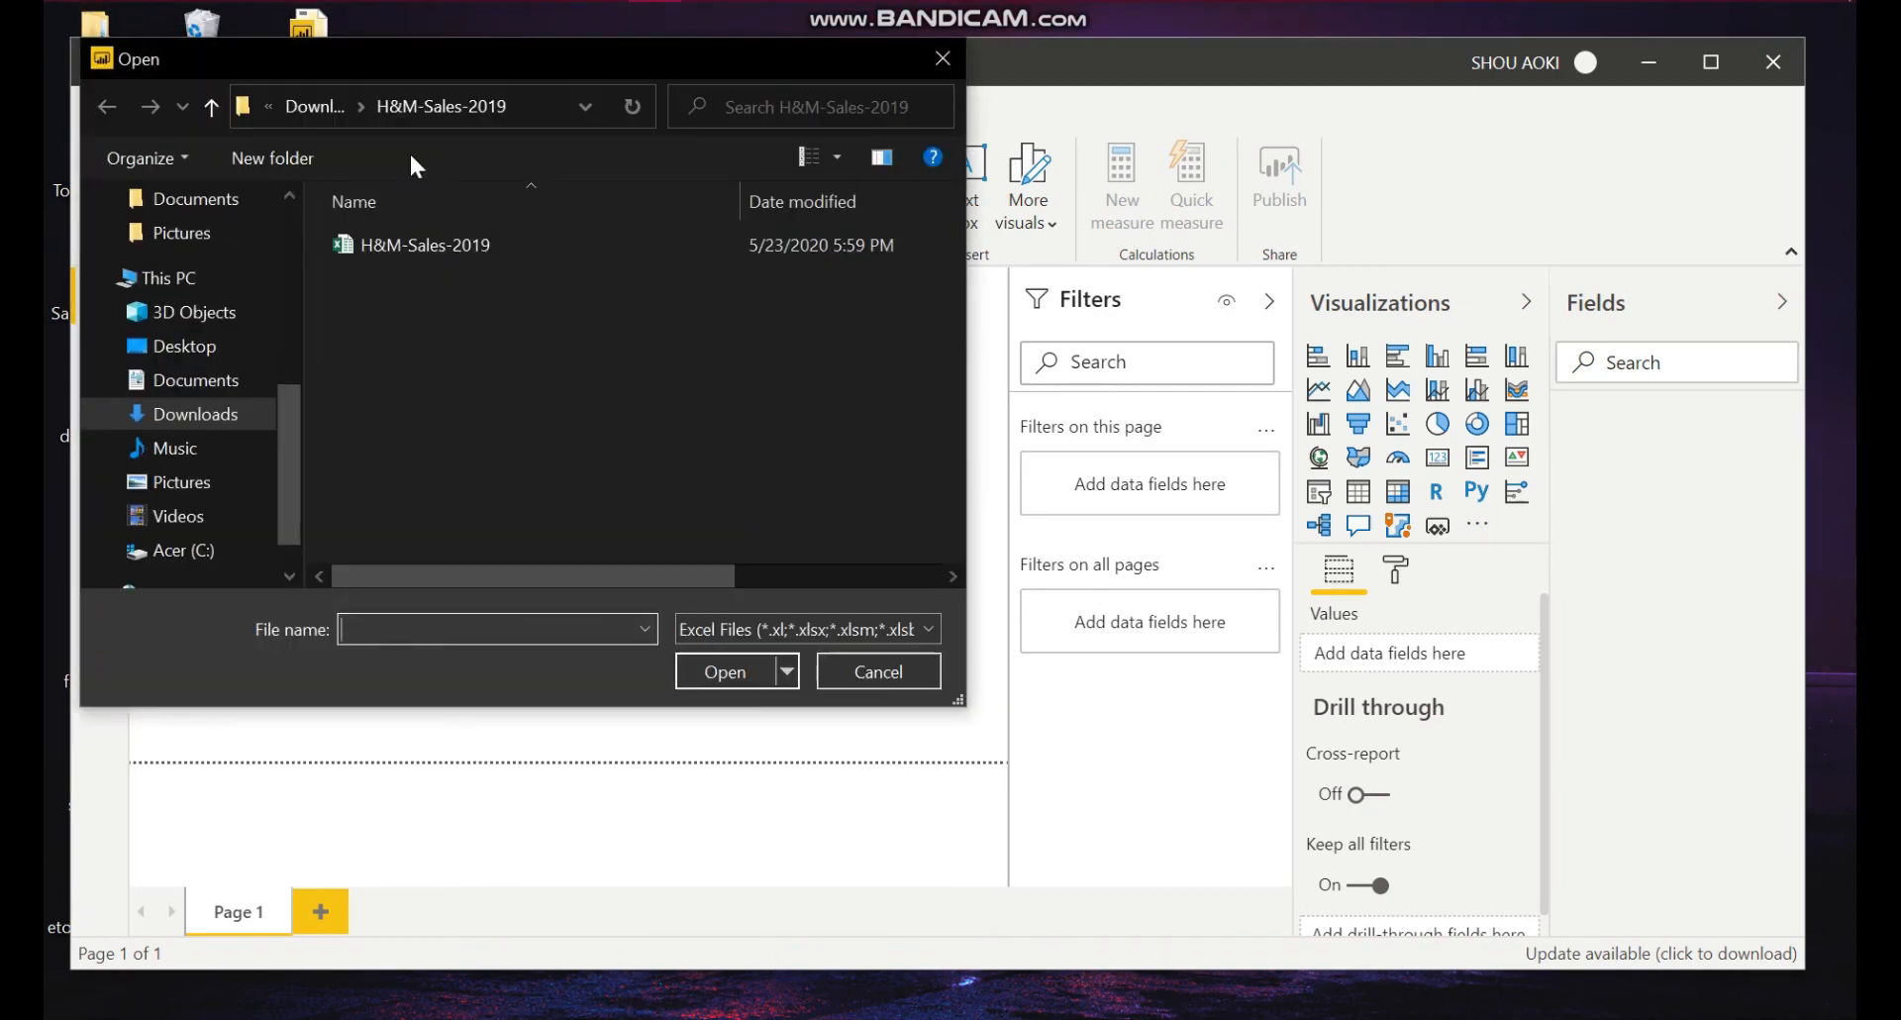
pyautogui.click(434, 247)
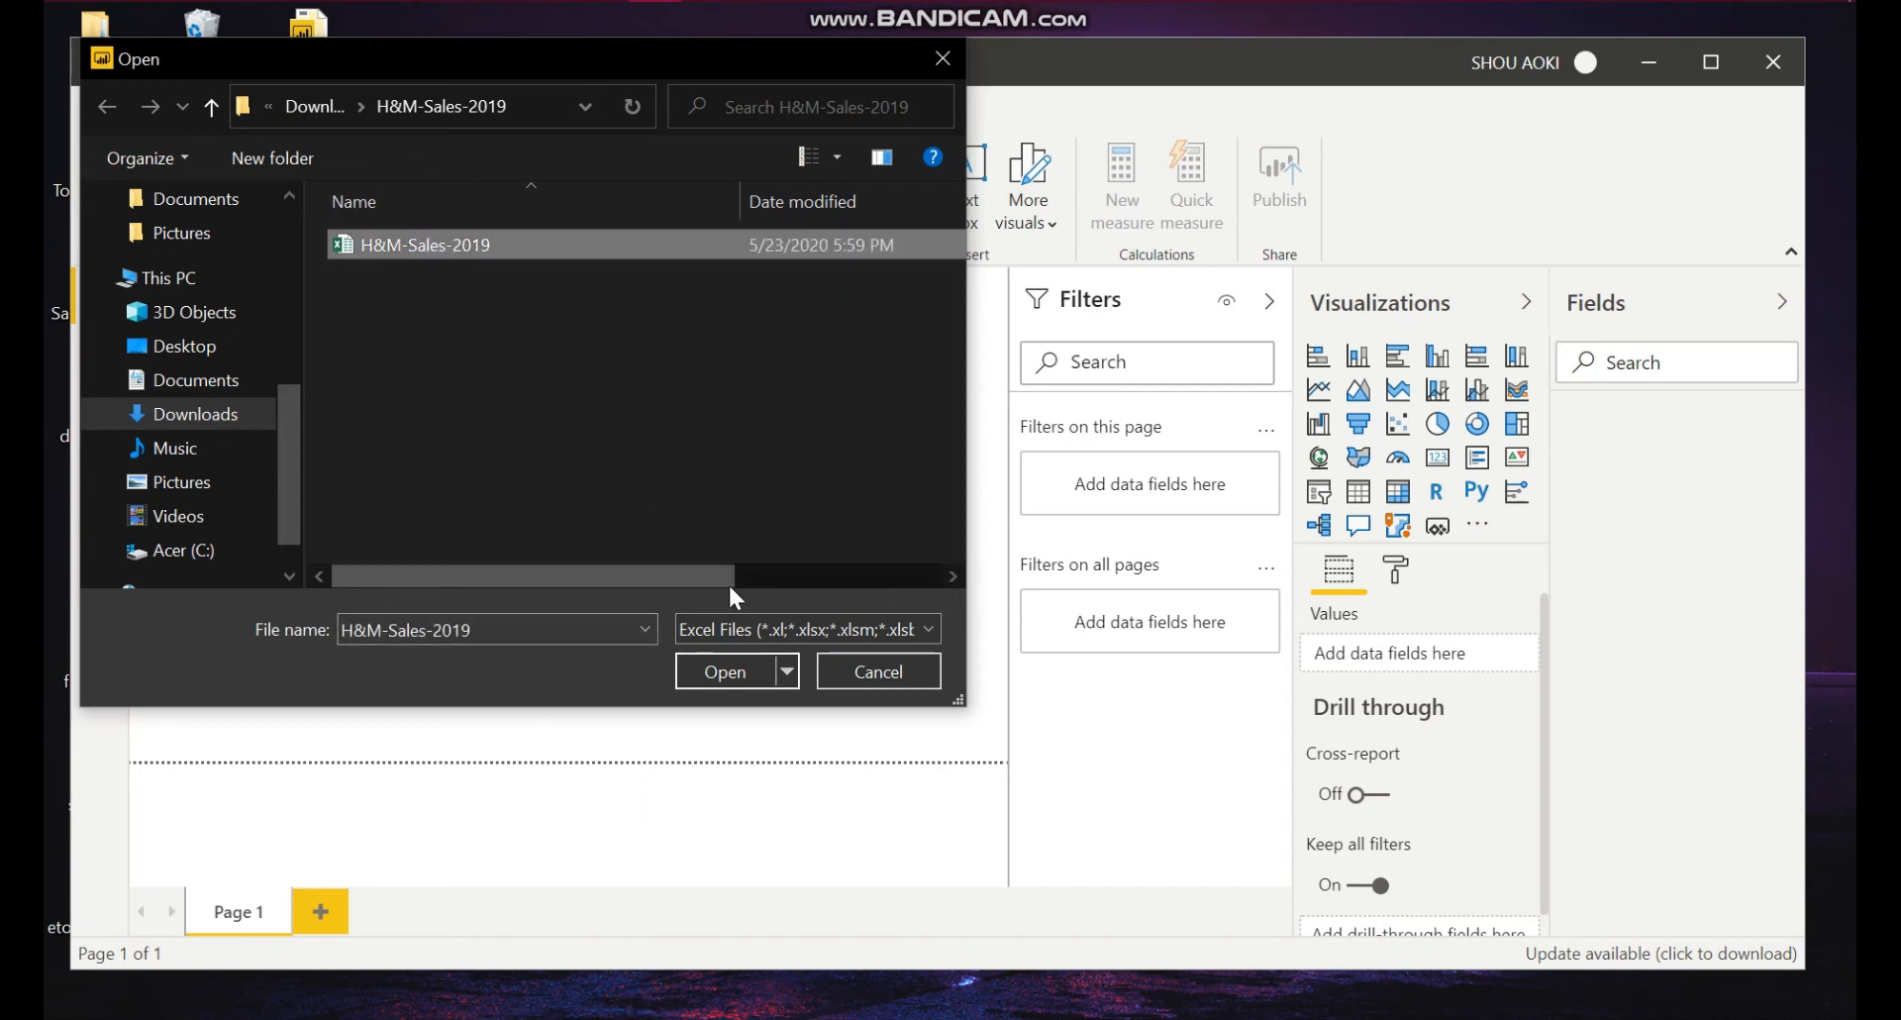
pyautogui.click(726, 675)
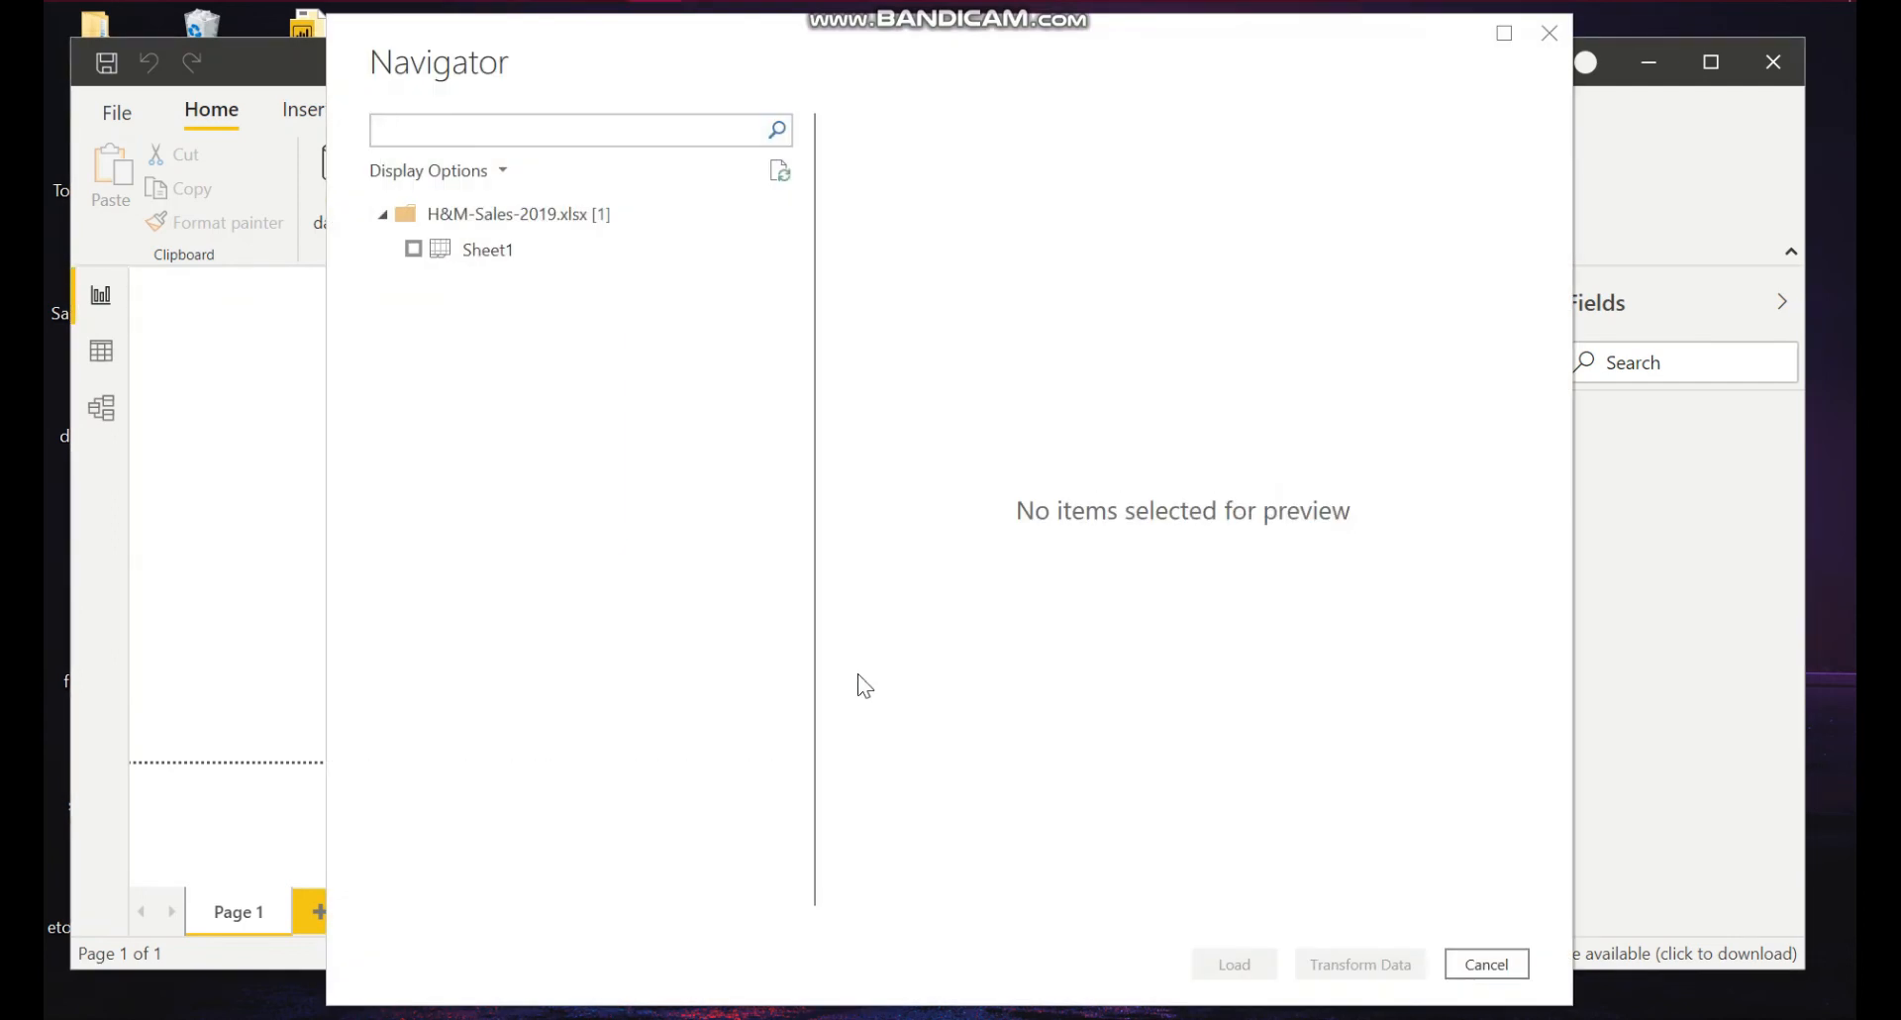
pyautogui.click(414, 249)
pyautogui.click(1235, 964)
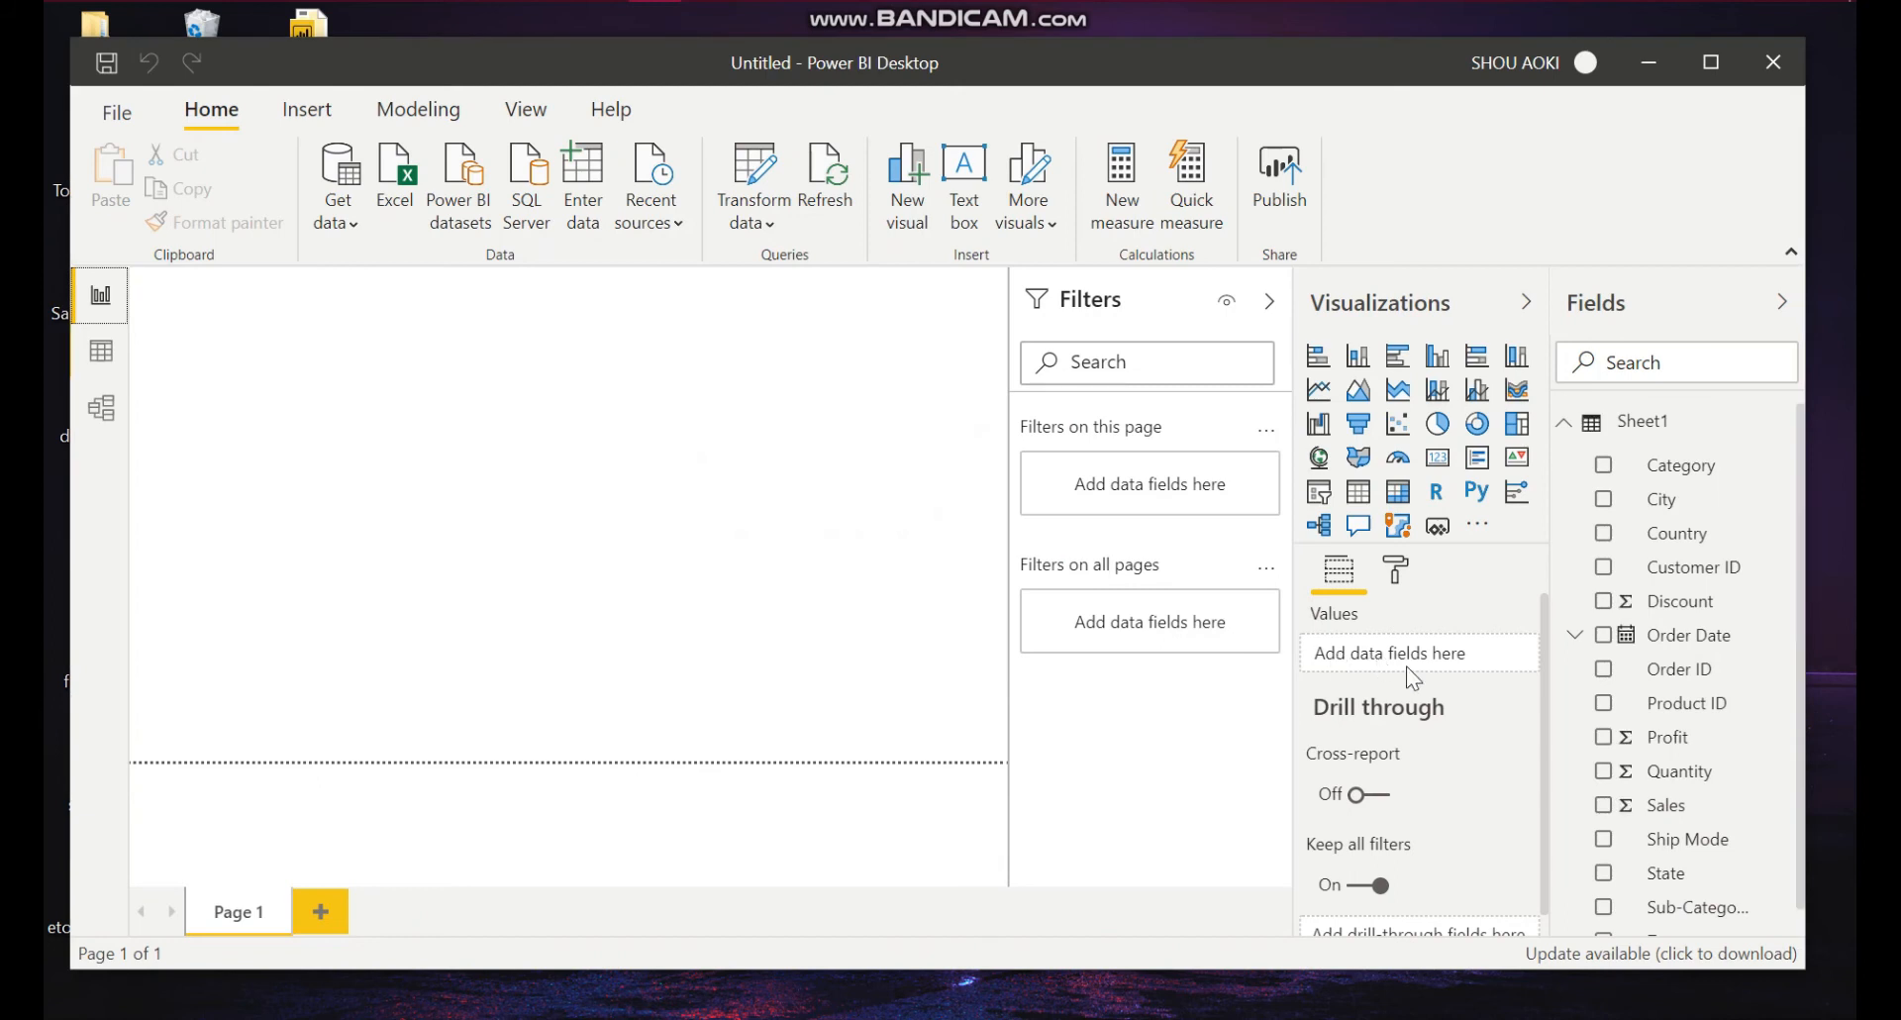
# Step: Create a column chart of Sales by Sub-Category with Zone as legend and enlarge it across the canvas
pyautogui.scroll(-1, 1620, 777)
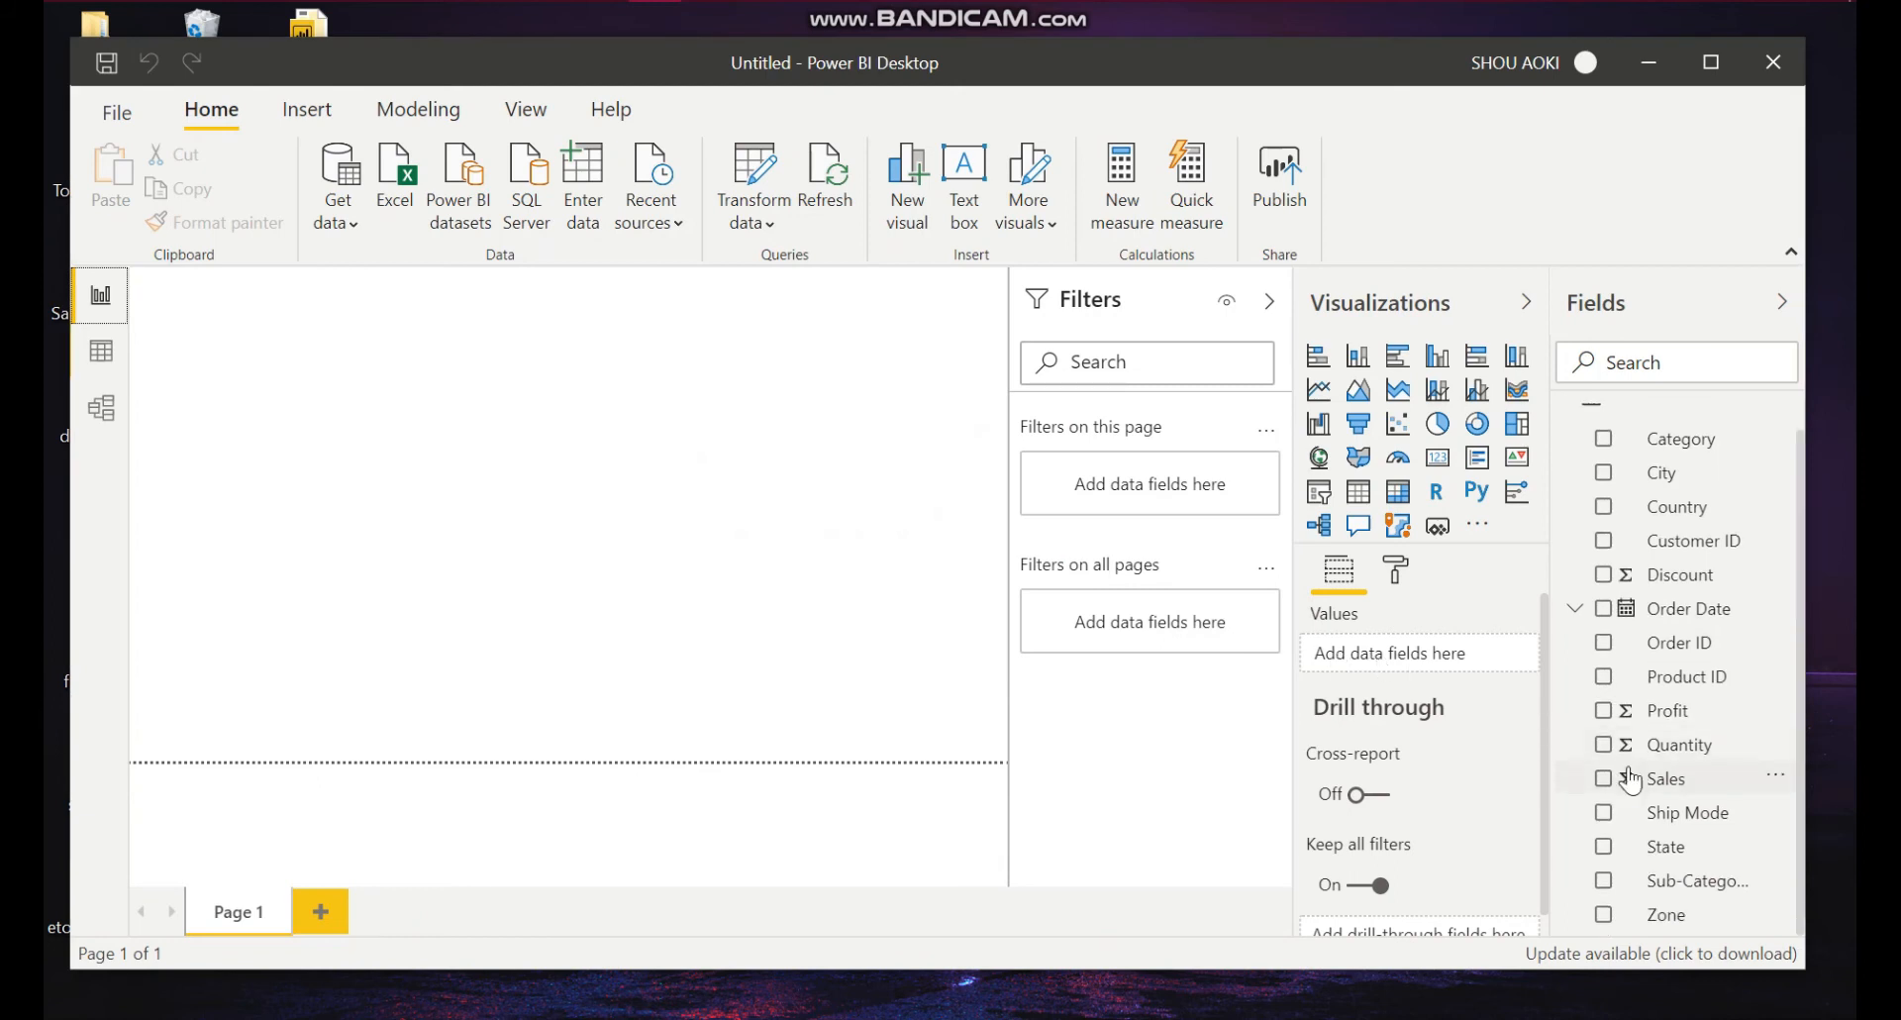
pyautogui.click(1604, 780)
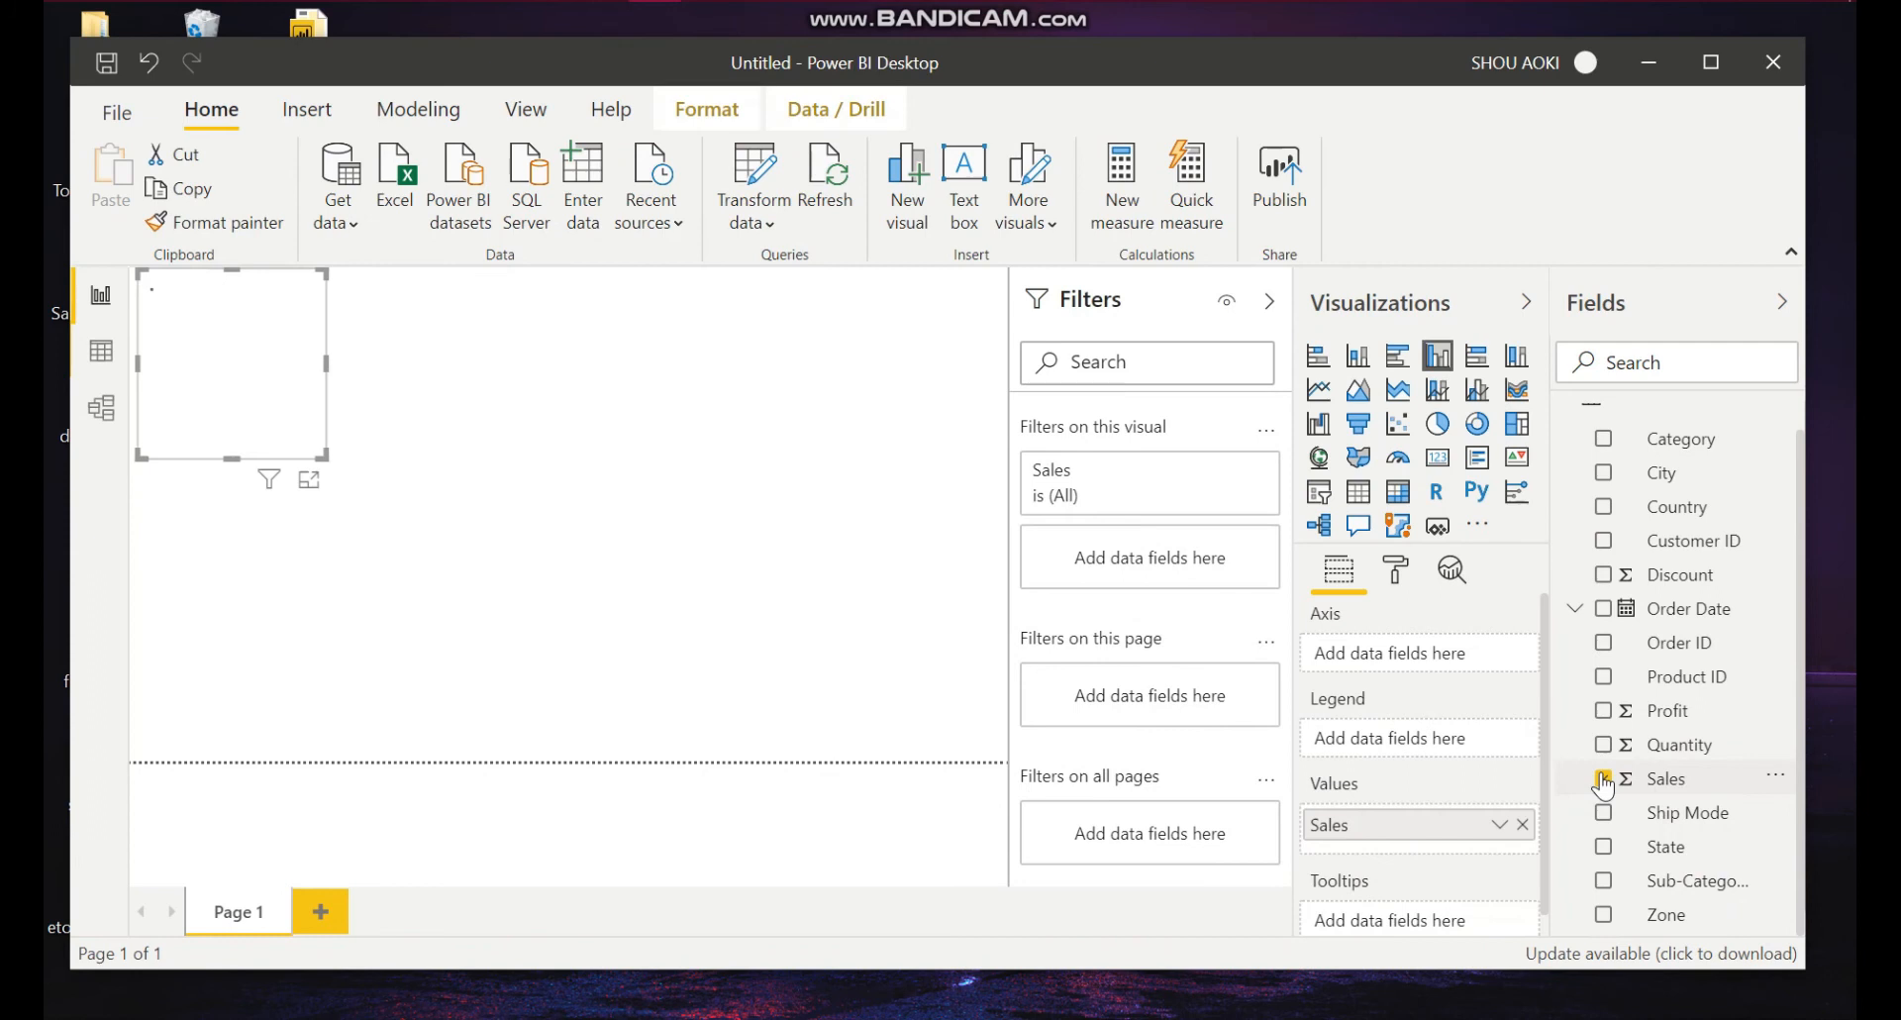
pyautogui.click(1604, 882)
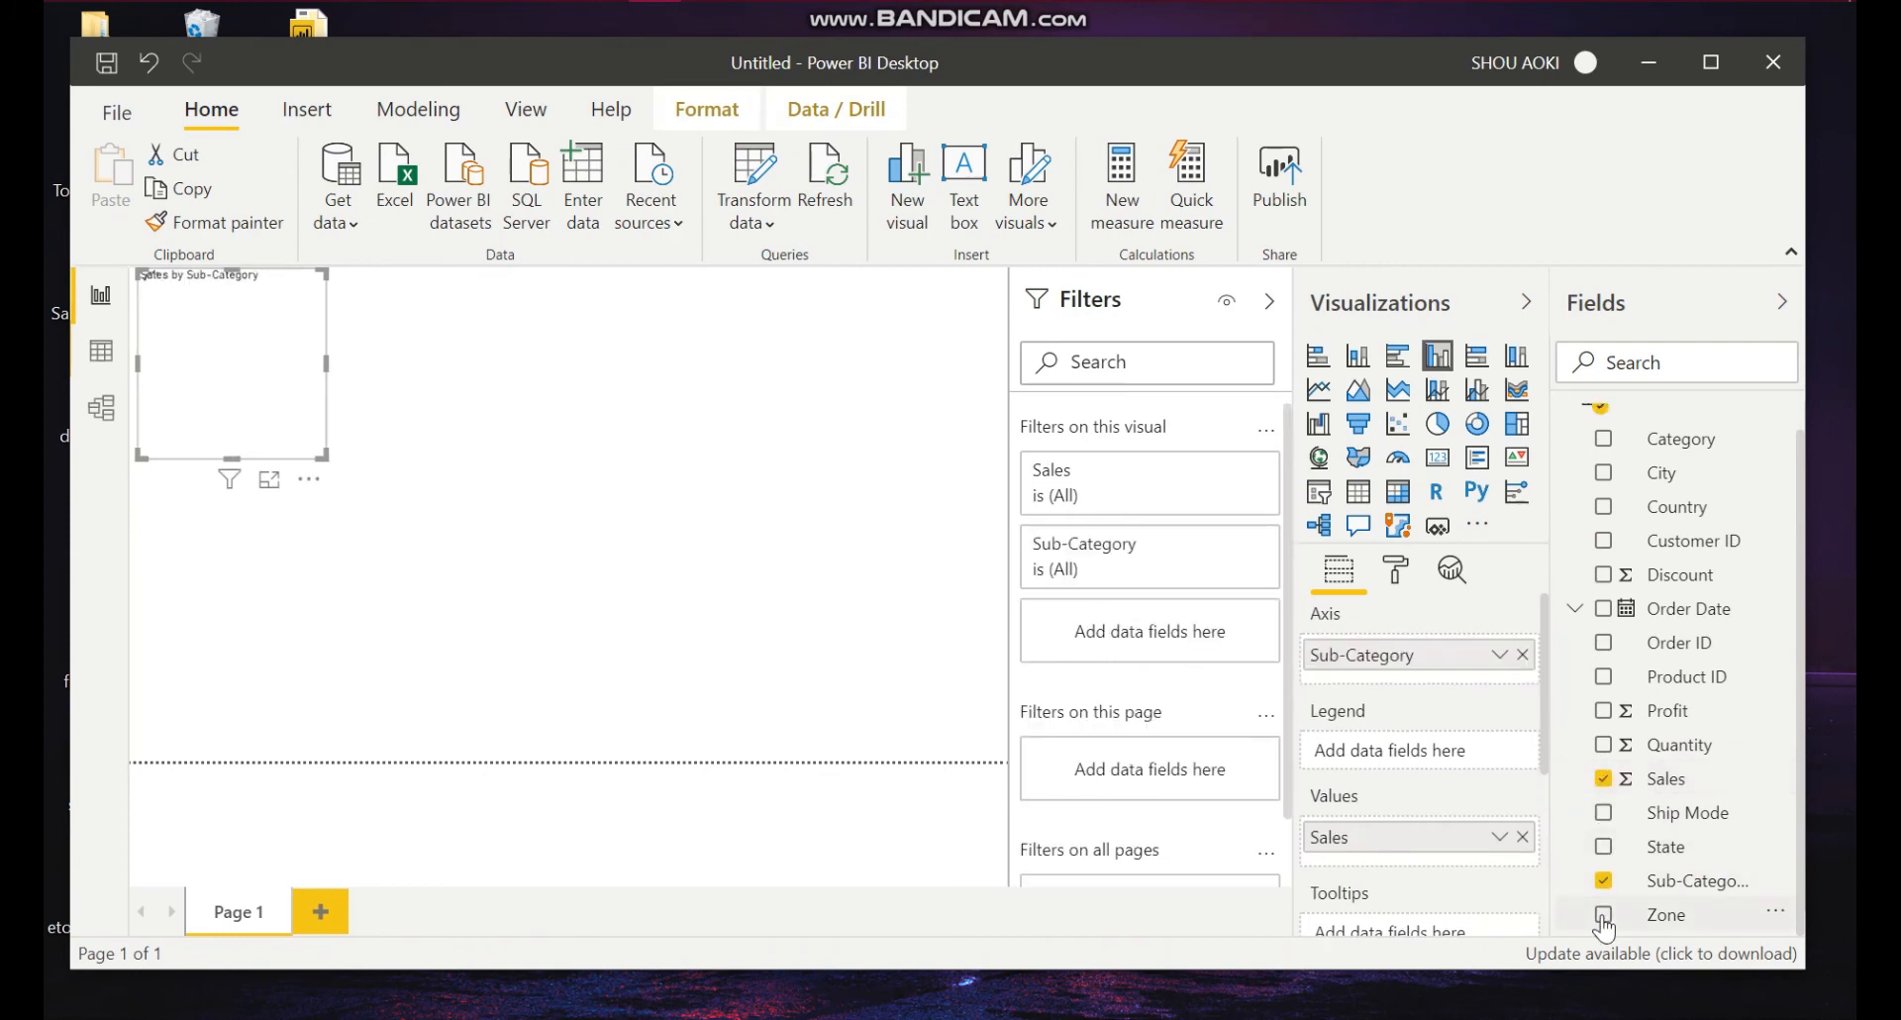
pyautogui.click(1603, 915)
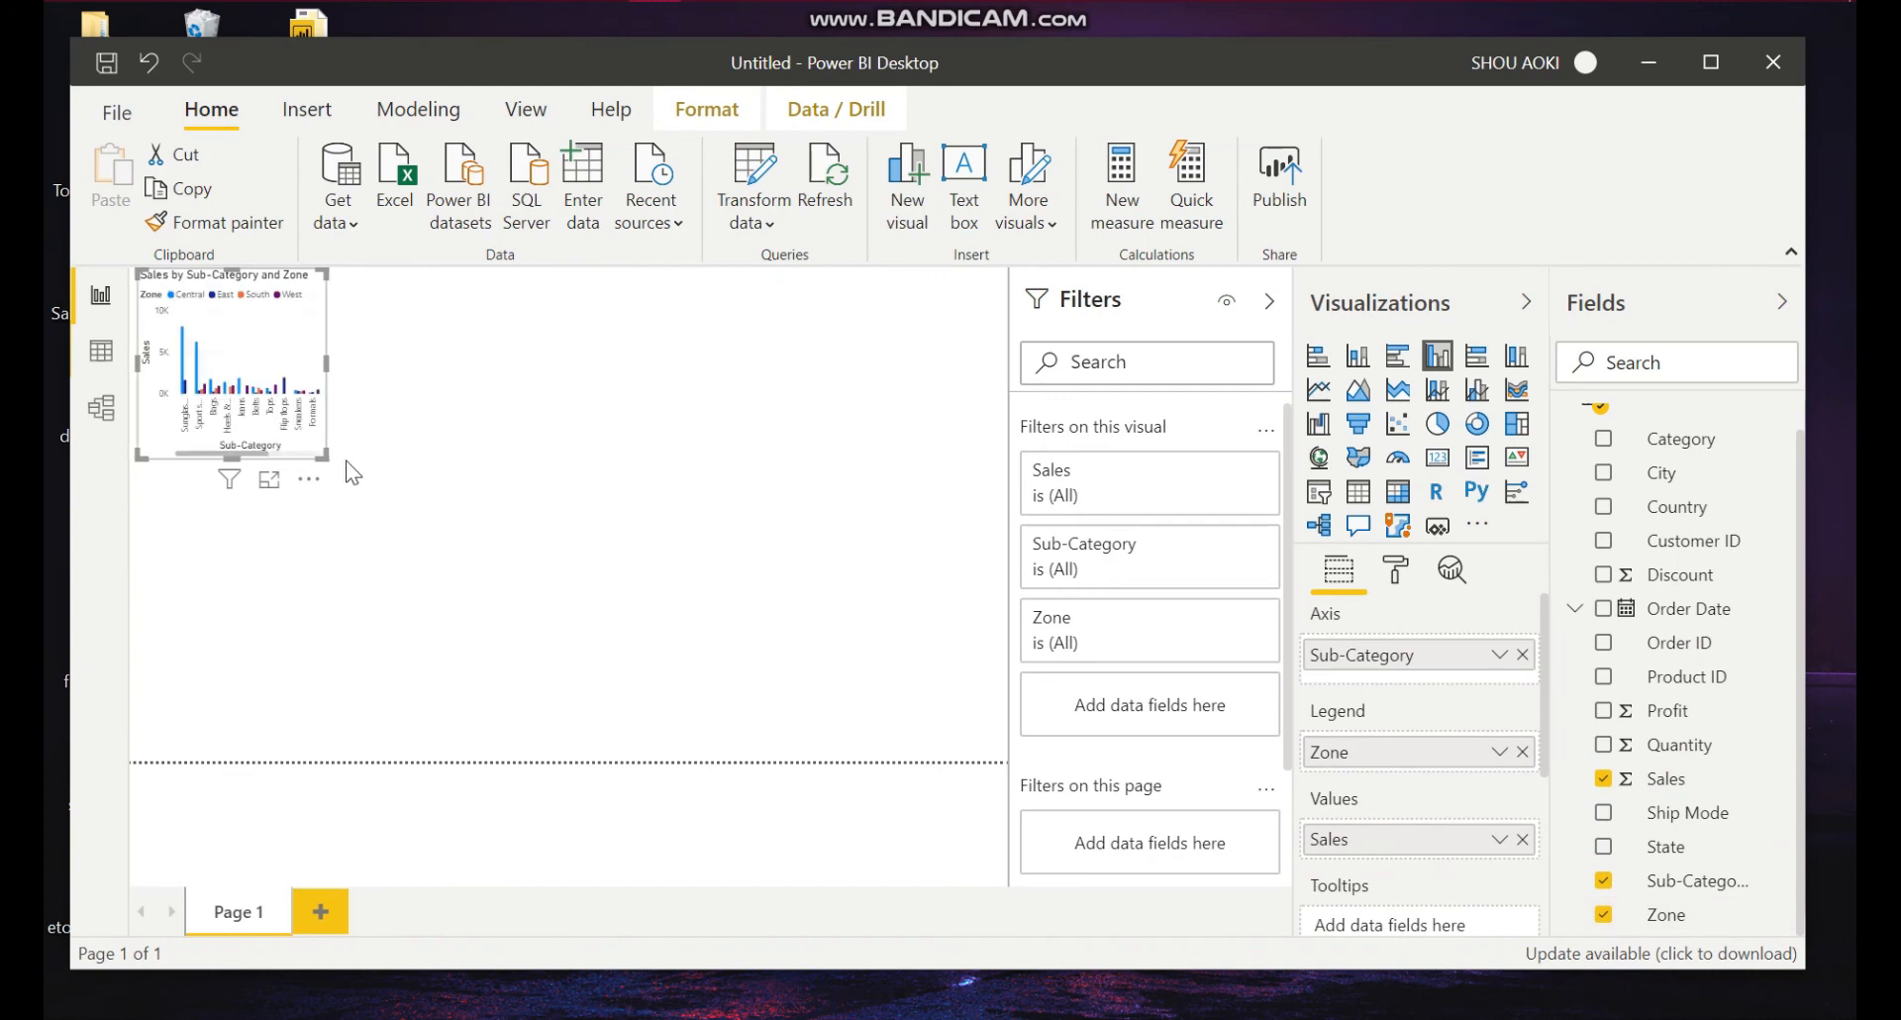
pyautogui.moveTo(322, 454); pyautogui.dragTo(1202, 778)
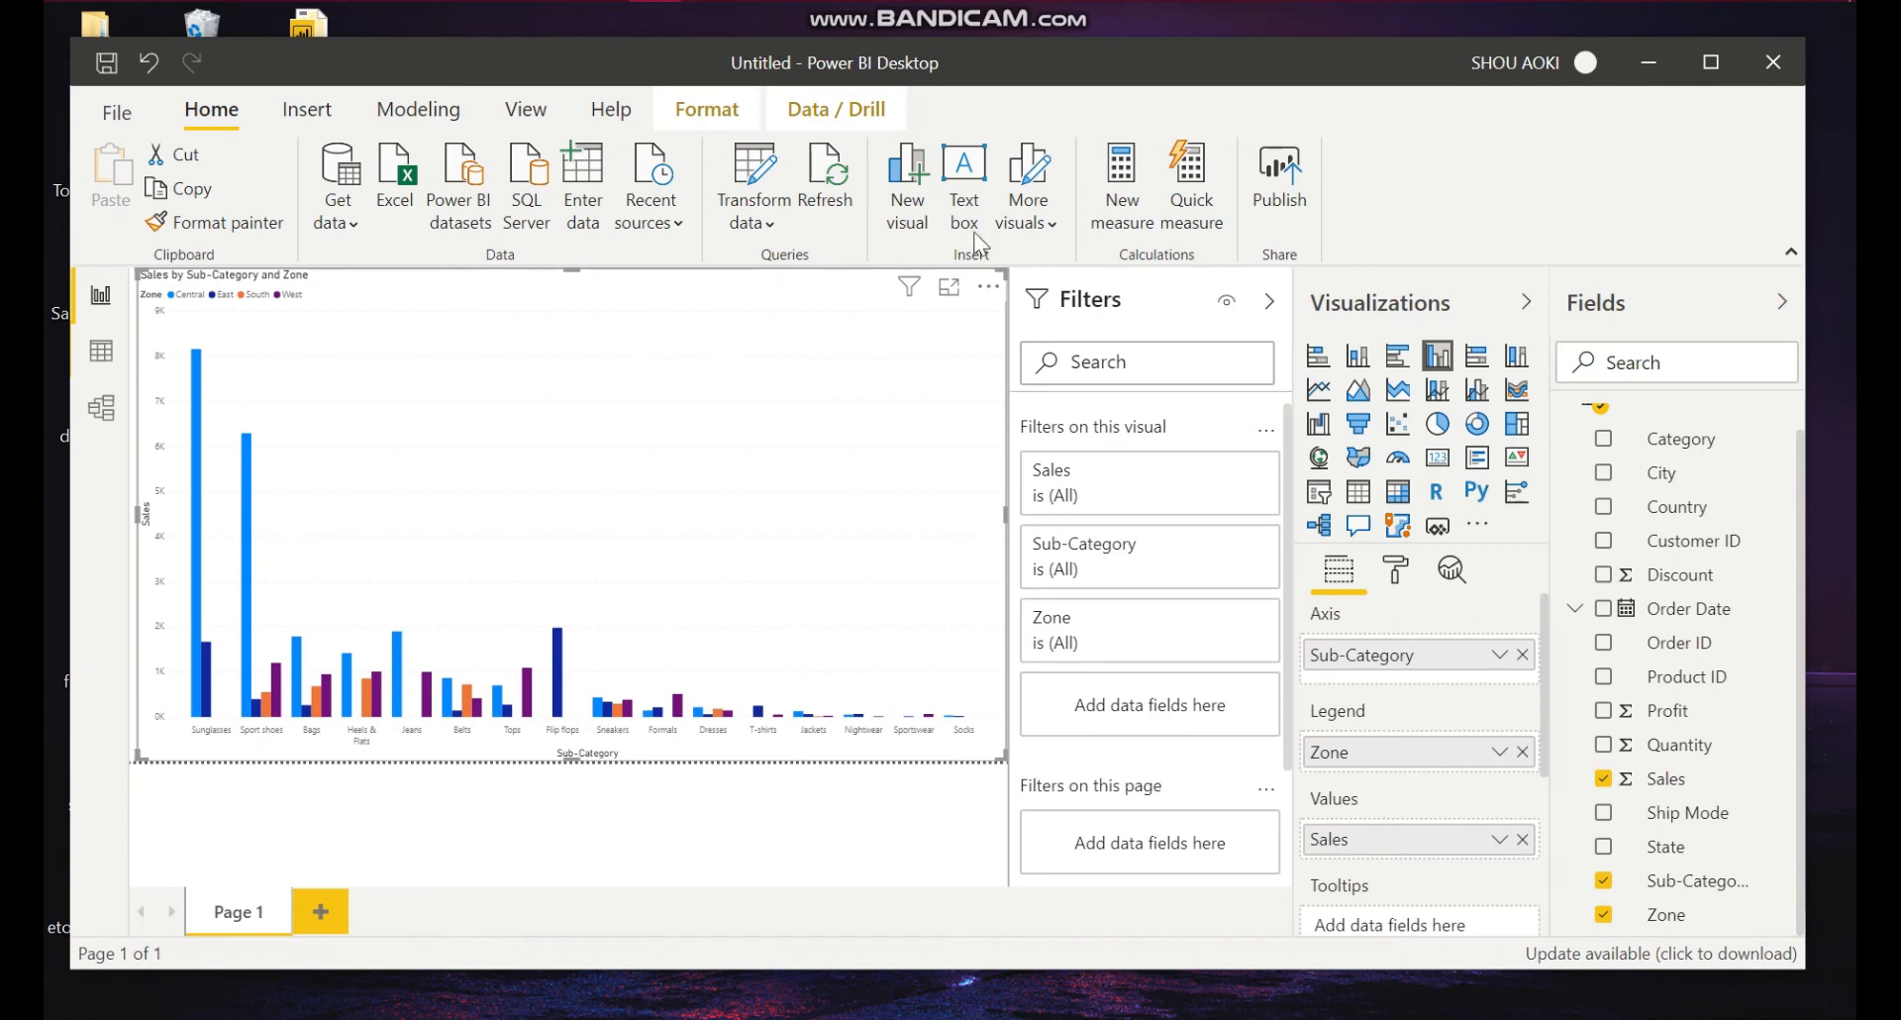
# Step: Switch the visual to a stacked column chart and move it down the page
pyautogui.click(1365, 356)
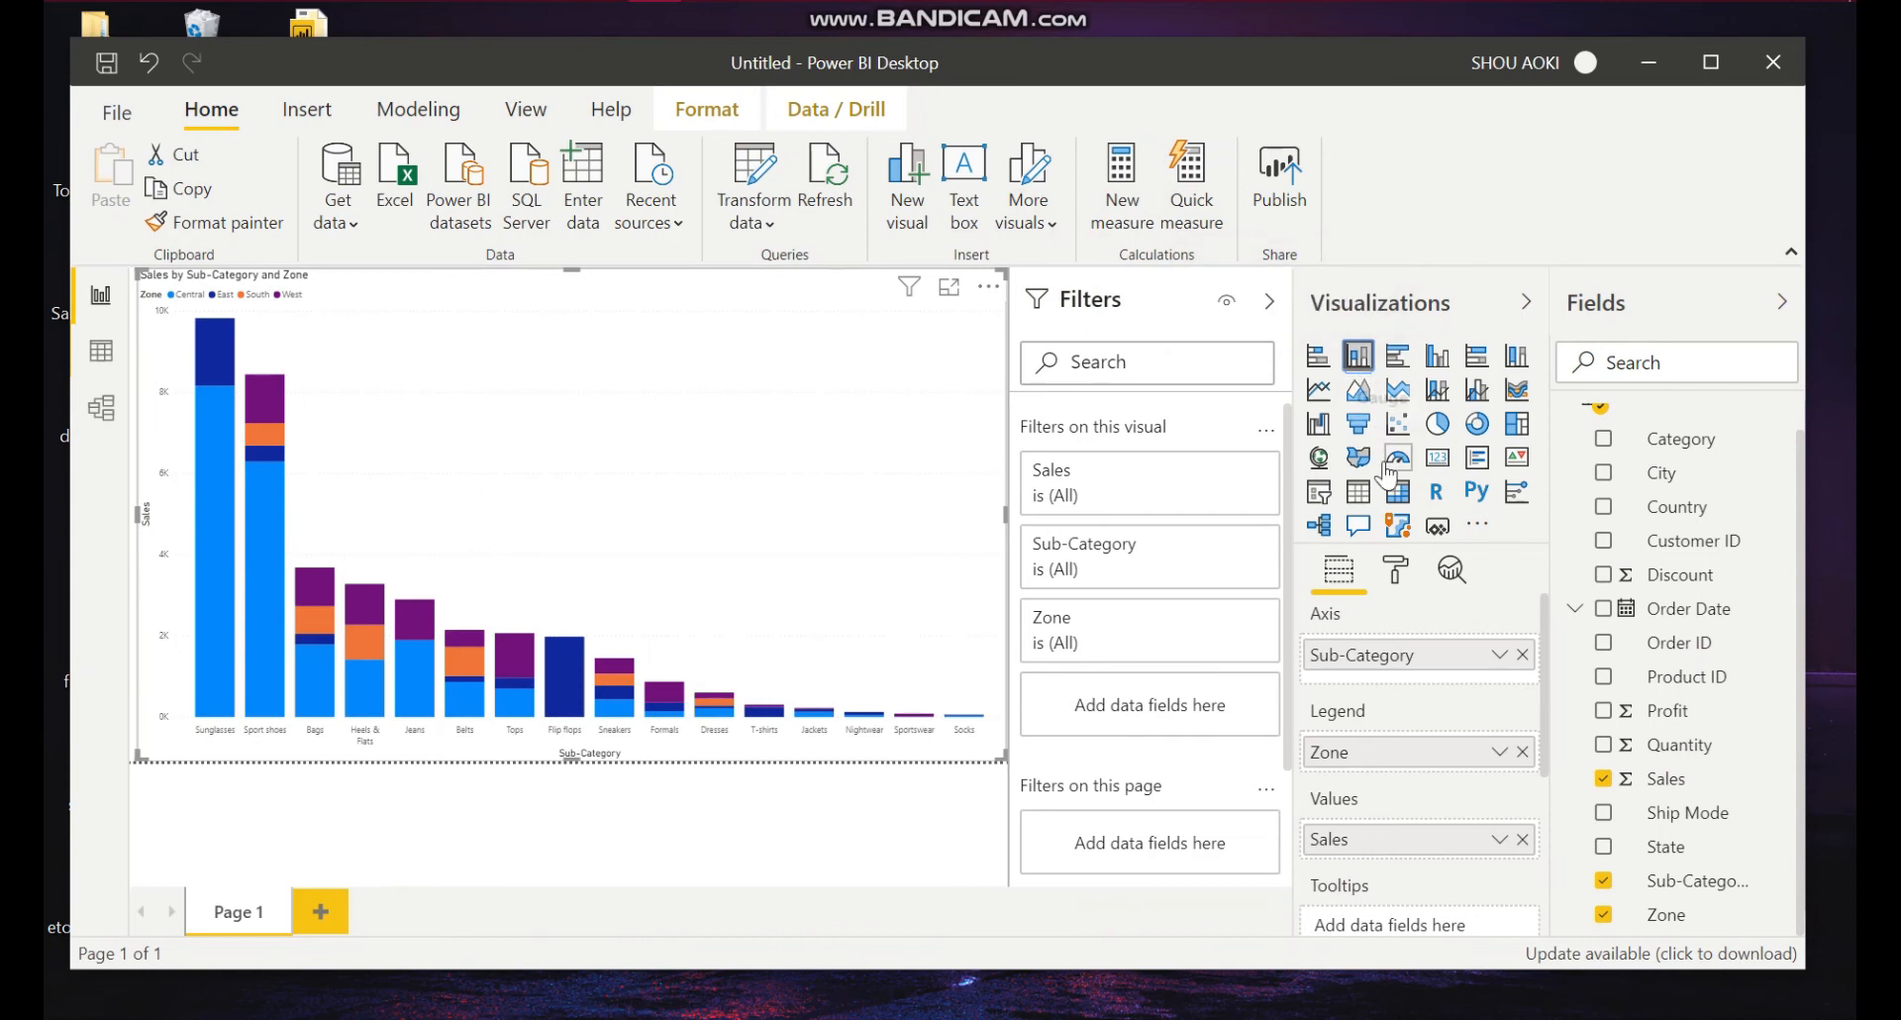
pyautogui.click(1396, 573)
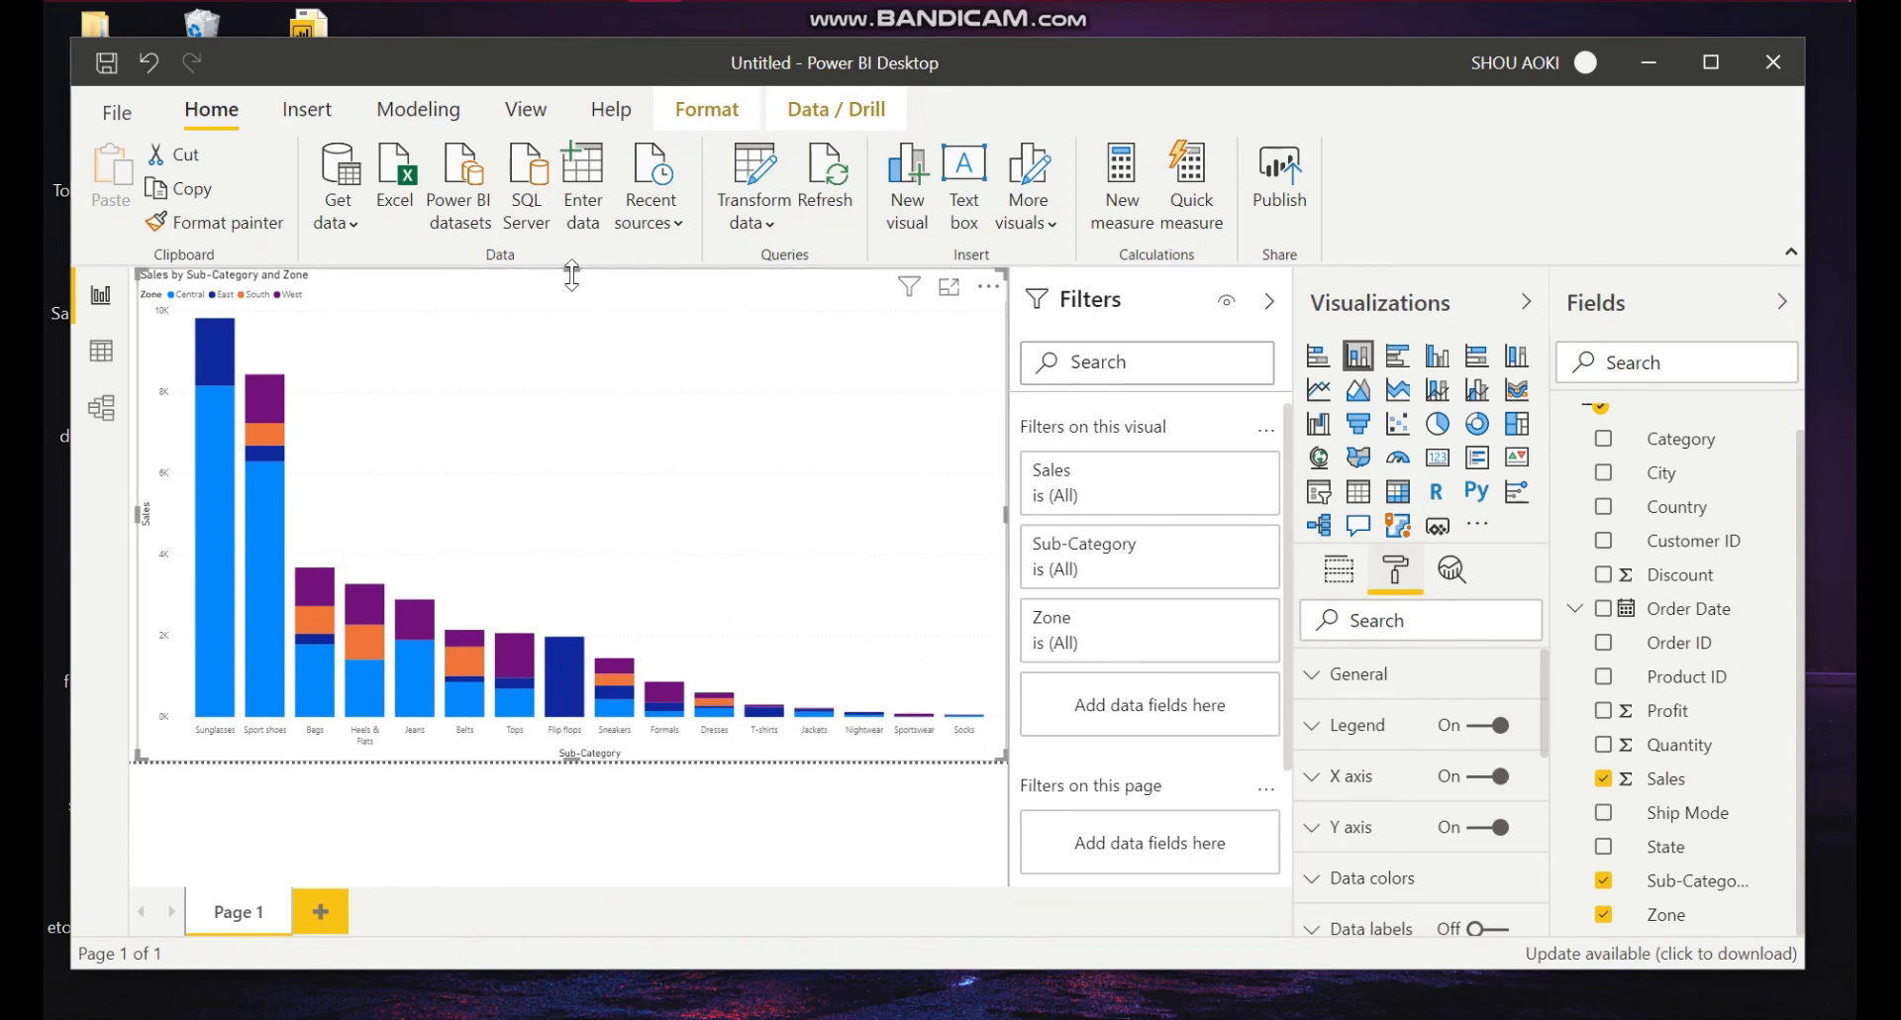
pyautogui.moveTo(571, 268); pyautogui.dragTo(557, 359)
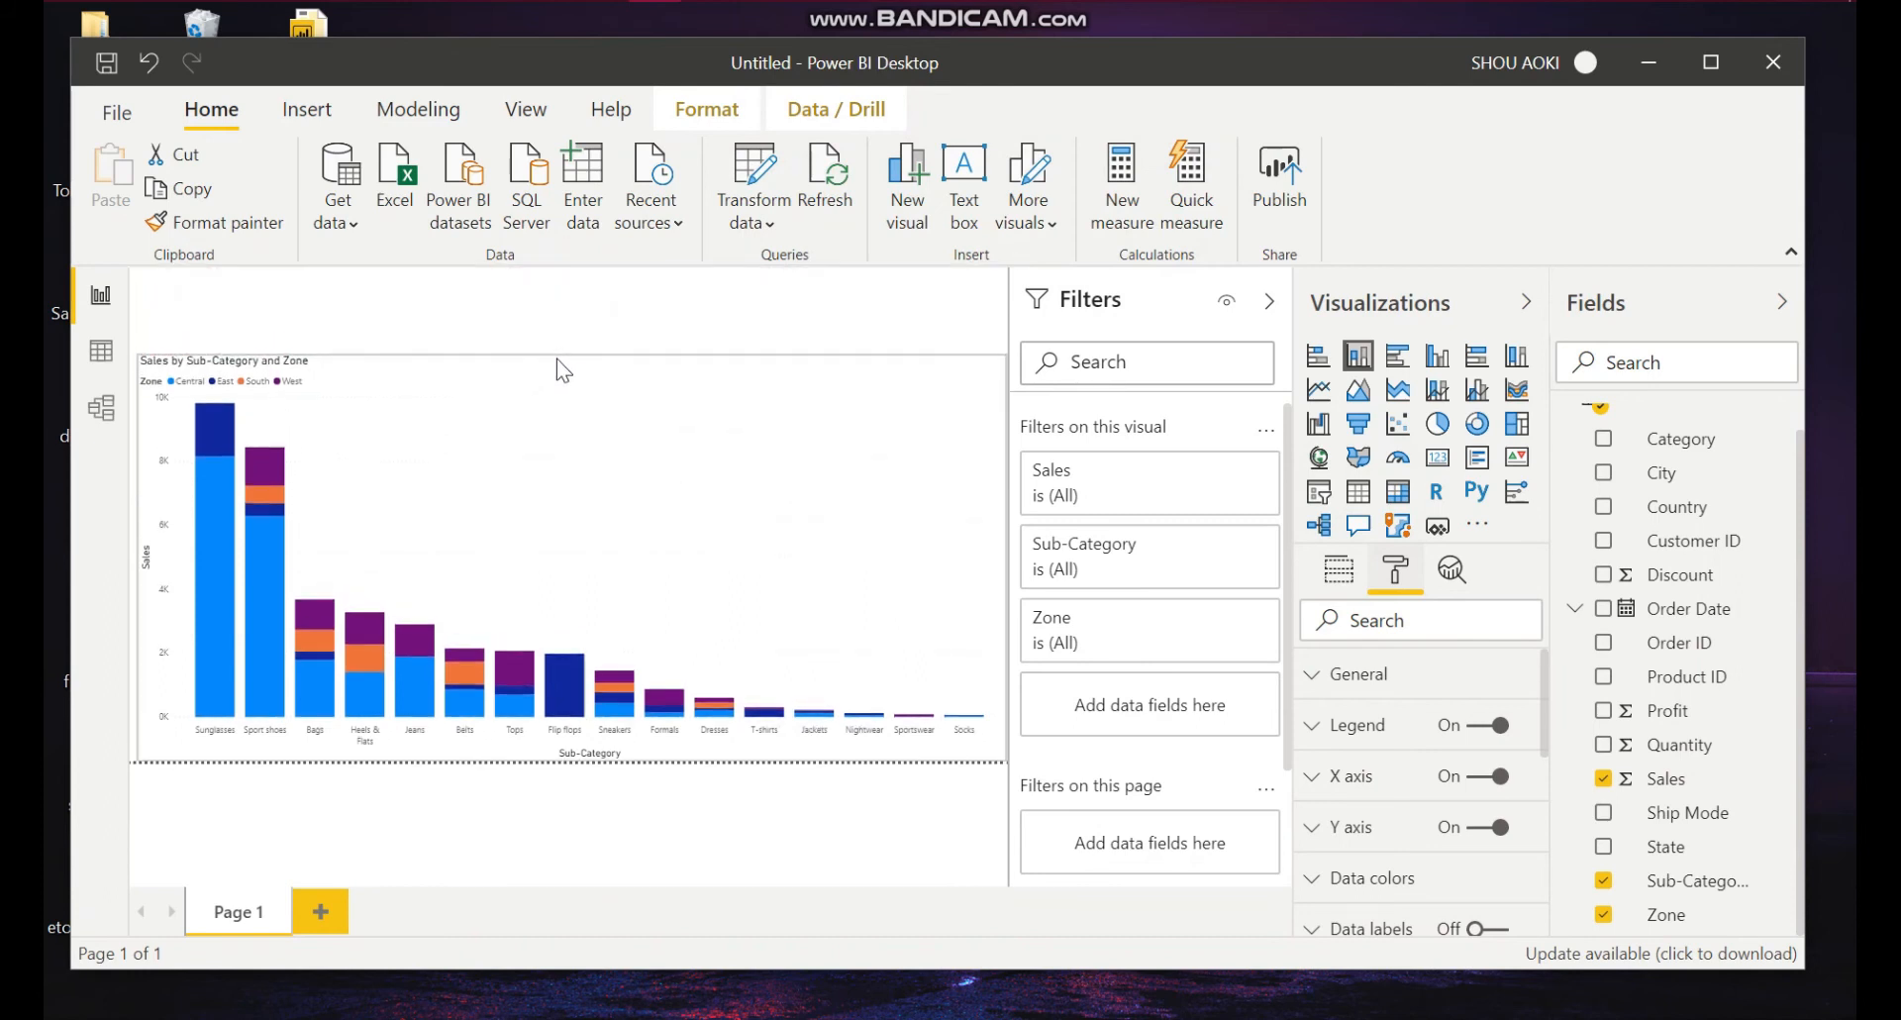
# Step: Insert a text box and stretch it across the top of the page above the chart
pyautogui.click(977, 218)
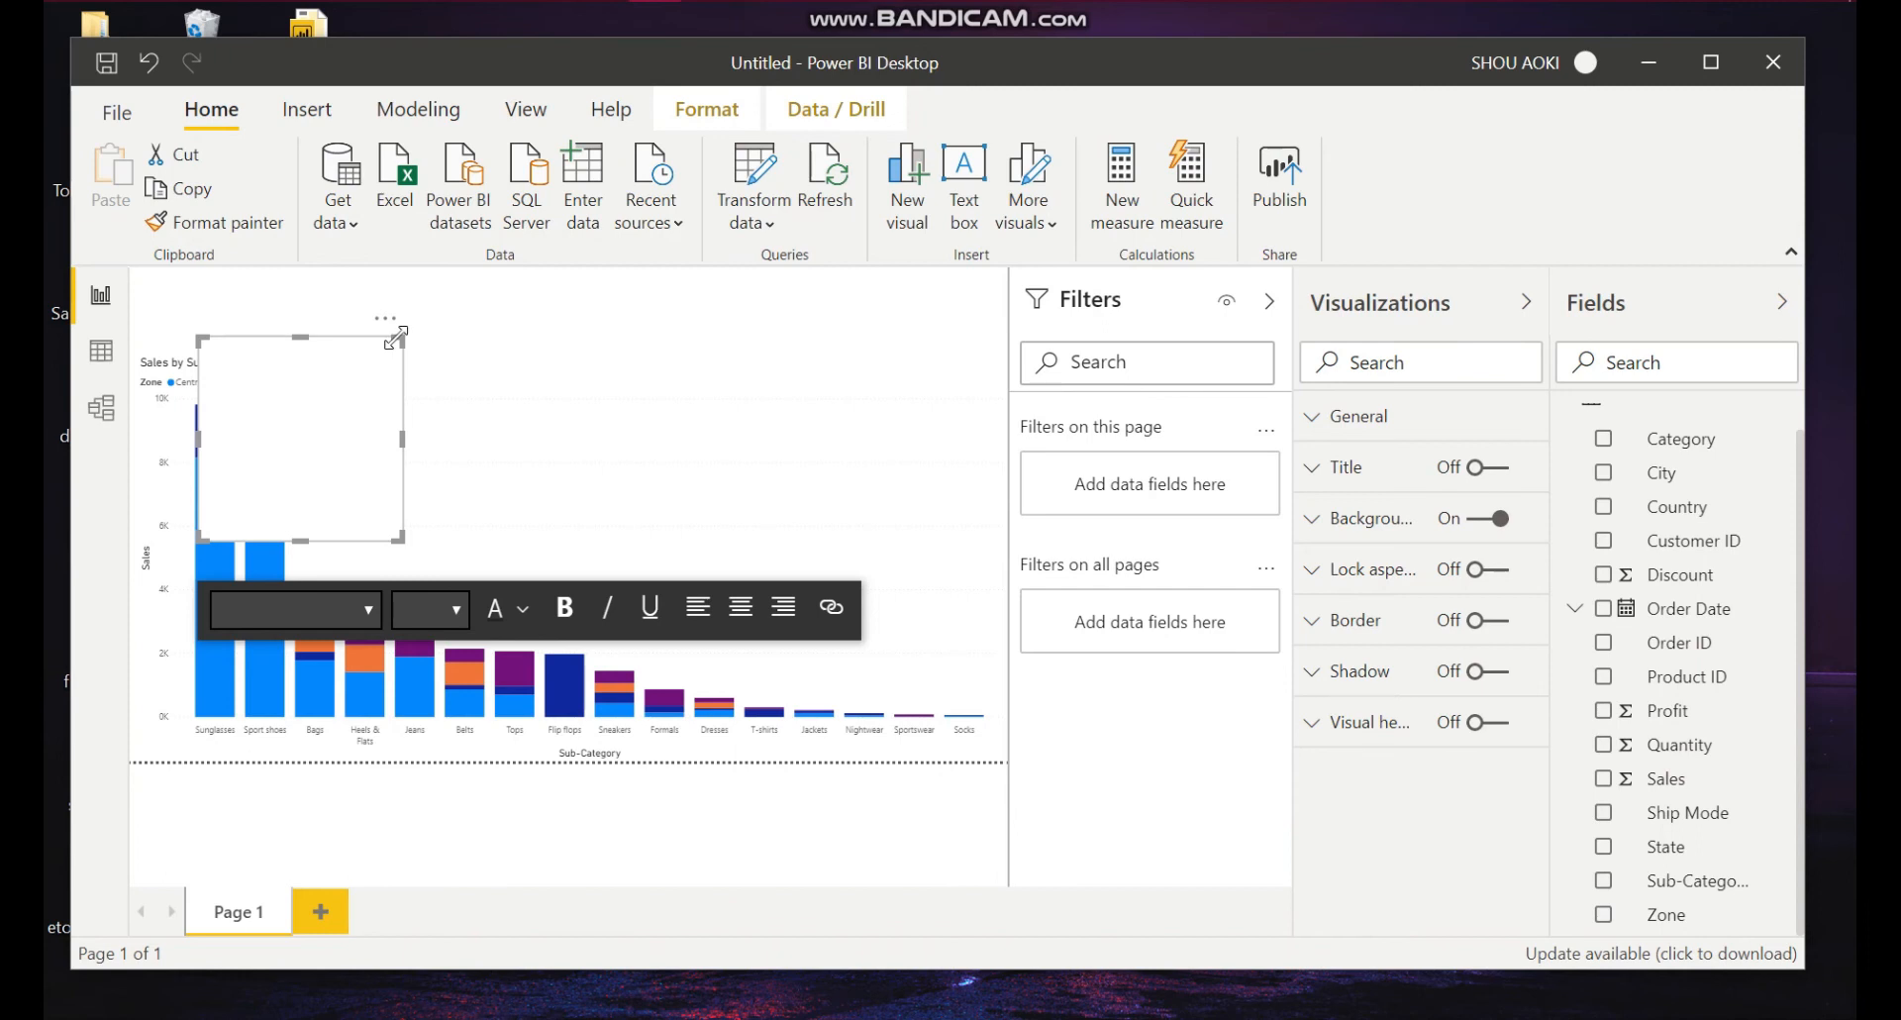
pyautogui.moveTo(396, 340); pyautogui.dragTo(912, 235)
pyautogui.moveTo(994, 266); pyautogui.dragTo(1108, 273)
pyautogui.moveTo(199, 269); pyautogui.dragTo(109, 260)
pyautogui.moveTo(568, 541); pyautogui.dragTo(585, 340)
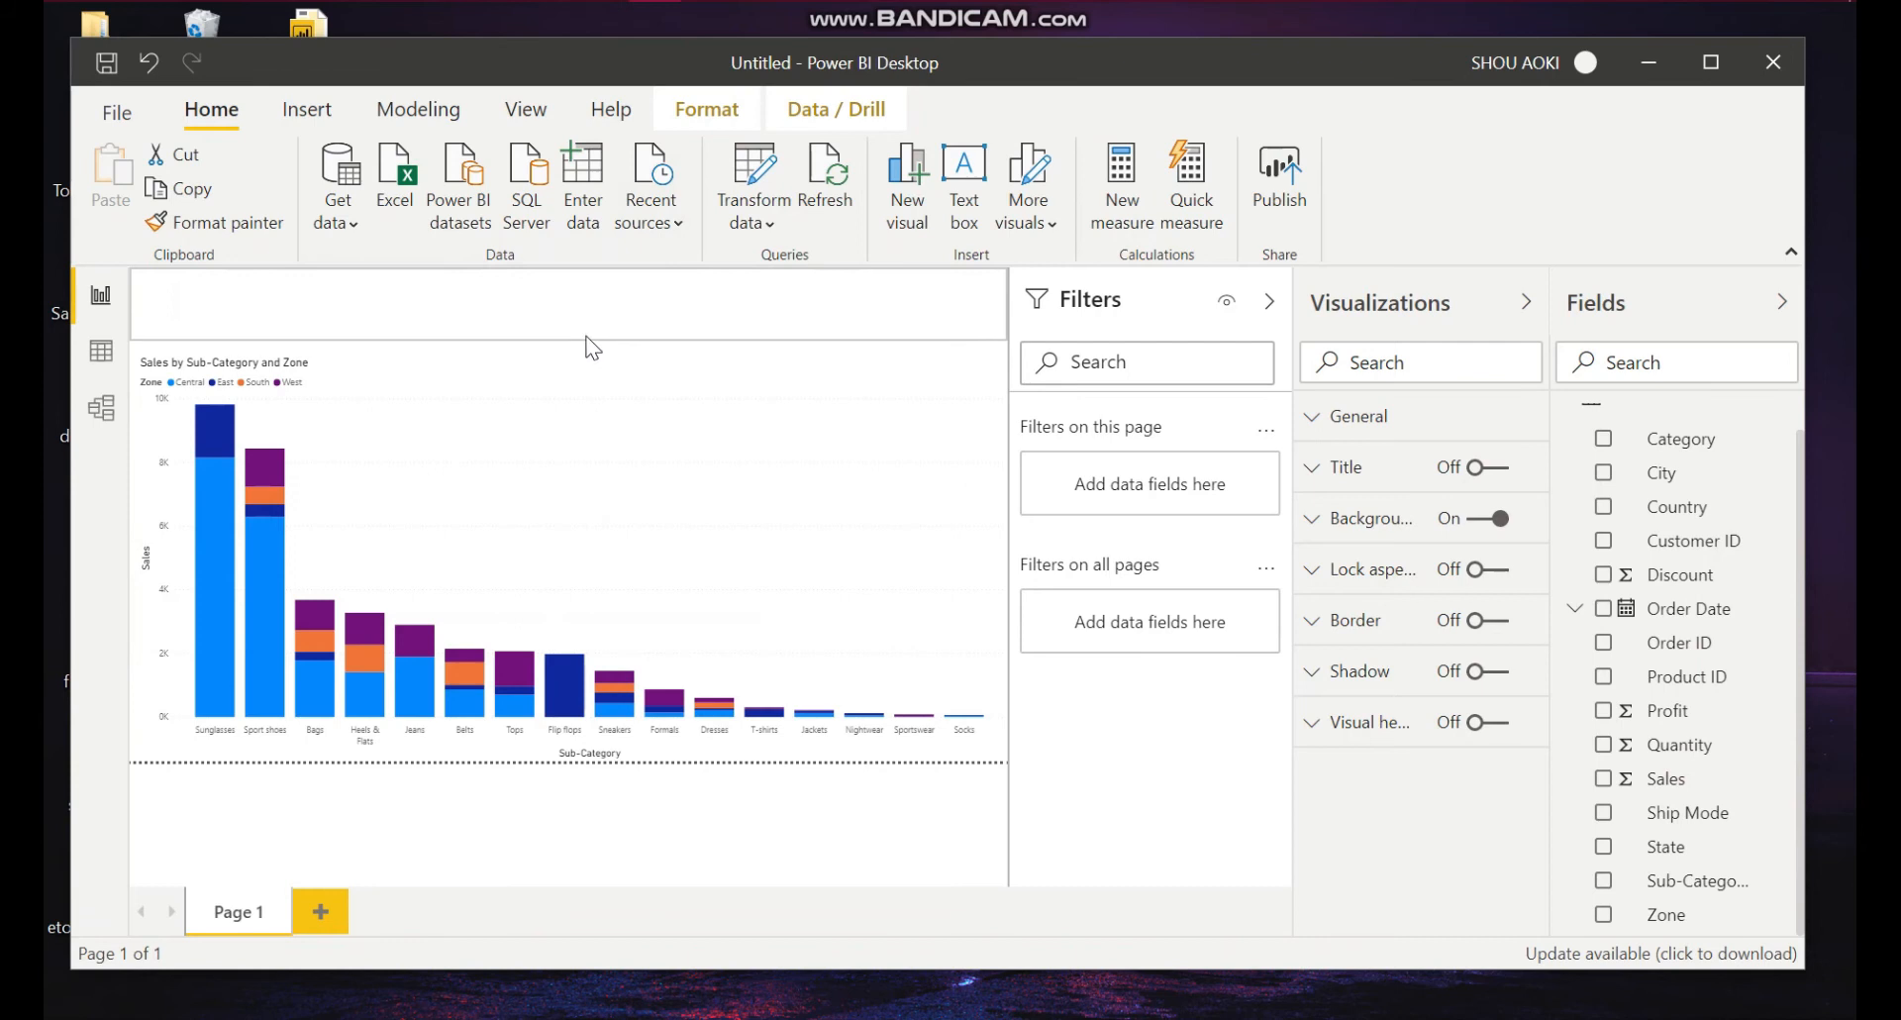
pyautogui.click(585, 337)
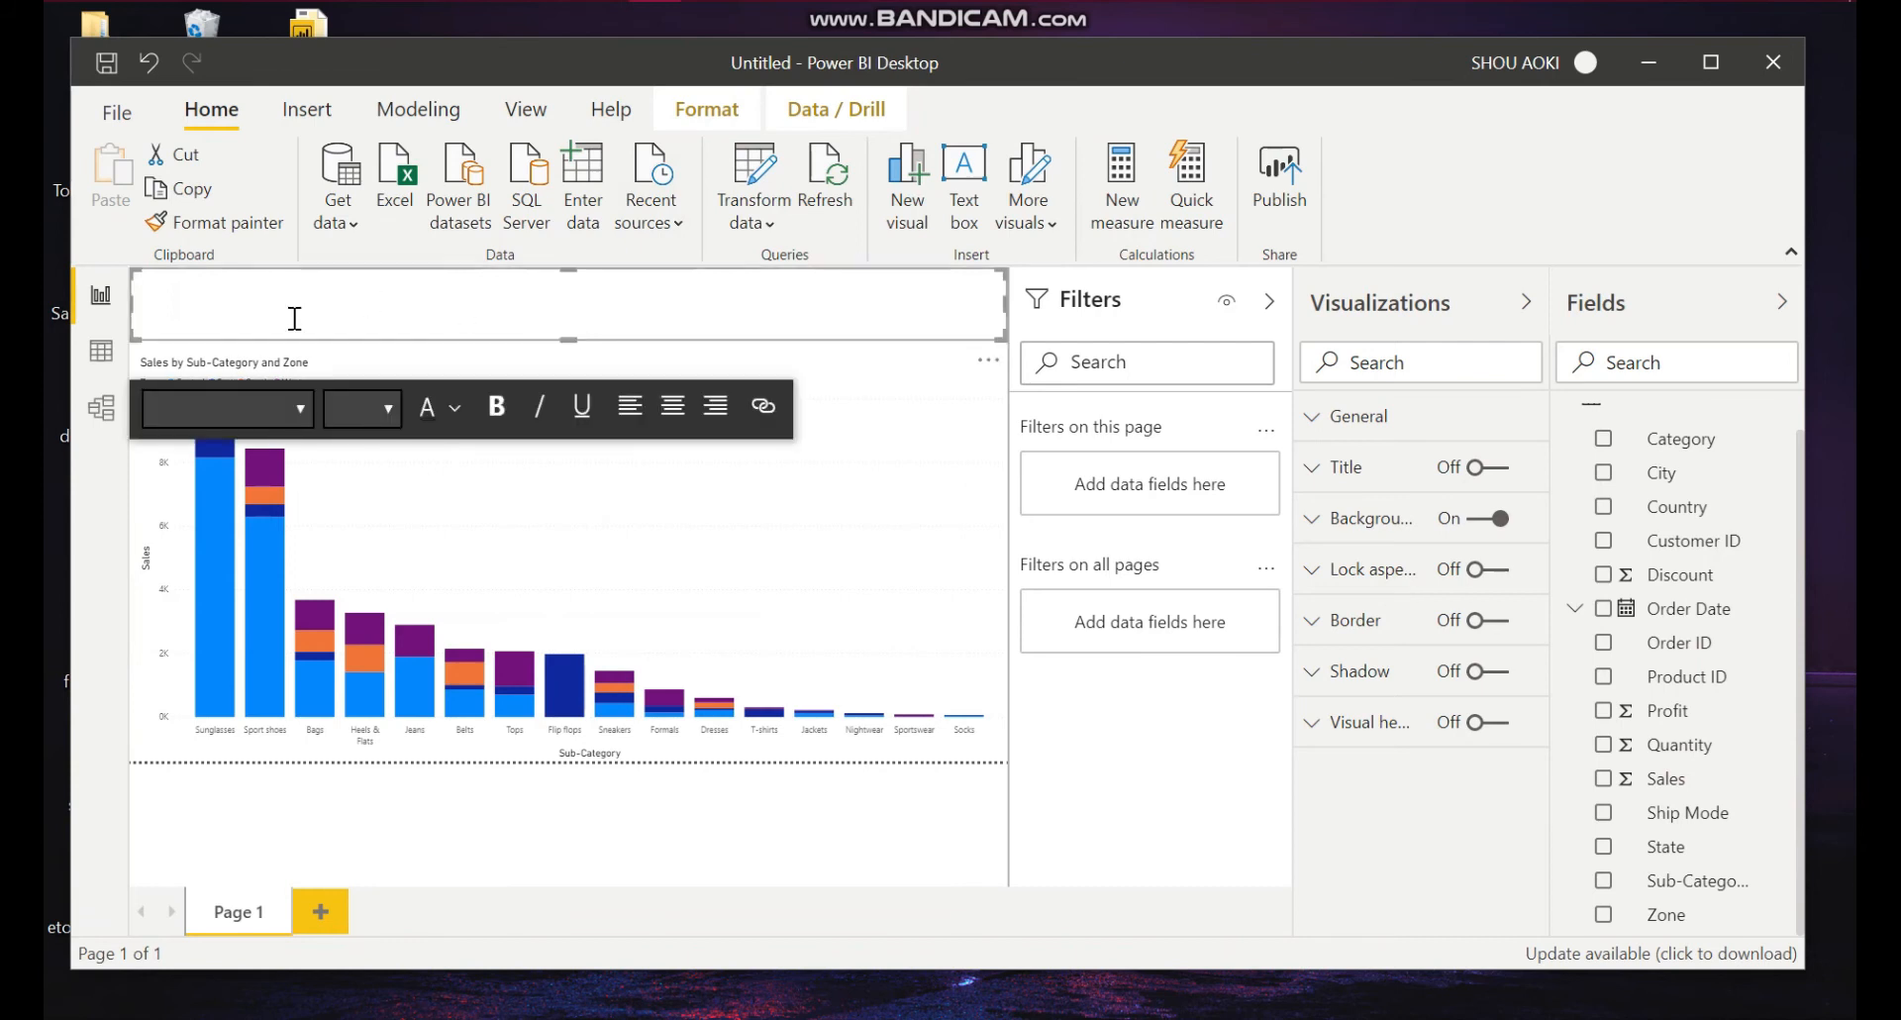
# Step: Set the text box font size to 36 and turn on bold
pyautogui.click(237, 311)
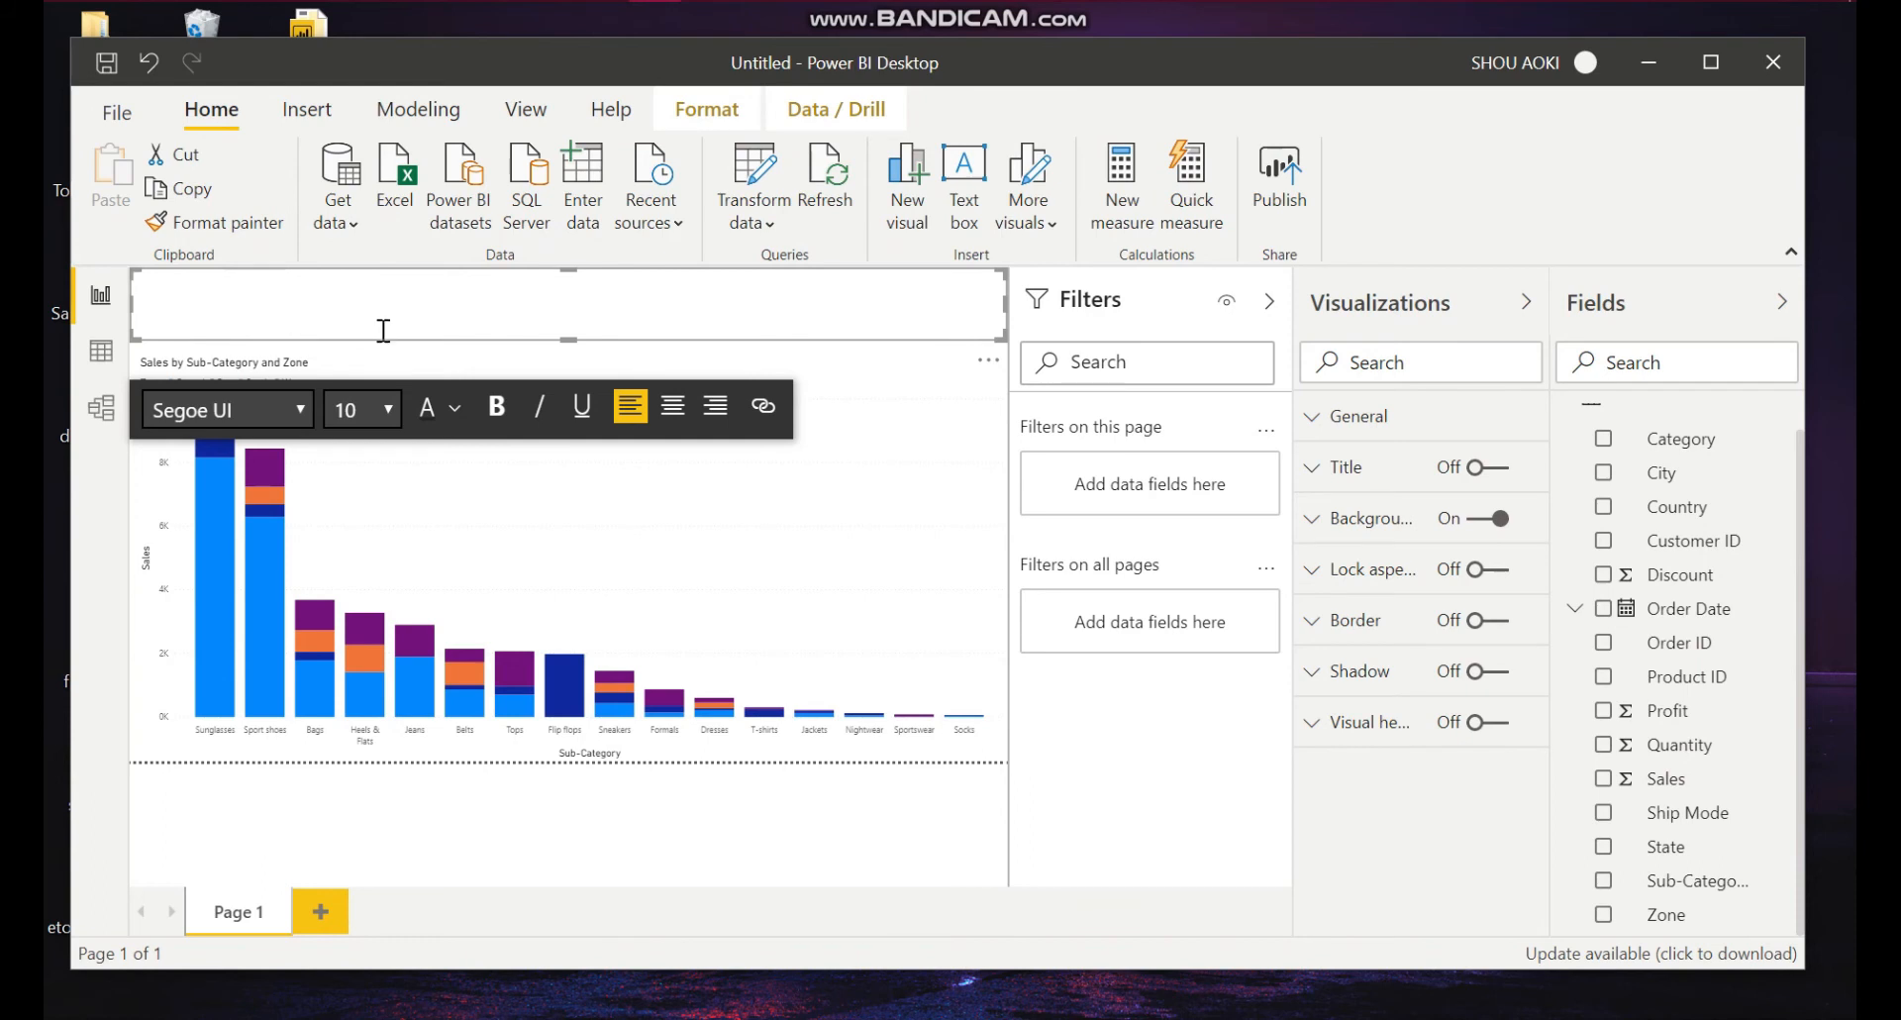
pyautogui.click(387, 409)
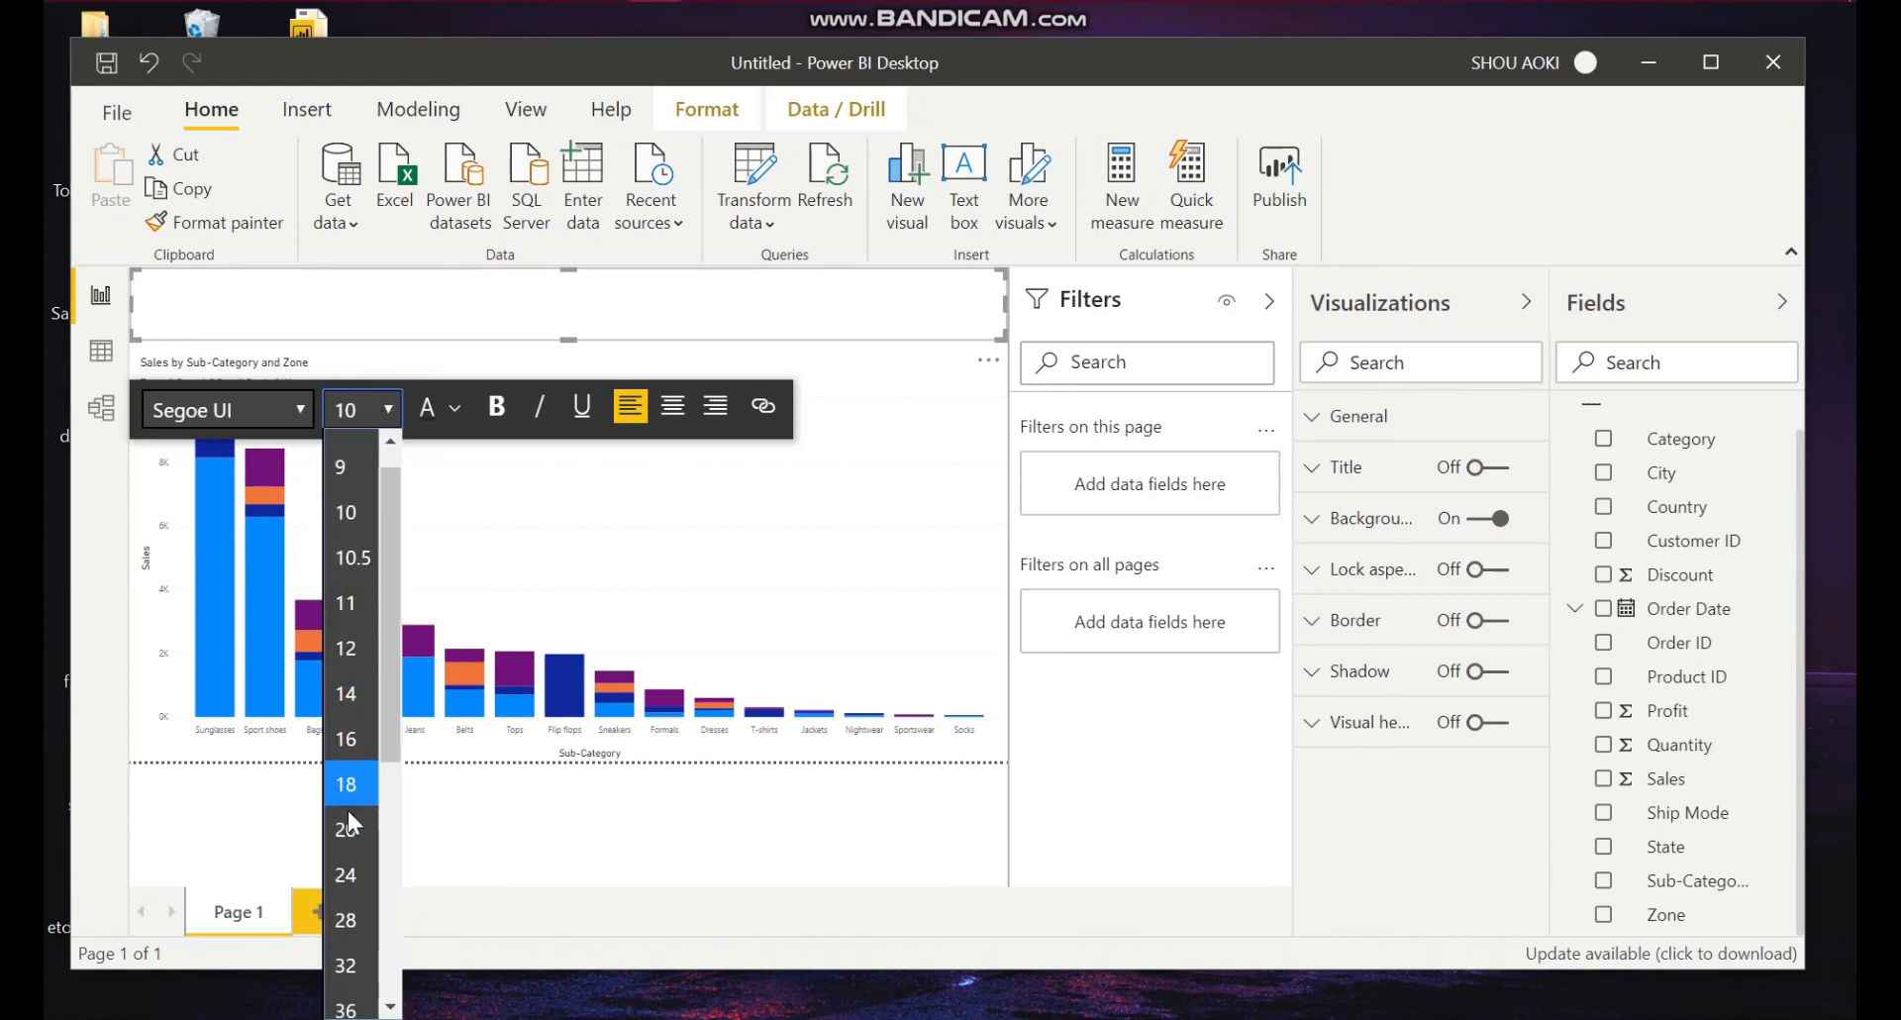
pyautogui.scroll(-3, 348, 810)
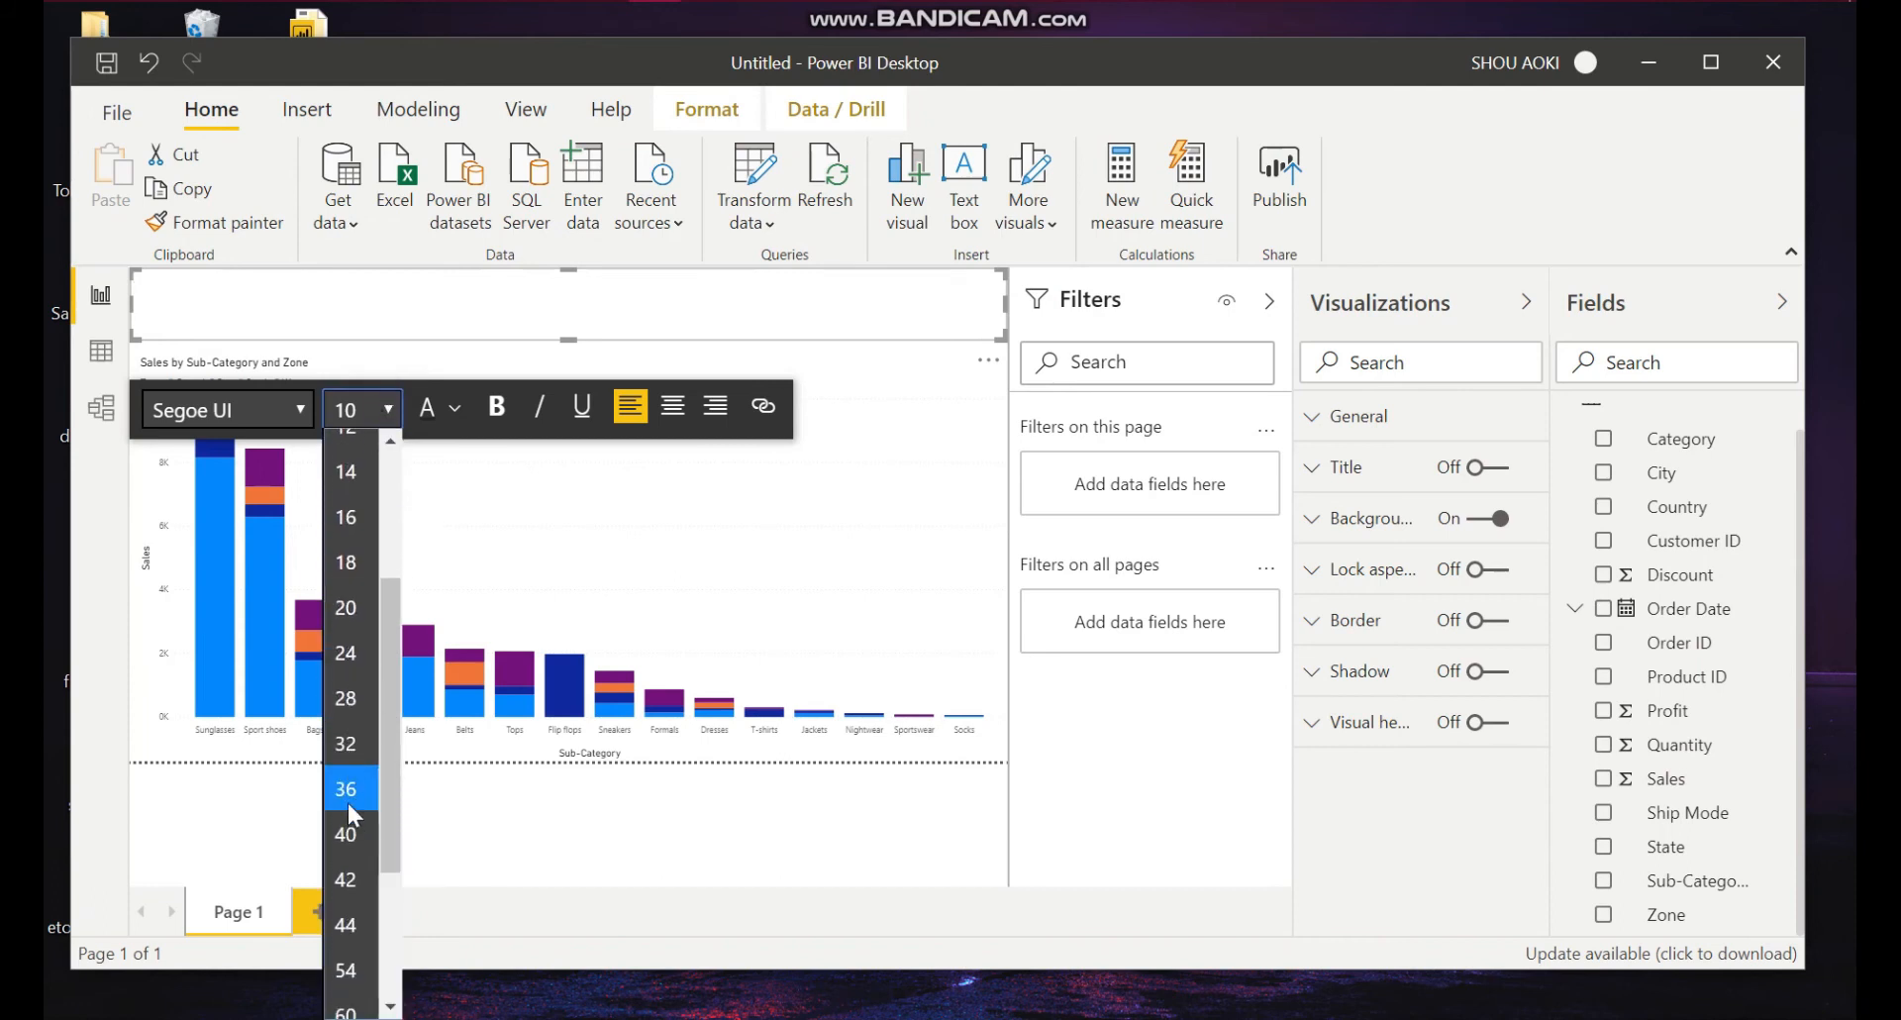
pyautogui.click(349, 805)
pyautogui.click(493, 420)
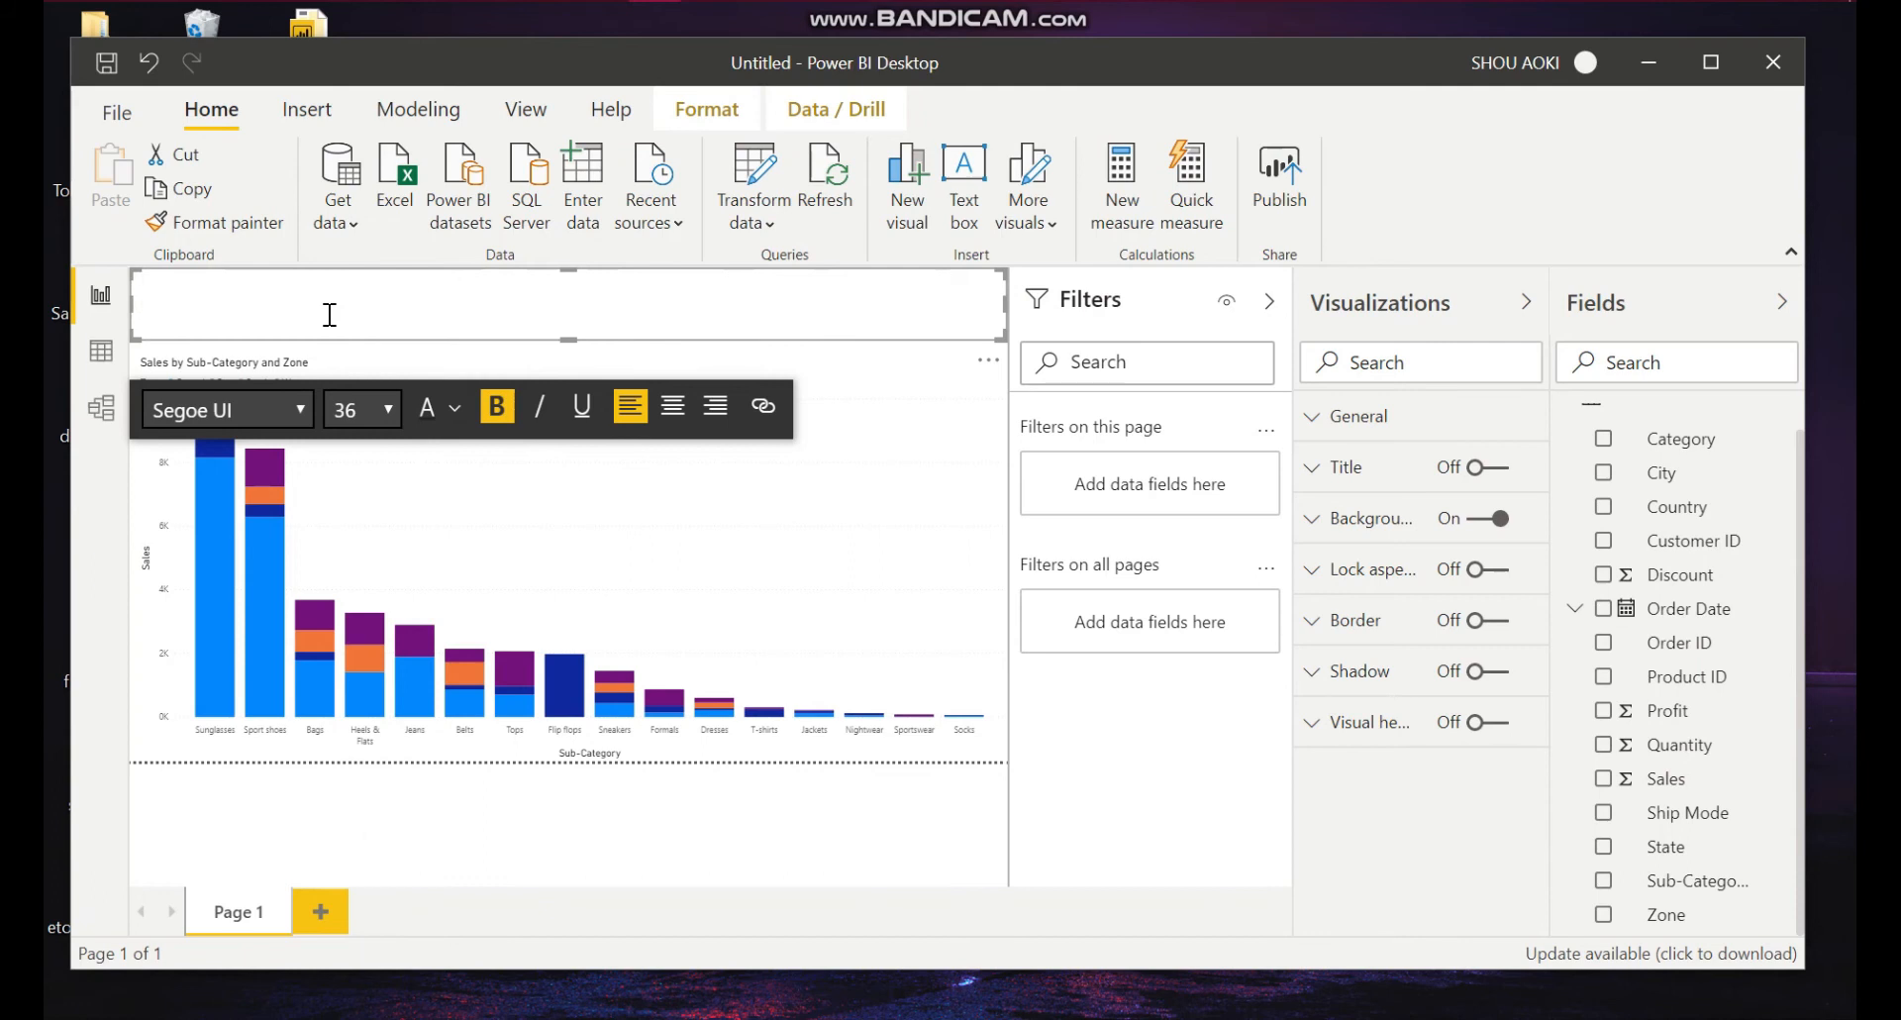
# Step: Type the heading "Top Sales of Subcategory Products of H&M throughout the zones of USA" into the text box
pyautogui.write('To')
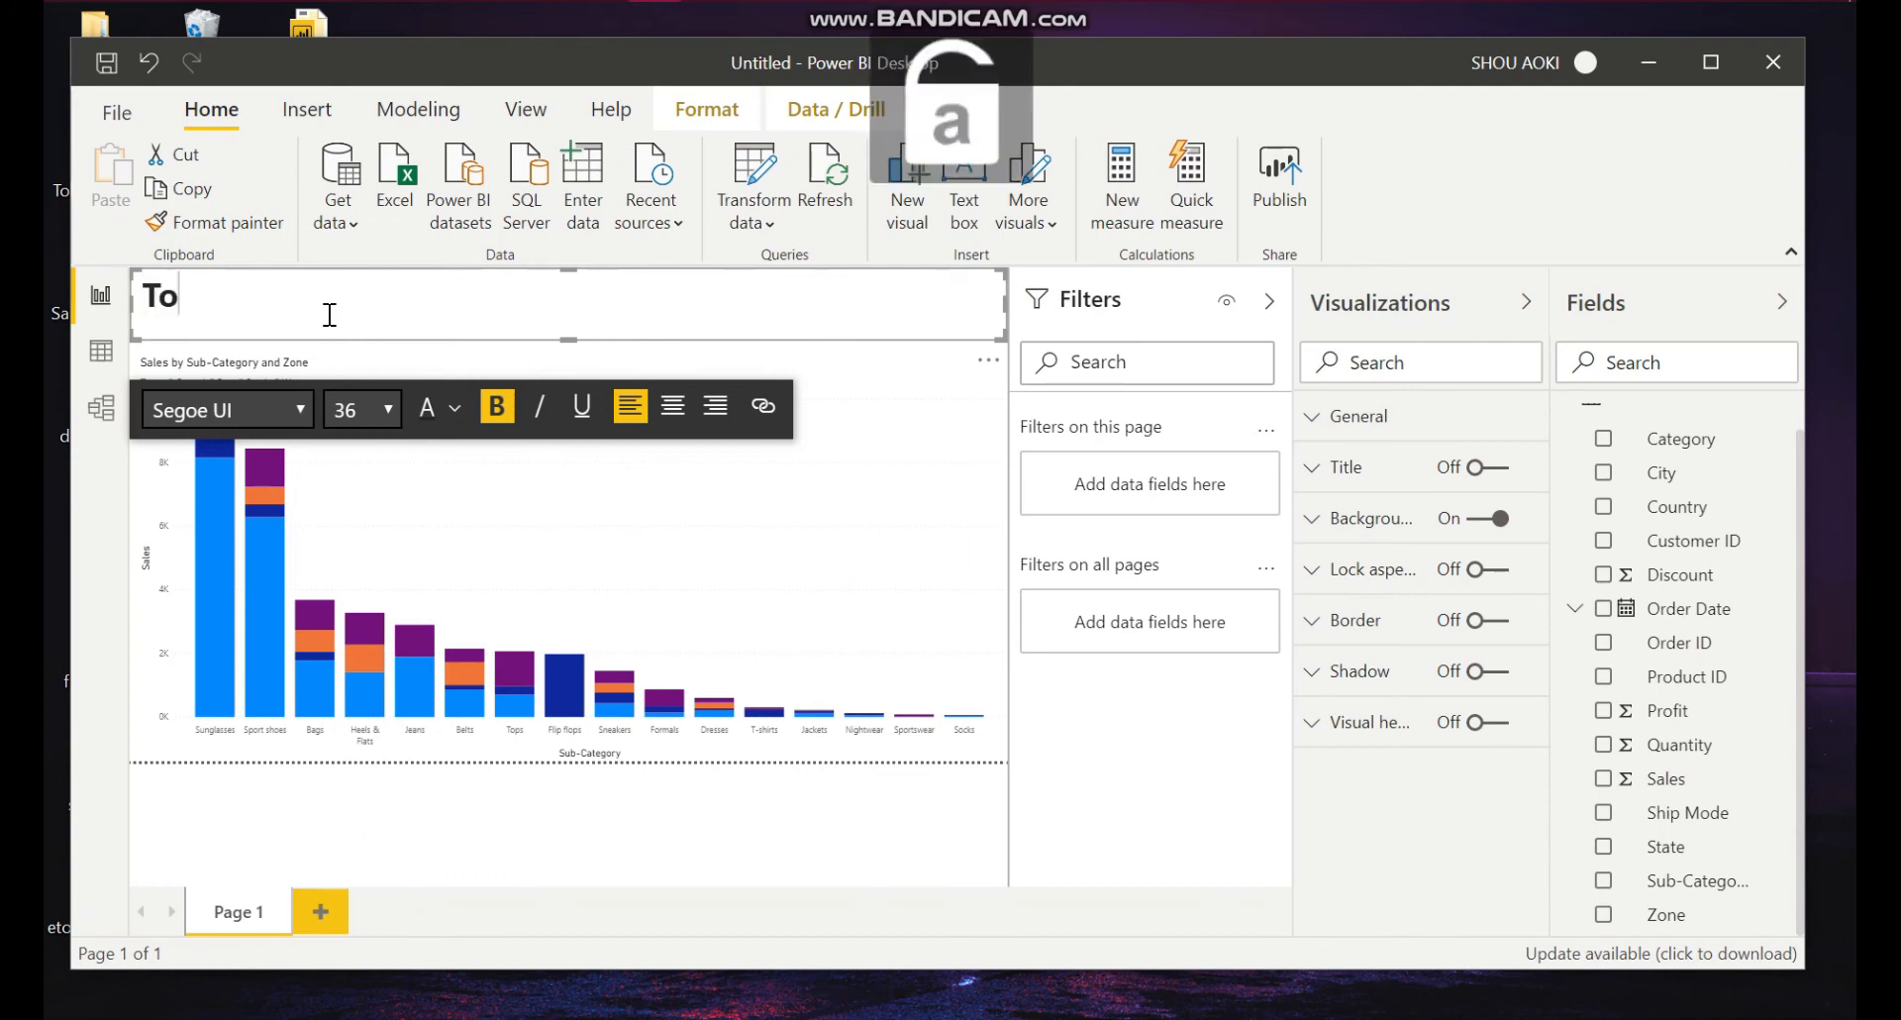
pyautogui.write('p Sales of')
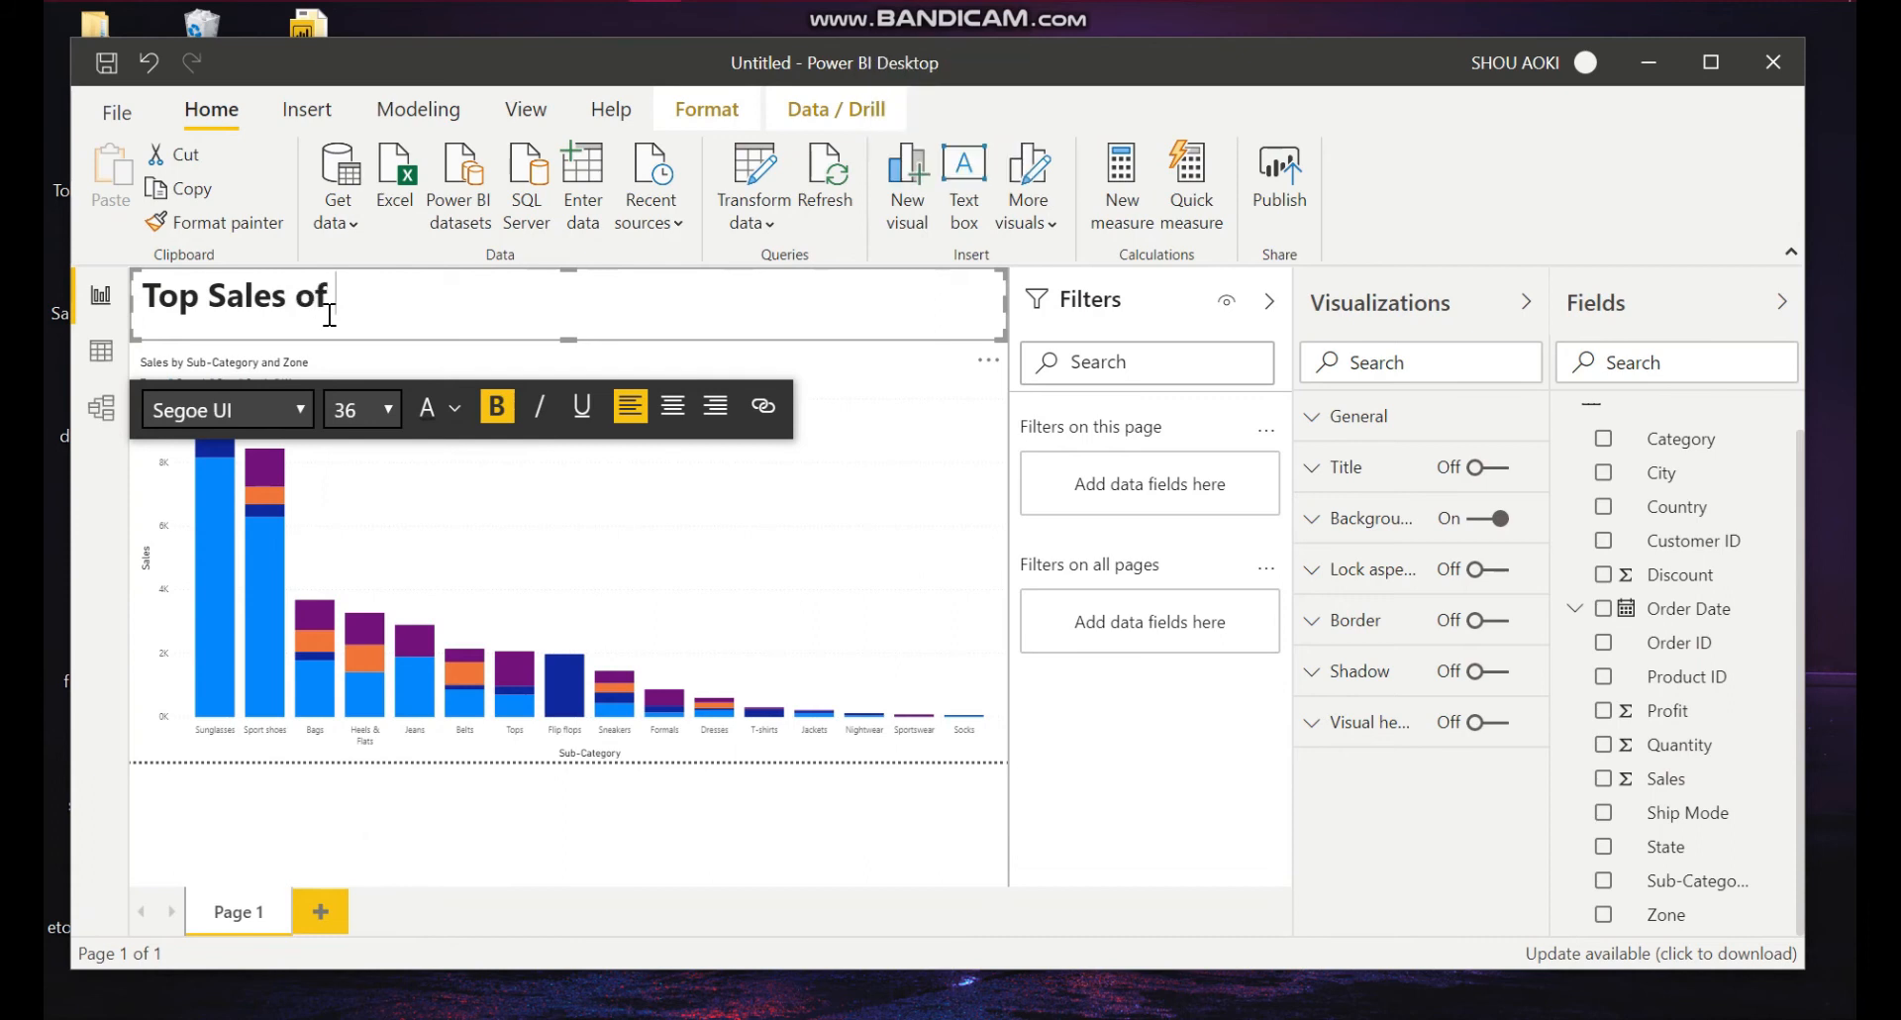
pyautogui.write(' Subcatego')
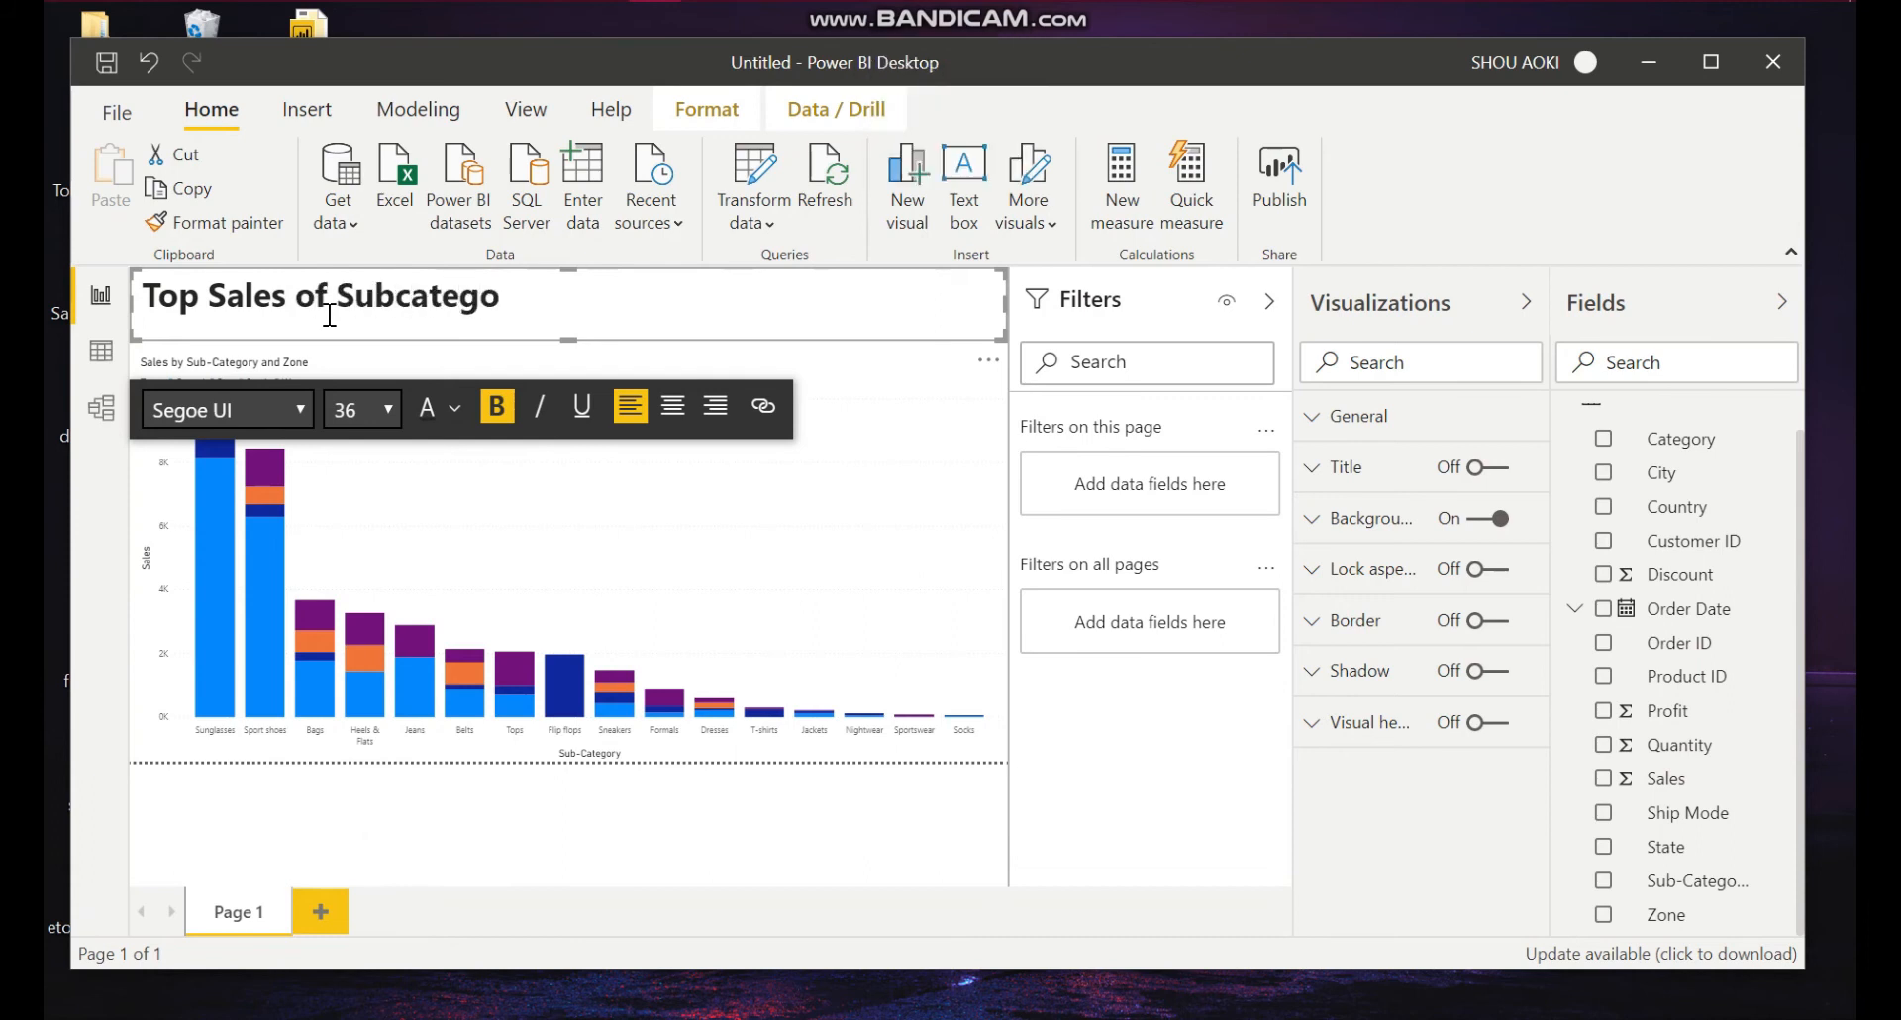
pyautogui.write('ry')
pyautogui.press('capslock')
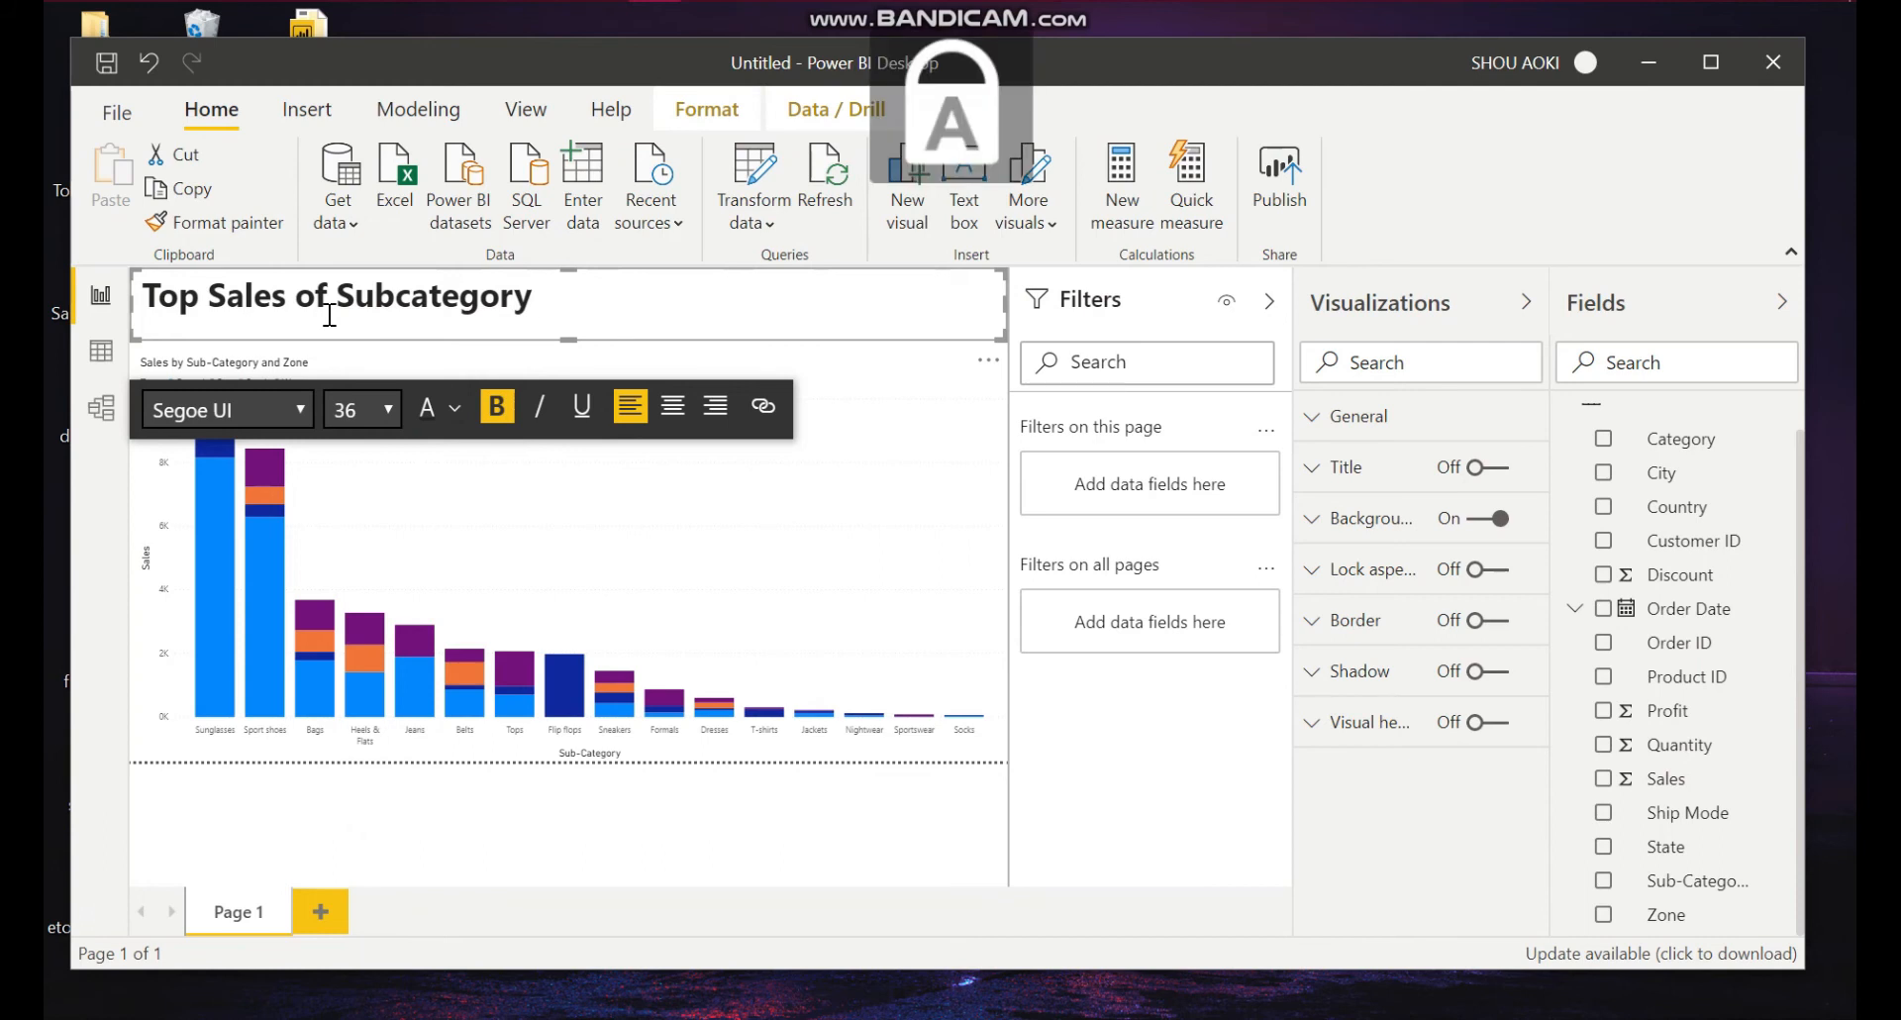
pyautogui.write('P')
pyautogui.press('capslock')
pyautogui.write('roducts of')
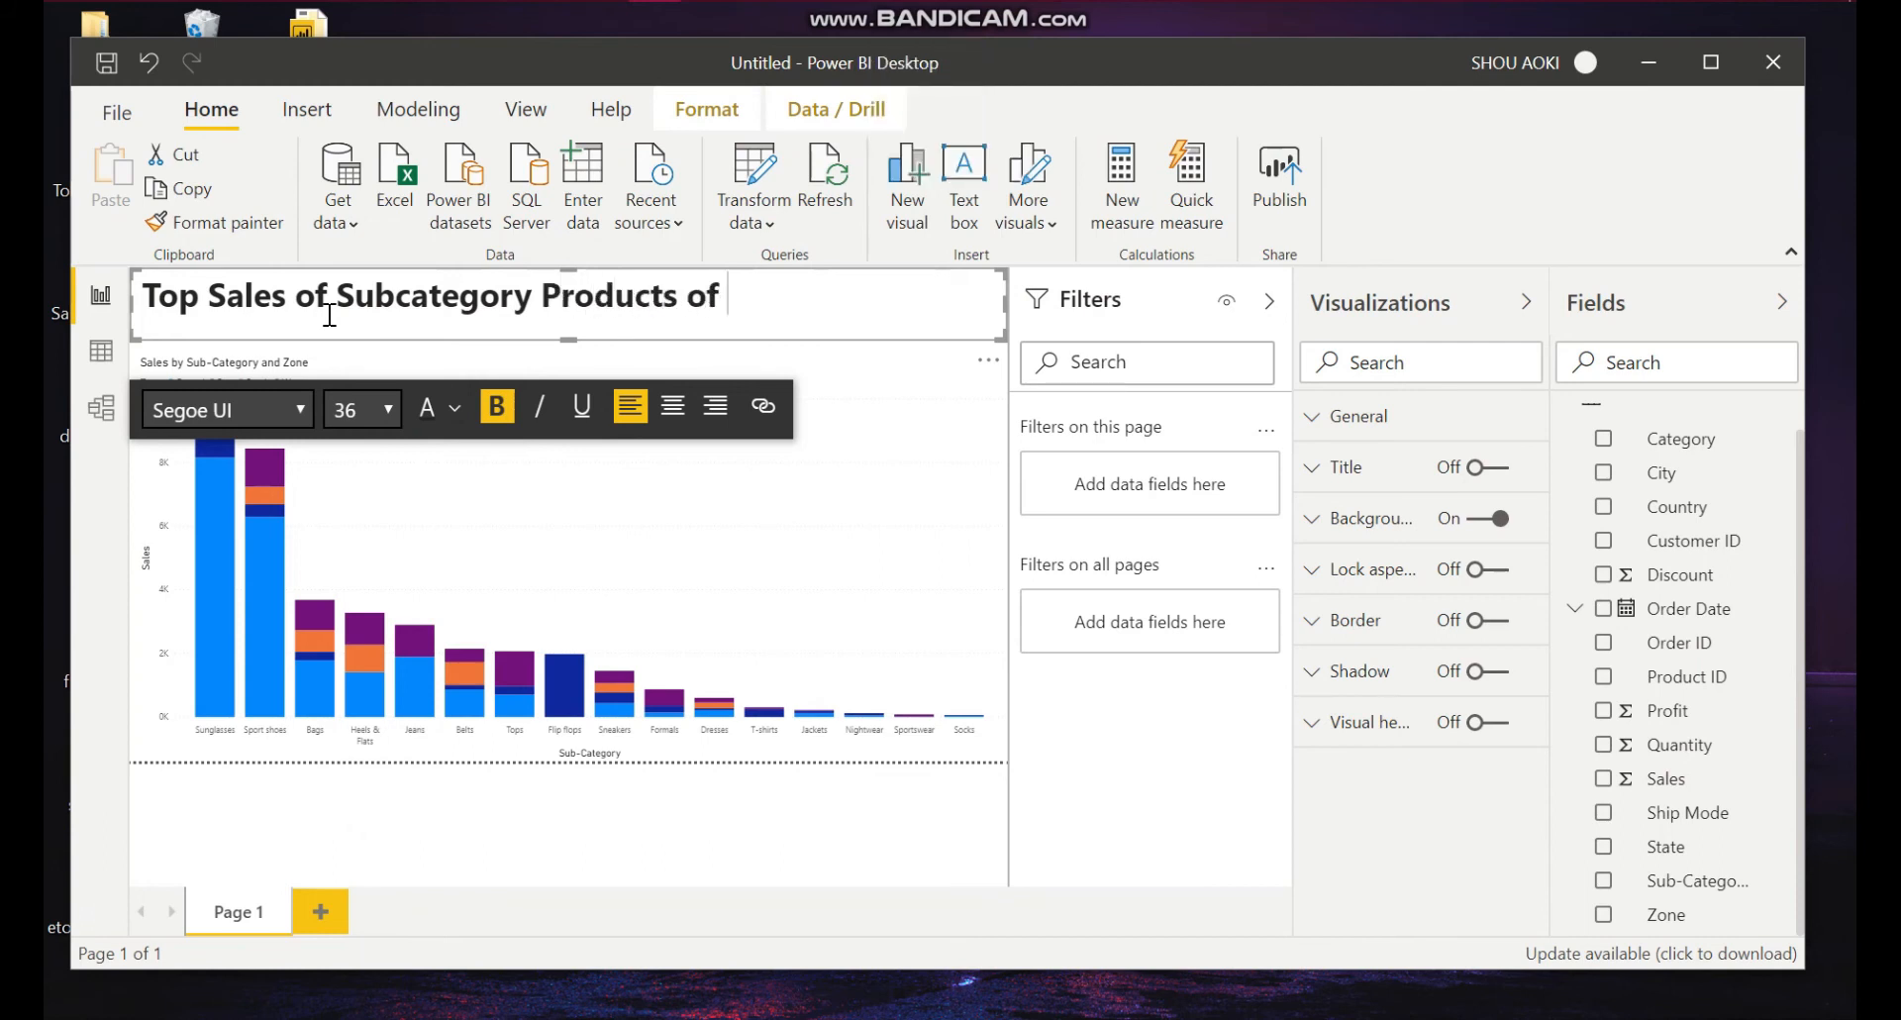
pyautogui.press('capslock')
pyautogui.write('H')
pyautogui.press('capslock')
pyautogui.write('n')
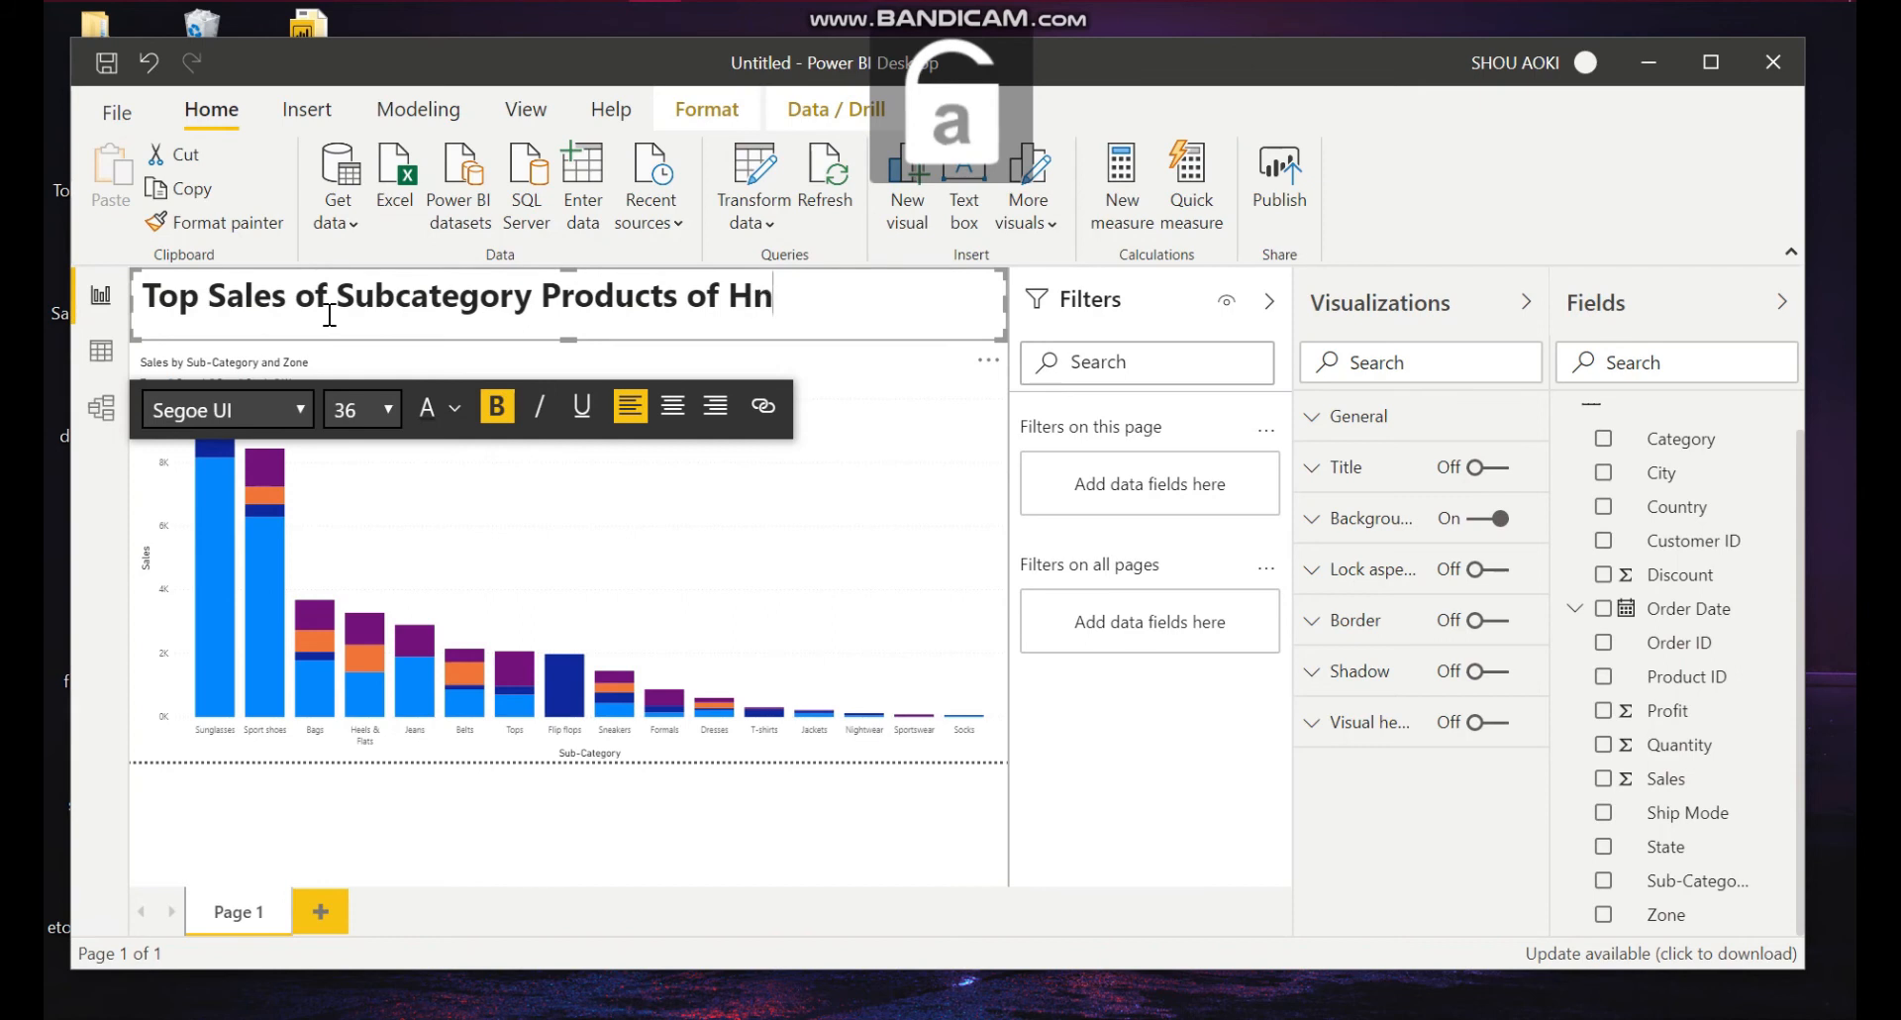
pyautogui.press('BackSpace')
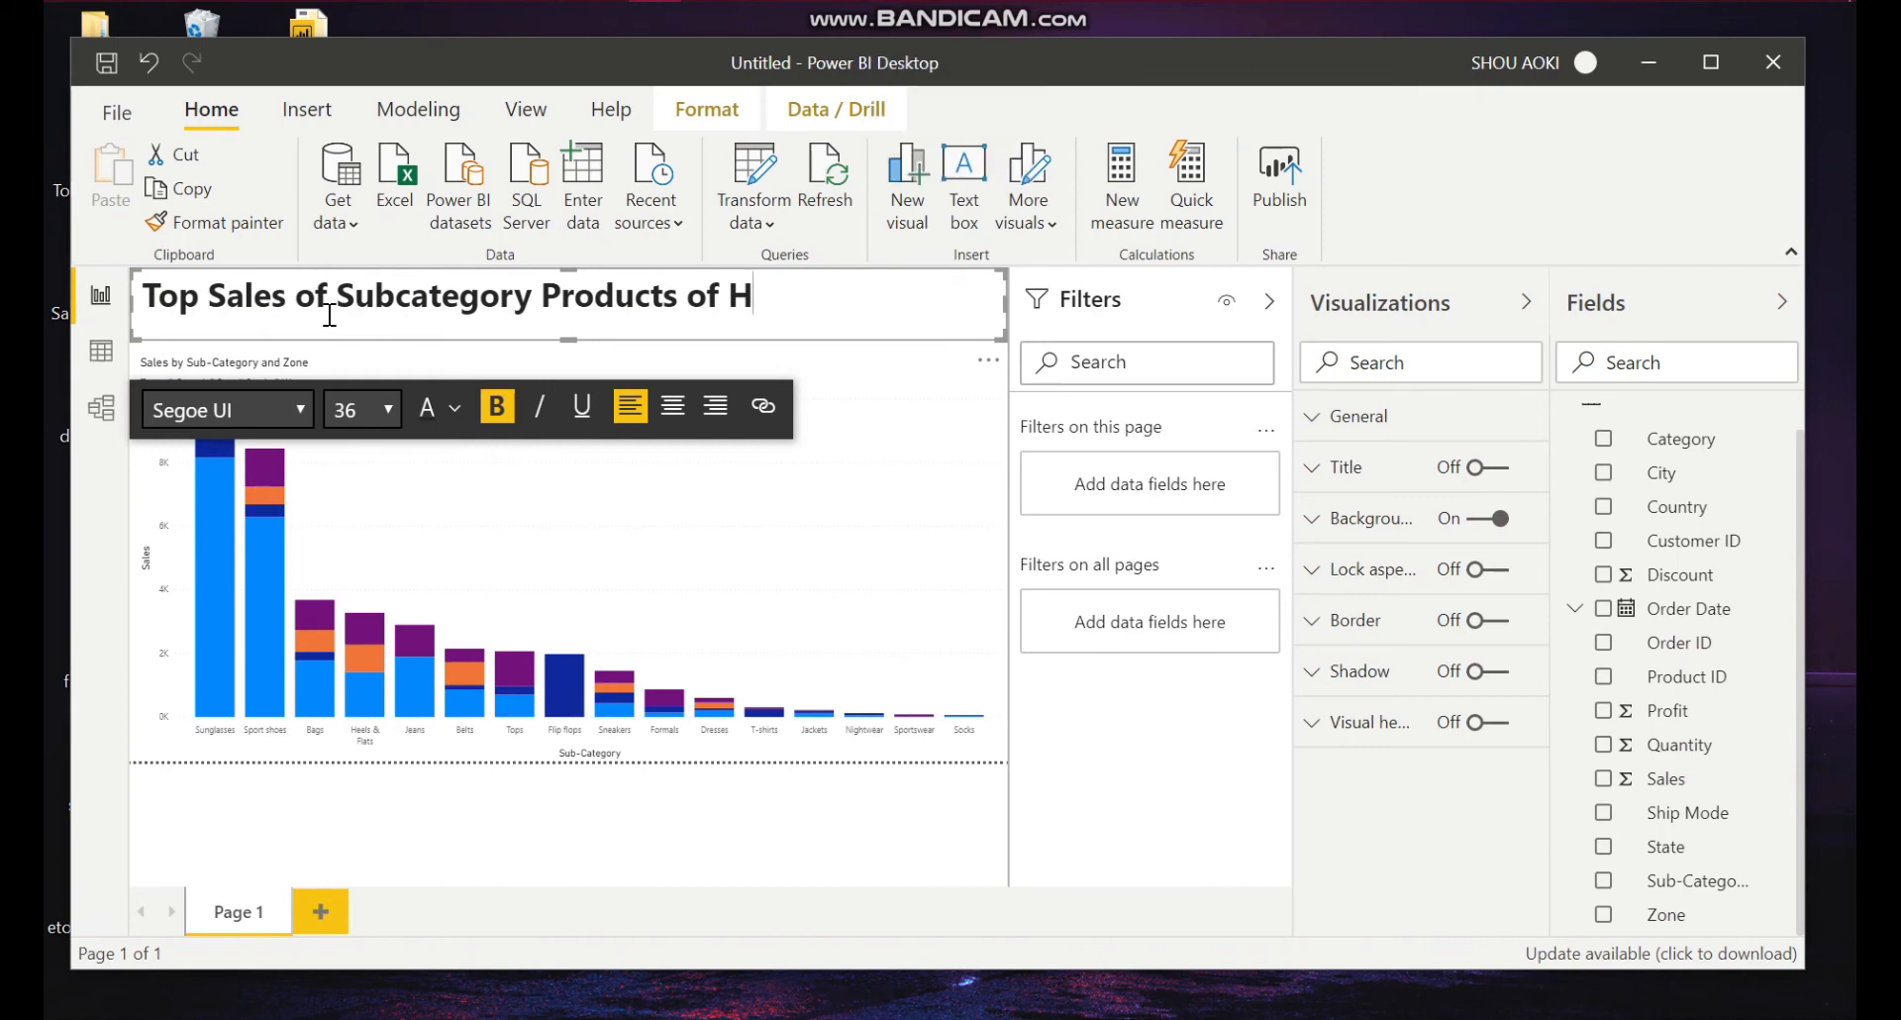
pyautogui.write('&')
pyautogui.press('capslock')
pyautogui.write('M')
pyautogui.press('capslock')
pyautogui.press('capslock')
pyautogui.write('T')
pyautogui.press('BackSpace')
pyautogui.press('capslock')
pyautogui.write('through')
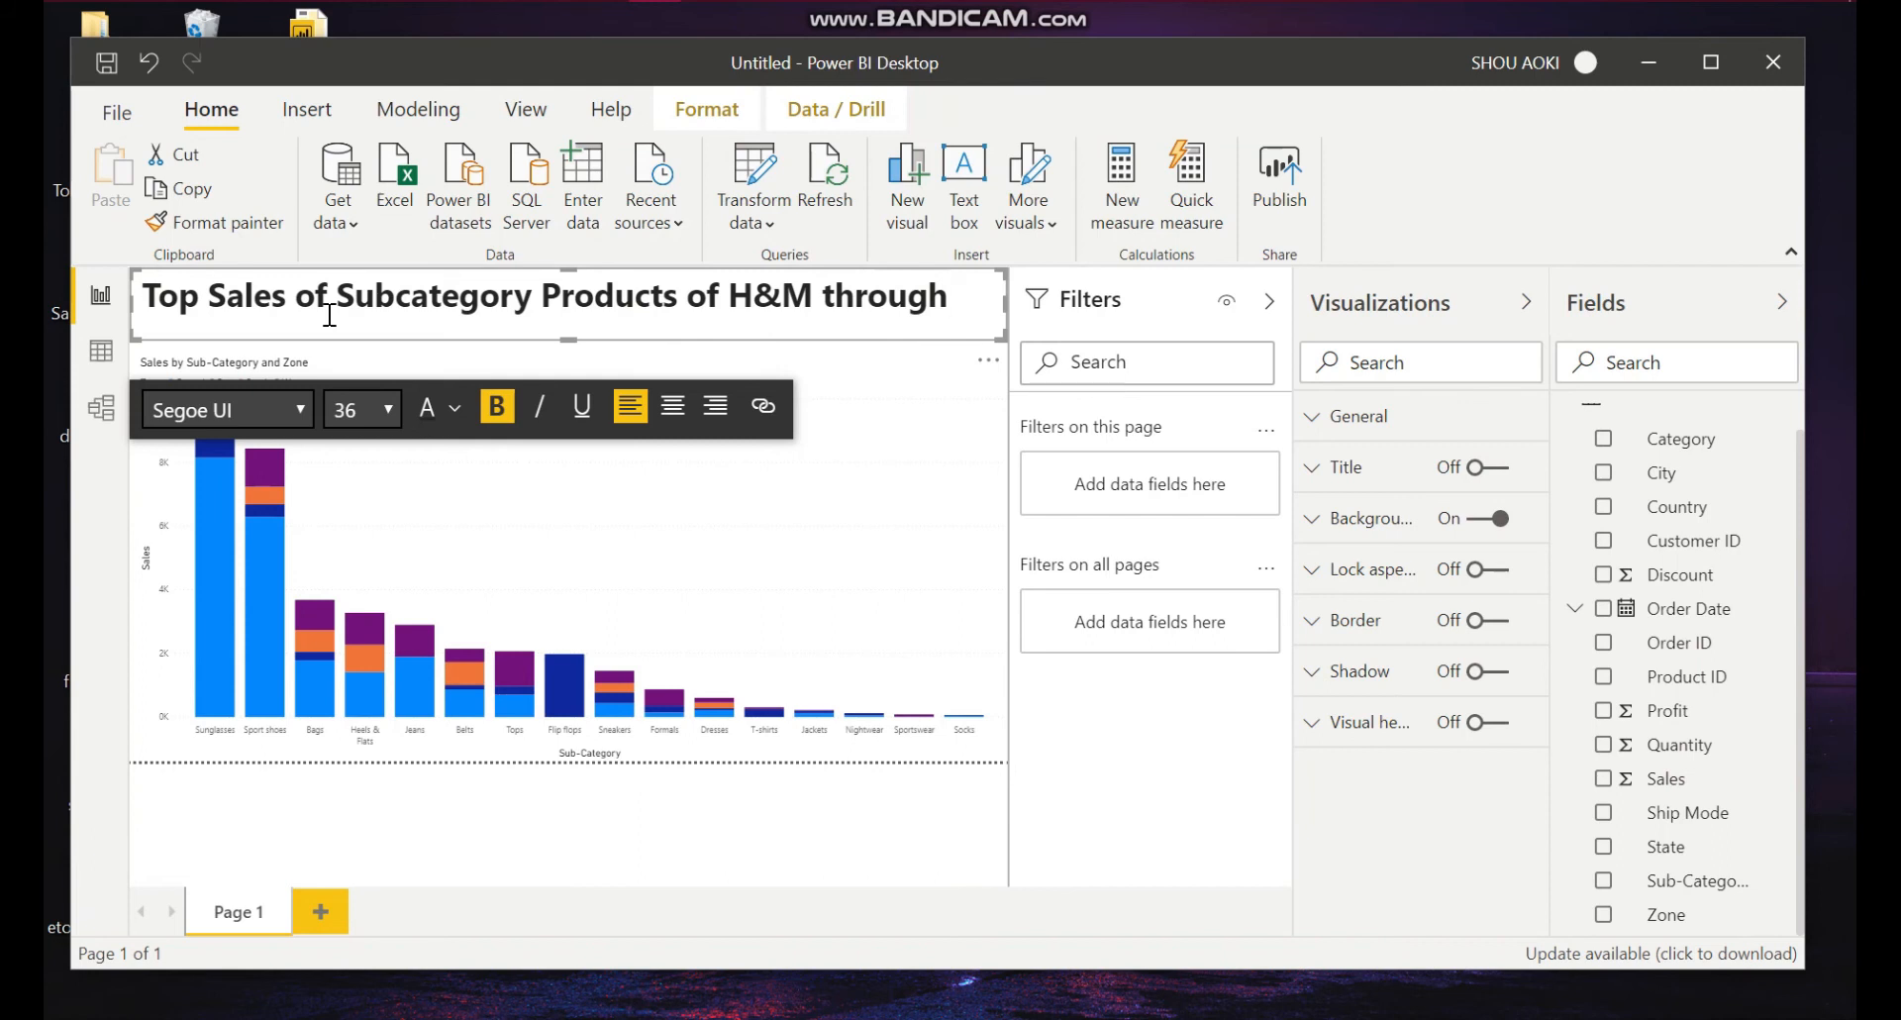
pyautogui.write('out the zones of')
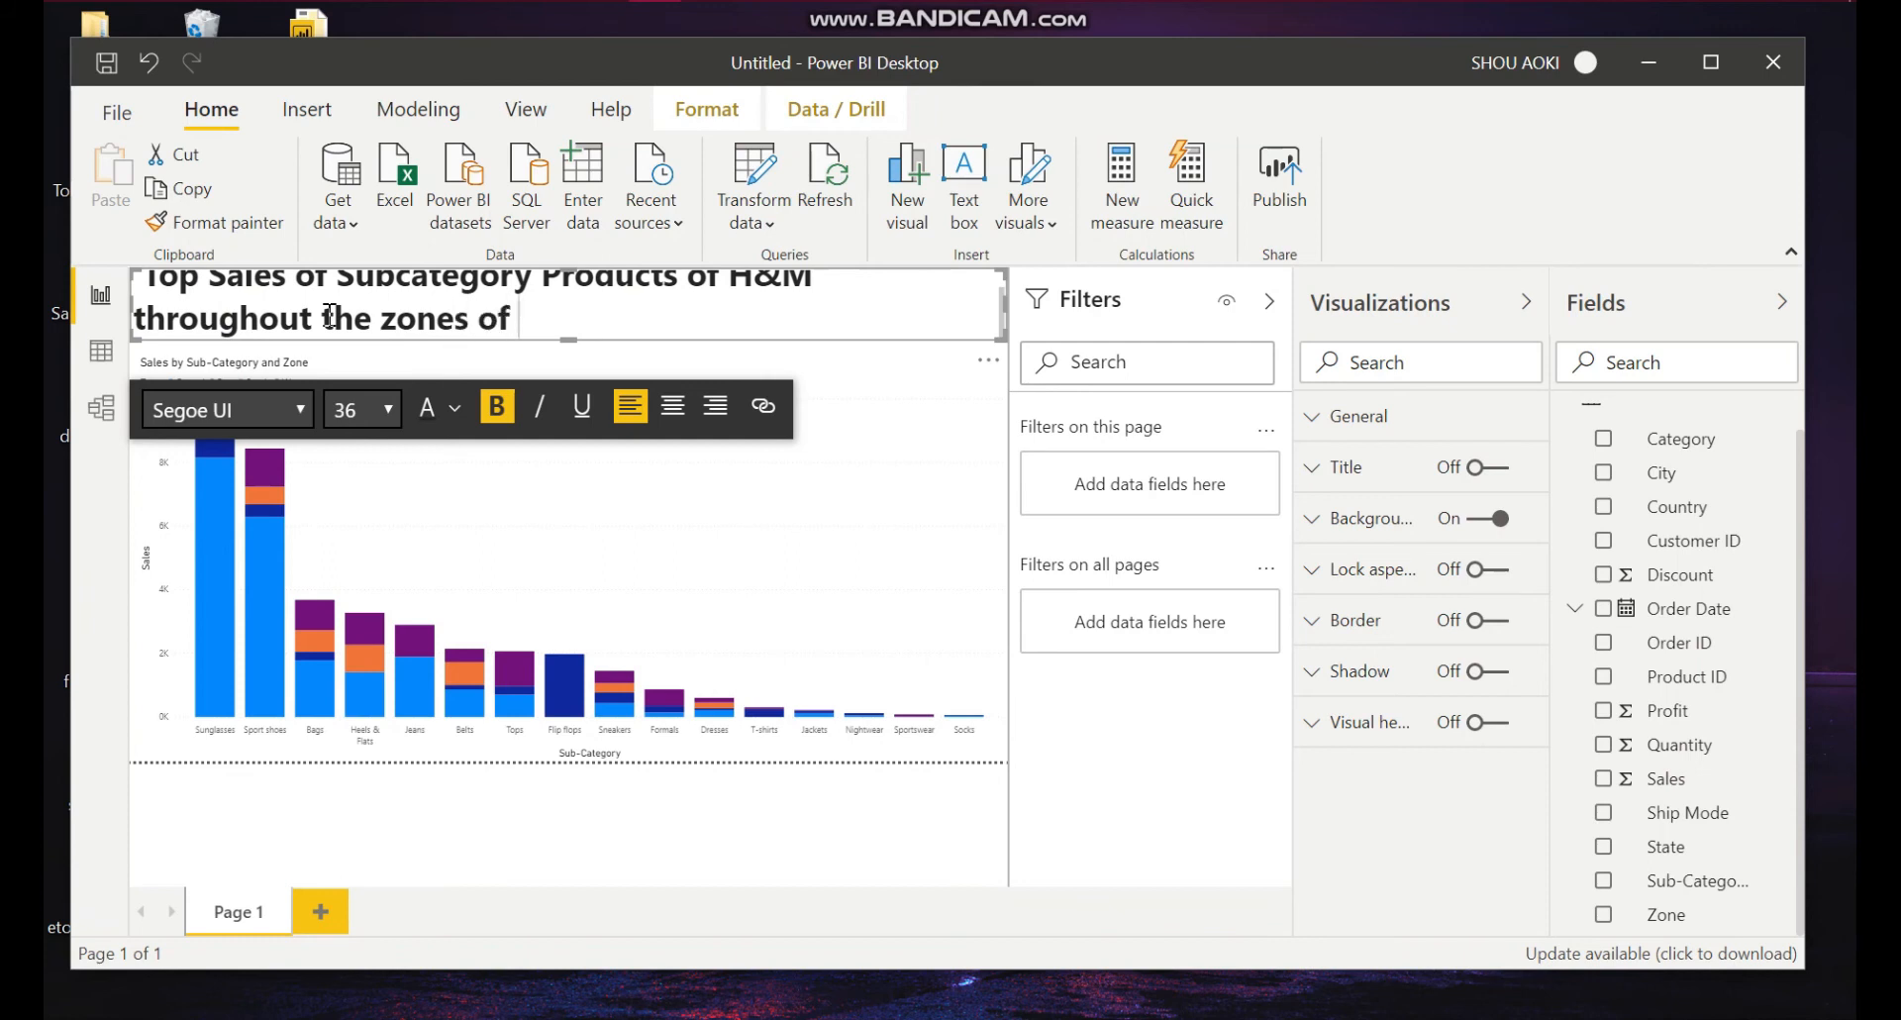
pyautogui.press('capslock')
pyautogui.write('USA')
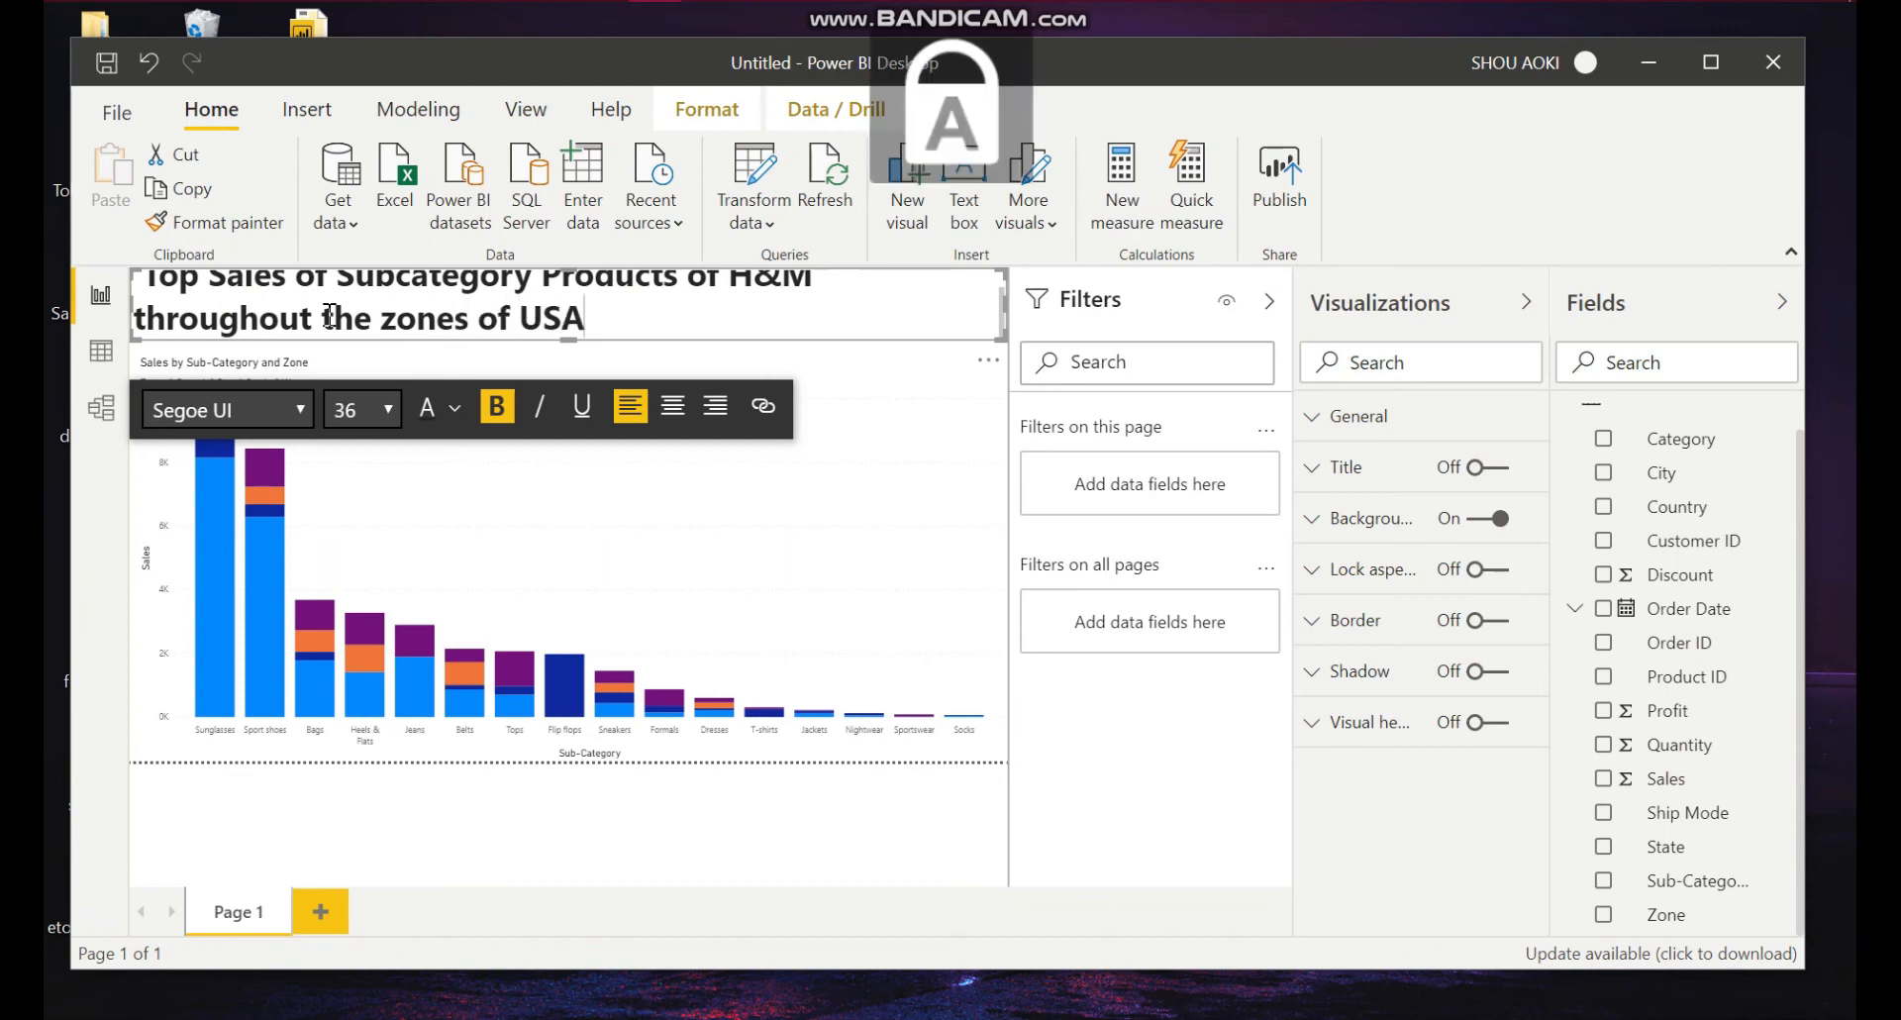
# Step: Select the whole heading text and reduce its font size to 24
pyautogui.scroll(1, 489, 297)
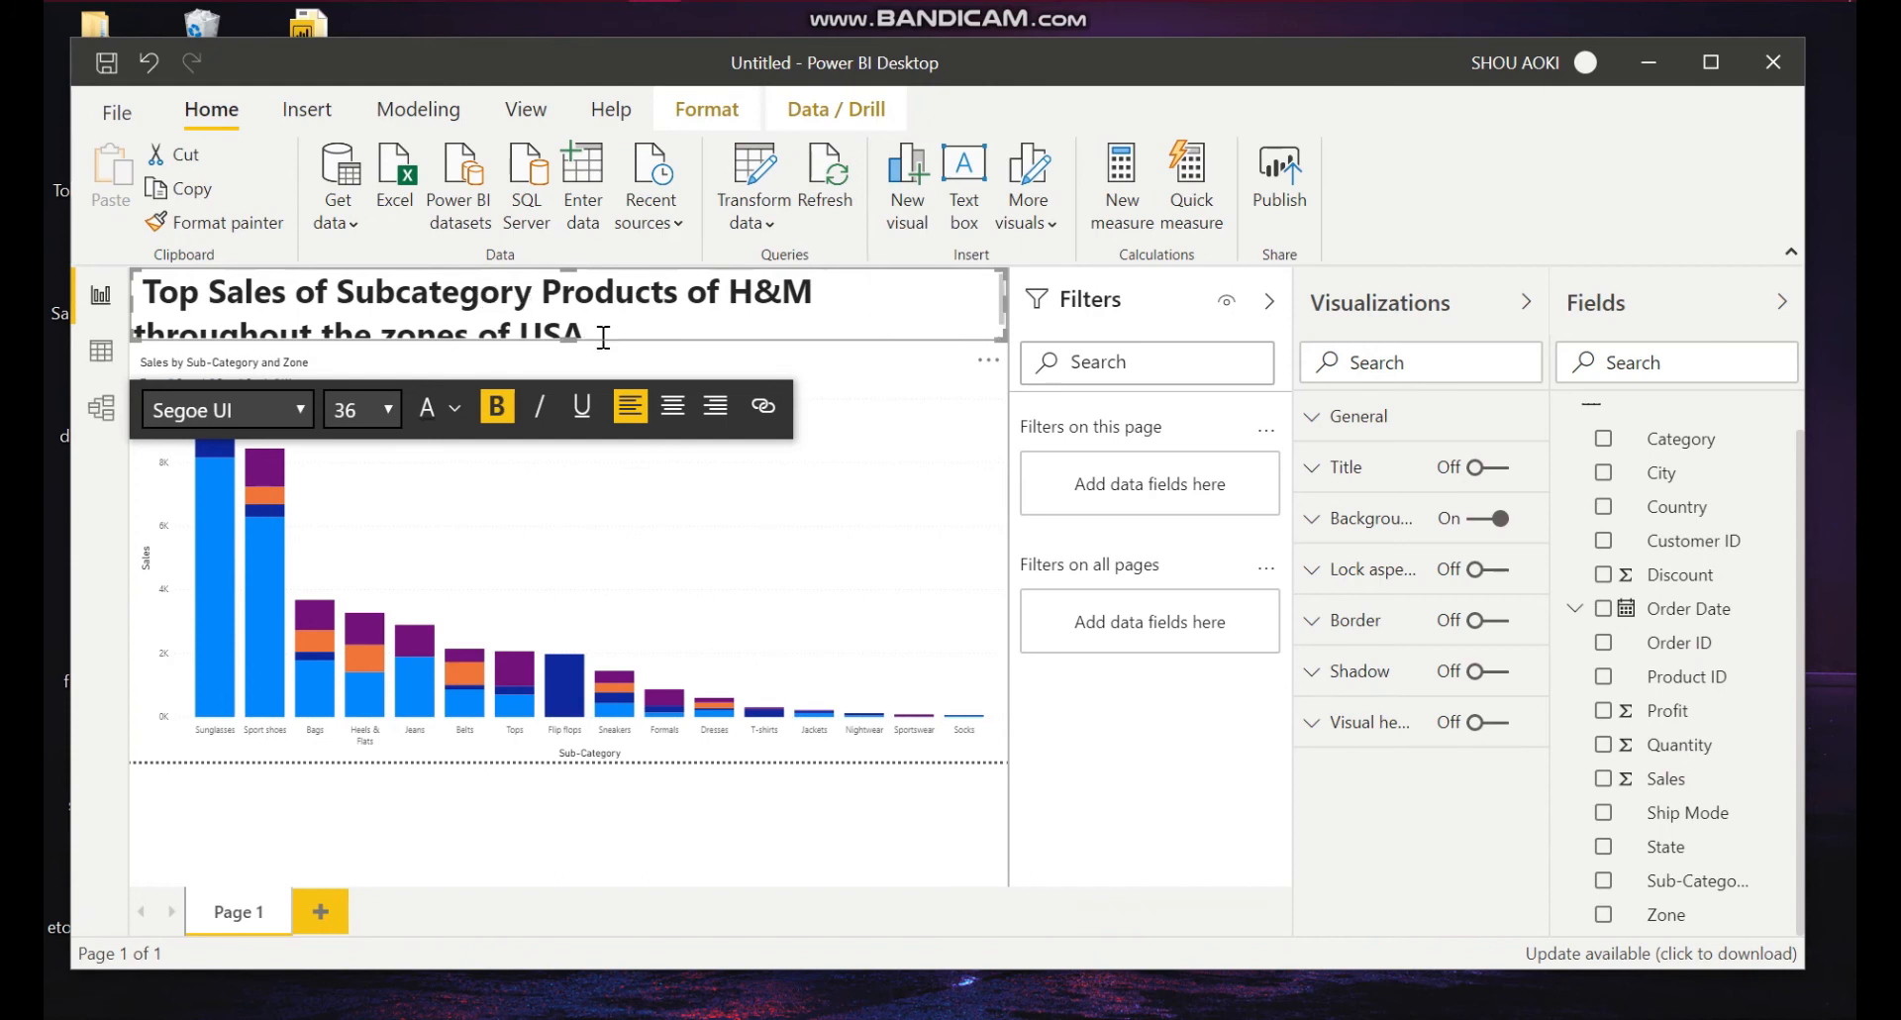
pyautogui.moveTo(645, 327); pyautogui.dragTo(138, 282)
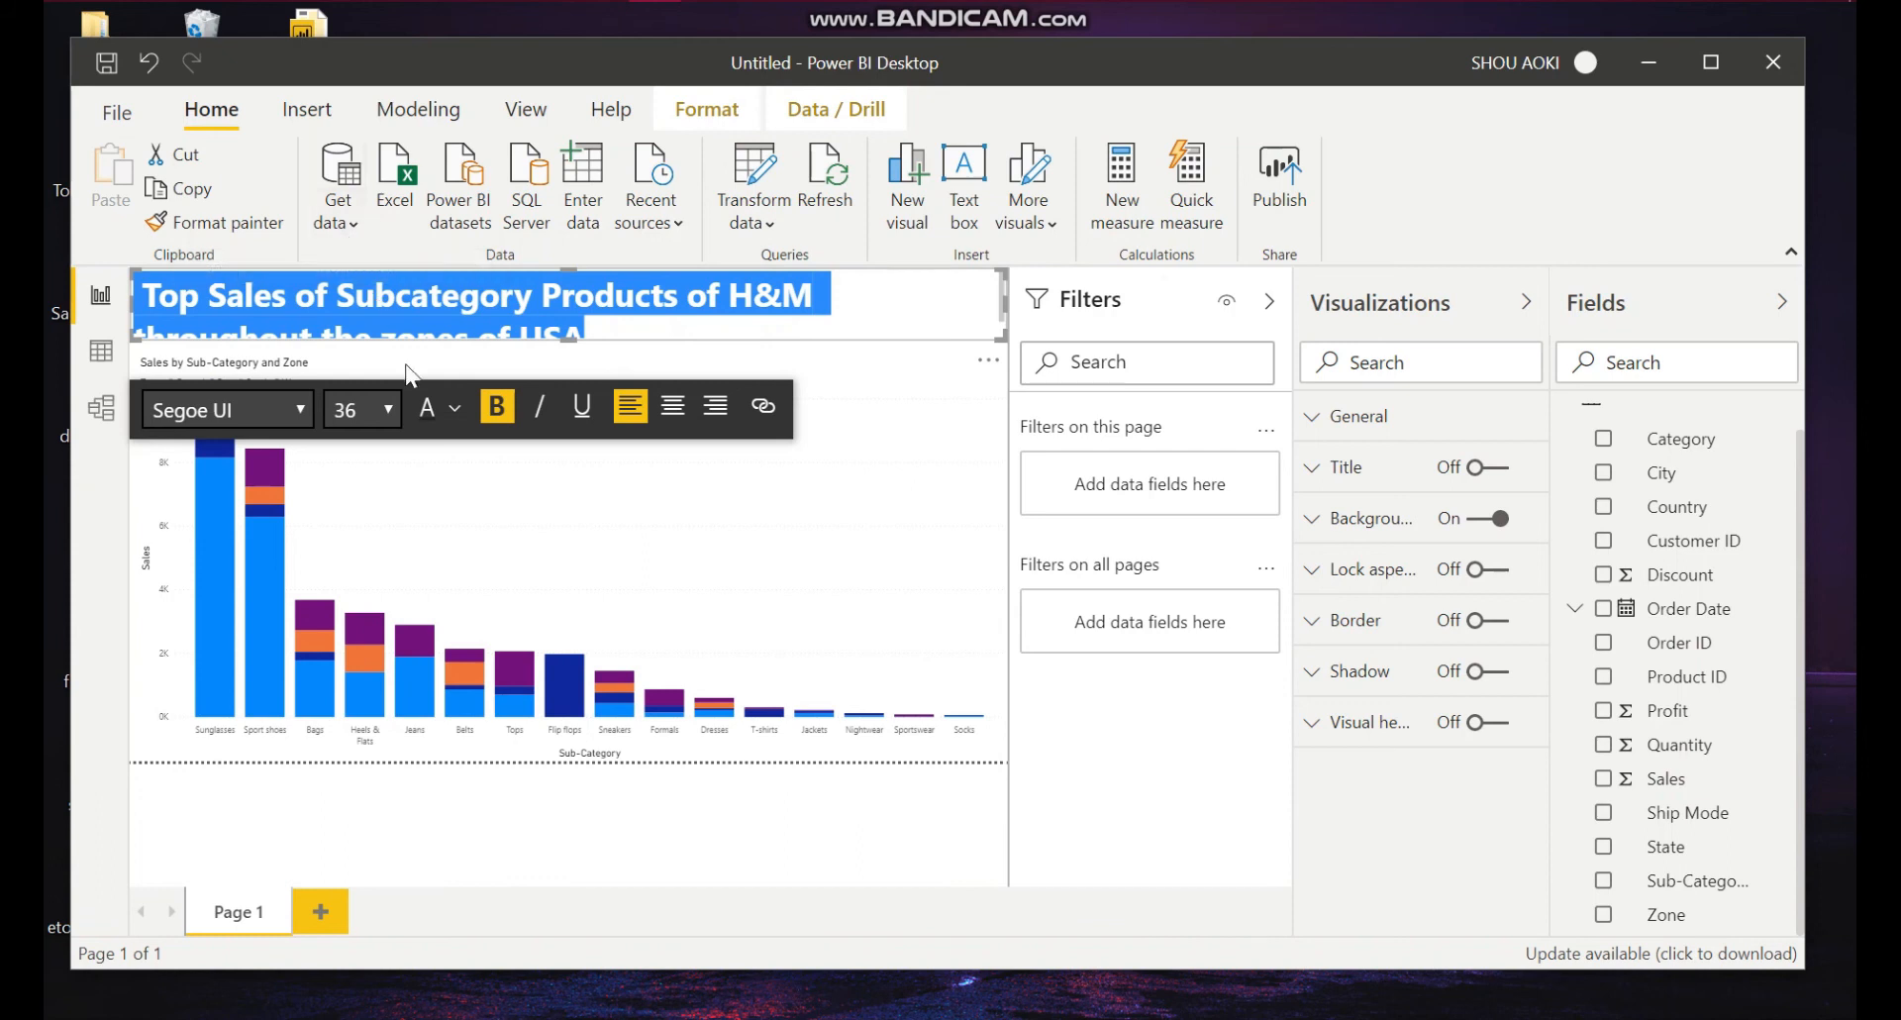
pyautogui.click(388, 408)
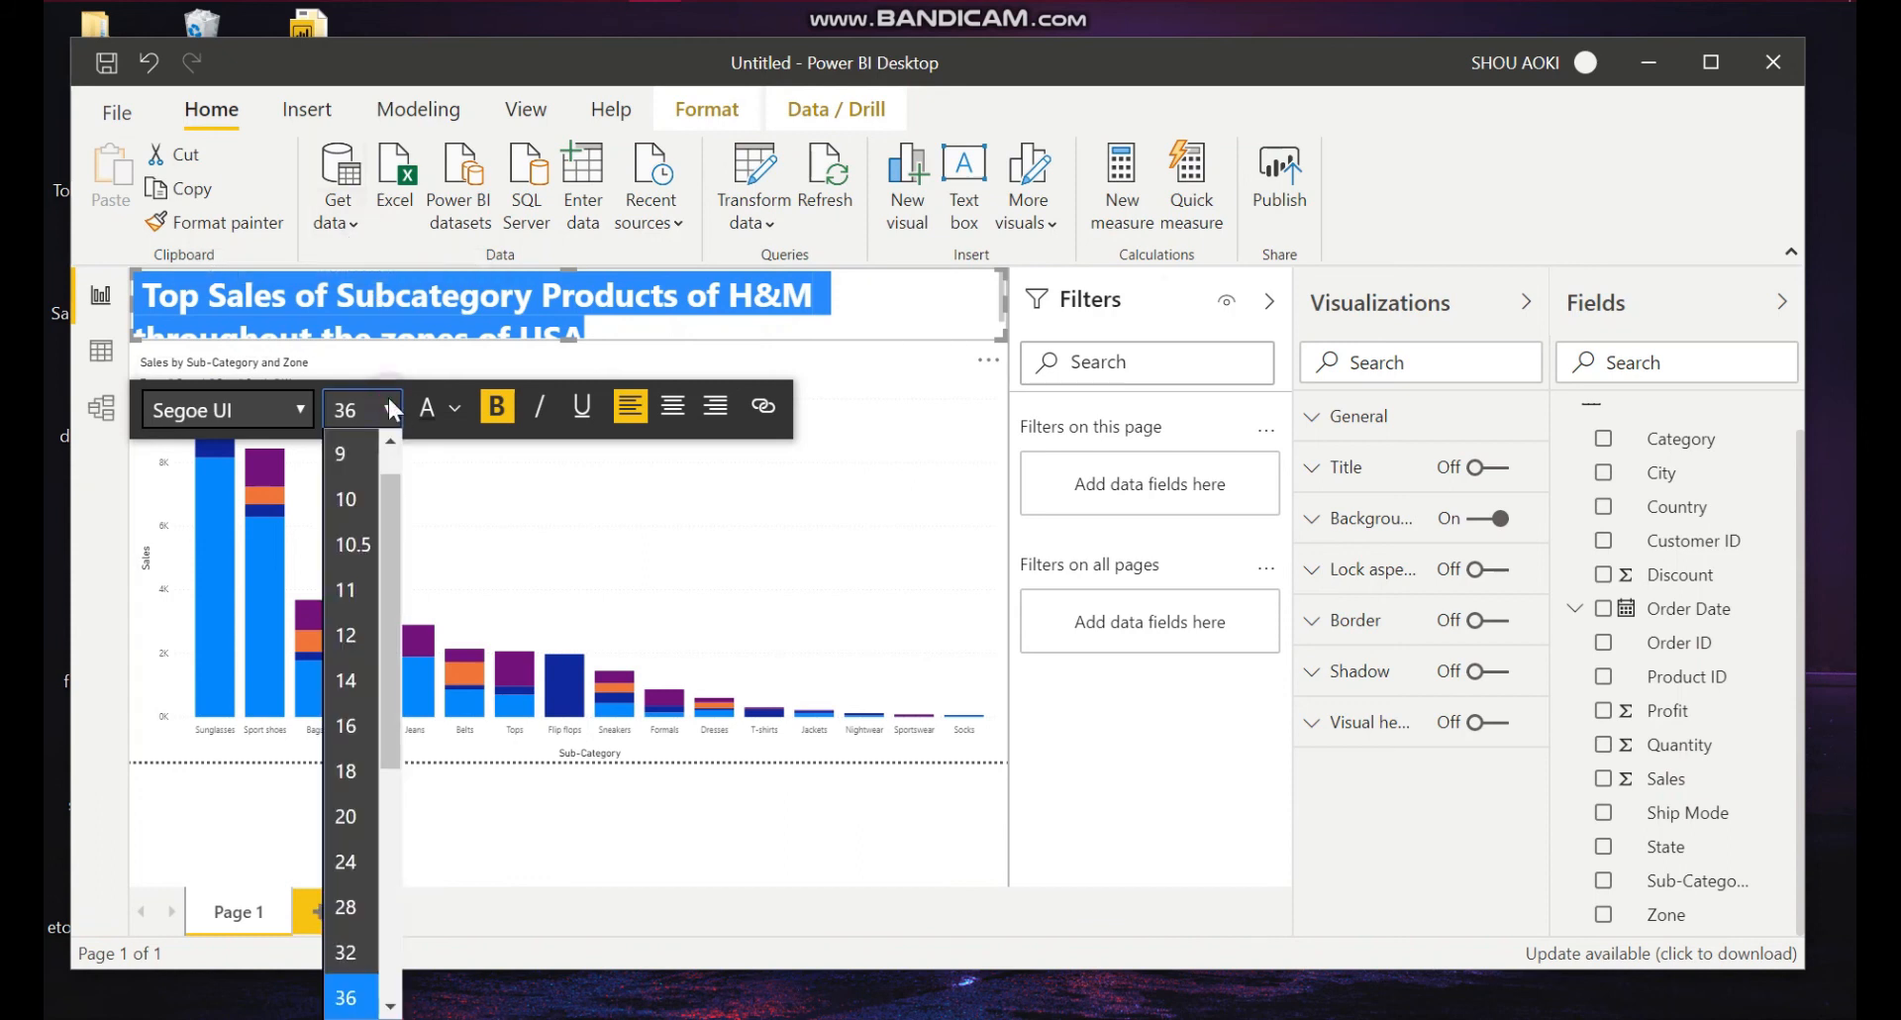
pyautogui.click(345, 889)
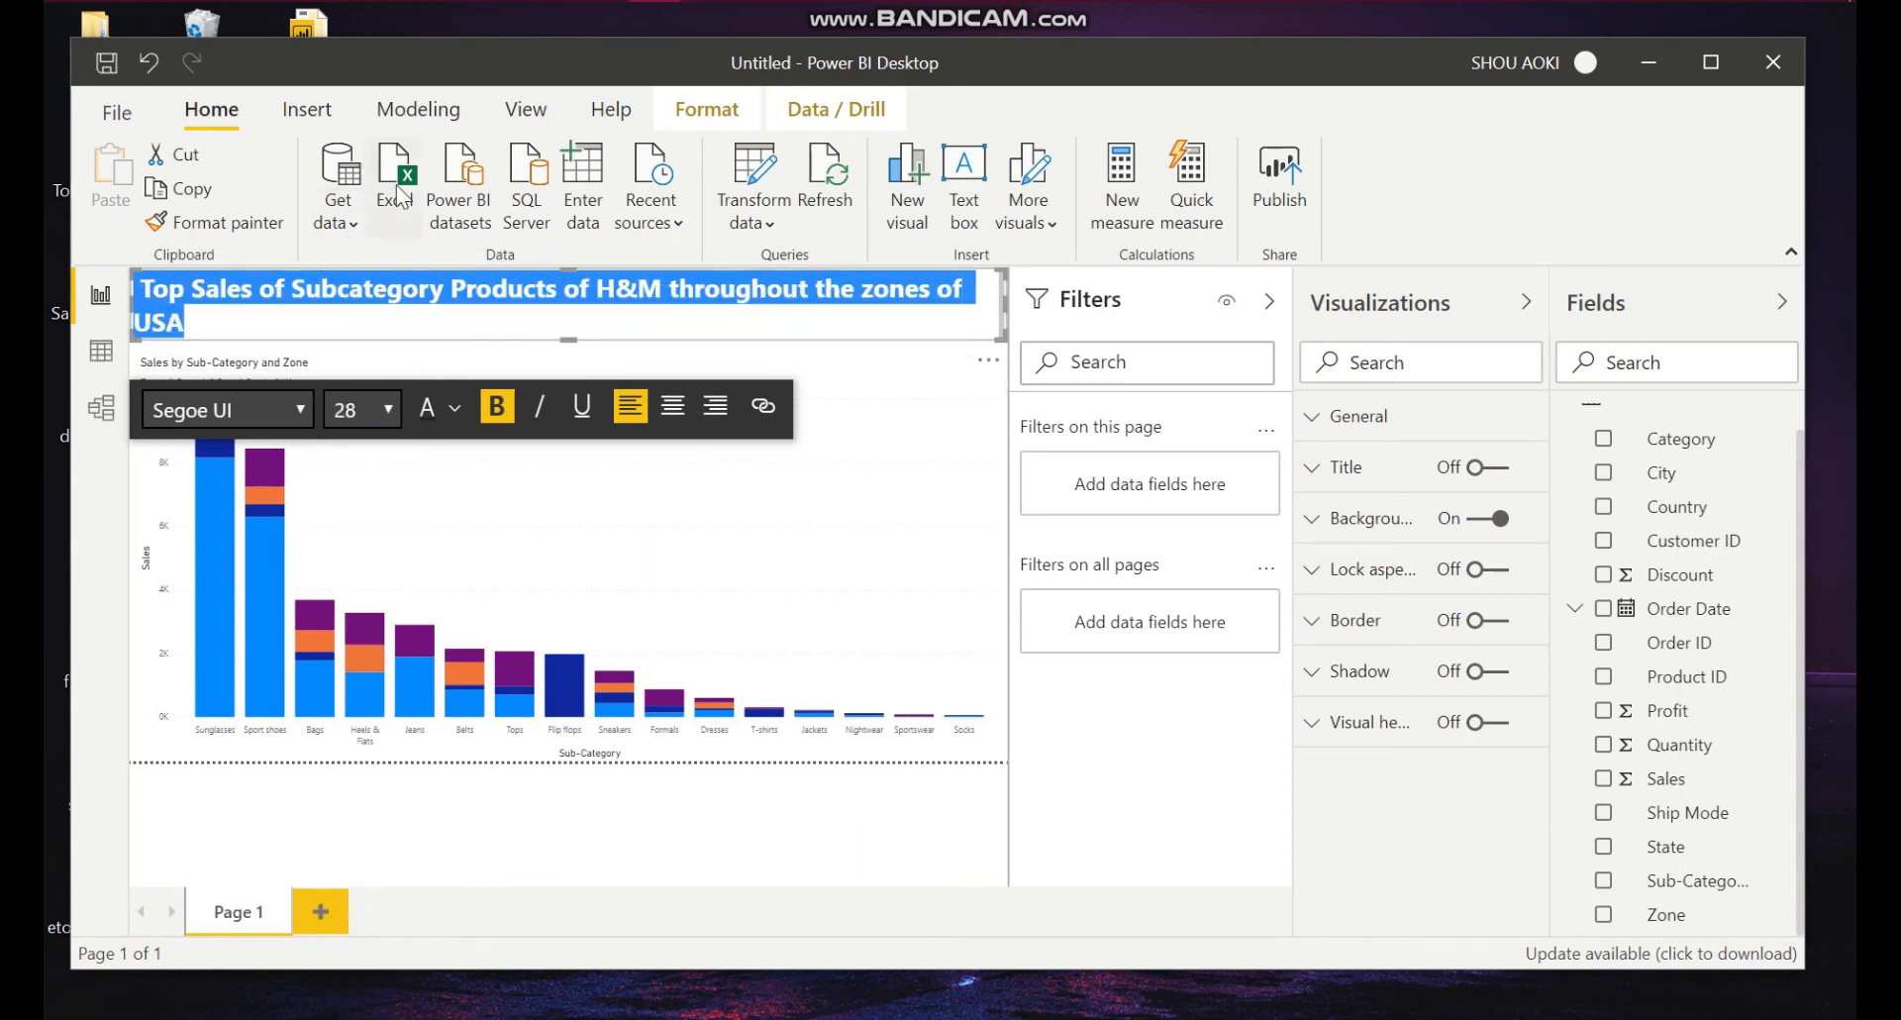
pyautogui.click(389, 406)
pyautogui.click(361, 903)
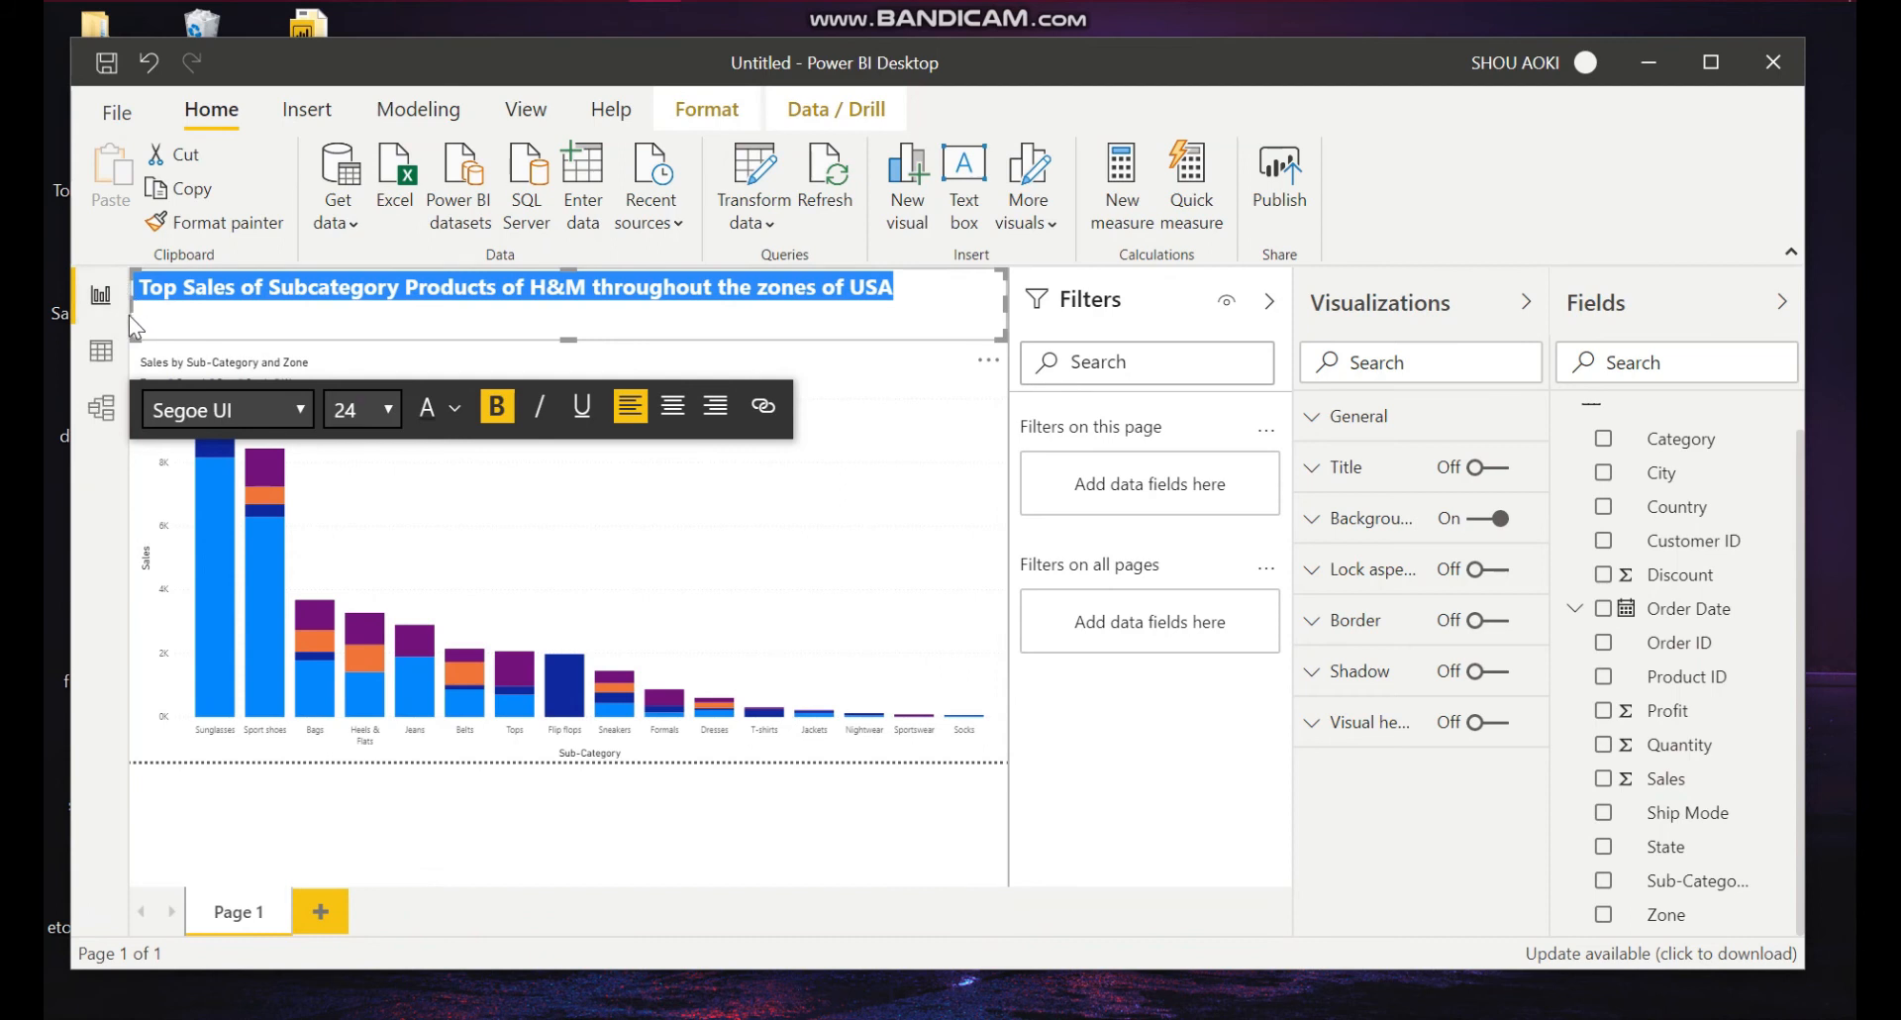
# Step: Move the heading text box right and slightly down so it sits centred above the chart
pyautogui.moveTo(131, 303); pyautogui.dragTo(174, 299)
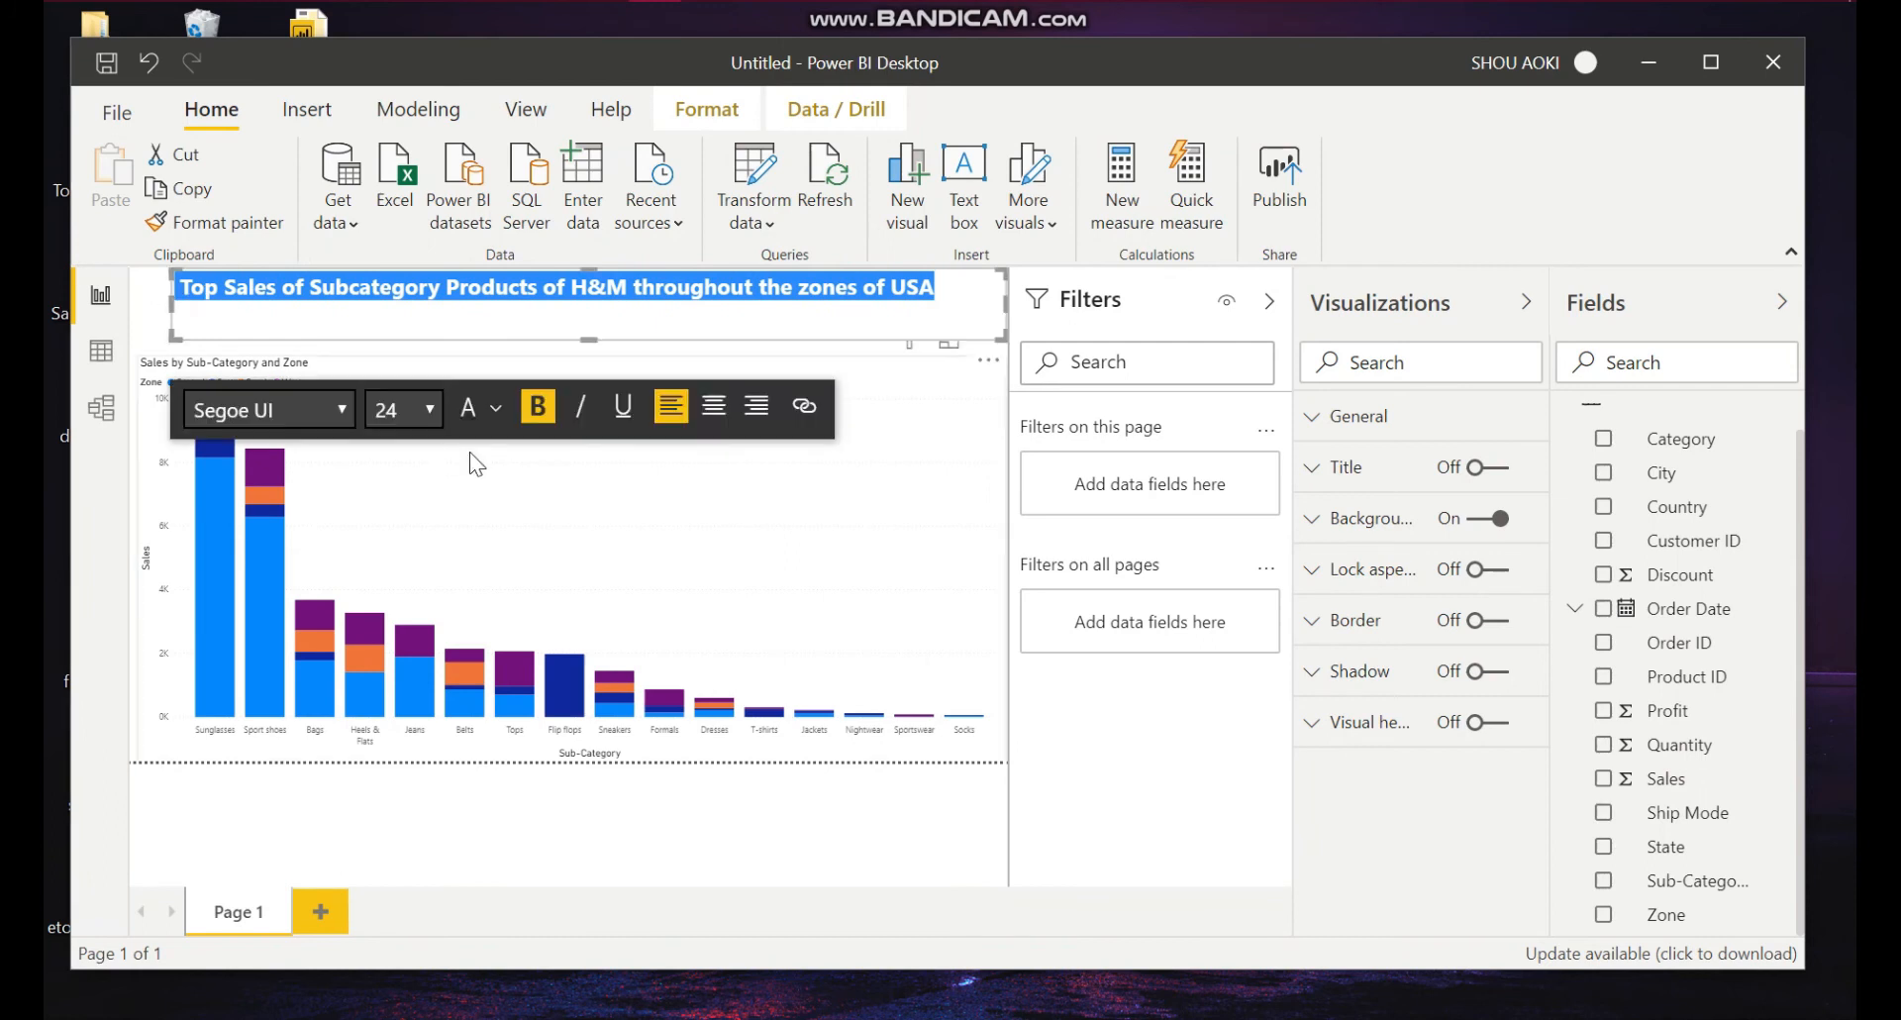
pyautogui.click(593, 499)
pyautogui.click(591, 362)
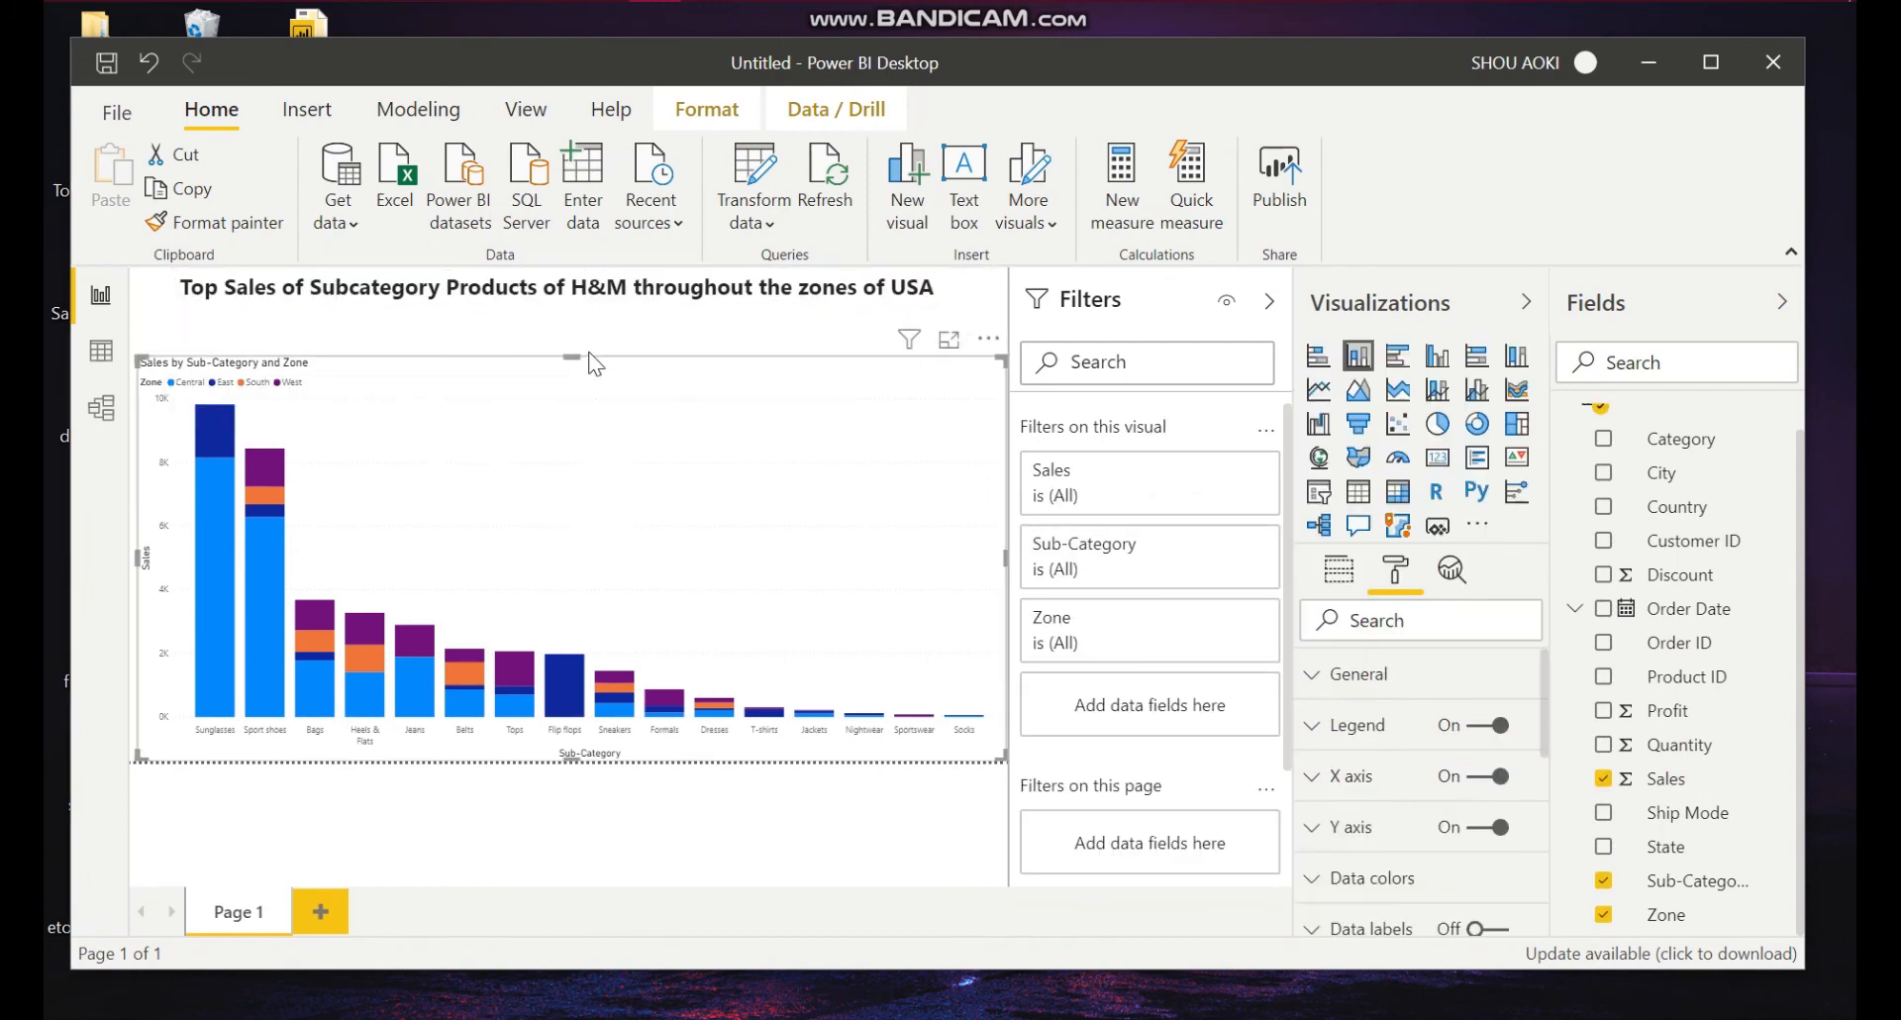
pyautogui.click(575, 297)
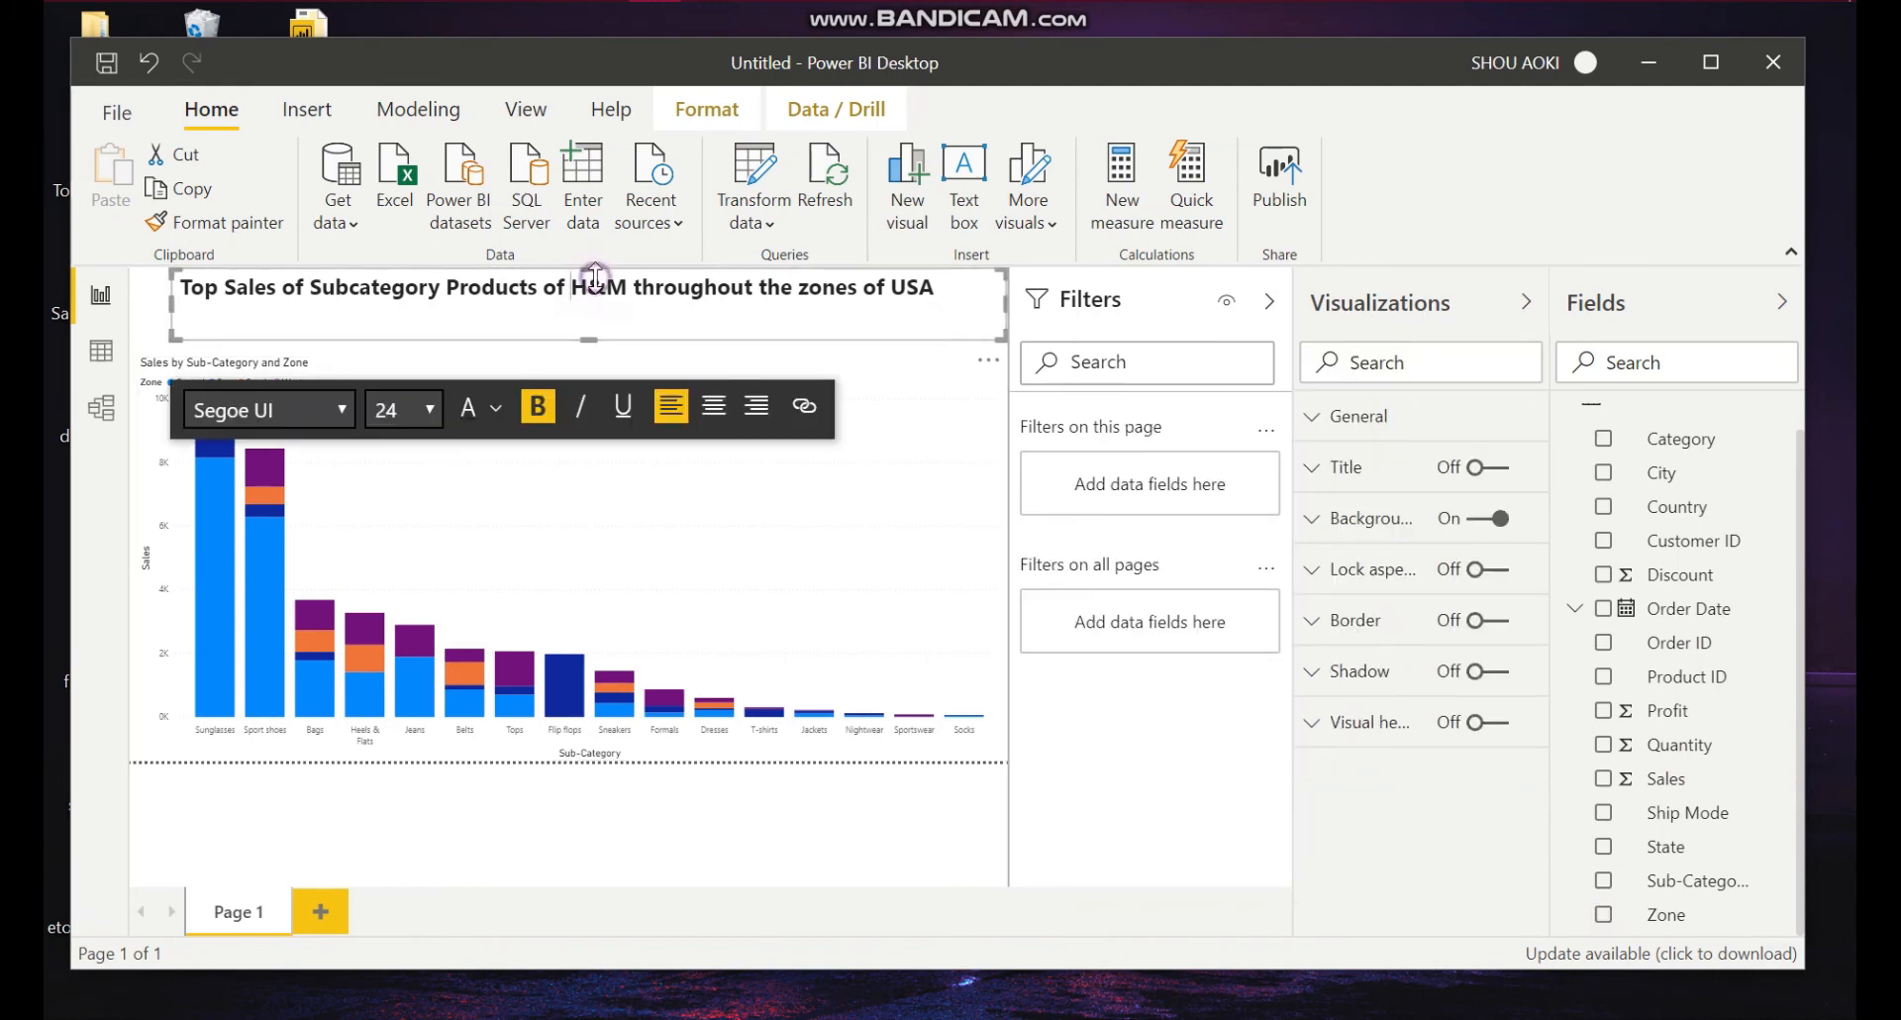
pyautogui.moveTo(595, 267); pyautogui.dragTo(598, 294)
pyautogui.click(600, 317)
# Step: Add a new blank report page
pyautogui.click(542, 509)
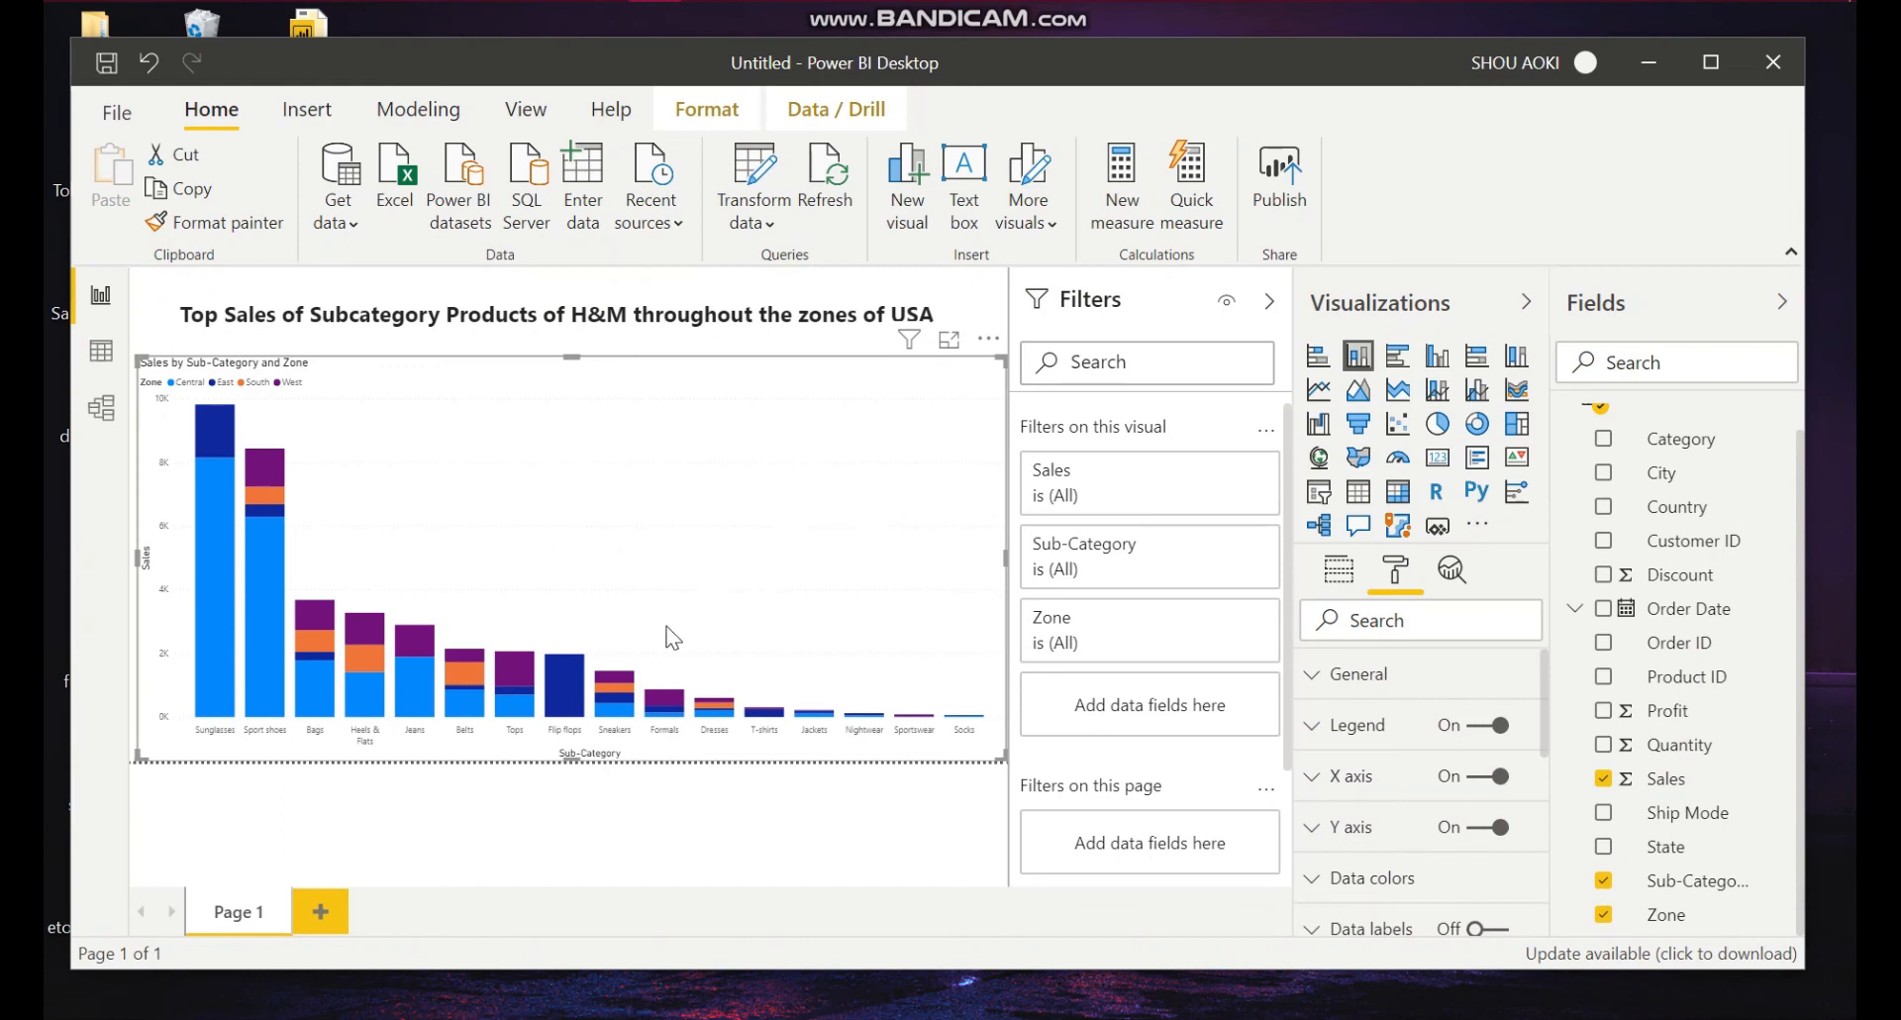
pyautogui.click(331, 913)
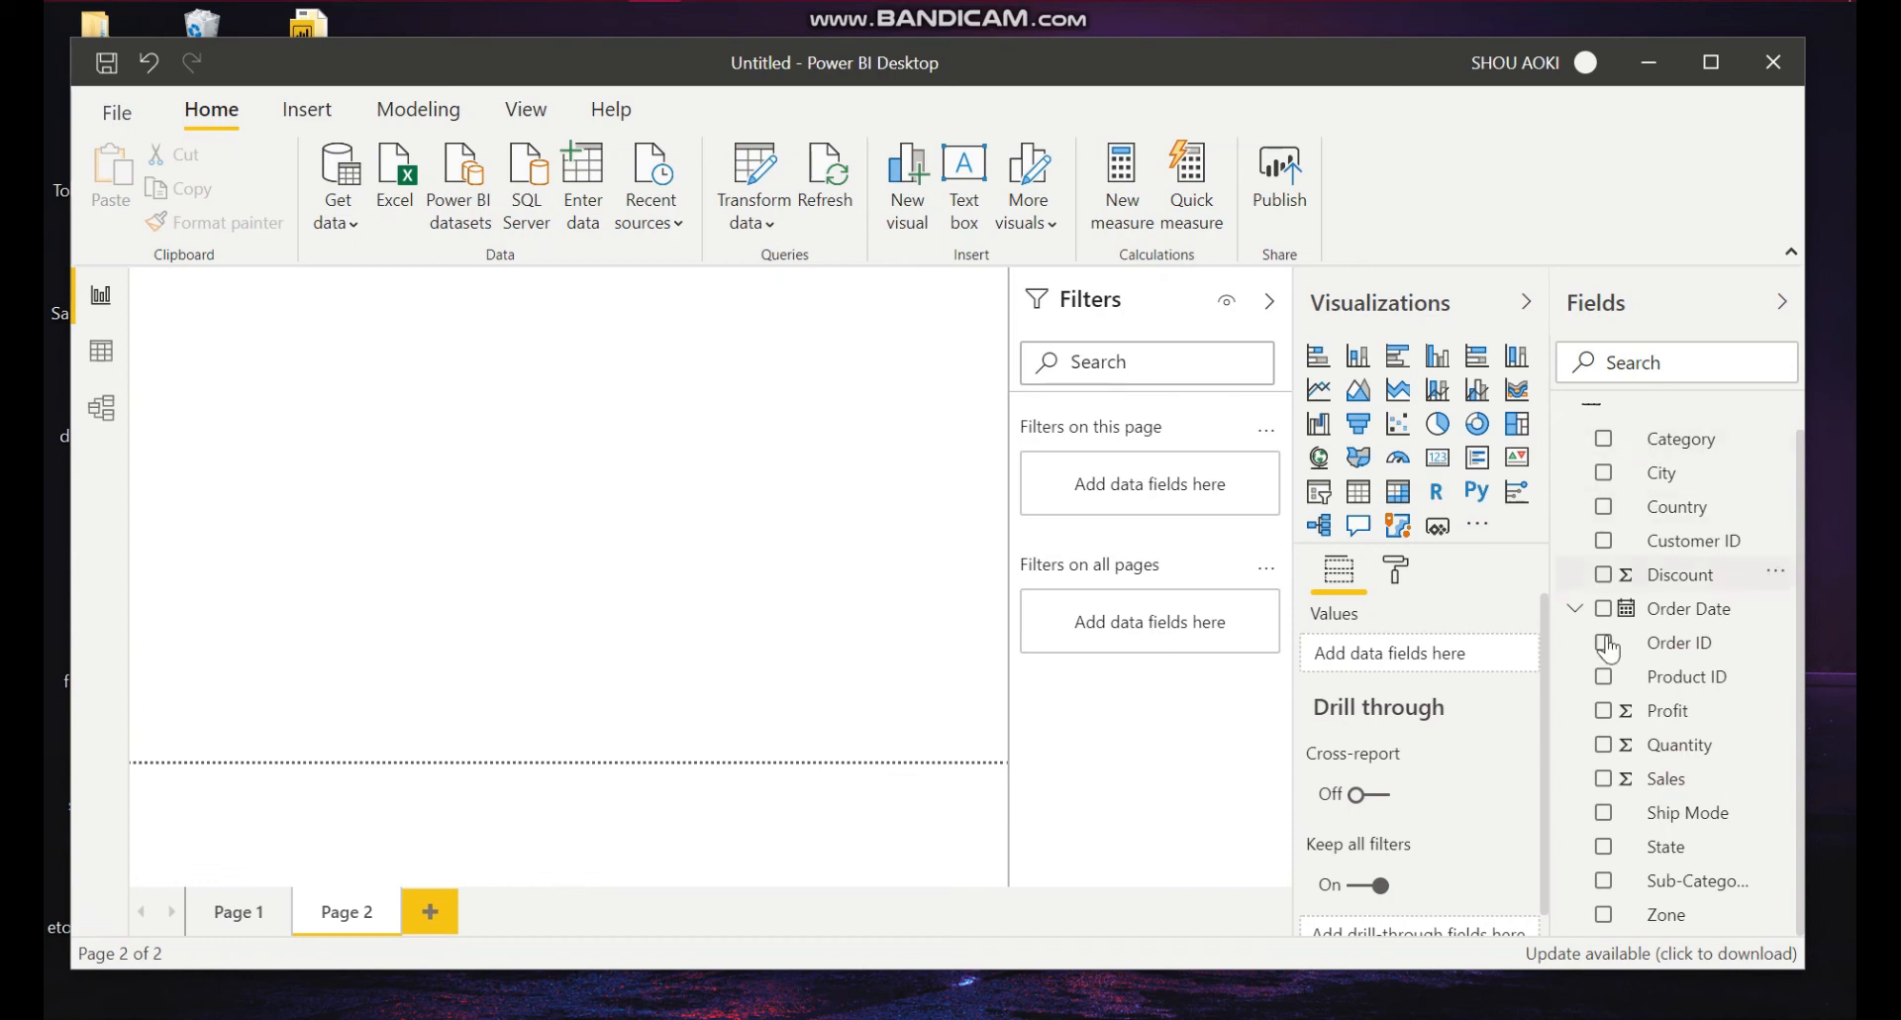
# Step: Create a column chart of Quantity by Ship Mode with Zone as the legend on the new page
pyautogui.click(1600, 742)
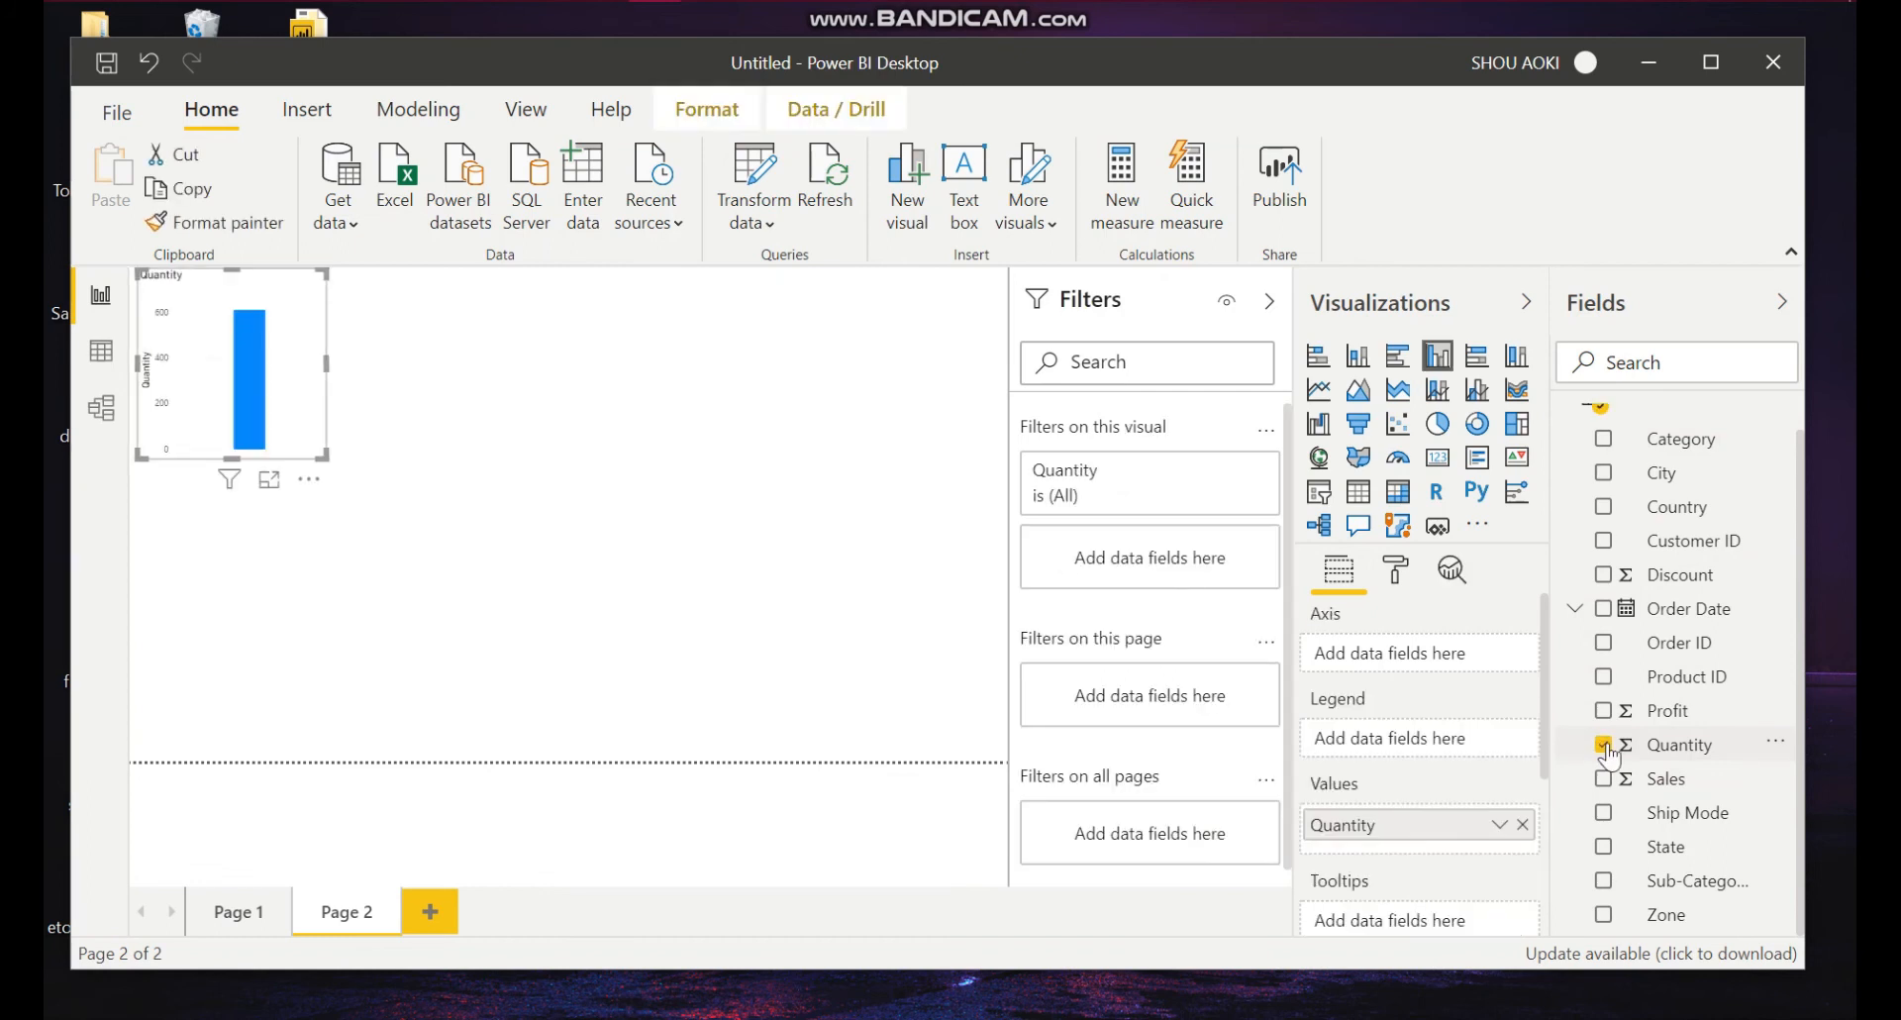
pyautogui.click(1604, 816)
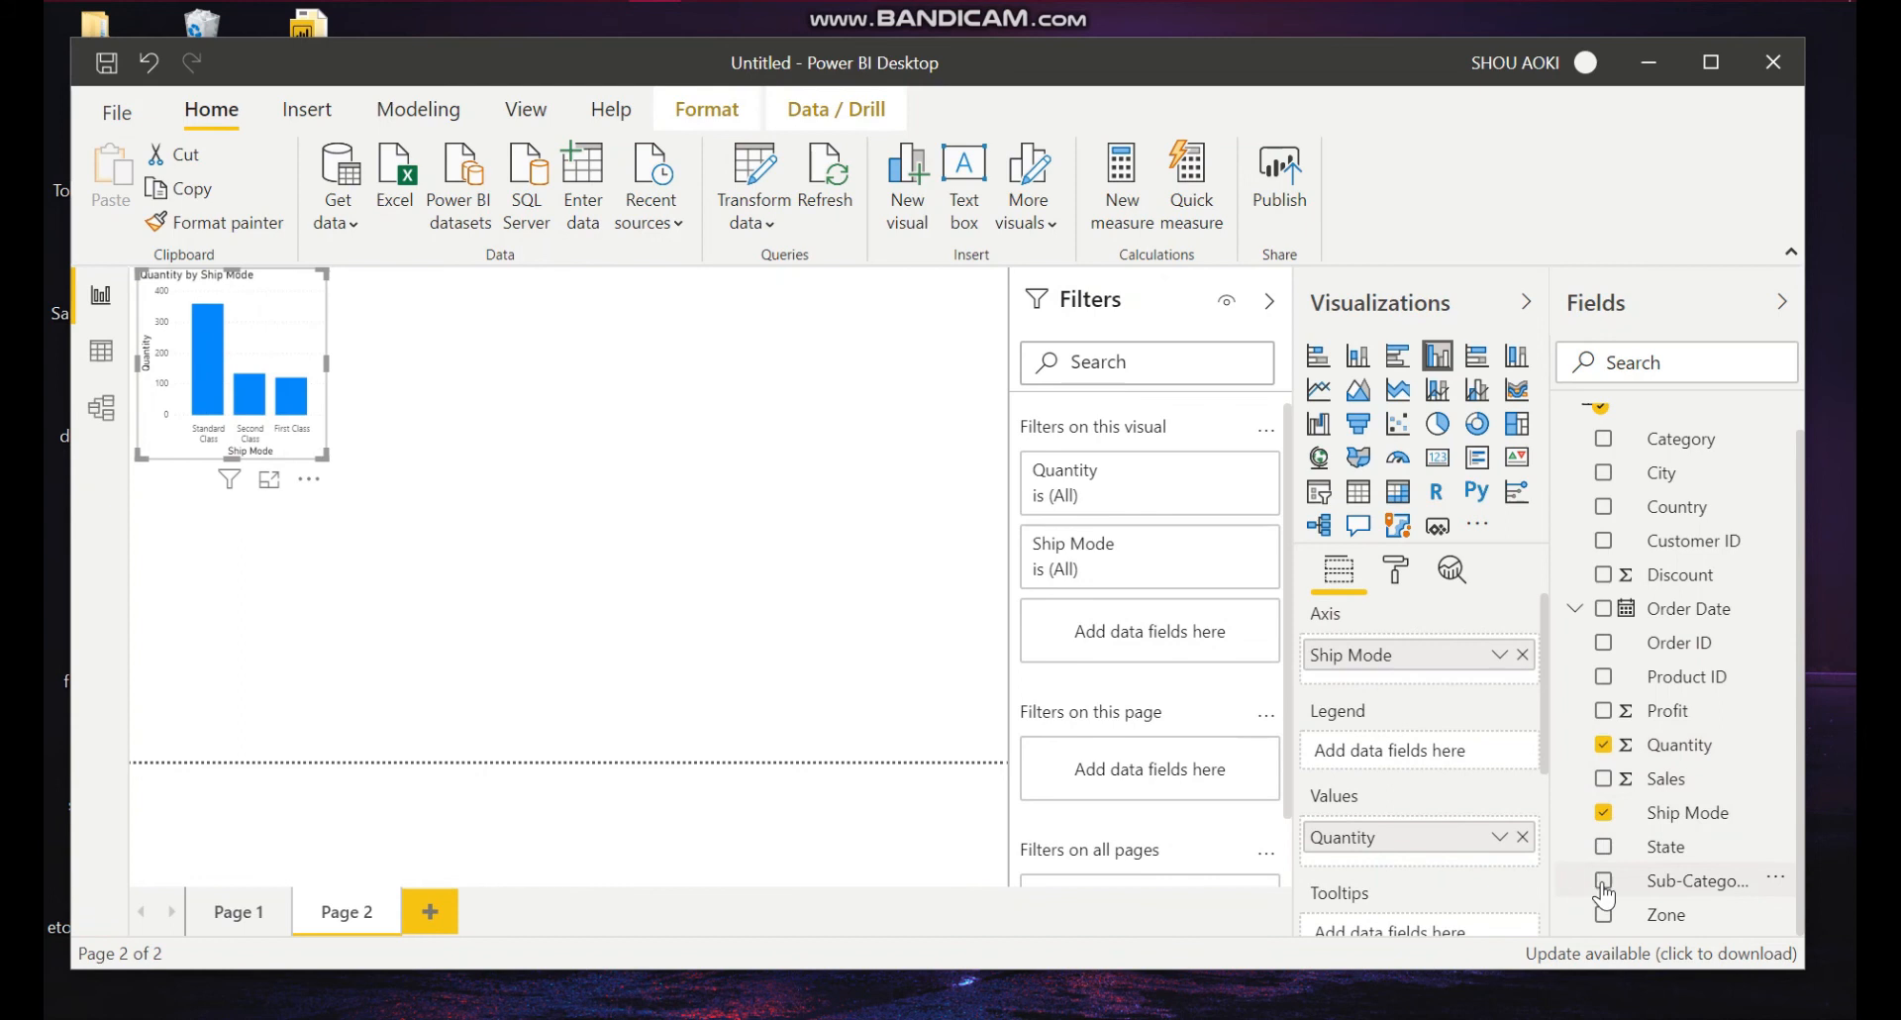
pyautogui.click(1606, 917)
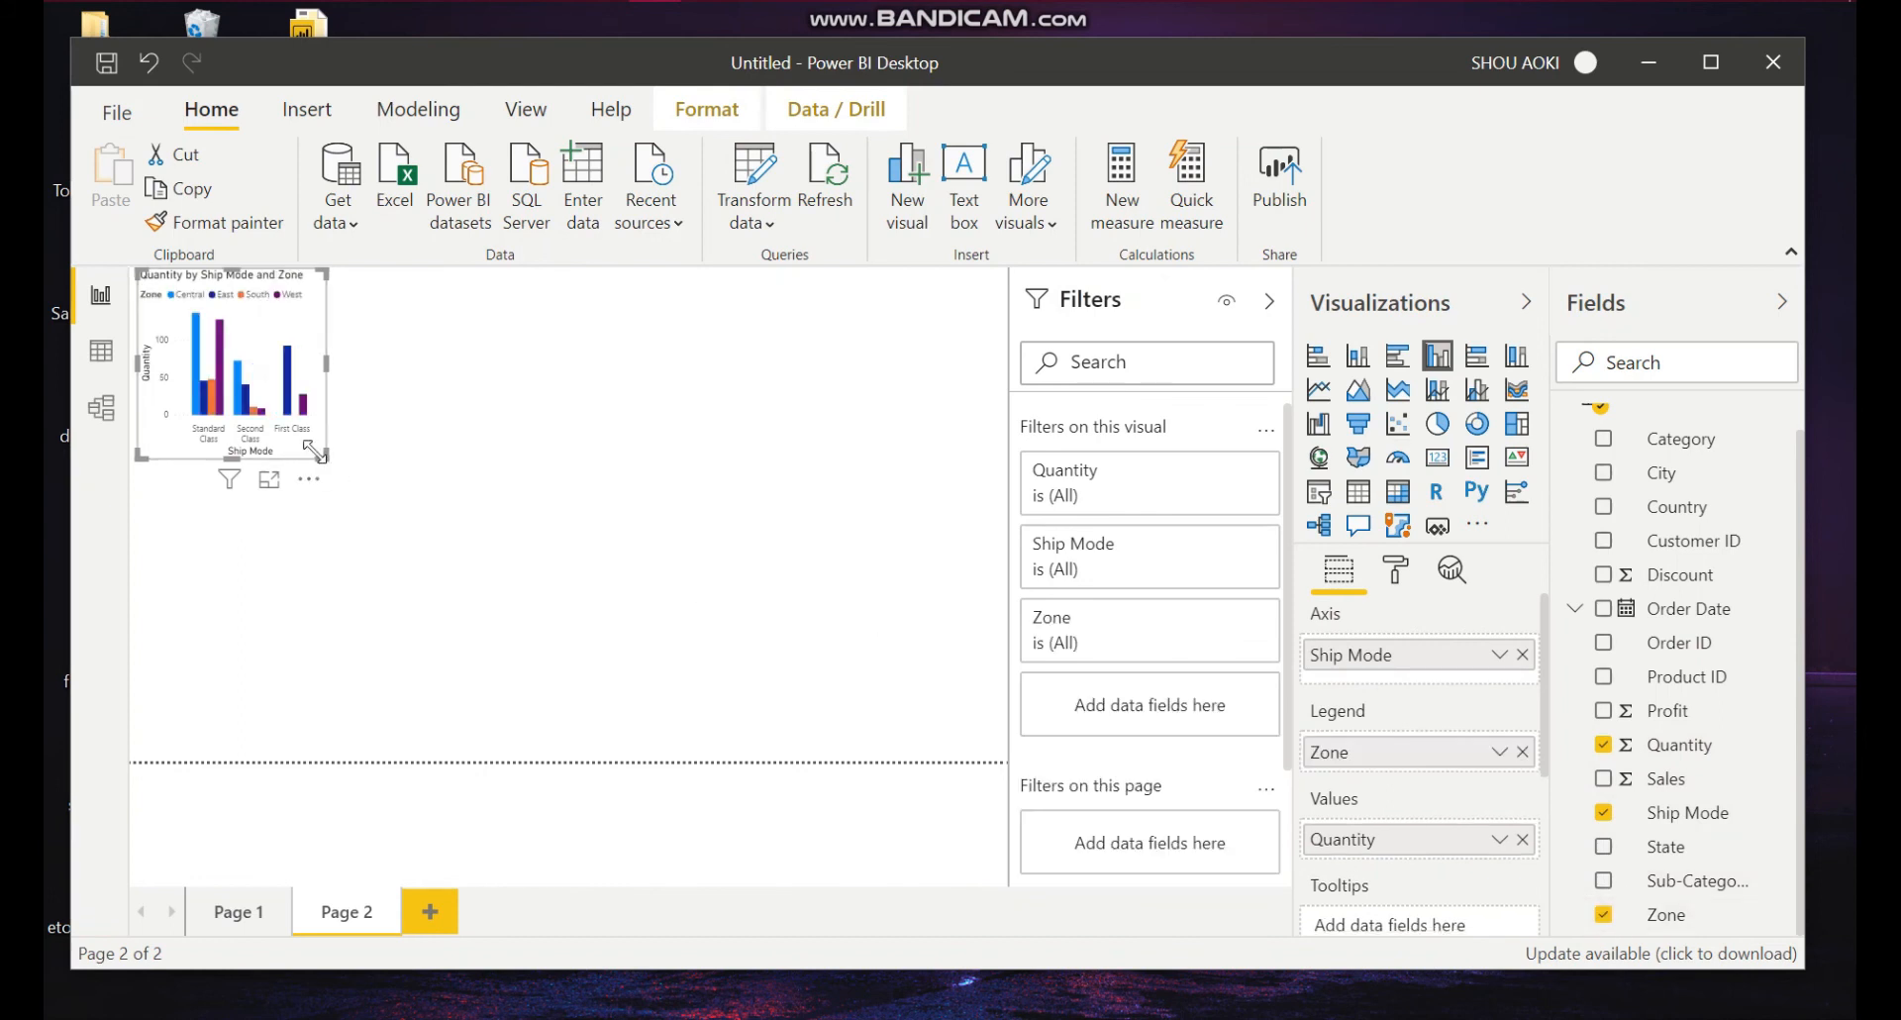
# Step: Enlarge the chart to span the canvas width and move it down slightly
pyautogui.moveTo(324, 455); pyautogui.dragTo(1007, 756)
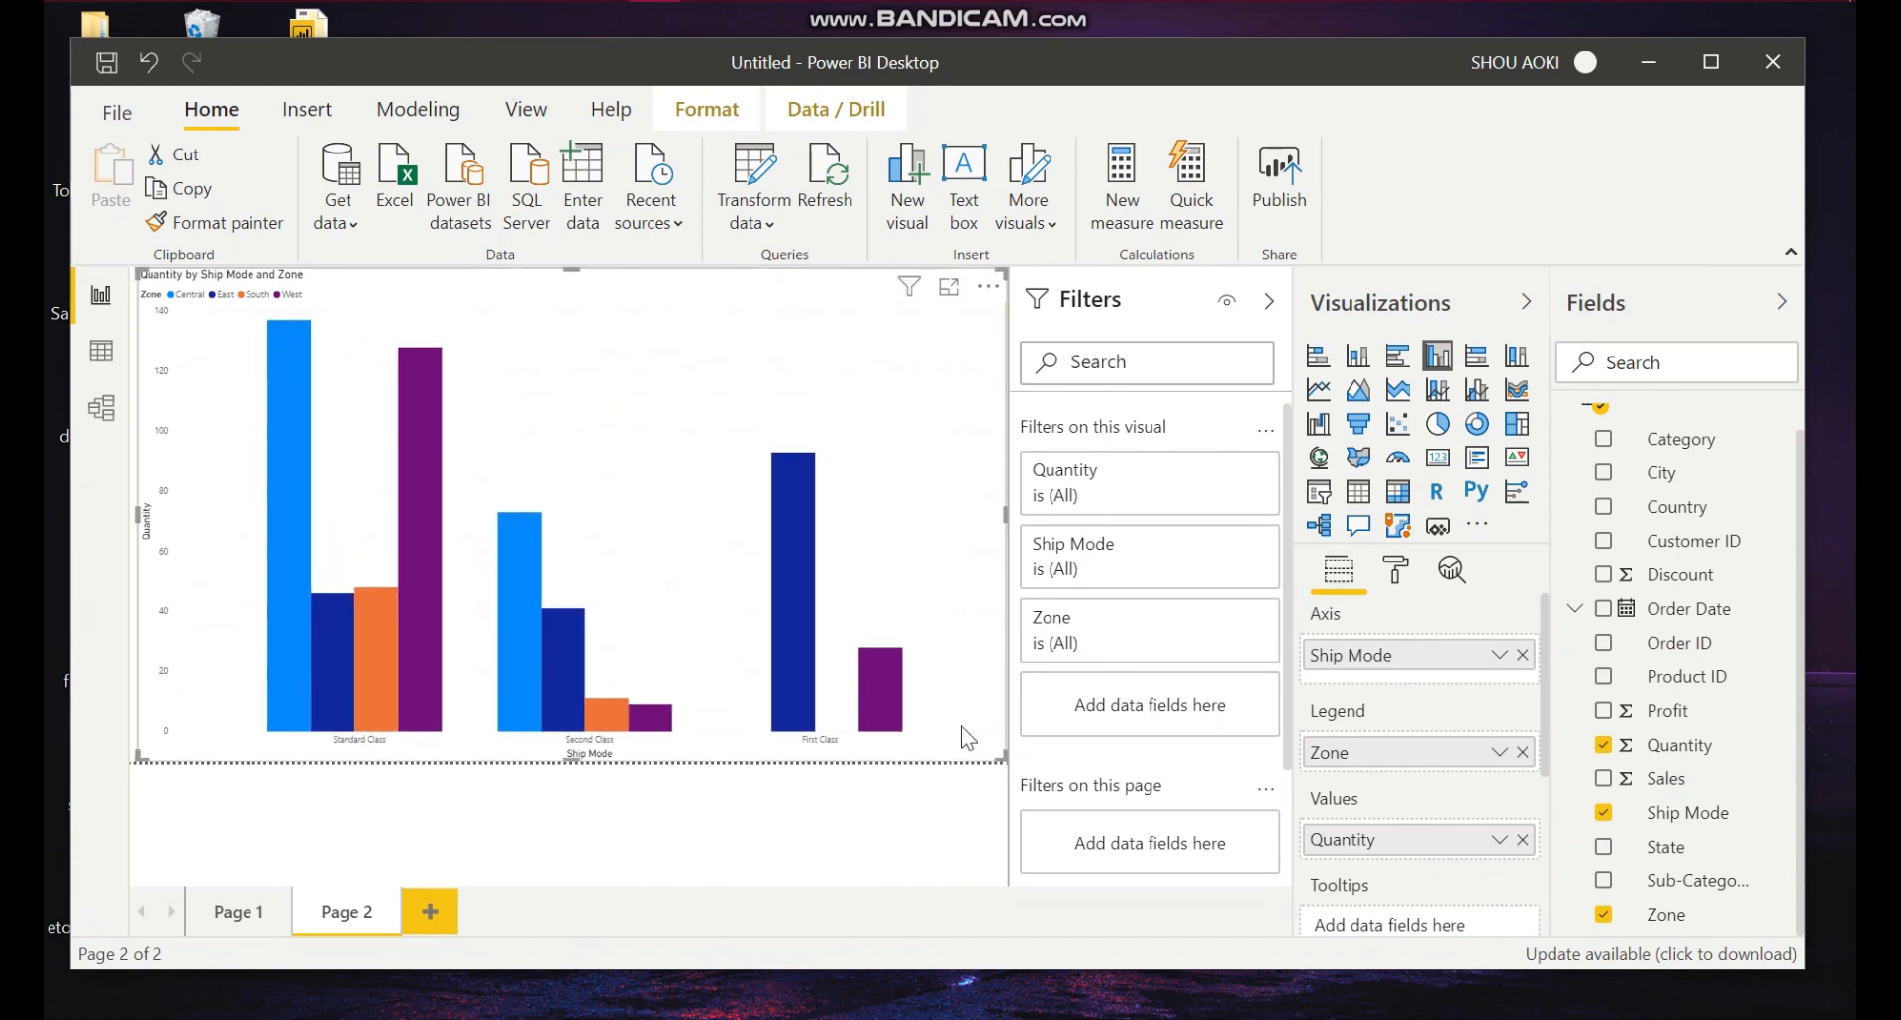
pyautogui.moveTo(584, 271); pyautogui.dragTo(566, 340)
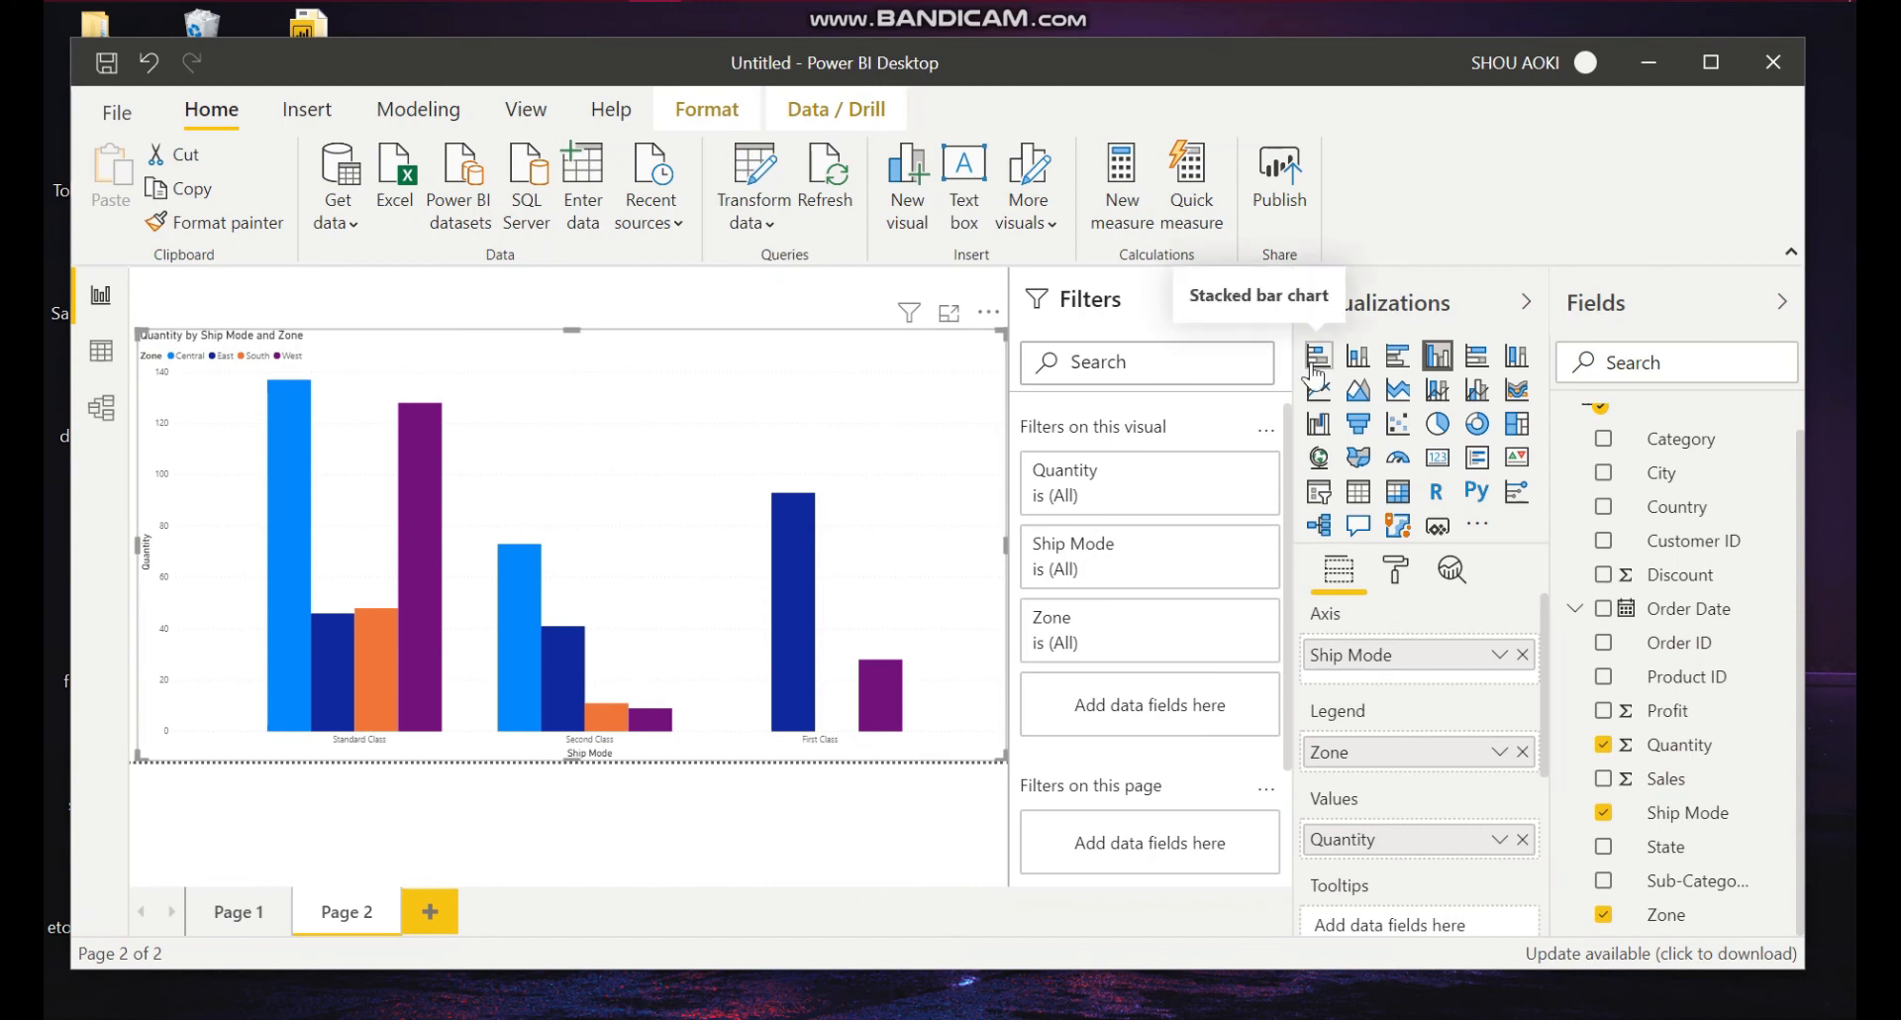
# Step: Change the visual to a clustered bar chart
pyautogui.click(1395, 358)
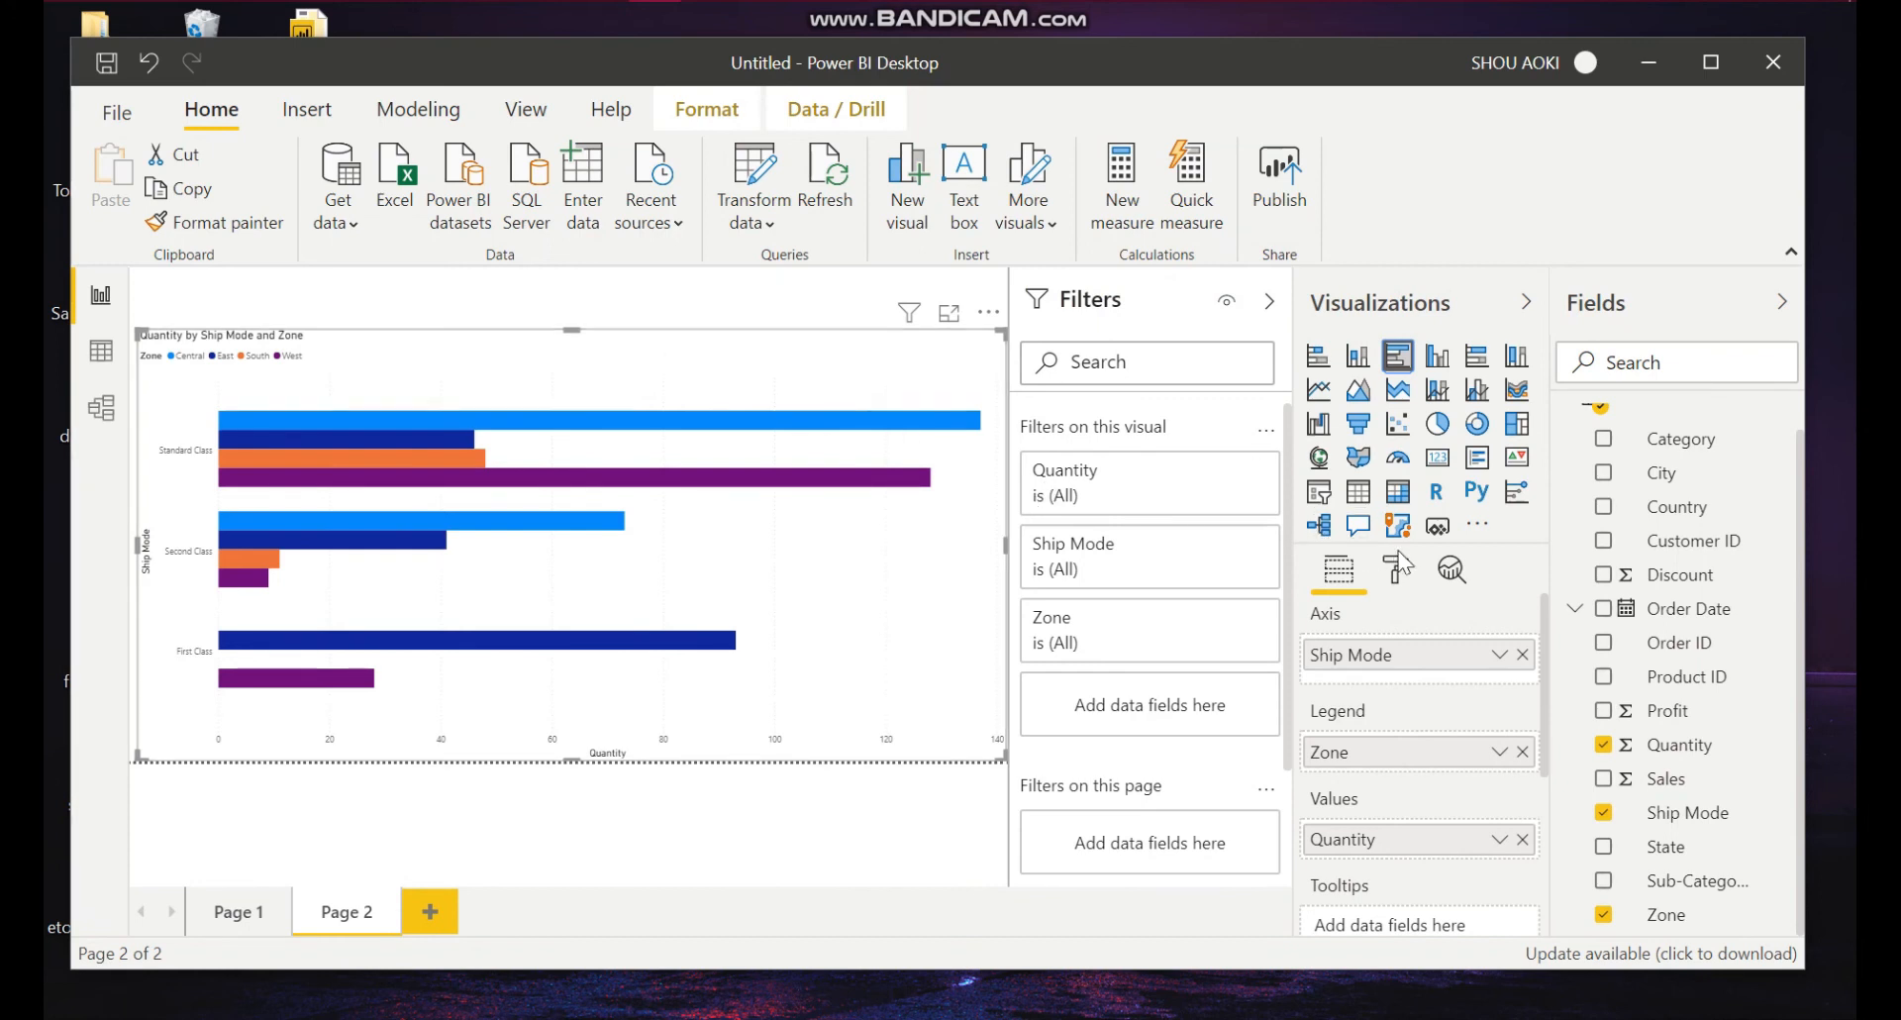
pyautogui.click(1410, 591)
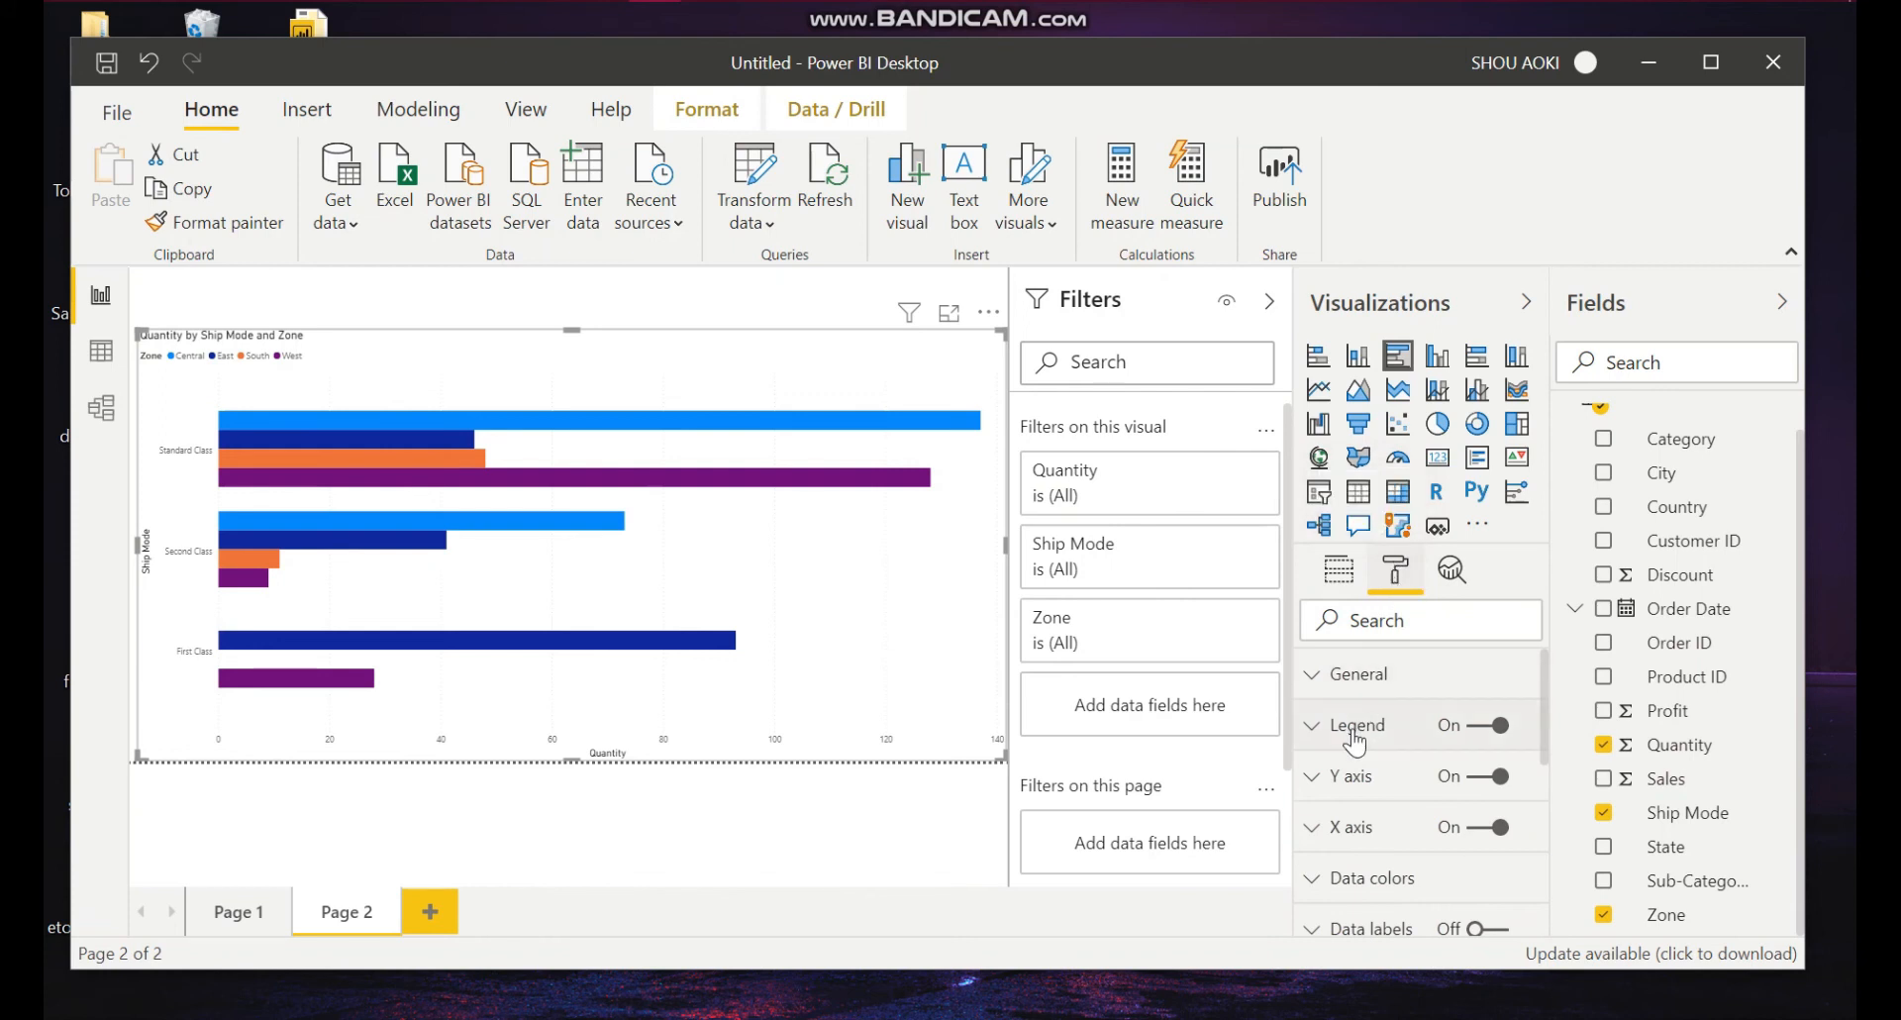
pyautogui.scroll(-3, 1352, 787)
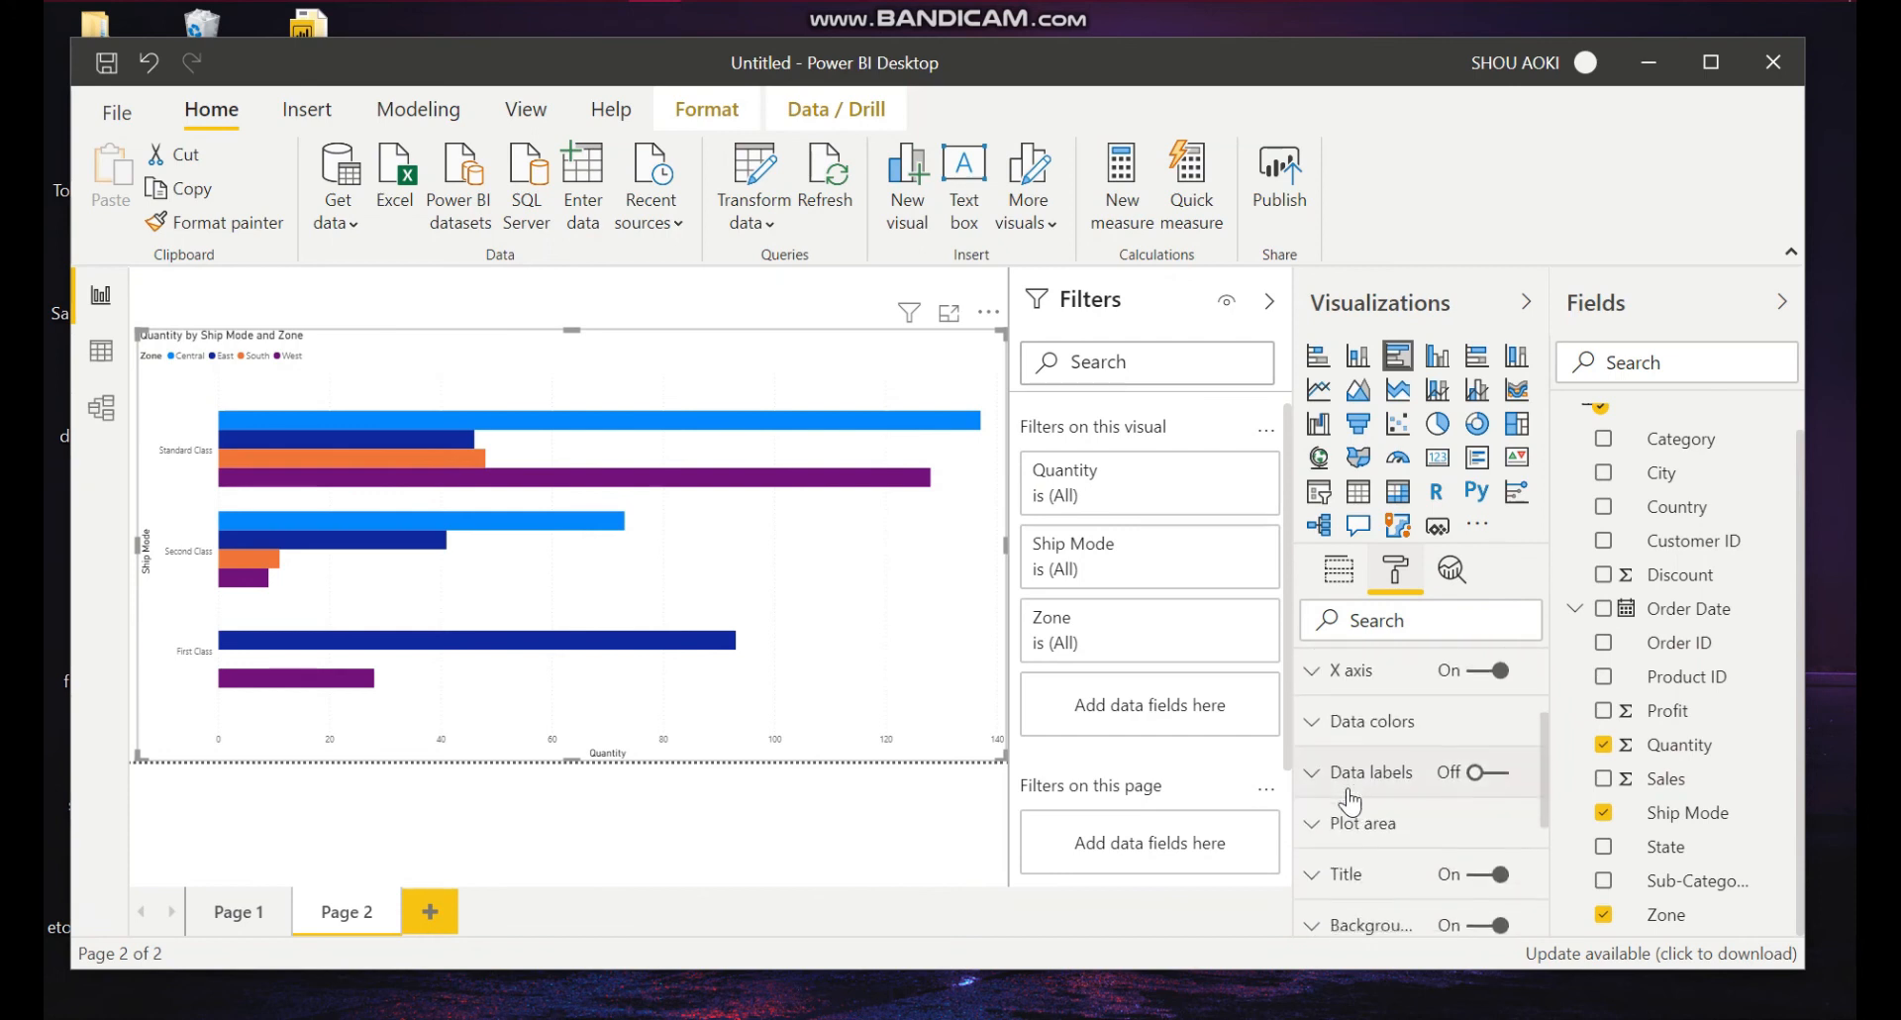
pyautogui.scroll(-3, 1352, 800)
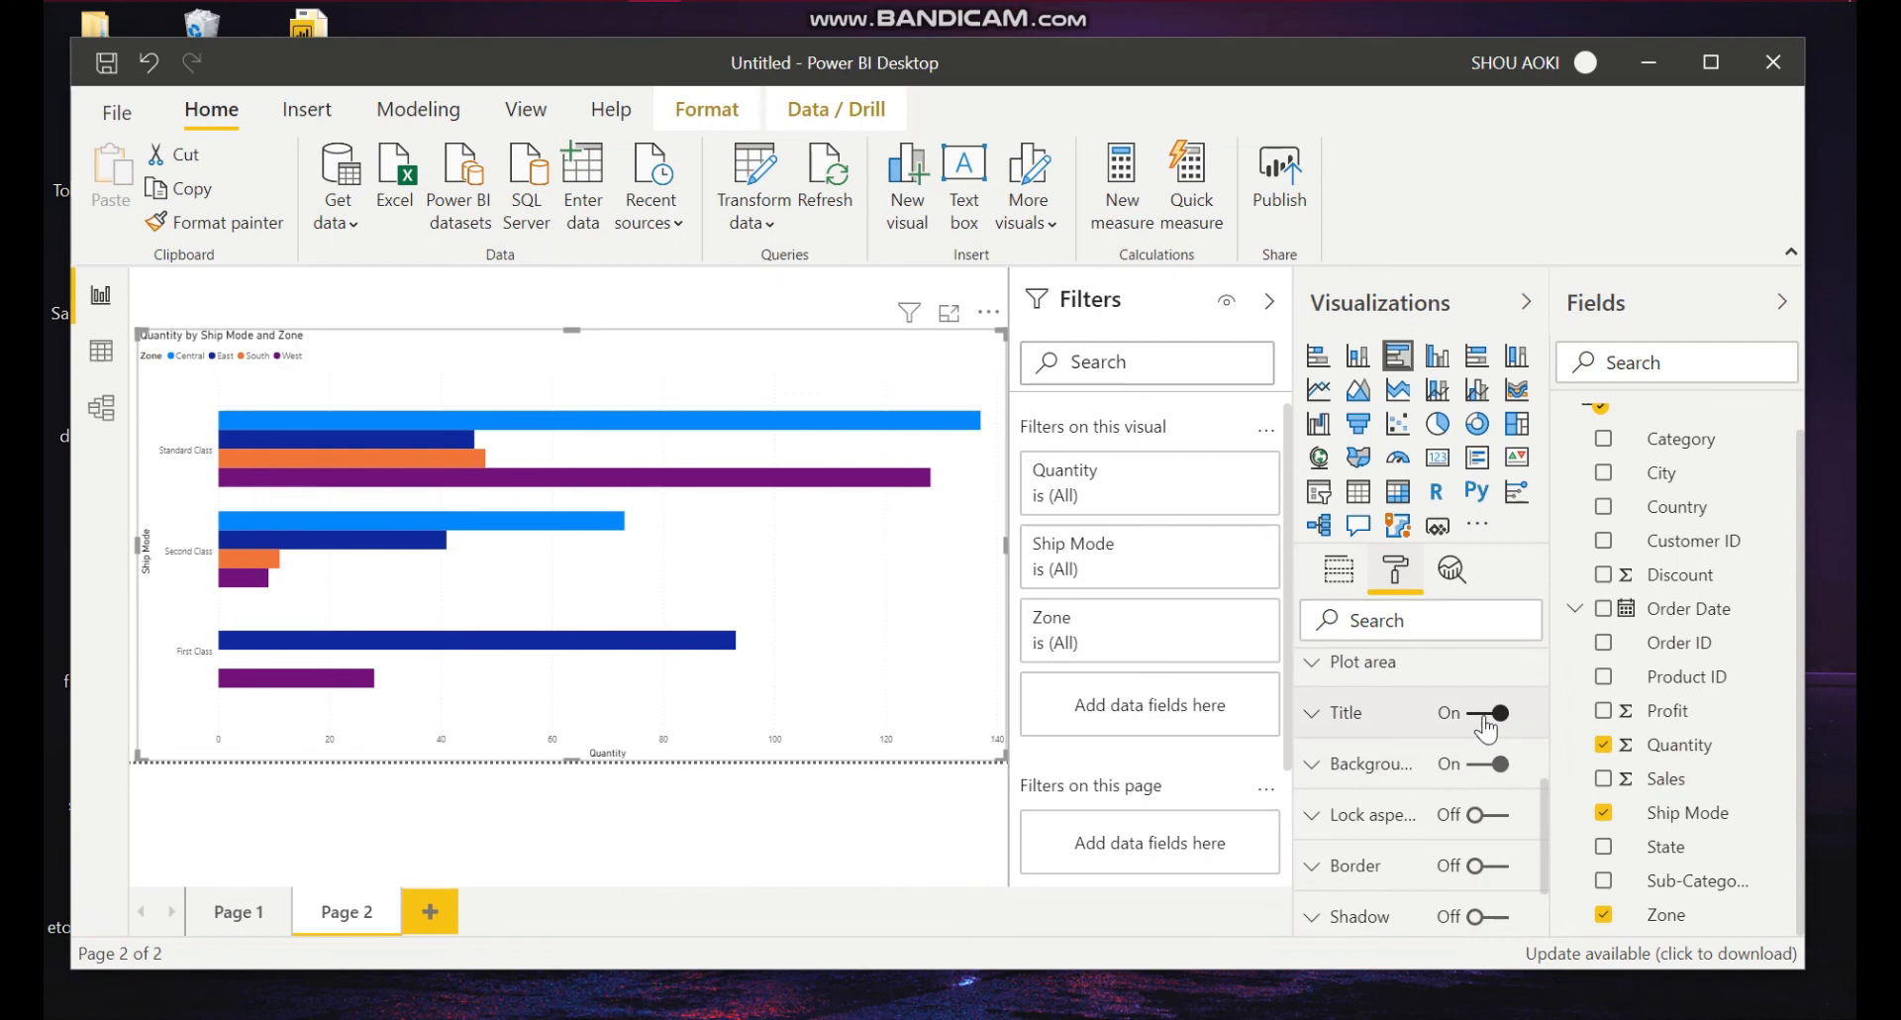
pyautogui.click(1481, 723)
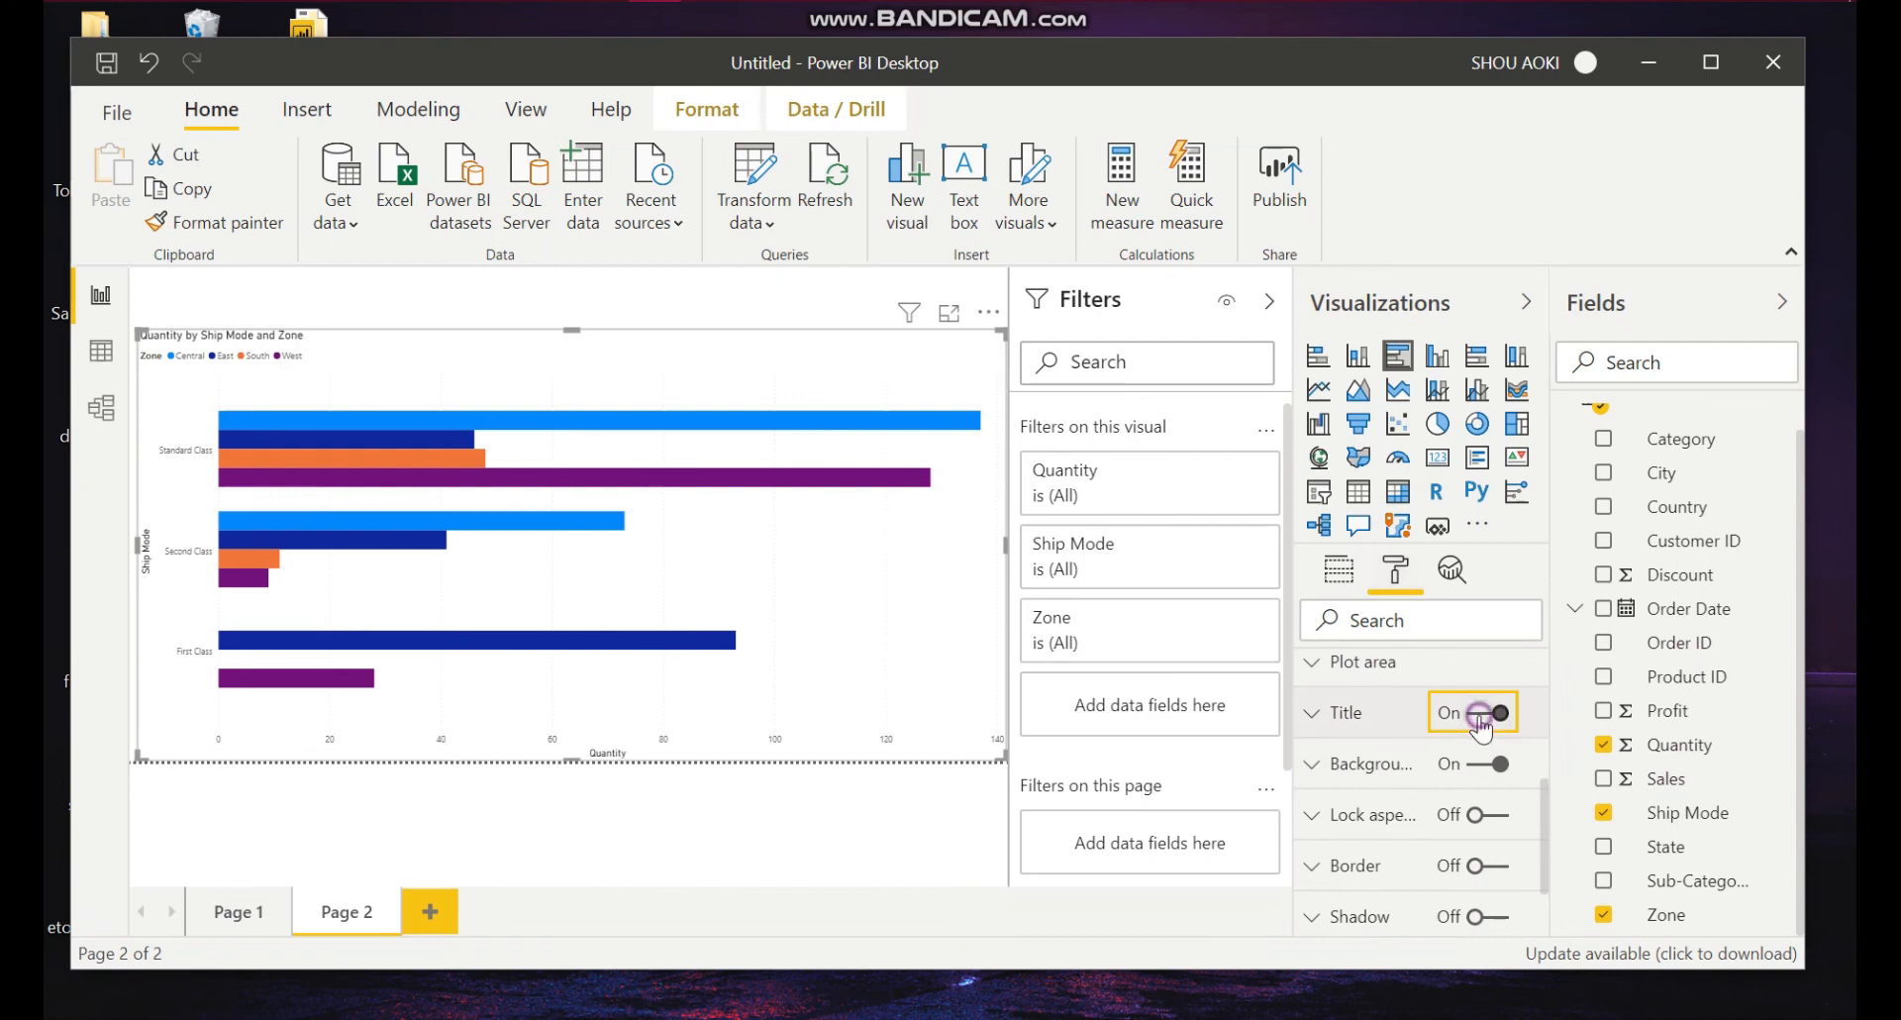
pyautogui.click(1481, 723)
pyautogui.scroll(3, 1363, 779)
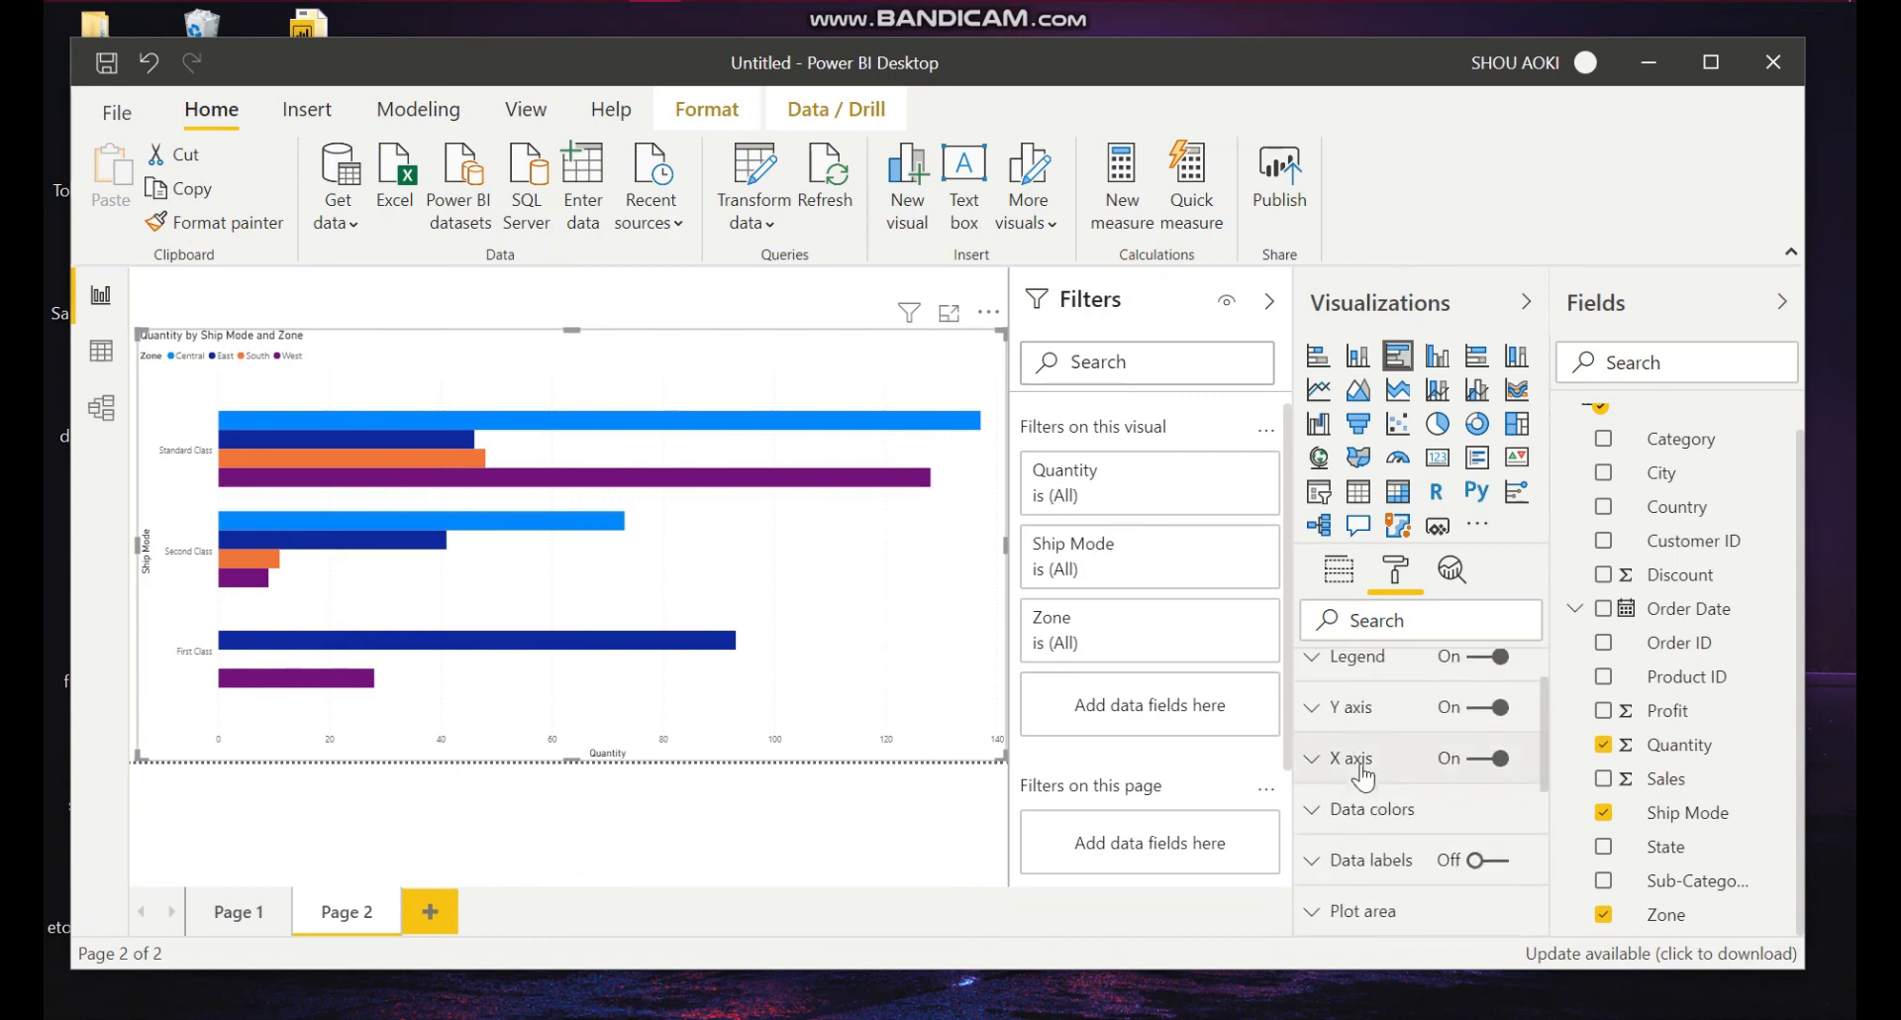
pyautogui.scroll(2, 1364, 778)
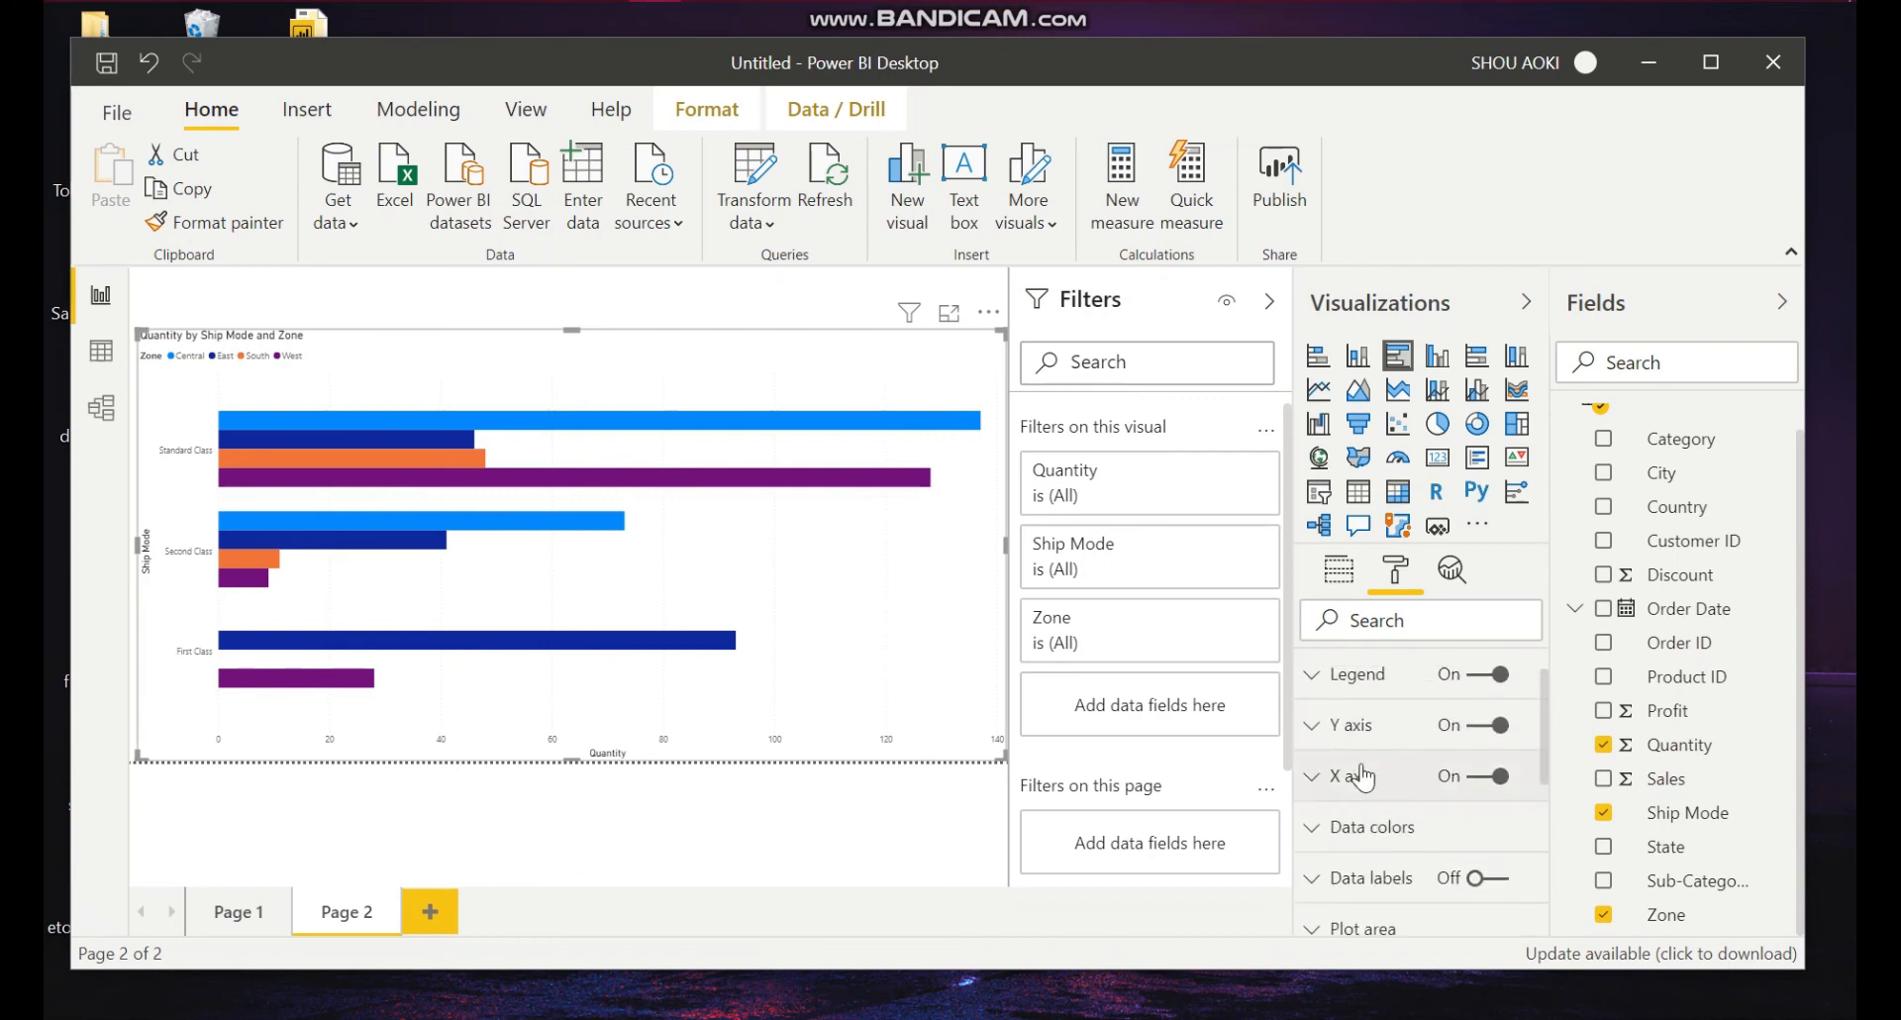
# Step: Insert a text box and stretch it into a thin strip across the top of the page above the chart
pyautogui.click(585, 302)
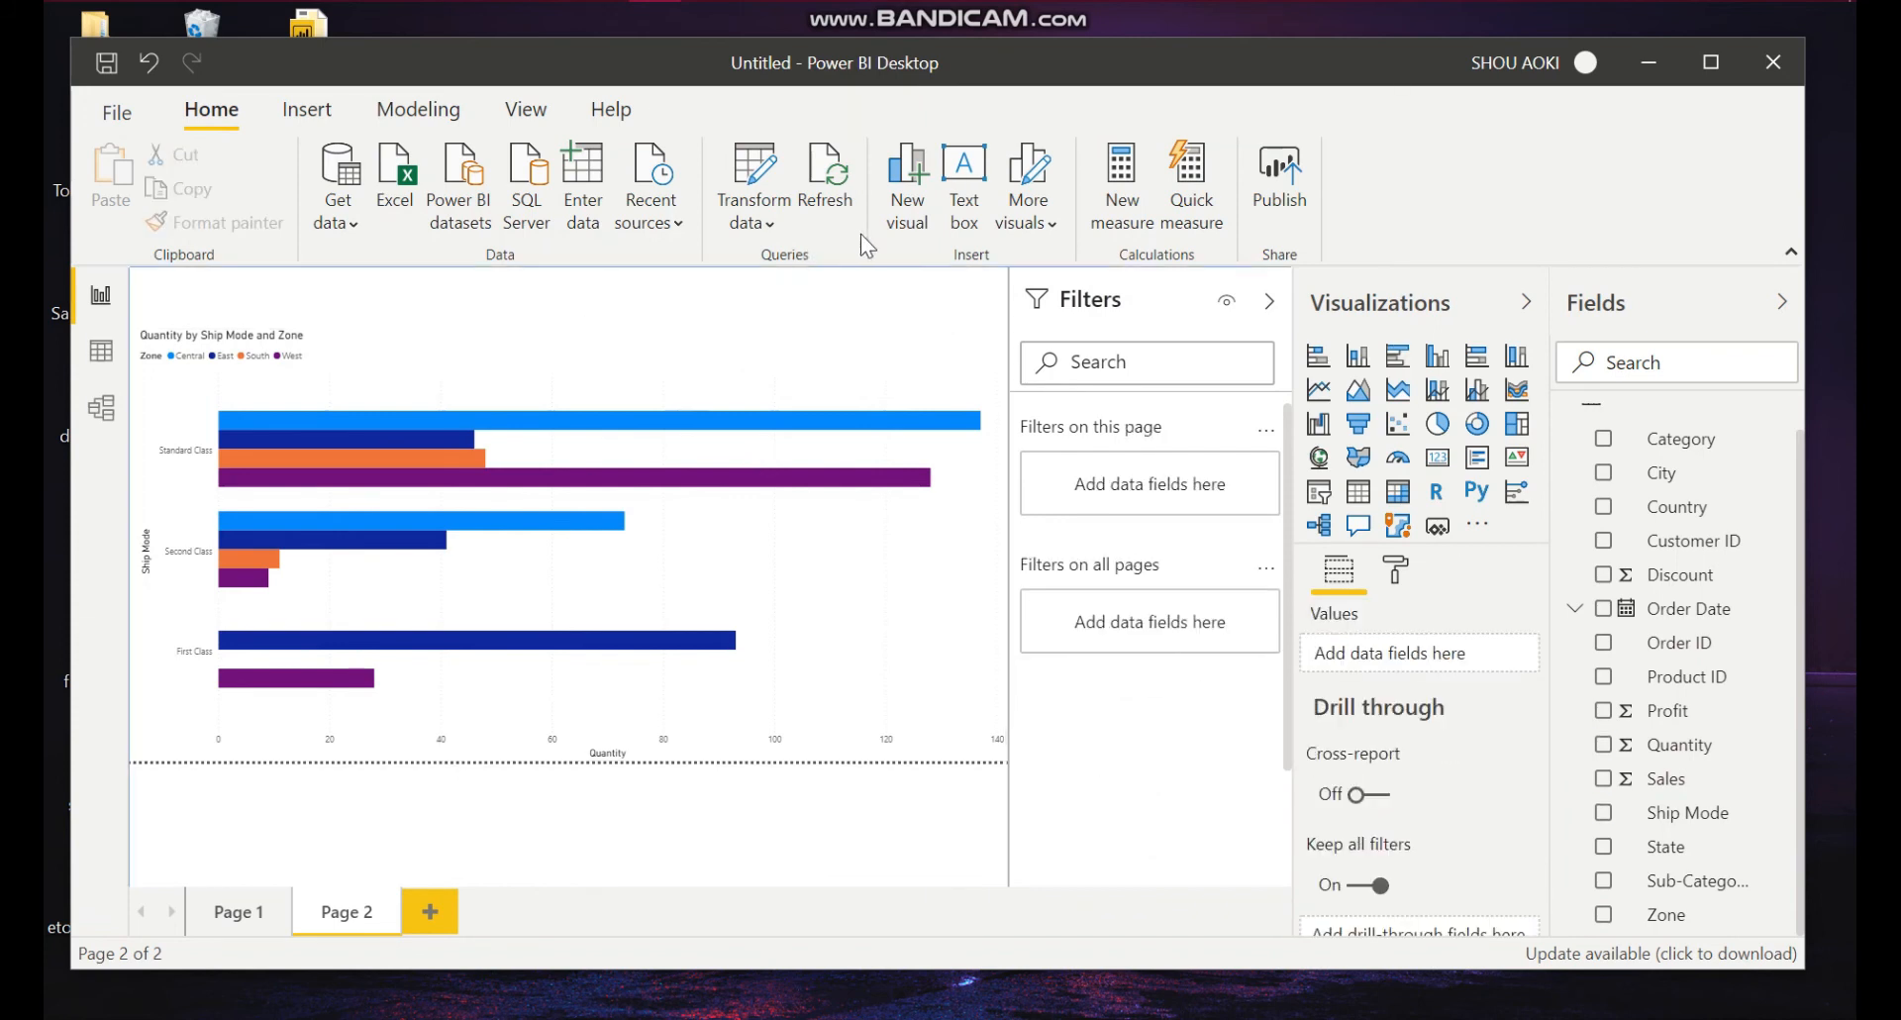
pyautogui.click(959, 220)
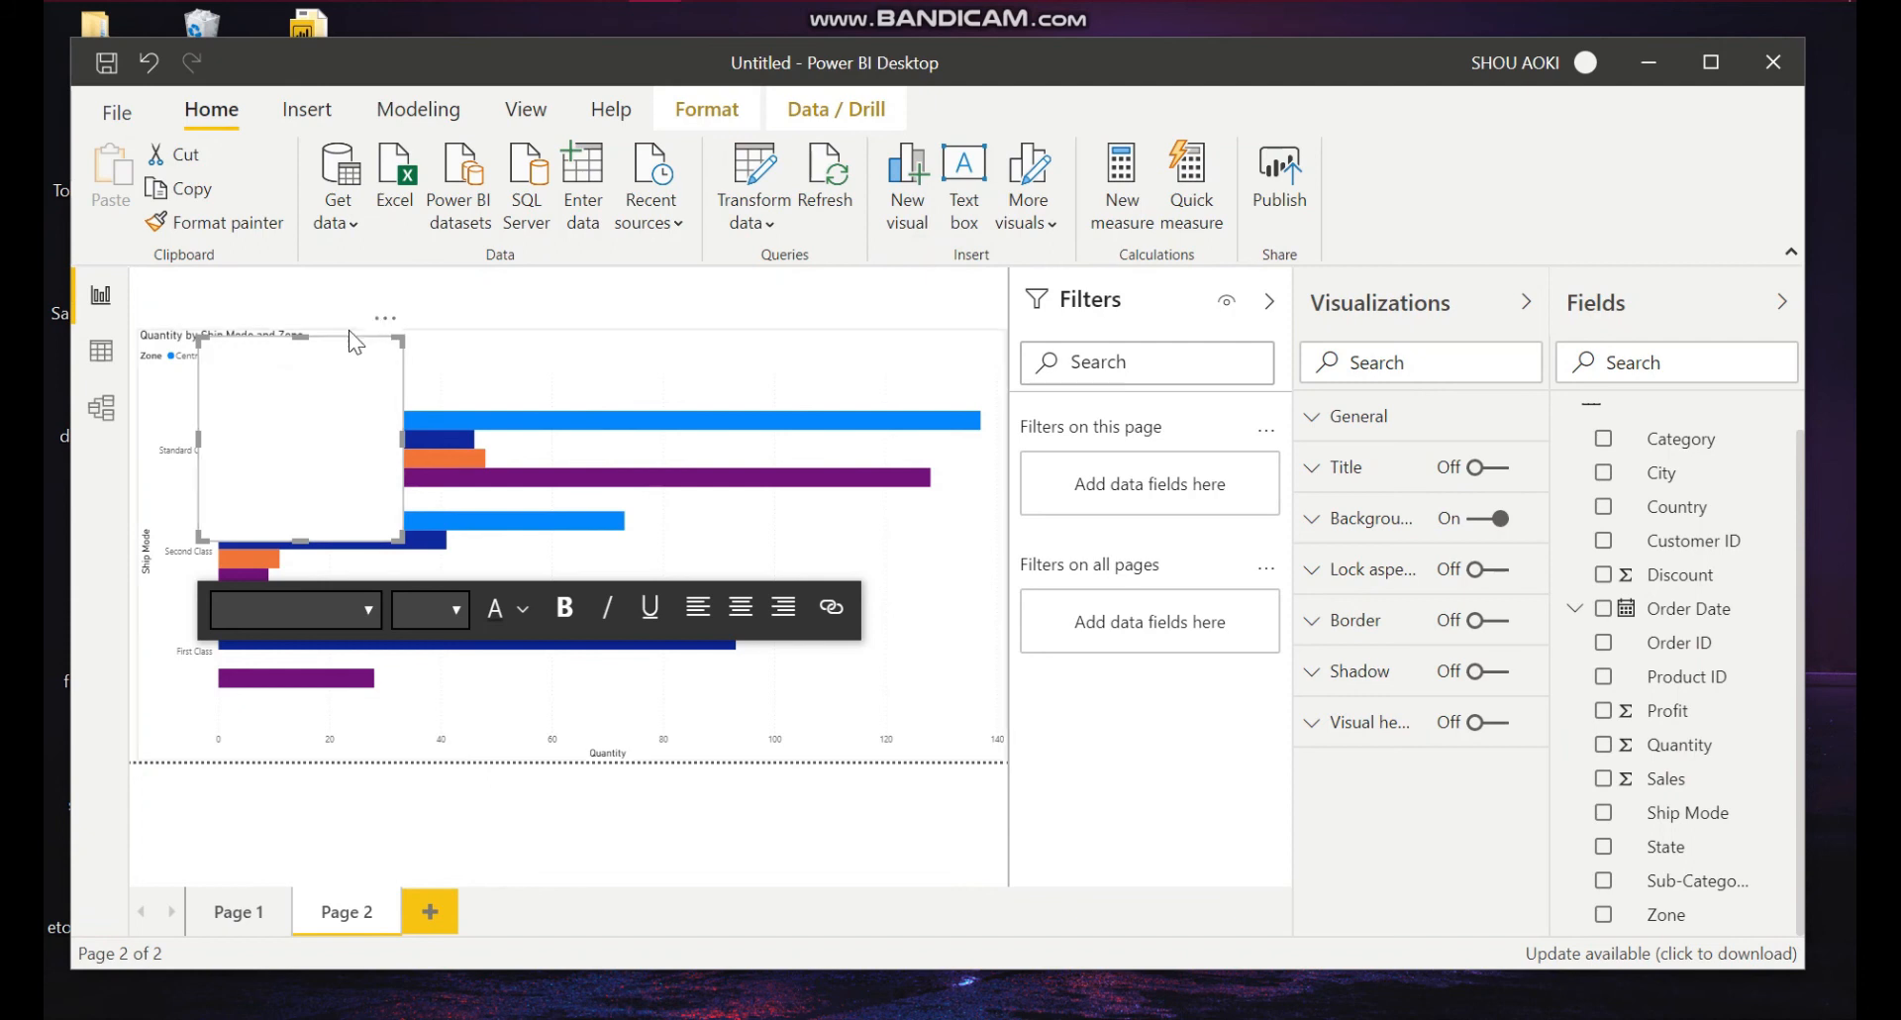
pyautogui.moveTo(394, 341); pyautogui.dragTo(1005, 114)
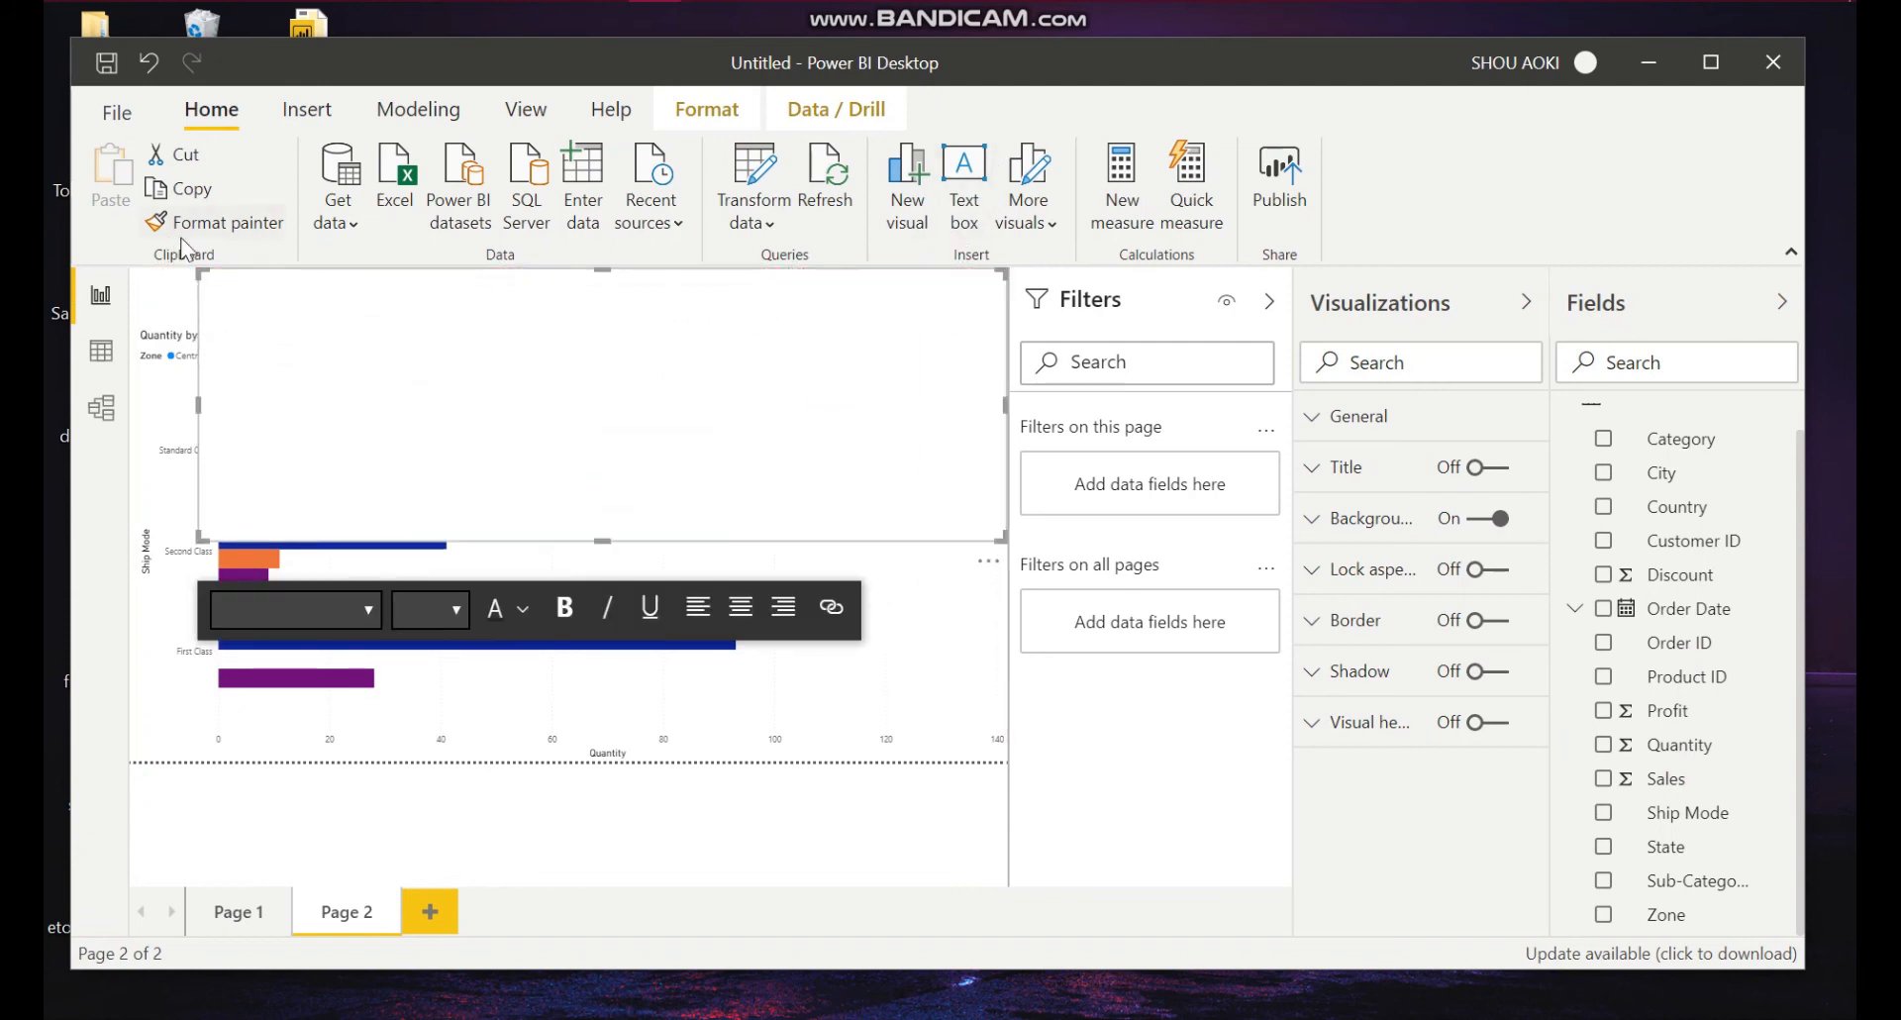
pyautogui.moveTo(199, 269); pyautogui.dragTo(132, 270)
pyautogui.moveTo(570, 541); pyautogui.dragTo(565, 326)
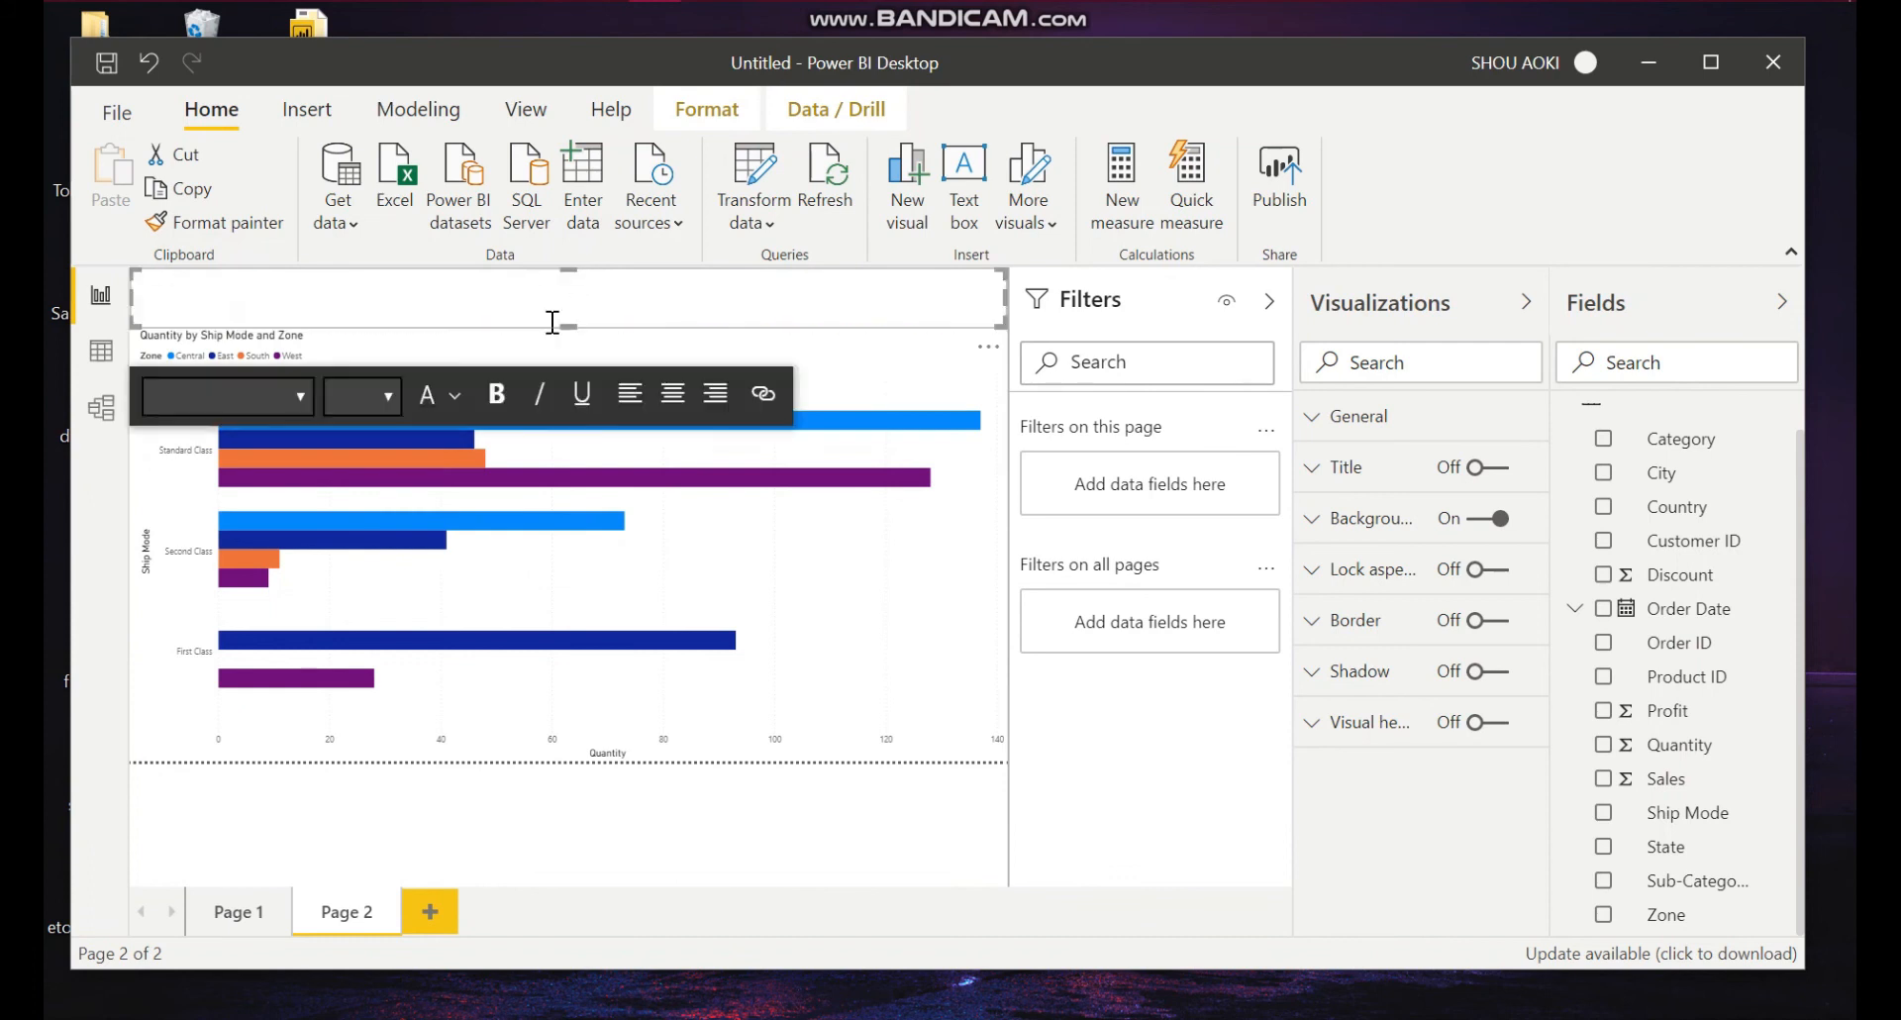
# Step: Try setting the text box font to 28 pt bold
pyautogui.click(355, 314)
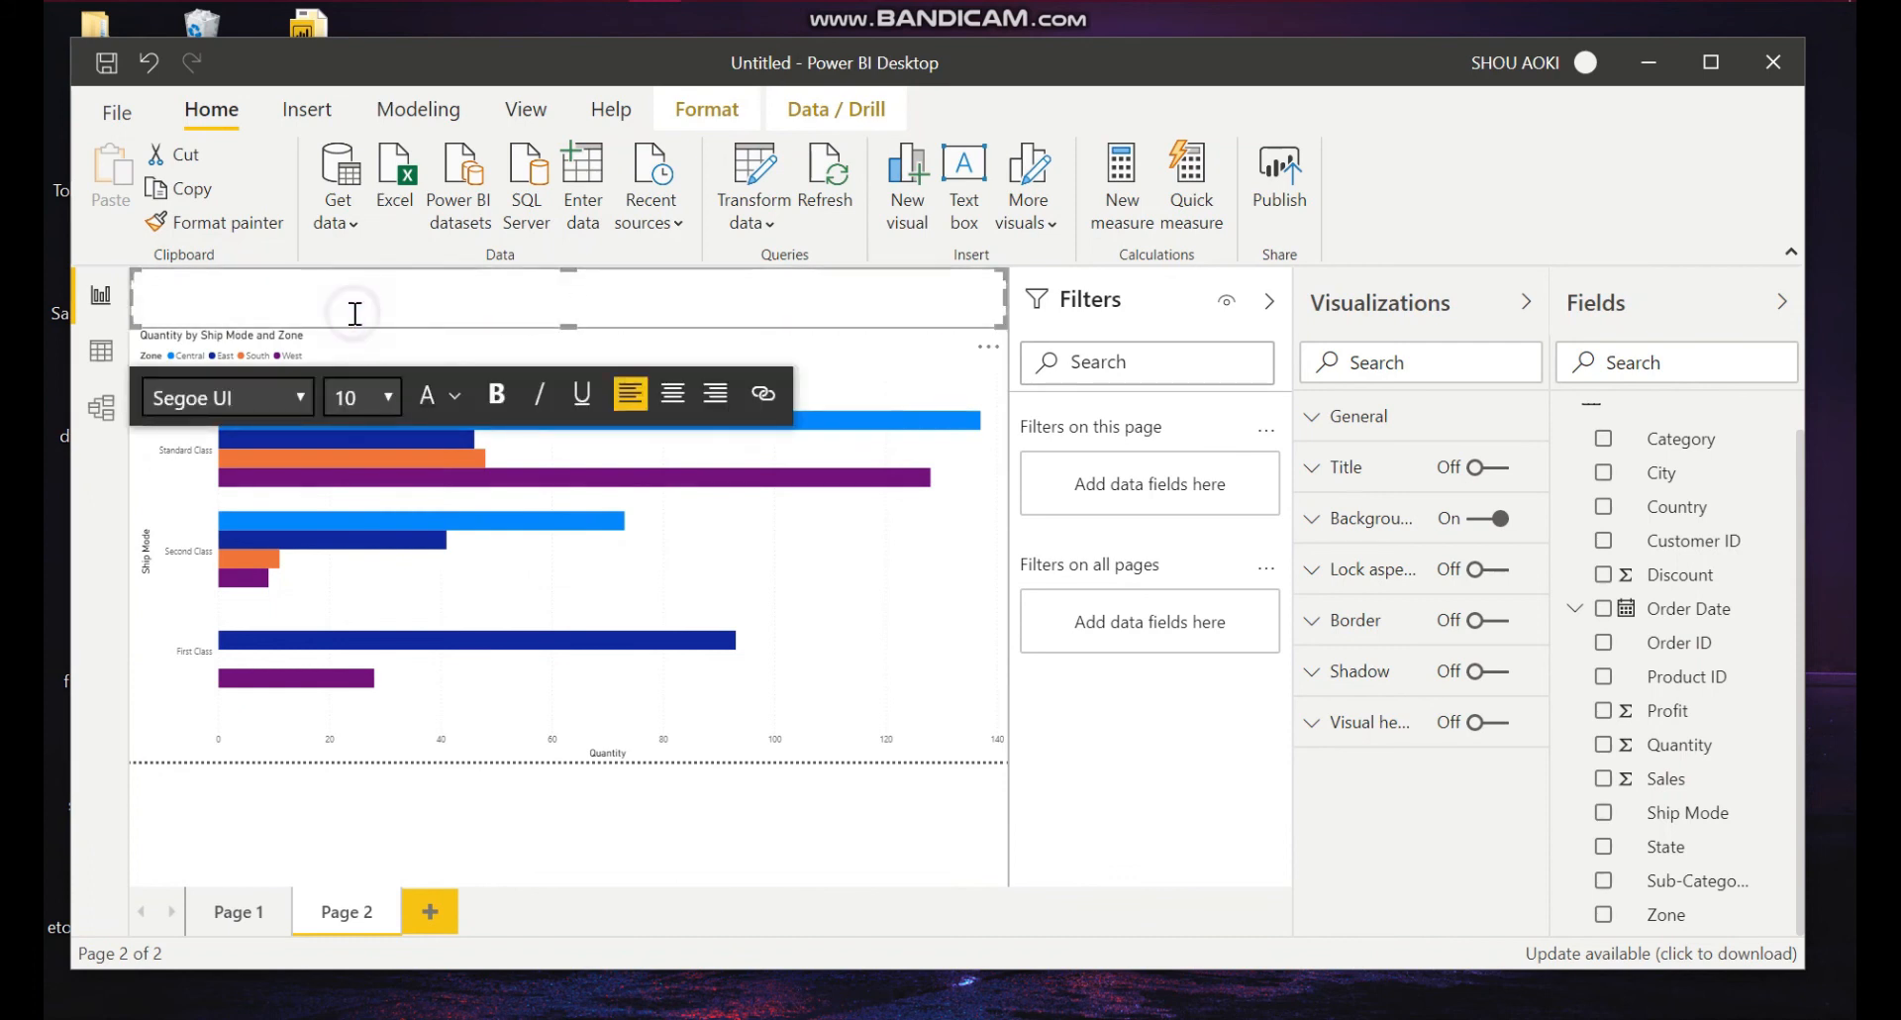
pyautogui.click(389, 400)
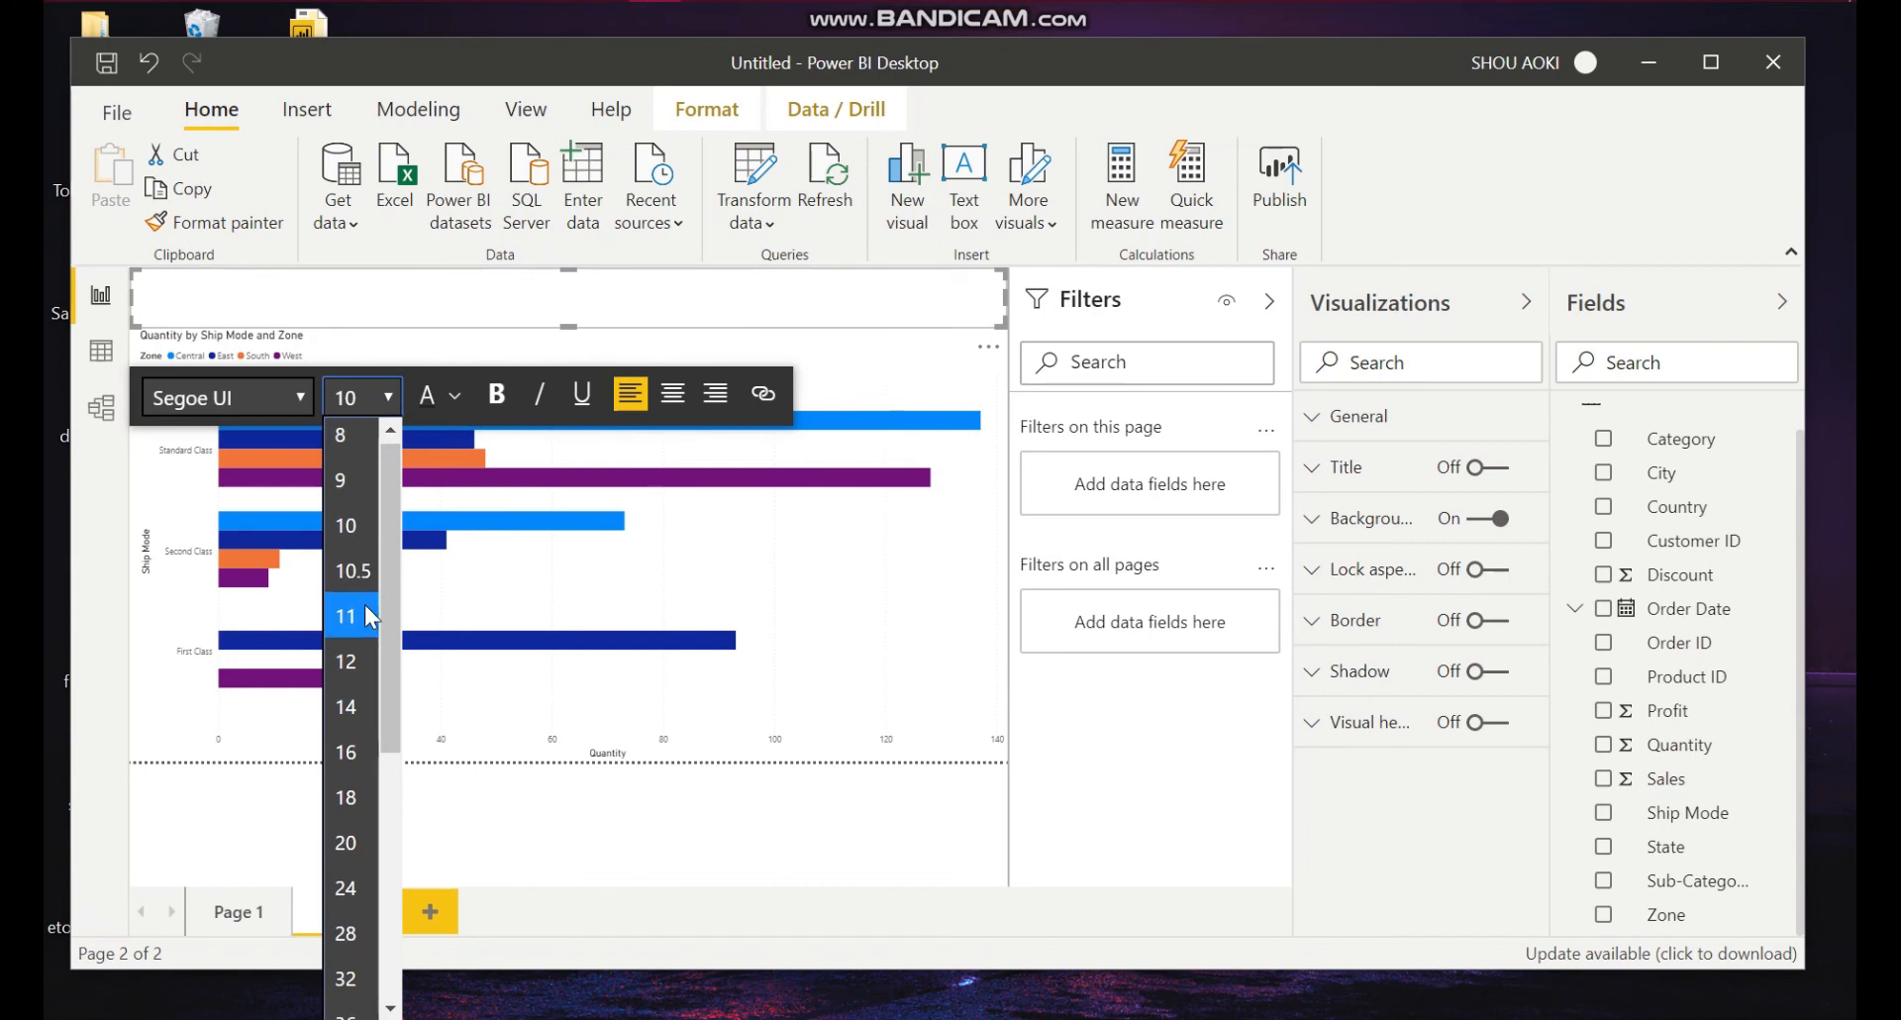
pyautogui.scroll(-2, 366, 610)
pyautogui.scroll(-2, 365, 606)
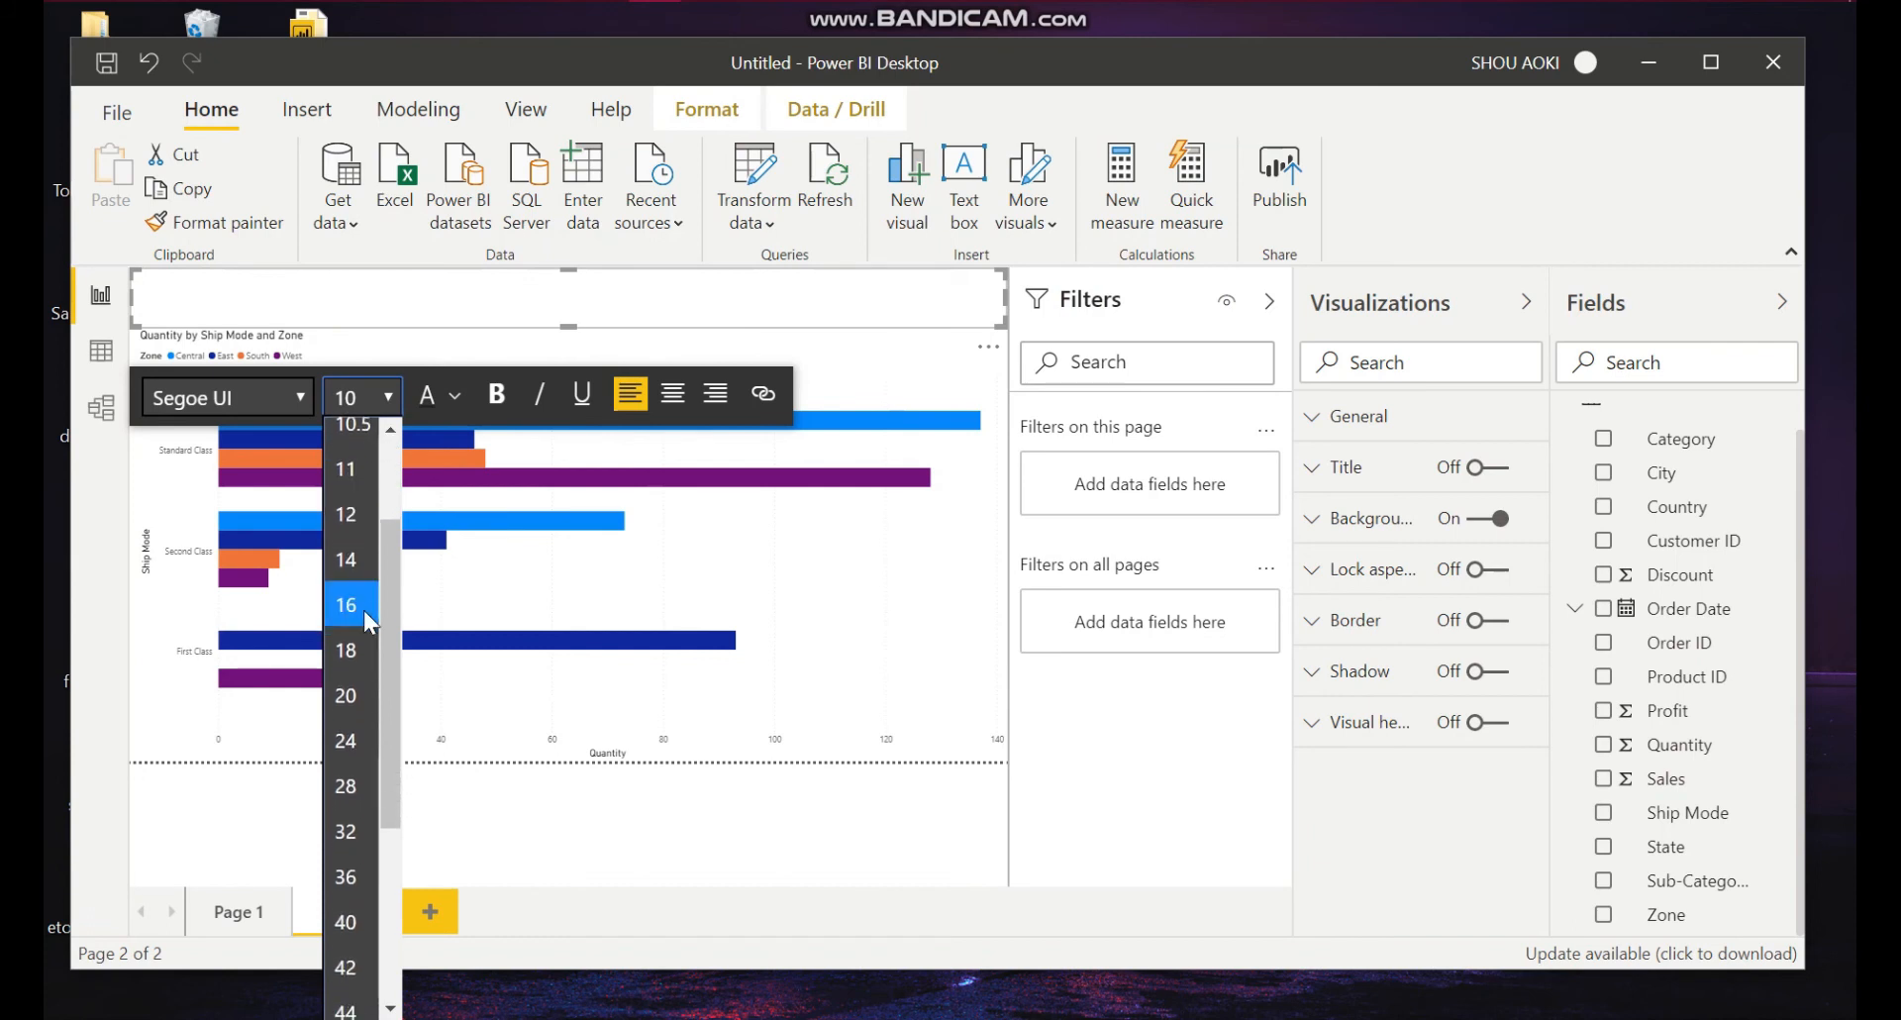
pyautogui.click(360, 791)
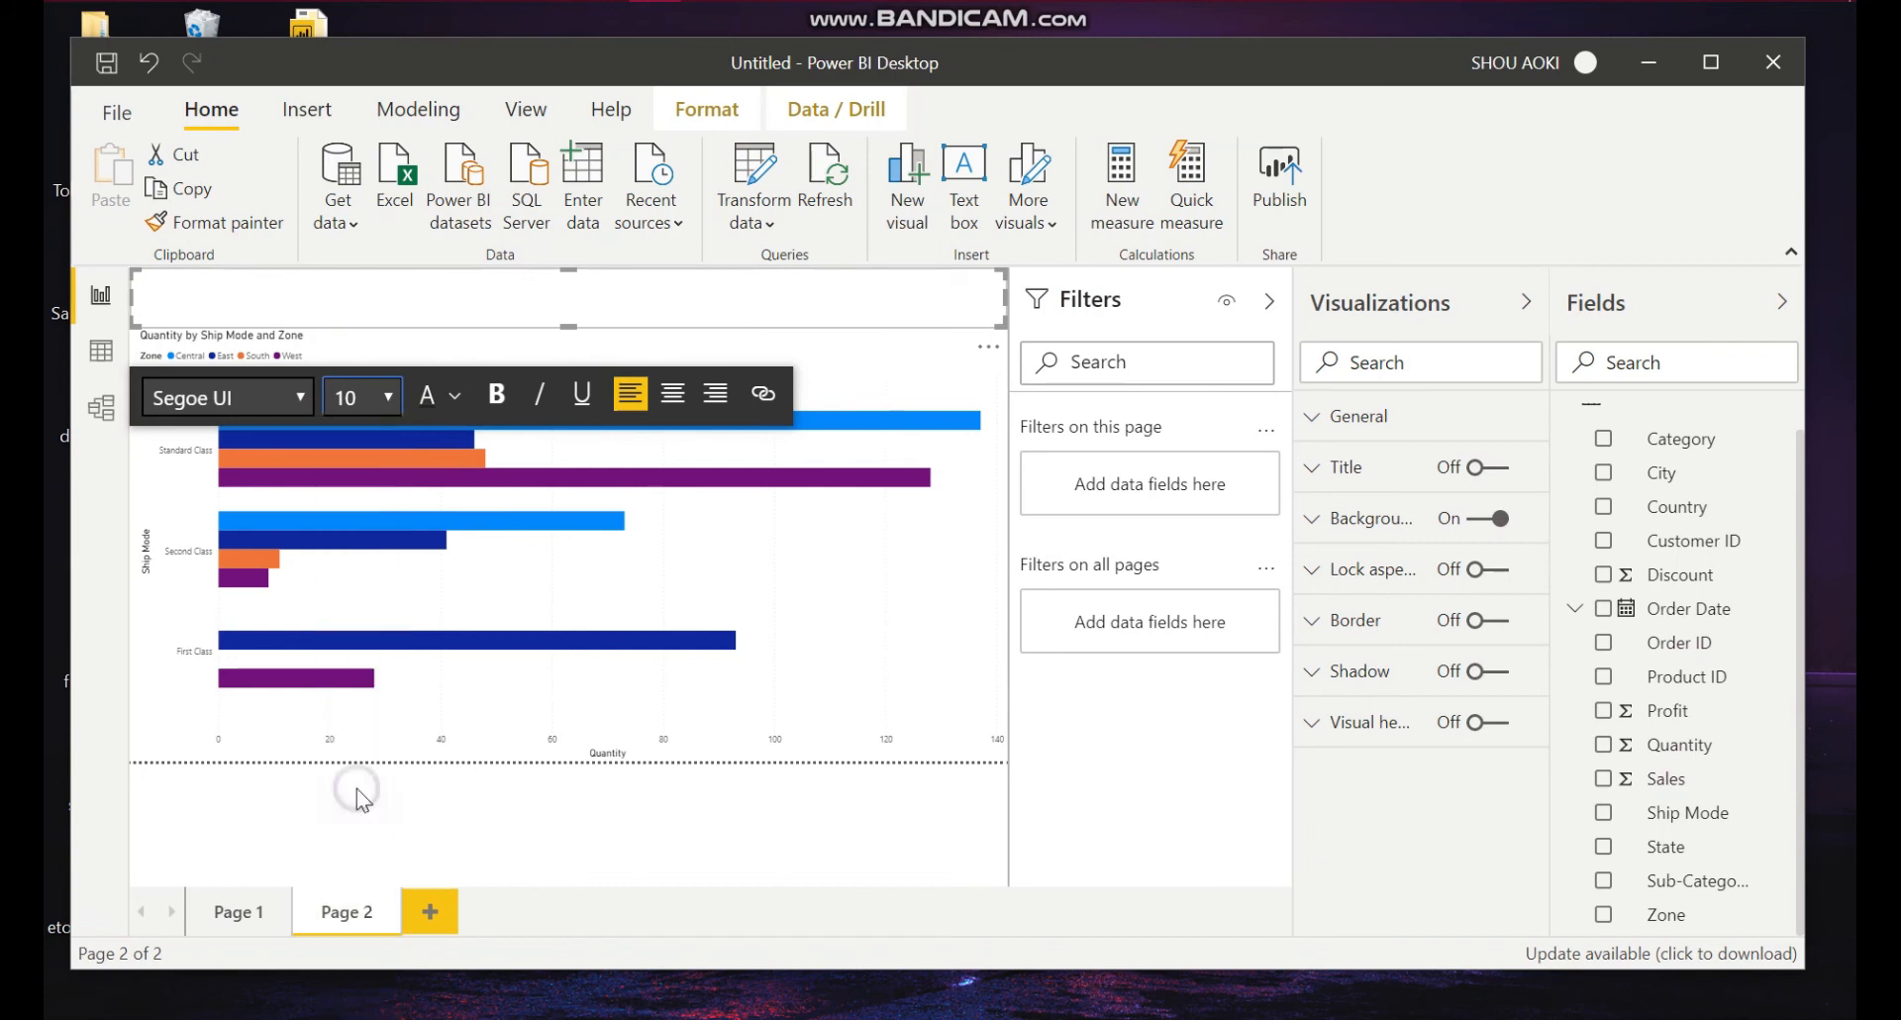
pyautogui.click(498, 396)
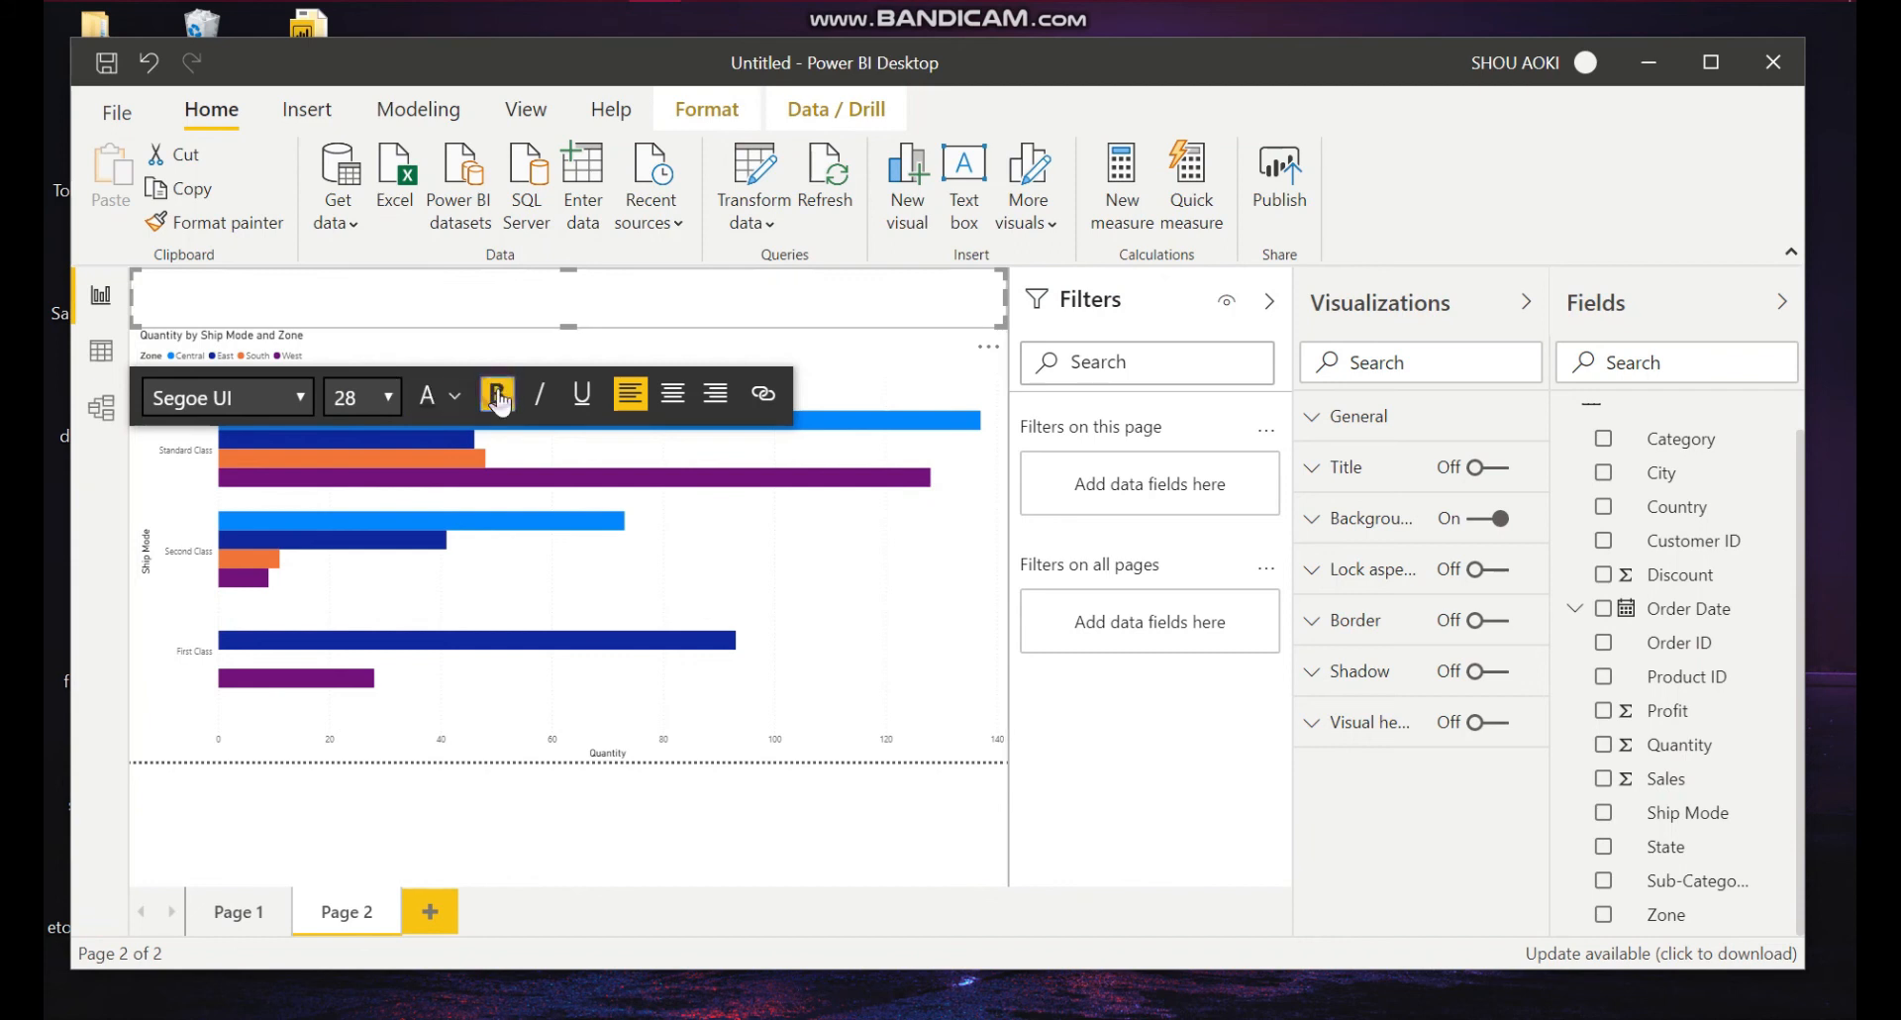
pyautogui.click(389, 291)
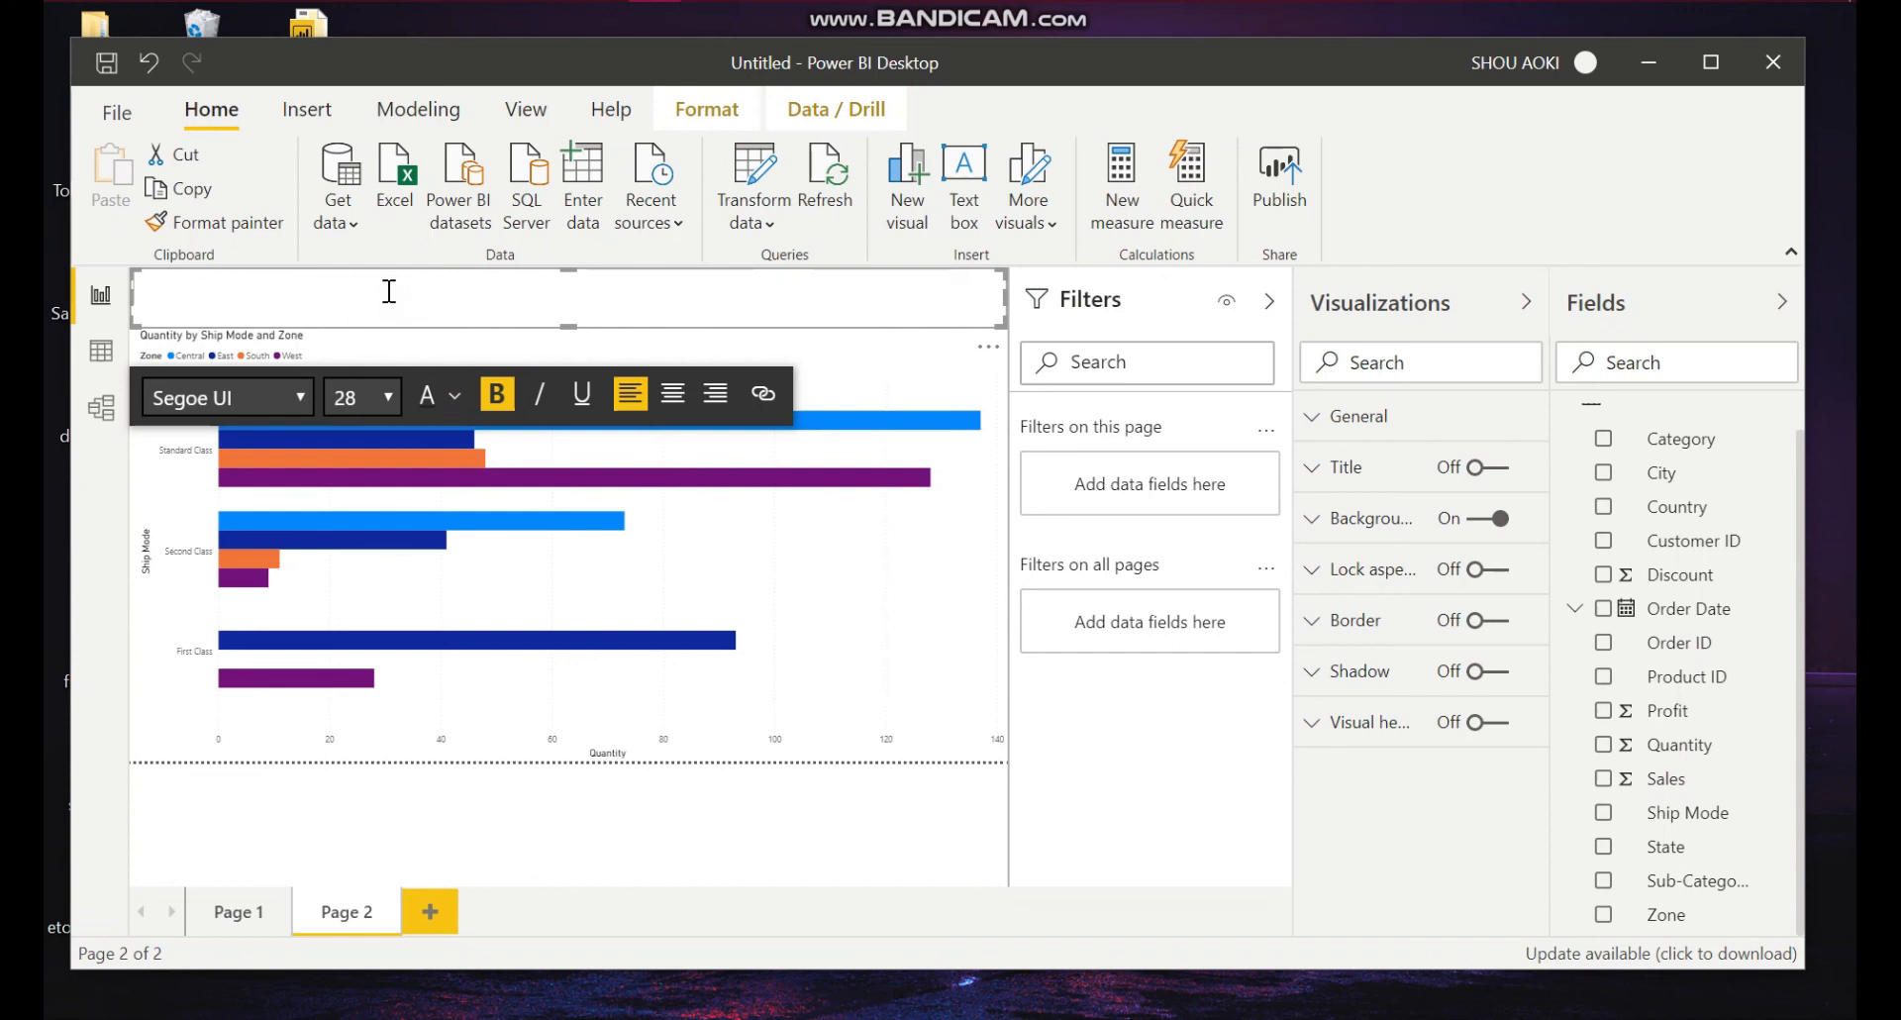
pyautogui.press('capslock')
pyautogui.press('BackSpace')
pyautogui.press('capslock')
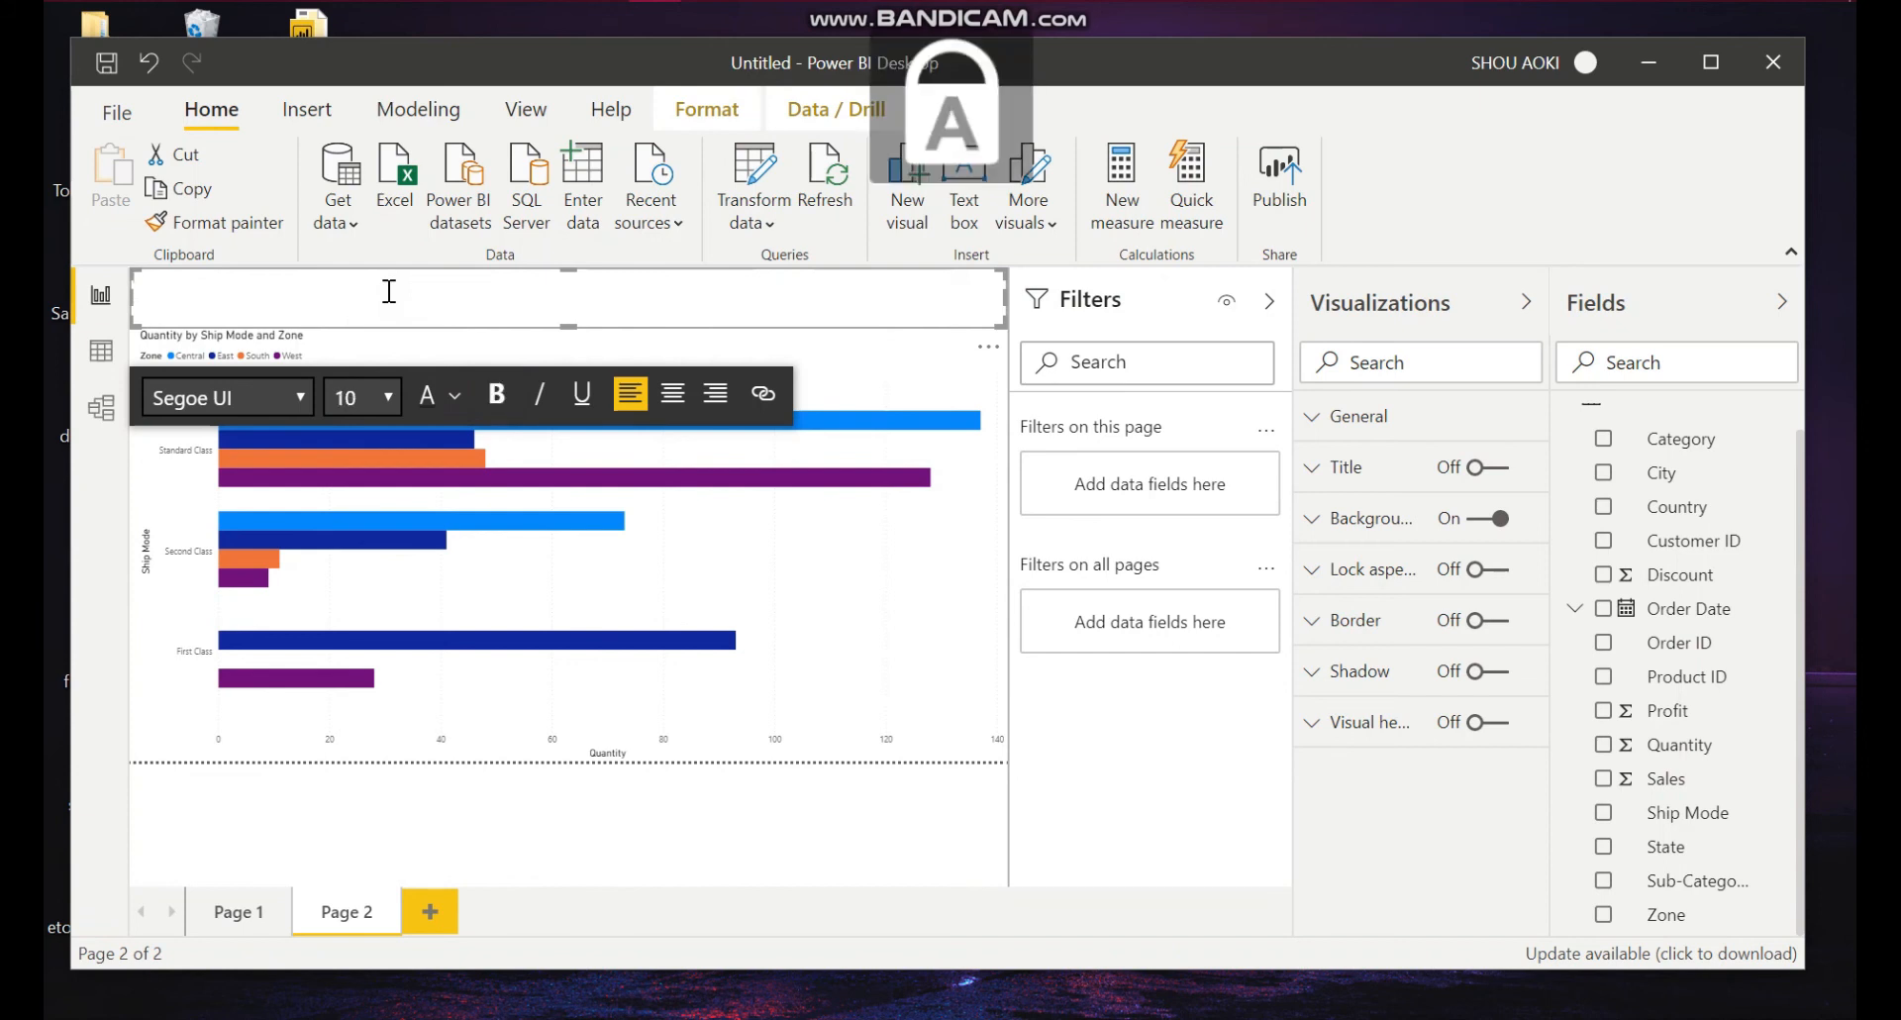
# Step: Set the text box font size to 28 and type the heading "Shipping Mode of Product Quantities of"
pyautogui.click(385, 402)
pyautogui.scroll(-1, 355, 837)
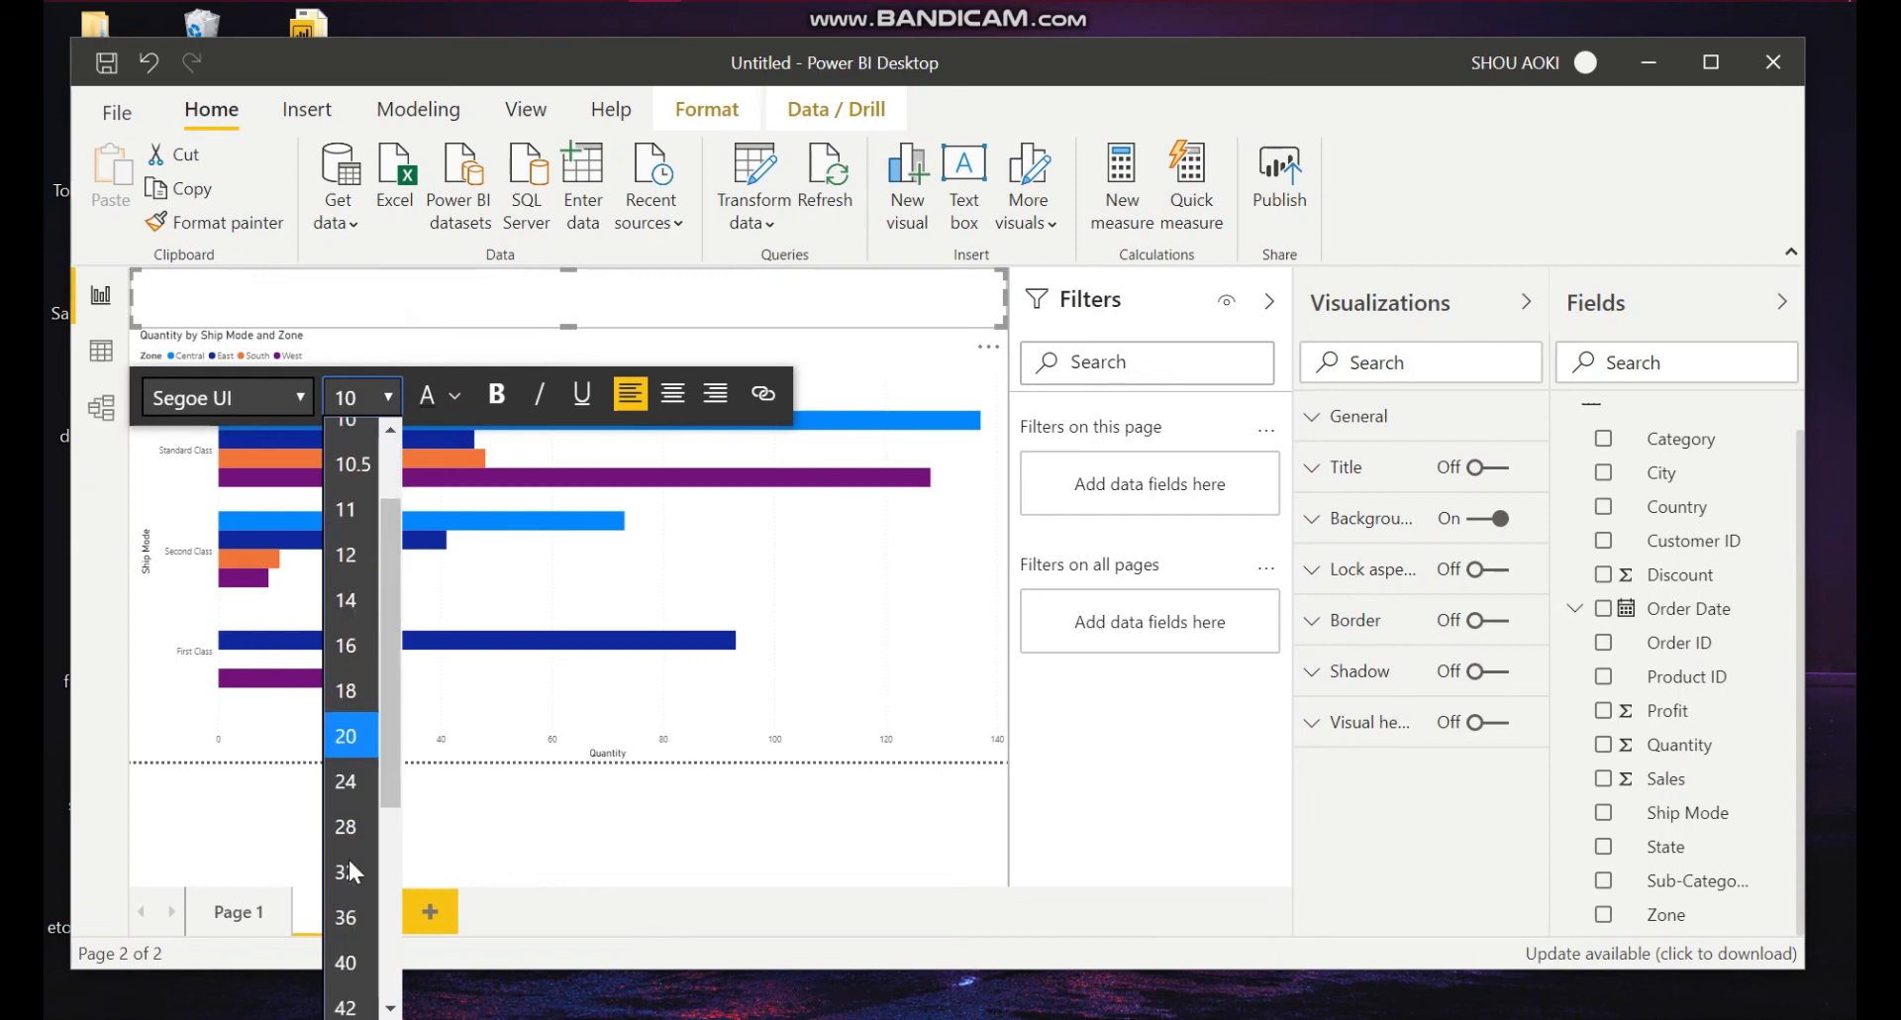
pyautogui.click(349, 822)
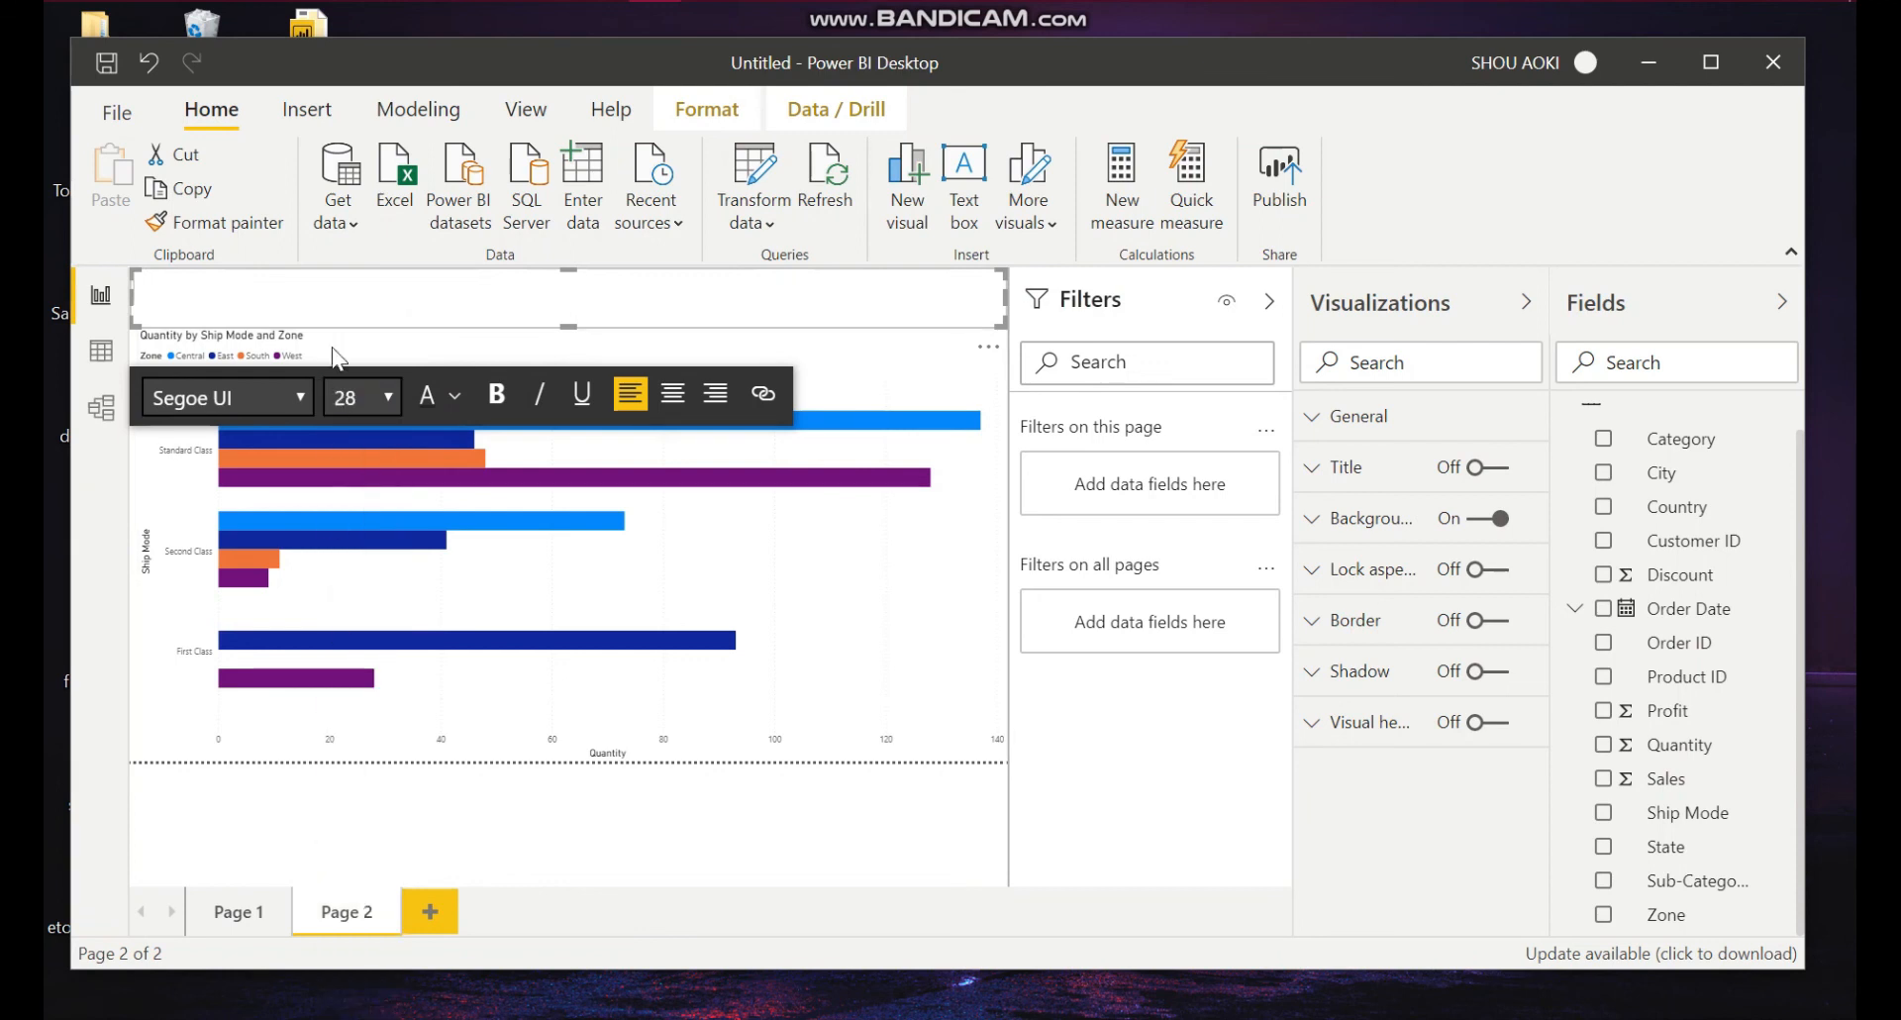
pyautogui.write('Shipp')
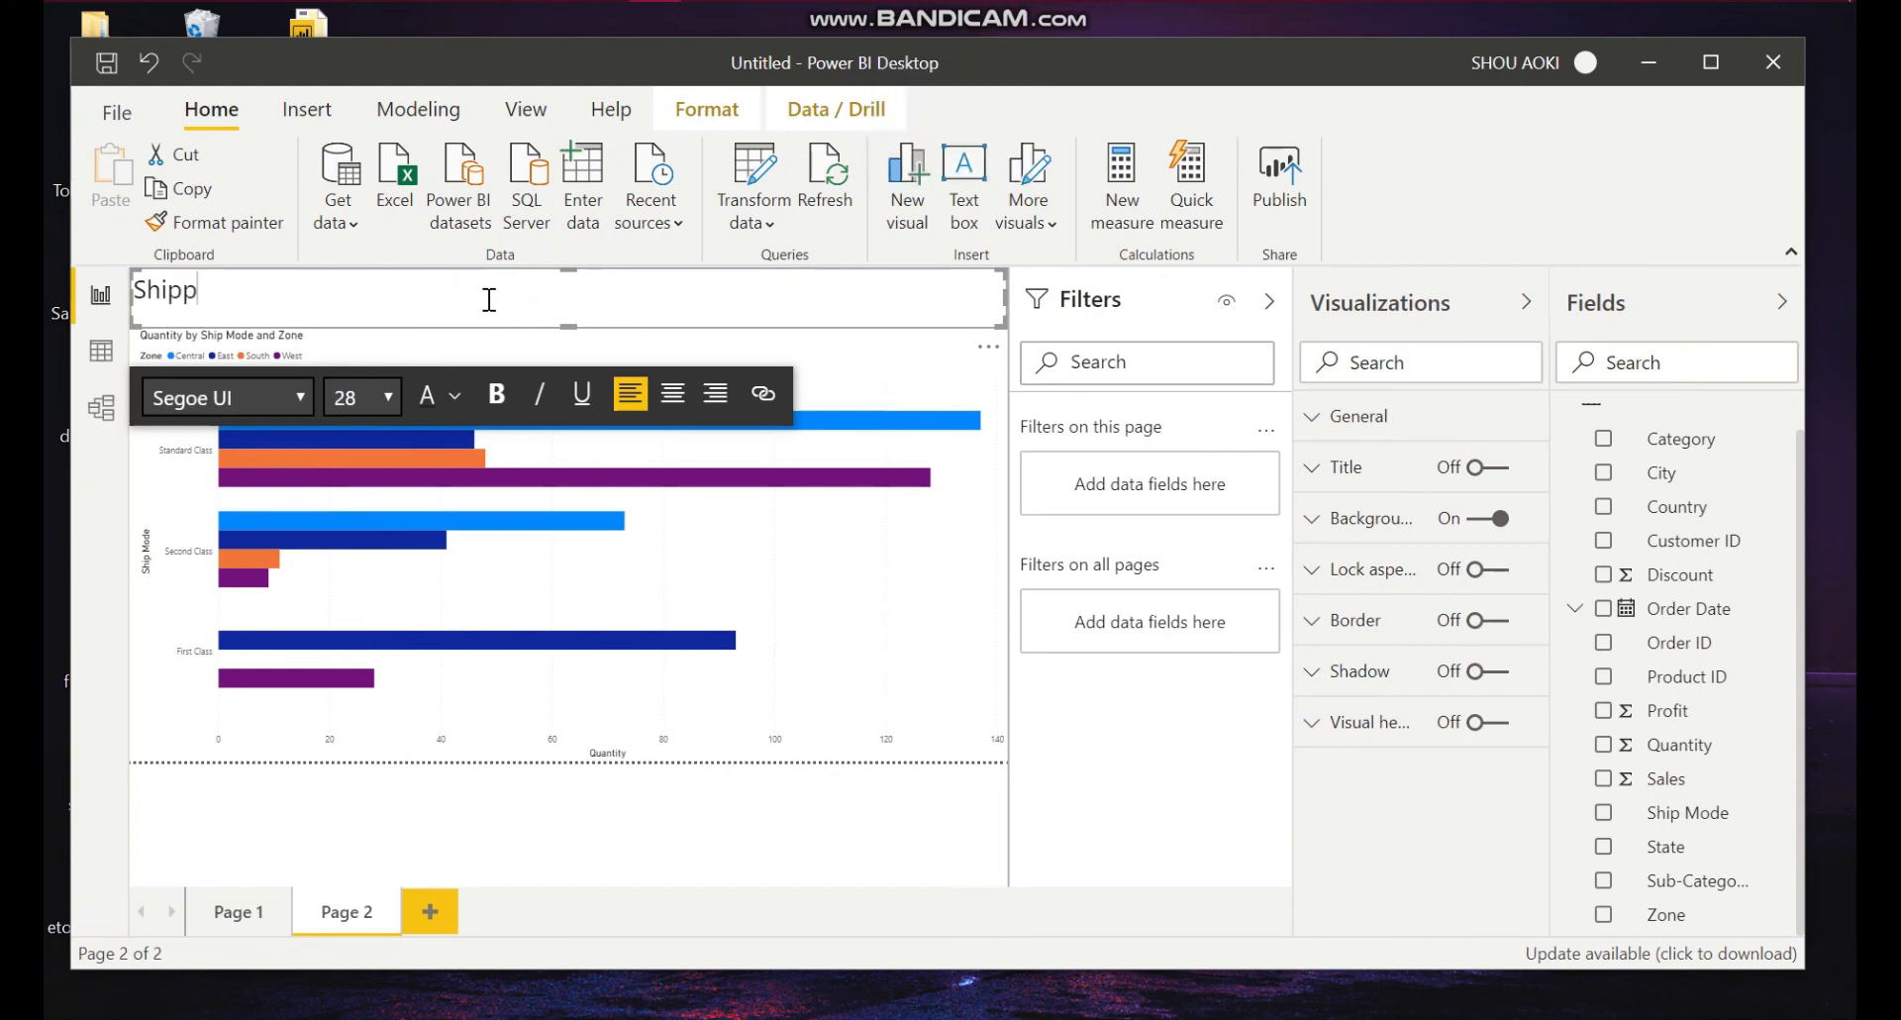
pyautogui.write('ing MOde')
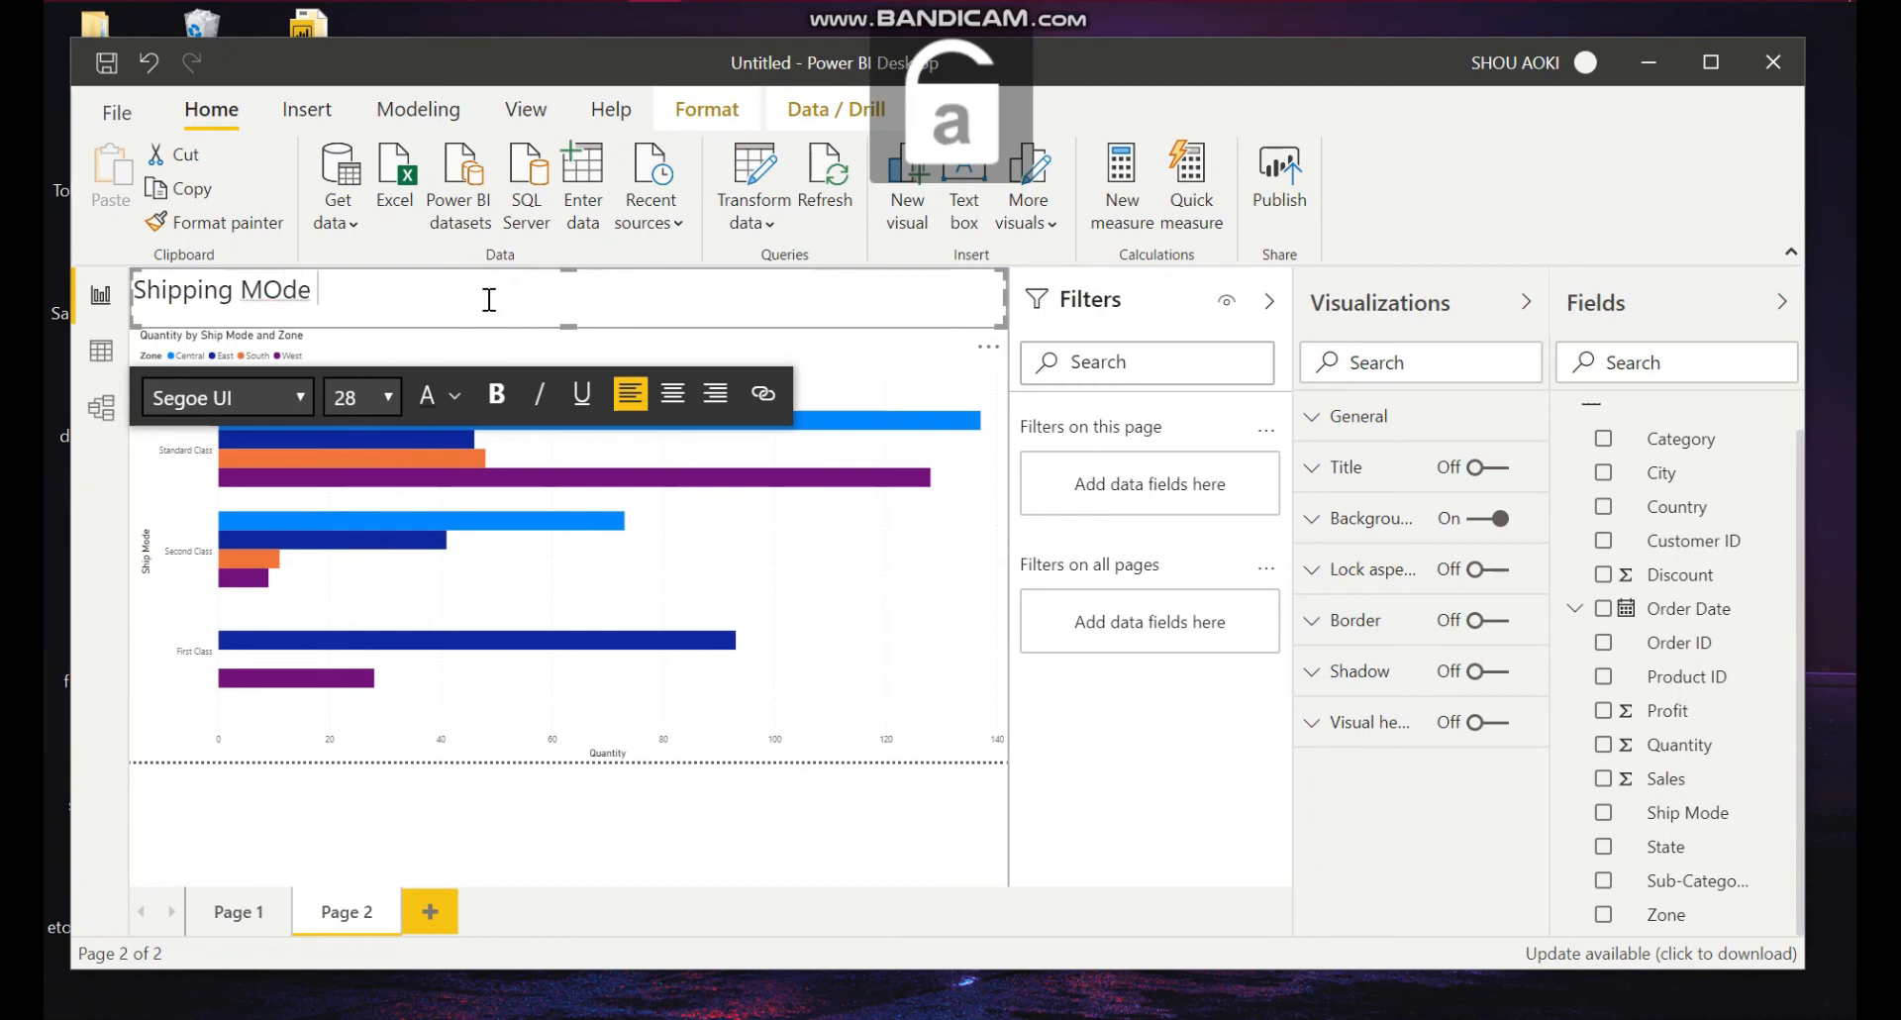
pyautogui.press('BackSpace')
pyautogui.press('BackSpace')
pyautogui.press('BackSpace')
pyautogui.write('ode of')
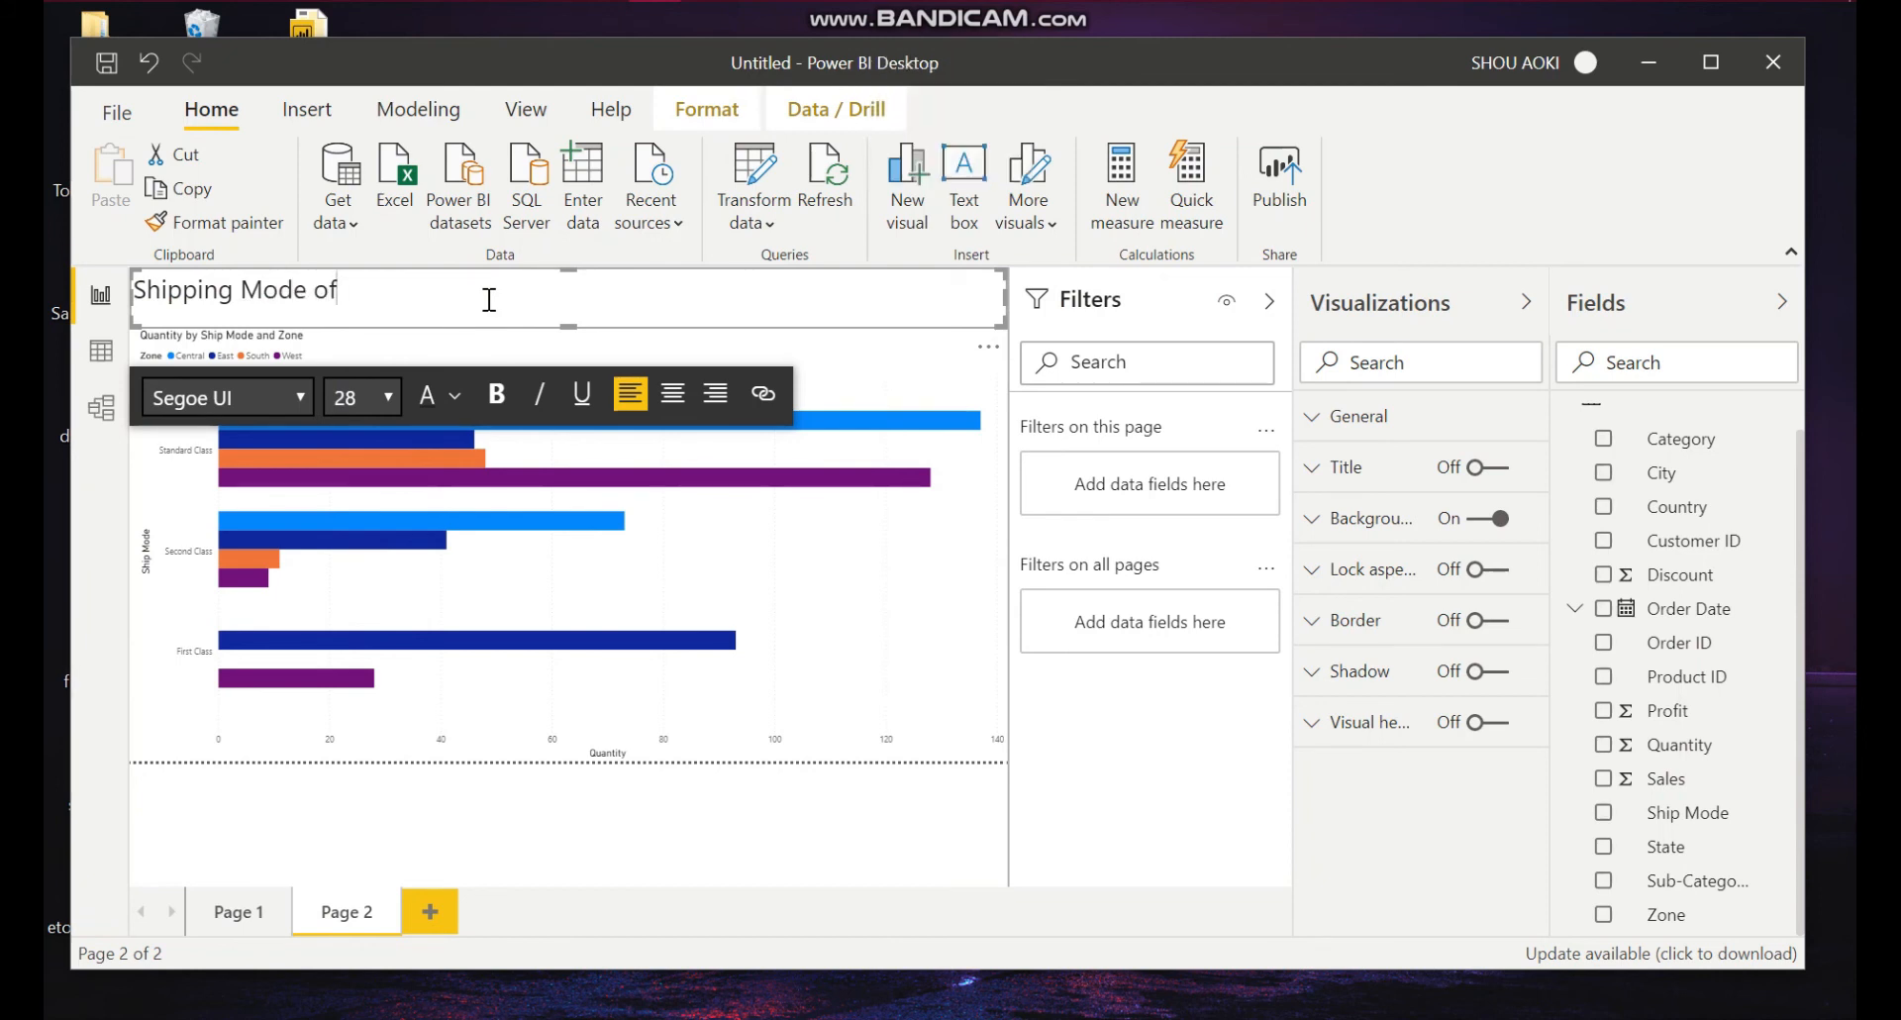
pyautogui.write(' product q')
pyautogui.press('BackSpace')
pyautogui.press('BackSpace')
pyautogui.press('BackSpace')
pyautogui.press('BackSpace')
pyautogui.press('BackSpace')
pyautogui.press('BackSpace')
pyautogui.press('BackSpace')
pyautogui.press('capslock')
pyautogui.write('P')
pyautogui.press('capslock')
pyautogui.write('roduct')
pyautogui.press('capslock')
pyautogui.write('Q')
pyautogui.press('capslock')
pyautogui.write('u')
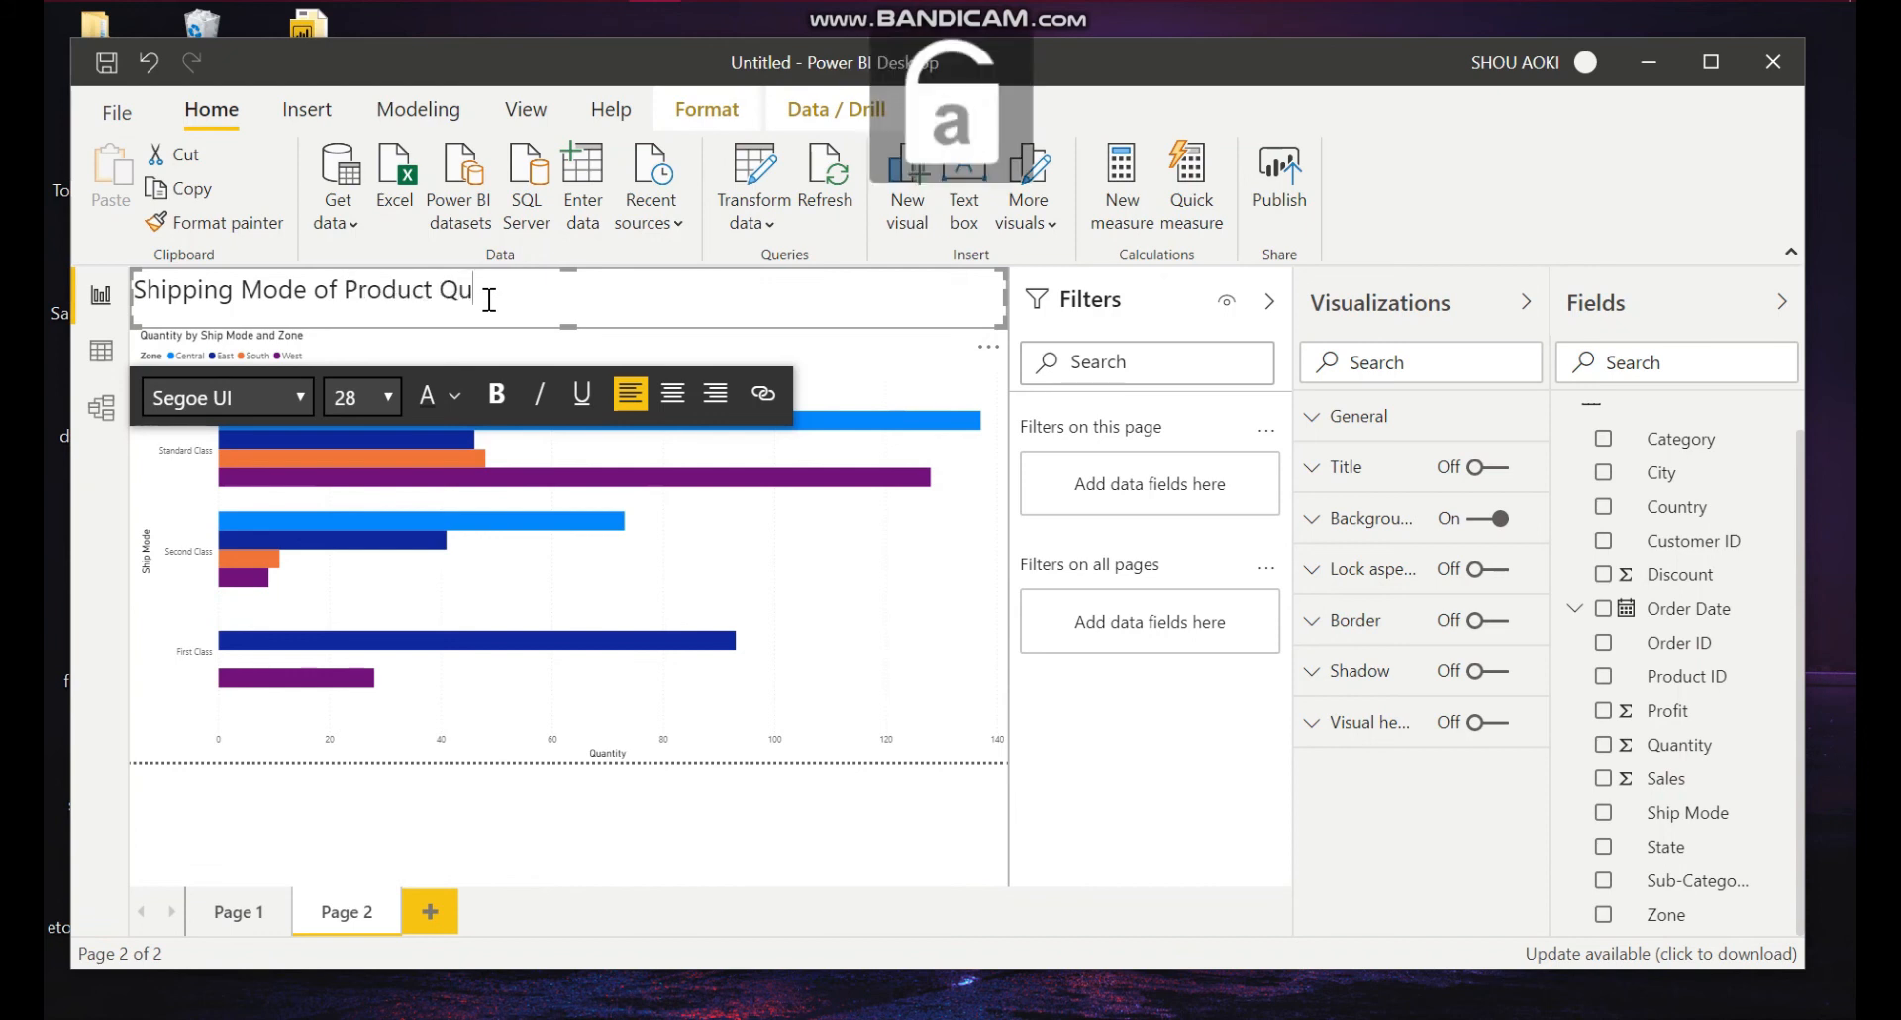
pyautogui.write('antitties o')
pyautogui.press('BackSpace')
pyautogui.press('BackSpace')
pyautogui.press('BackSpace')
pyautogui.press('BackSpace')
pyautogui.write('ies of')
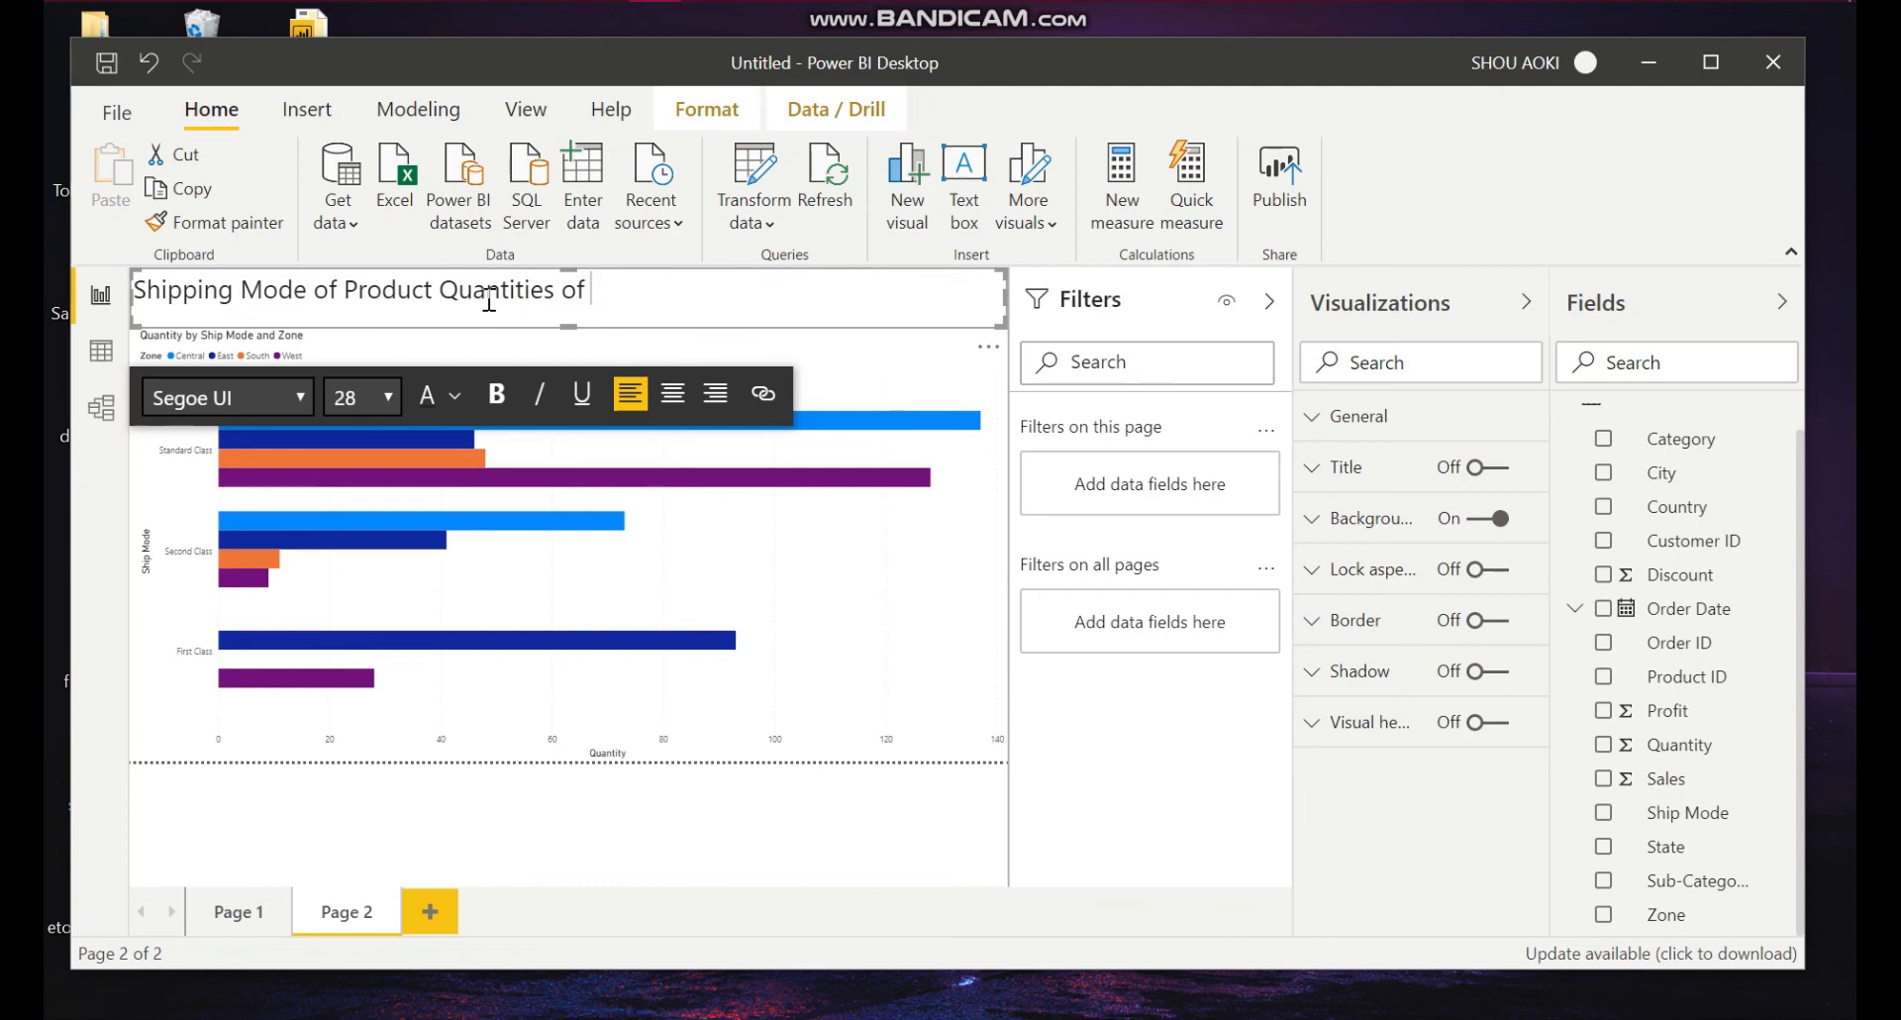
# Step: Append "H&M" to the heading text
pyautogui.press('capslock')
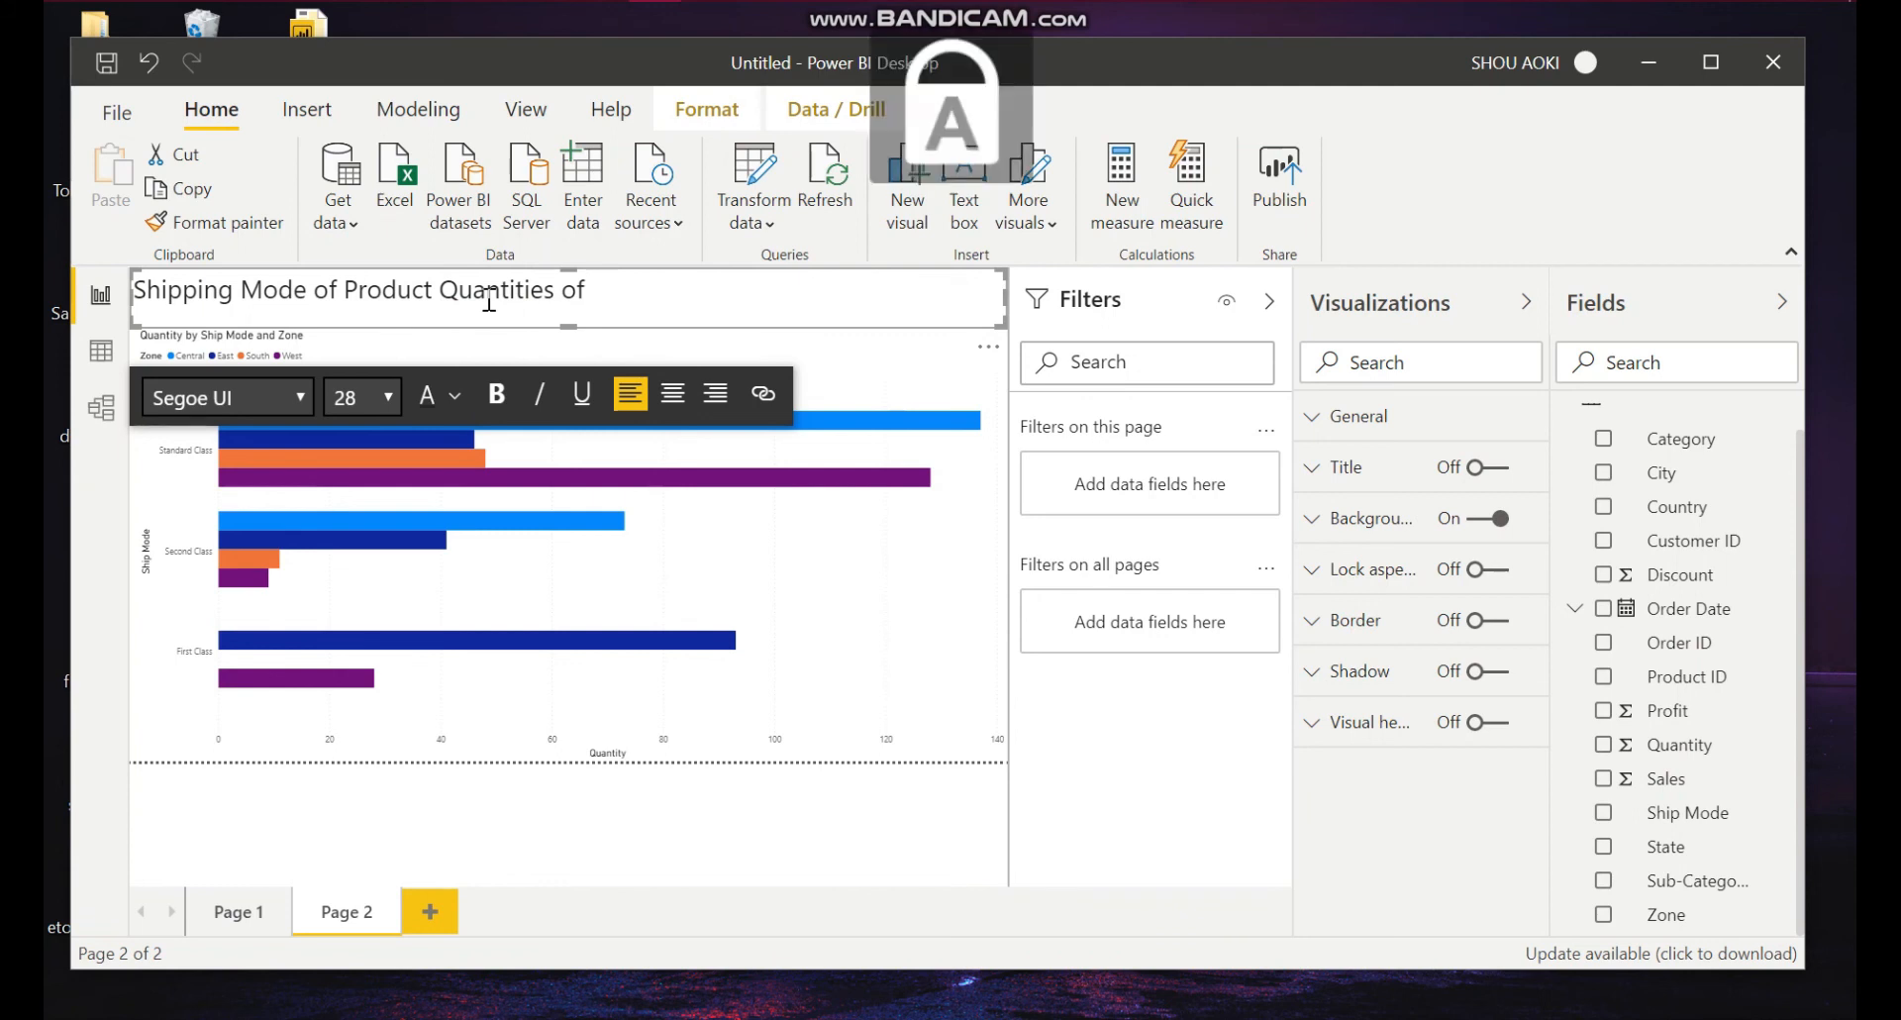
pyautogui.write('H')
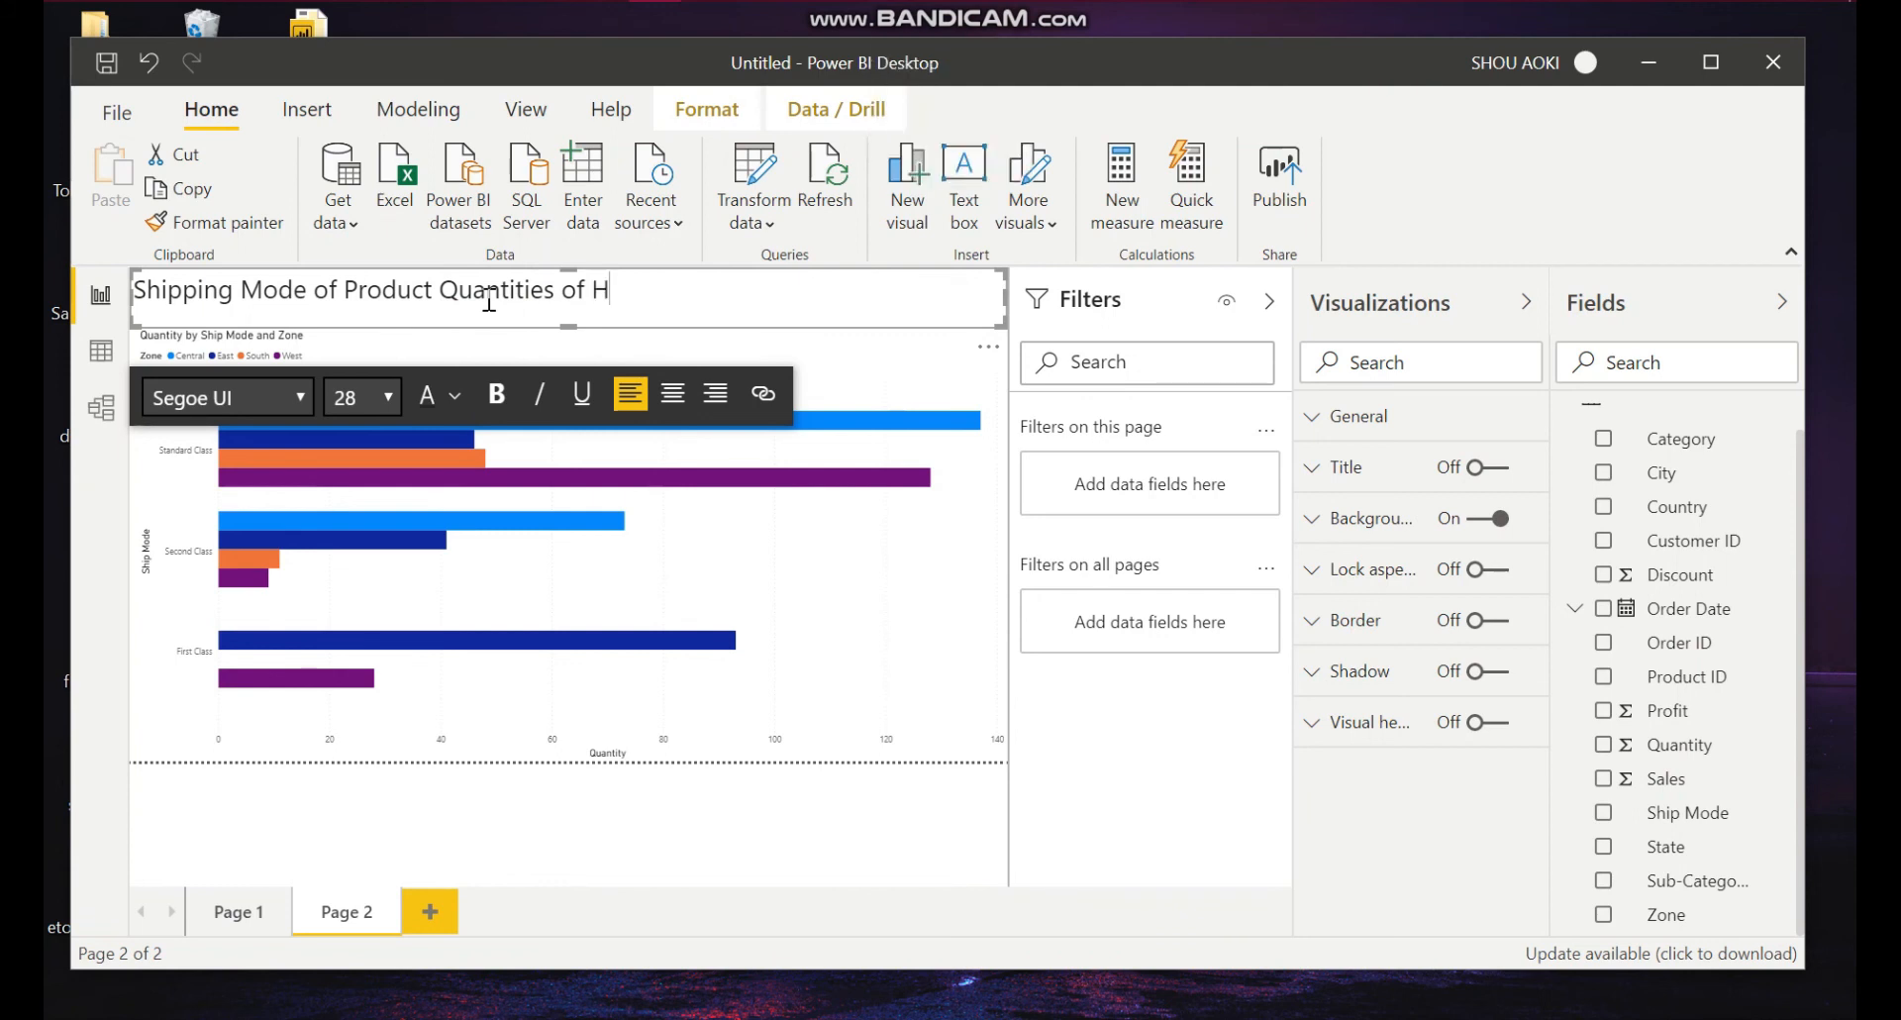
pyautogui.write('&M THROU')
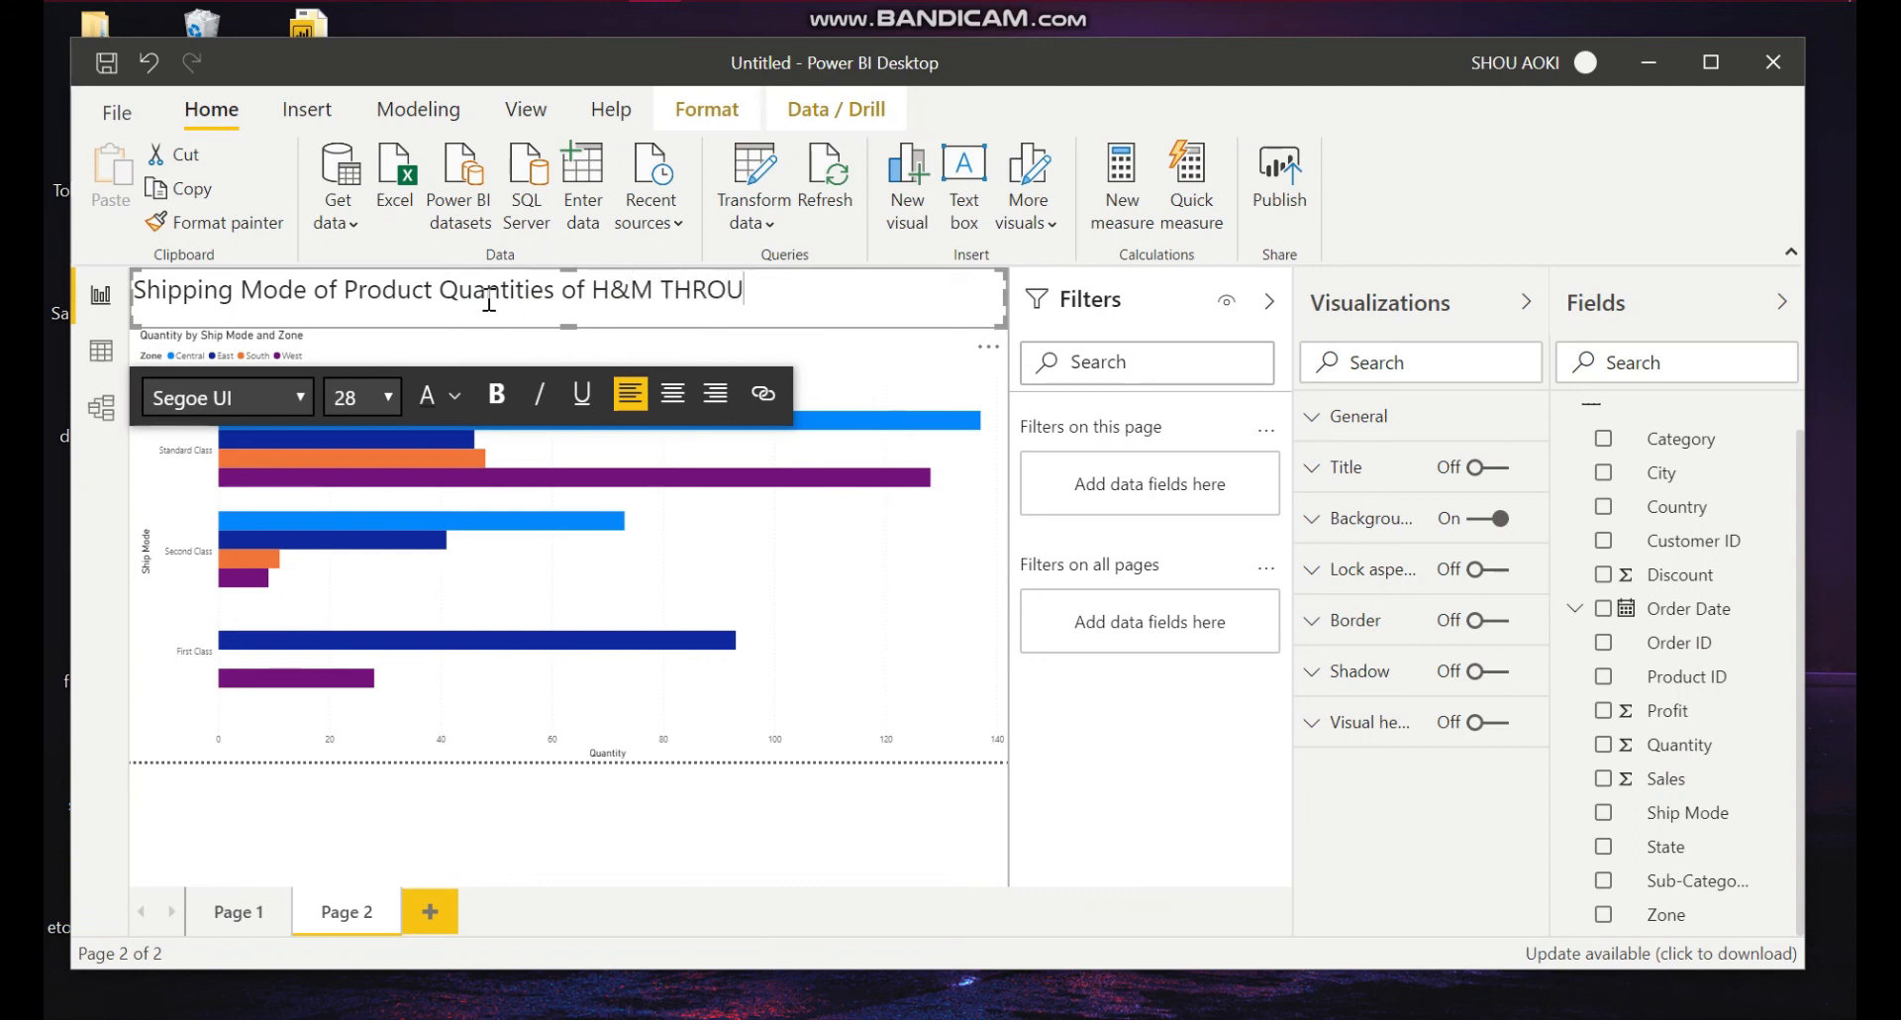
pyautogui.press('BackSpace')
pyautogui.press('BackSpace')
pyautogui.press('BackSpace')
pyautogui.write('h')
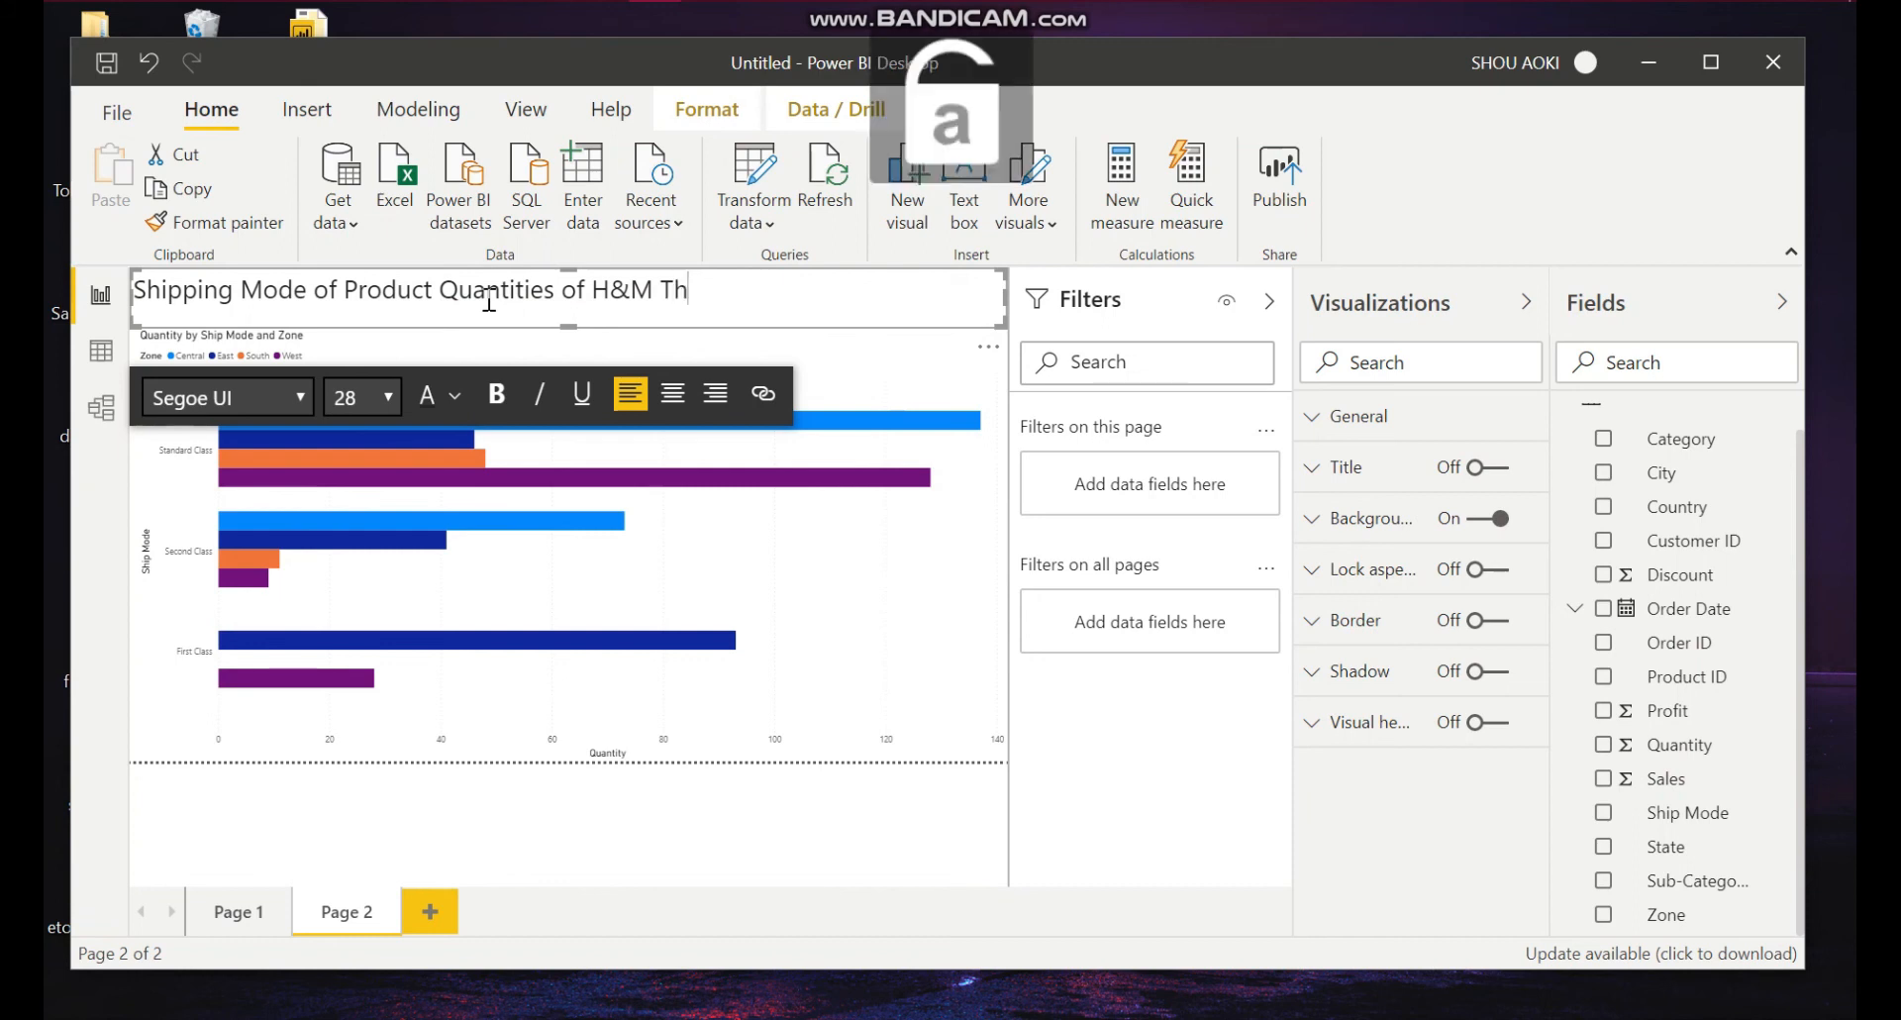
pyautogui.write('rough the')
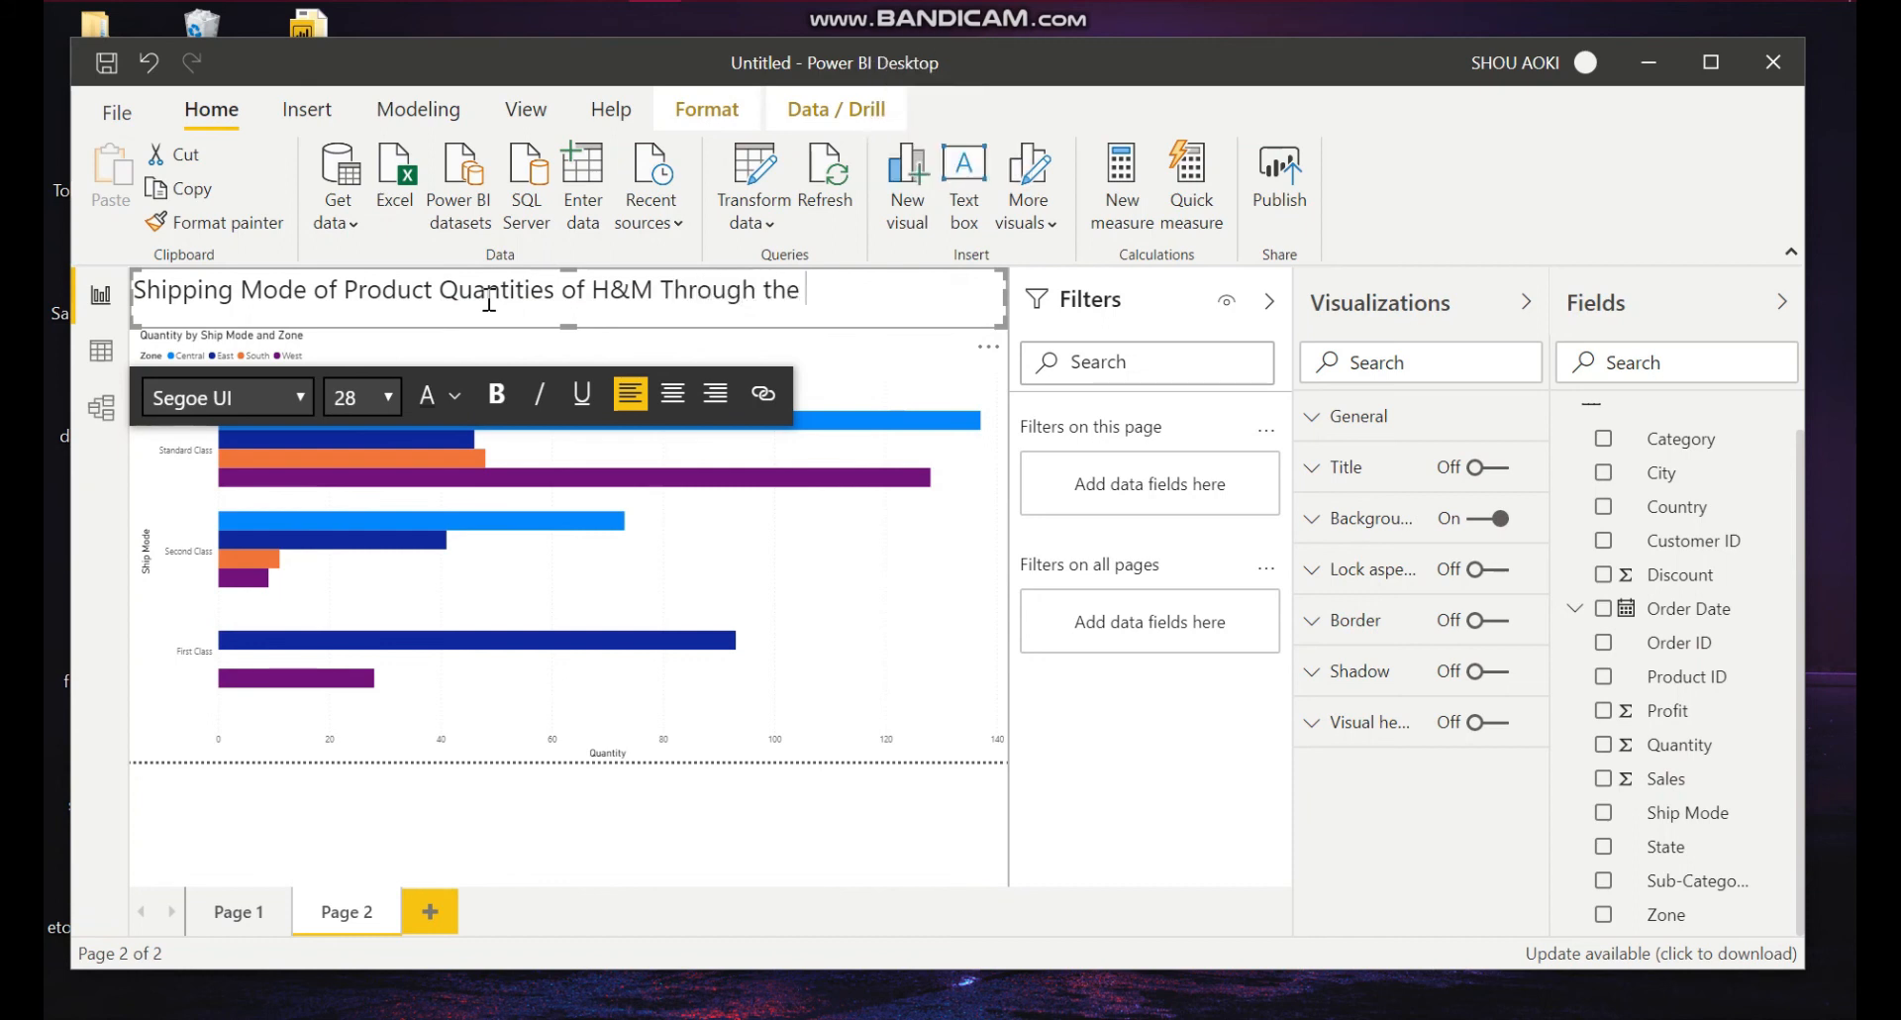
pyautogui.press('BackSpace')
pyautogui.press('BackSpace')
pyautogui.press('BackSpace')
pyautogui.press('BackSpace')
pyautogui.press('BackSpace')
pyautogui.press('BackSpace')
pyautogui.press('BackSpace')
pyautogui.press('BackSpace')
pyautogui.press('BackSpace')
pyautogui.press('BackSpace')
pyautogui.press('BackSpace')
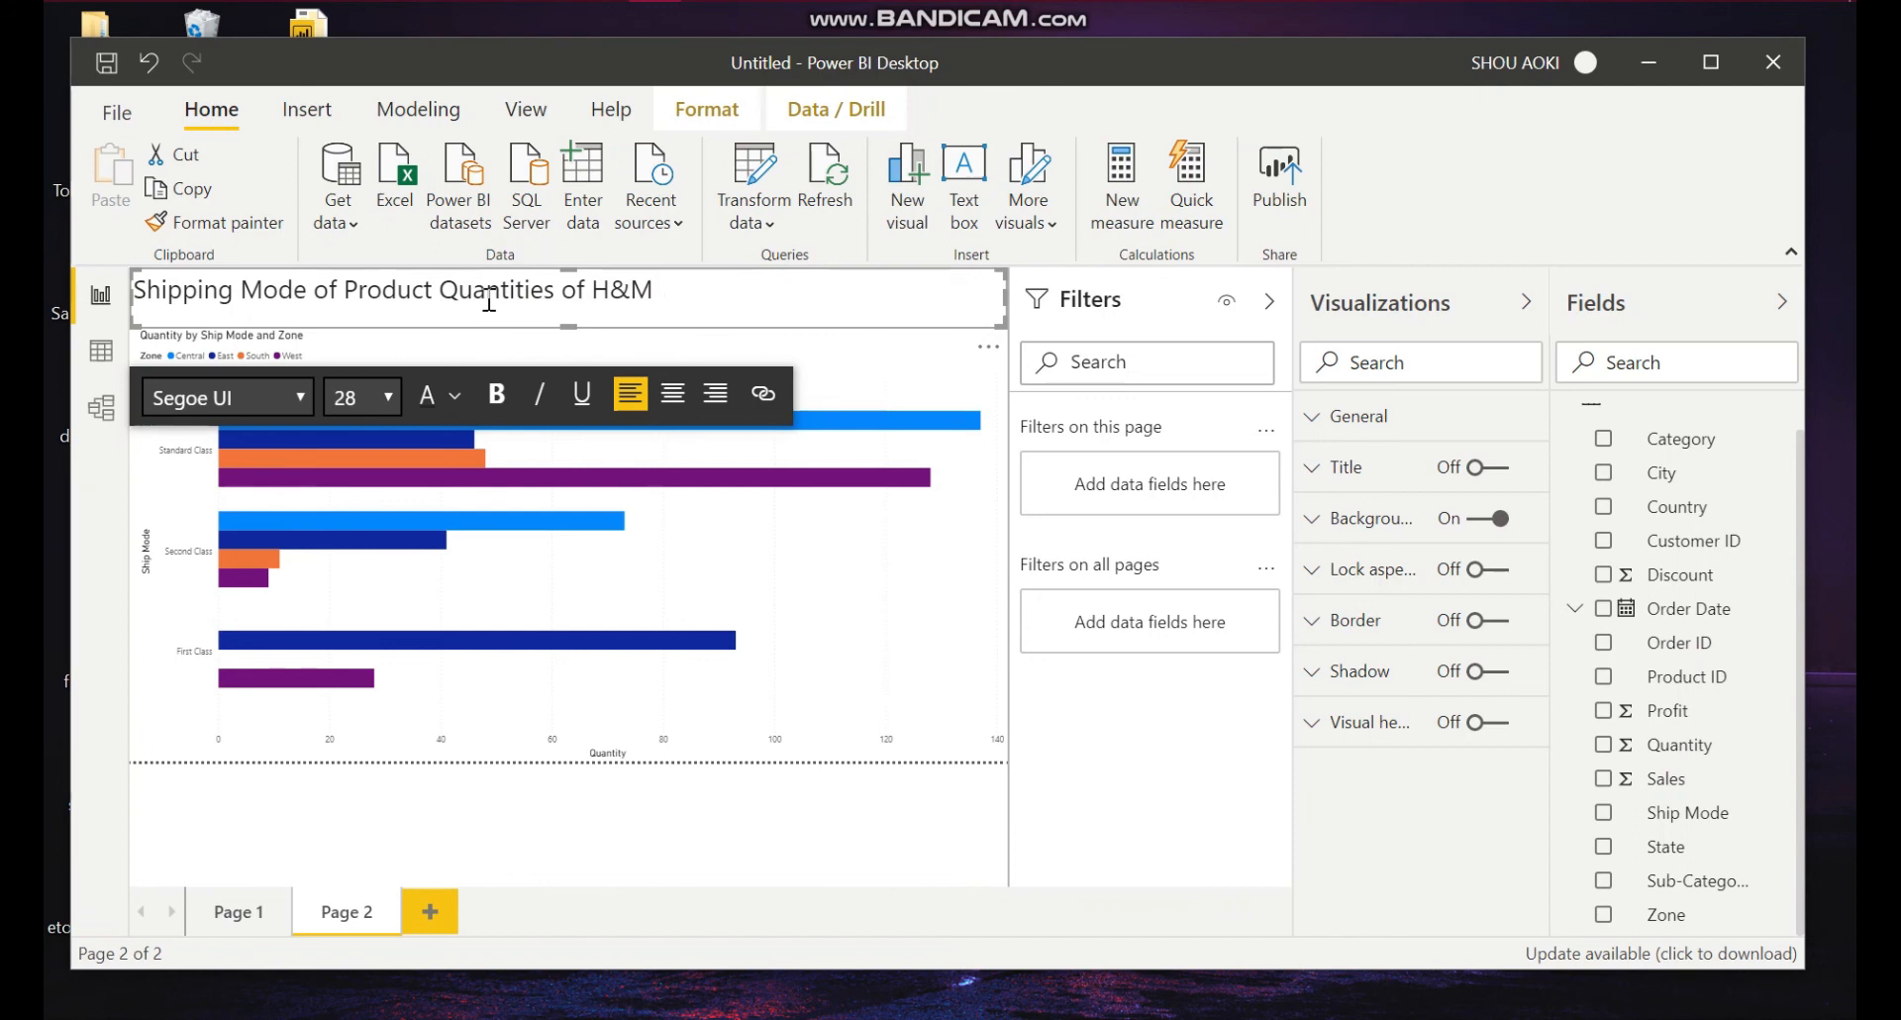
# Step: Extend the heading to "Shipping Mode of Product Quantities of H&M through the Zones of USA"
pyautogui.write('through the zones')
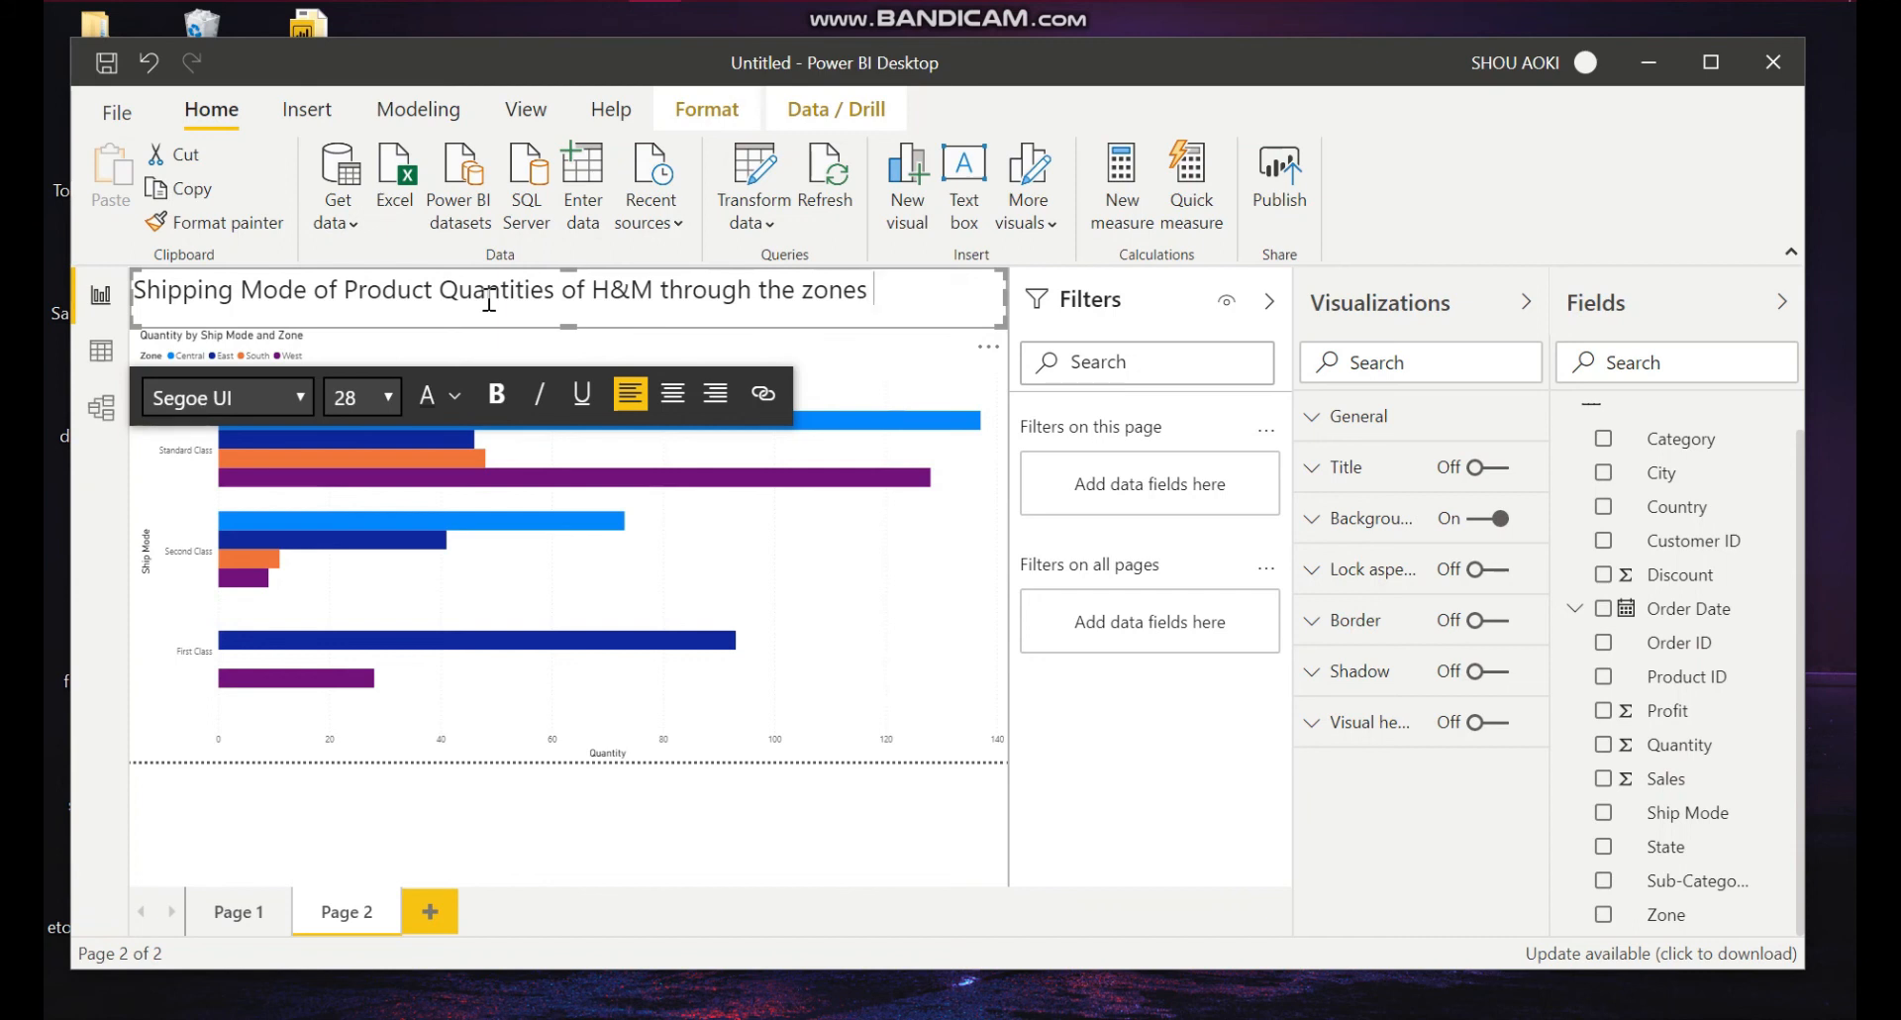
pyautogui.write('of USA')
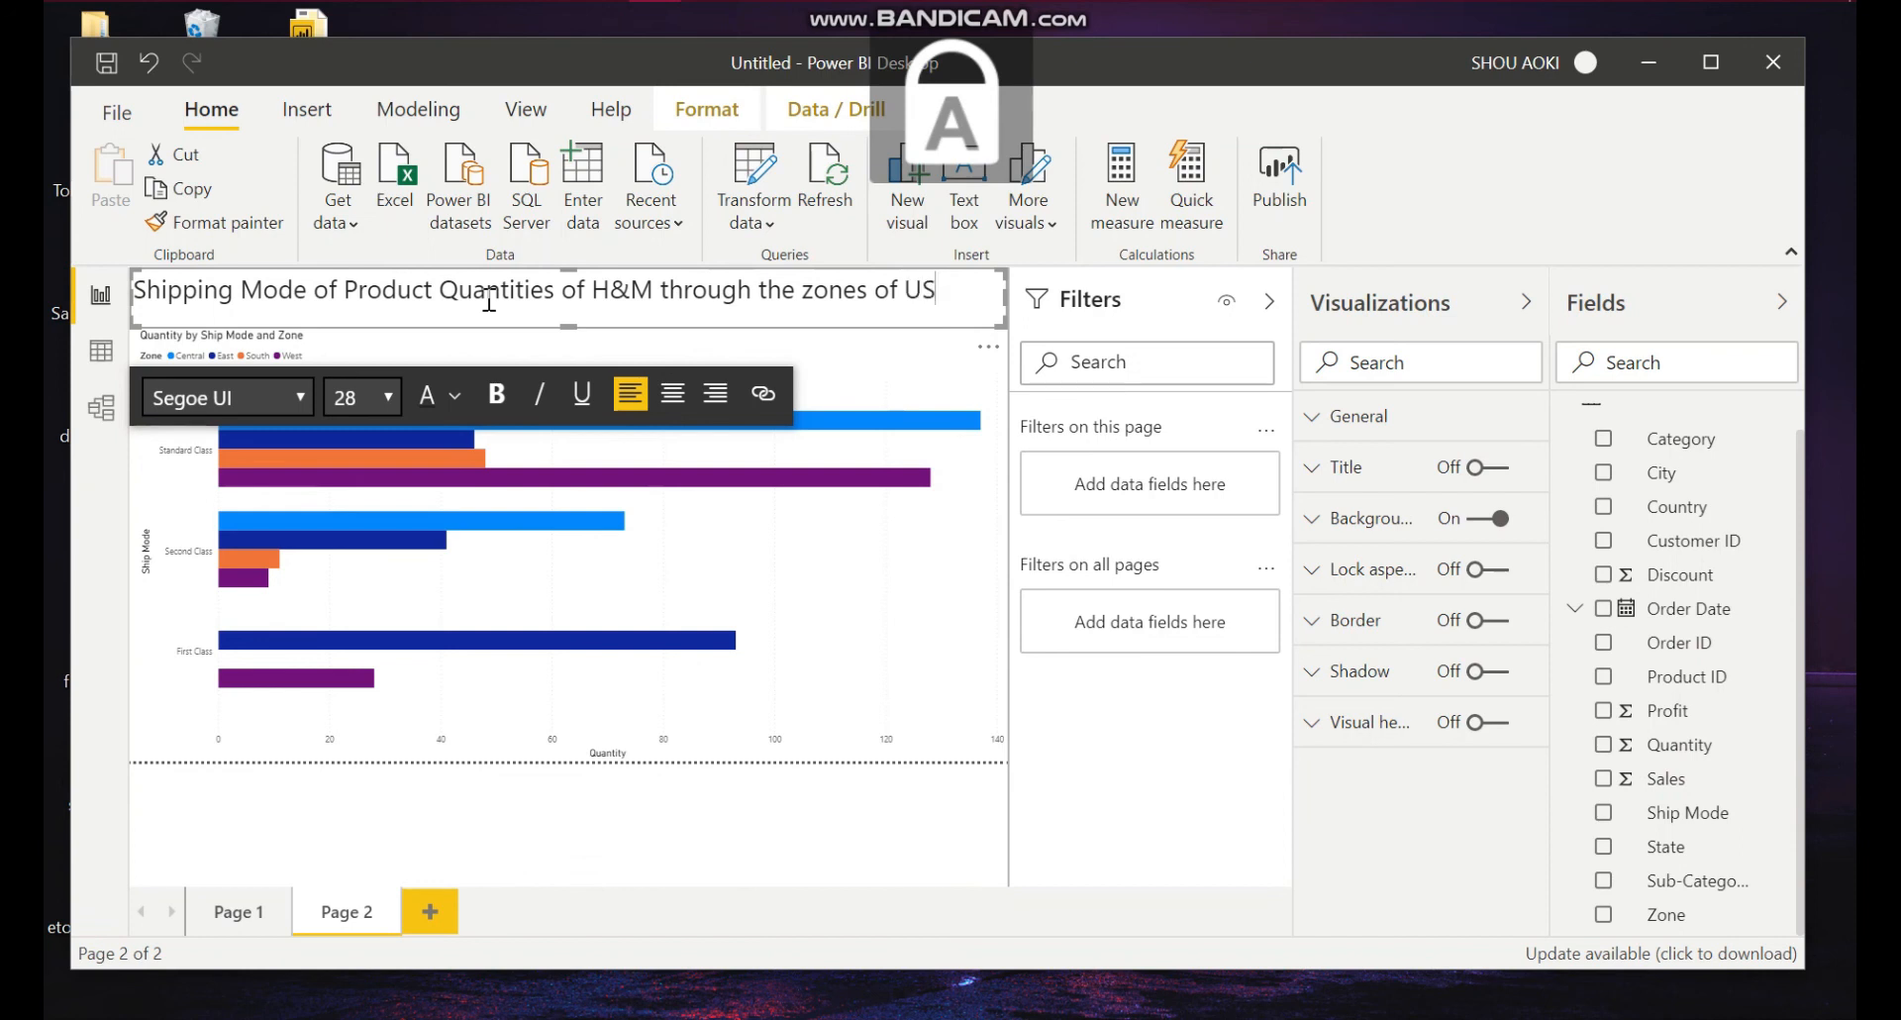
pyautogui.click(812, 296)
pyautogui.press('BackSpace')
pyautogui.write('Z')
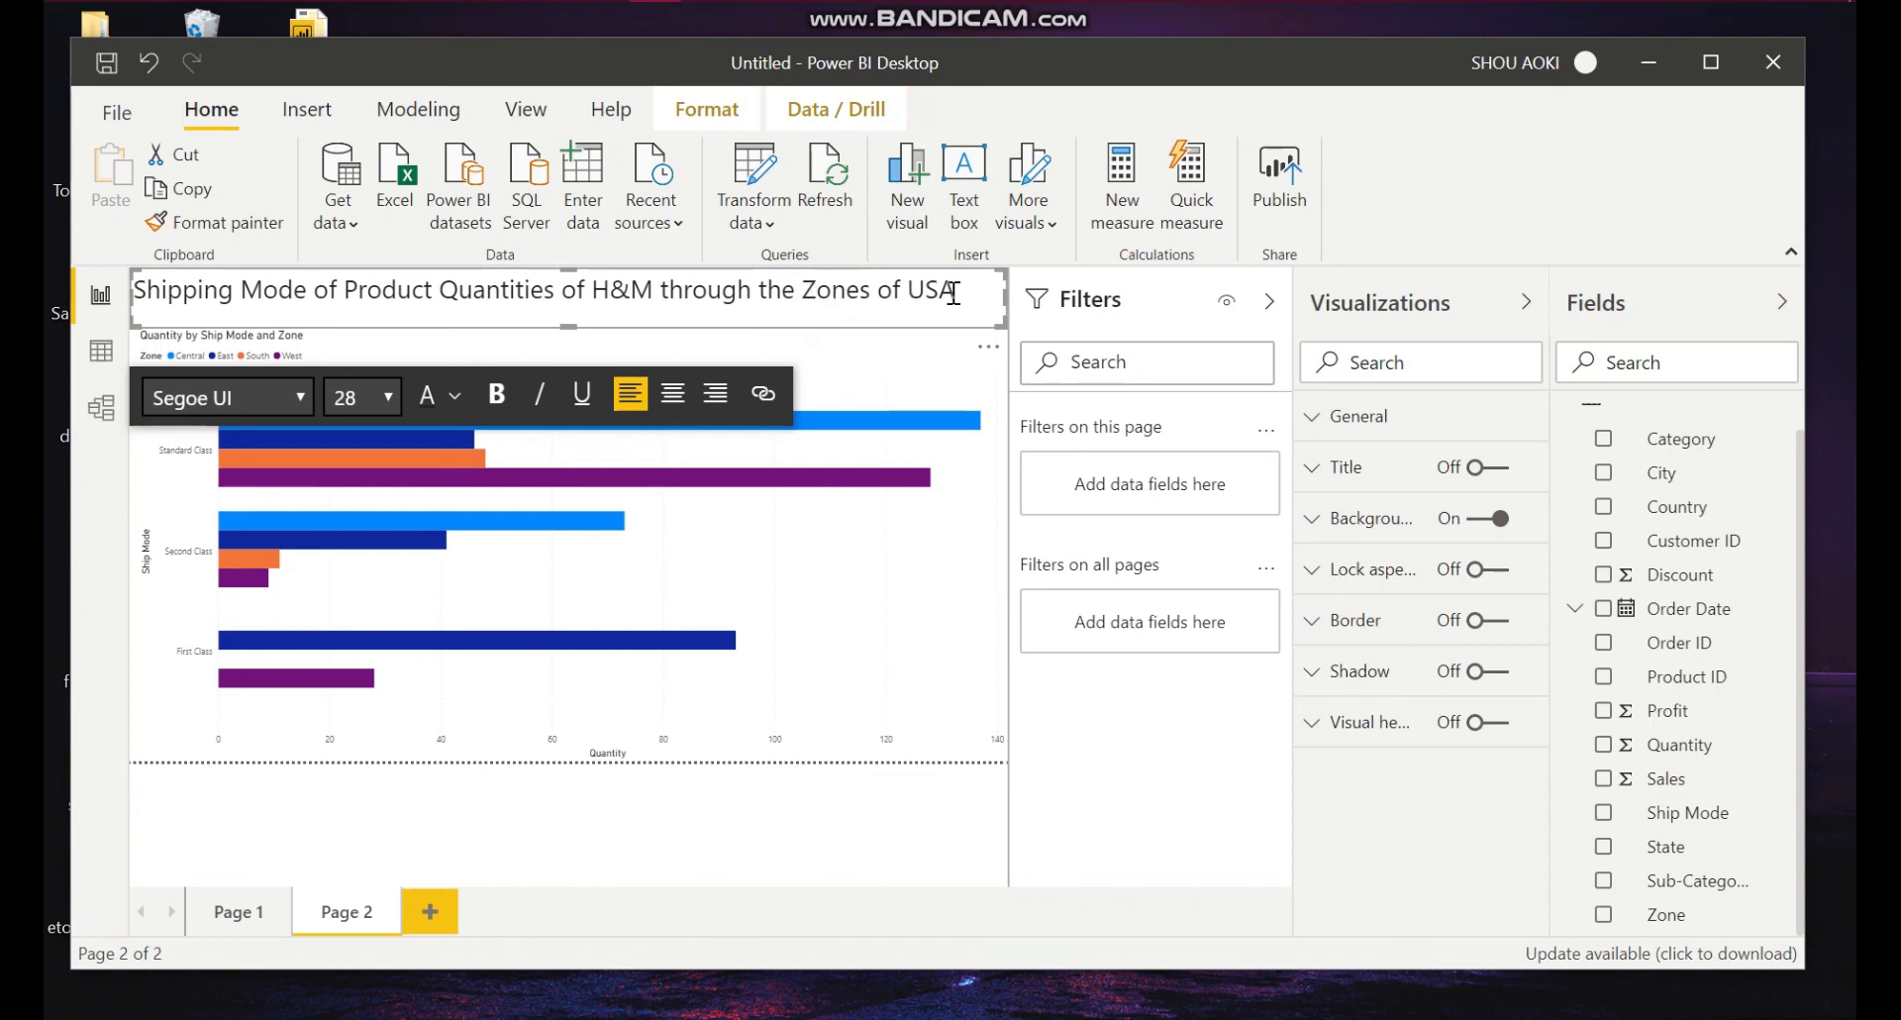
# Step: Make the whole heading bold and set its font size to 24
pyautogui.moveTo(972, 295); pyautogui.dragTo(128, 295)
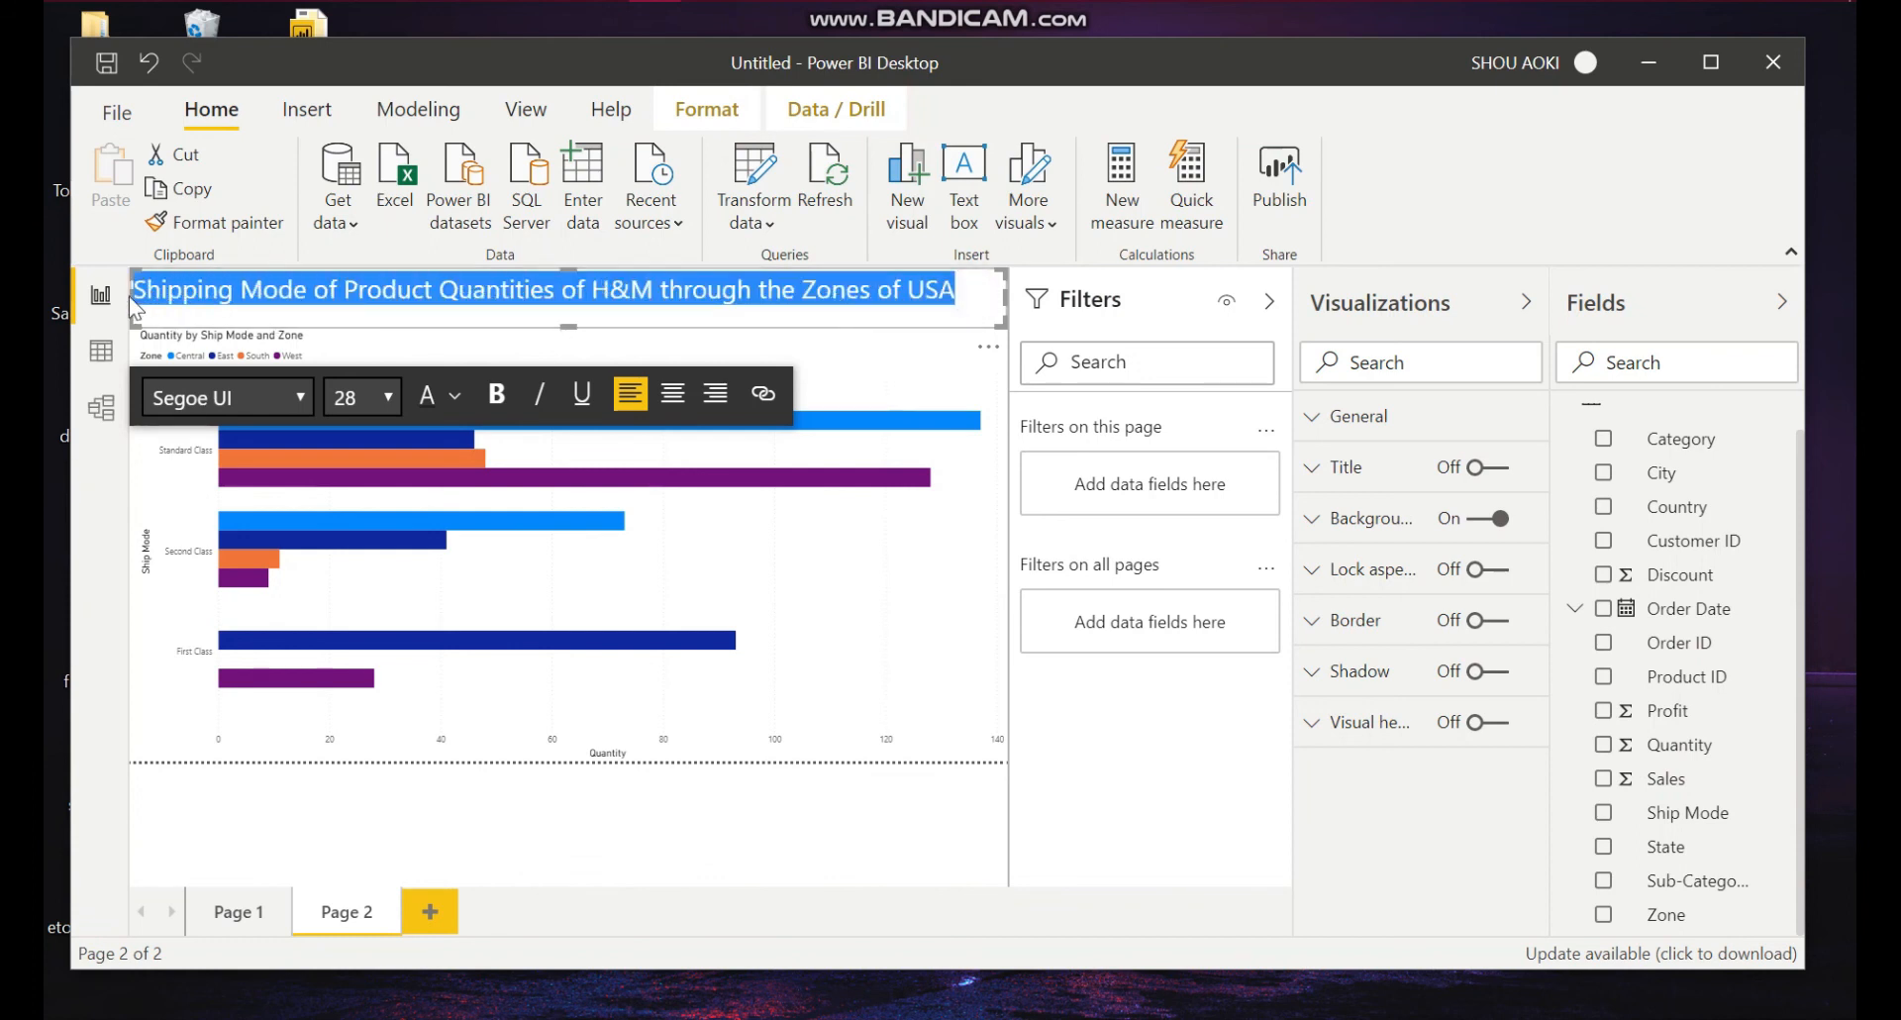
pyautogui.click(498, 393)
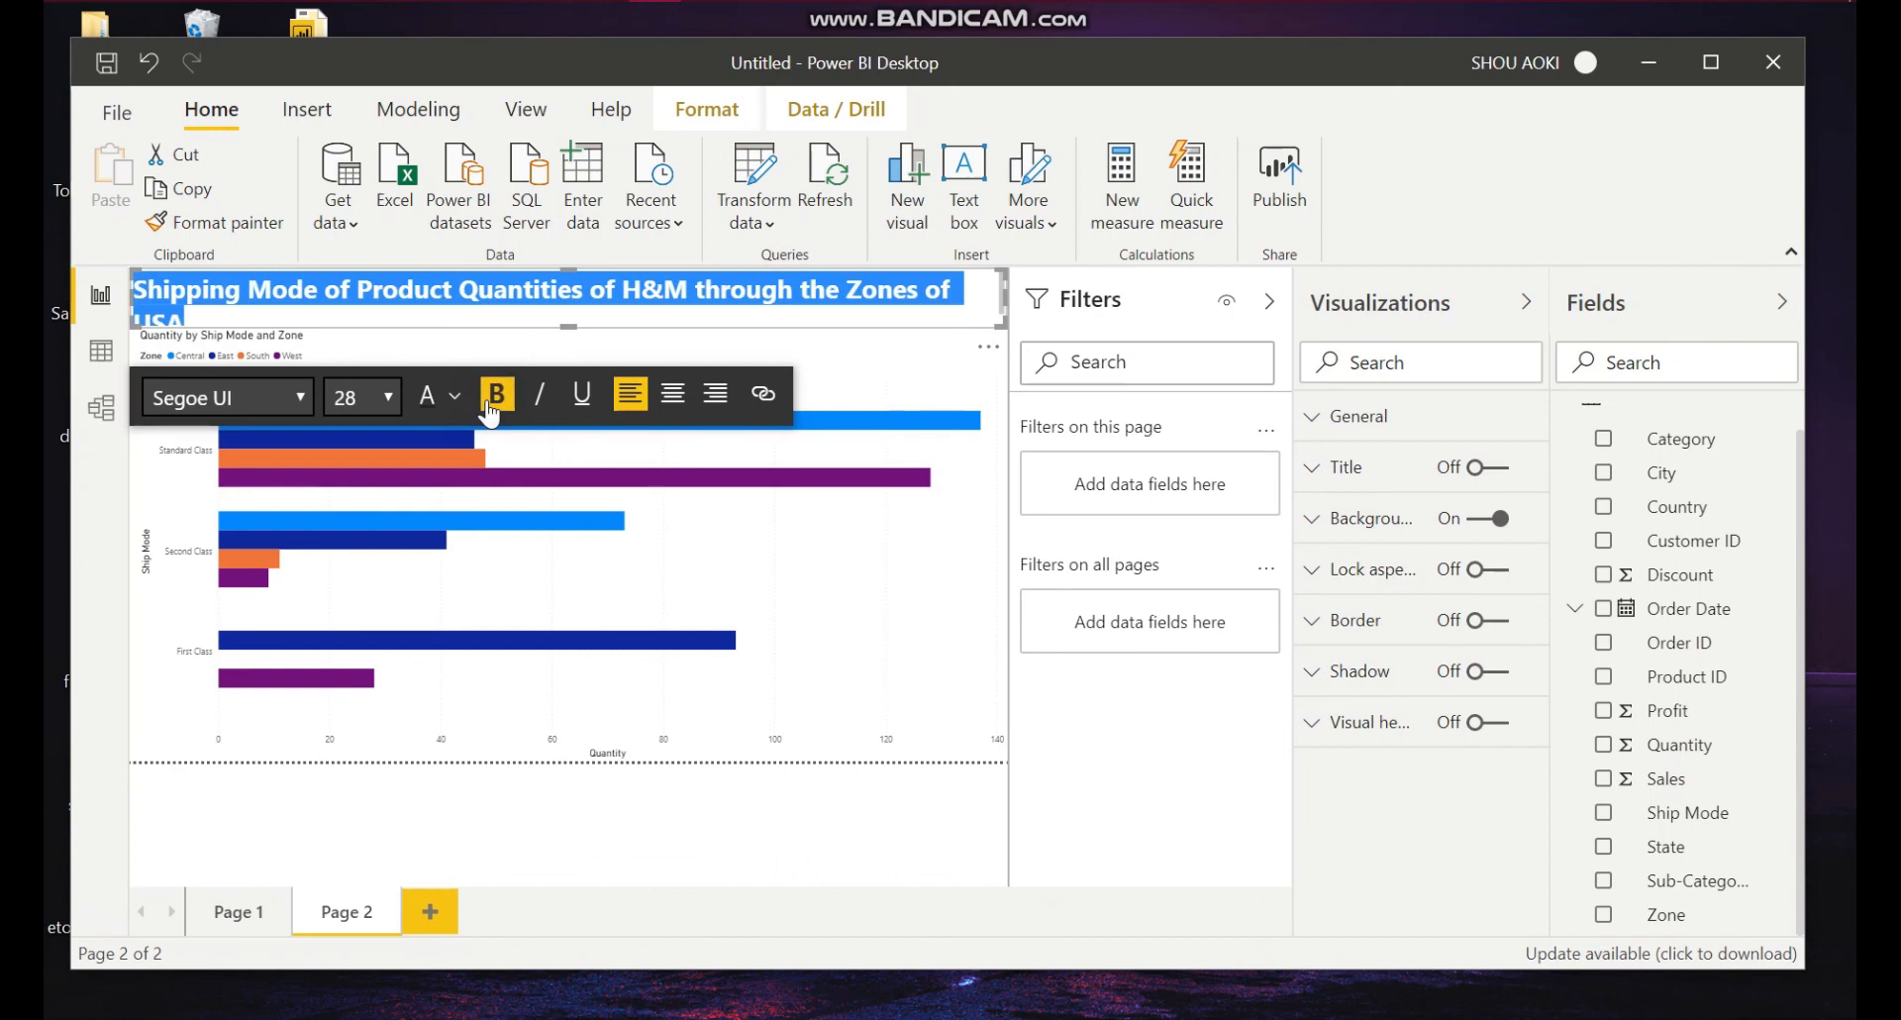
pyautogui.click(389, 396)
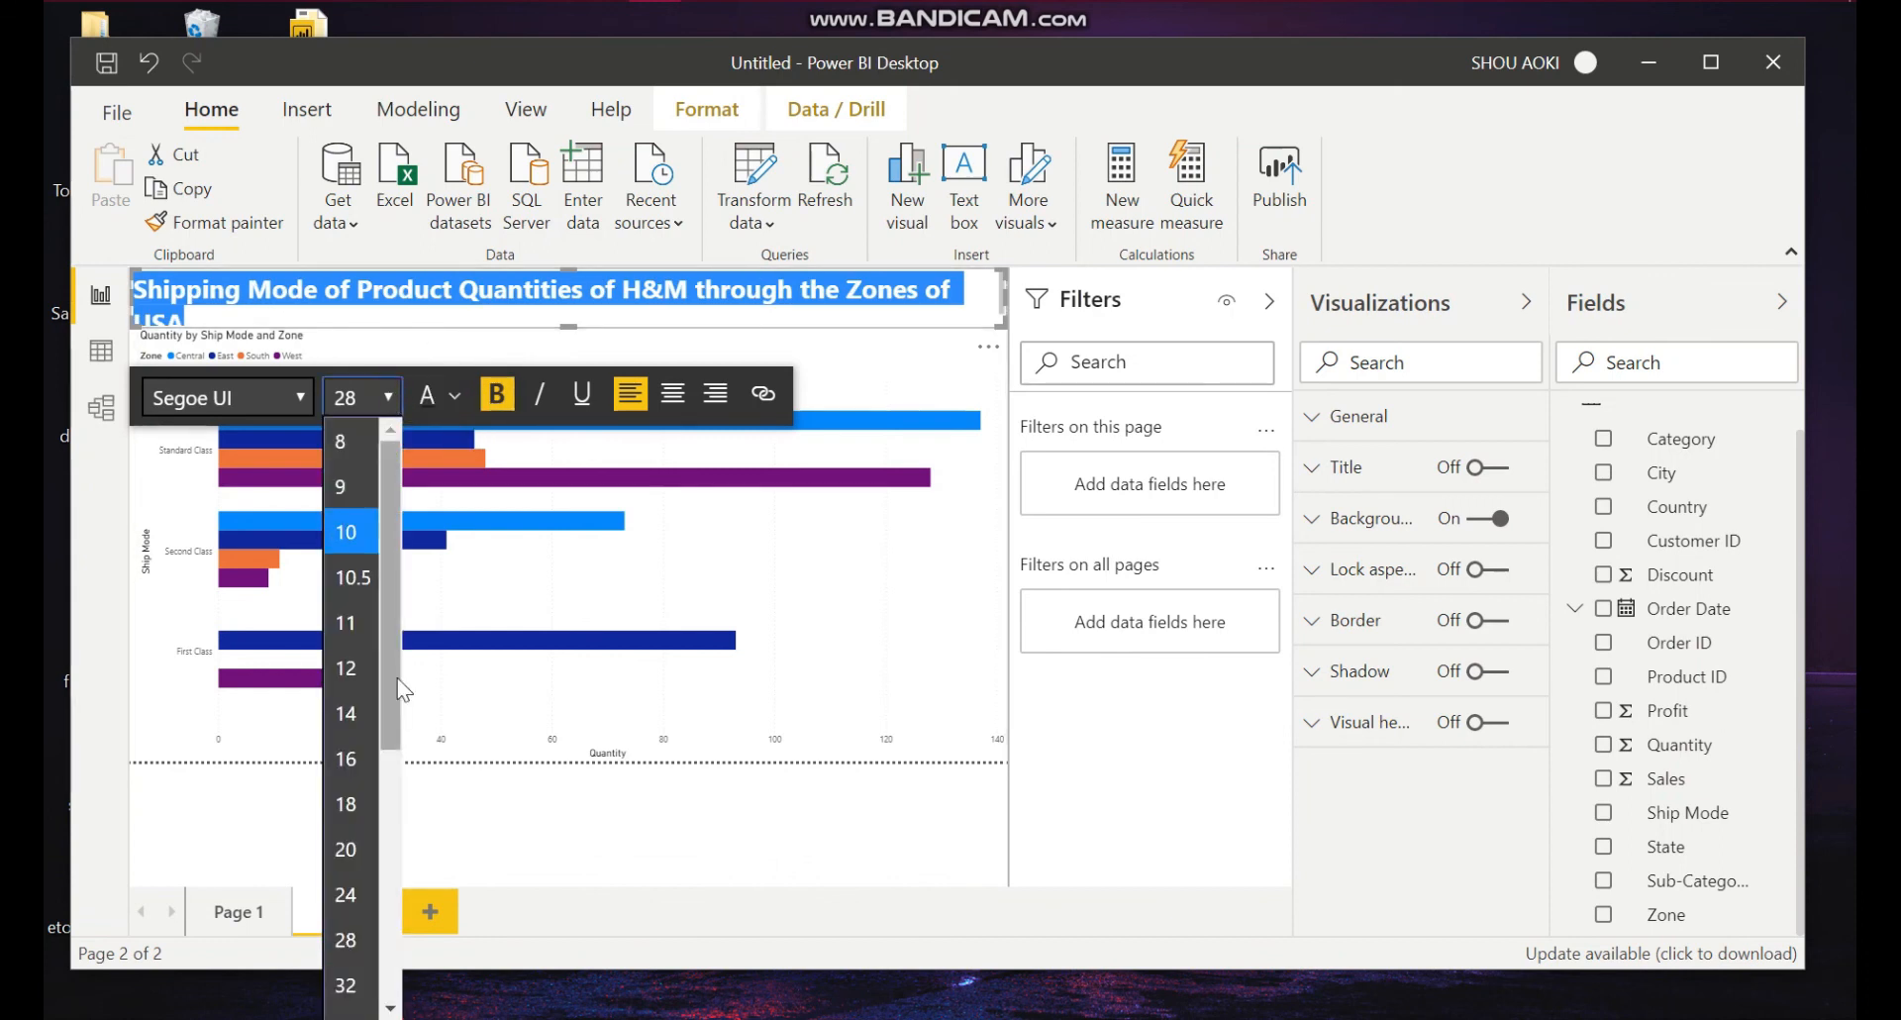
pyautogui.click(360, 897)
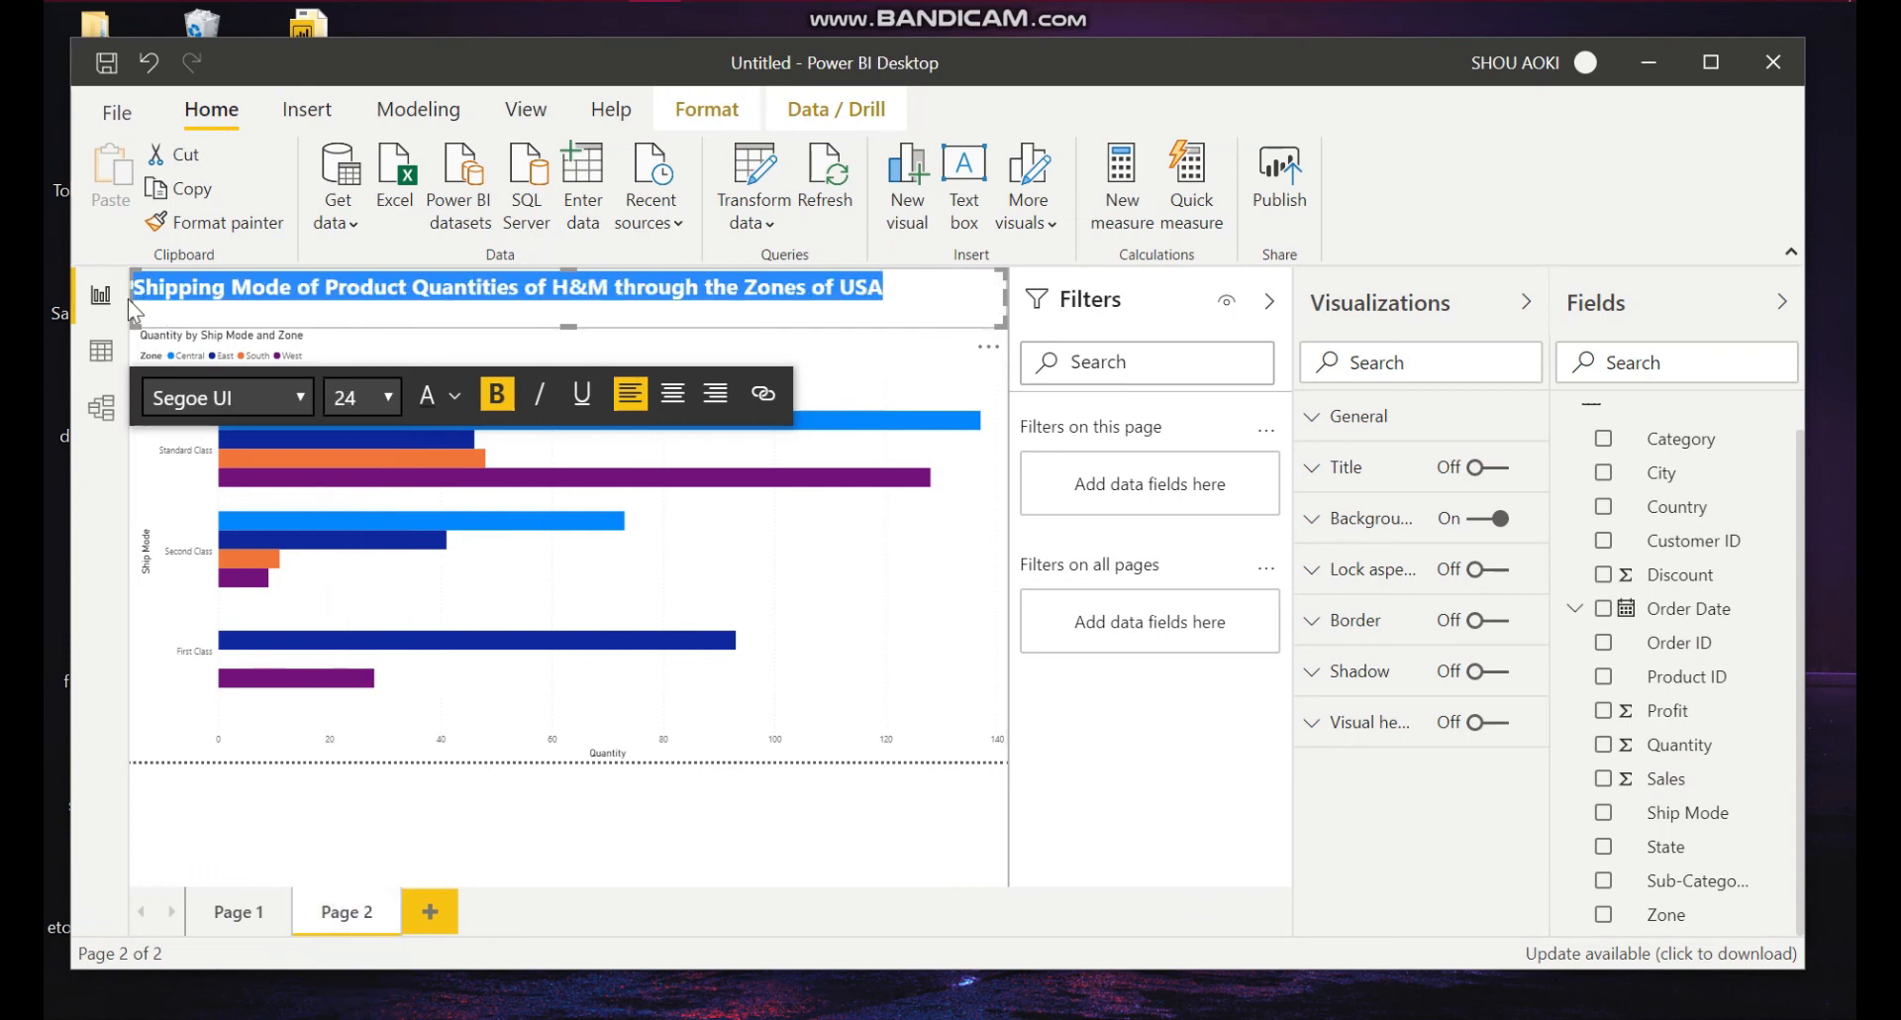
# Step: Resize the heading text box so it fits the text above the chart, then deselect it
pyautogui.moveTo(128, 299); pyautogui.dragTo(181, 297)
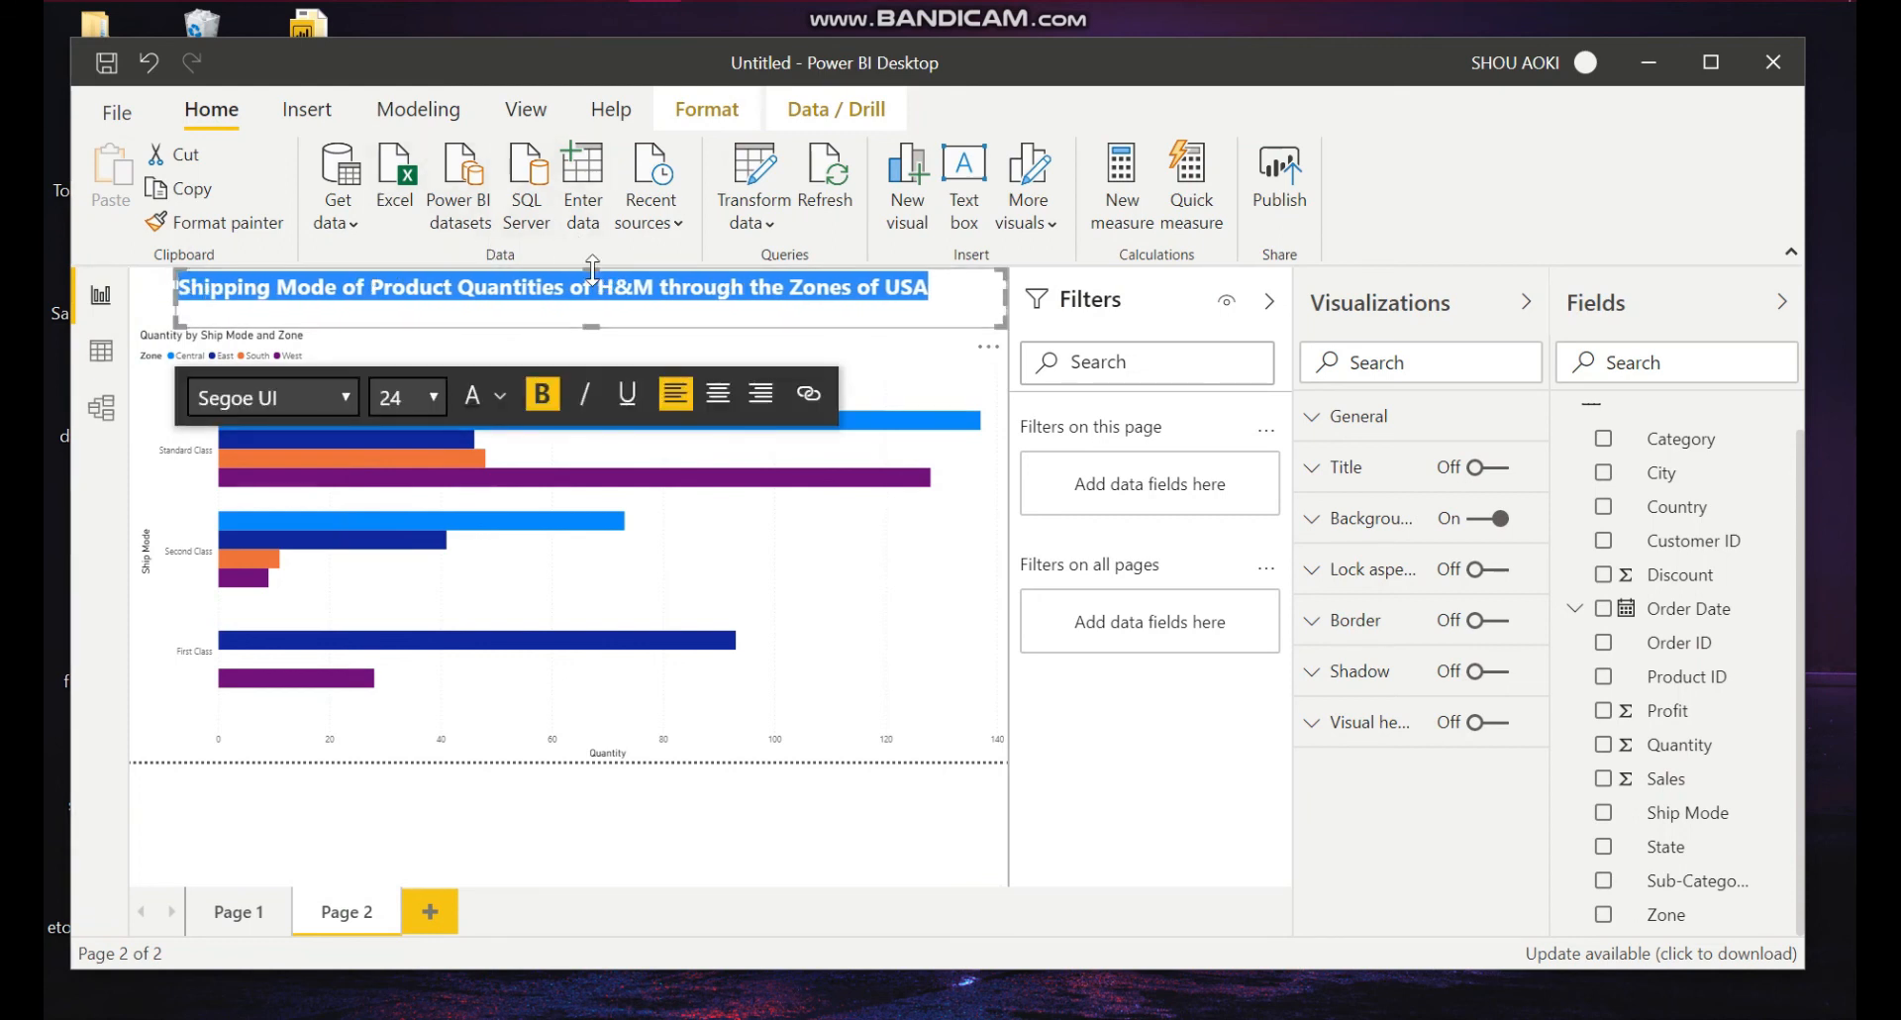
pyautogui.moveTo(592, 269); pyautogui.dragTo(597, 286)
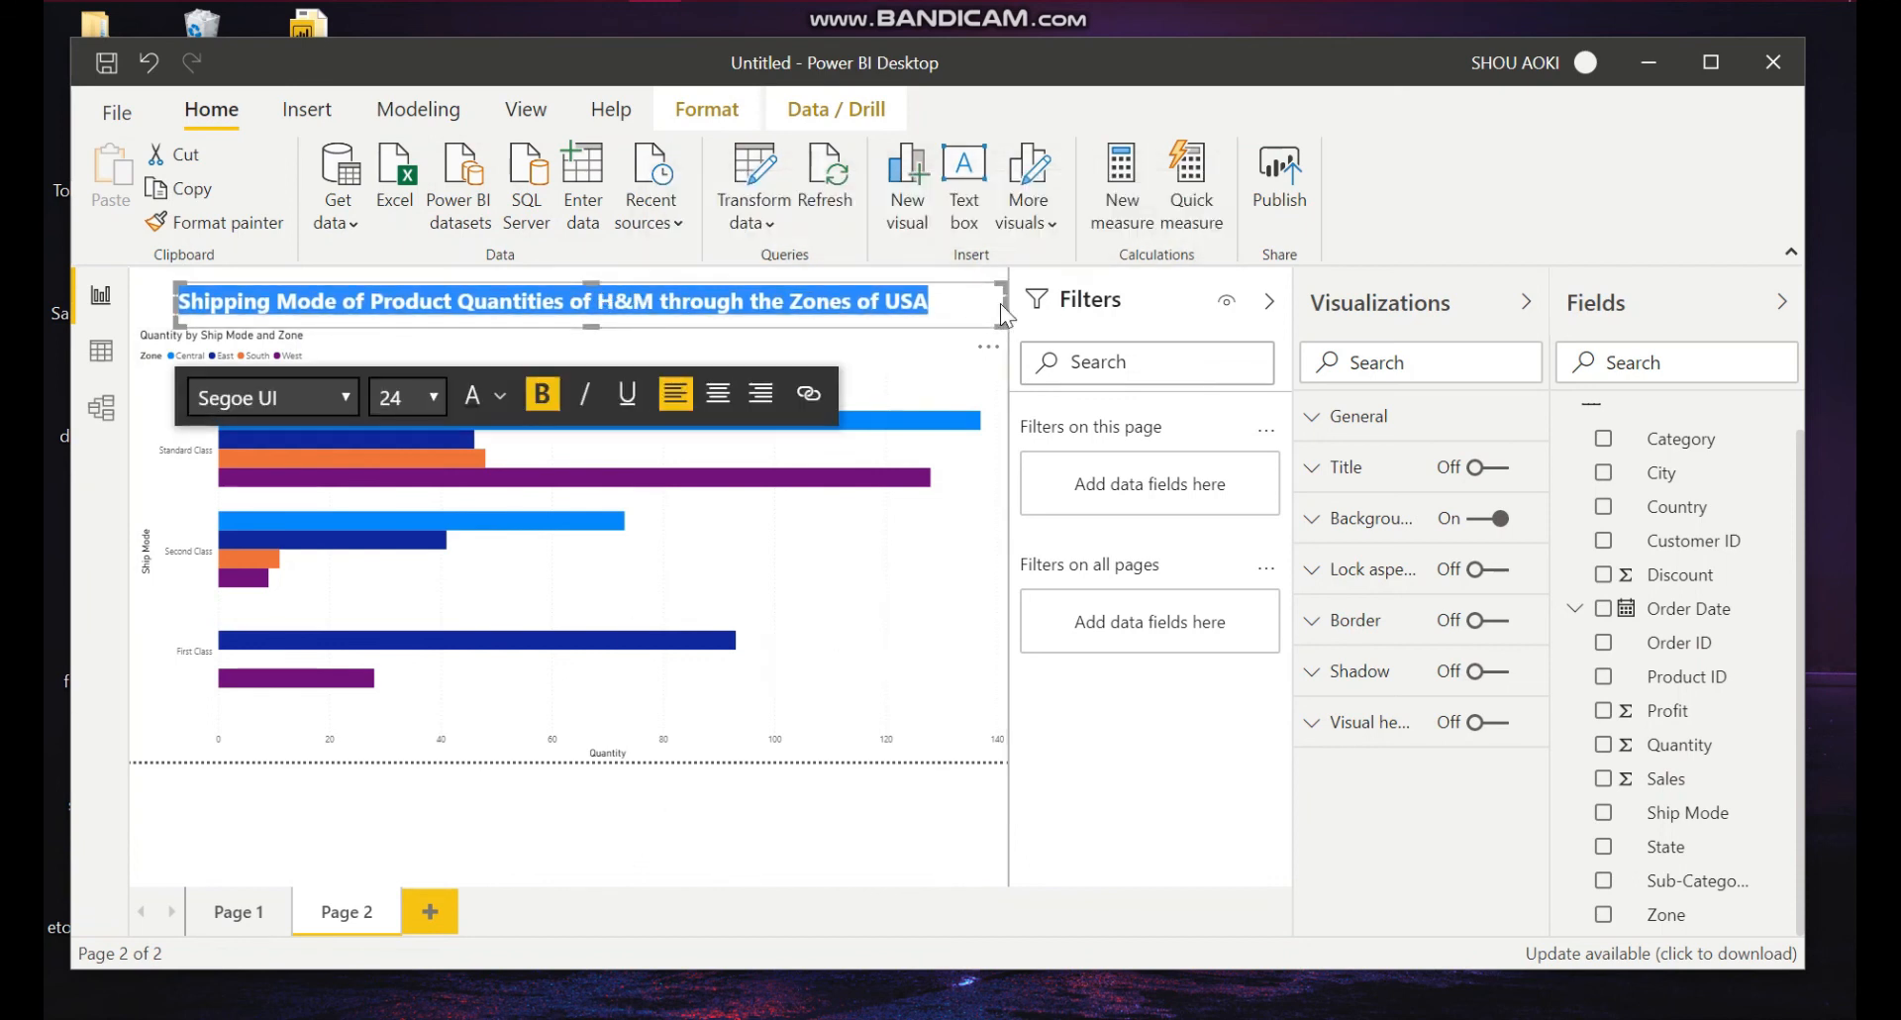
pyautogui.moveTo(1002, 301); pyautogui.dragTo(936, 302)
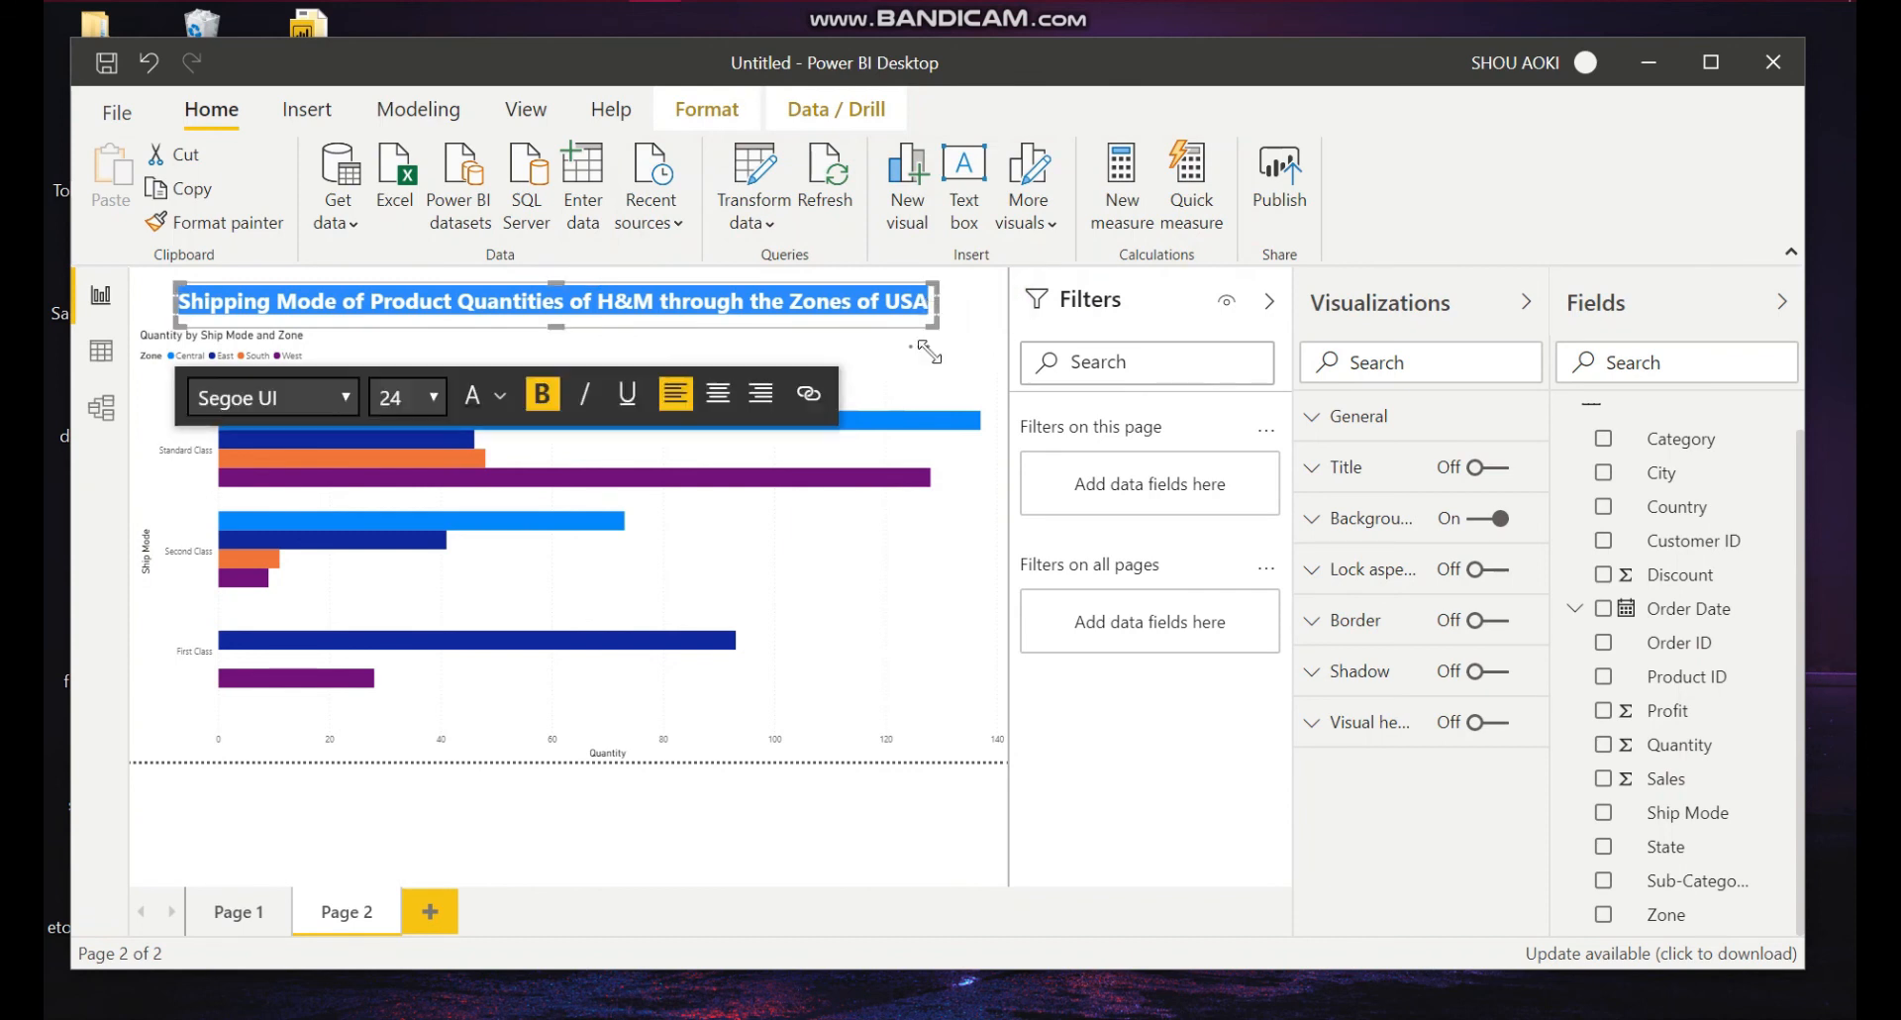
pyautogui.click(846, 673)
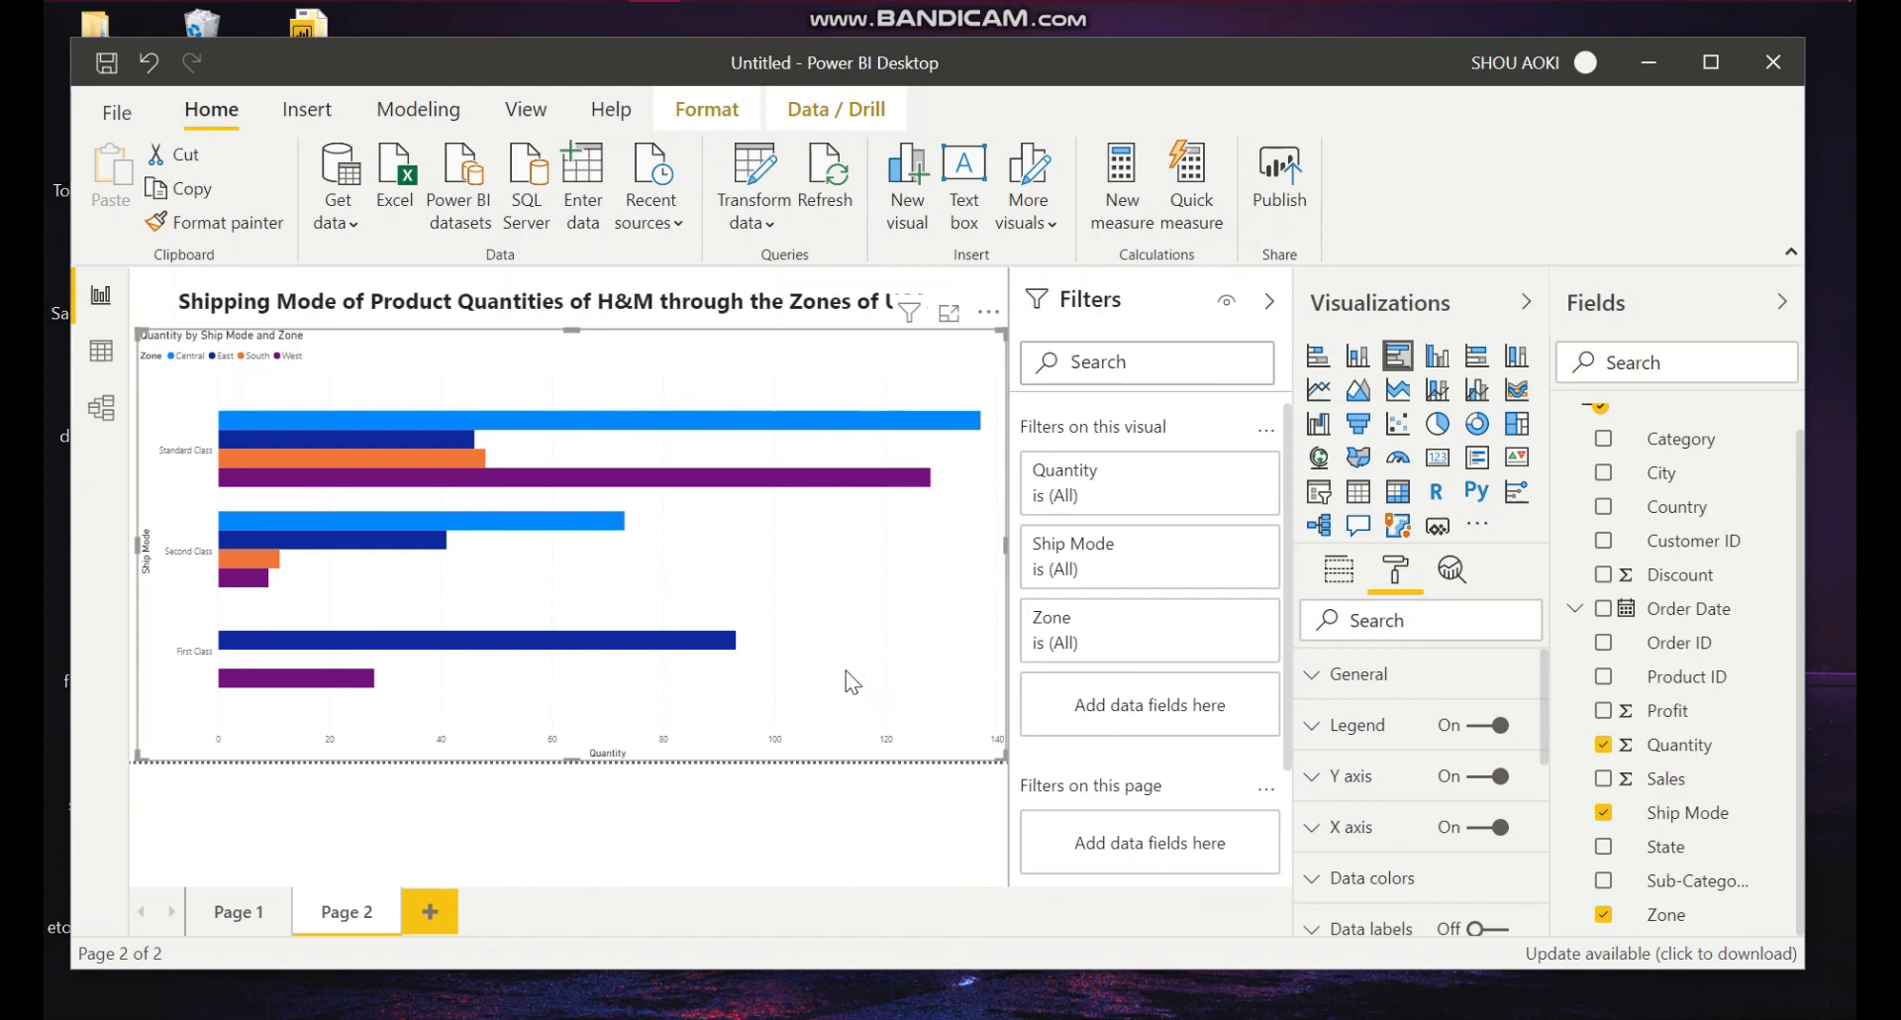
pyautogui.click(840, 830)
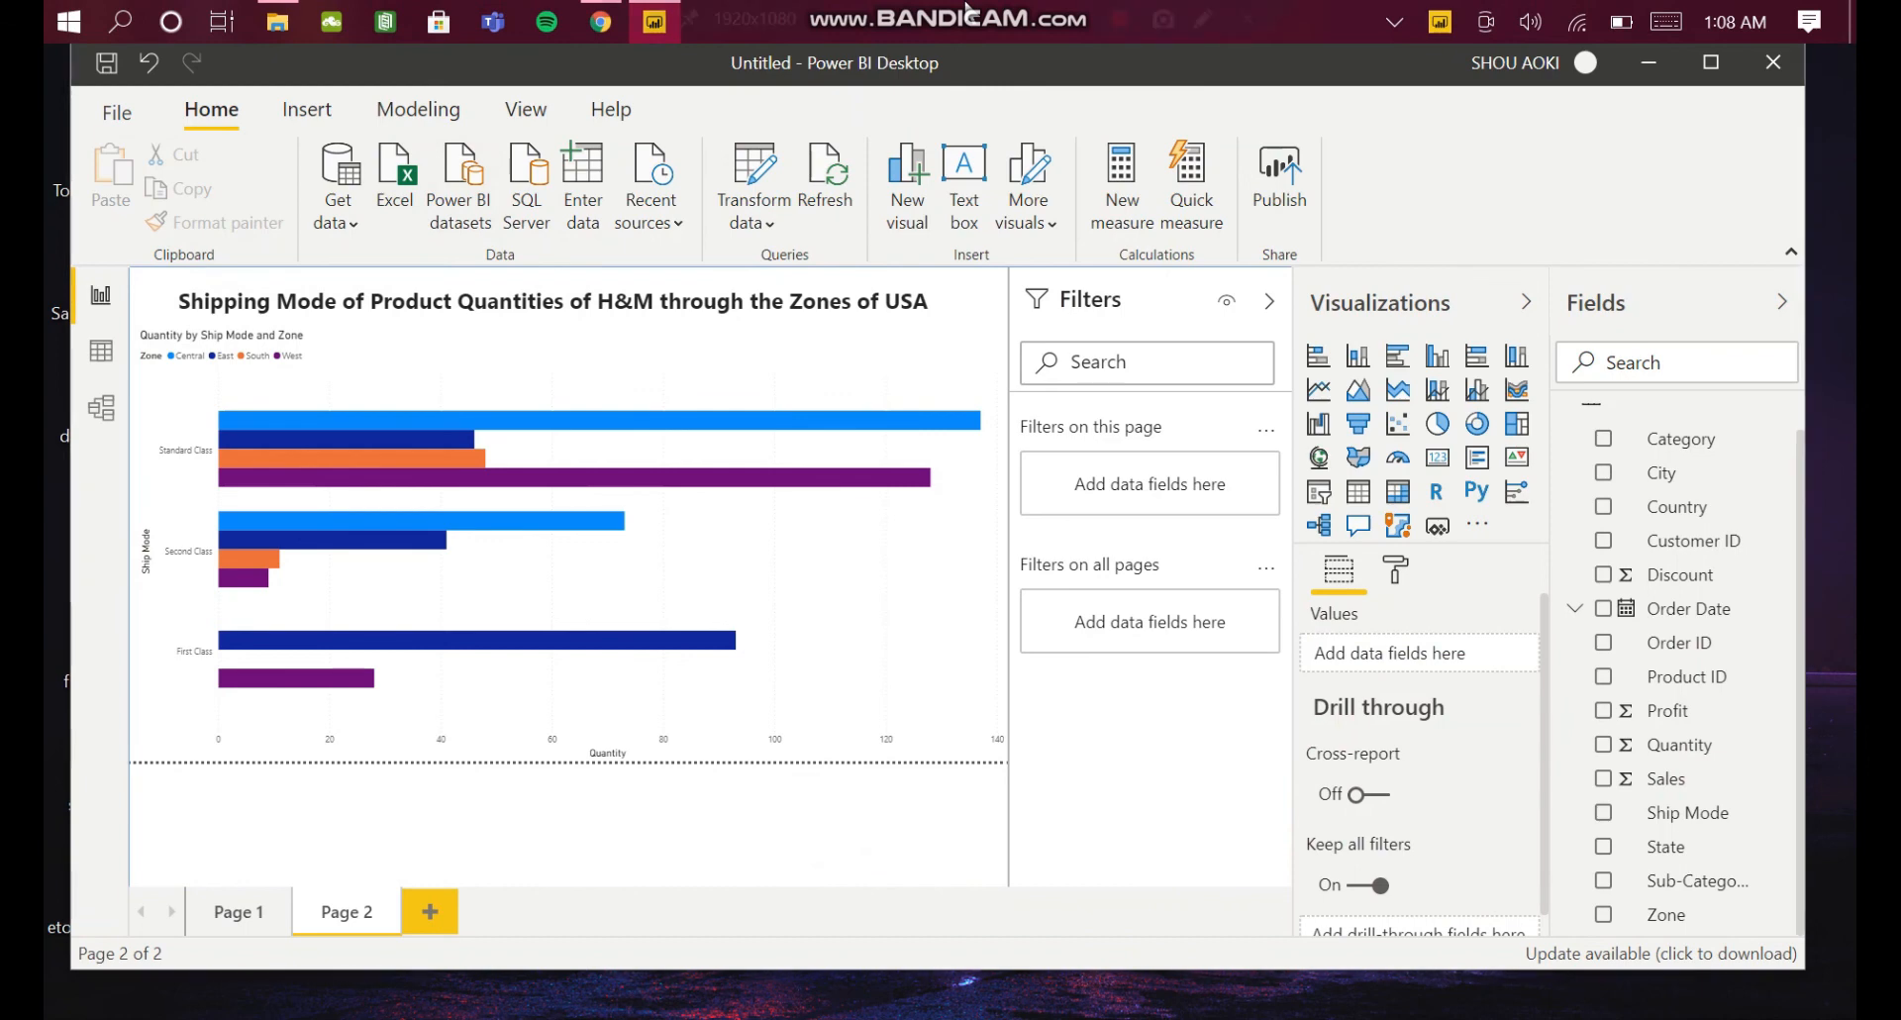
# Step: Insert a clustered bar chart on Page 1, widen it, and add the City and Sales fields
pyautogui.moveTo(894, 5)
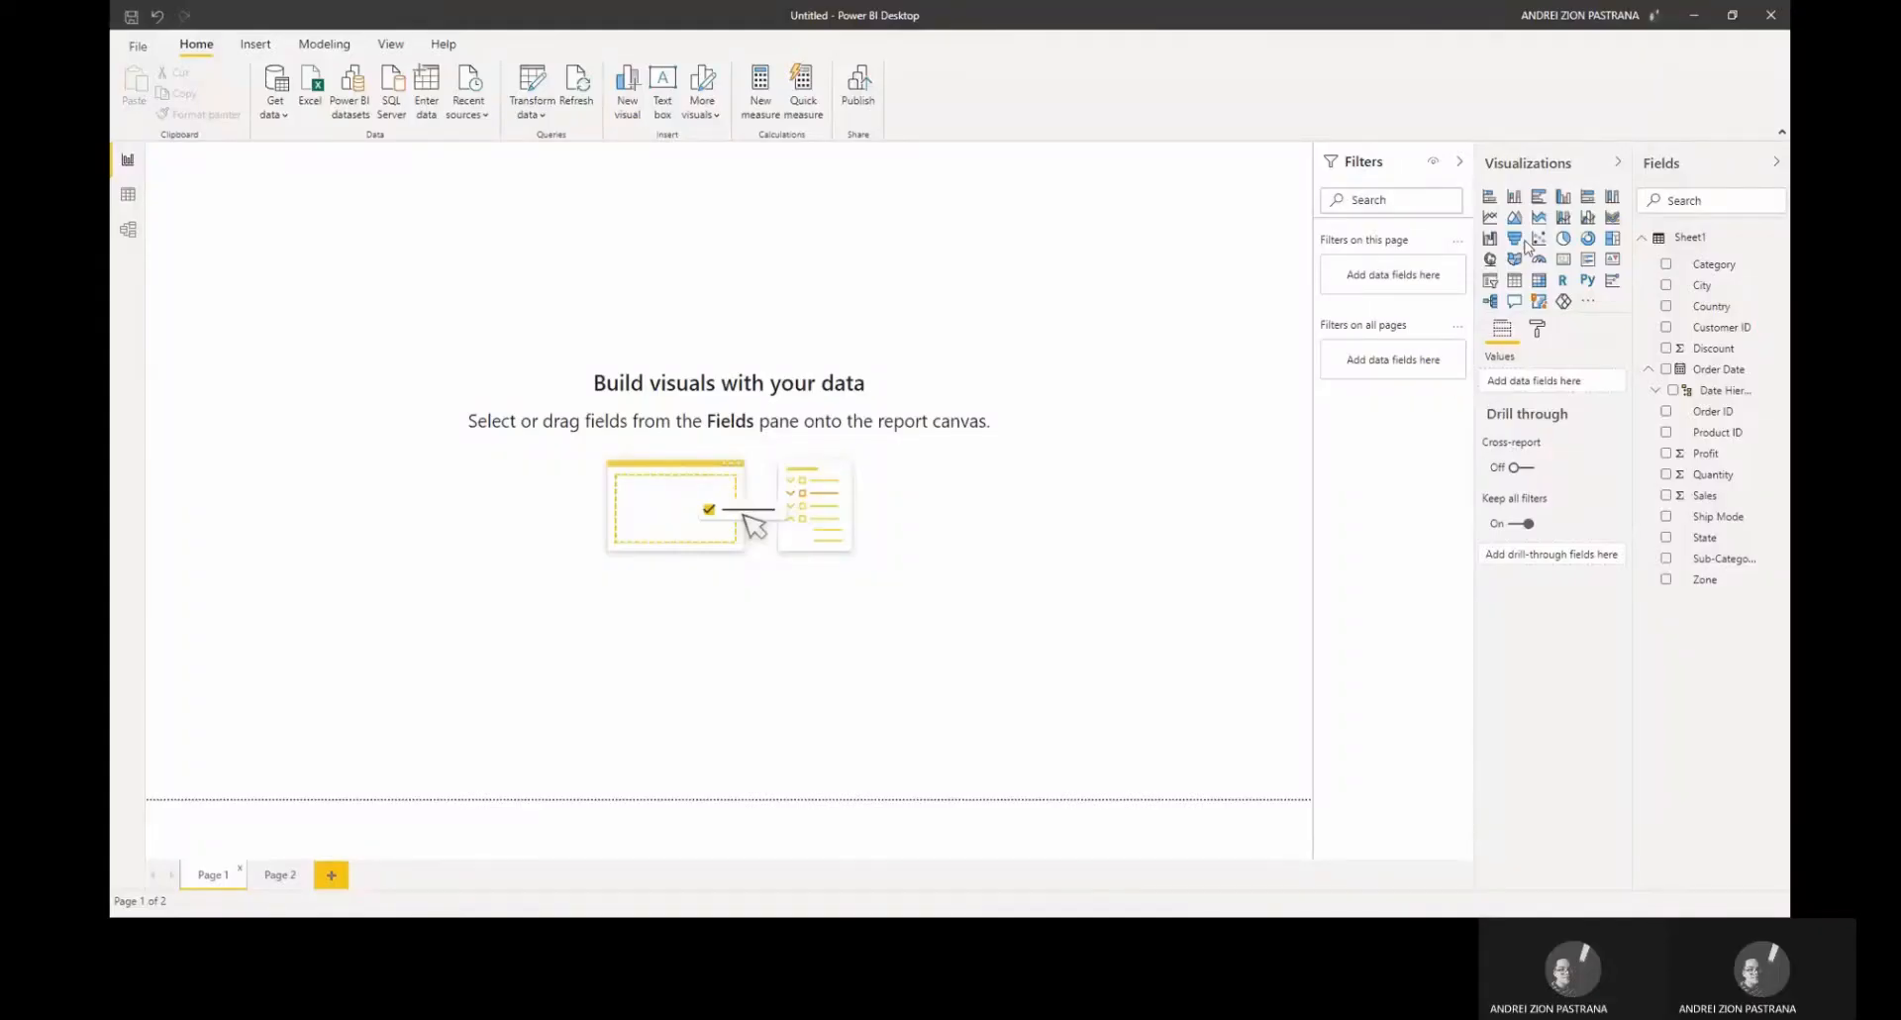
pyautogui.click(1488, 197)
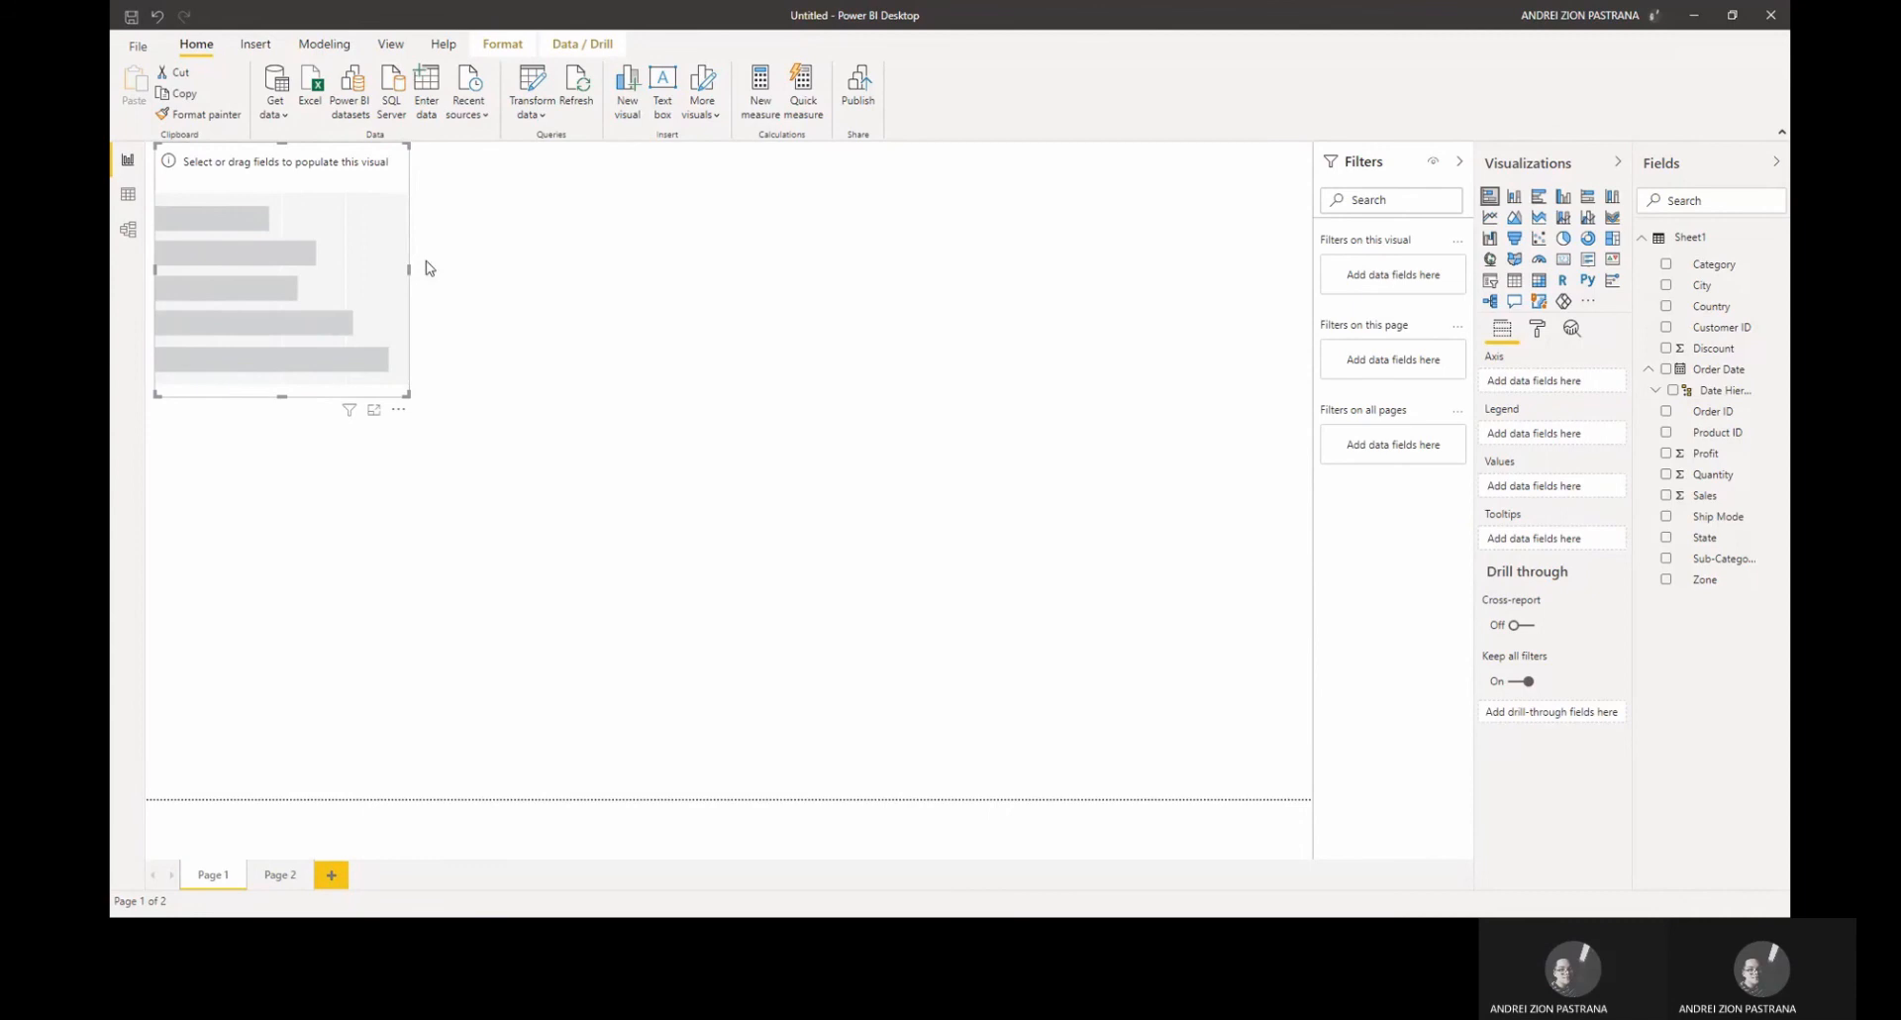
pyautogui.moveTo(410, 267); pyautogui.dragTo(881, 269)
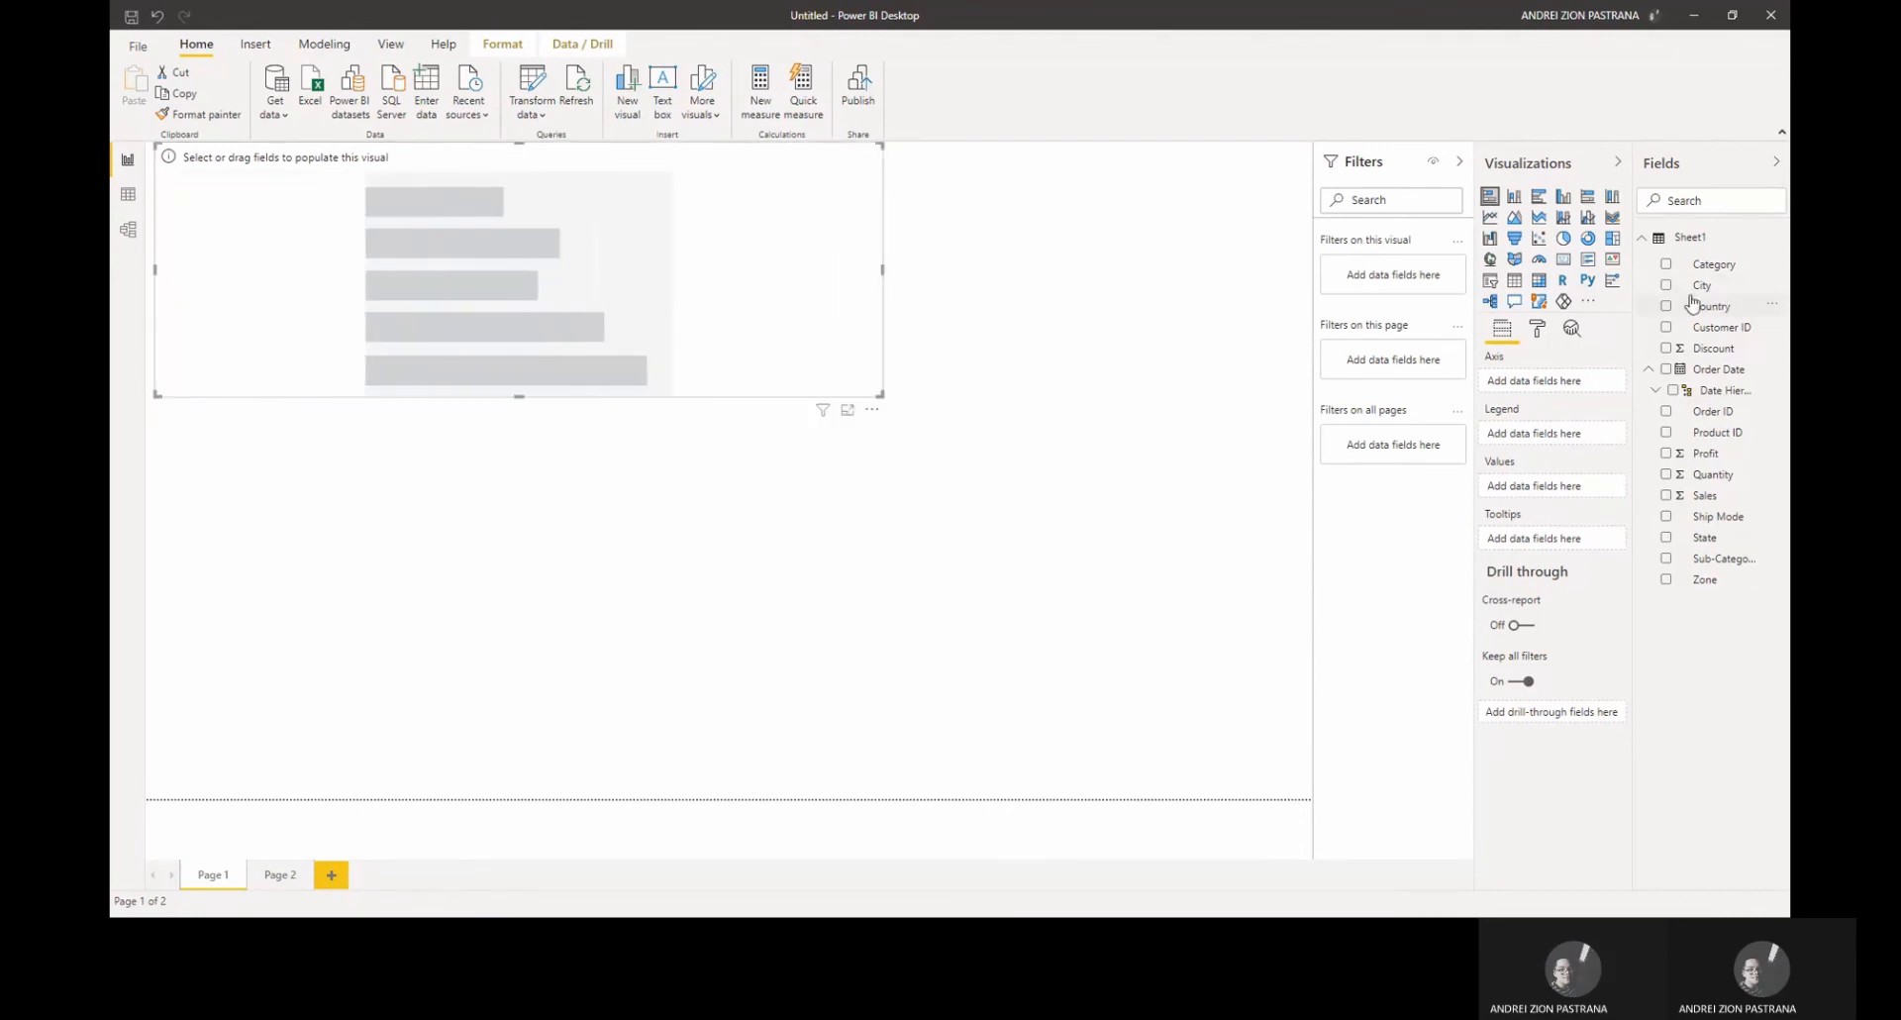
pyautogui.click(1667, 286)
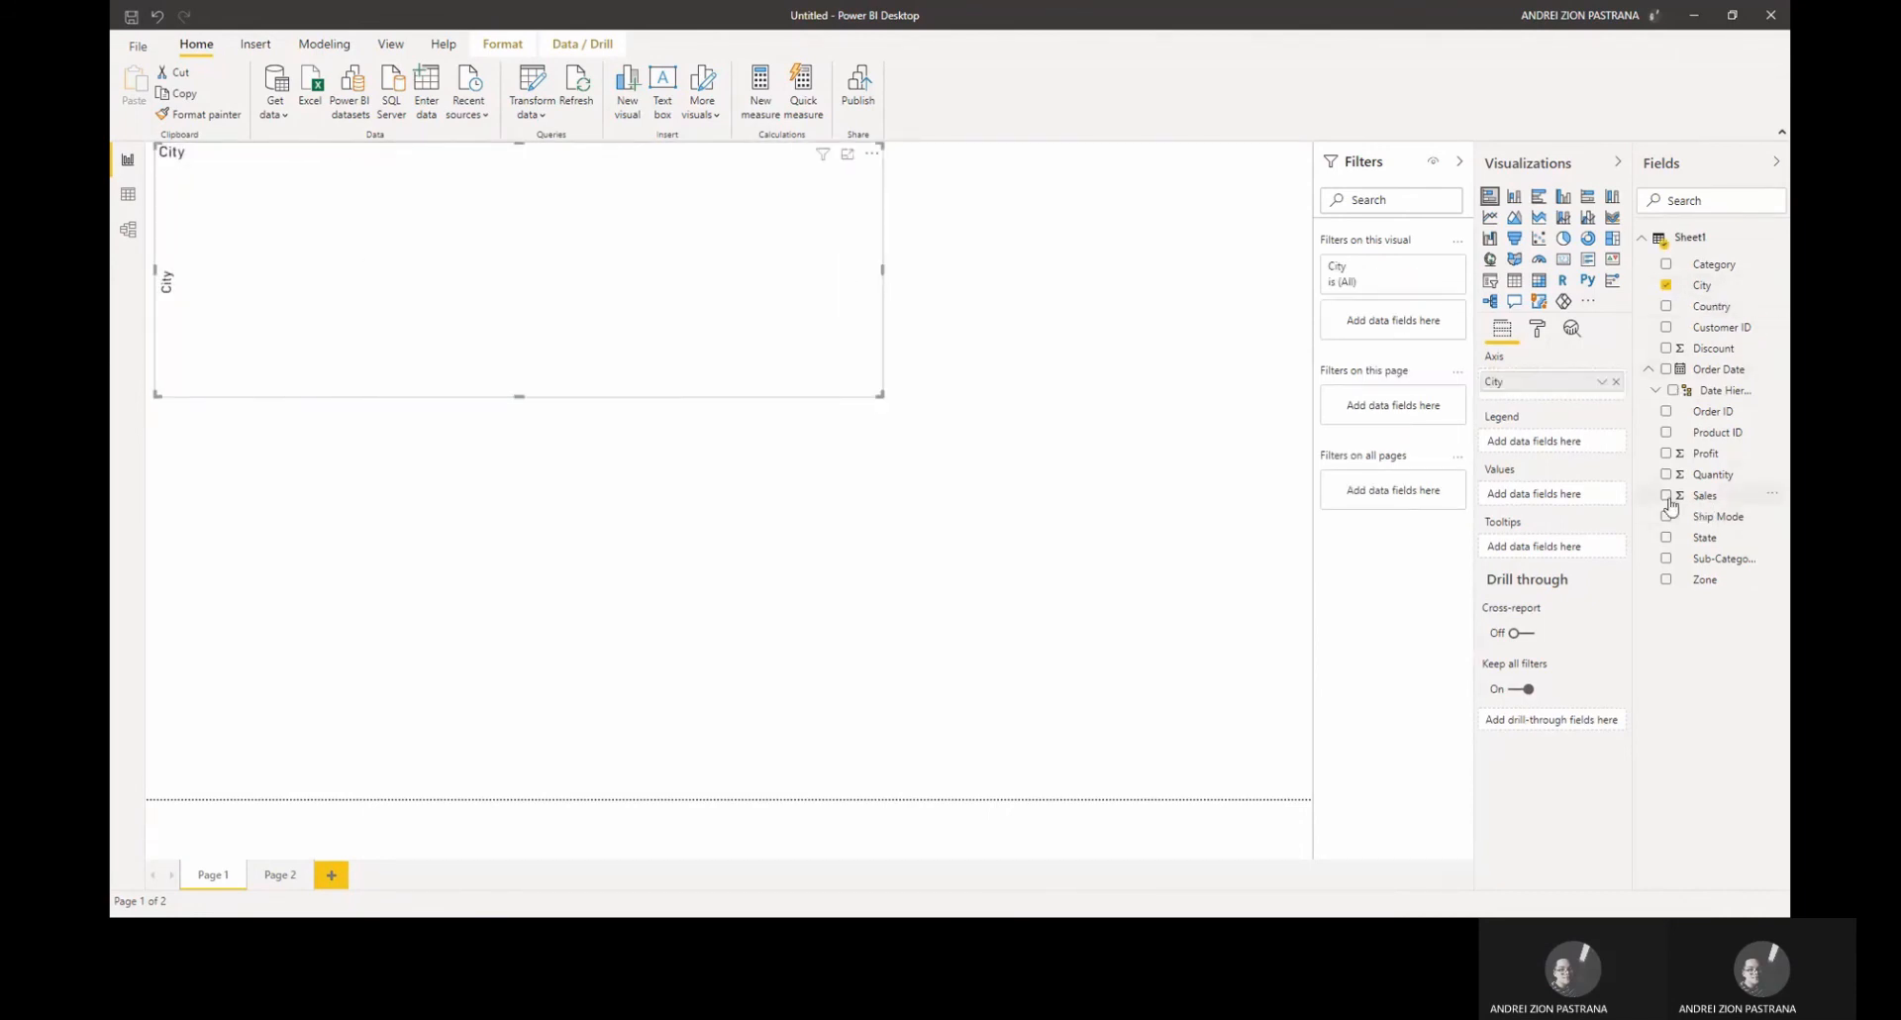
pyautogui.click(1666, 496)
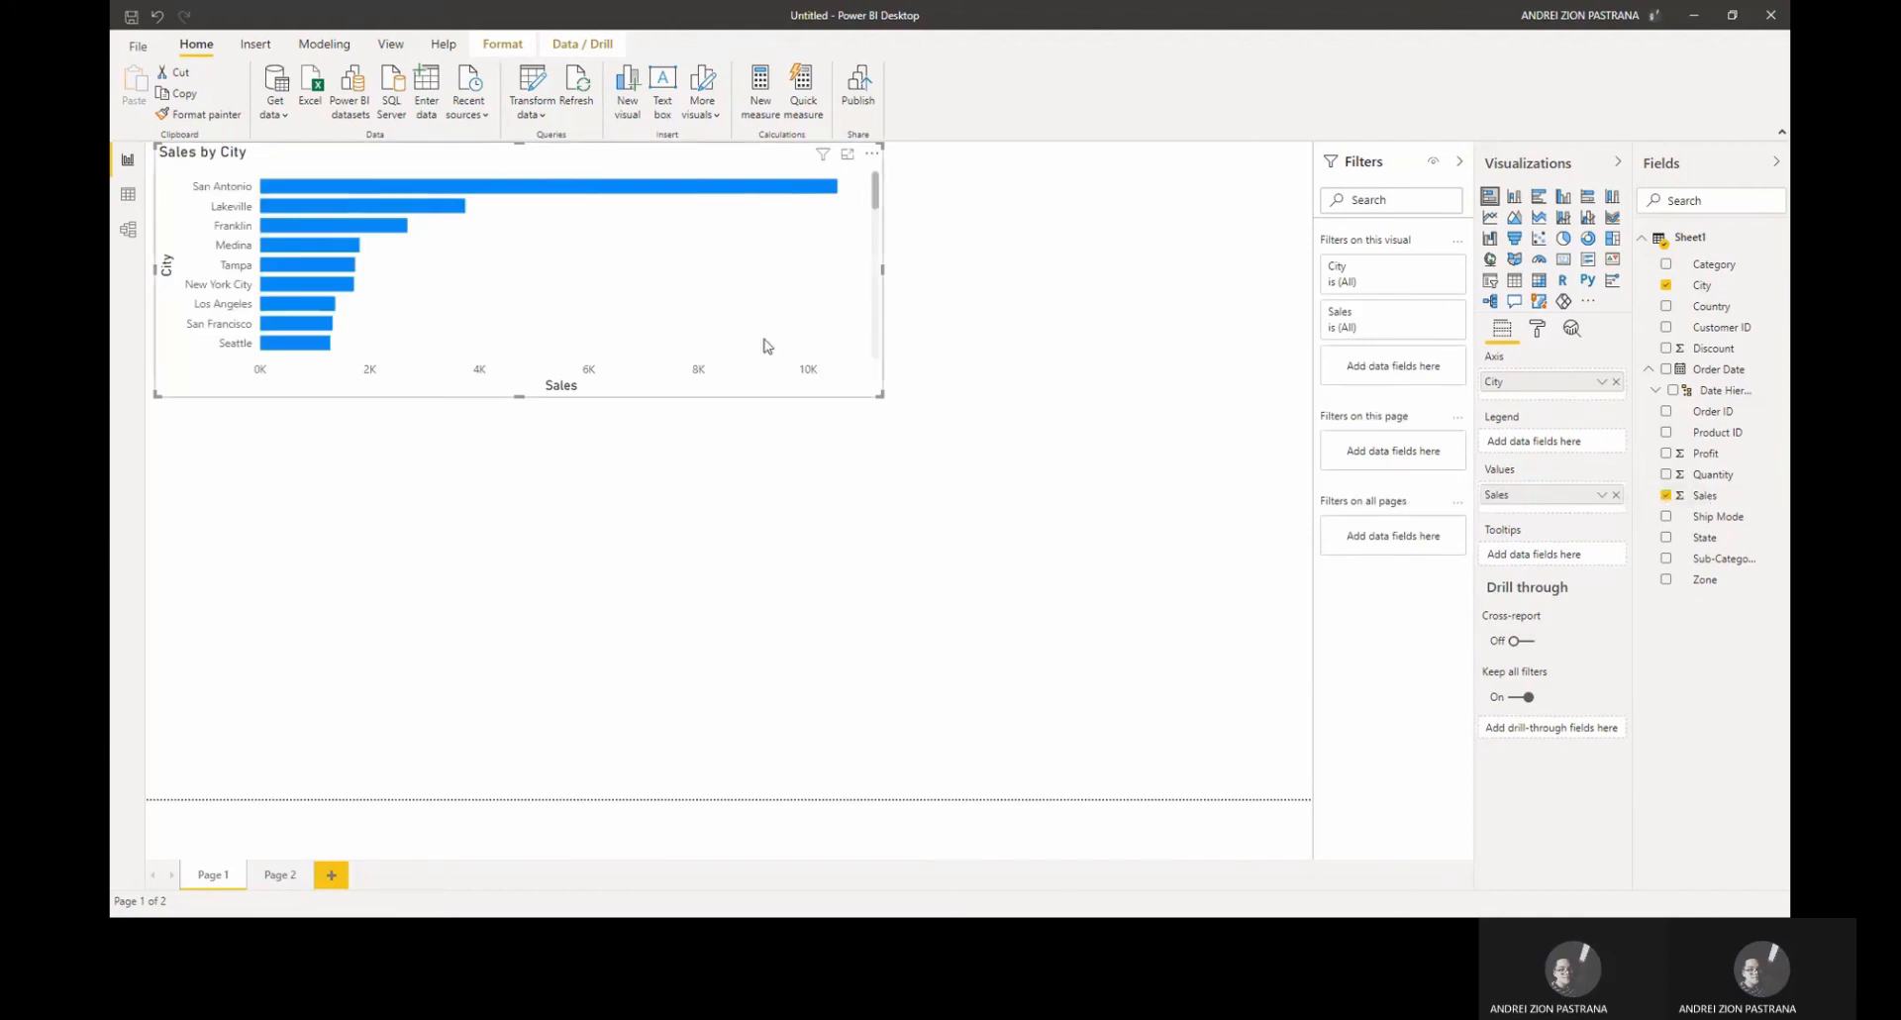
# Step: Enlarge the Sales by City chart to fill most of the page
pyautogui.moveTo(526, 412); pyautogui.dragTo(531, 582)
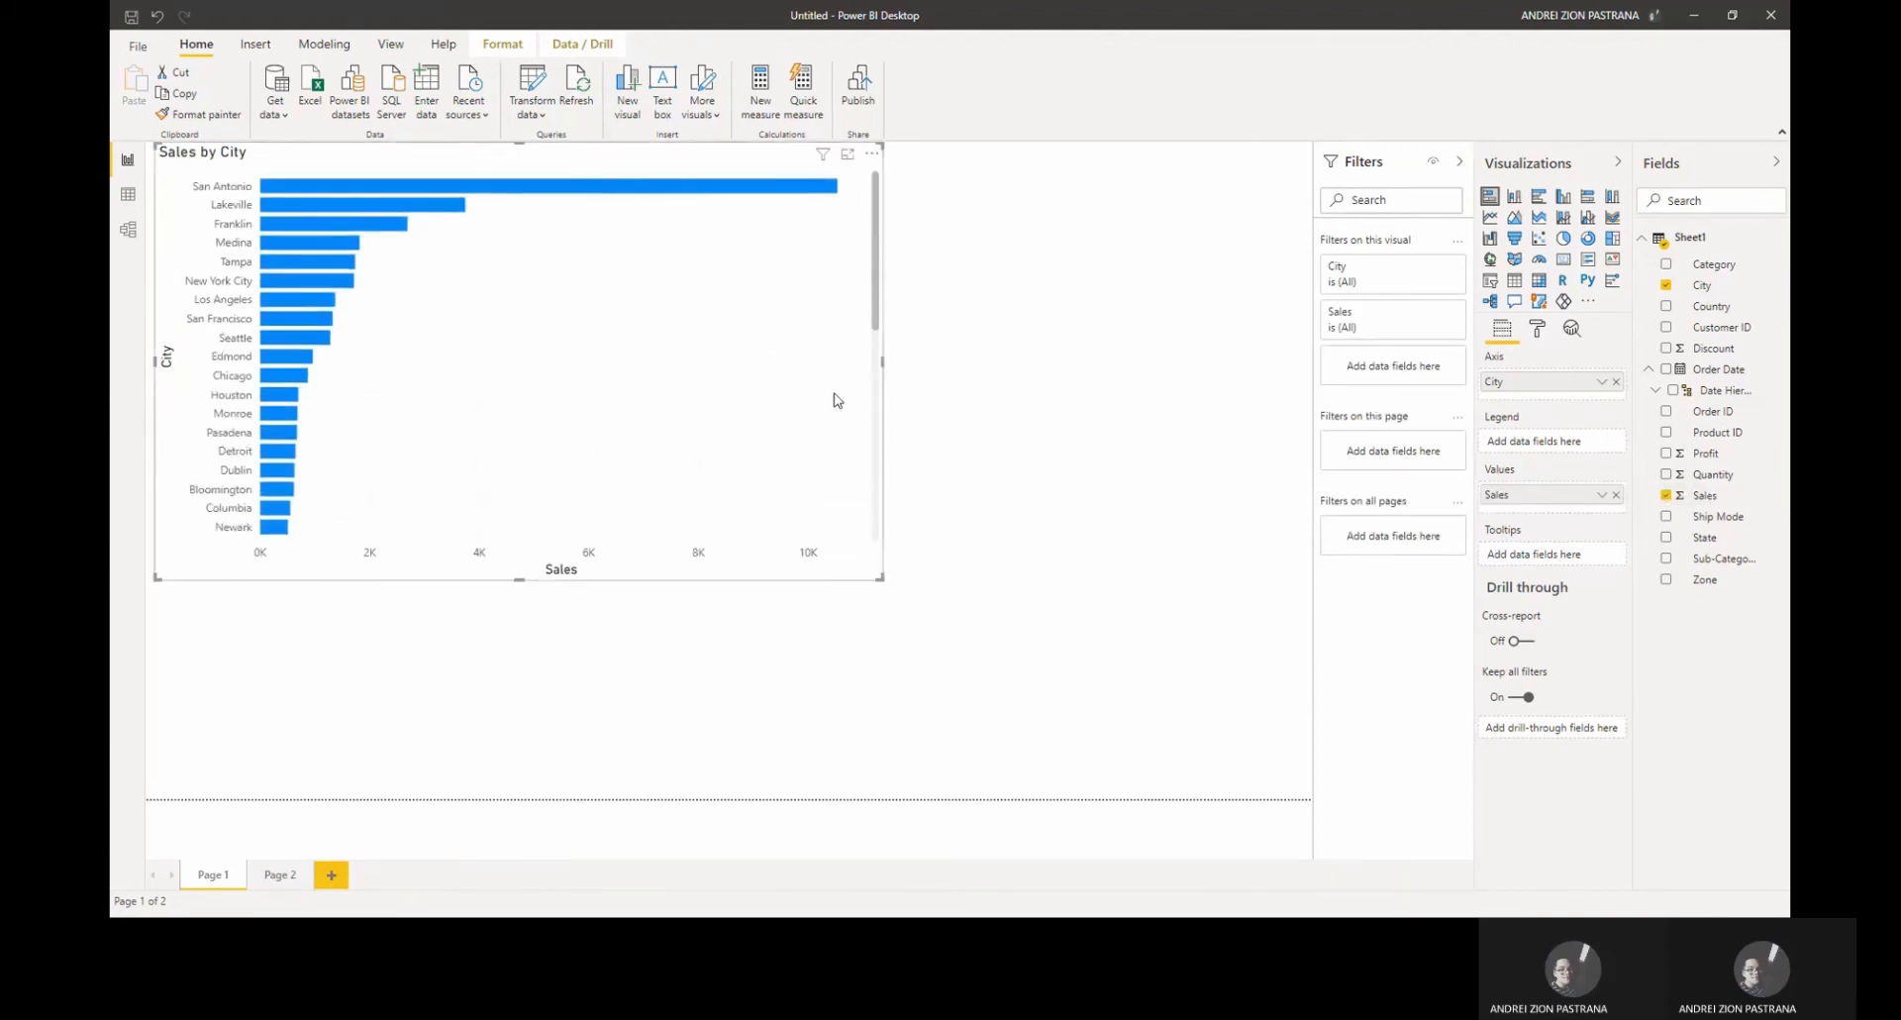
pyautogui.moveTo(882, 366); pyautogui.dragTo(1254, 416)
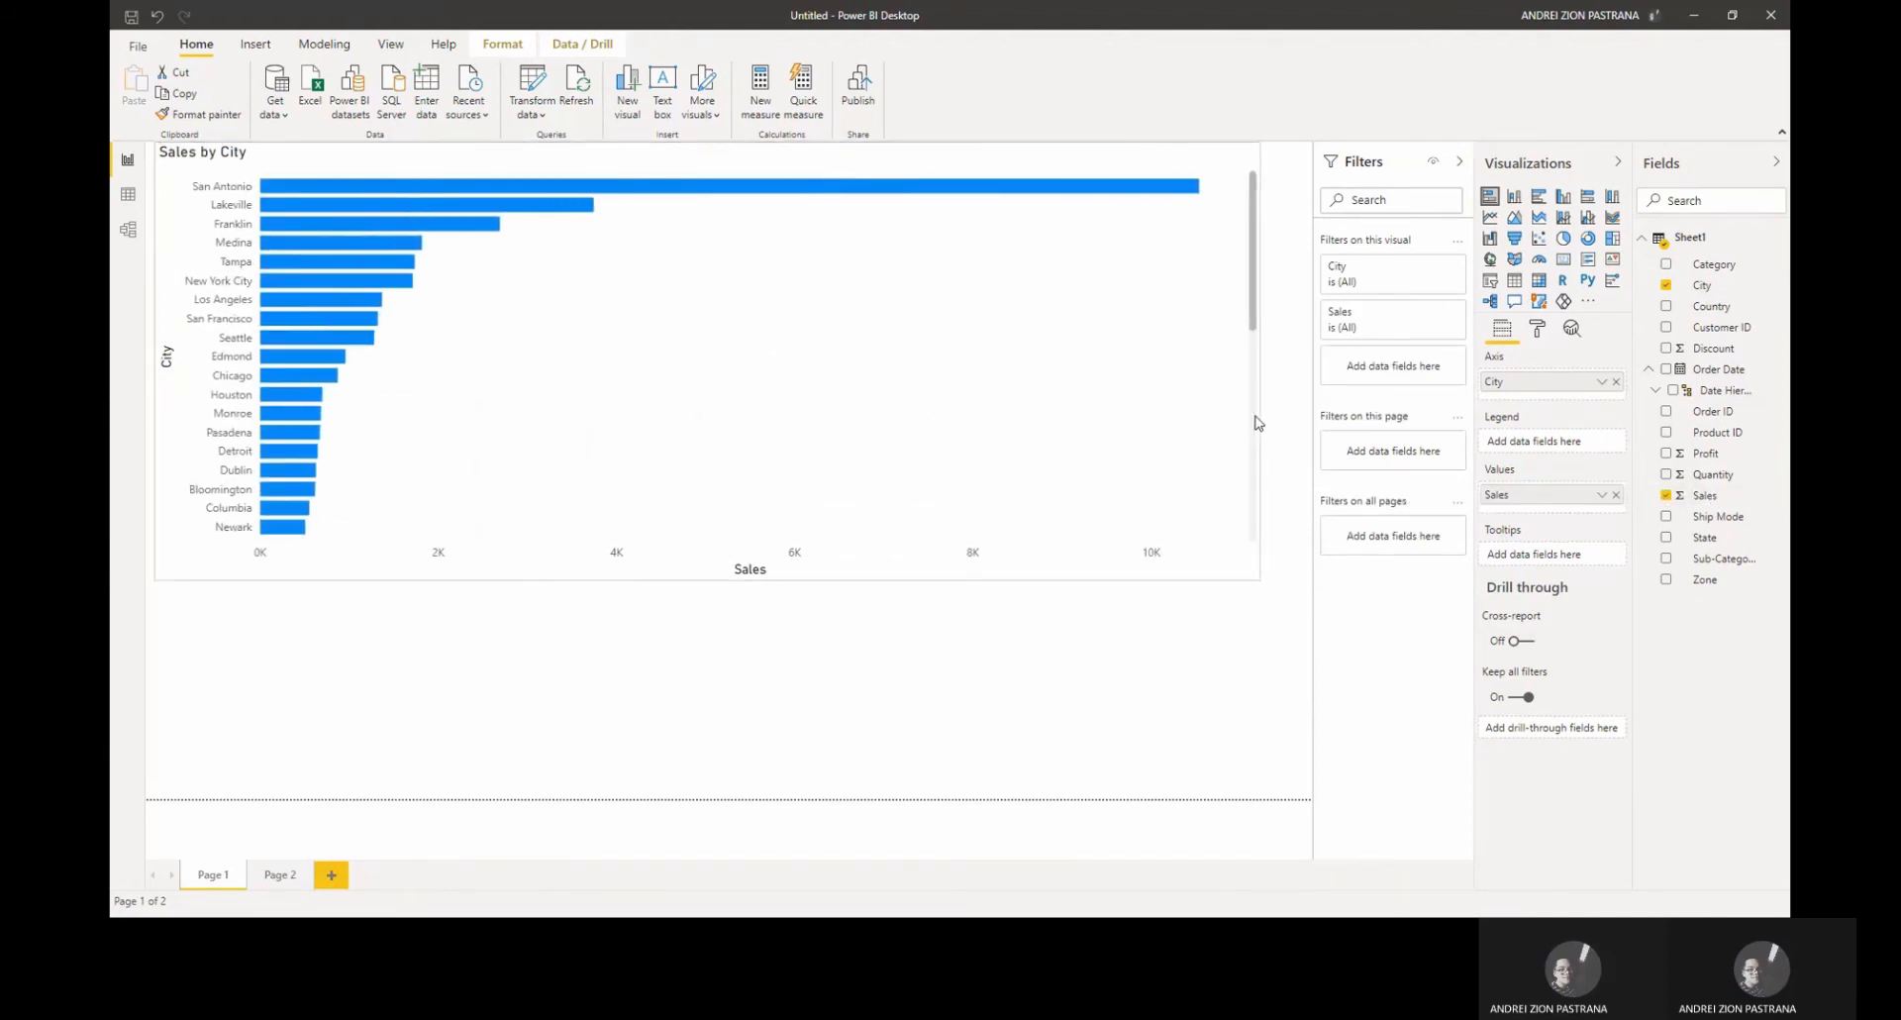
pyautogui.moveTo(708, 579); pyautogui.dragTo(704, 734)
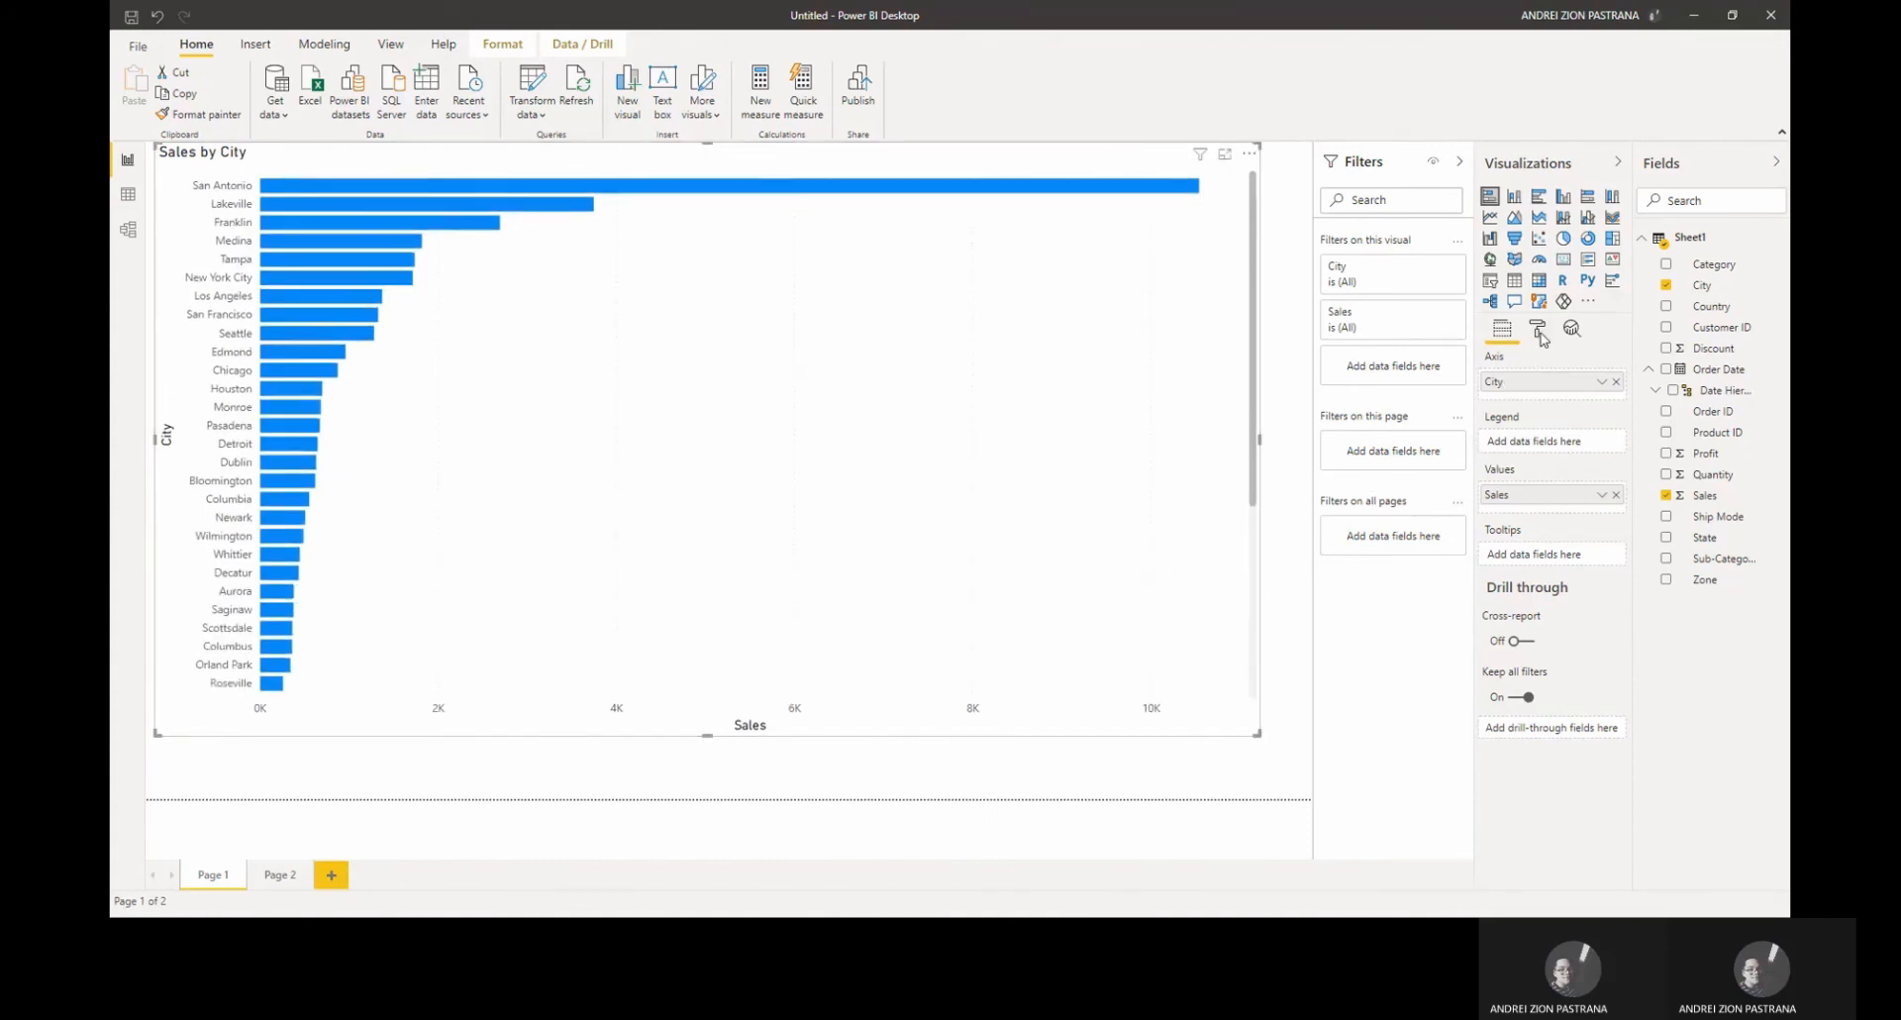
pyautogui.click(1539, 335)
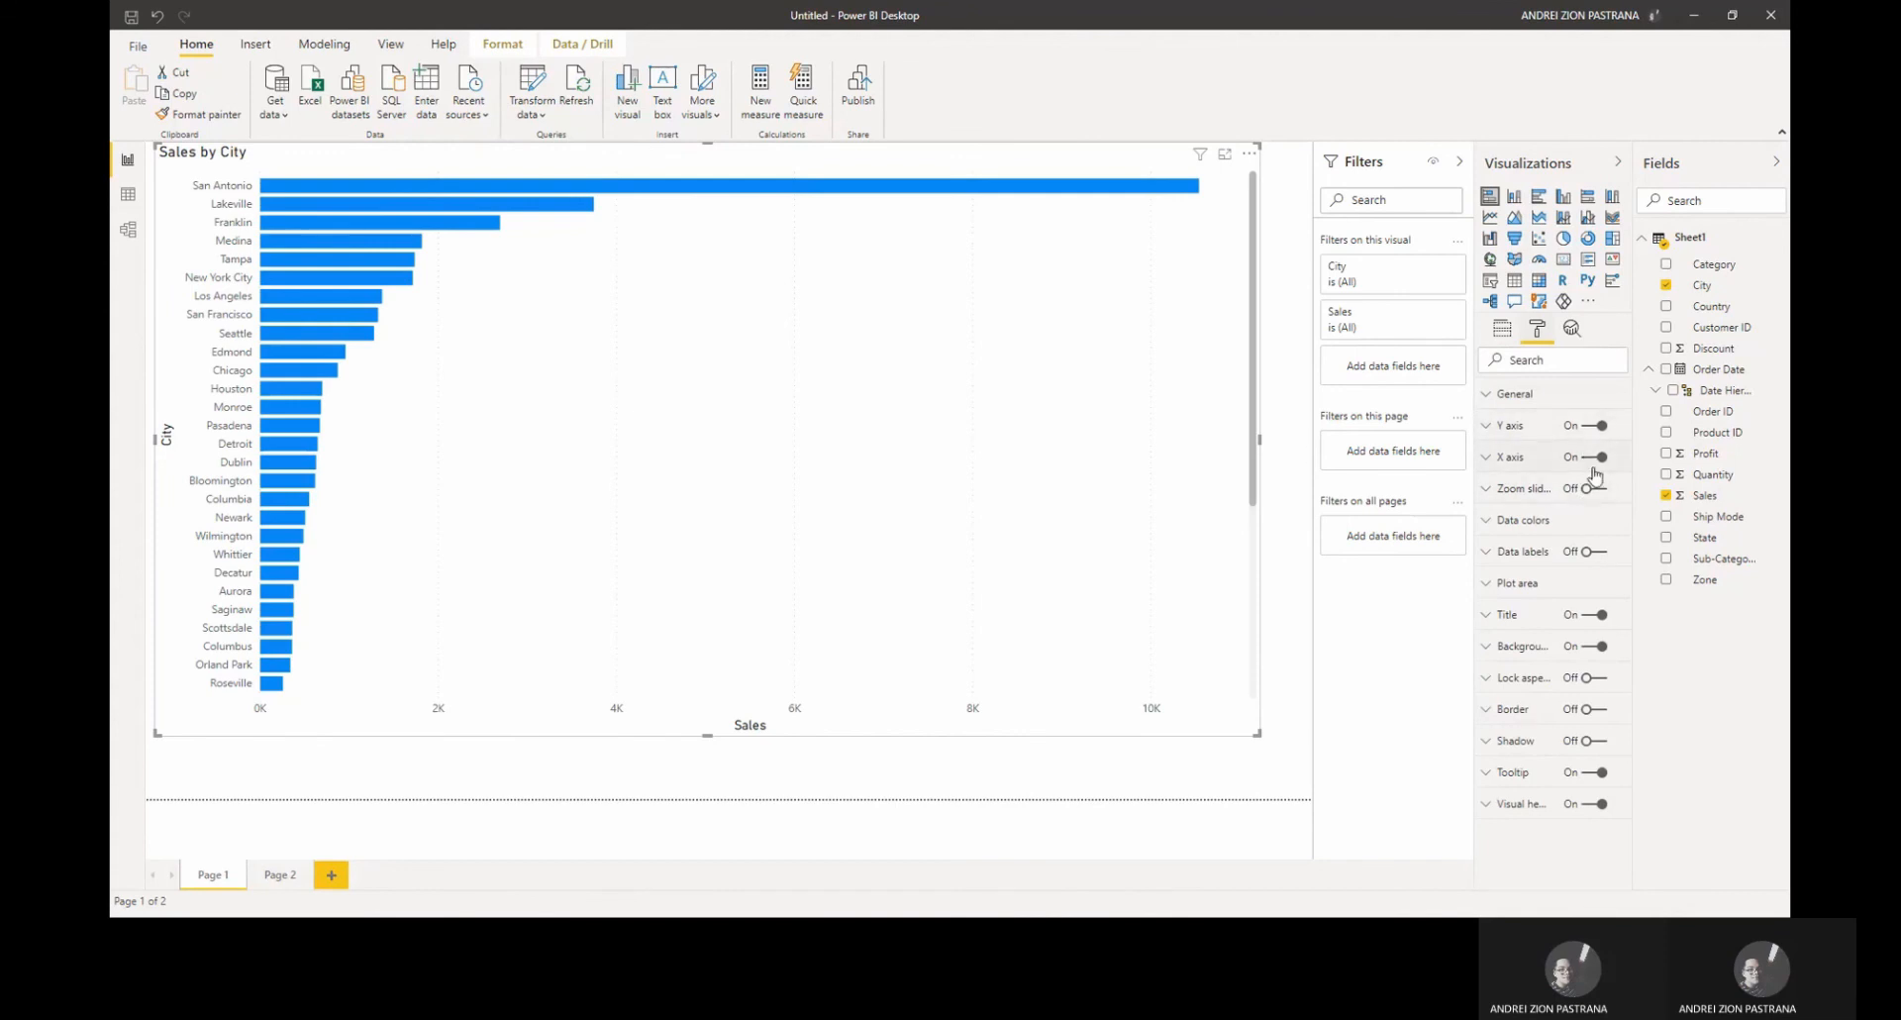
pyautogui.click(1588, 490)
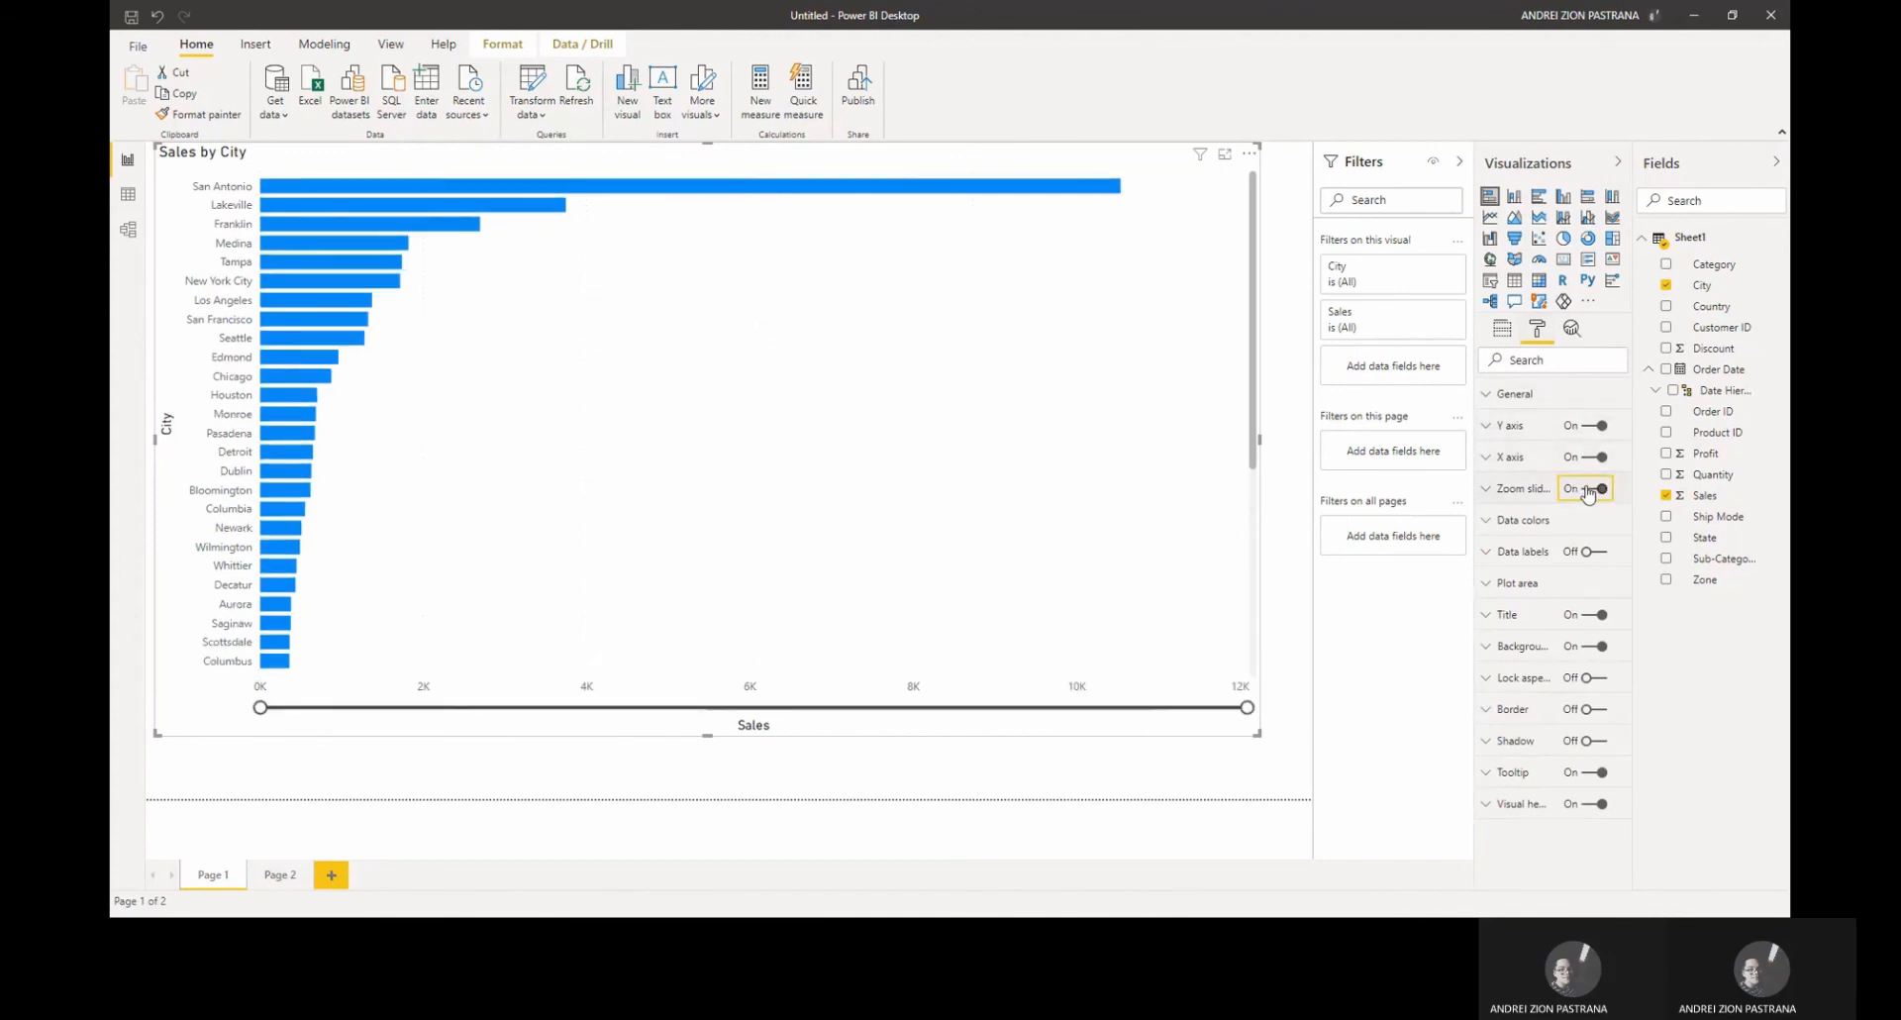
pyautogui.click(1592, 489)
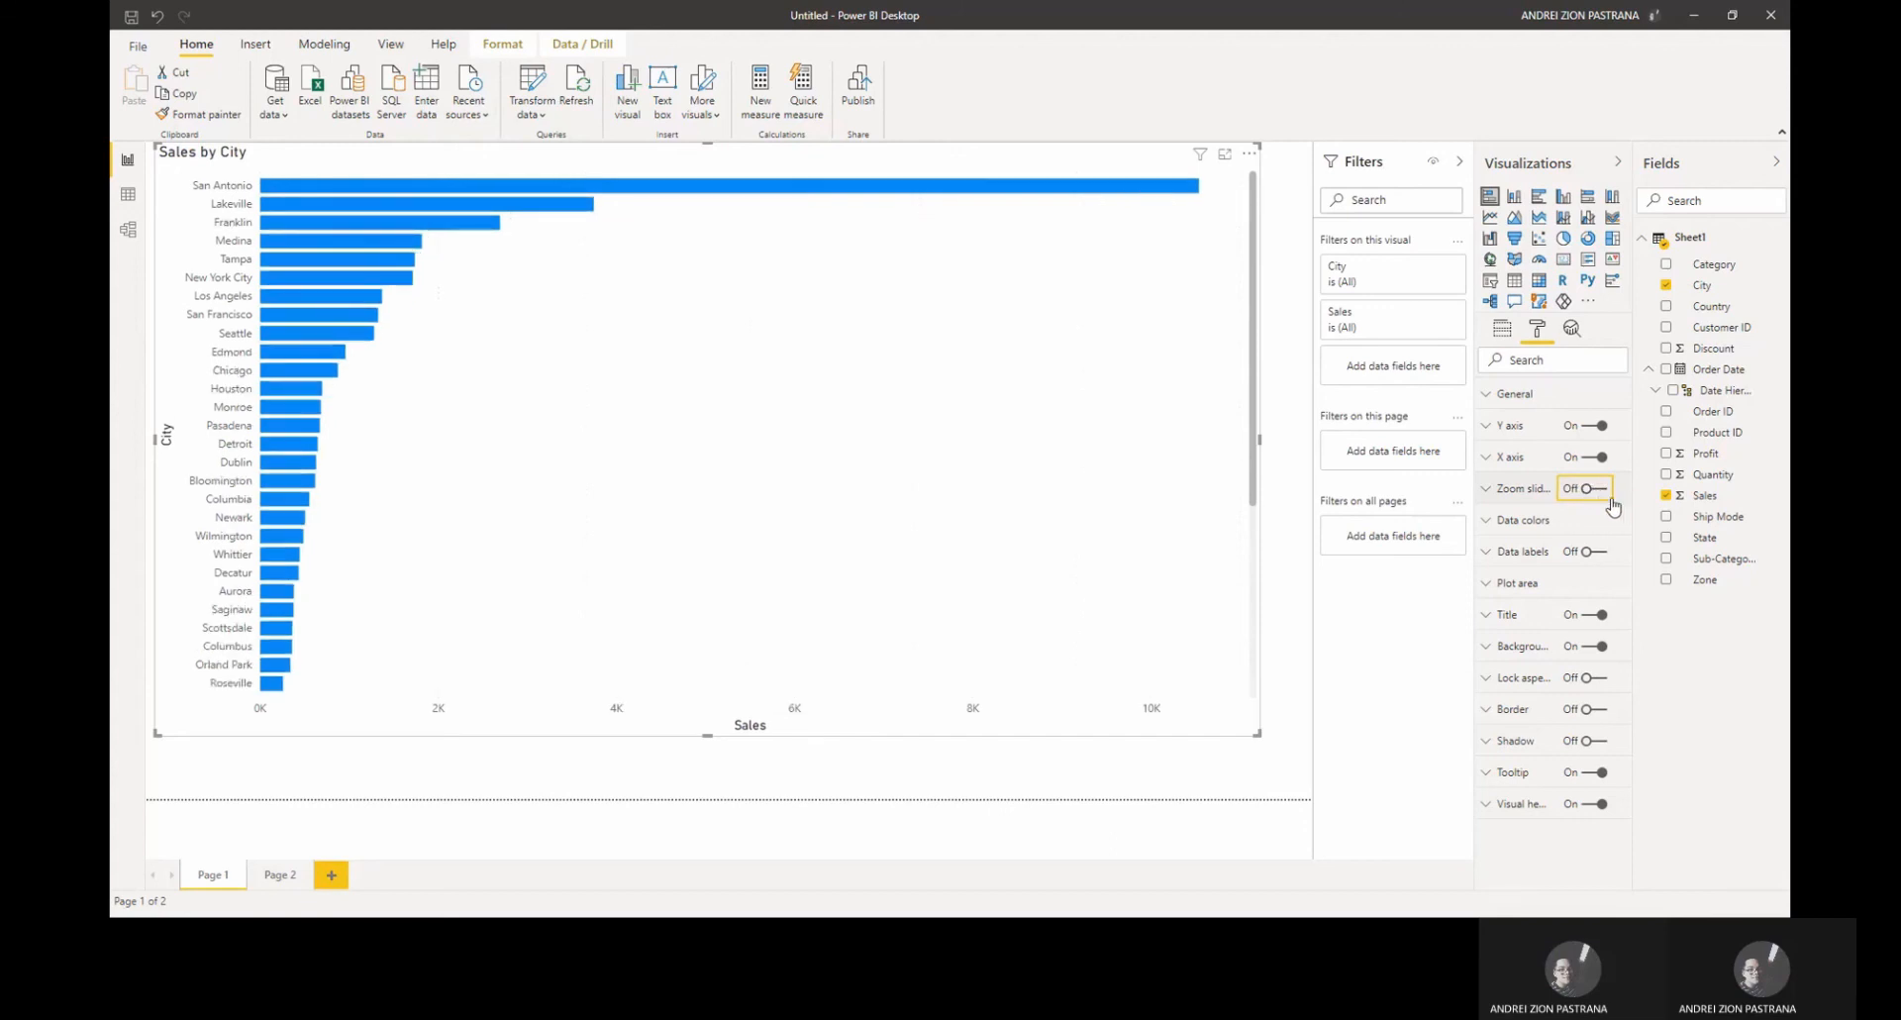
# Step: Turn off the chart's X axis and turn on its data labels
pyautogui.click(1588, 458)
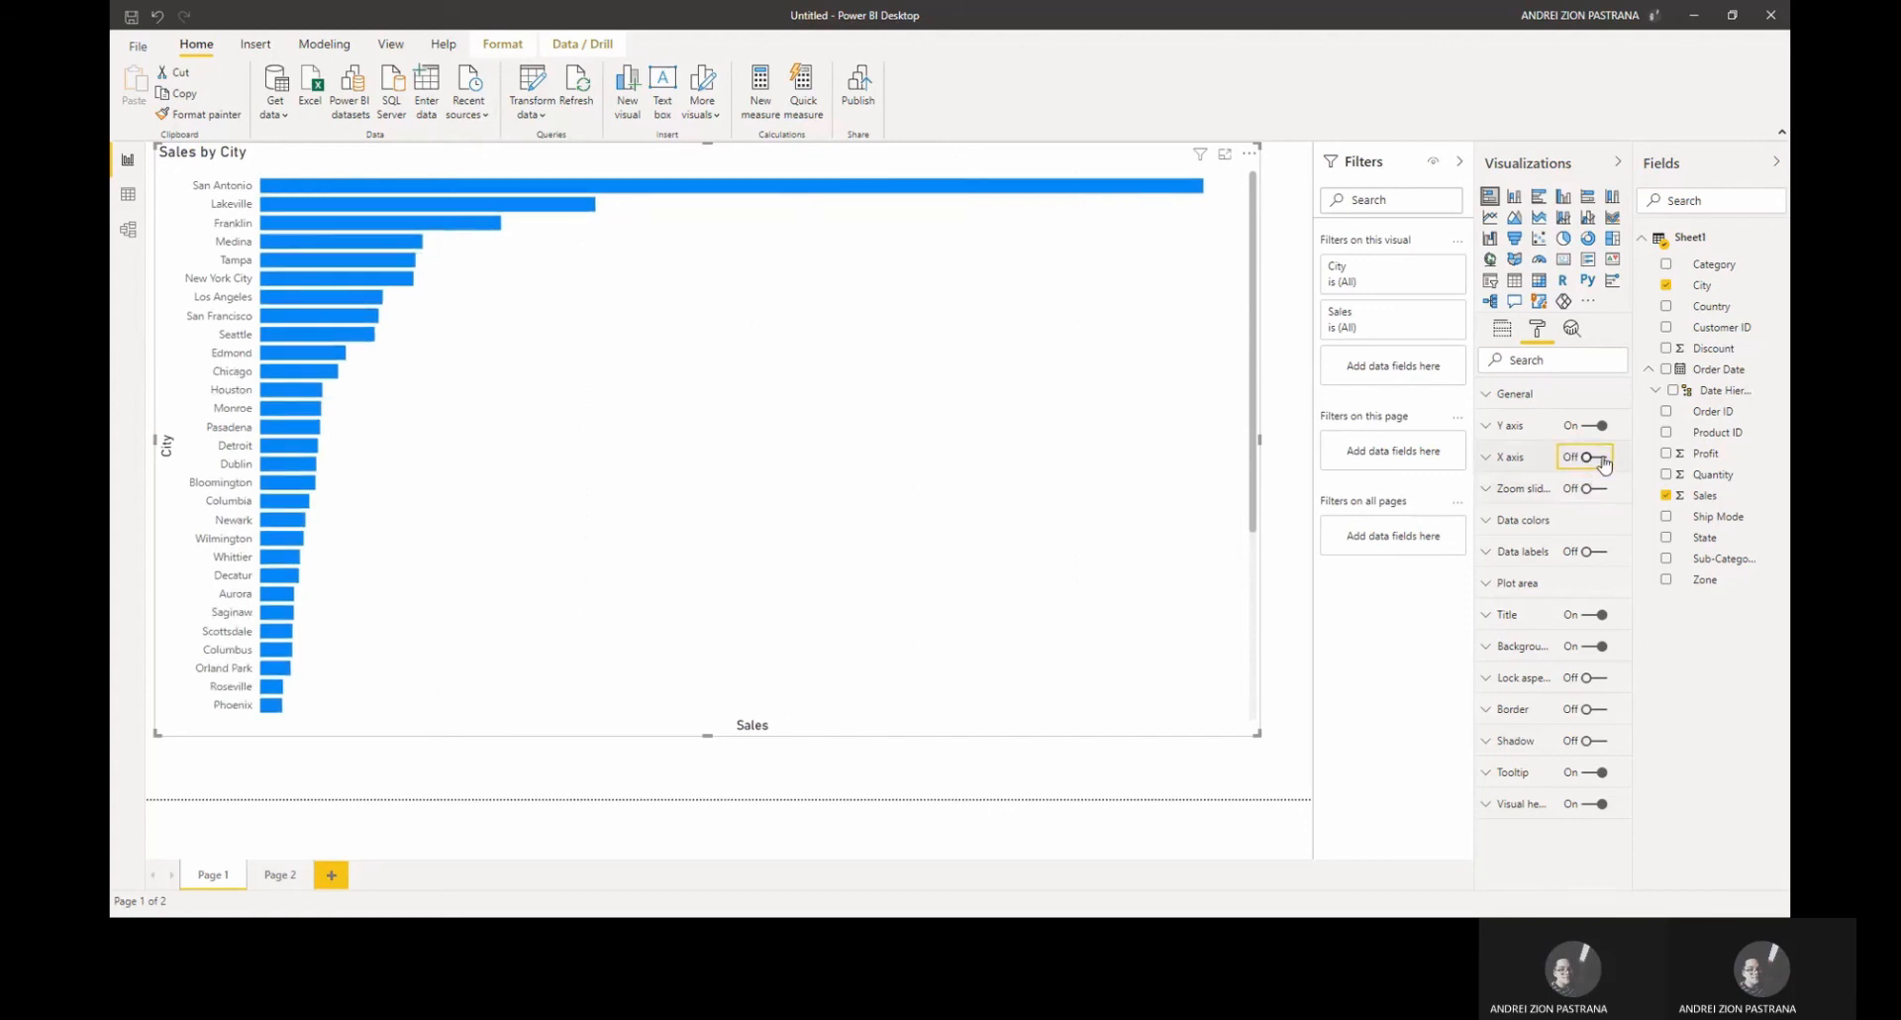
pyautogui.click(1605, 461)
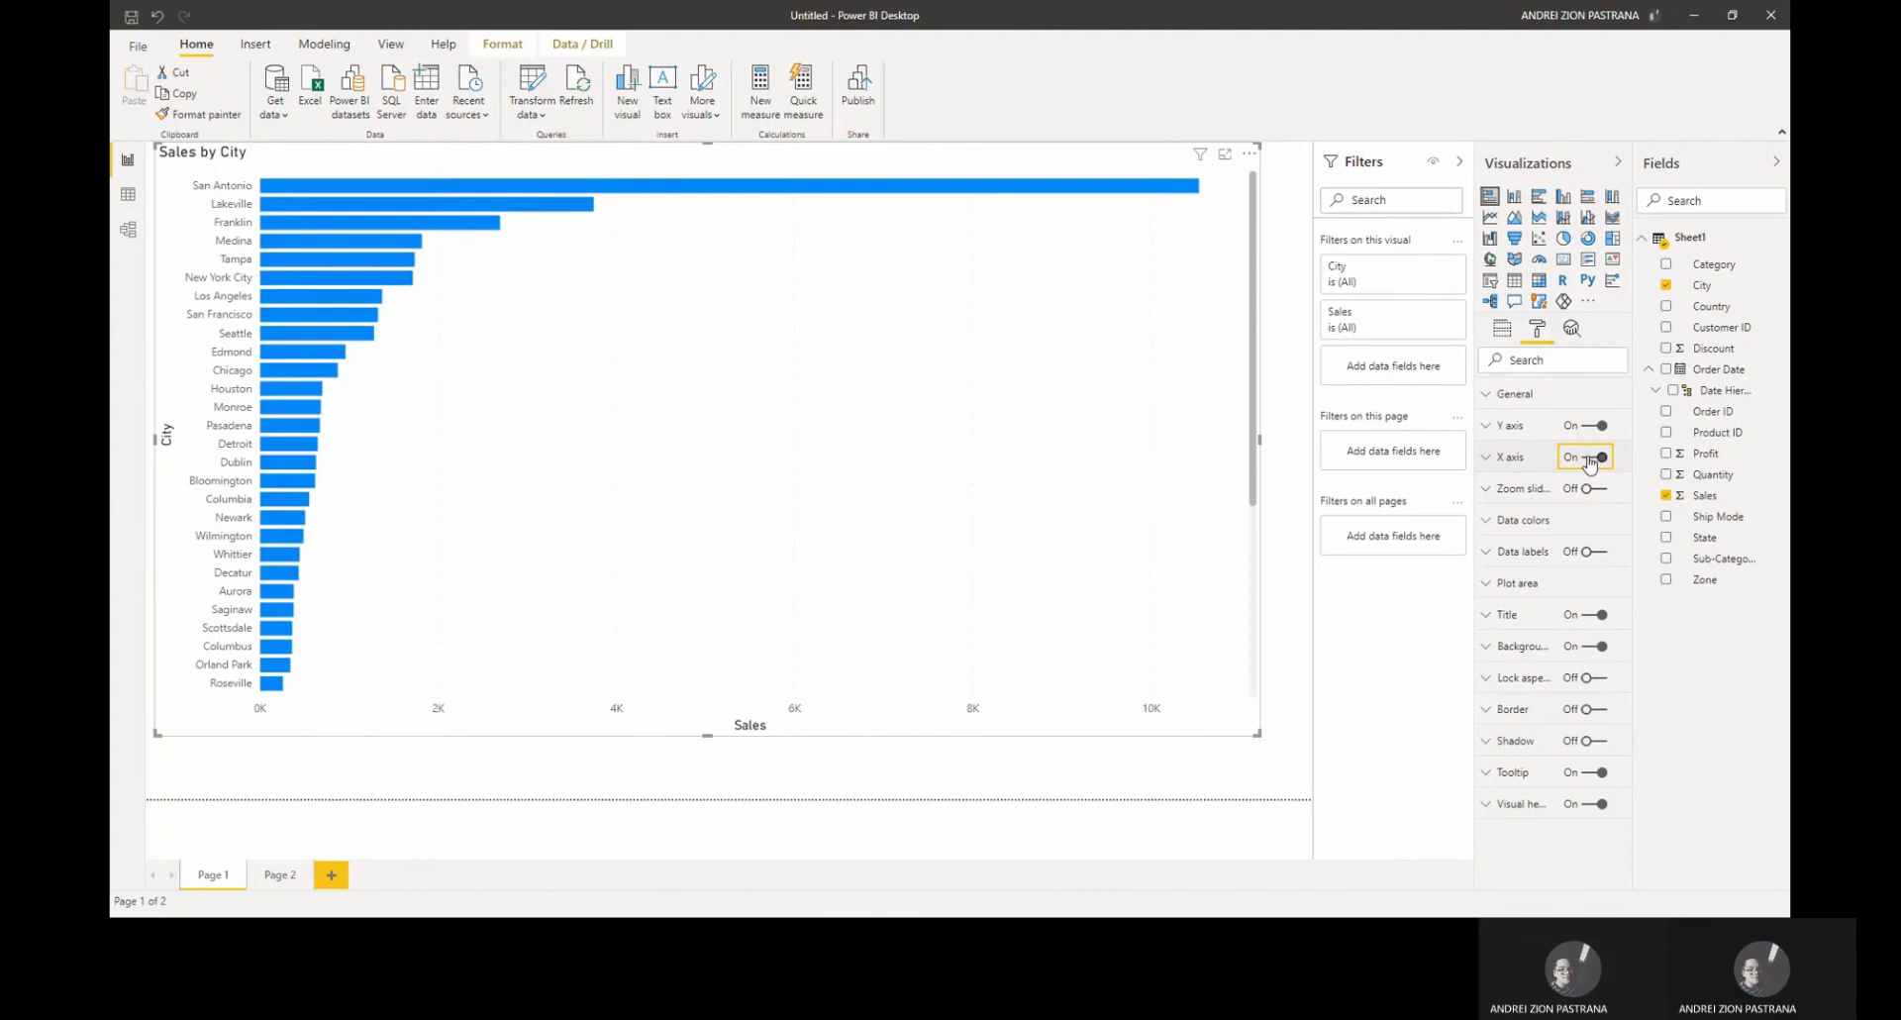
pyautogui.click(1590, 461)
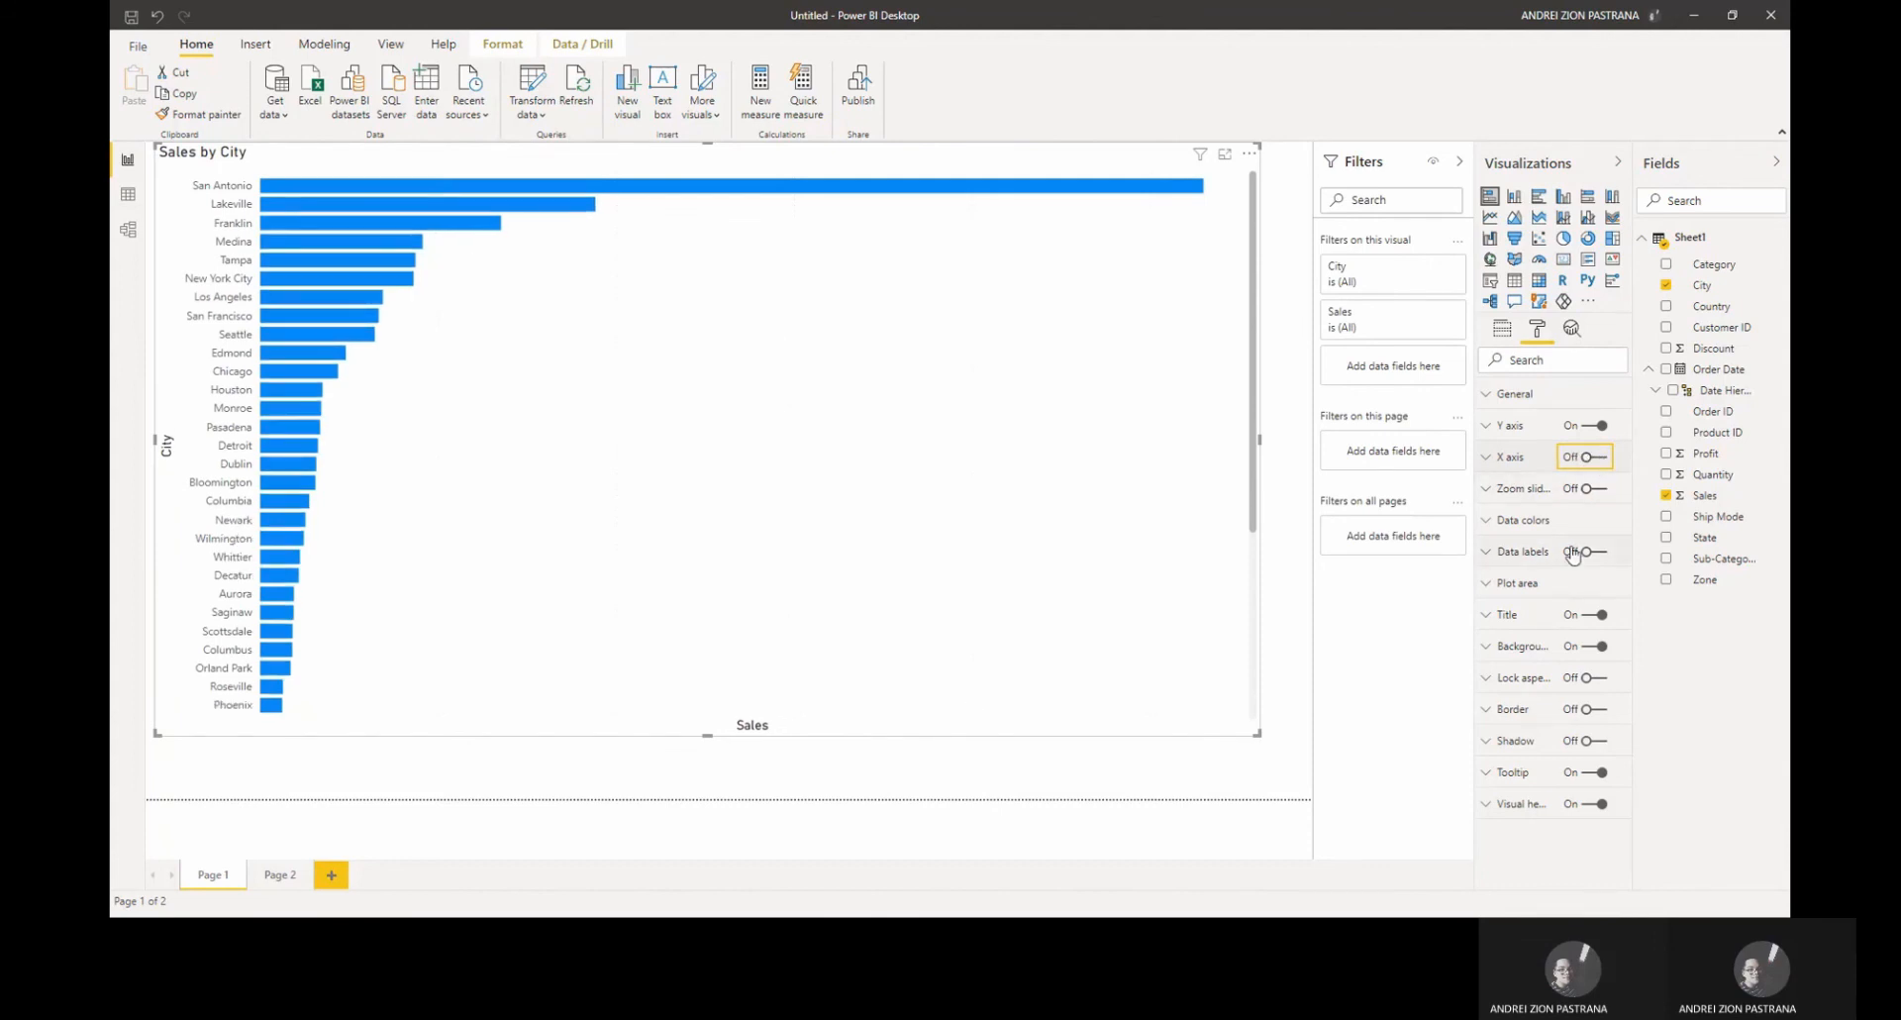
pyautogui.click(1591, 554)
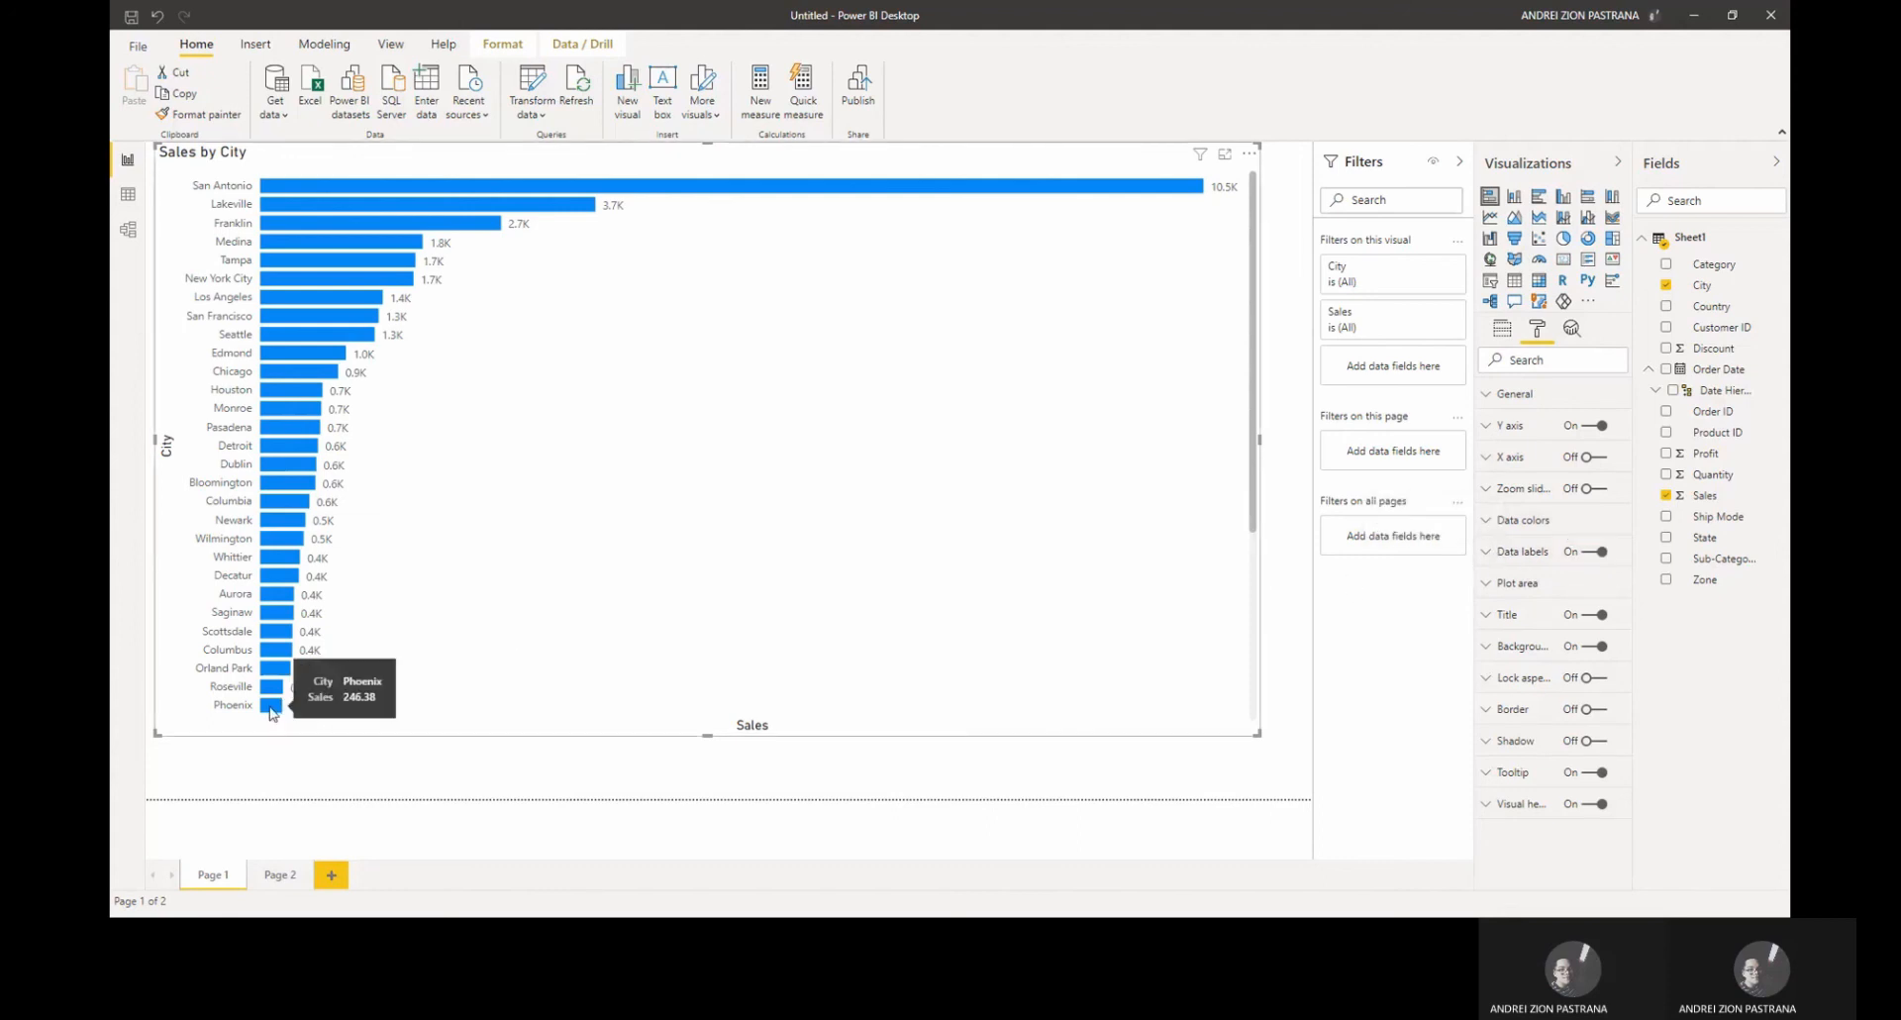
# Step: Change the chart title text to "Sales by City of H&M"
pyautogui.click(271, 707)
pyautogui.click(375, 763)
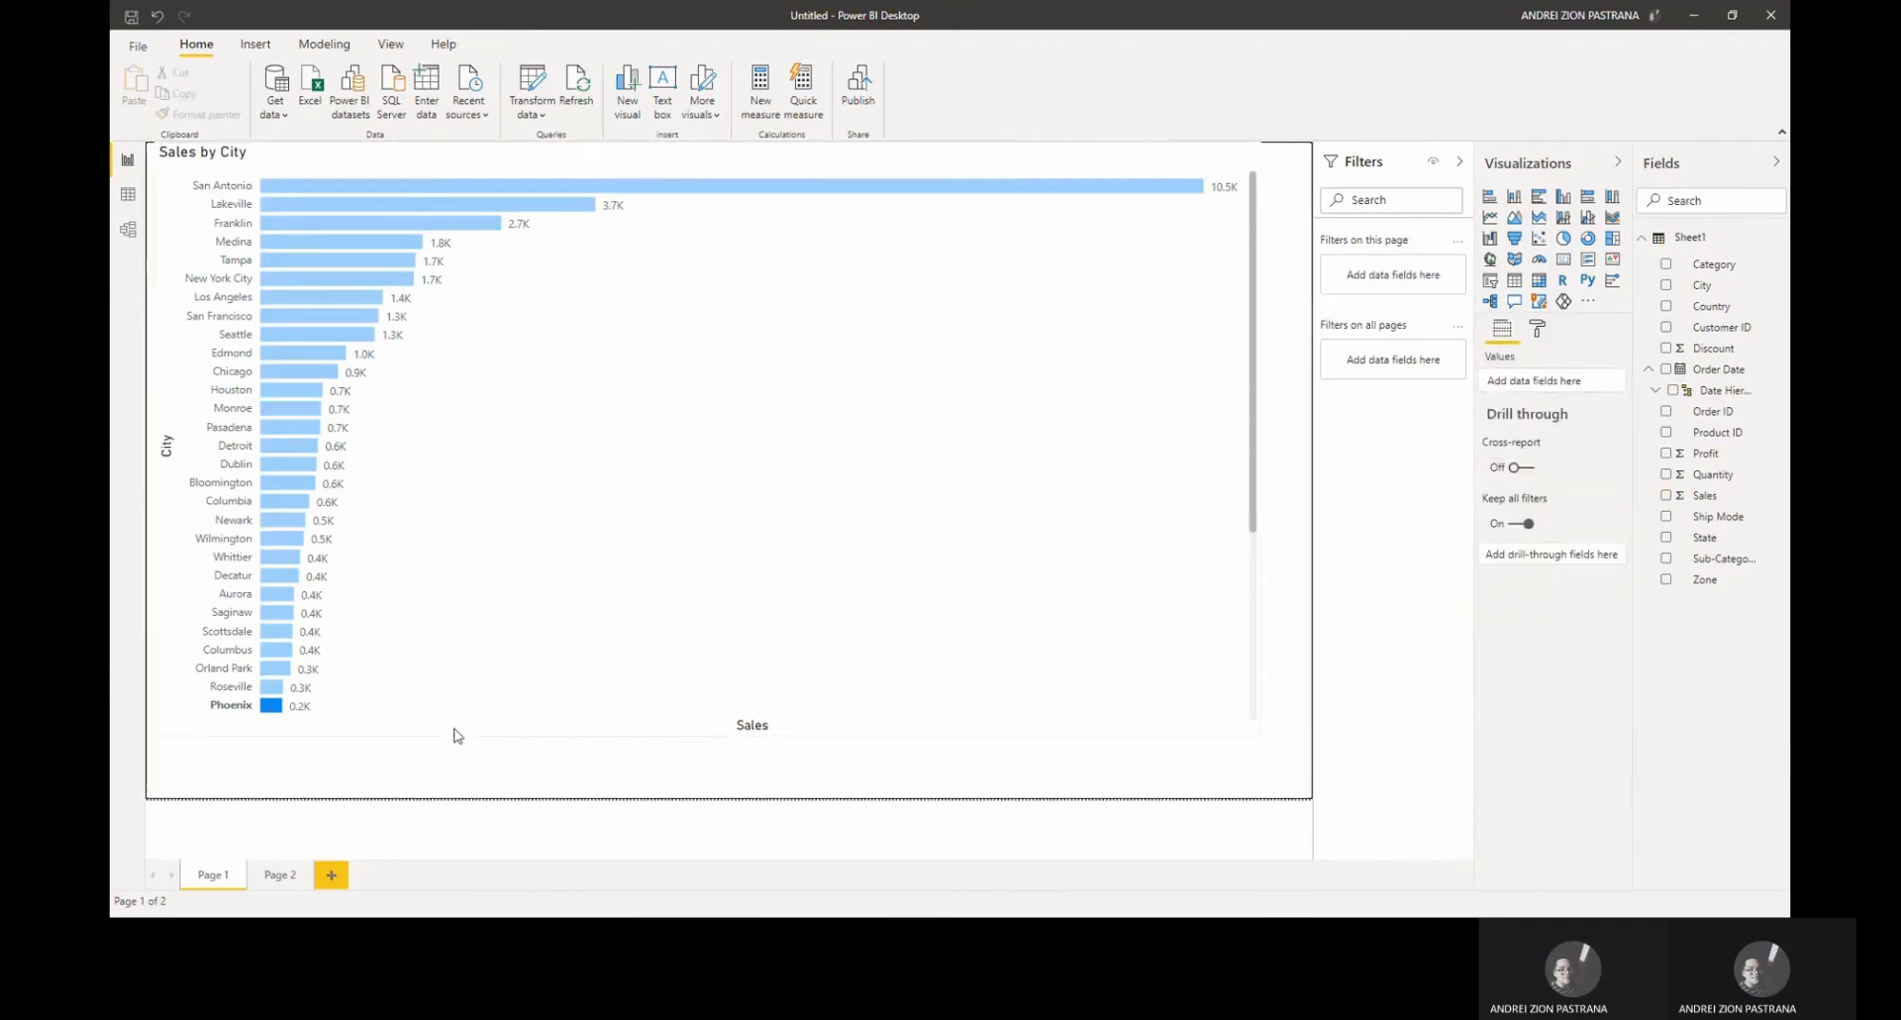
pyautogui.click(590, 696)
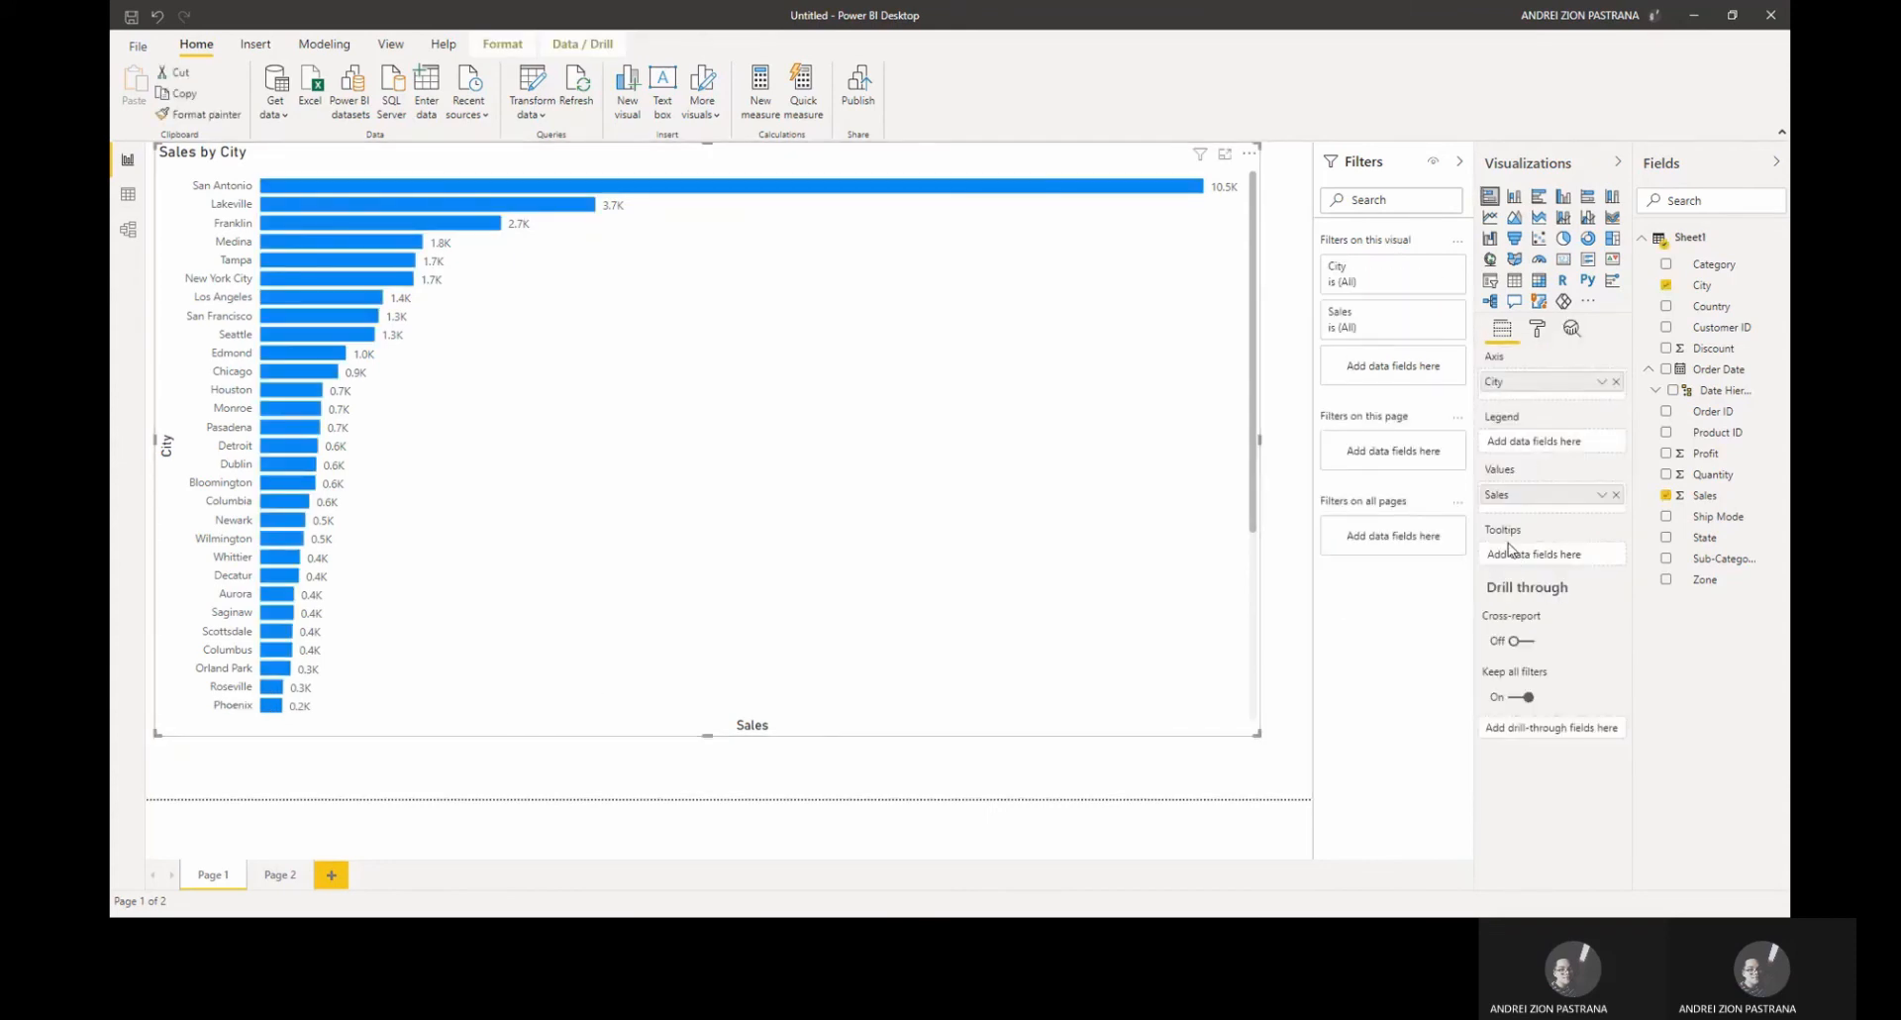
pyautogui.click(1533, 332)
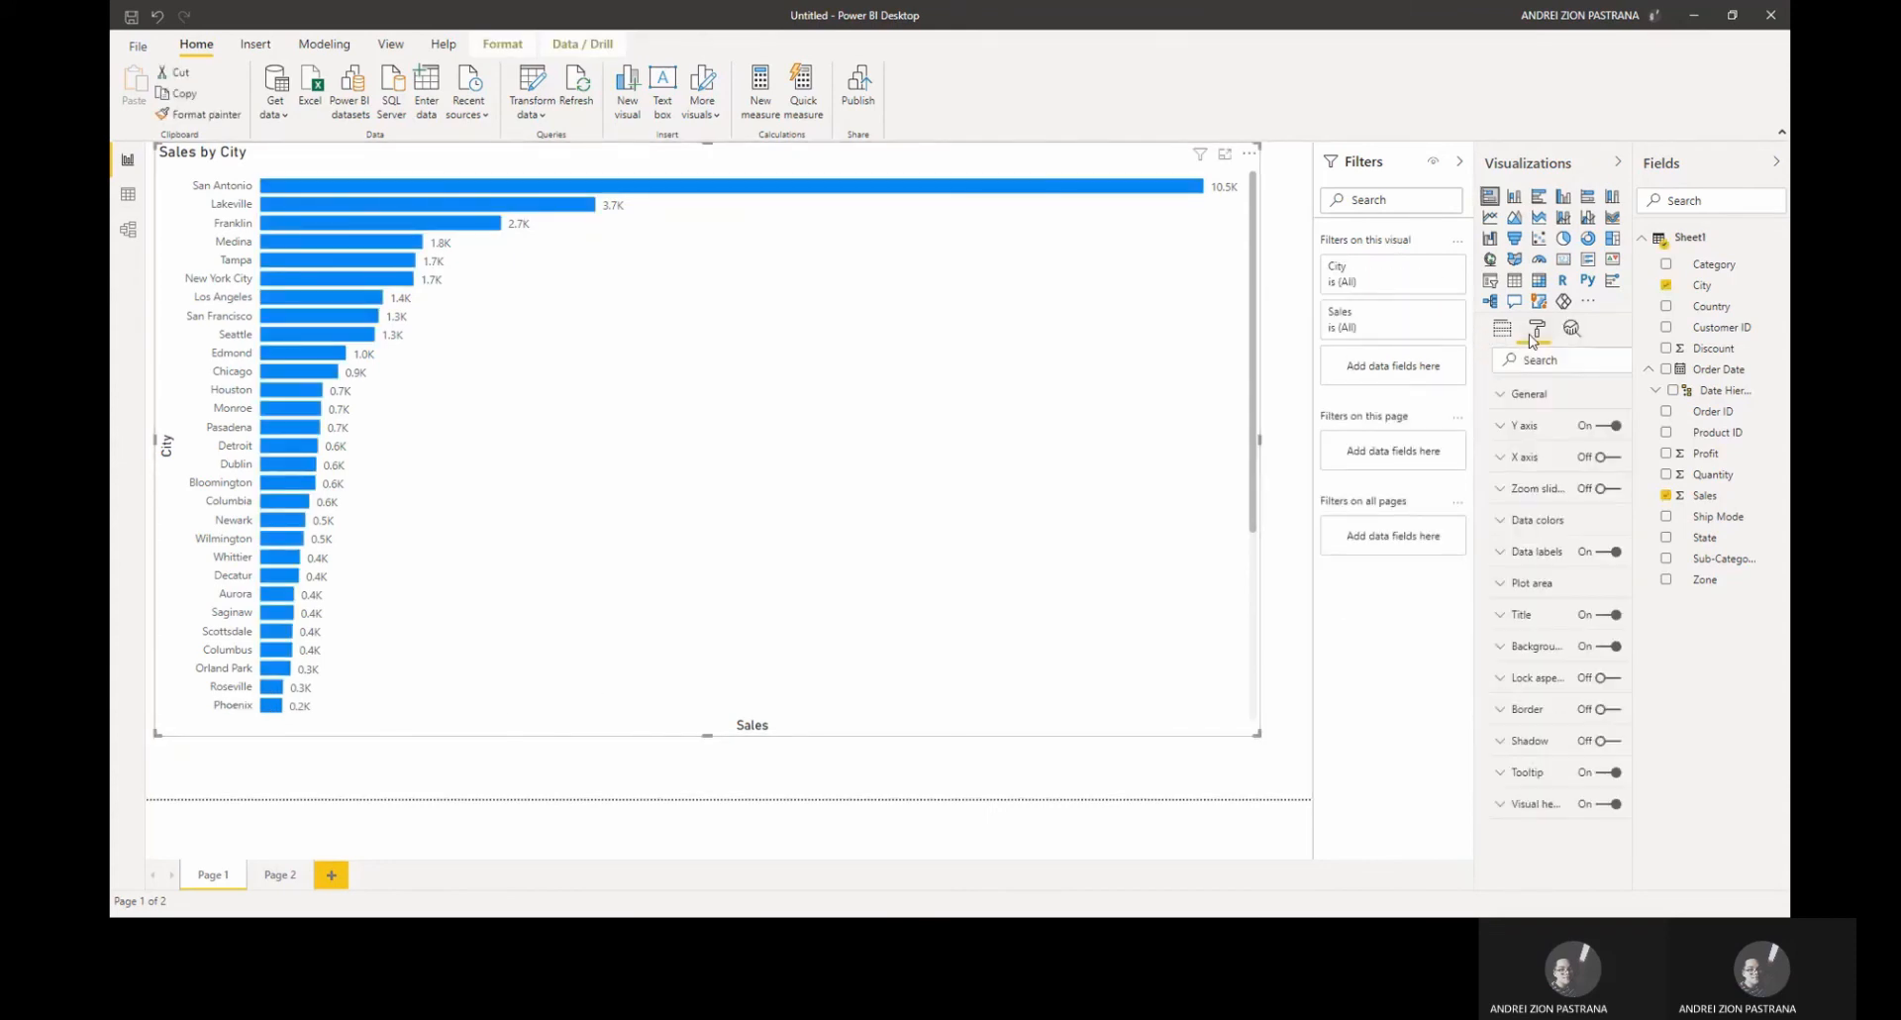
pyautogui.click(1492, 616)
pyautogui.scroll(-1, 1545, 604)
pyautogui.click(1564, 584)
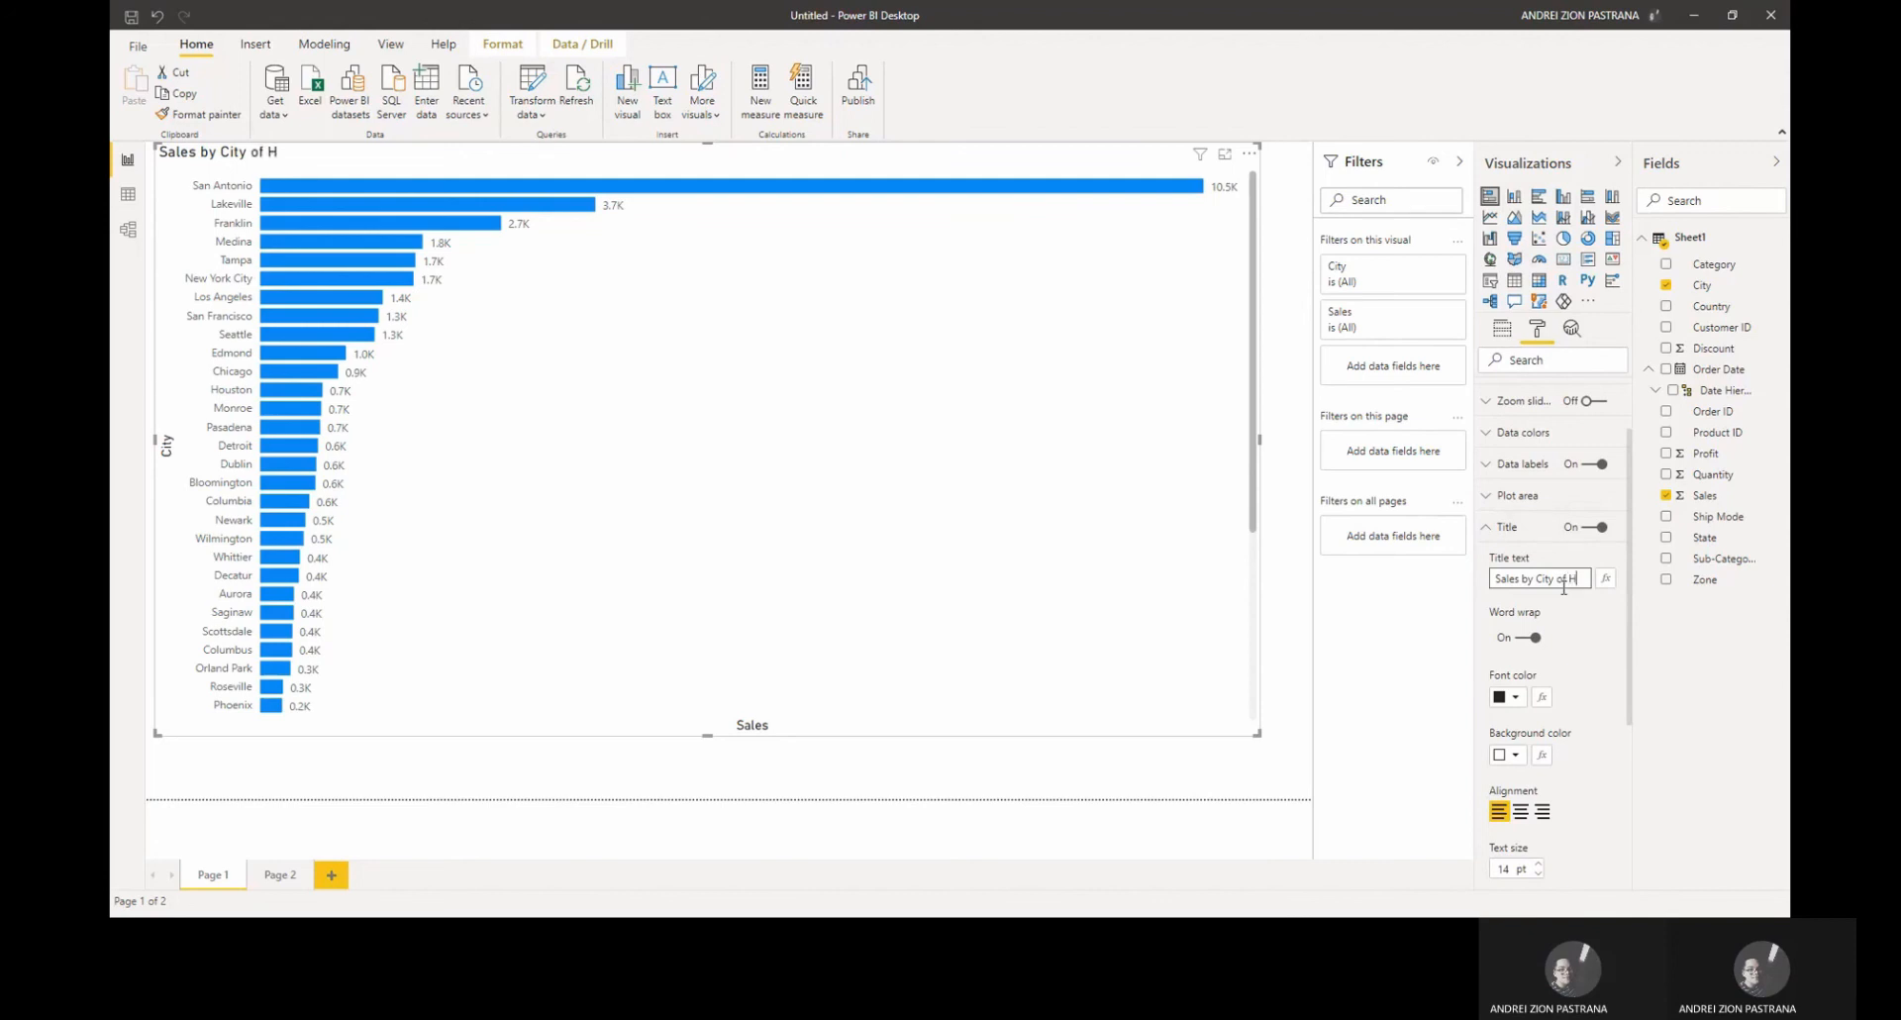
pyautogui.write('of H&M')
# Step: Center the chart title and increase its text size to 24 pt
pyautogui.click(1520, 811)
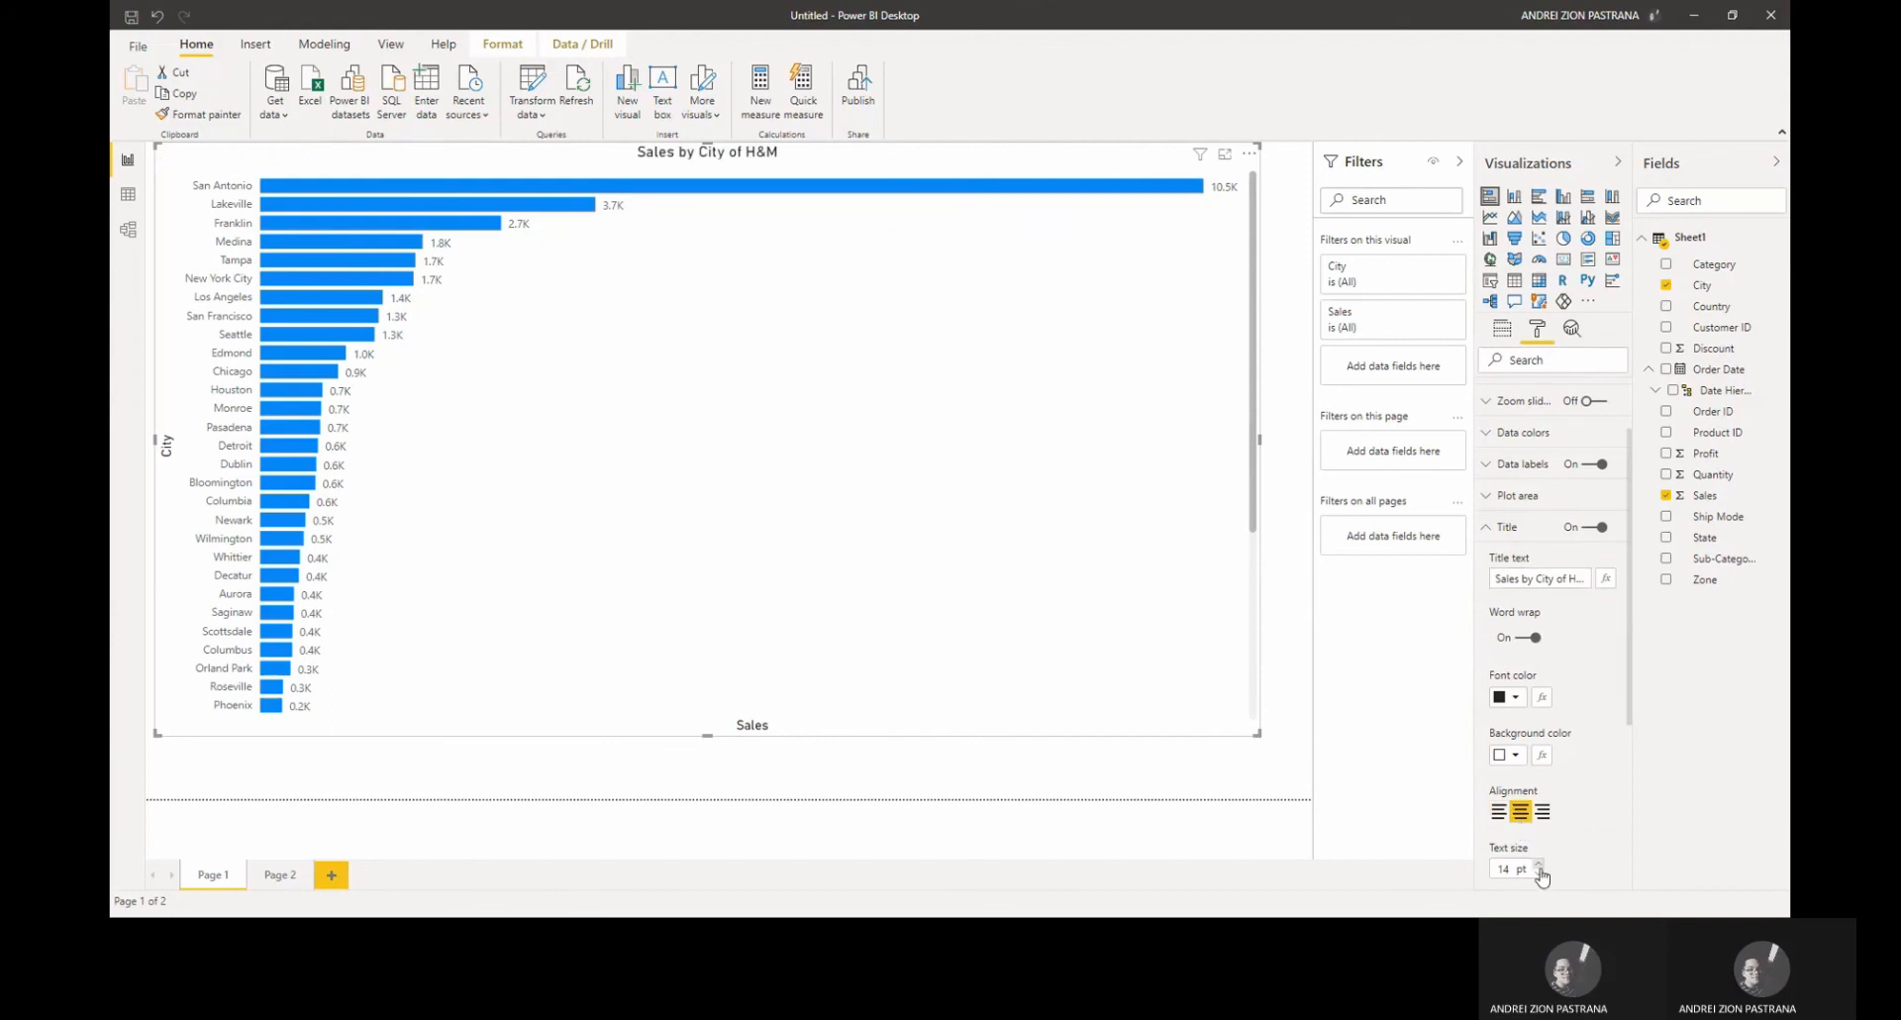
pyautogui.click(1537, 864)
pyautogui.click(1538, 864)
pyautogui.click(1538, 864)
pyautogui.click(1538, 863)
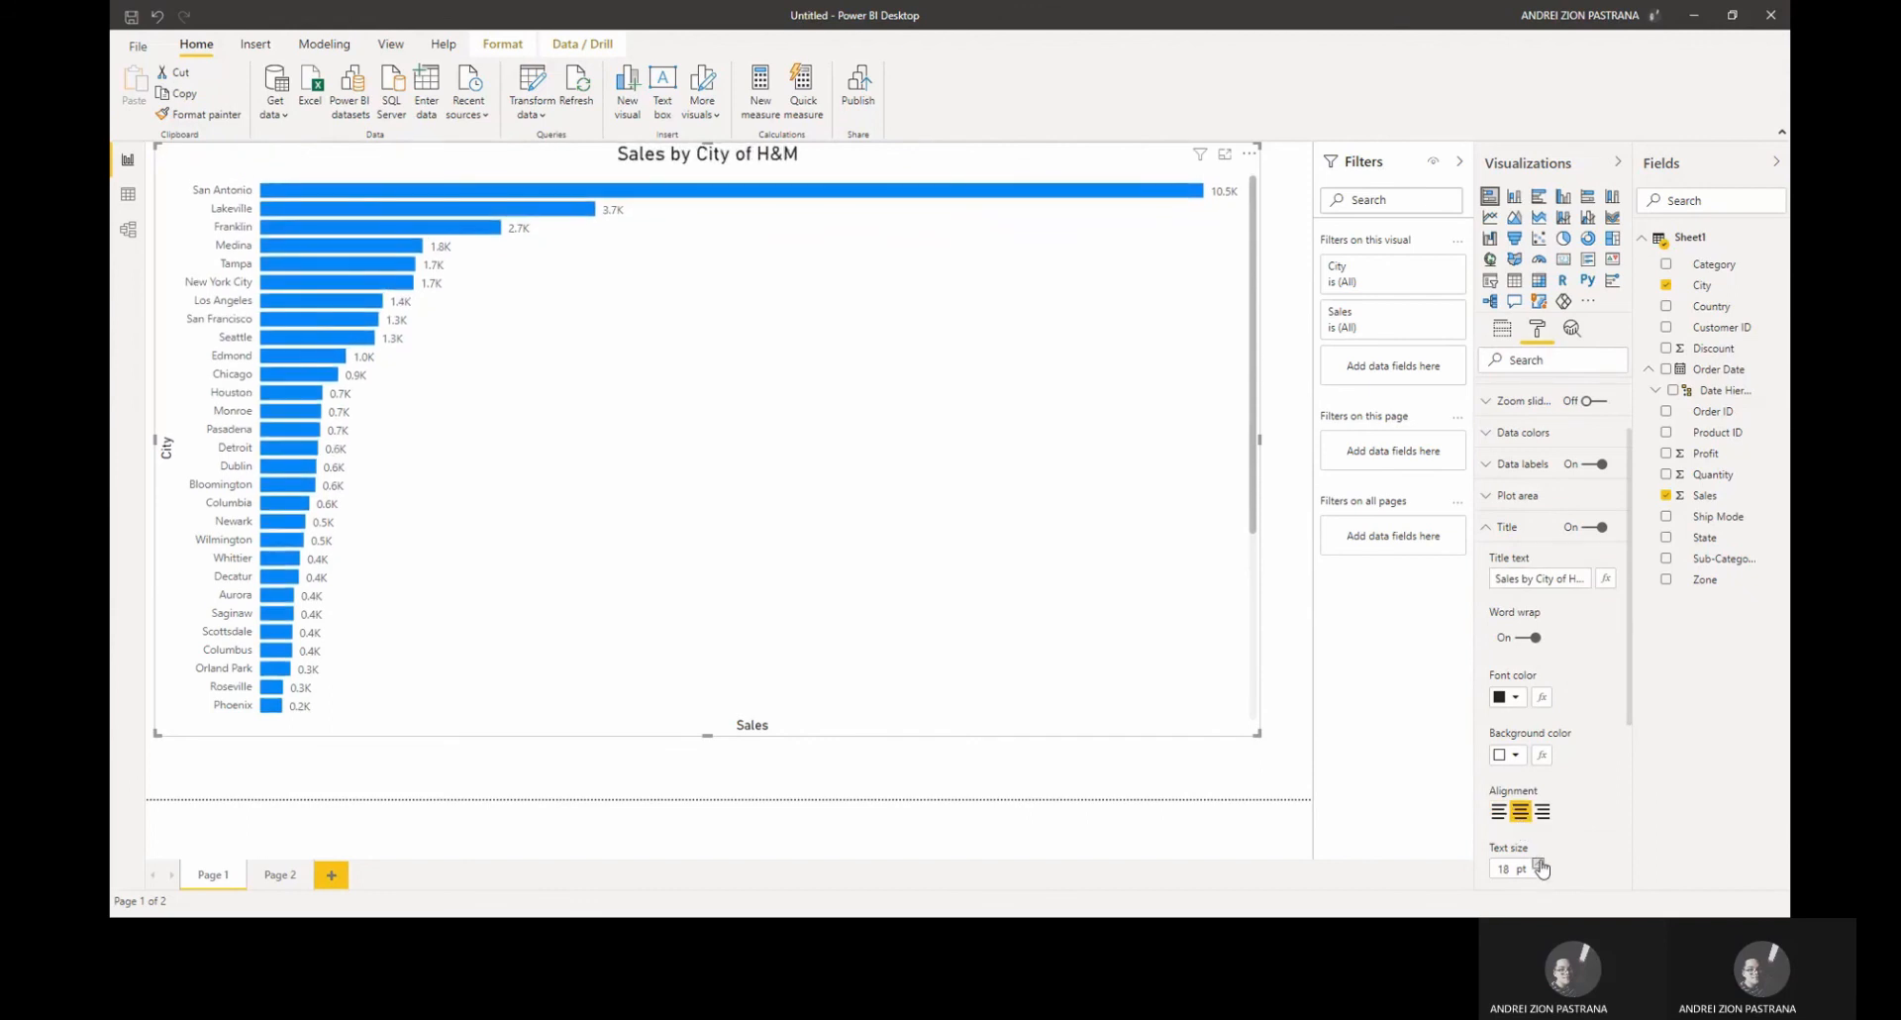
pyautogui.click(1538, 863)
pyautogui.click(1538, 864)
pyautogui.click(1538, 864)
pyautogui.click(1538, 864)
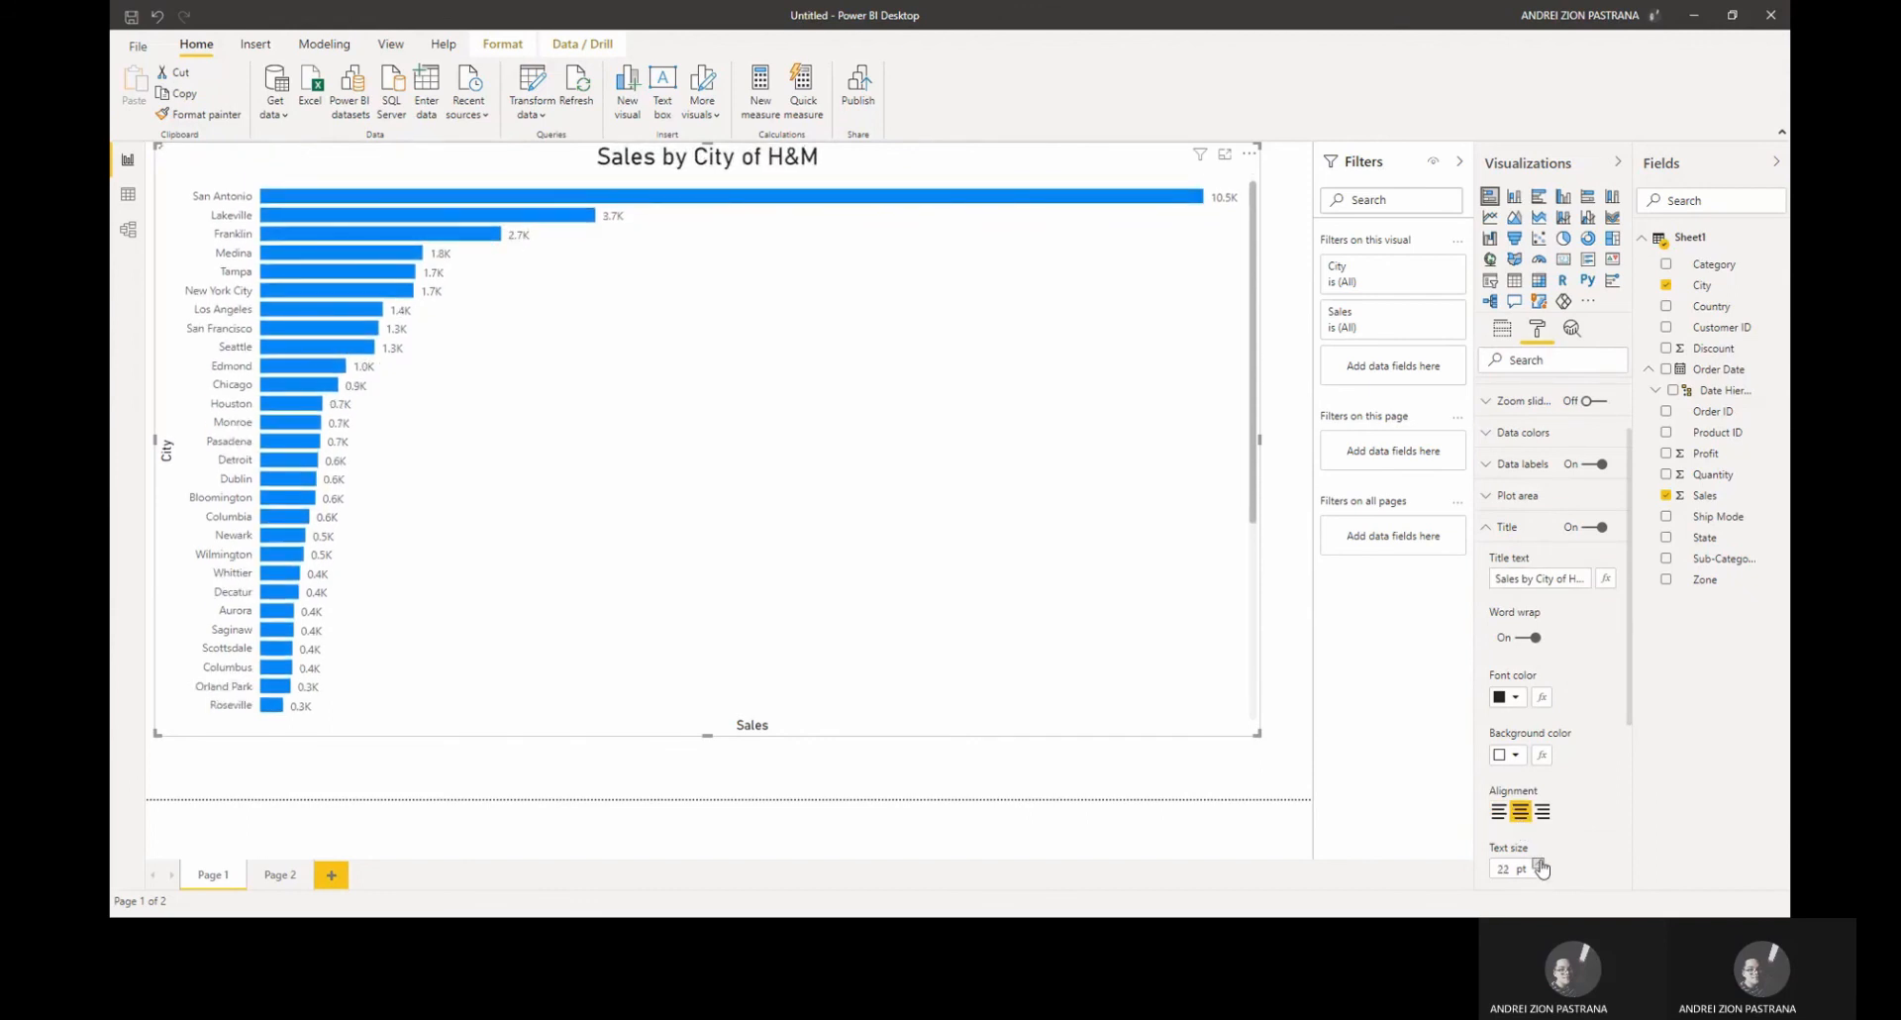
pyautogui.click(1539, 864)
pyautogui.click(1539, 864)
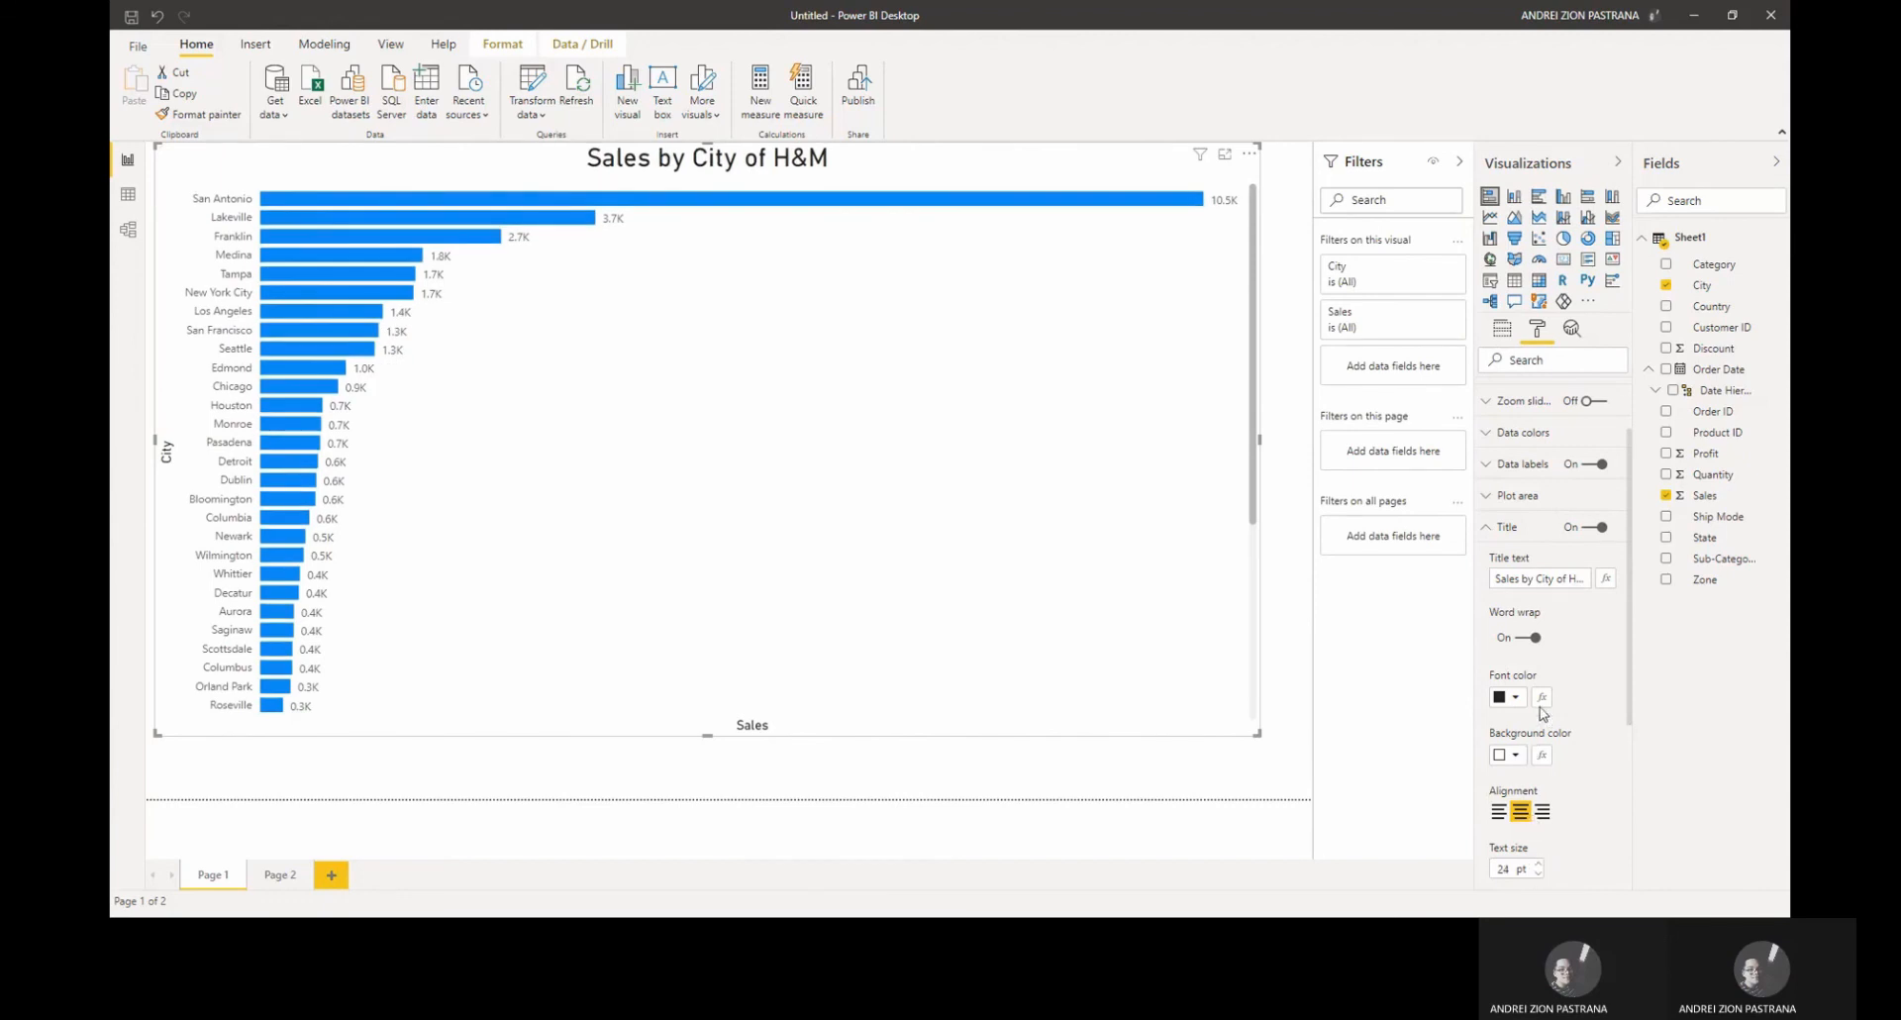
pyautogui.scroll(1, 1563, 684)
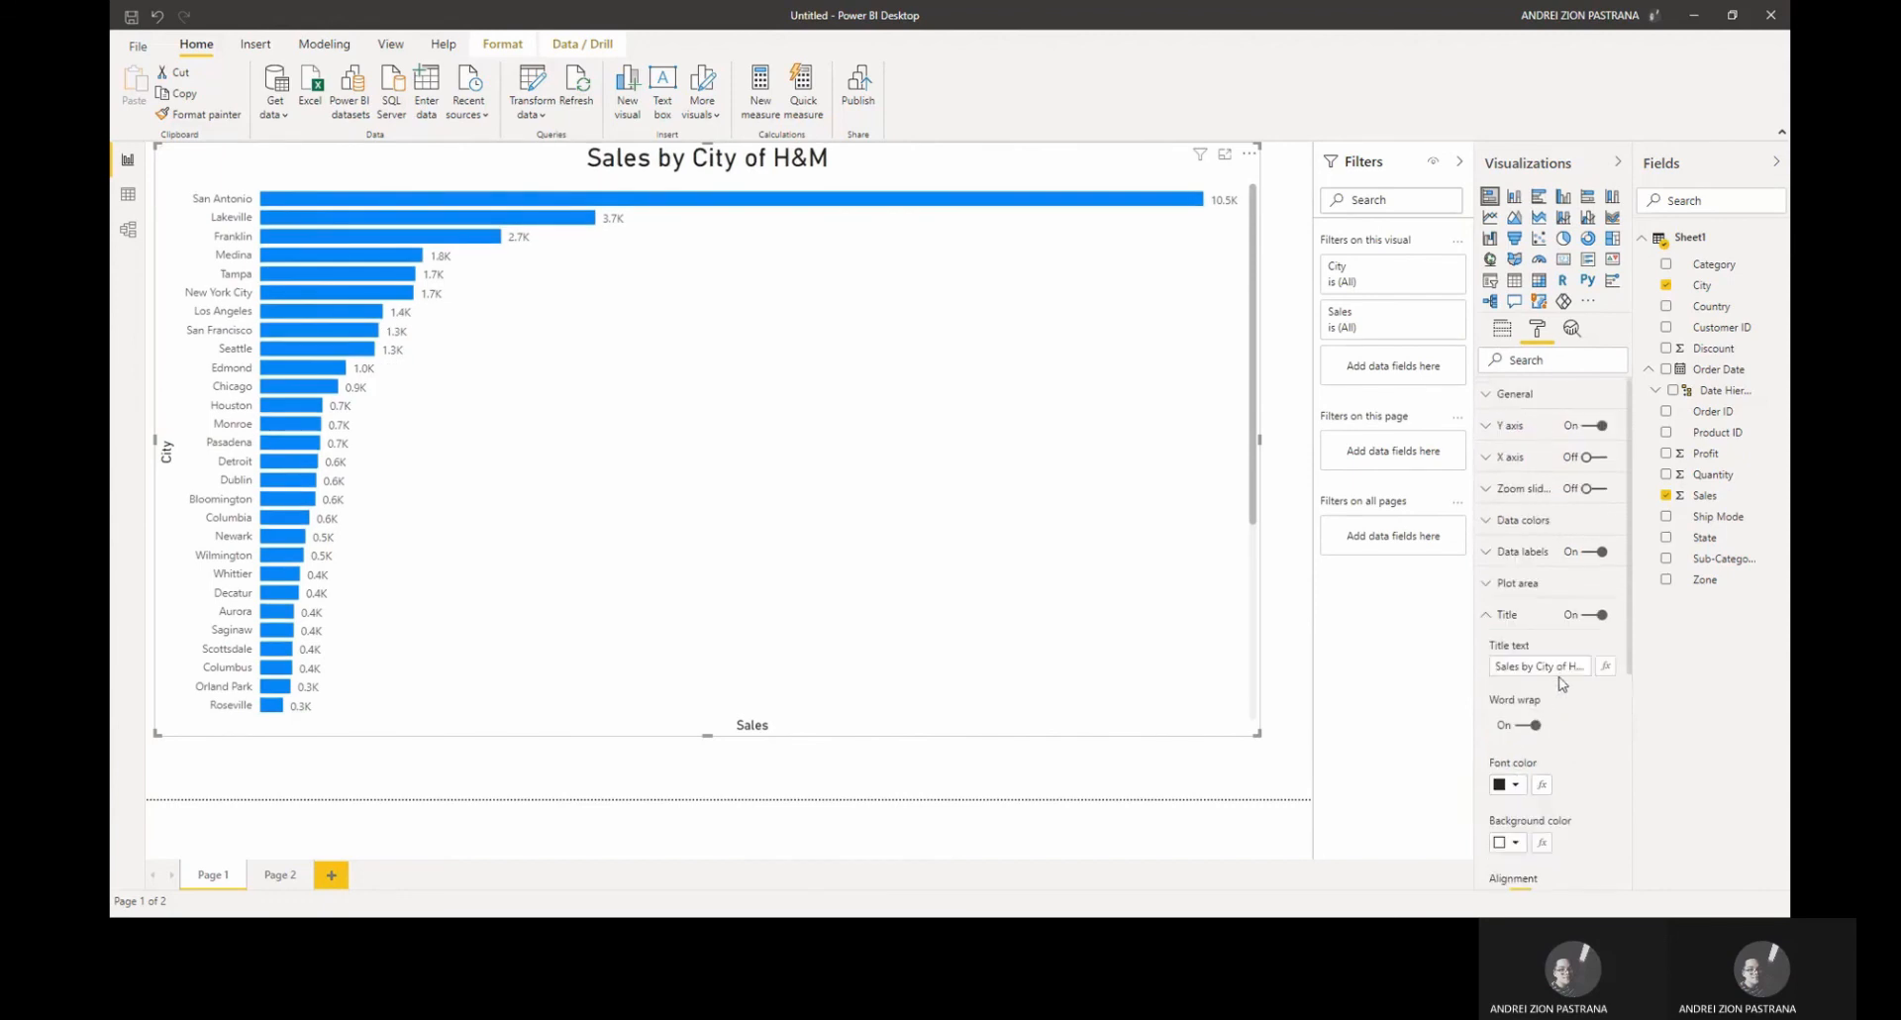
# Step: Set the chart's Y axis text size to 12 pt and its font family to DIN
pyautogui.click(1502, 426)
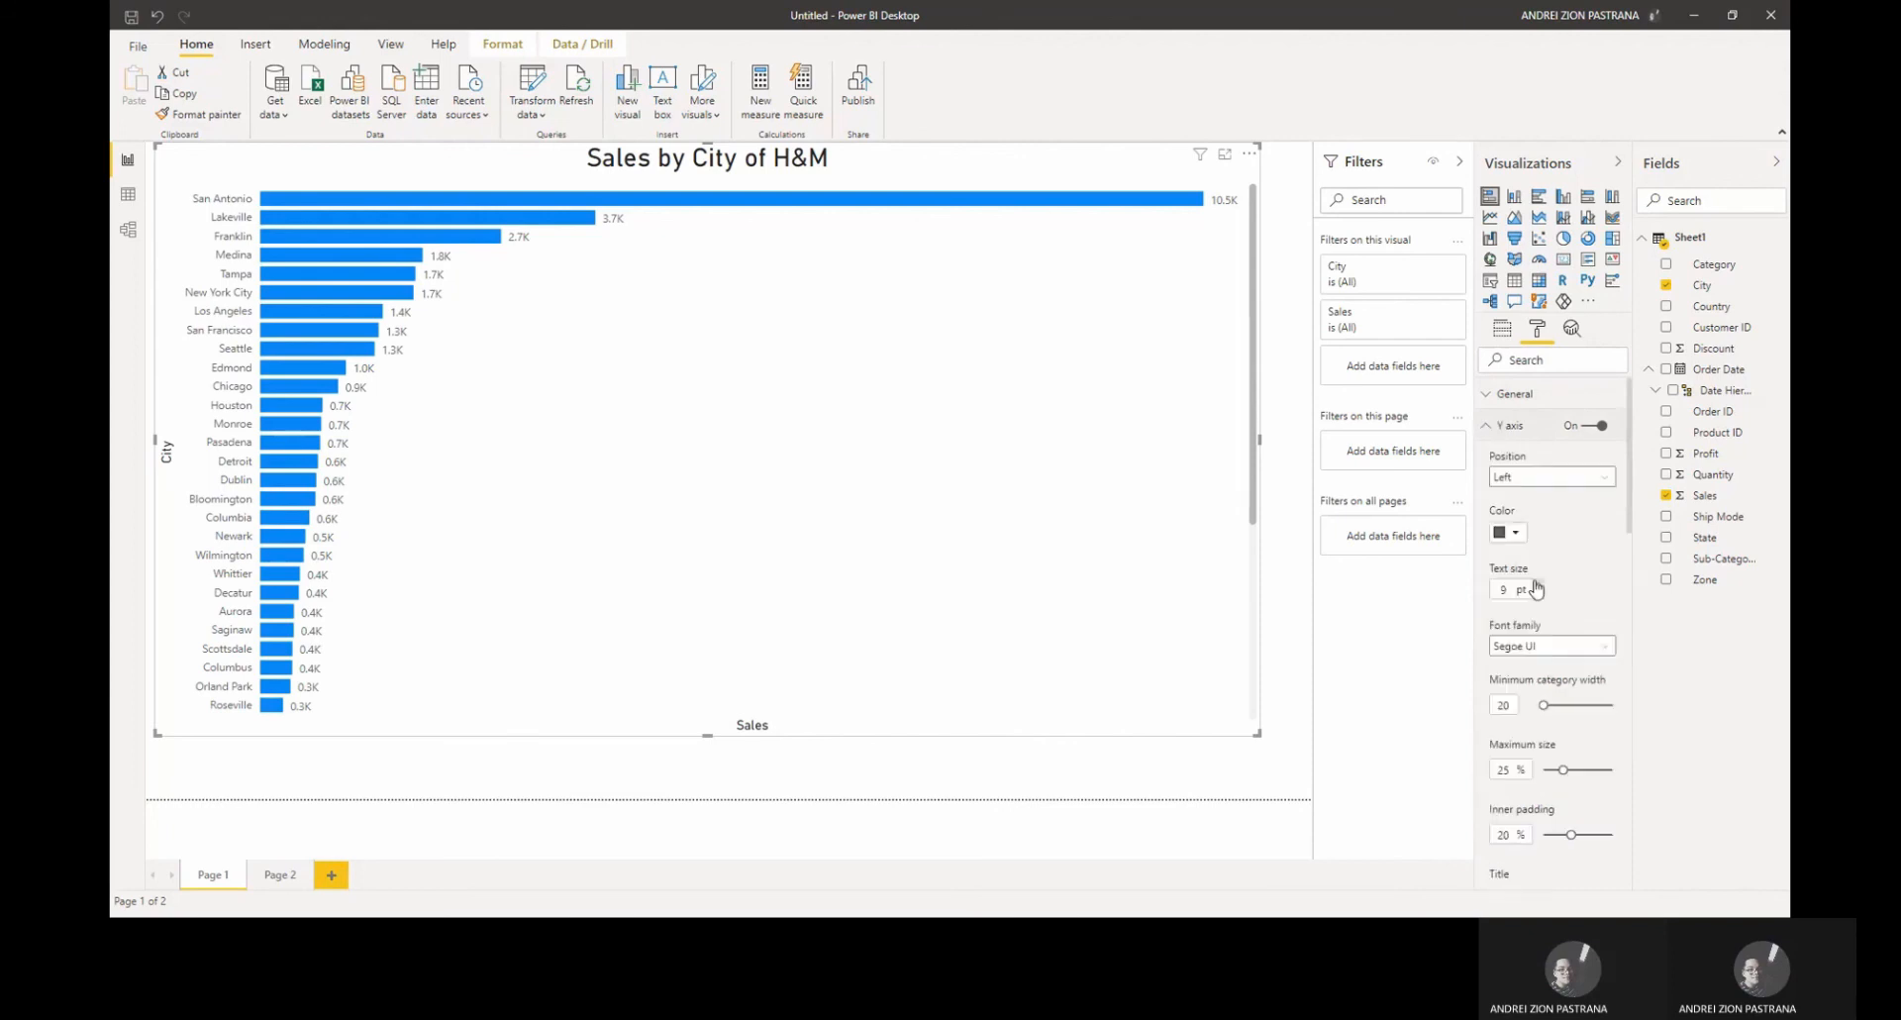
pyautogui.click(1536, 585)
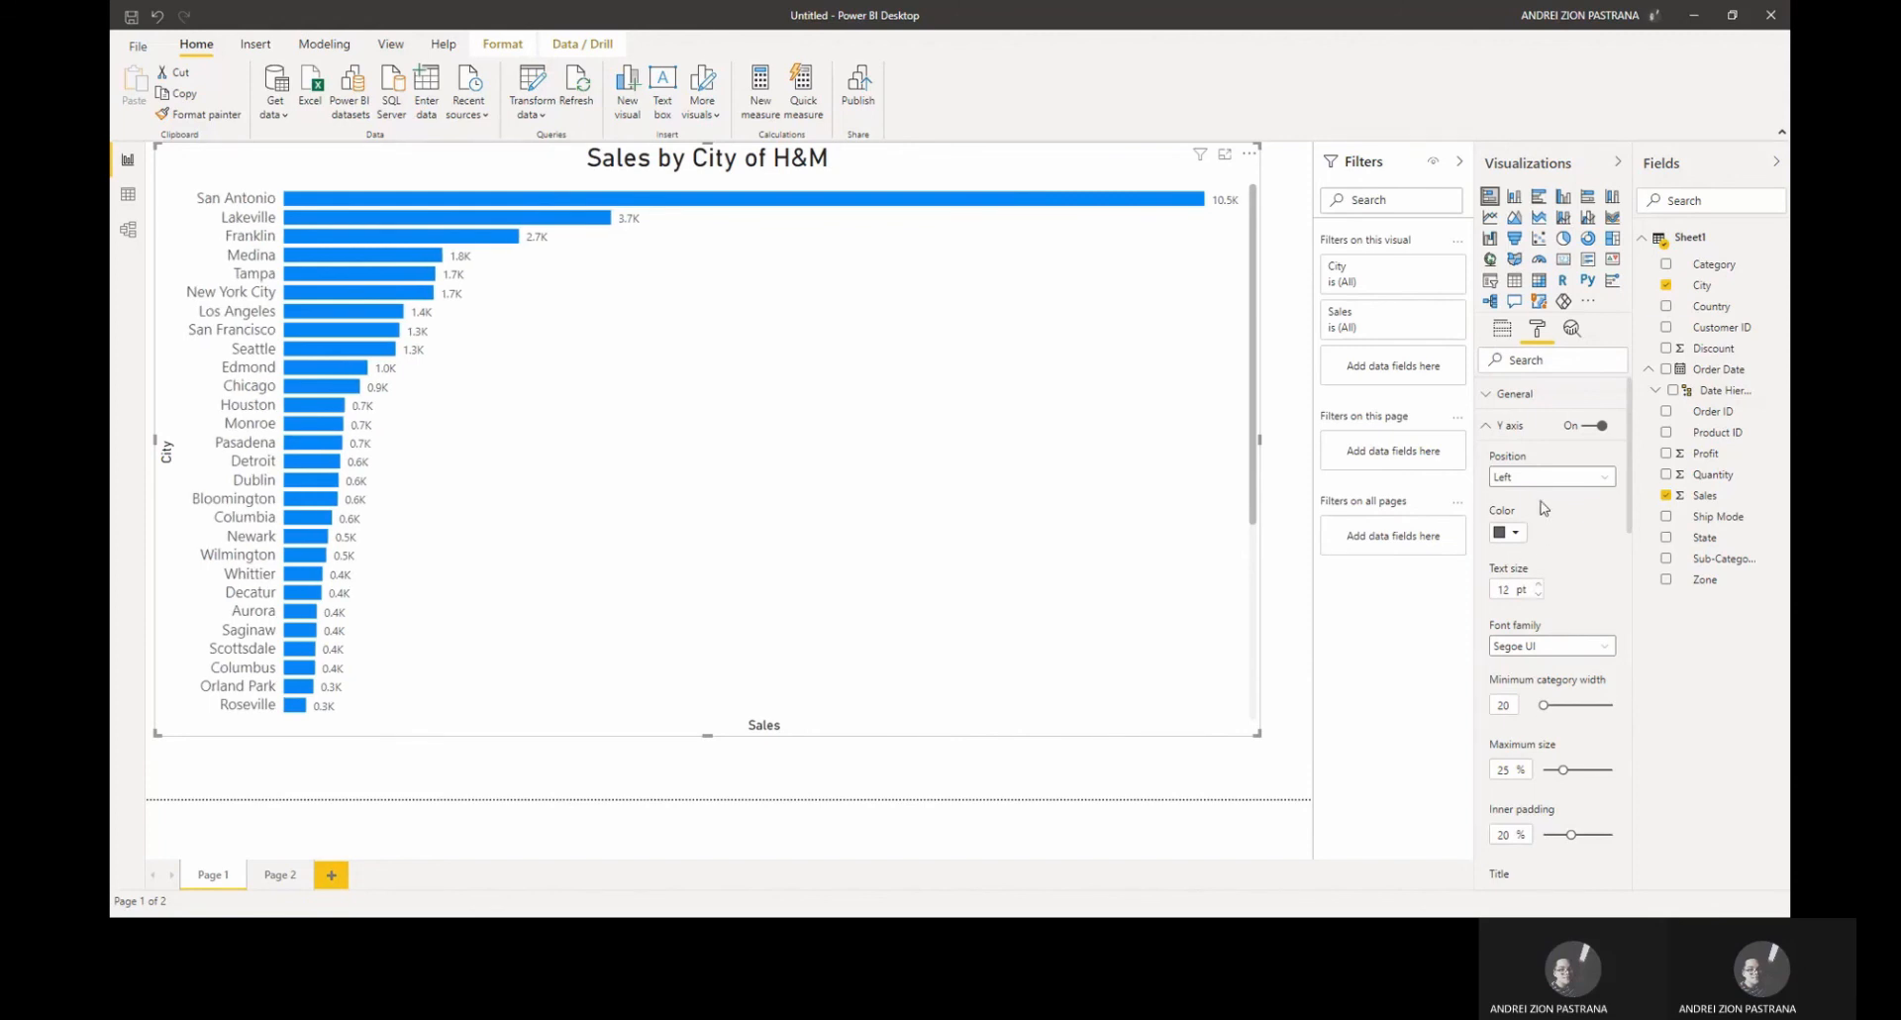
pyautogui.click(1569, 648)
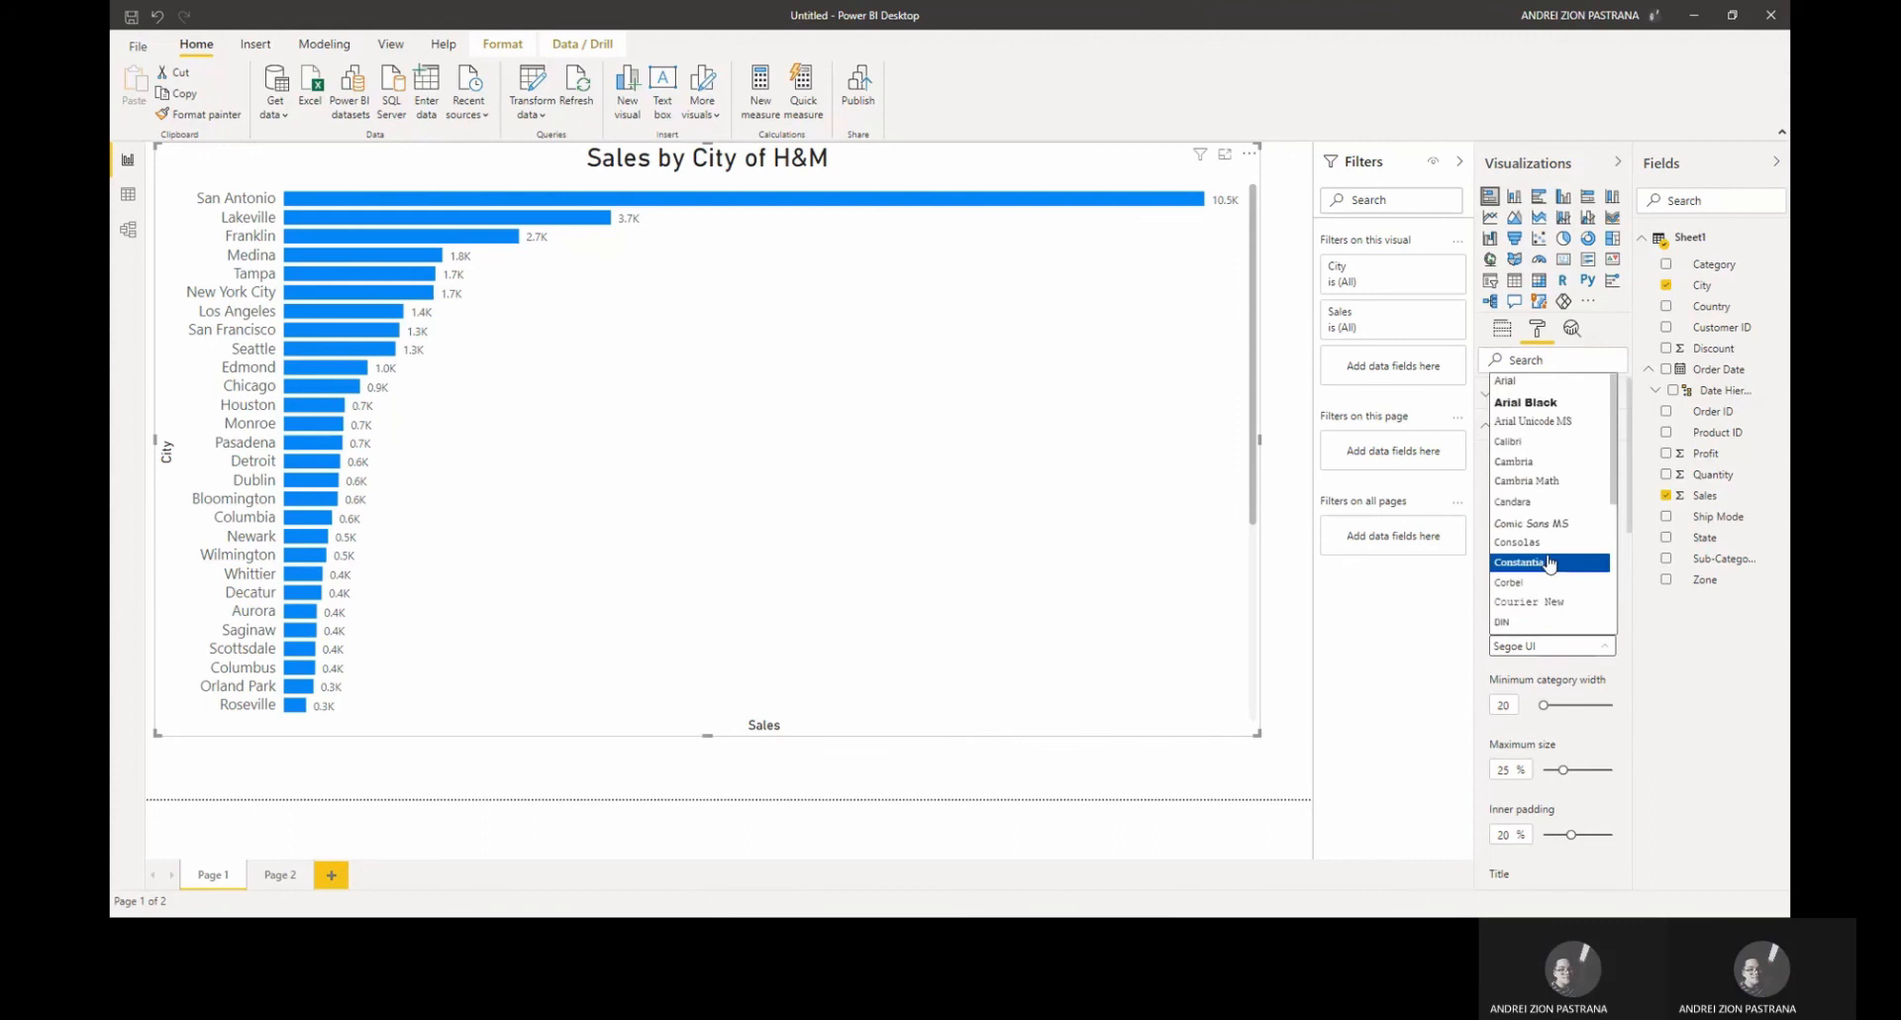
pyautogui.click(1502, 622)
pyautogui.scroll(-5, 1555, 622)
pyautogui.scroll(-4, 1555, 622)
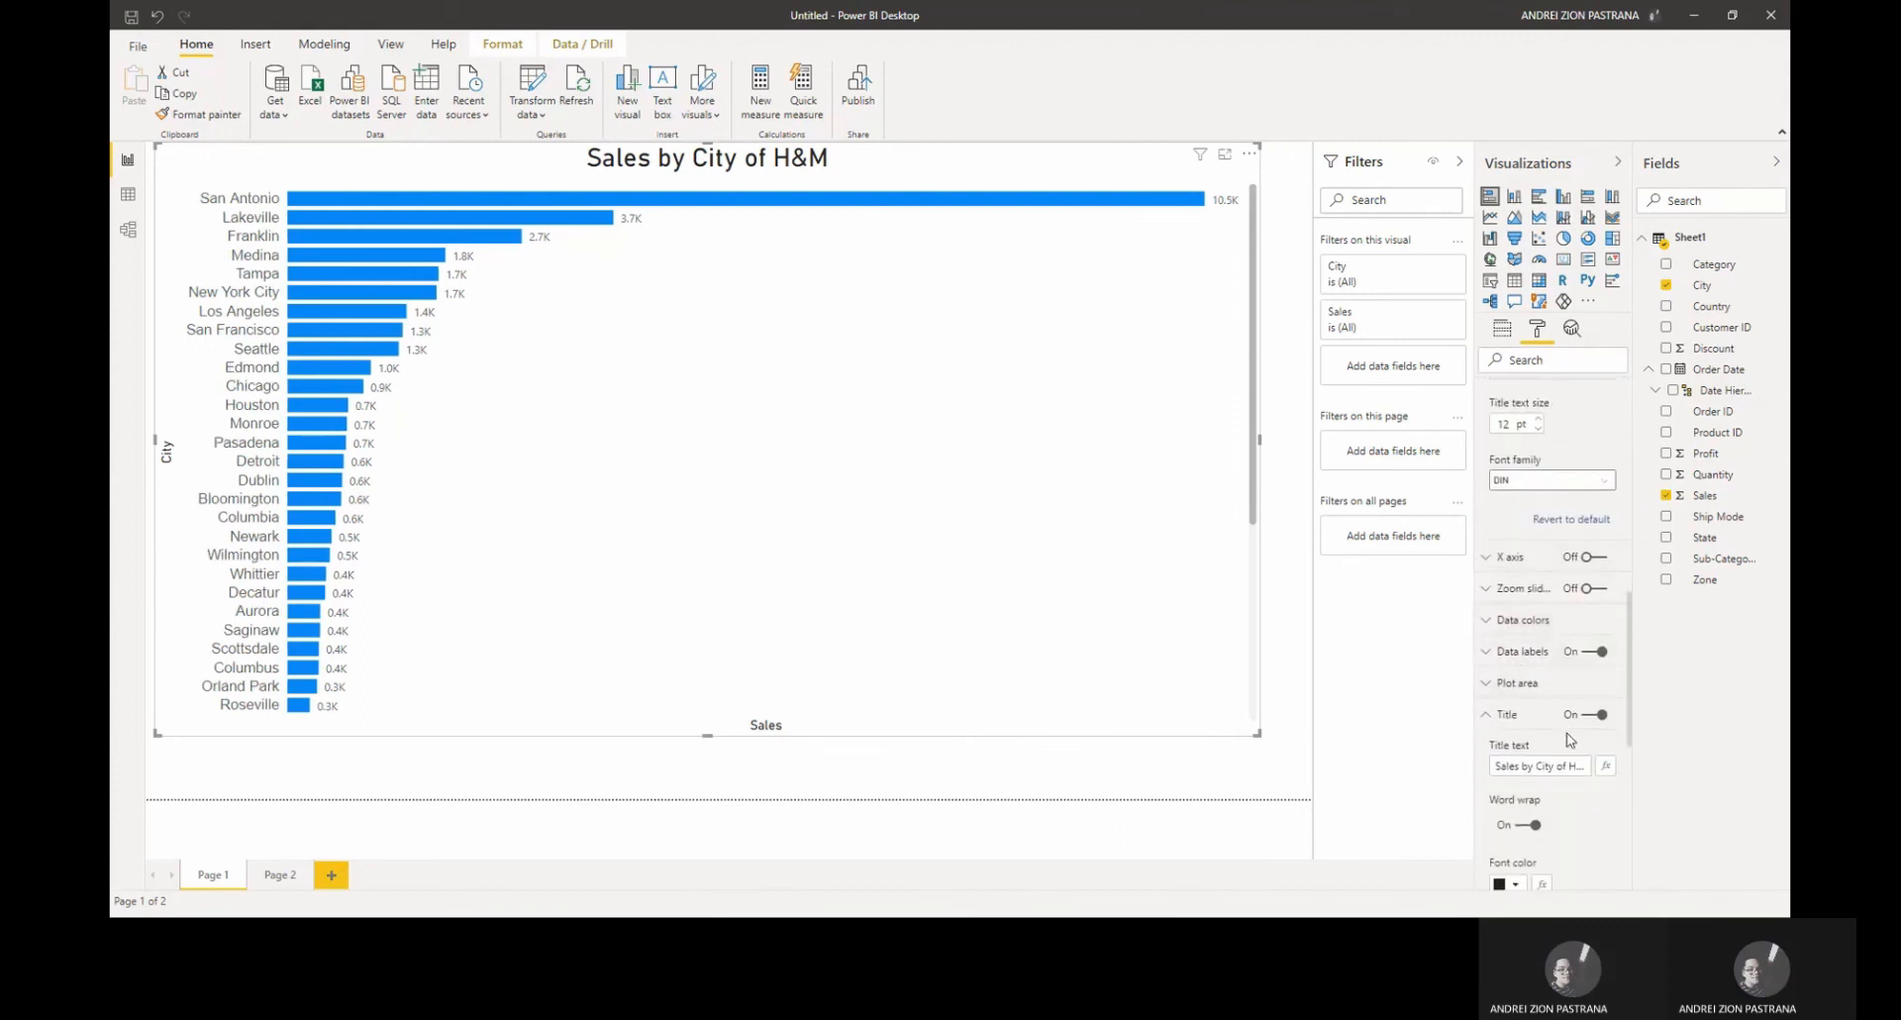
pyautogui.scroll(-6, 1492, 698)
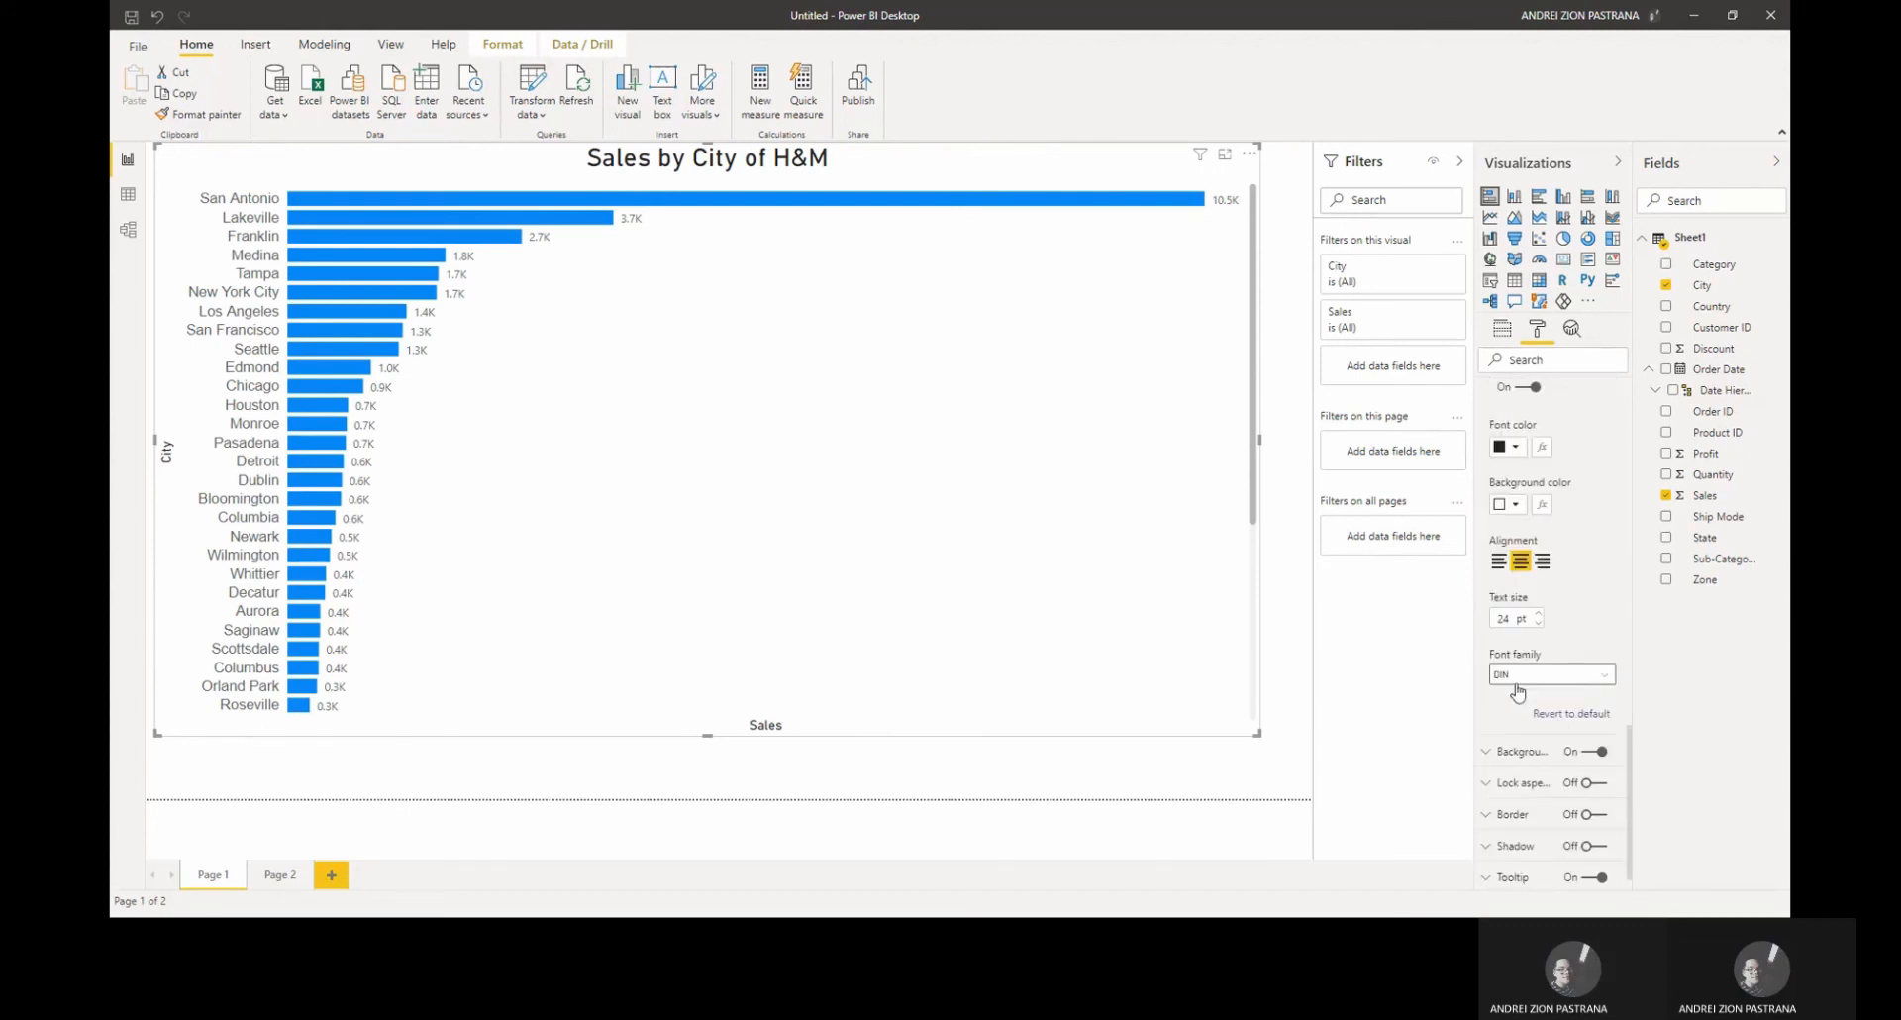
pyautogui.click(1493, 459)
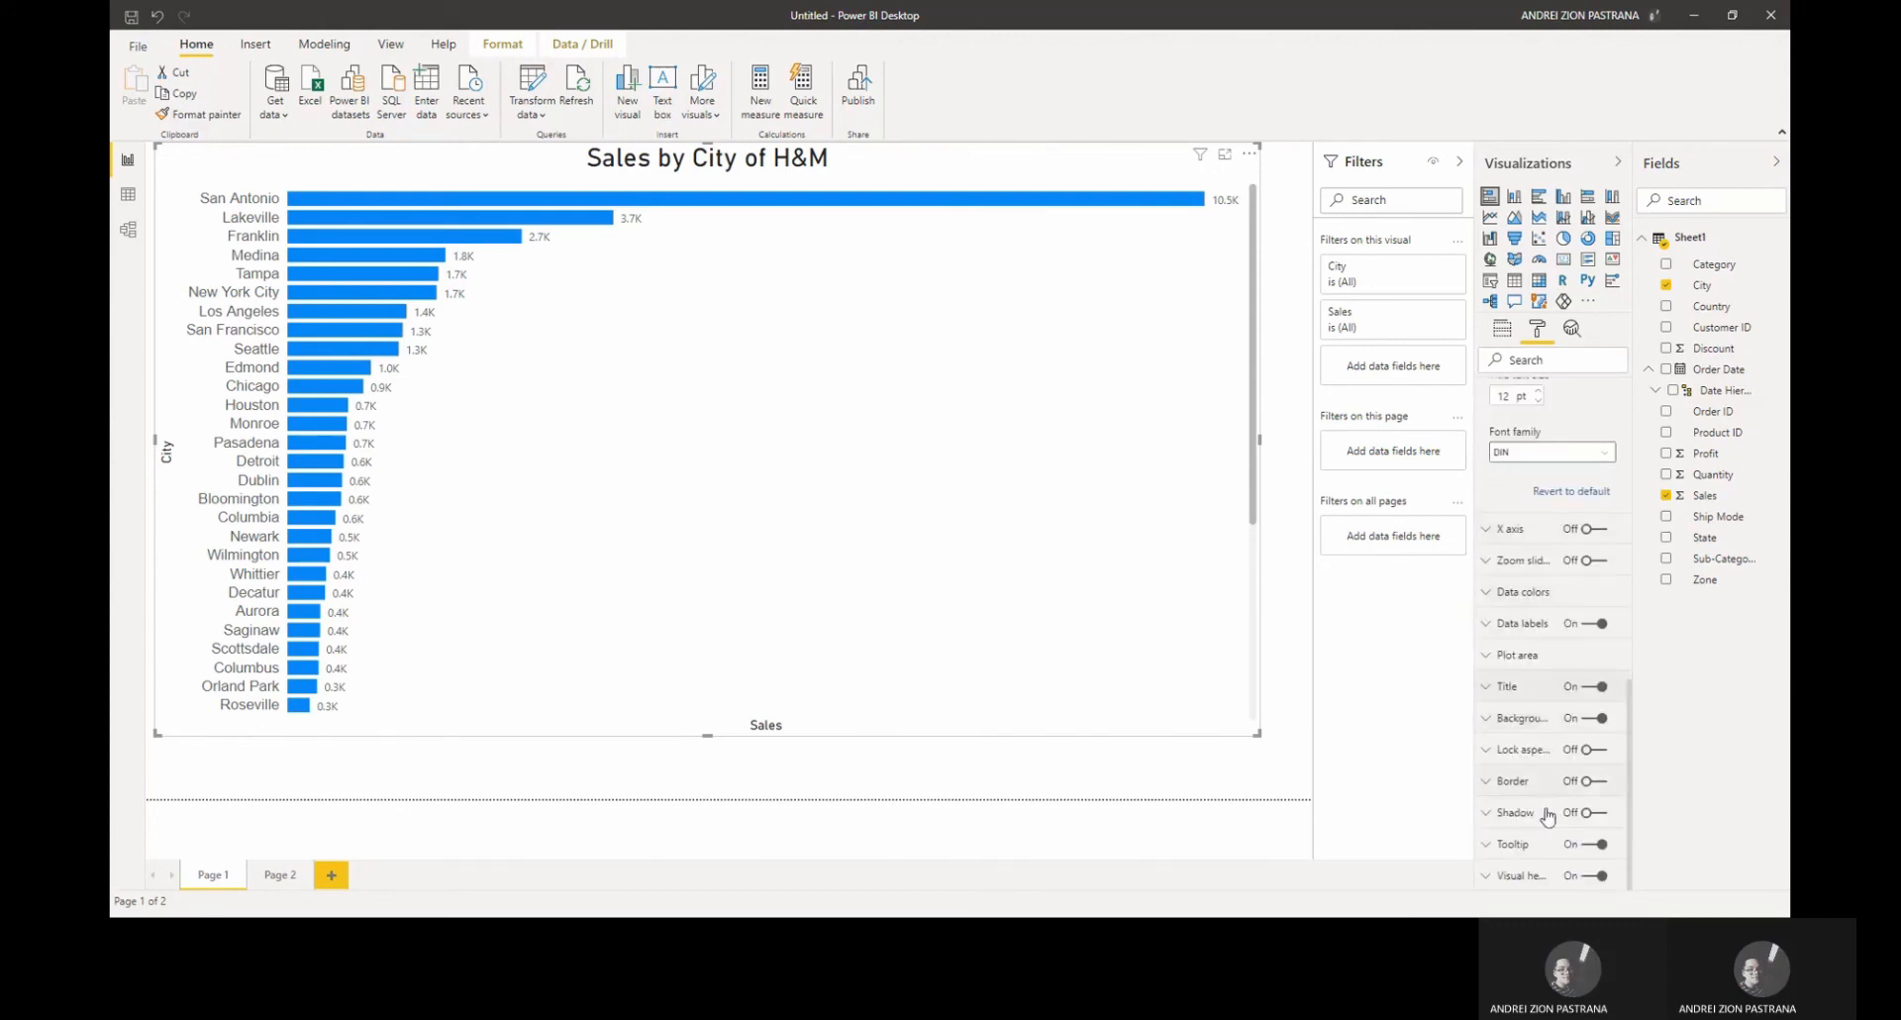
pyautogui.click(1596, 781)
pyautogui.scroll(-4, 1539, 778)
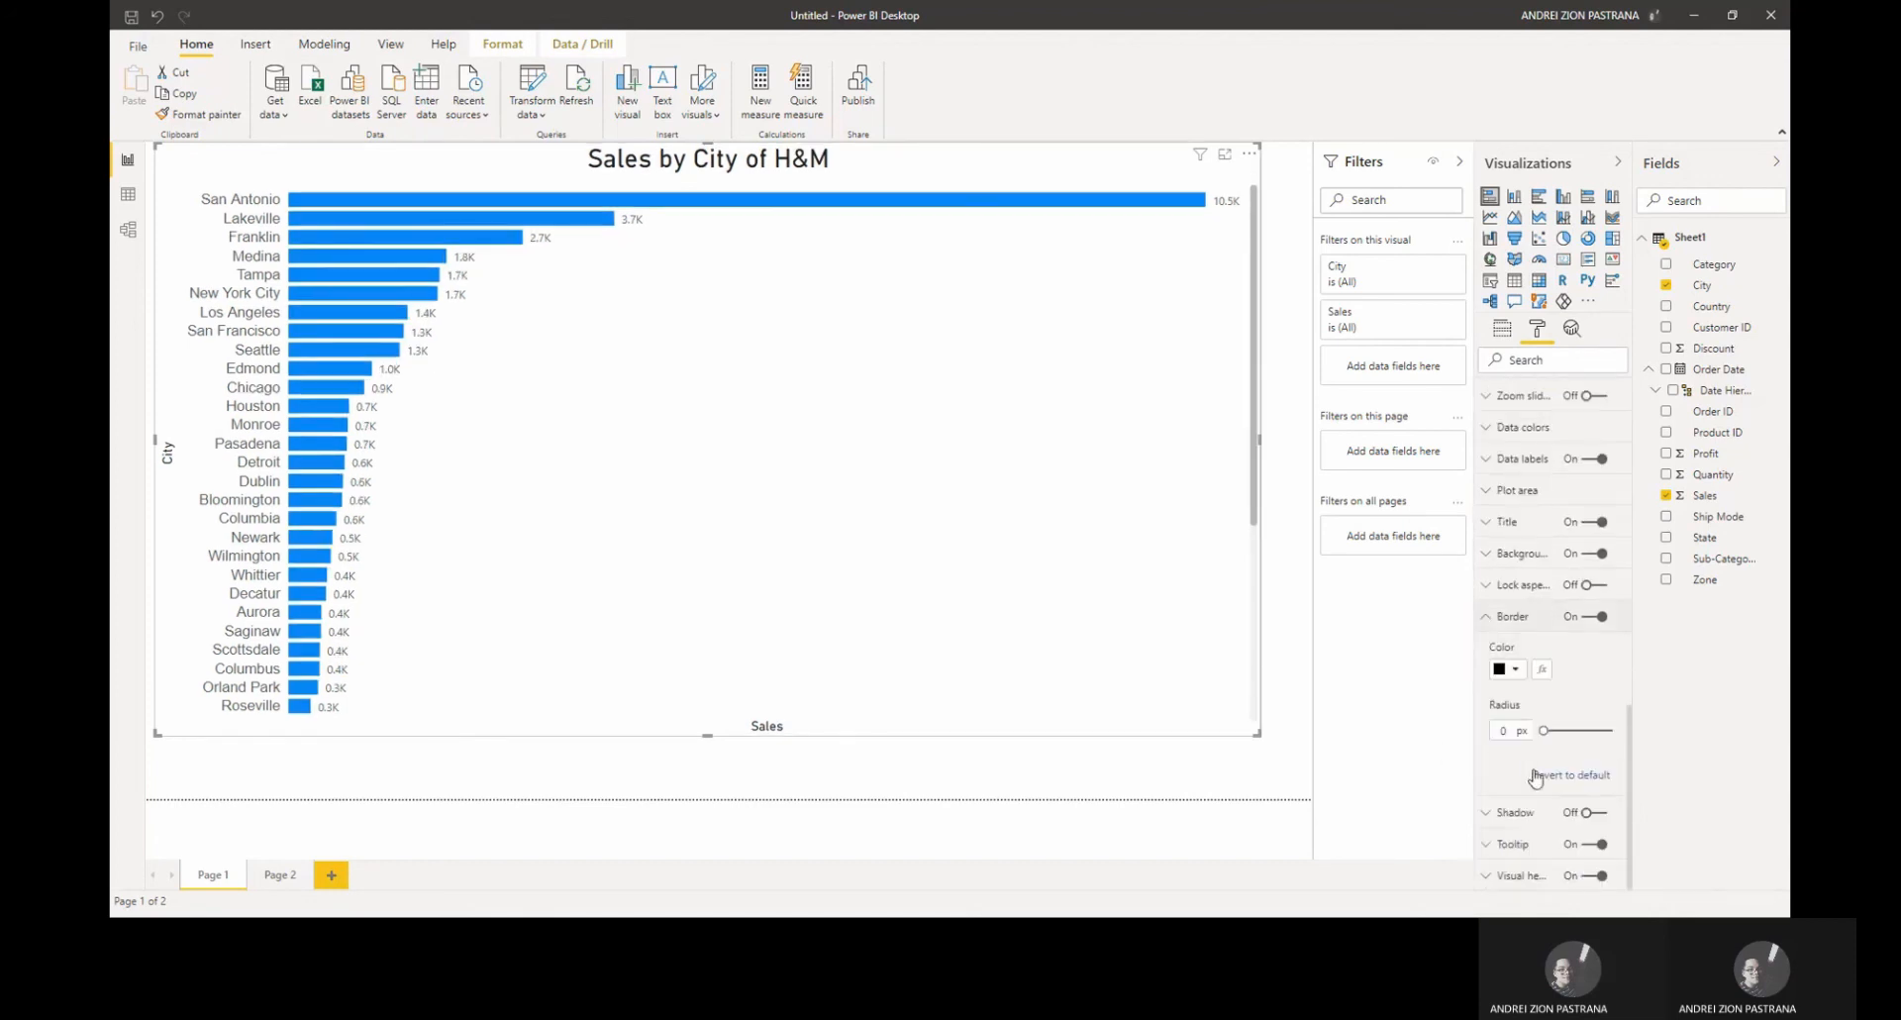
pyautogui.click(1557, 732)
pyautogui.moveTo(1553, 729); pyautogui.dragTo(1513, 733)
pyautogui.click(1585, 617)
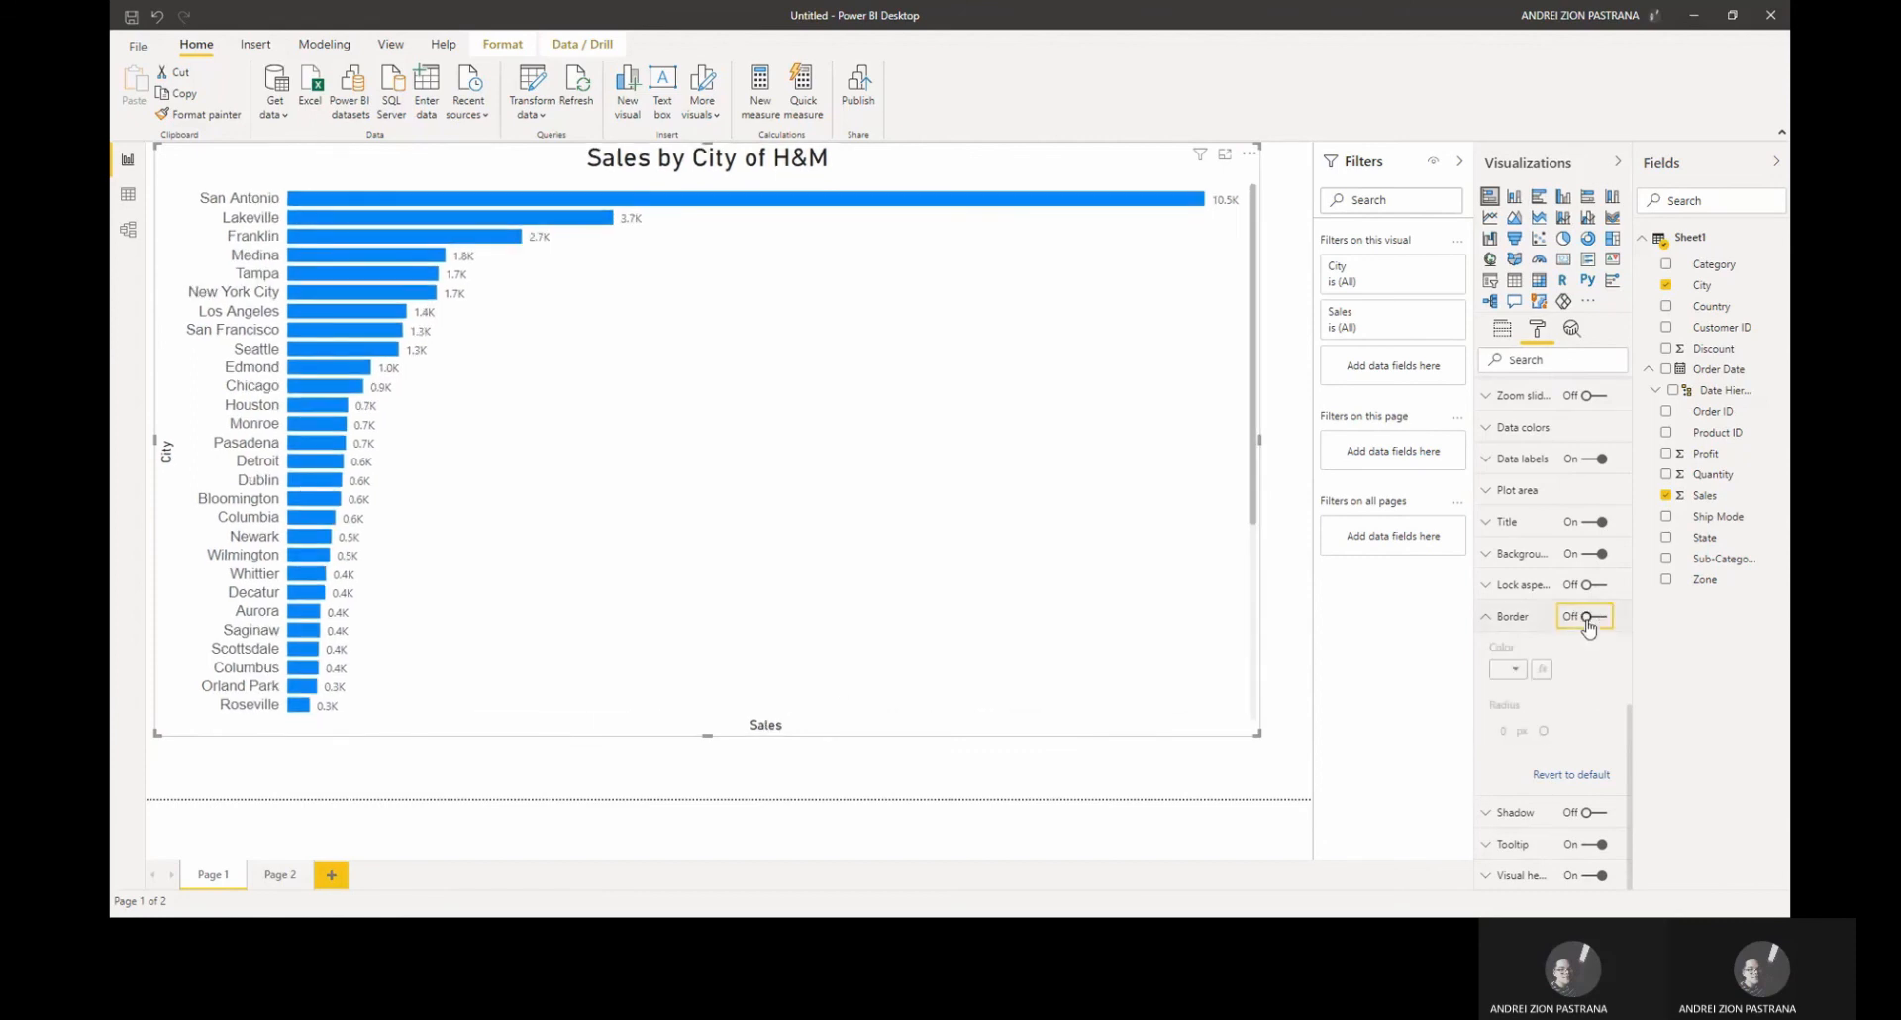
# Step: On Page 2, insert a line and clustered column chart
pyautogui.click(974, 779)
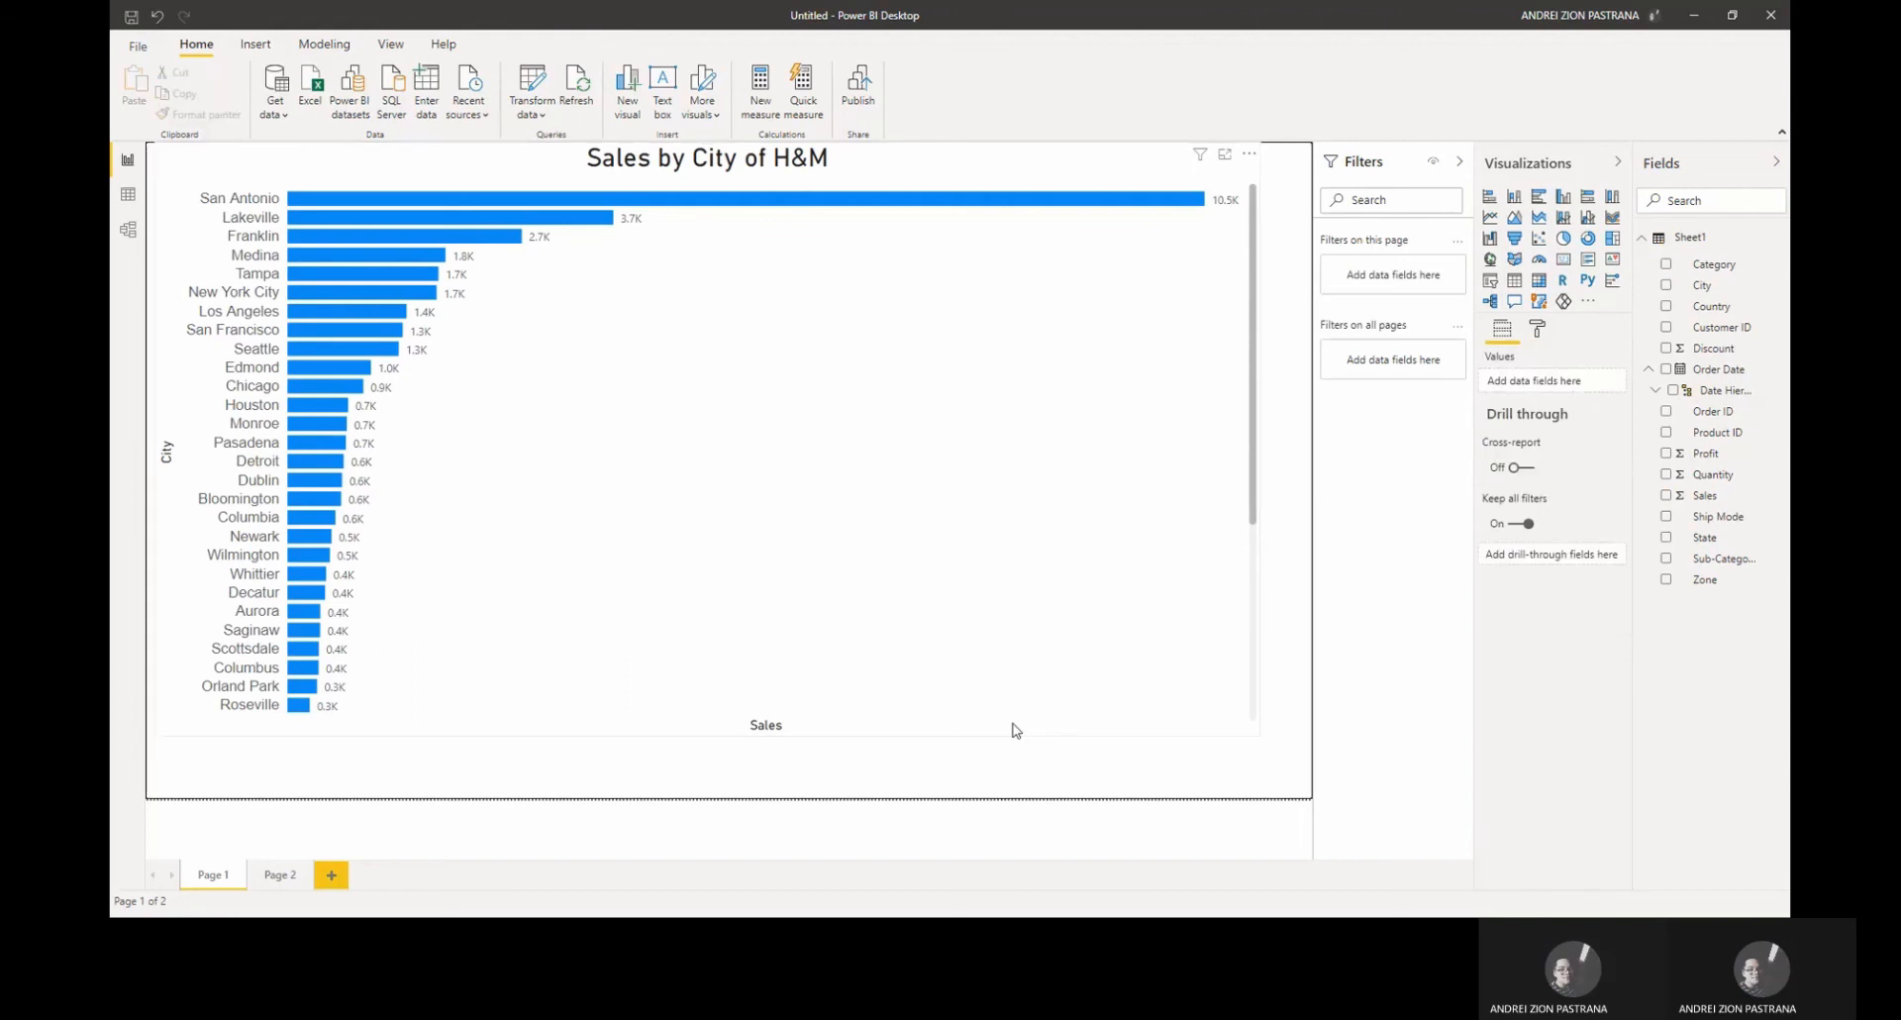
pyautogui.click(264, 877)
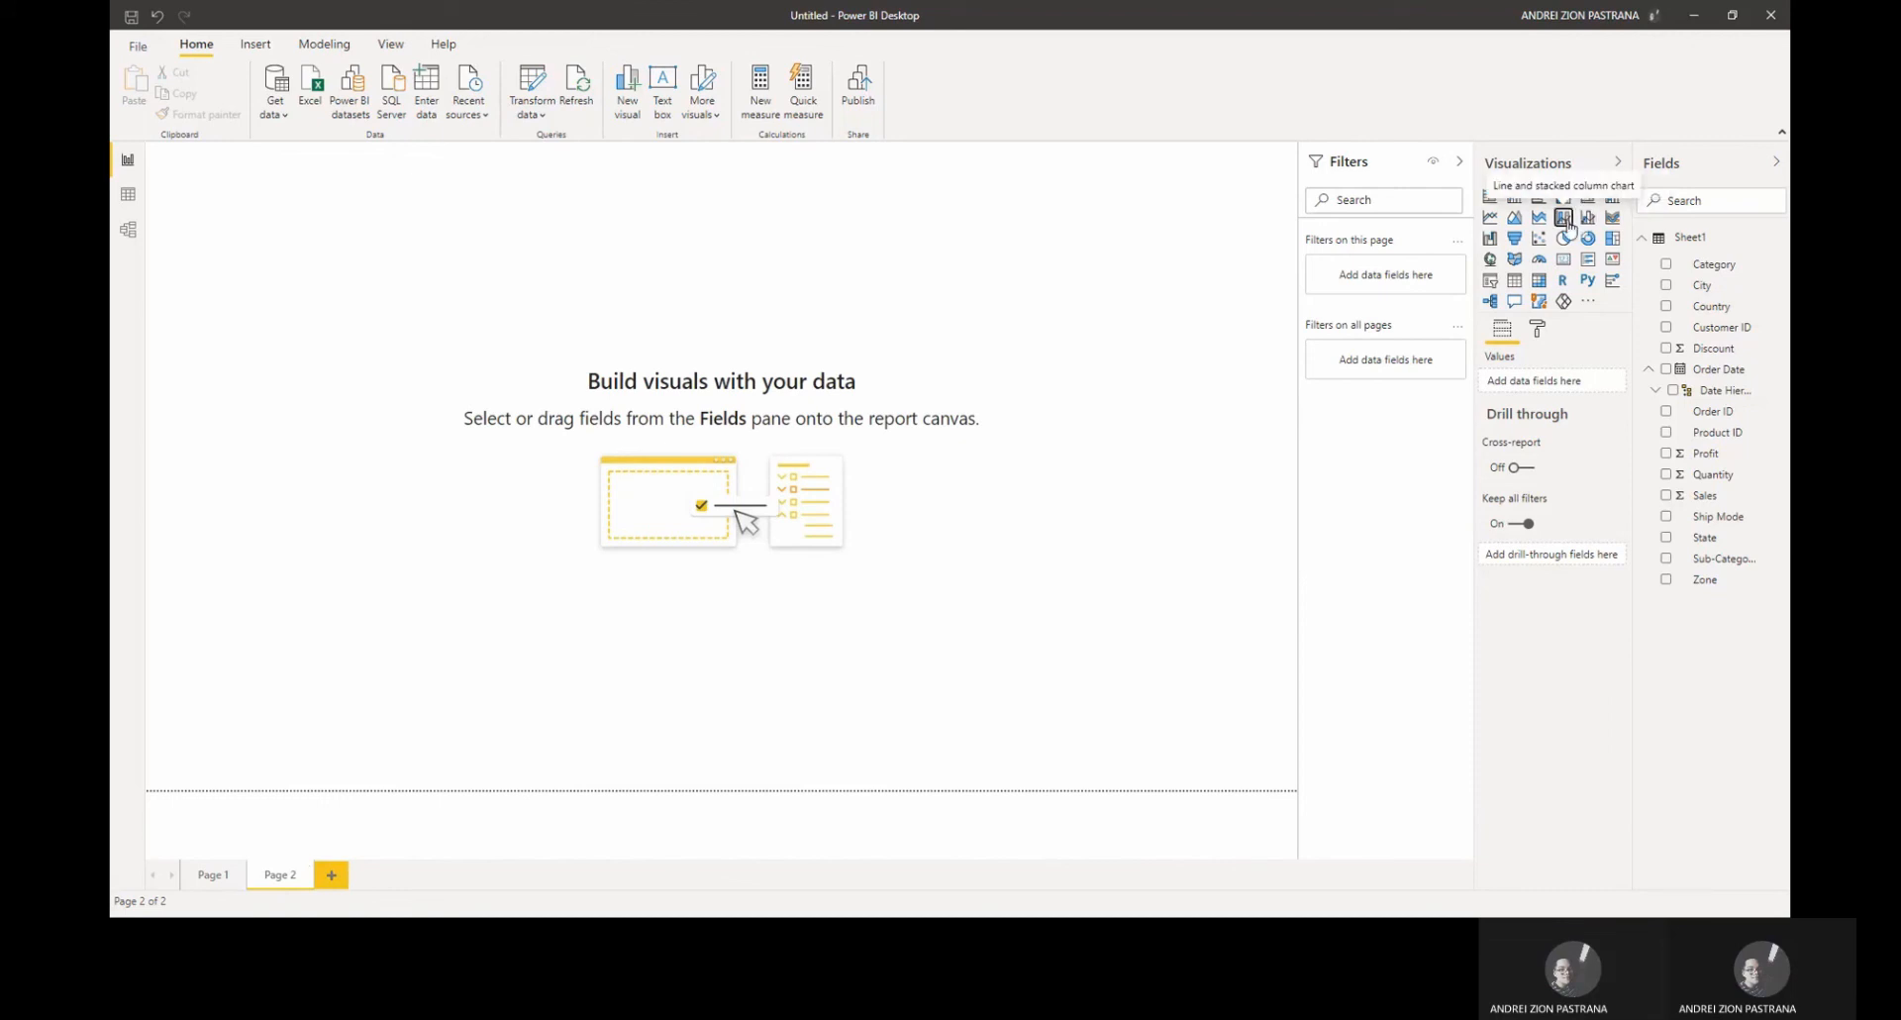
pyautogui.click(1565, 218)
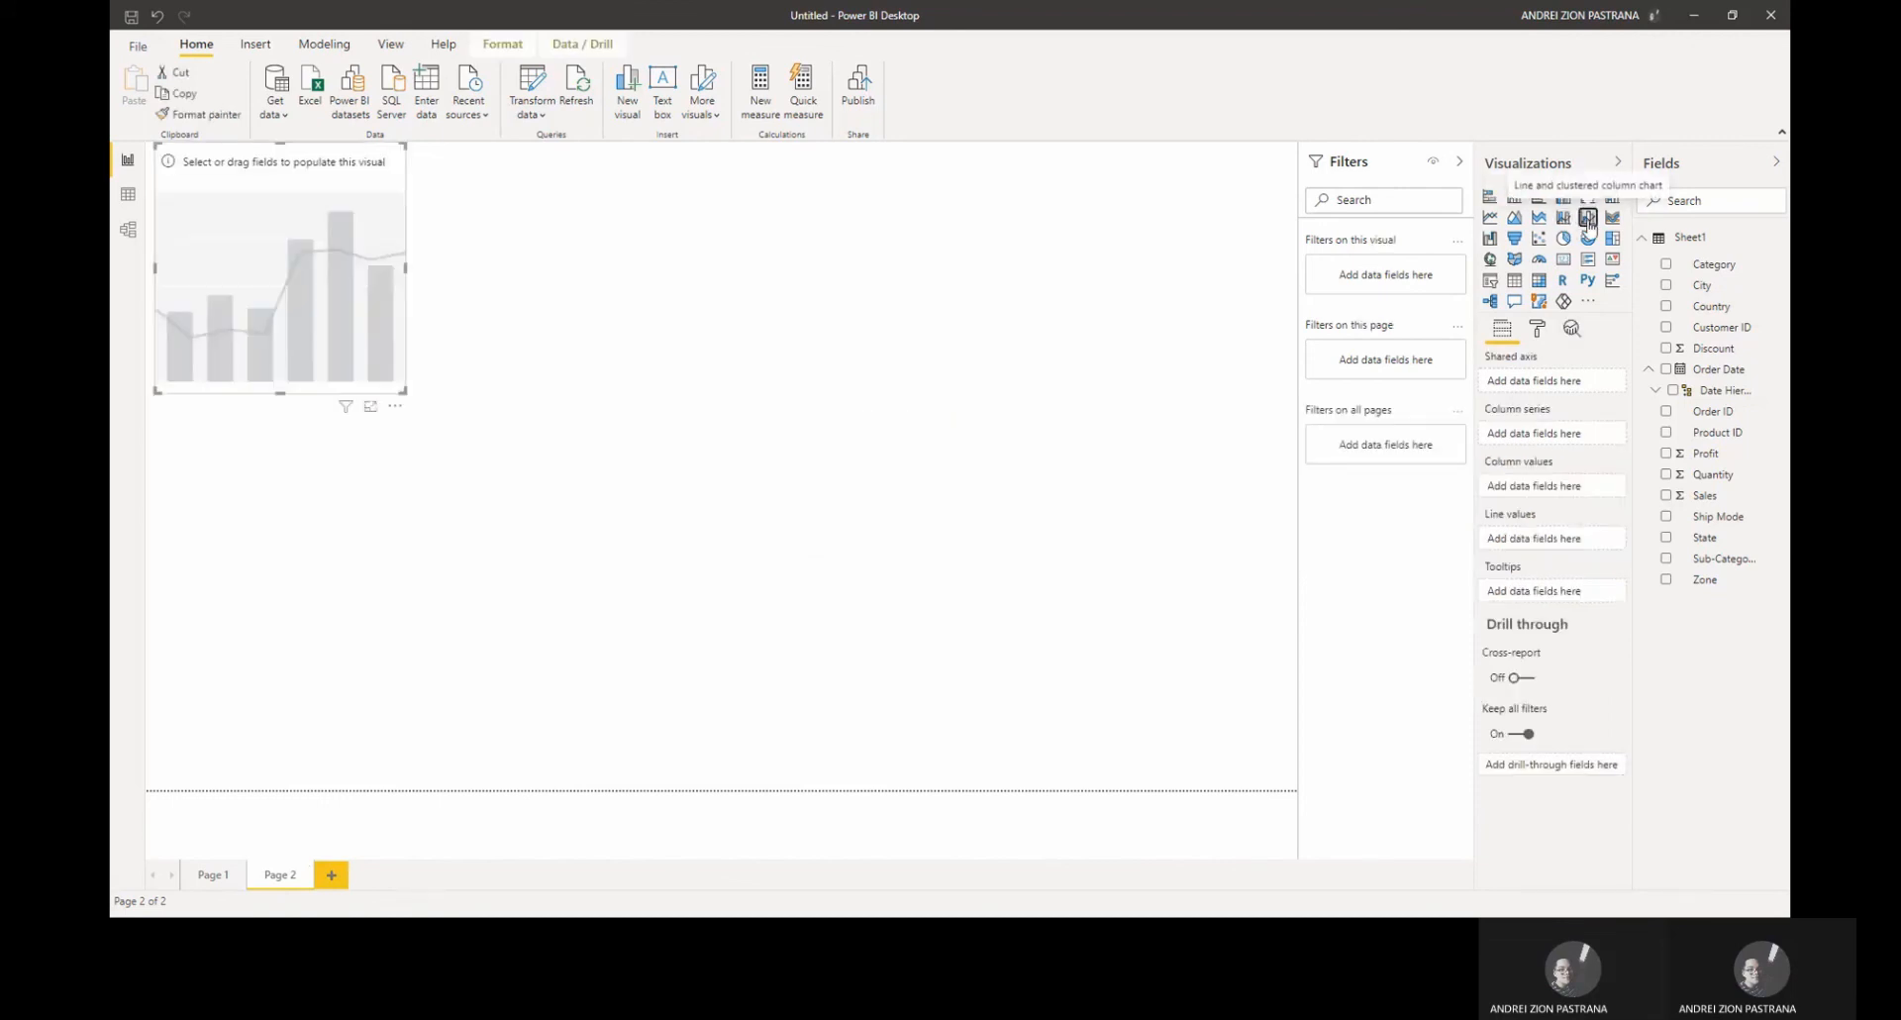
pyautogui.click(1589, 217)
# Step: Add the City, Sales and Sub-Category fields to the new chart
pyautogui.click(1666, 286)
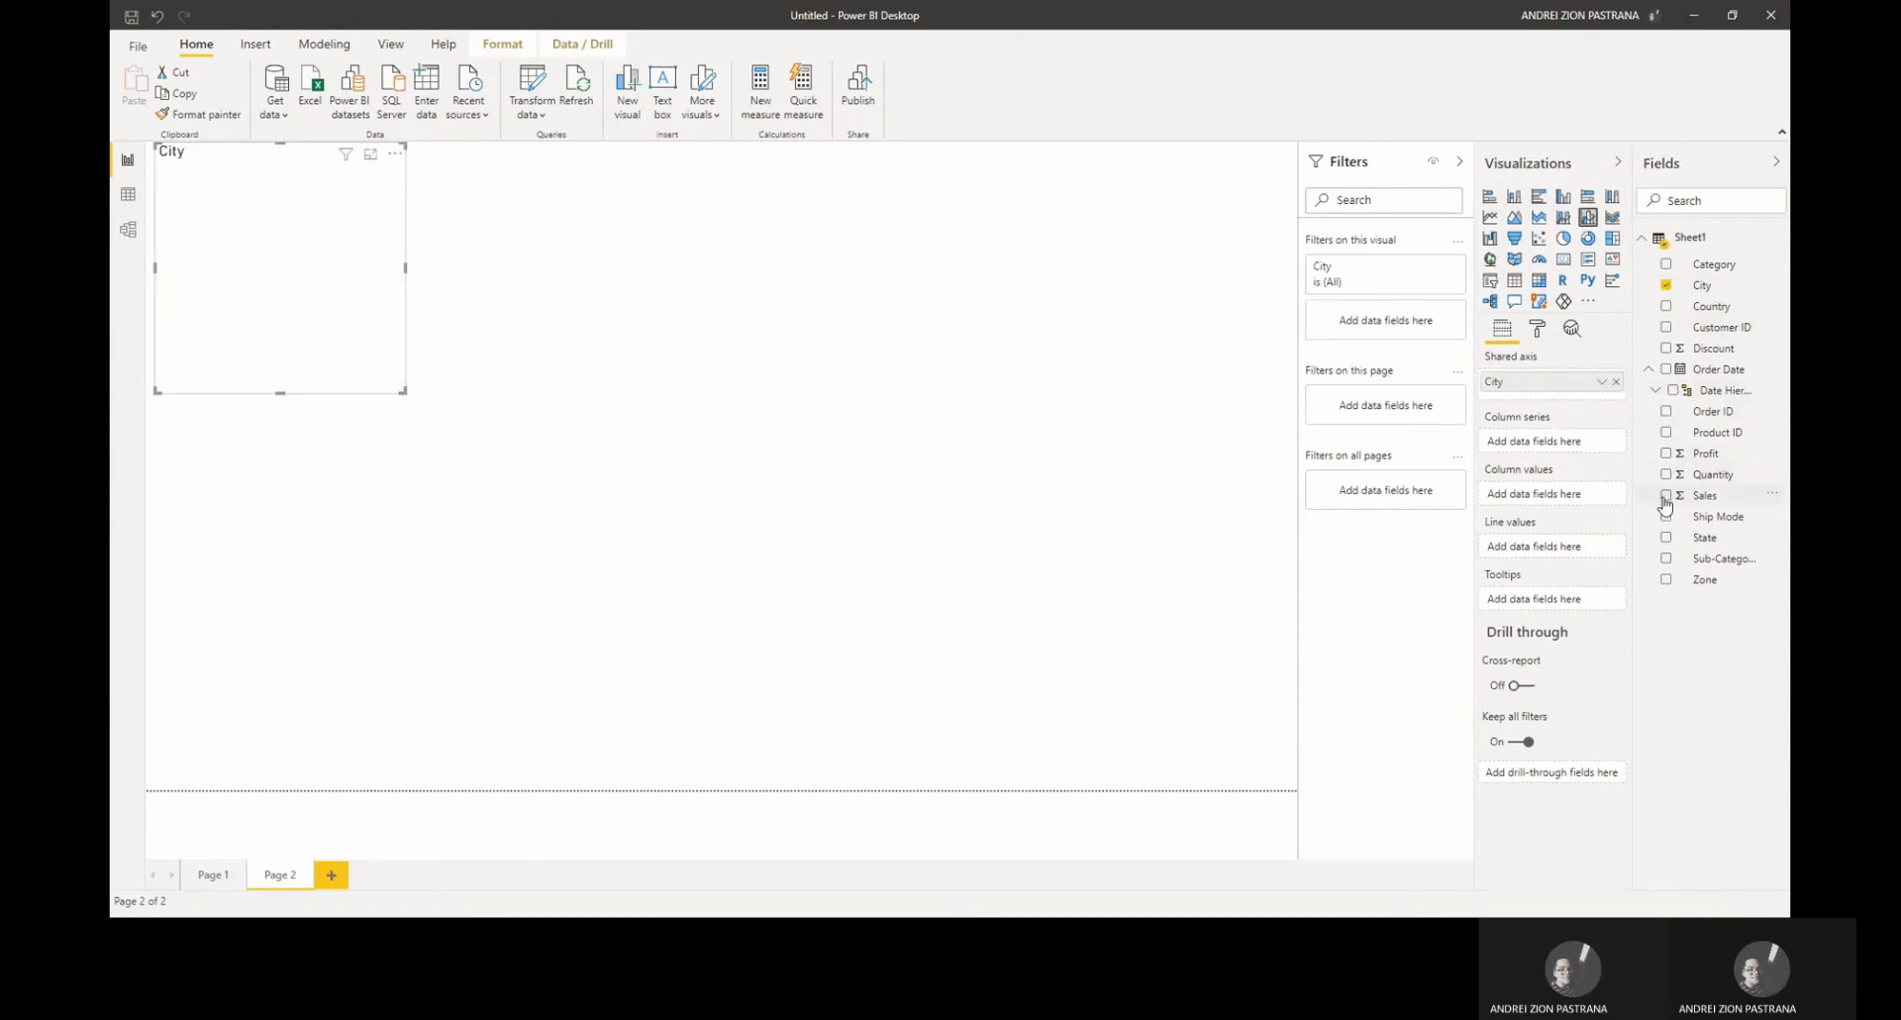
pyautogui.click(1667, 497)
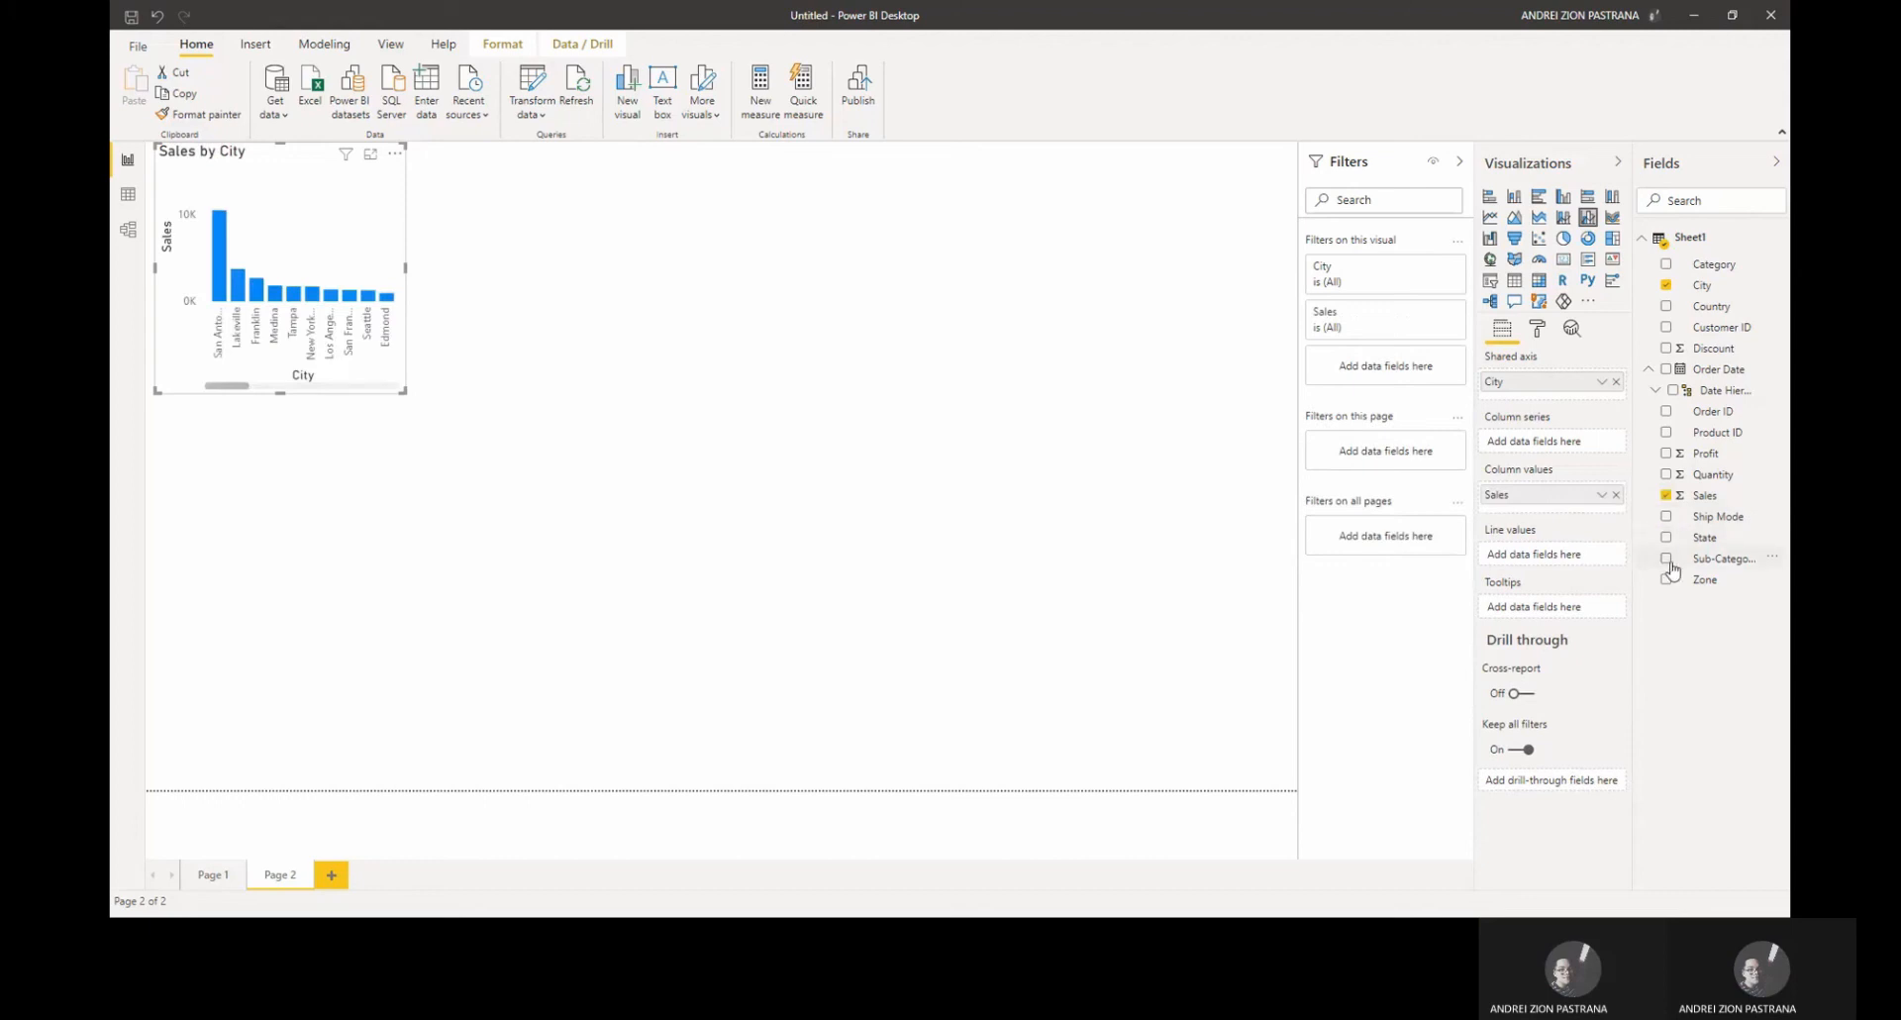
pyautogui.click(1667, 560)
# Step: Enlarge the chart to span most of the page width and height
pyautogui.moveTo(409, 267); pyautogui.dragTo(1222, 331)
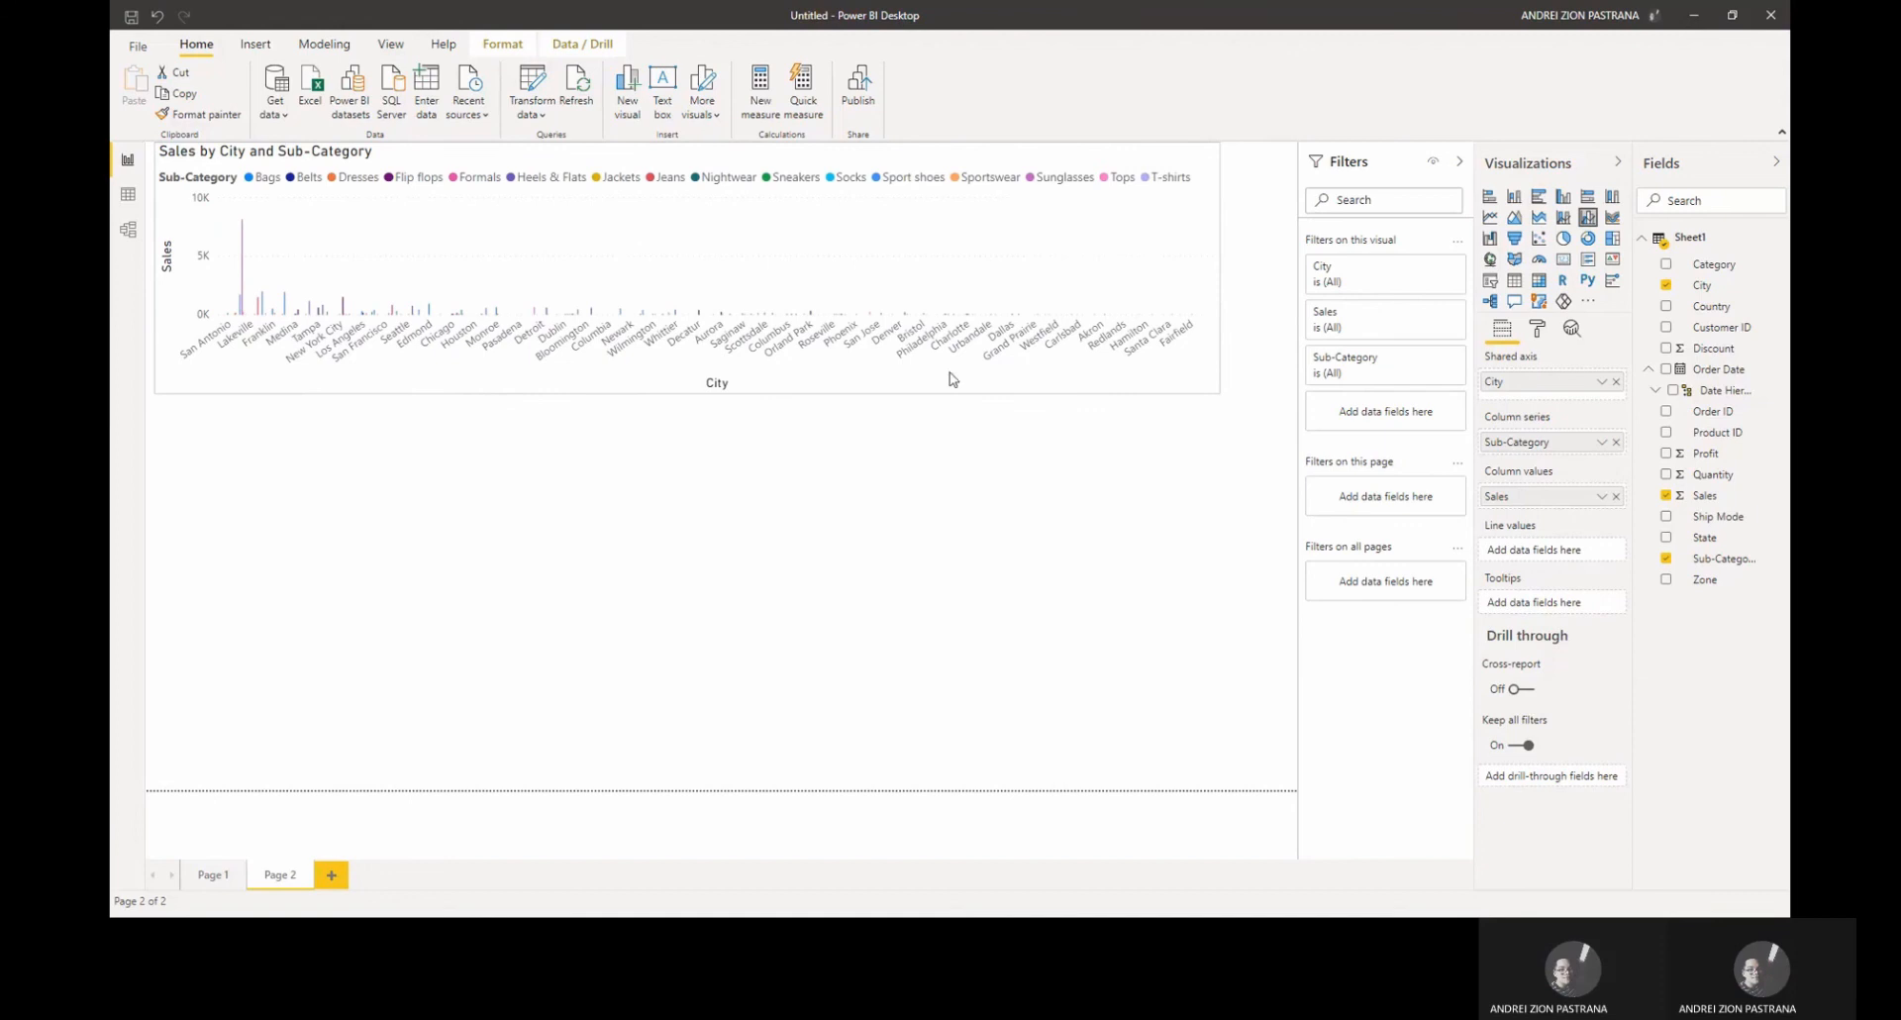
pyautogui.moveTo(687, 394); pyautogui.dragTo(800, 612)
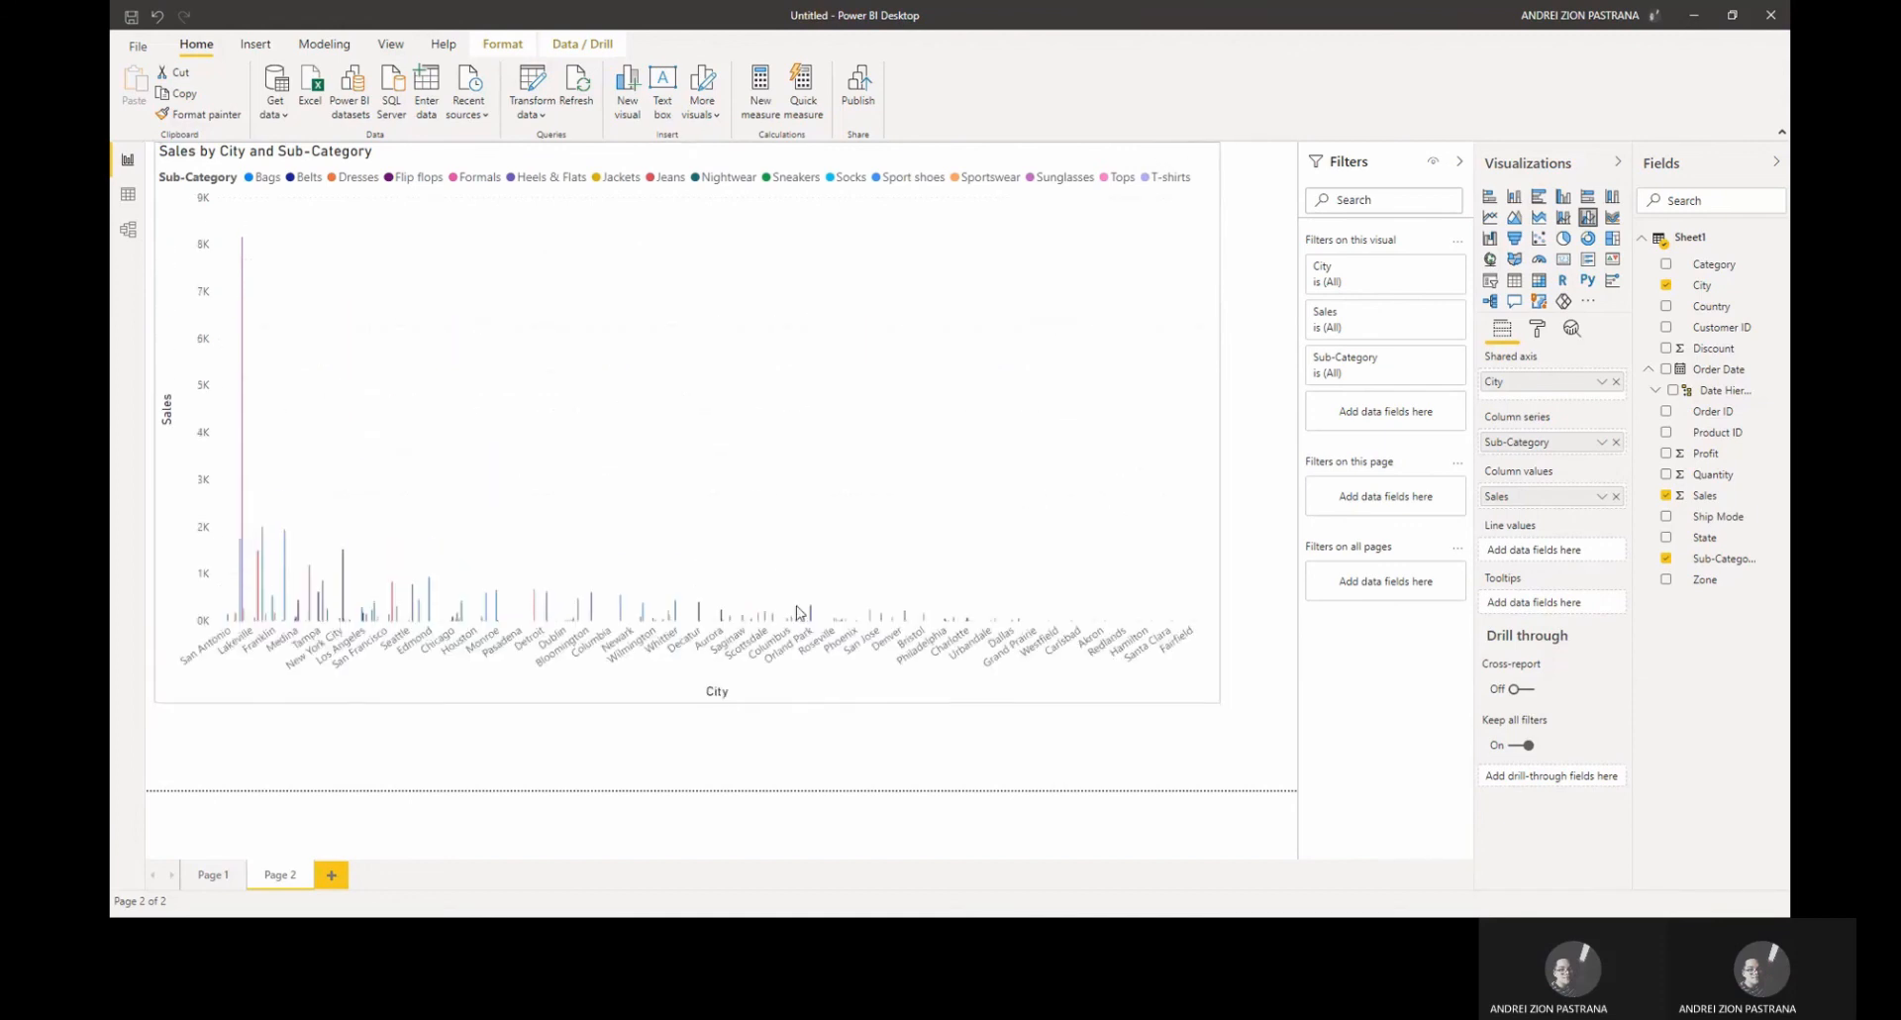
# Step: Switch the visual to a line and stacked column chart and stretch it to fill the page
pyautogui.click(1564, 218)
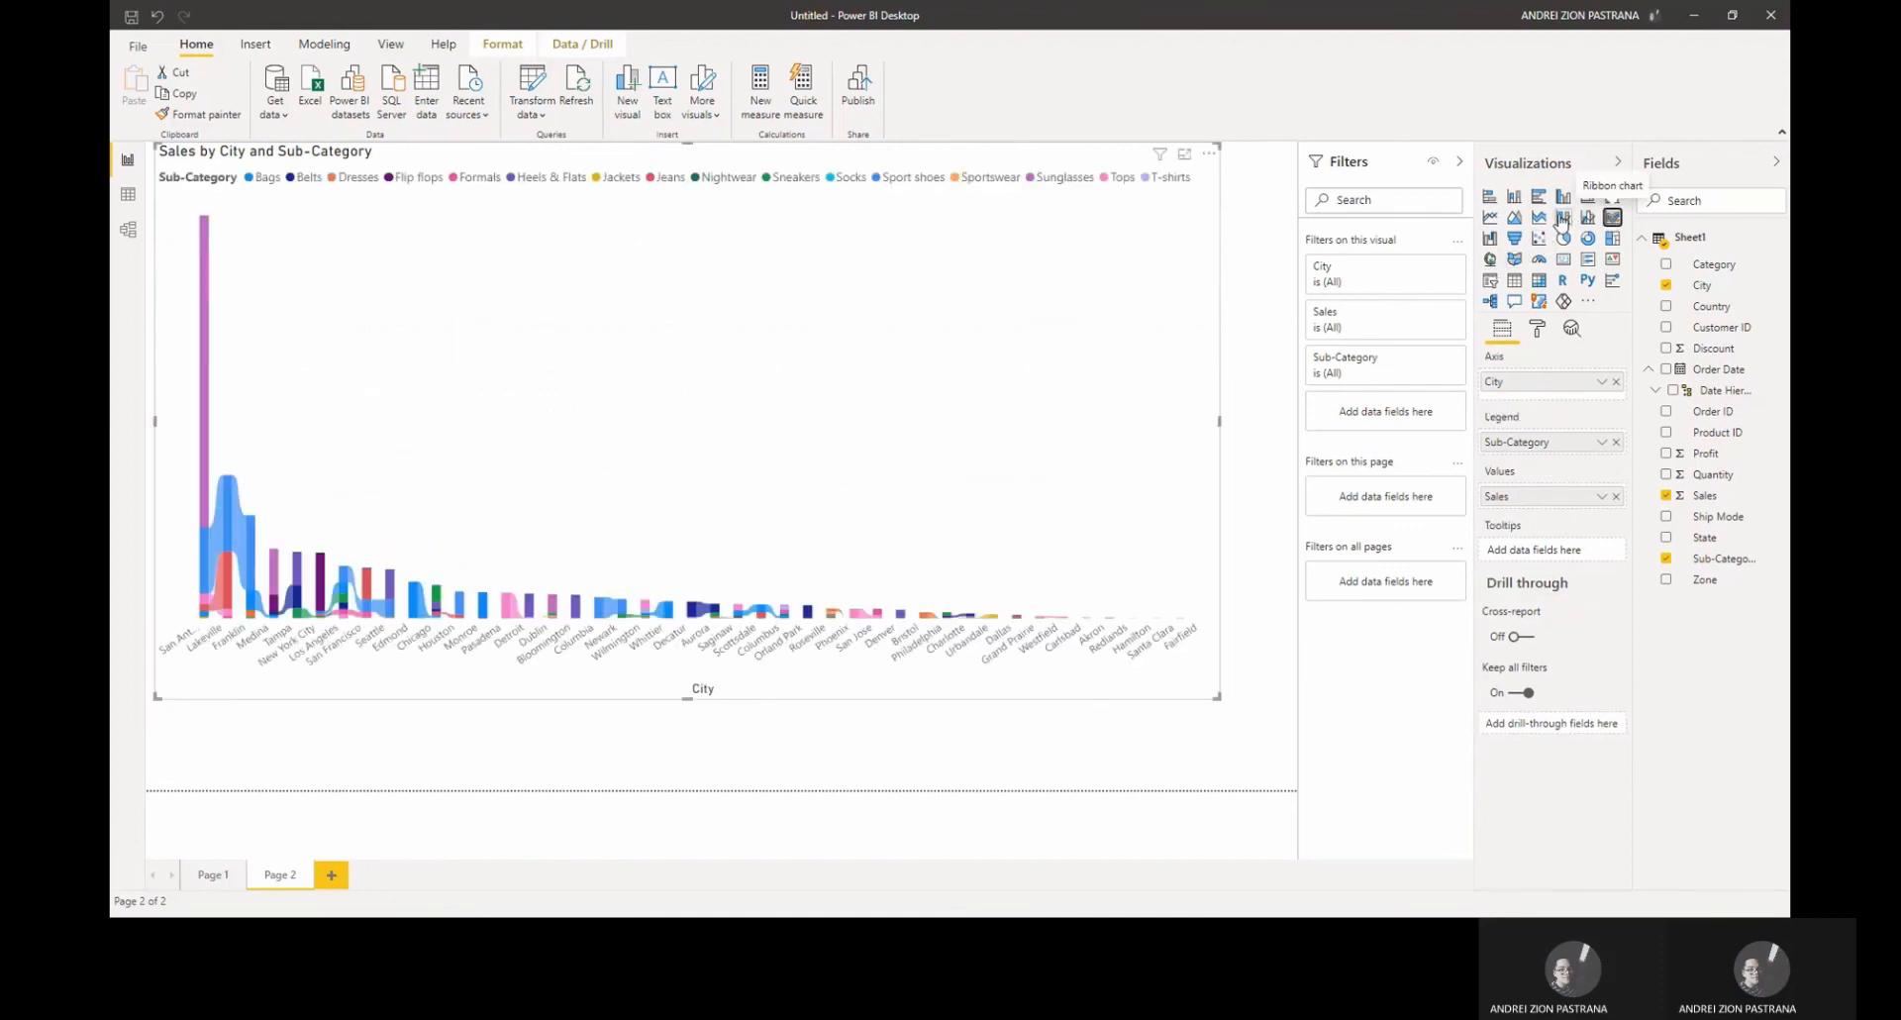
pyautogui.click(1563, 217)
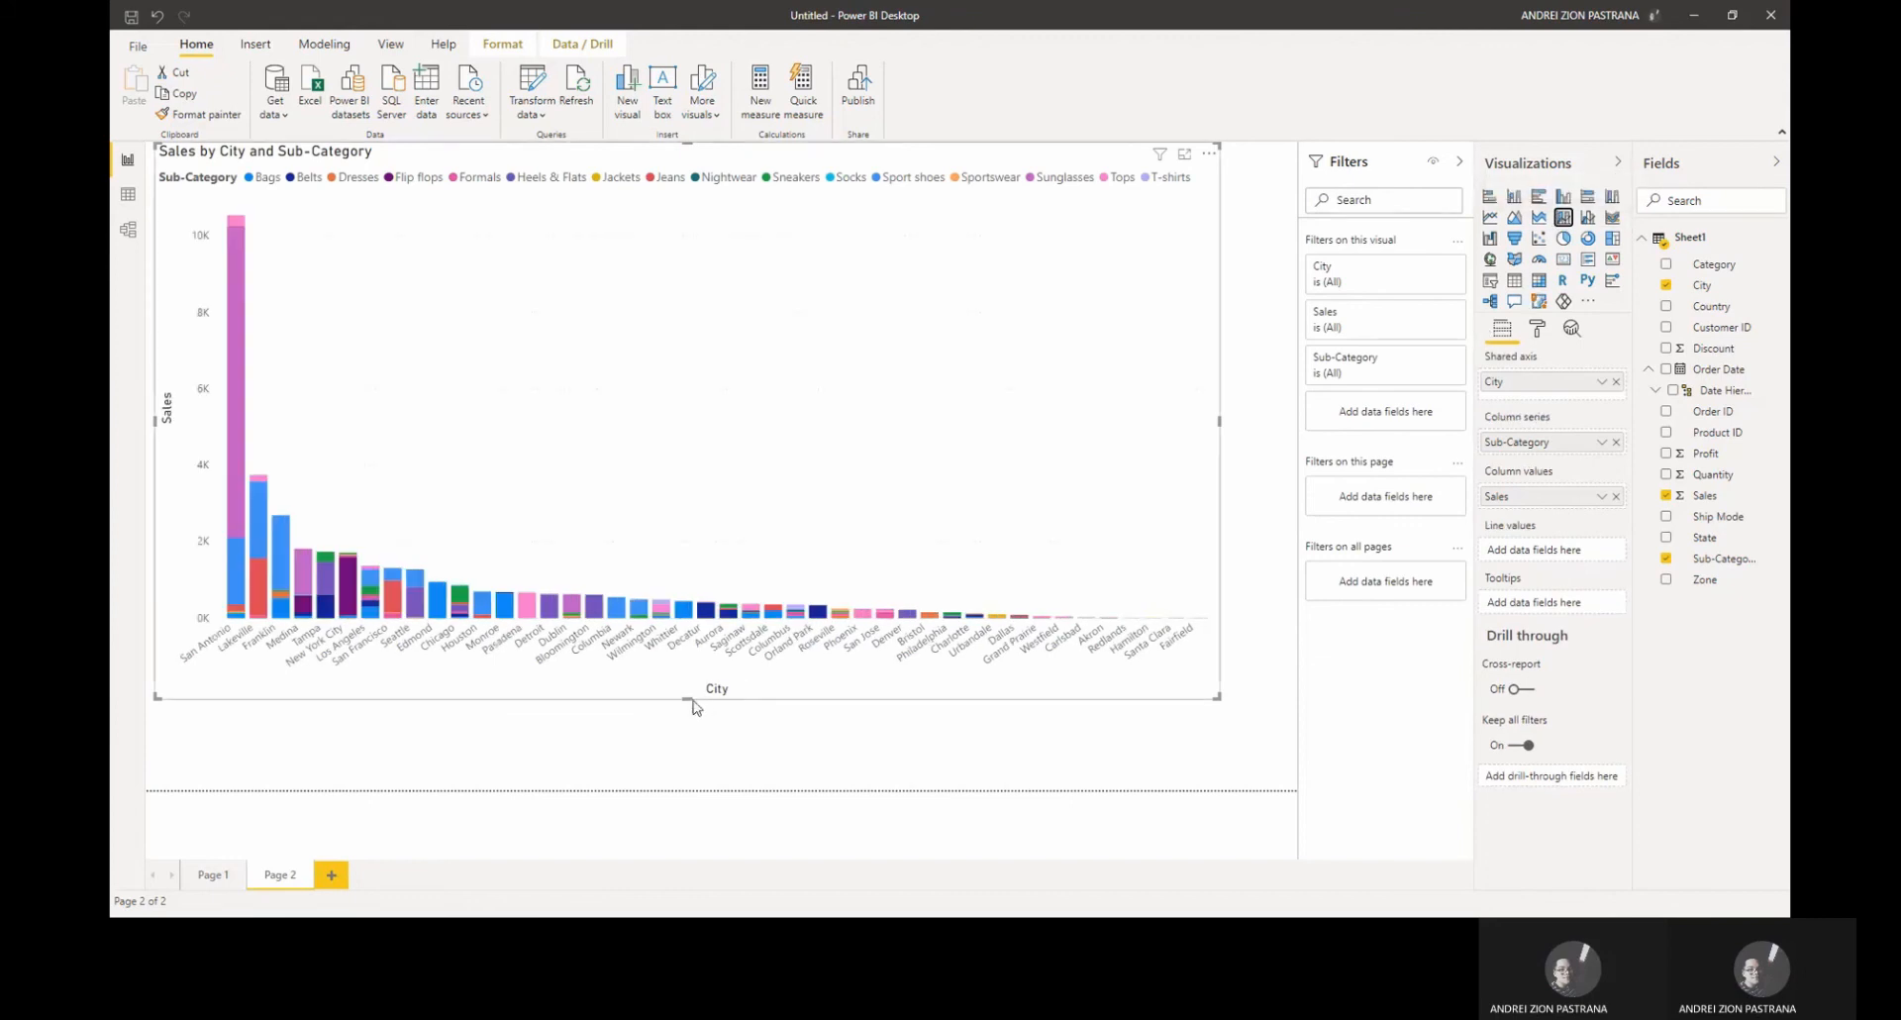
pyautogui.moveTo(688, 700); pyautogui.dragTo(692, 769)
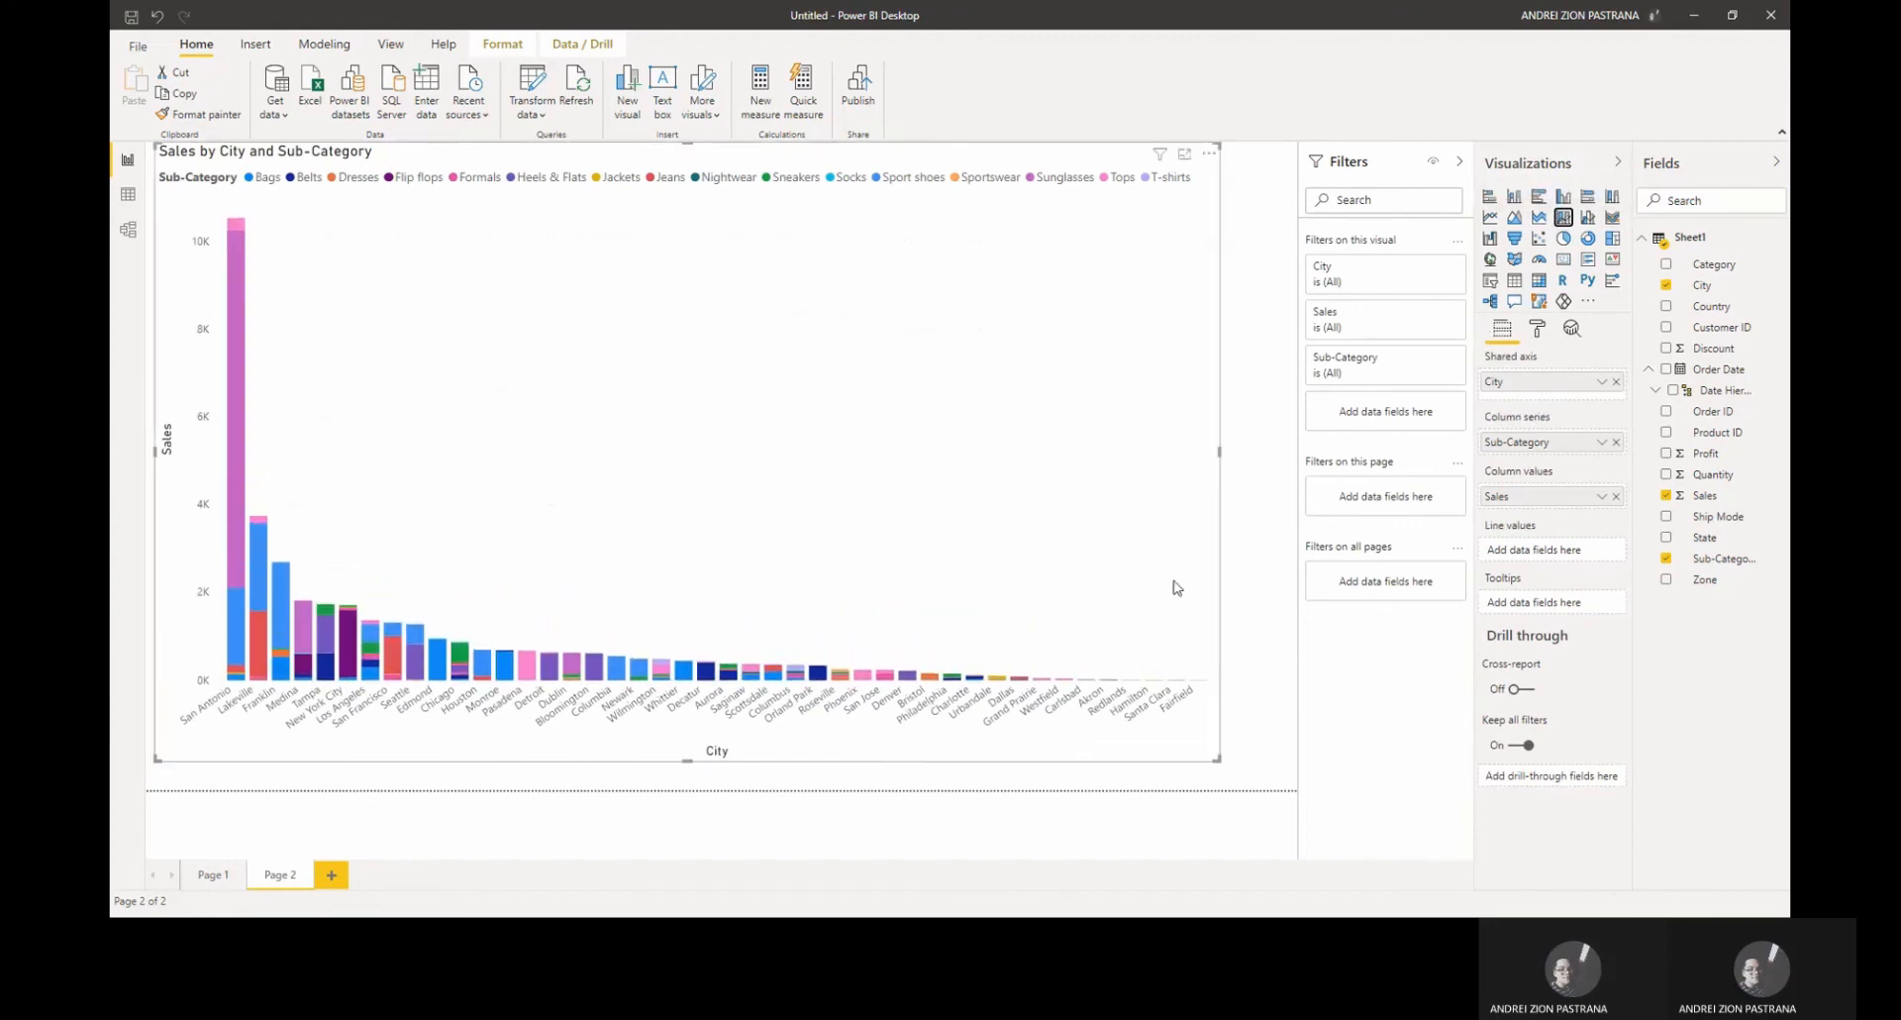
pyautogui.moveTo(1218, 449); pyautogui.dragTo(1270, 449)
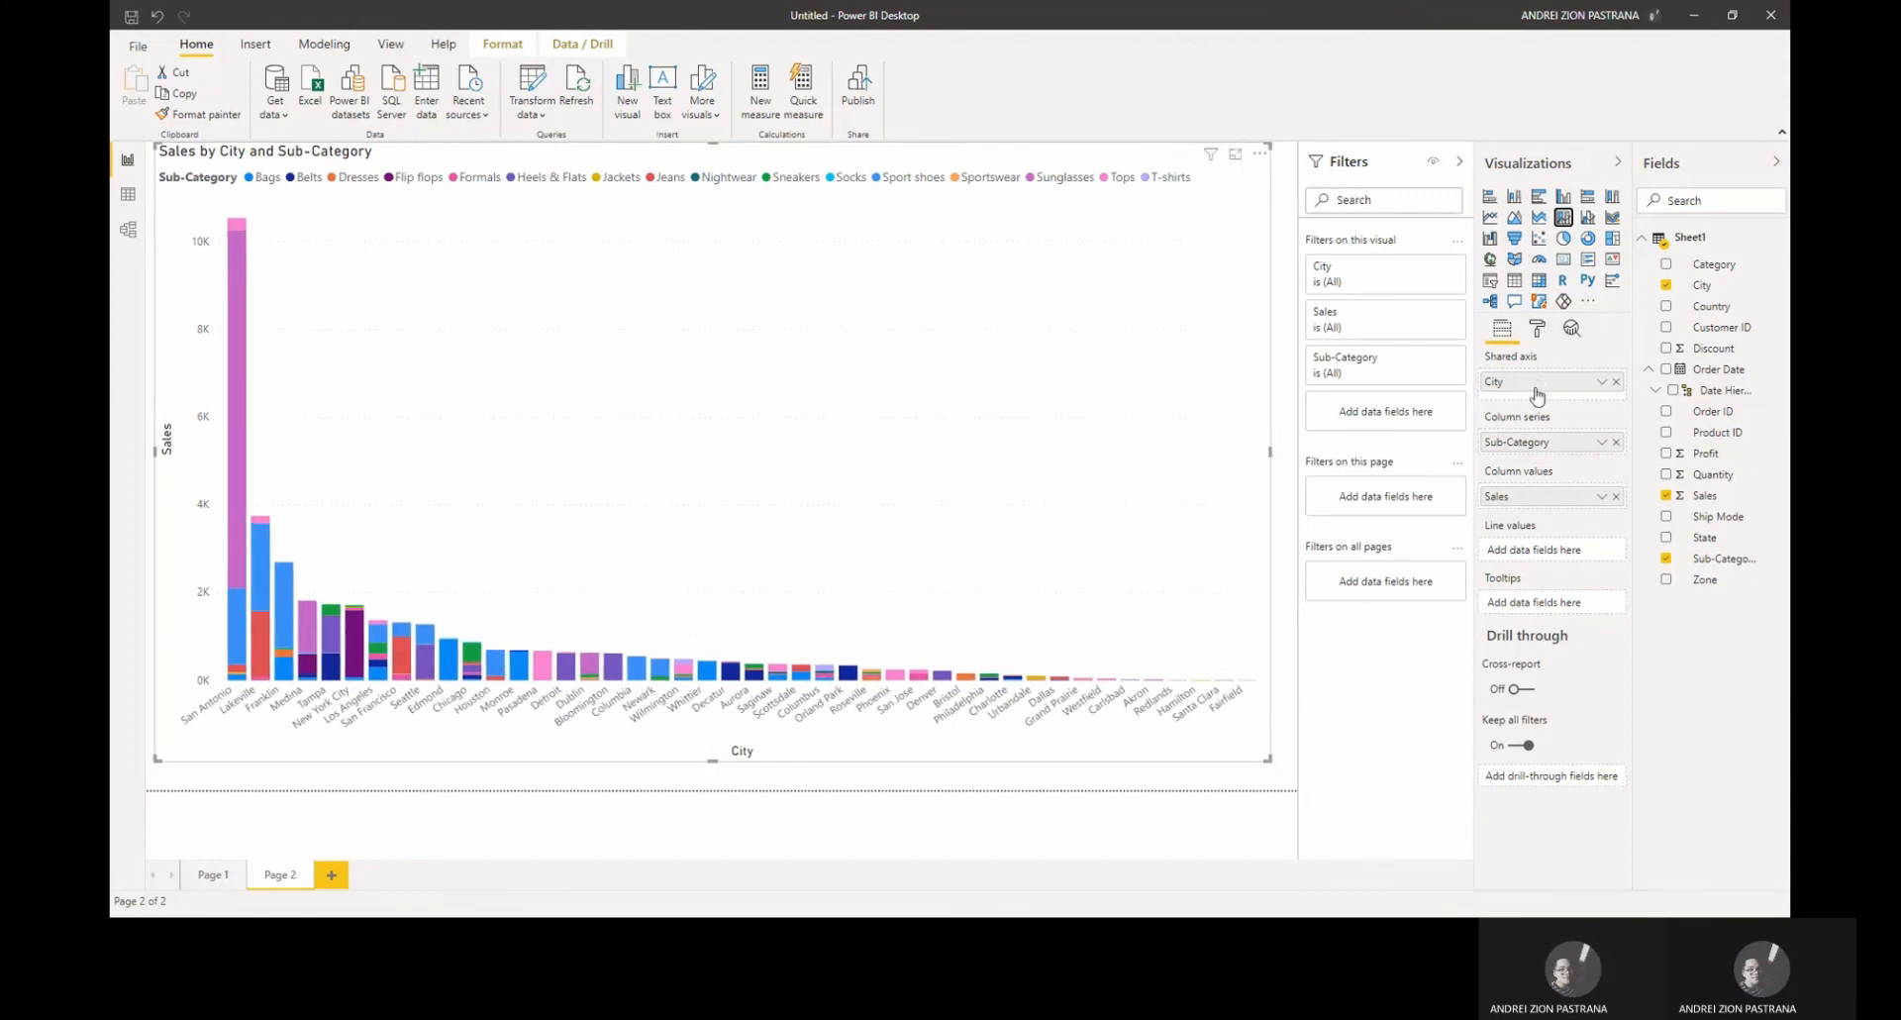
pyautogui.click(1537, 335)
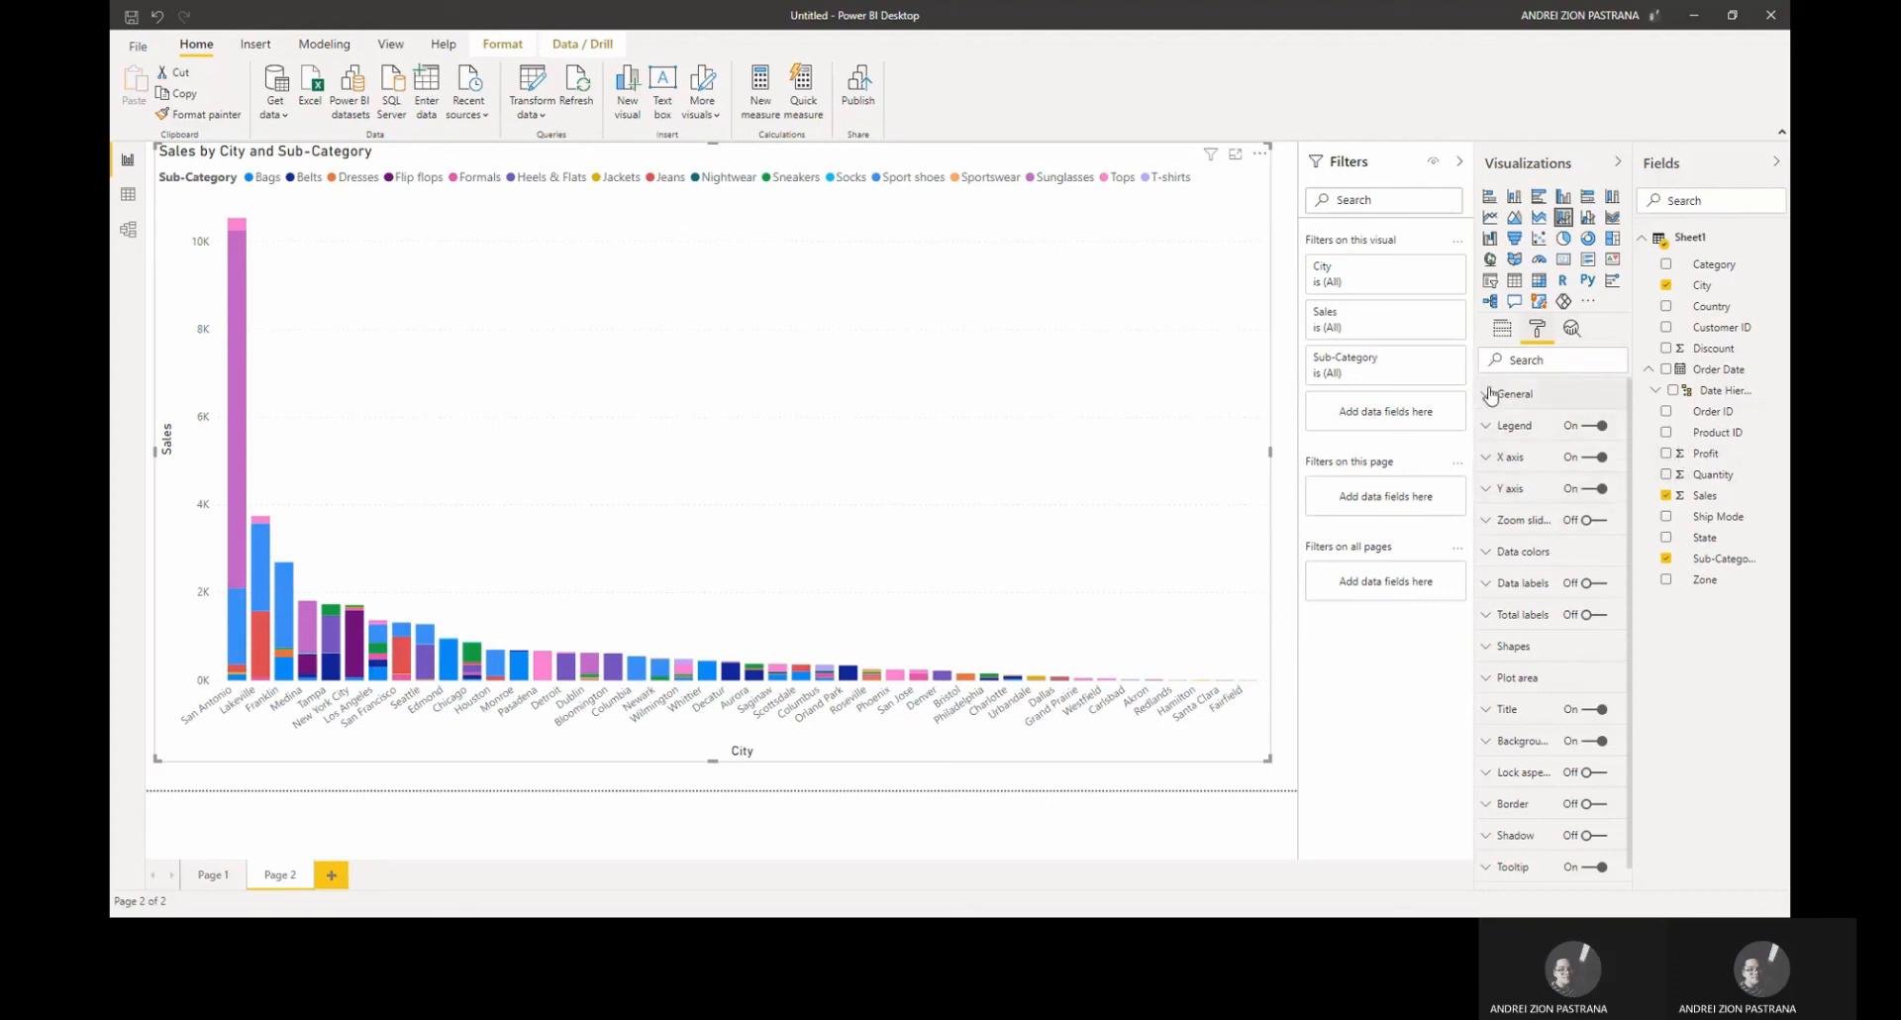
pyautogui.click(1503, 331)
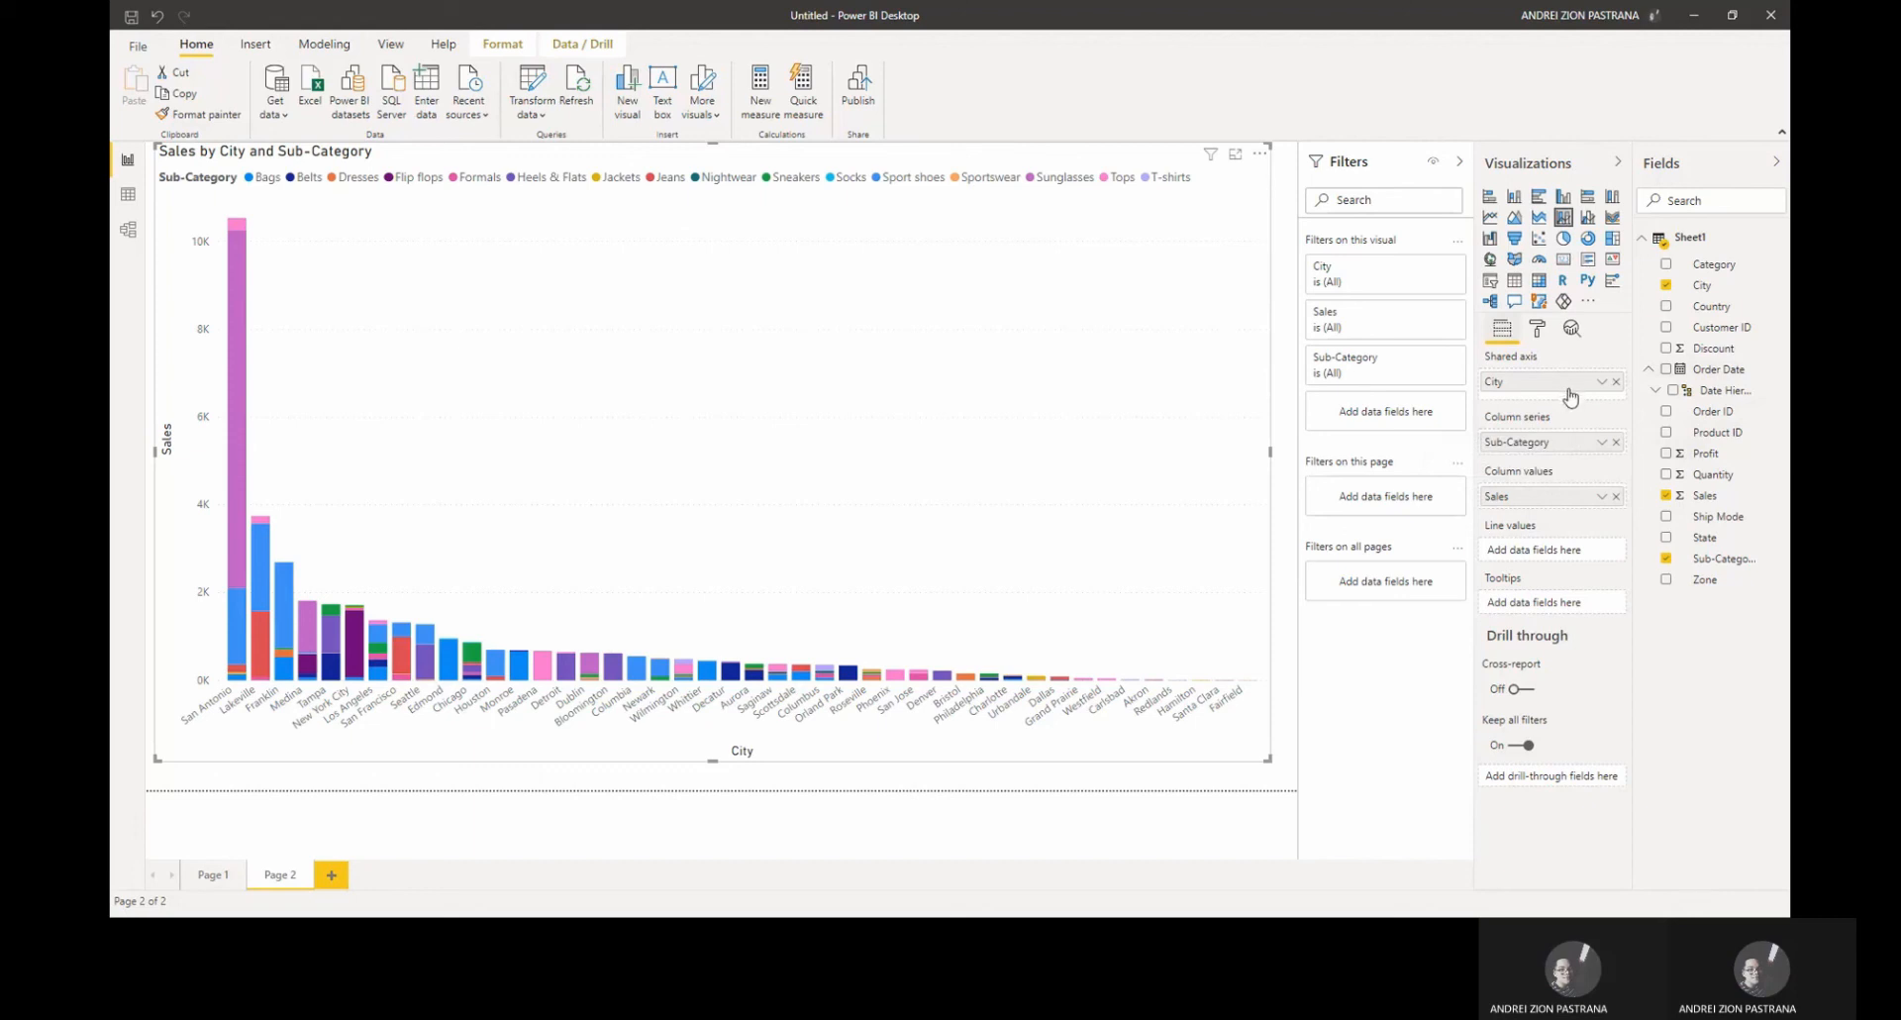
pyautogui.moveTo(1537, 384); pyautogui.dragTo(1536, 502)
pyautogui.click(1616, 496)
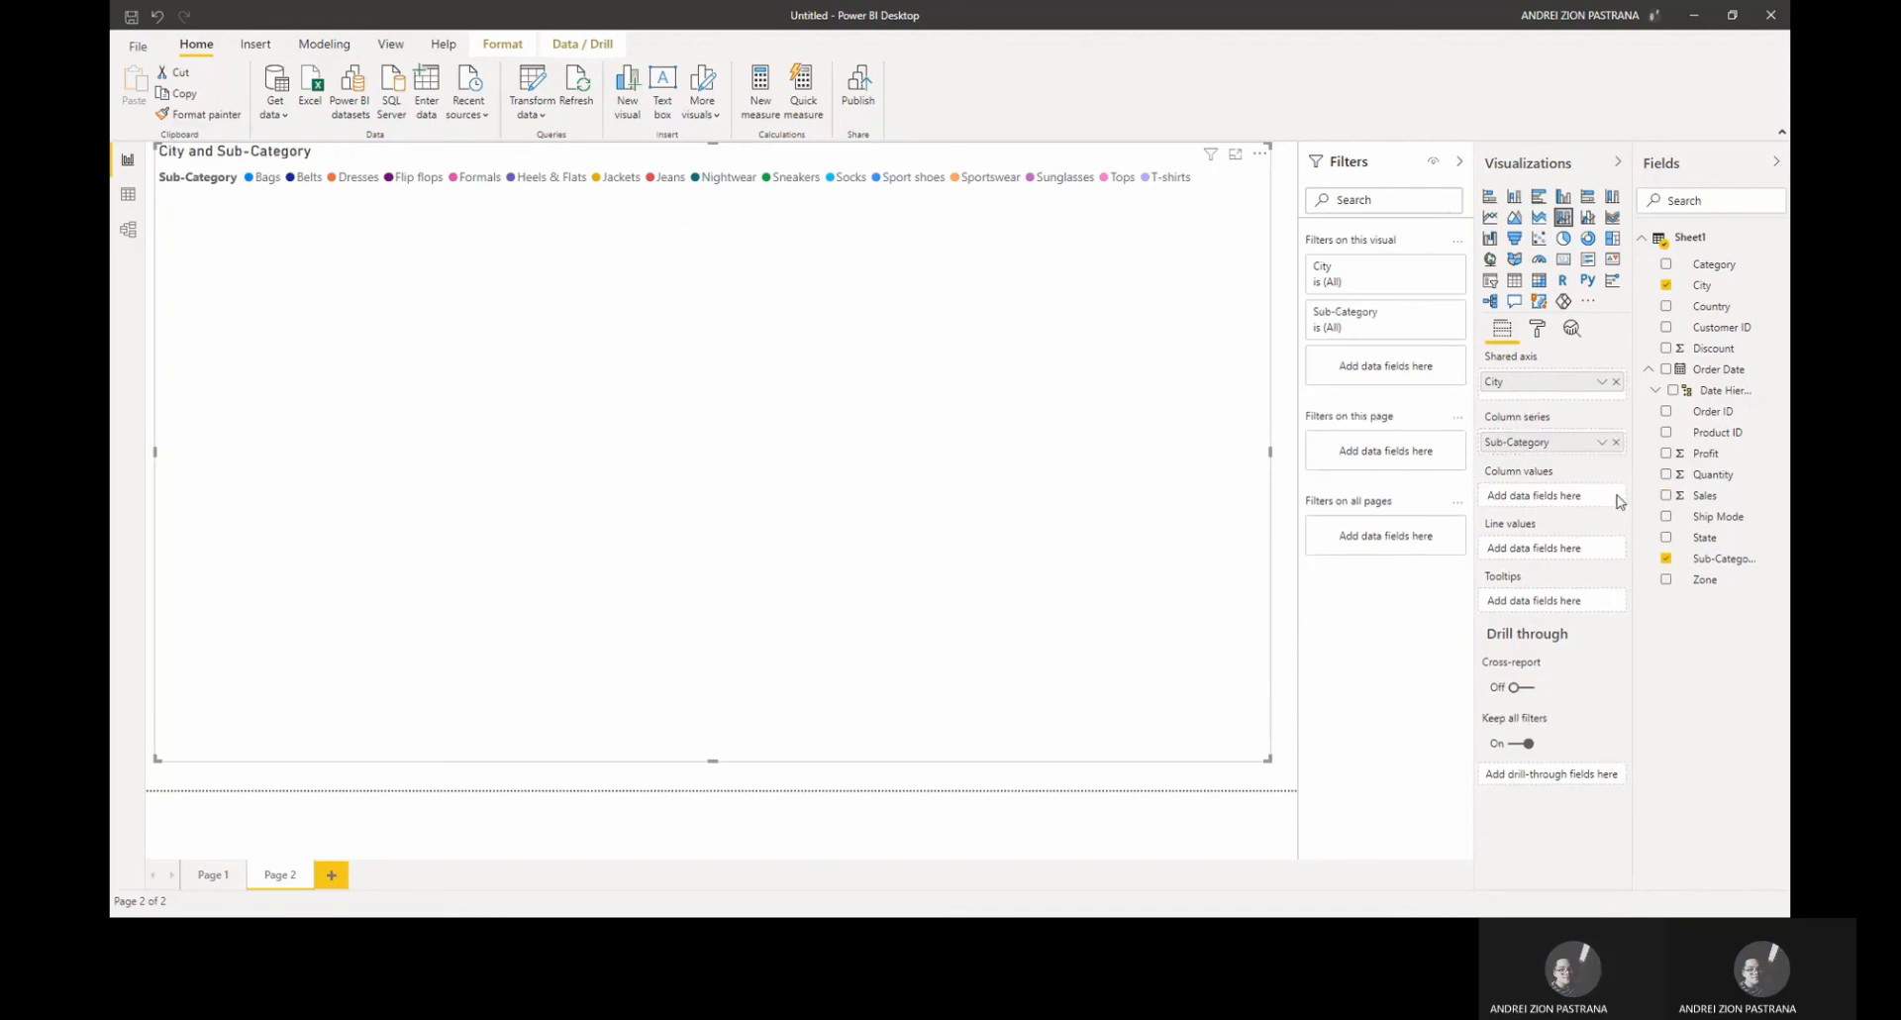
pyautogui.moveTo(1609, 485); pyautogui.dragTo(1540, 495)
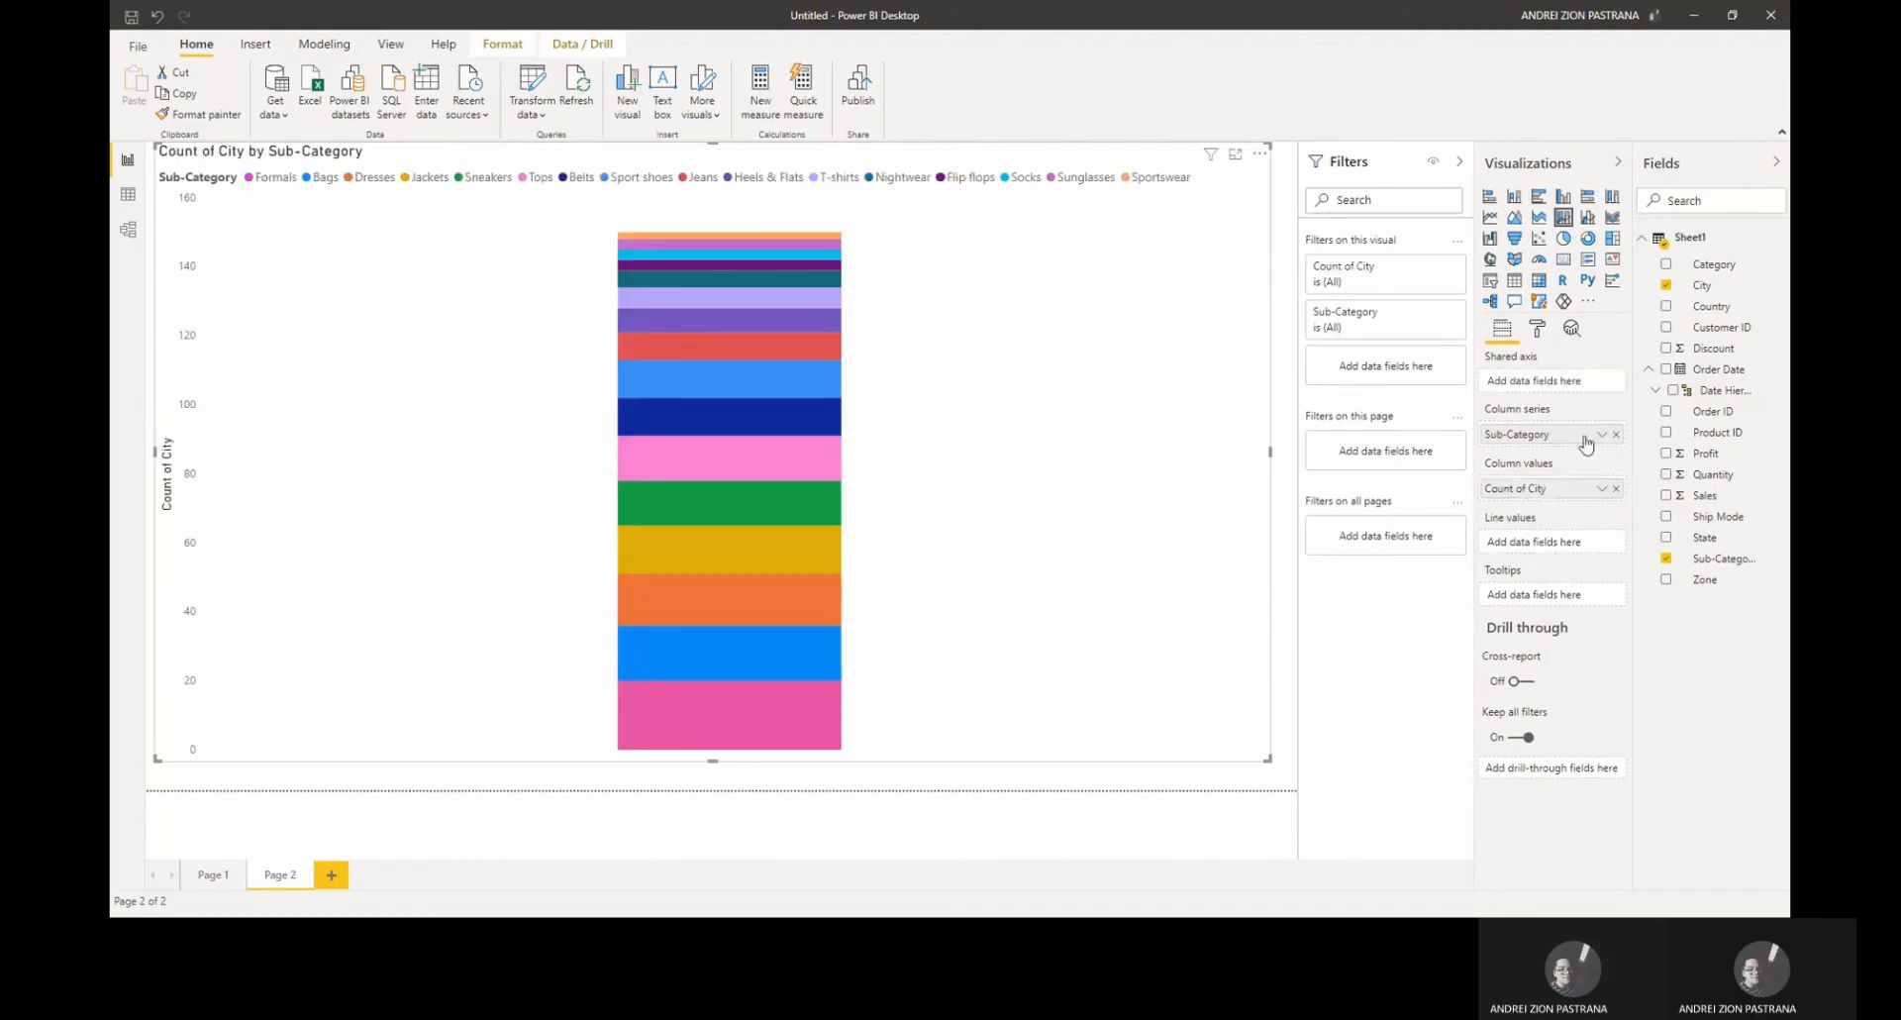
pyautogui.click(1616, 435)
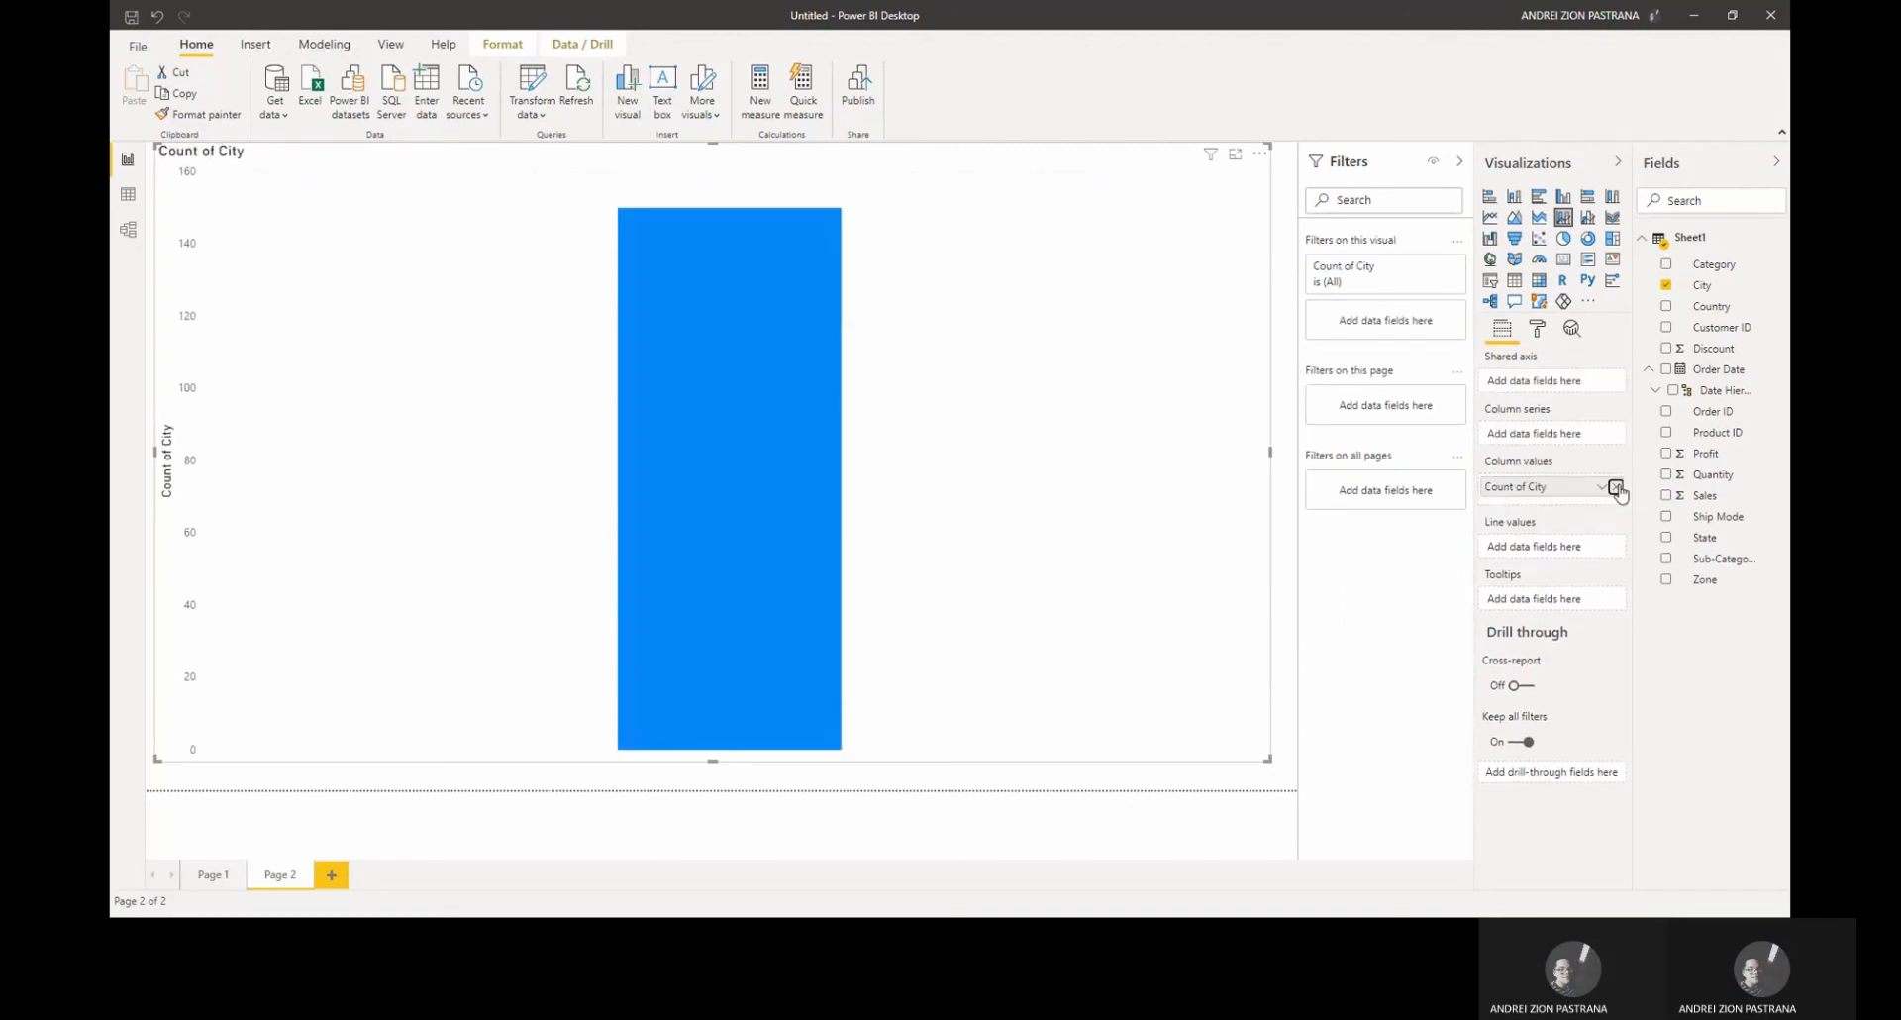
pyautogui.click(1617, 488)
pyautogui.click(1668, 286)
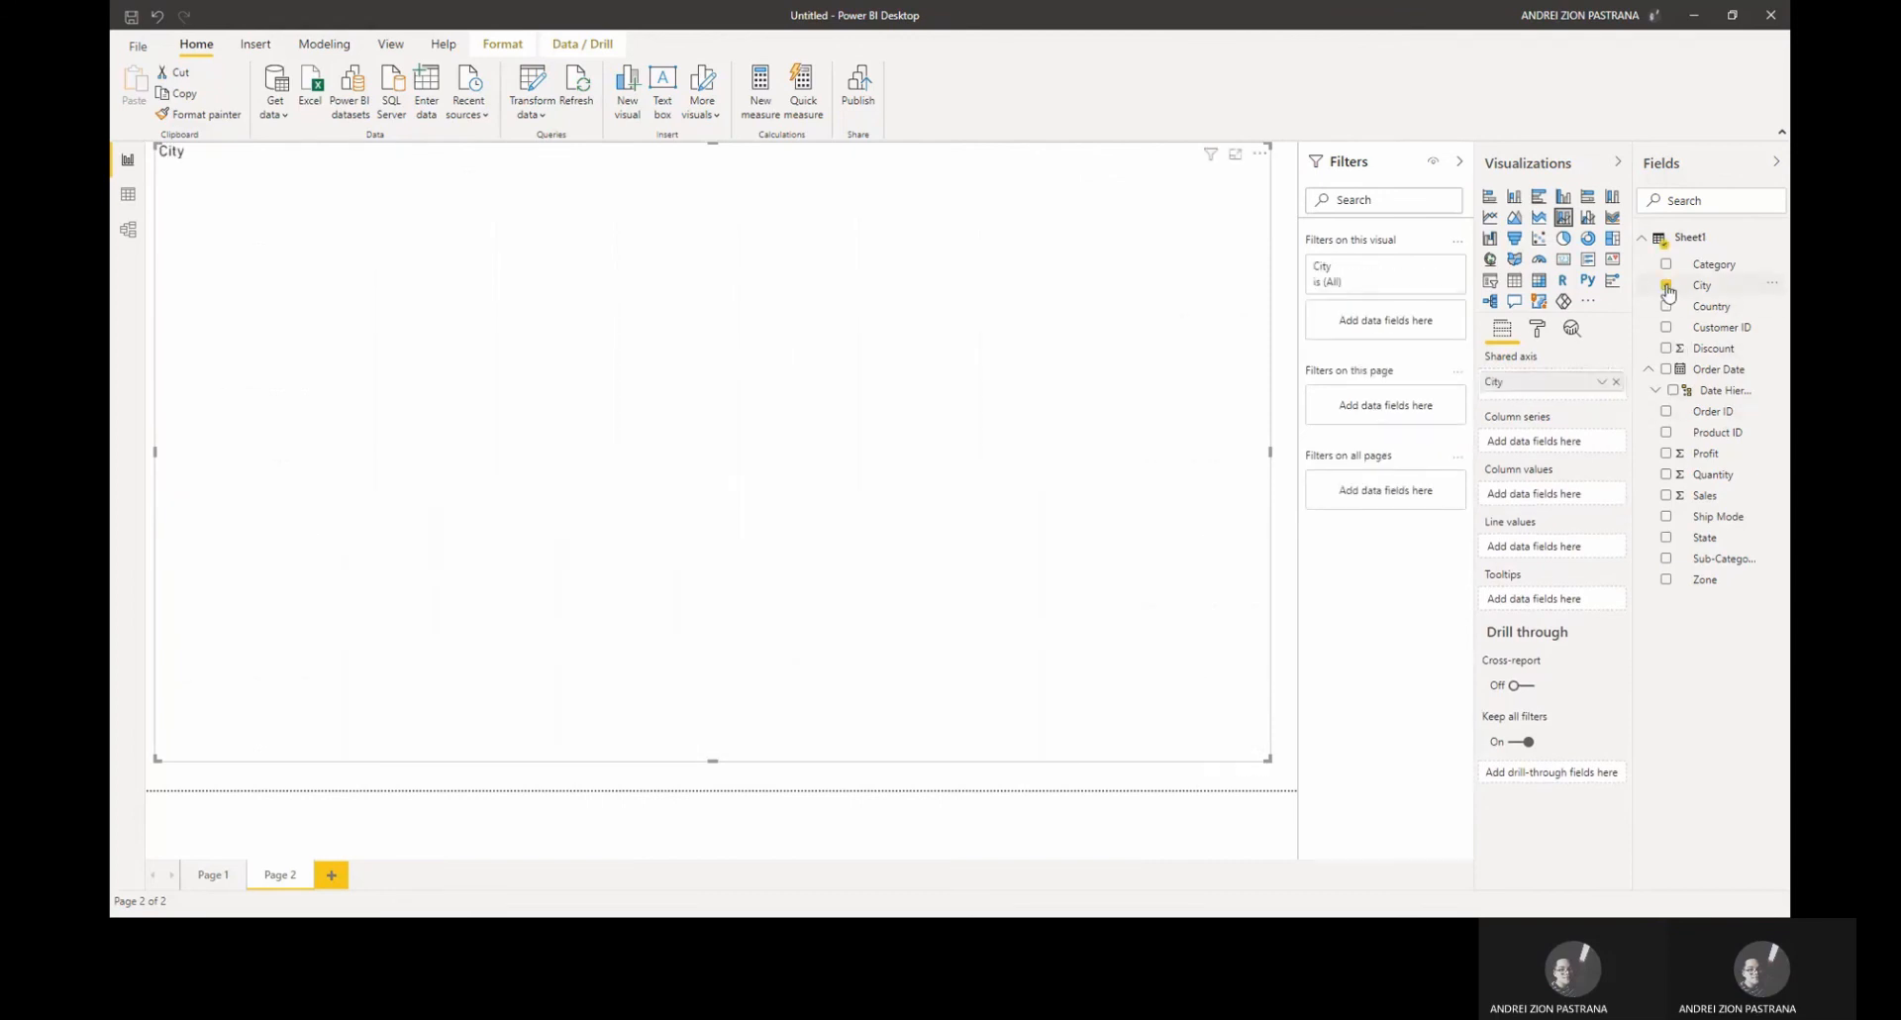
pyautogui.click(1668, 498)
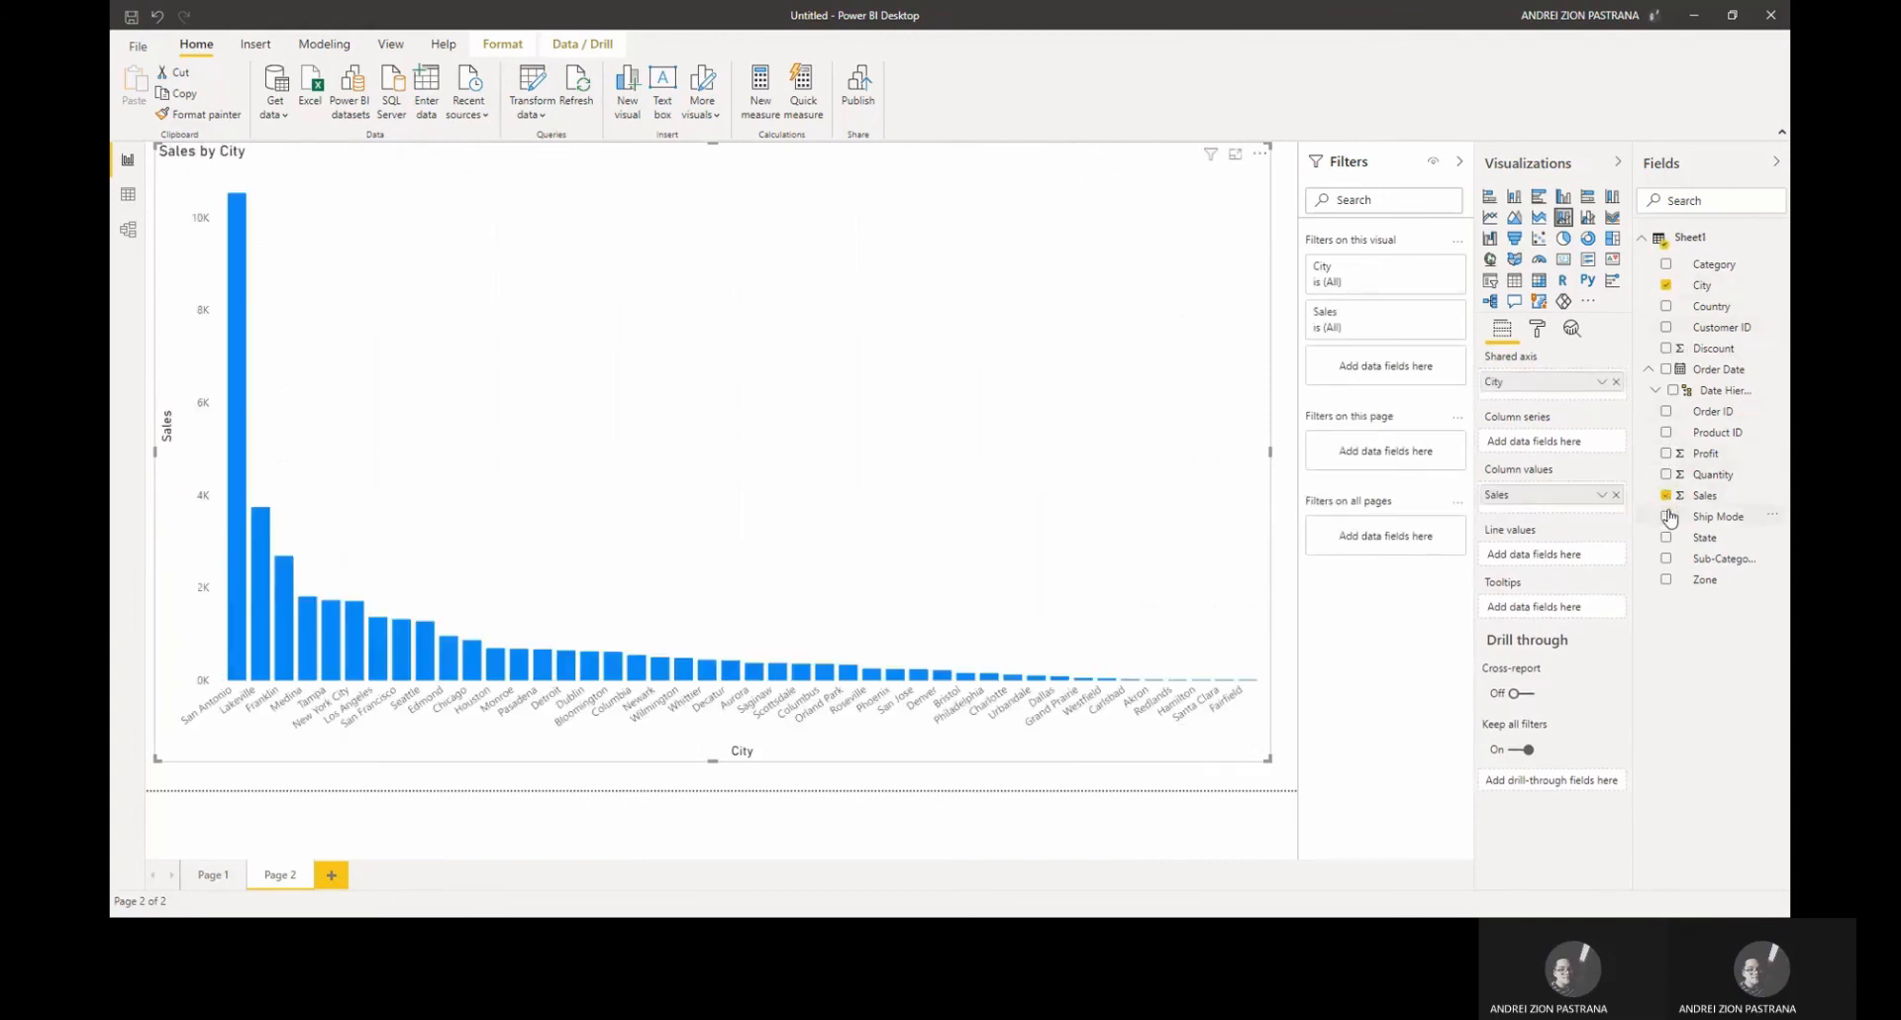
pyautogui.click(1669, 559)
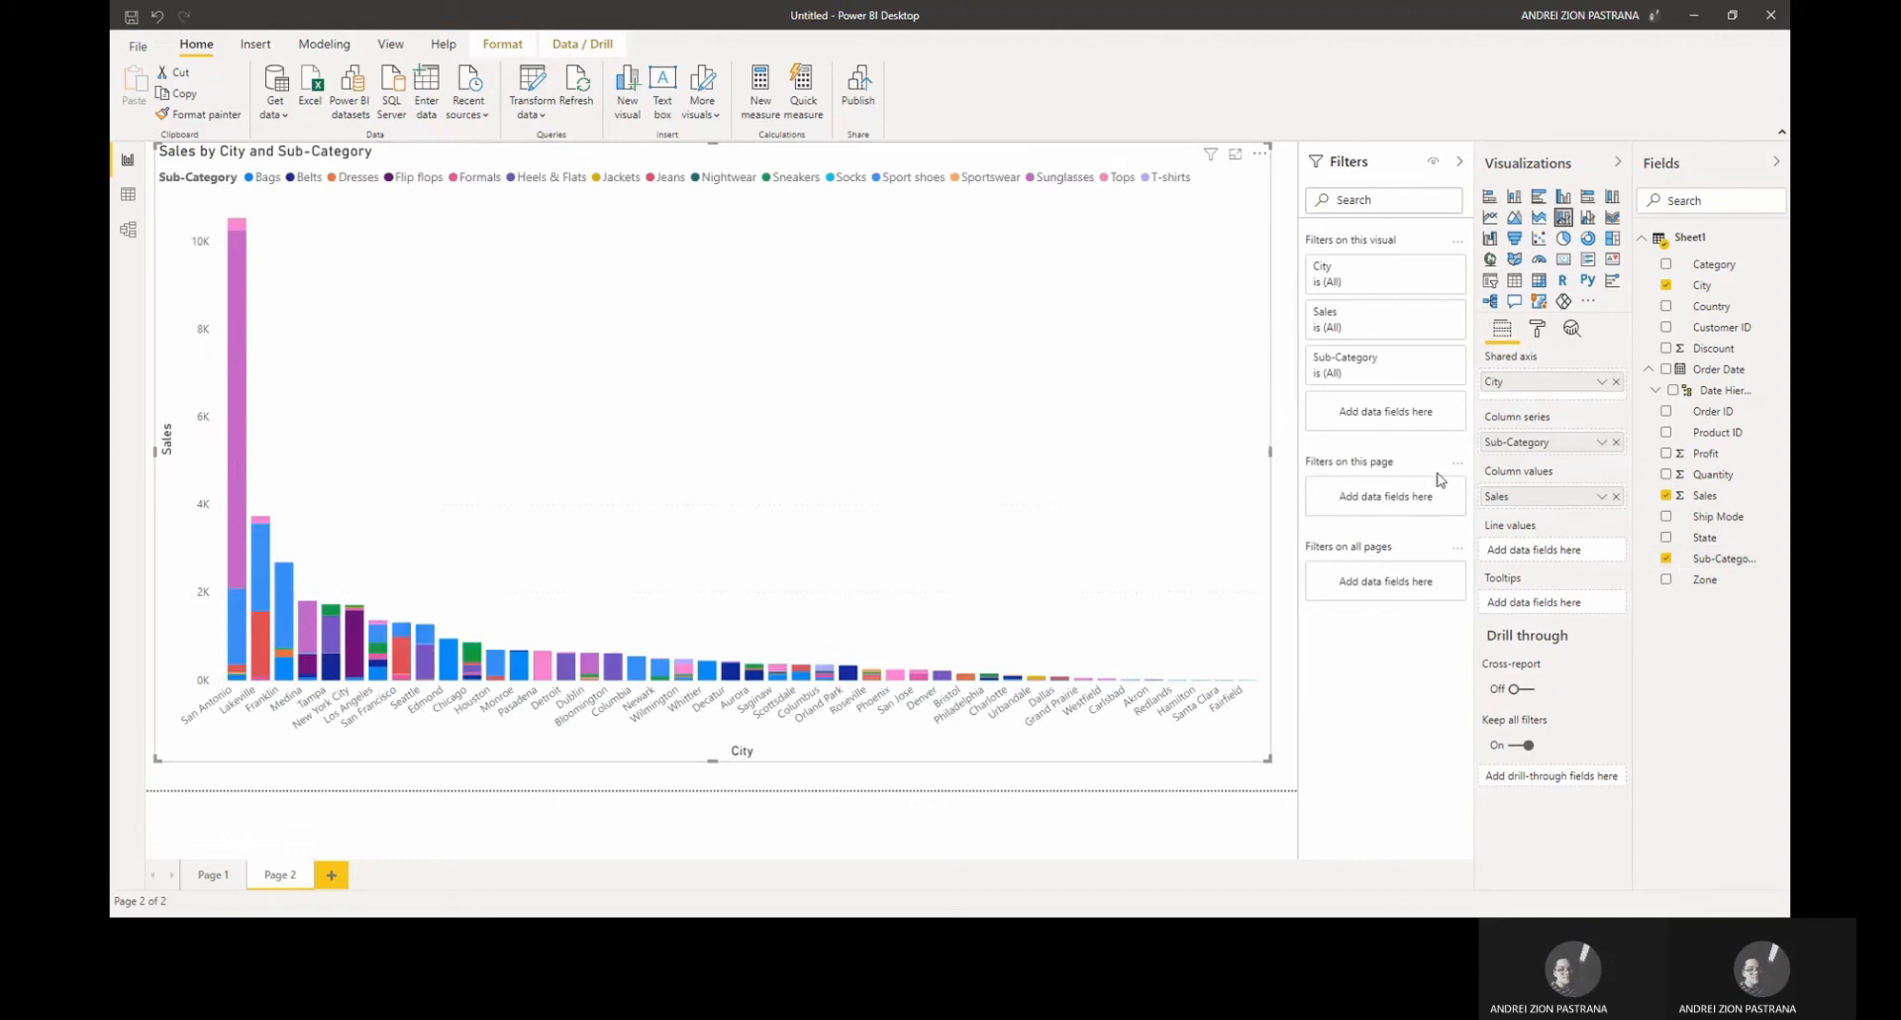
# Step: Change the chart title text to "Sales by City and Sub-Category of H&M"
pyautogui.click(1540, 335)
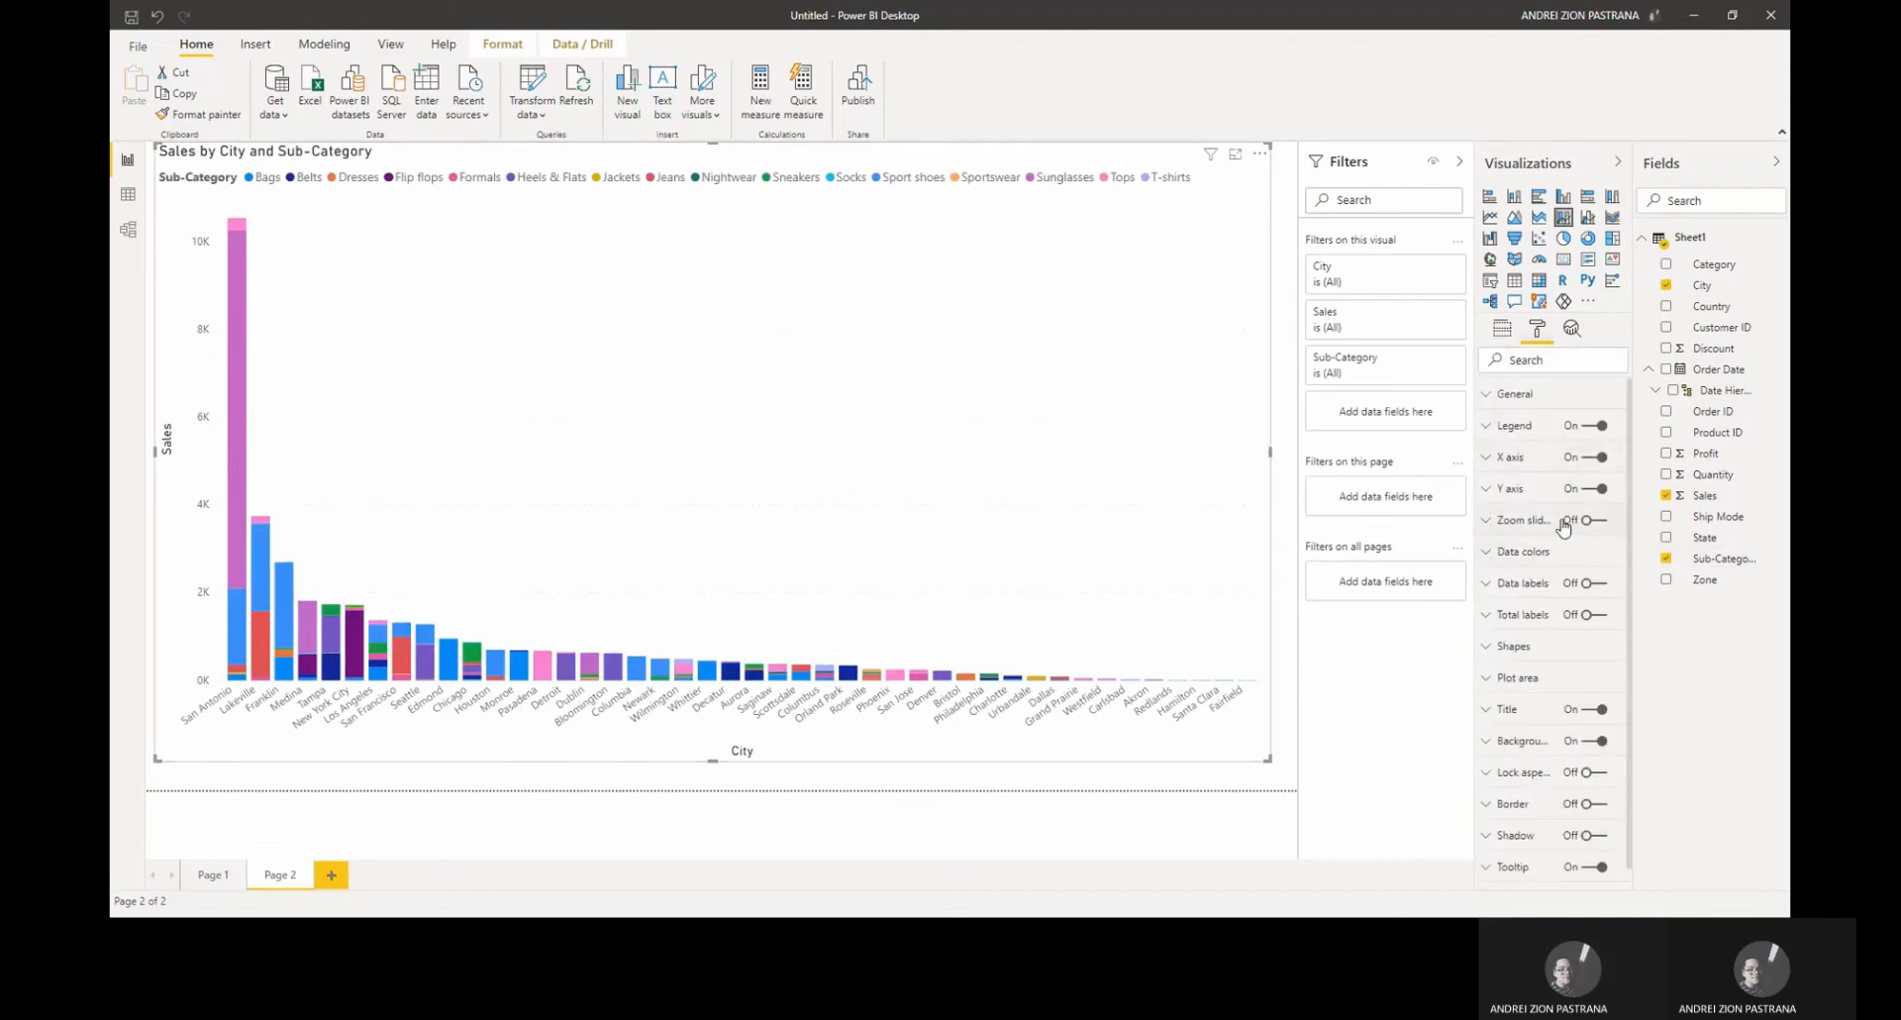
pyautogui.scroll(-1, 1517, 604)
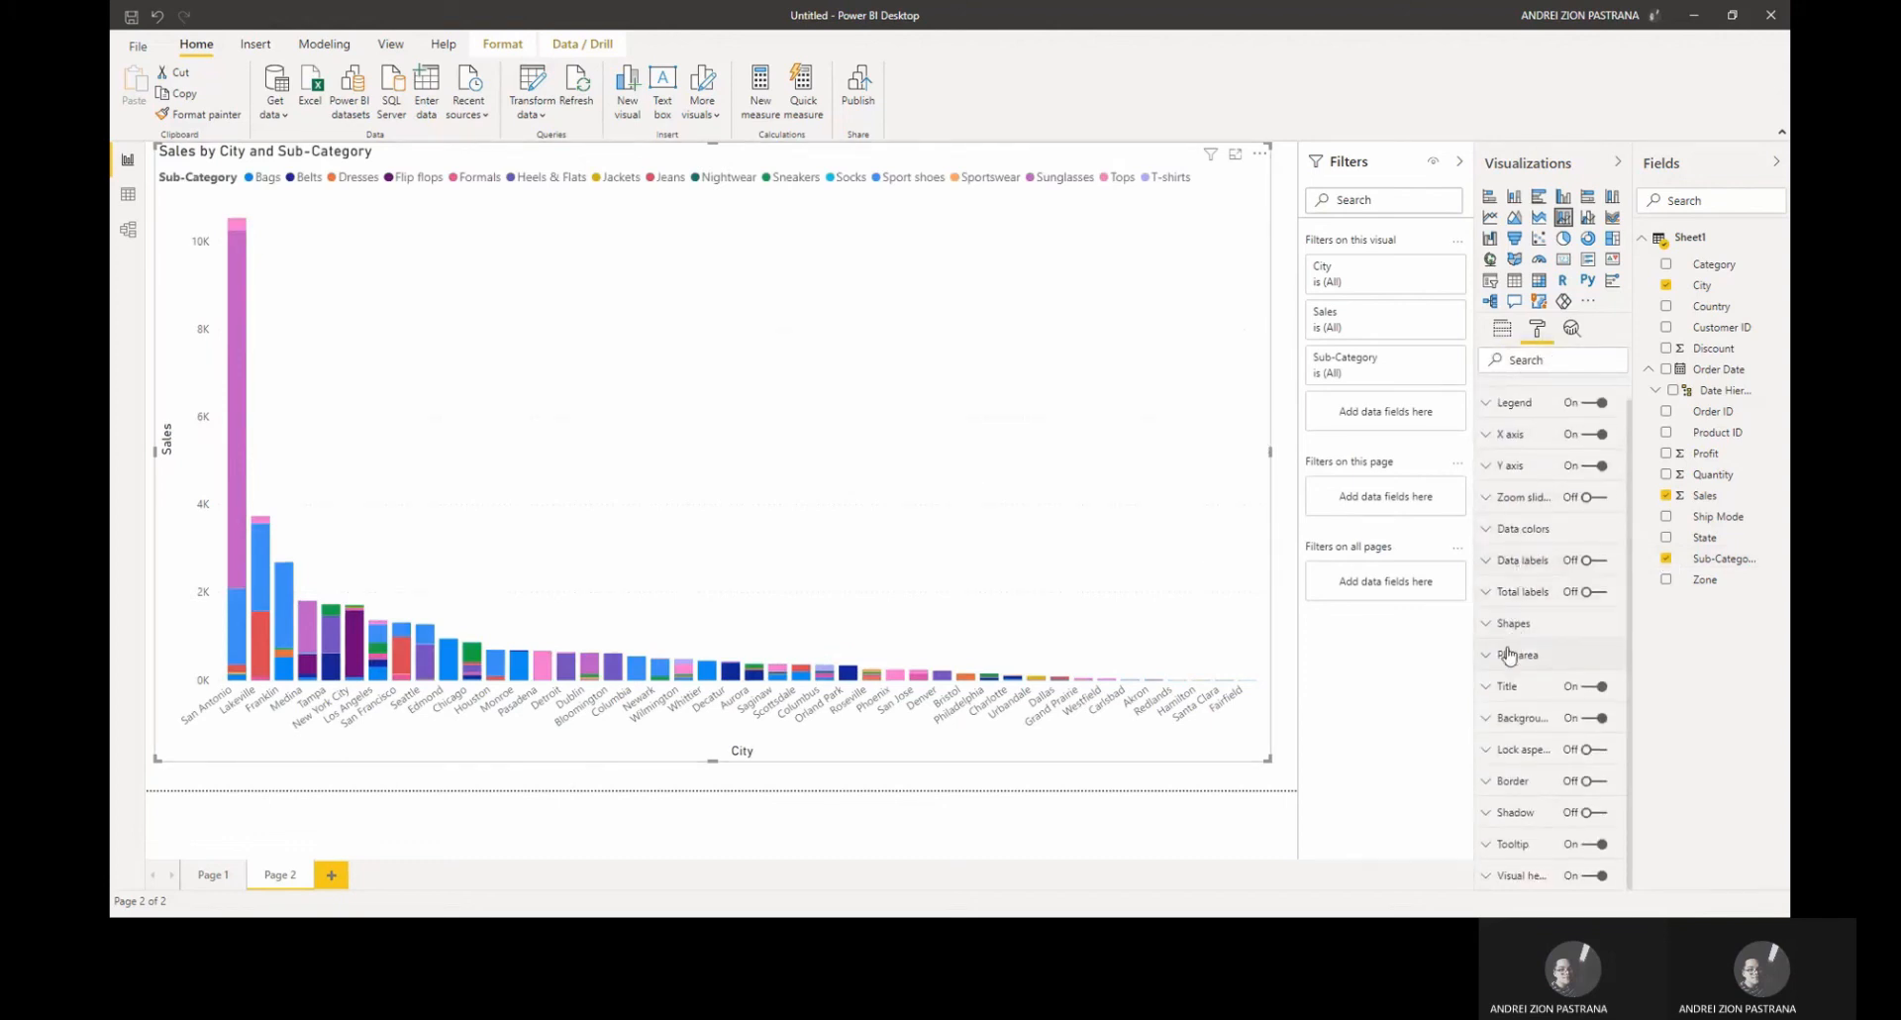
pyautogui.click(1488, 687)
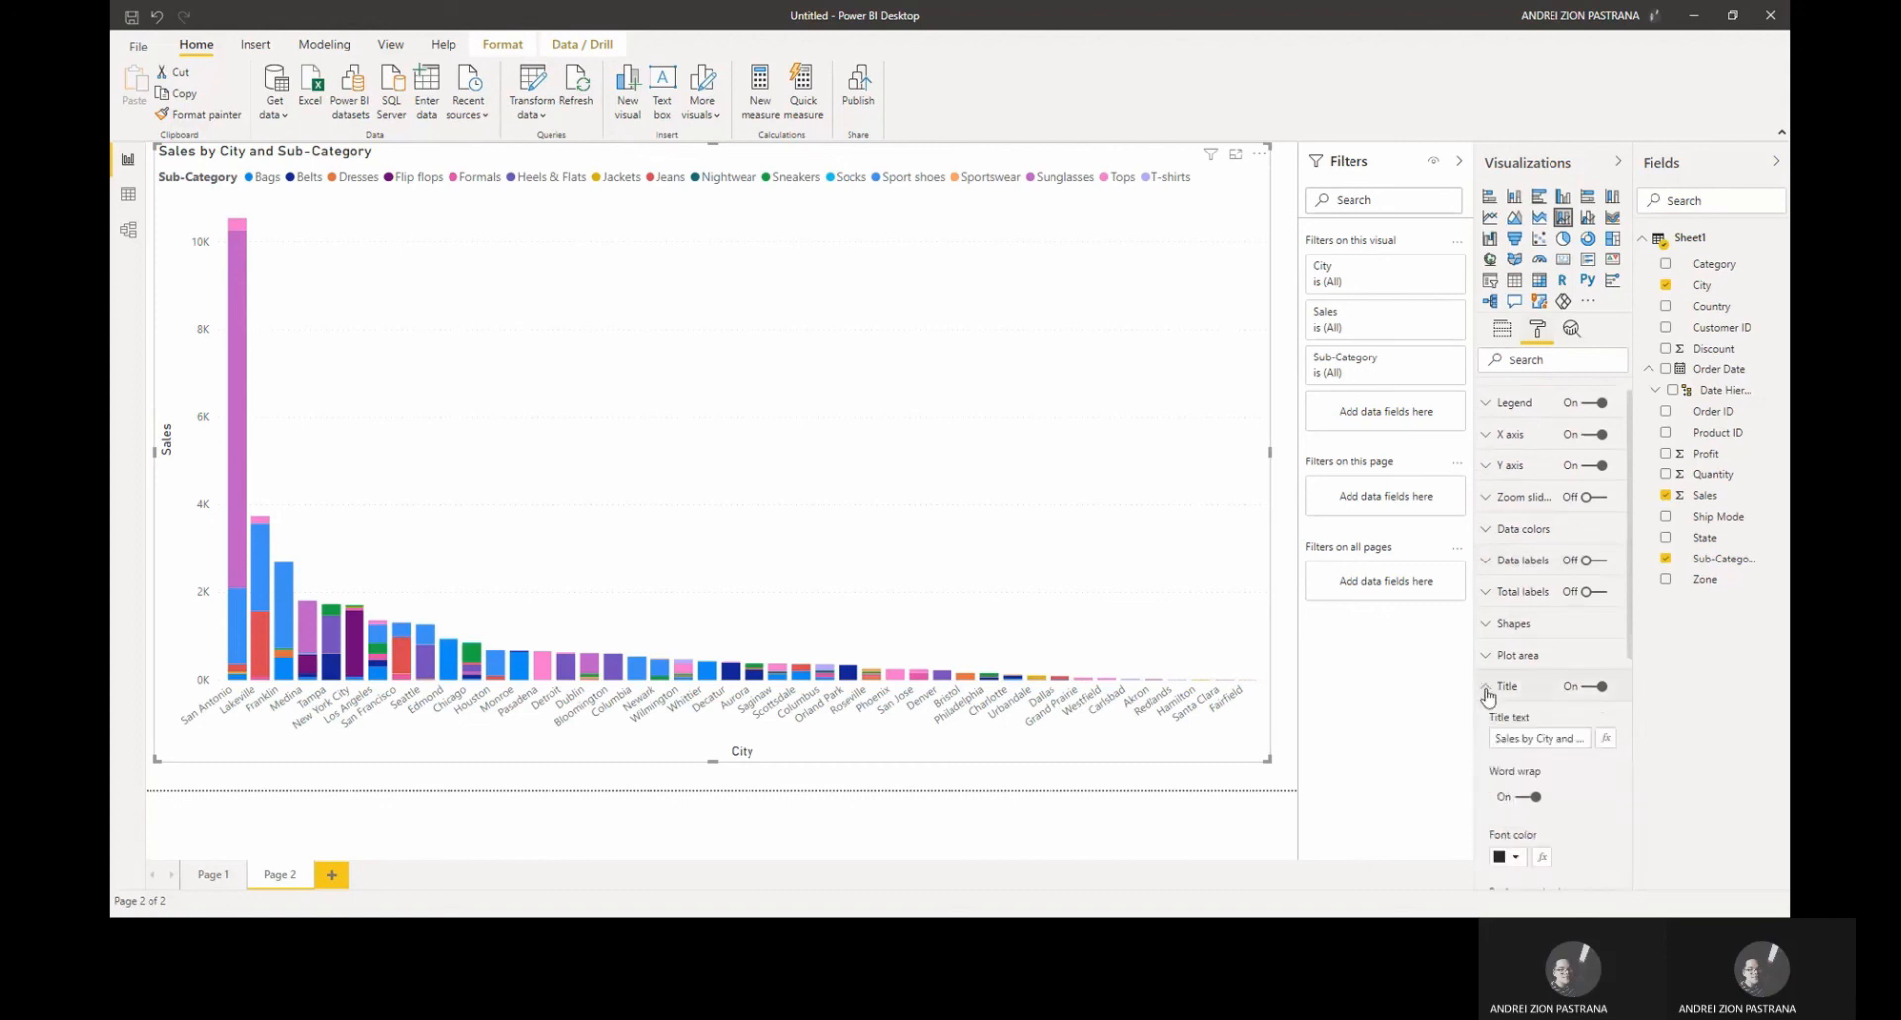
pyautogui.press('Right')
pyautogui.press('Right')
pyautogui.press('Right')
pyautogui.press('Right')
pyautogui.press('Right')
pyautogui.press('Right')
pyautogui.press('Right')
pyautogui.press('Right')
pyautogui.press('Right')
pyautogui.press('Right')
pyautogui.press('Right')
pyautogui.press('Right')
pyautogui.press('Right')
pyautogui.press('Right')
pyautogui.press('Right')
pyautogui.press('Right')
pyautogui.write('OF')
pyautogui.press('BackSpace')
pyautogui.press('BackSpace')
pyautogui.press('BackSpace')
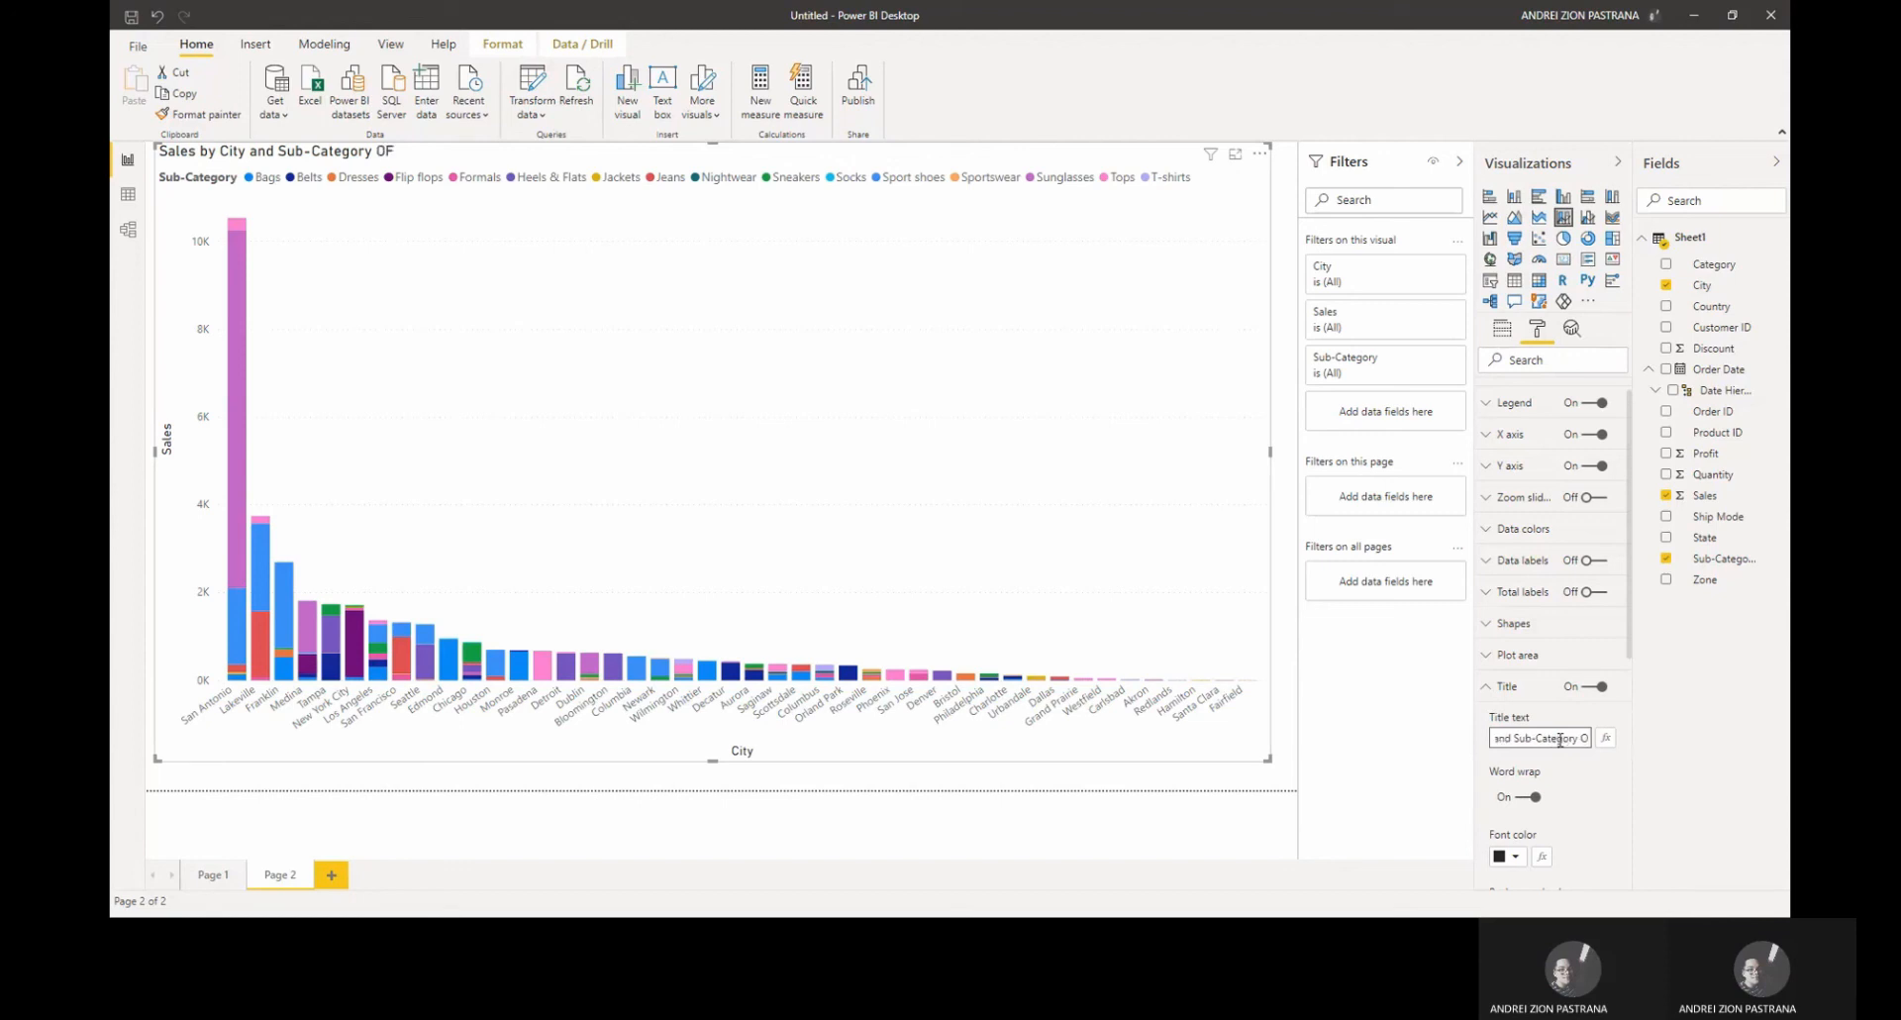
pyautogui.write('of H&M')
# Step: Center the chart title and set its text size to 21 pt
pyautogui.scroll(-3, 1573, 734)
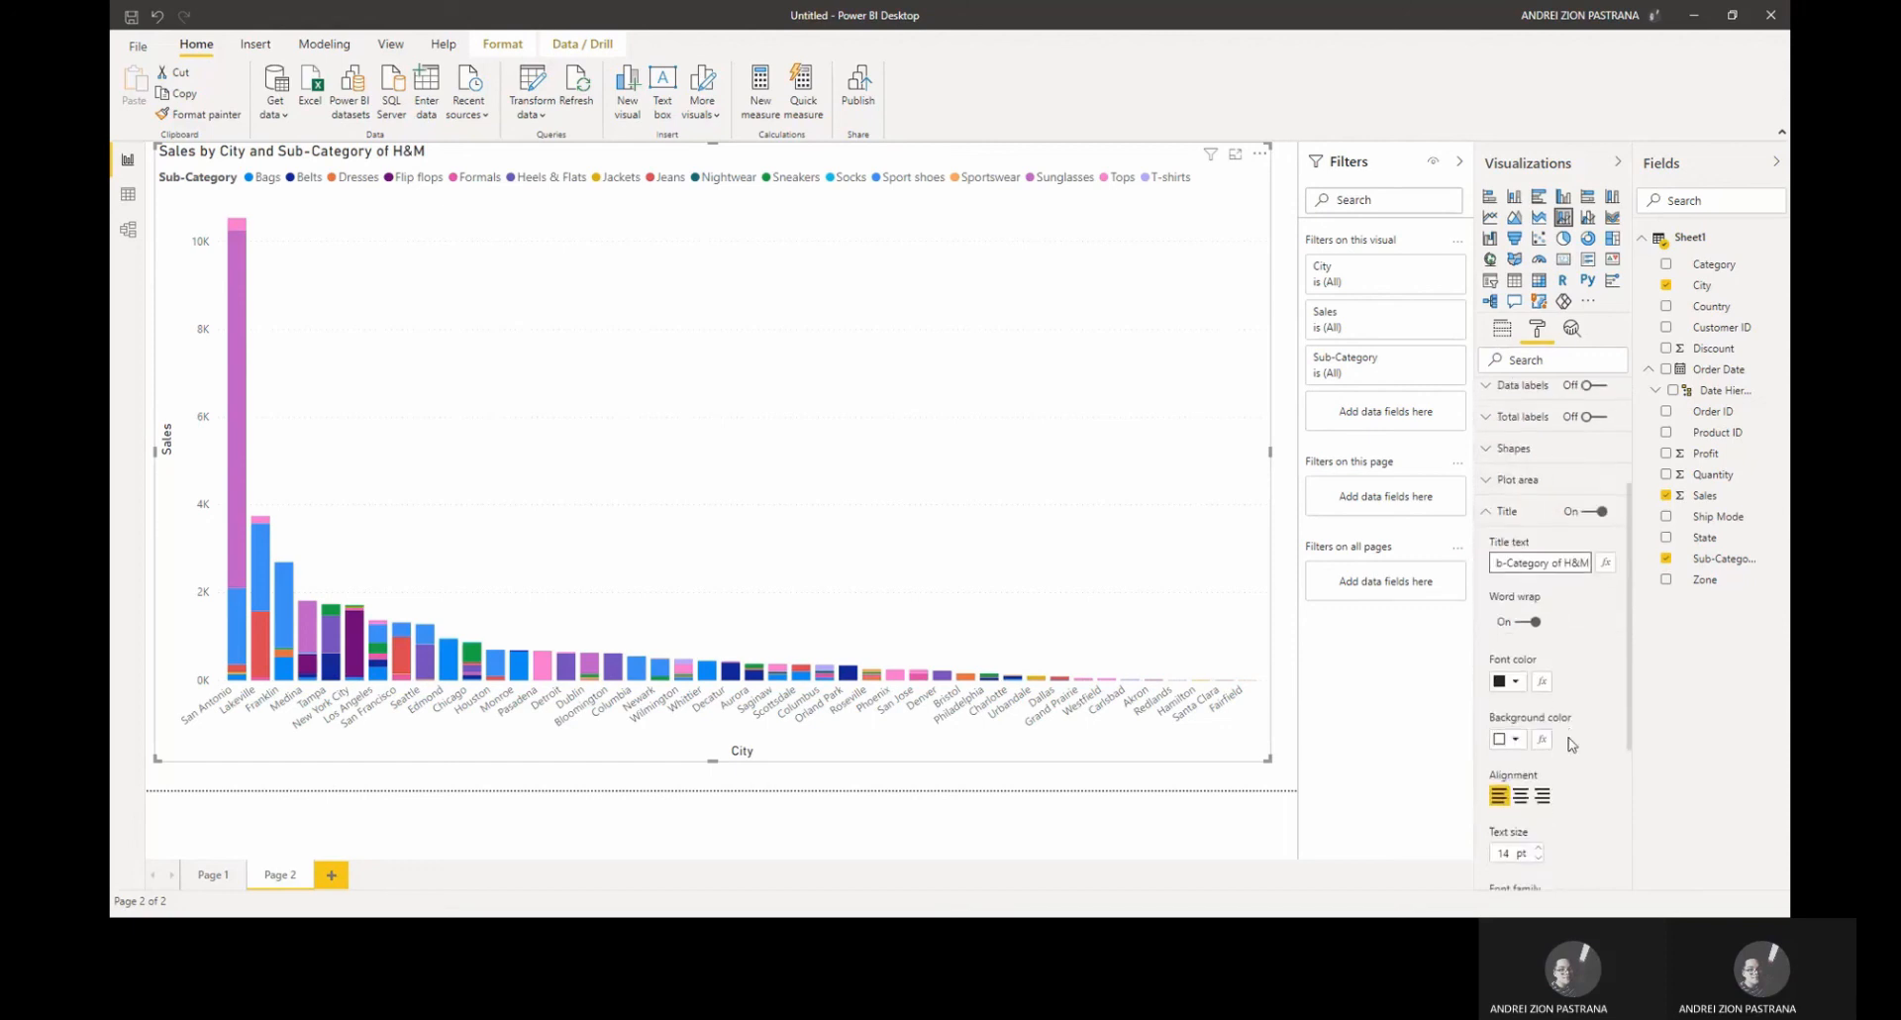
pyautogui.click(1523, 797)
pyautogui.click(1539, 848)
pyautogui.doubleClick(1539, 849)
pyautogui.click(1539, 849)
pyautogui.tripleClick(1539, 848)
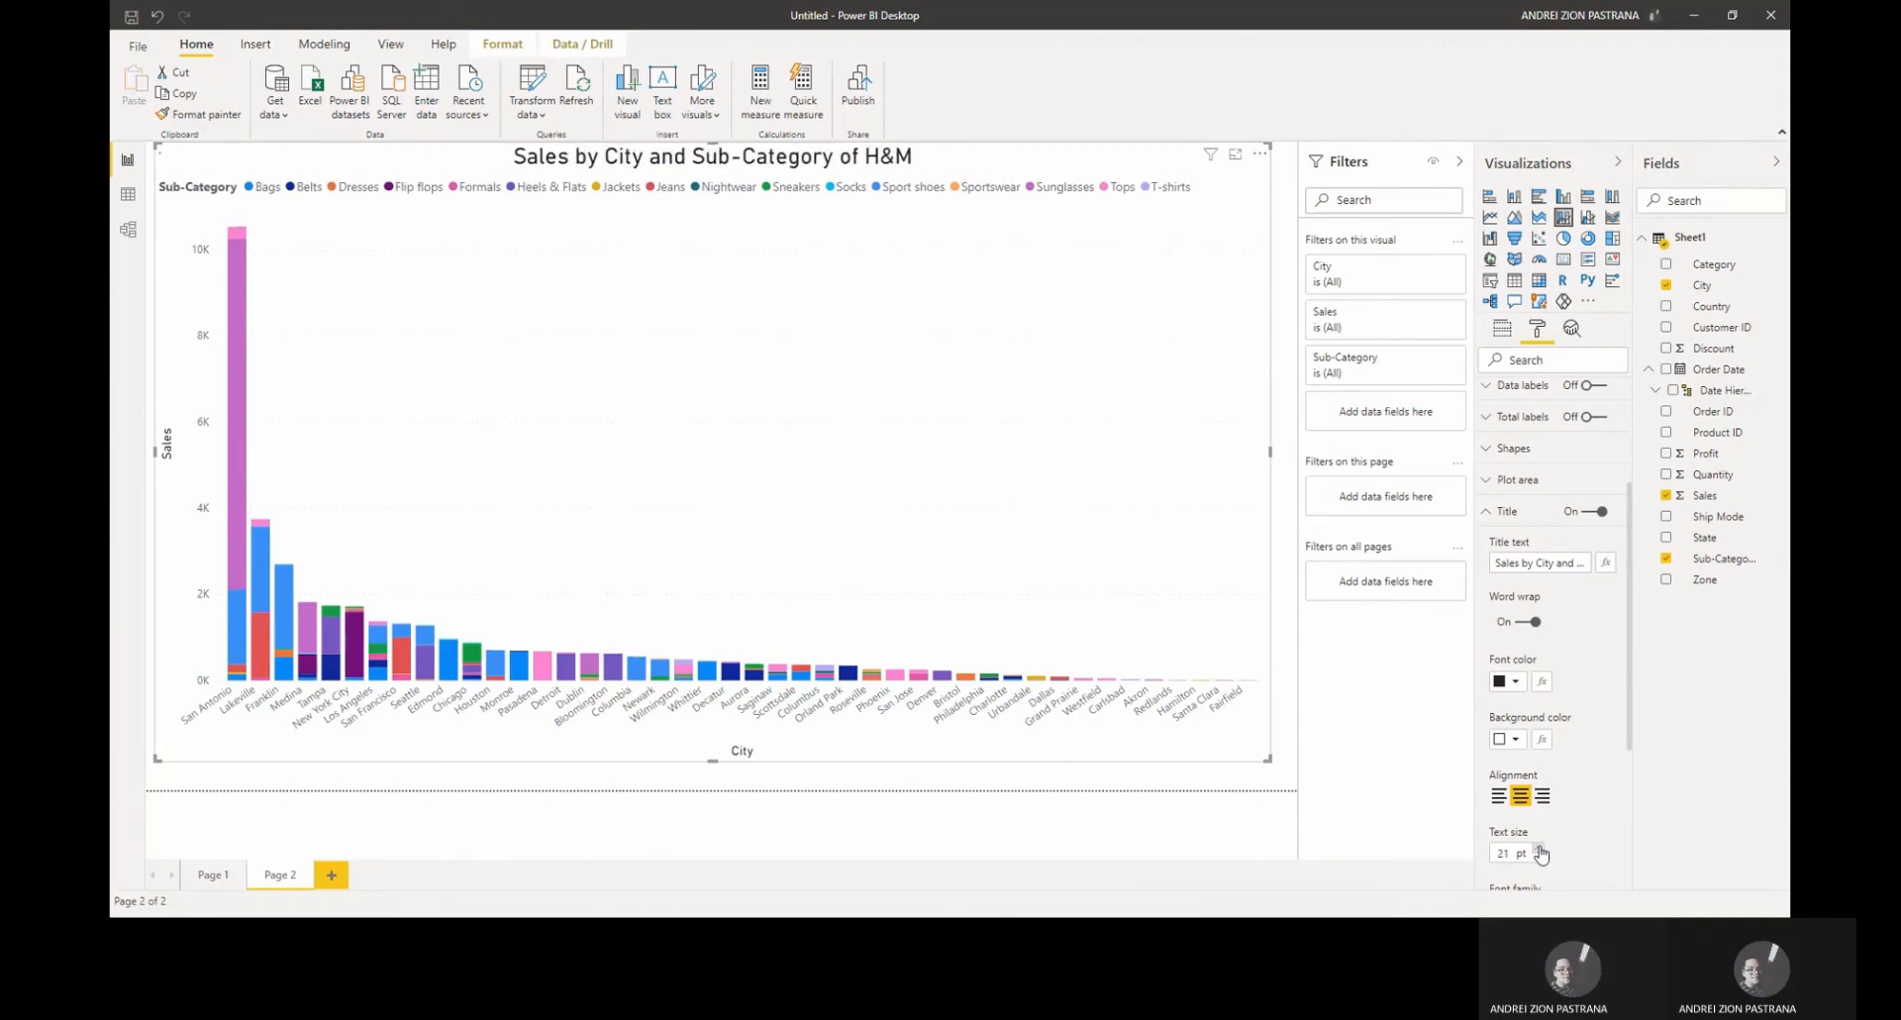
pyautogui.scroll(-3, 1579, 729)
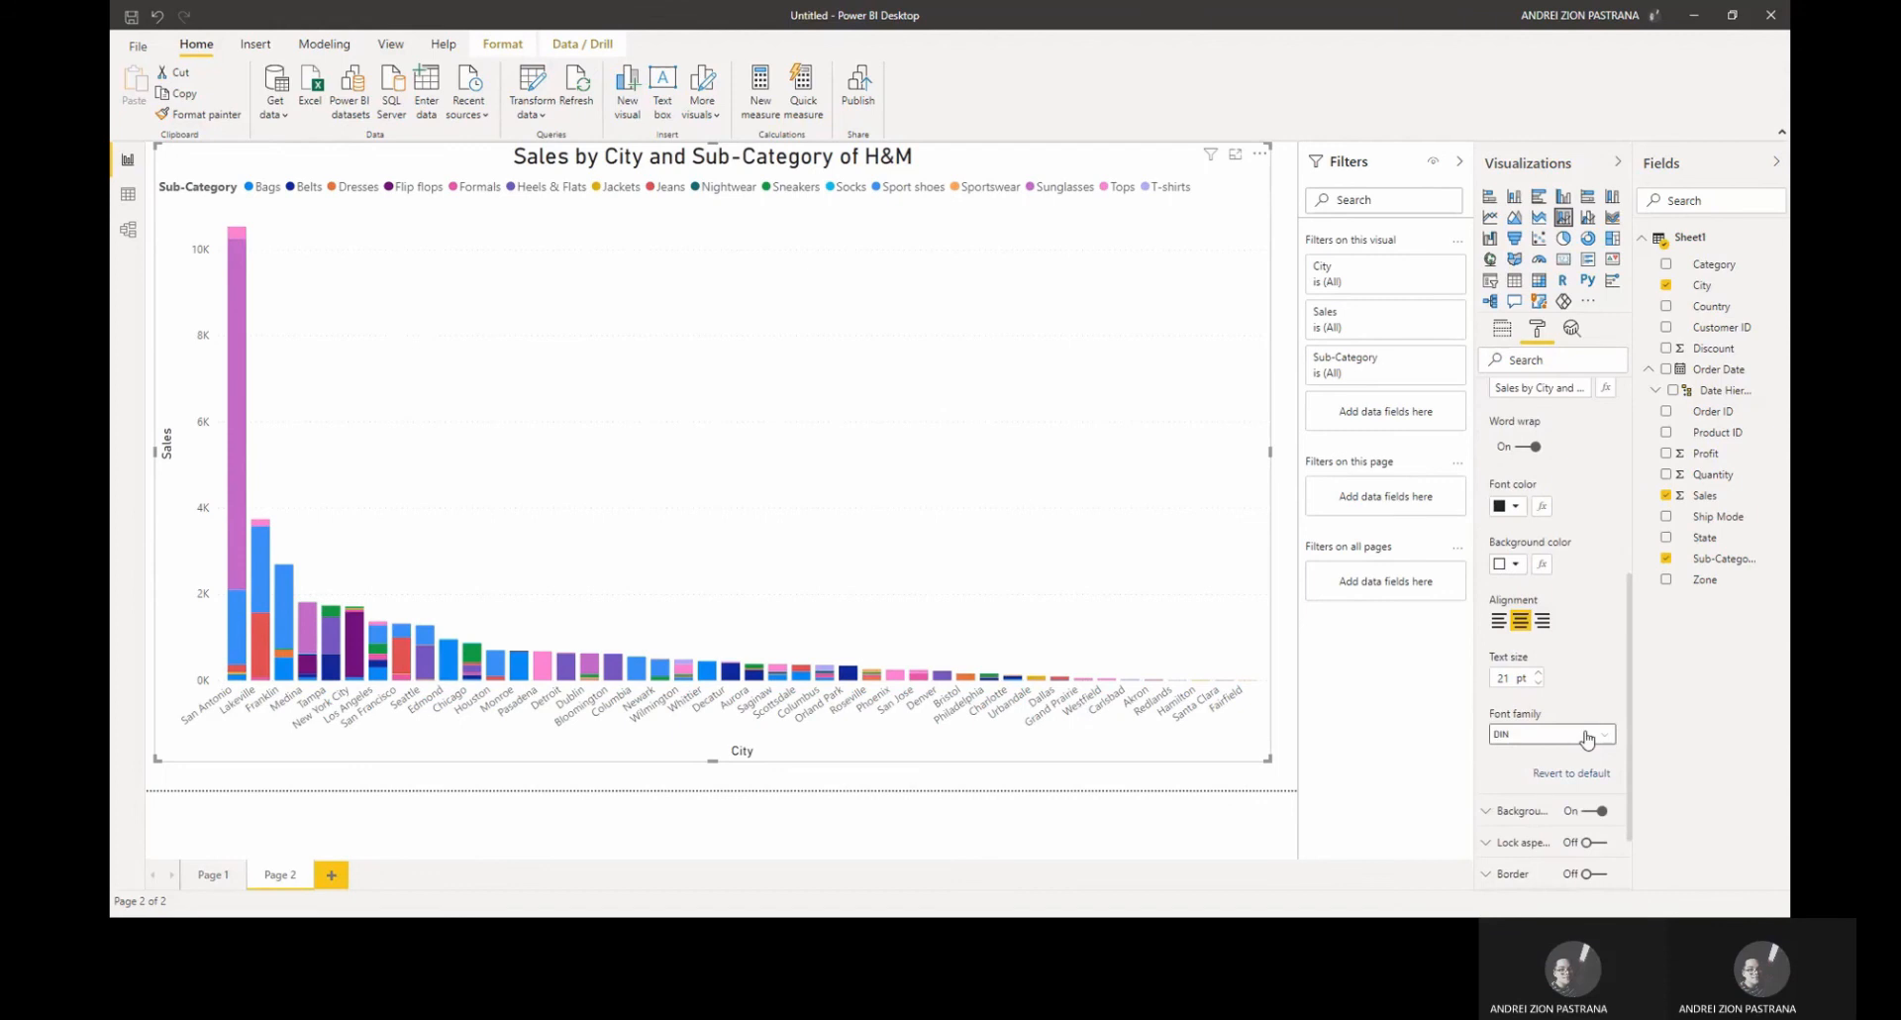
# Step: Switch between Page 1 and Page 2 to review both charts
pyautogui.click(909, 773)
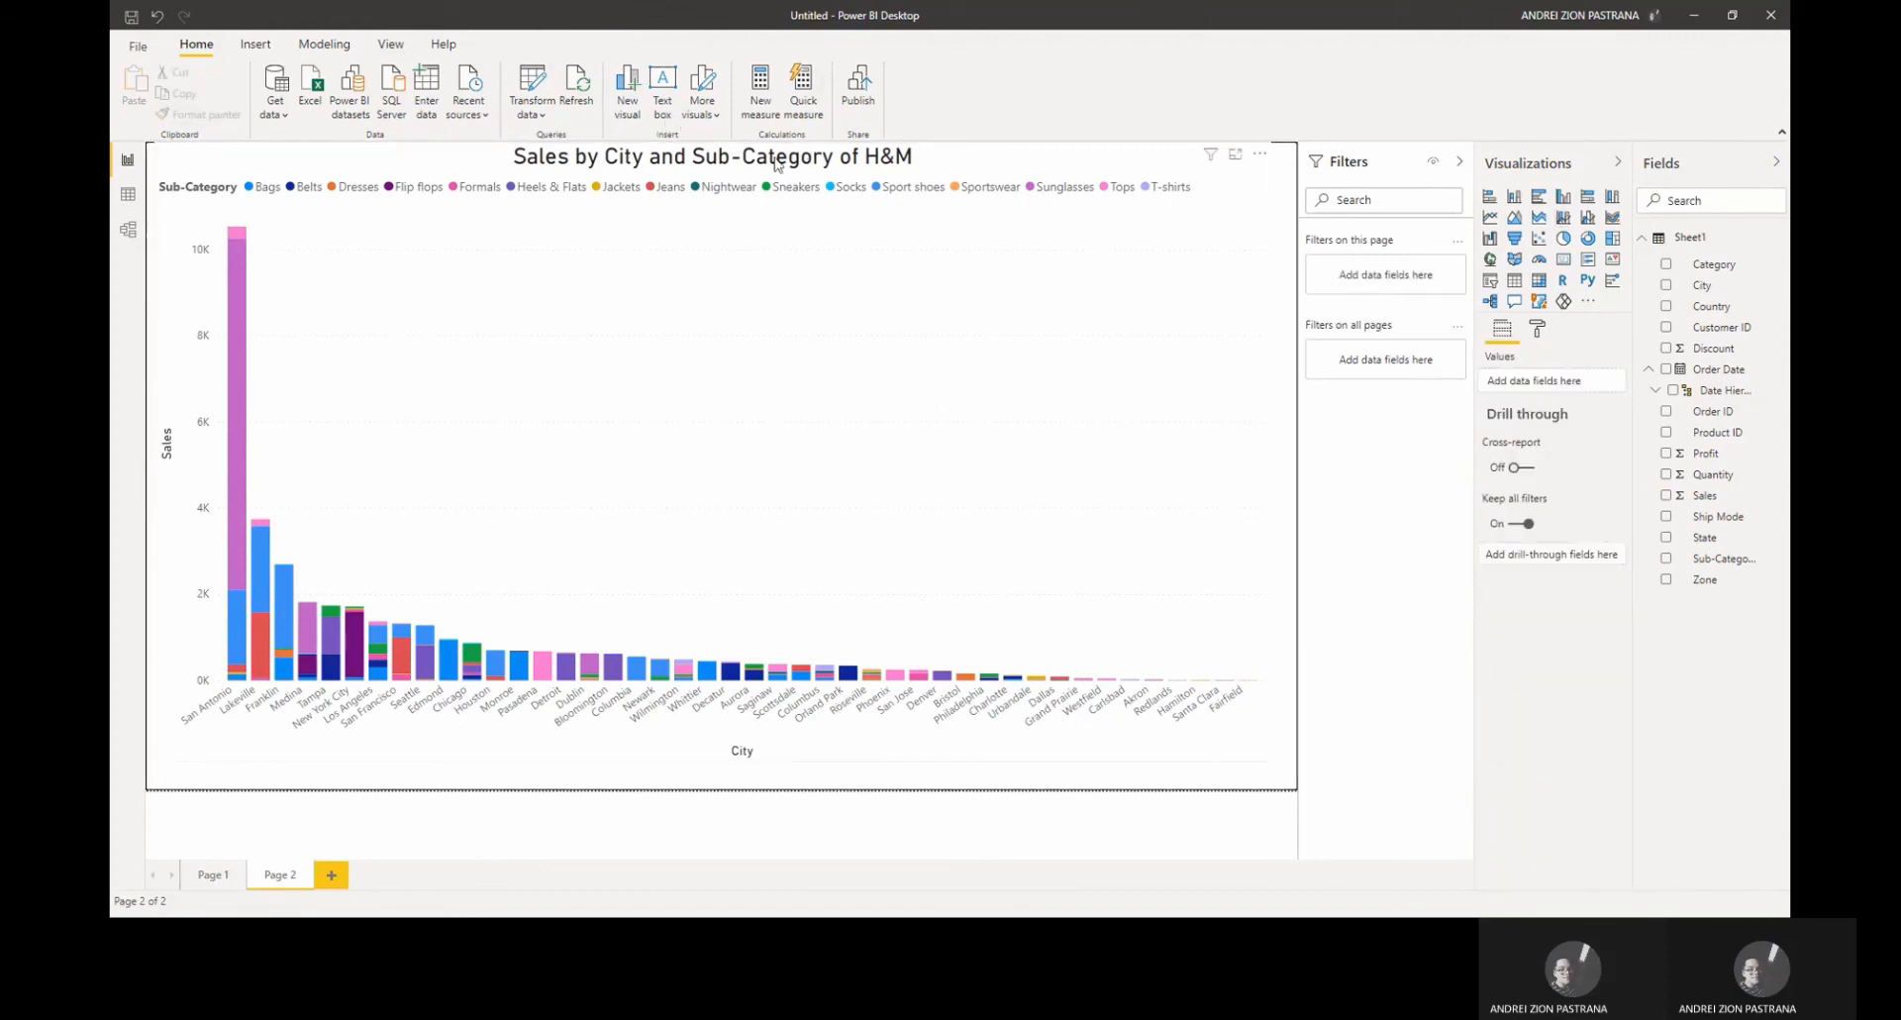
pyautogui.click(517, 158)
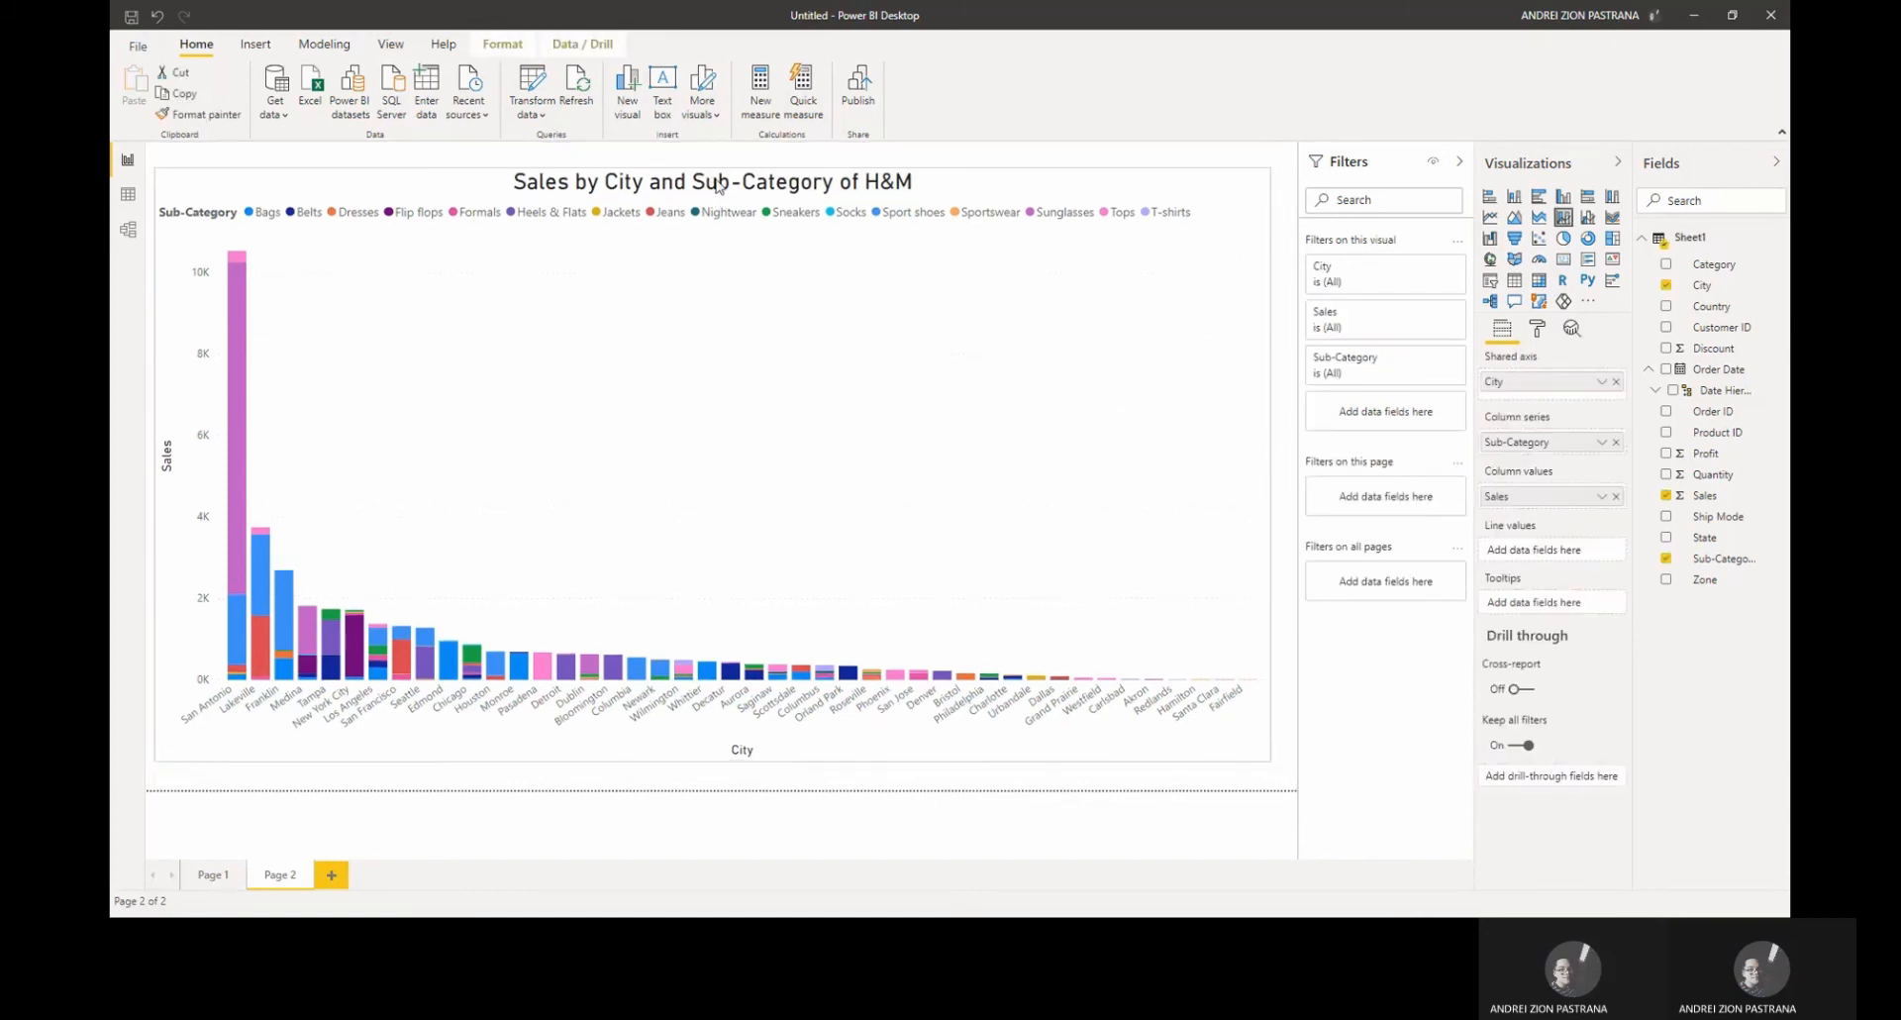
pyautogui.click(614, 790)
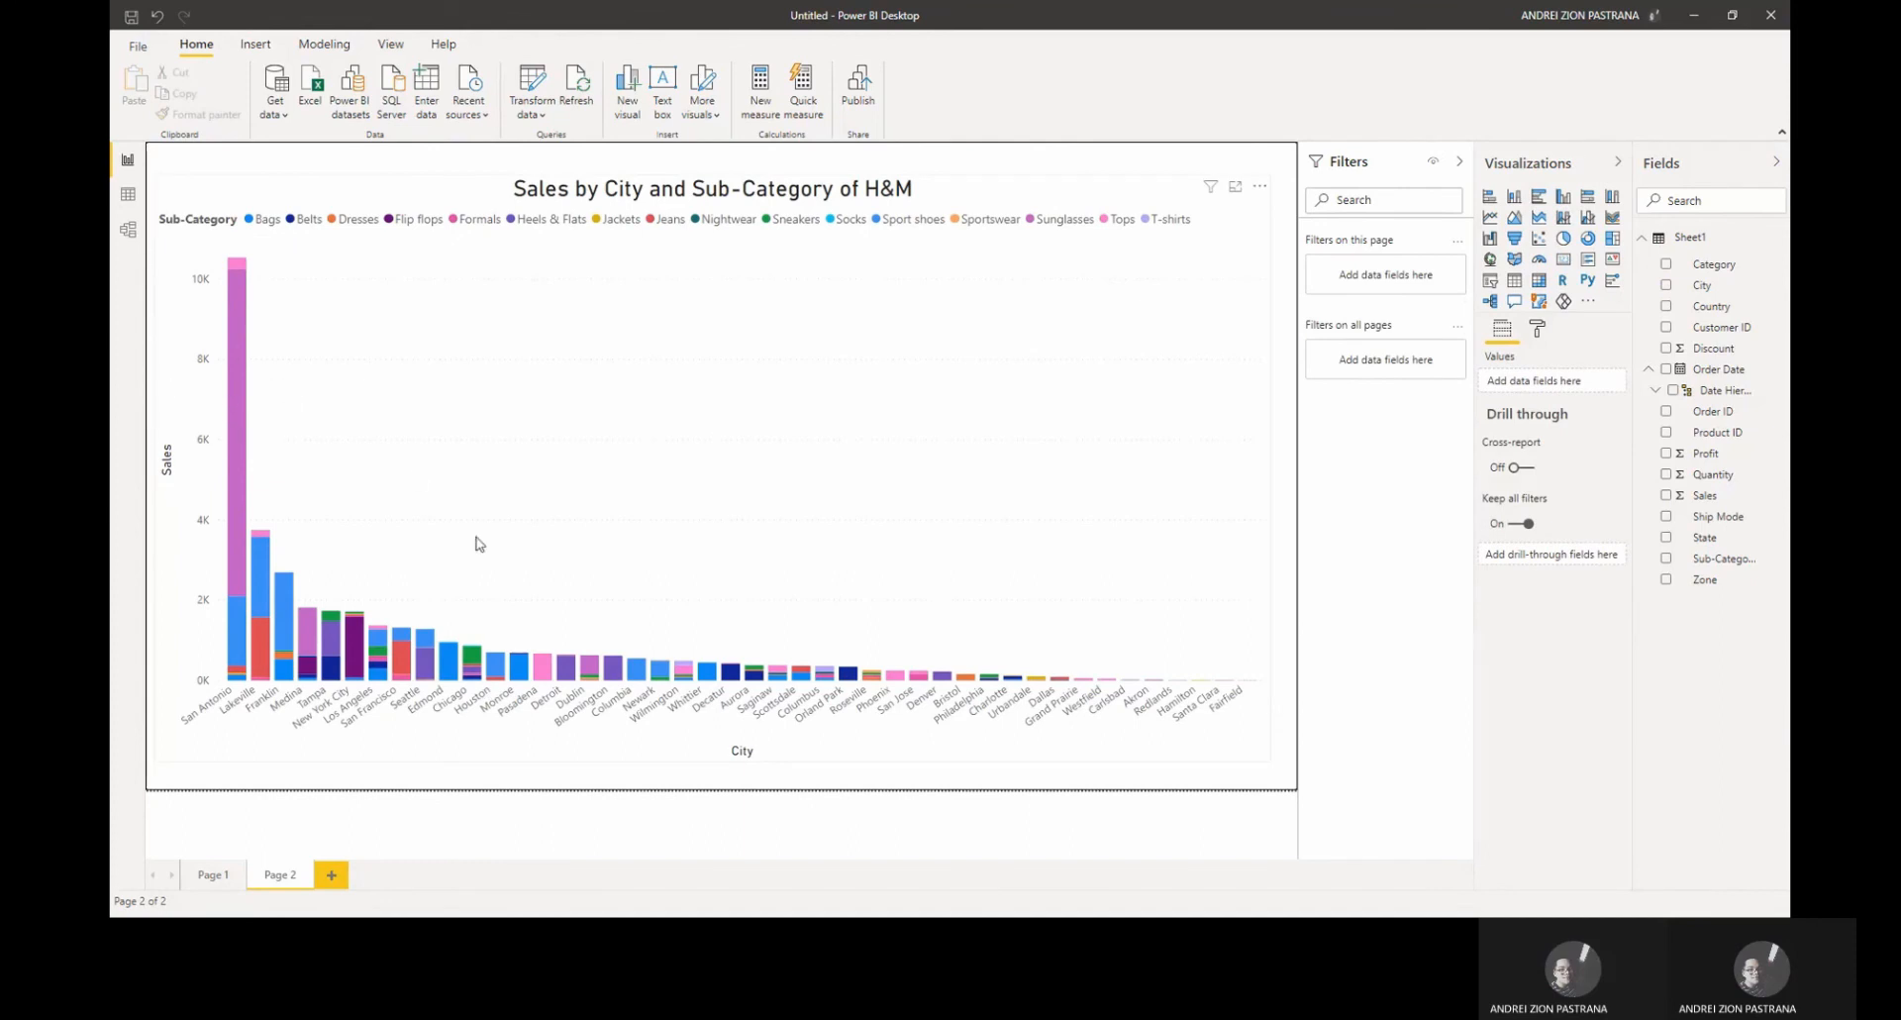
pyautogui.click(214, 874)
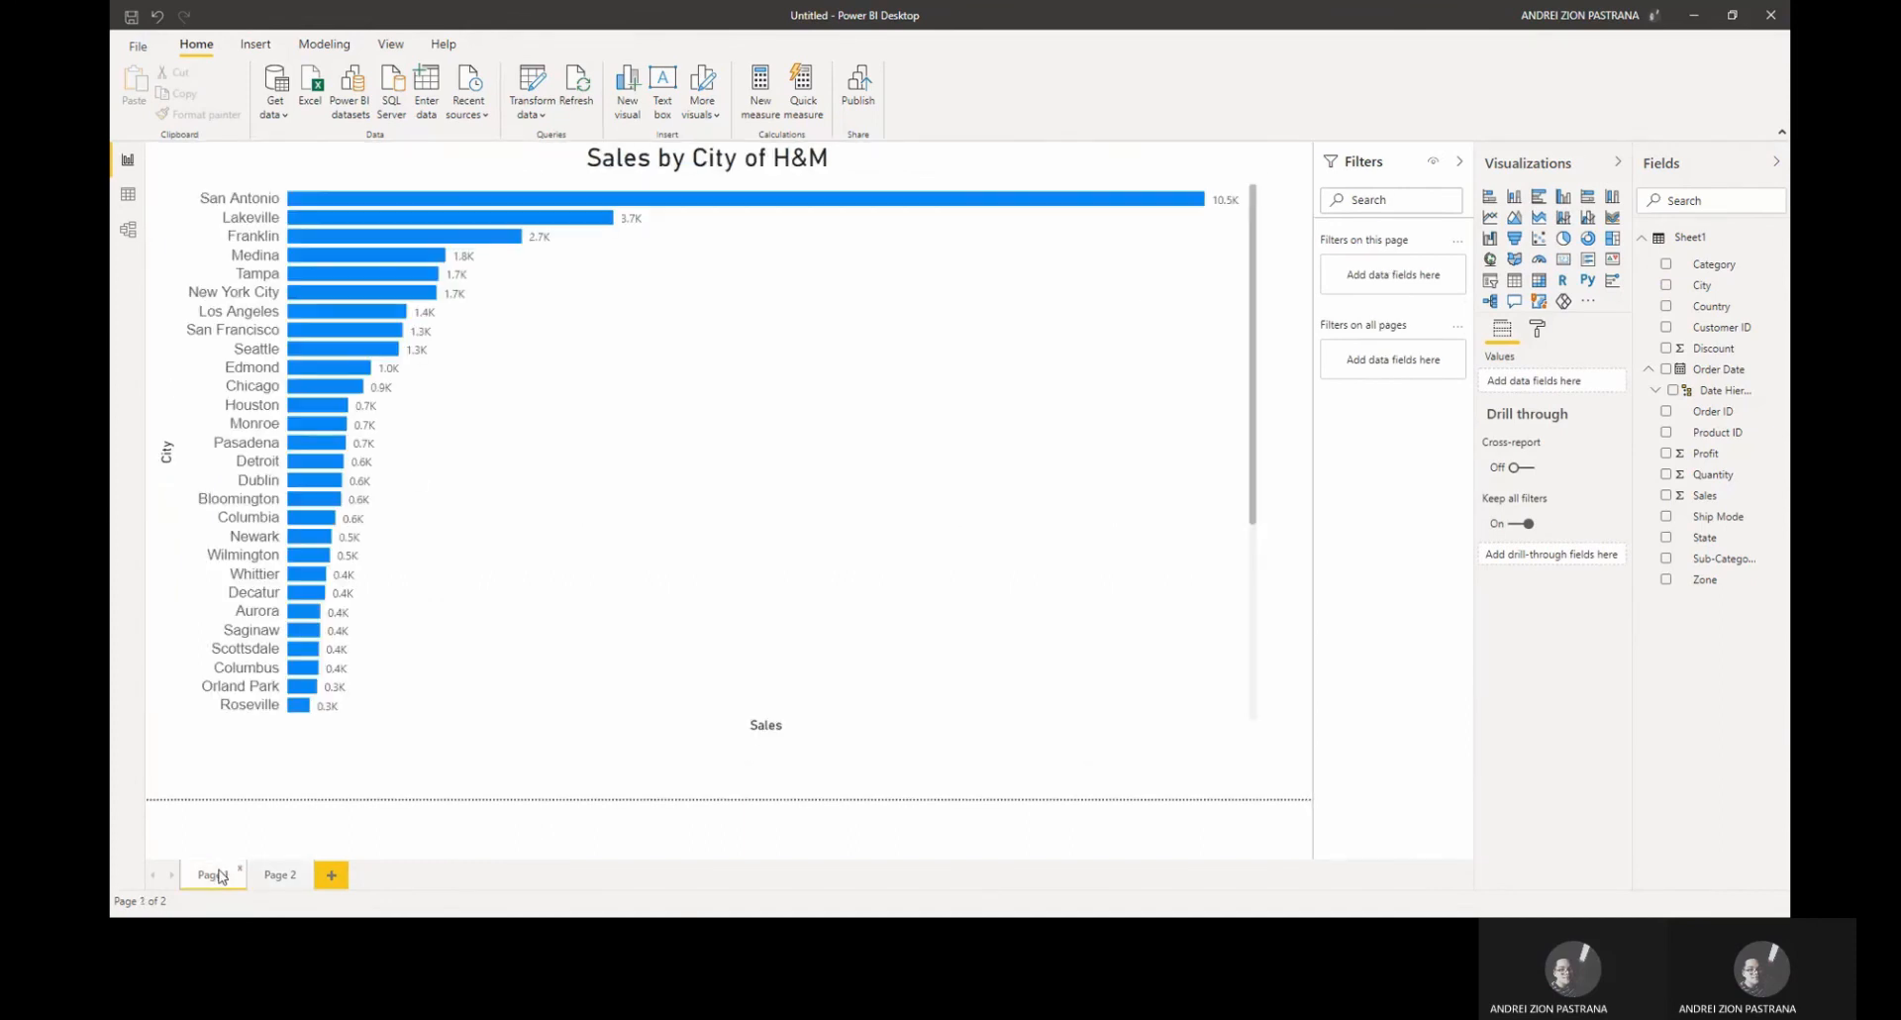
pyautogui.click(280, 878)
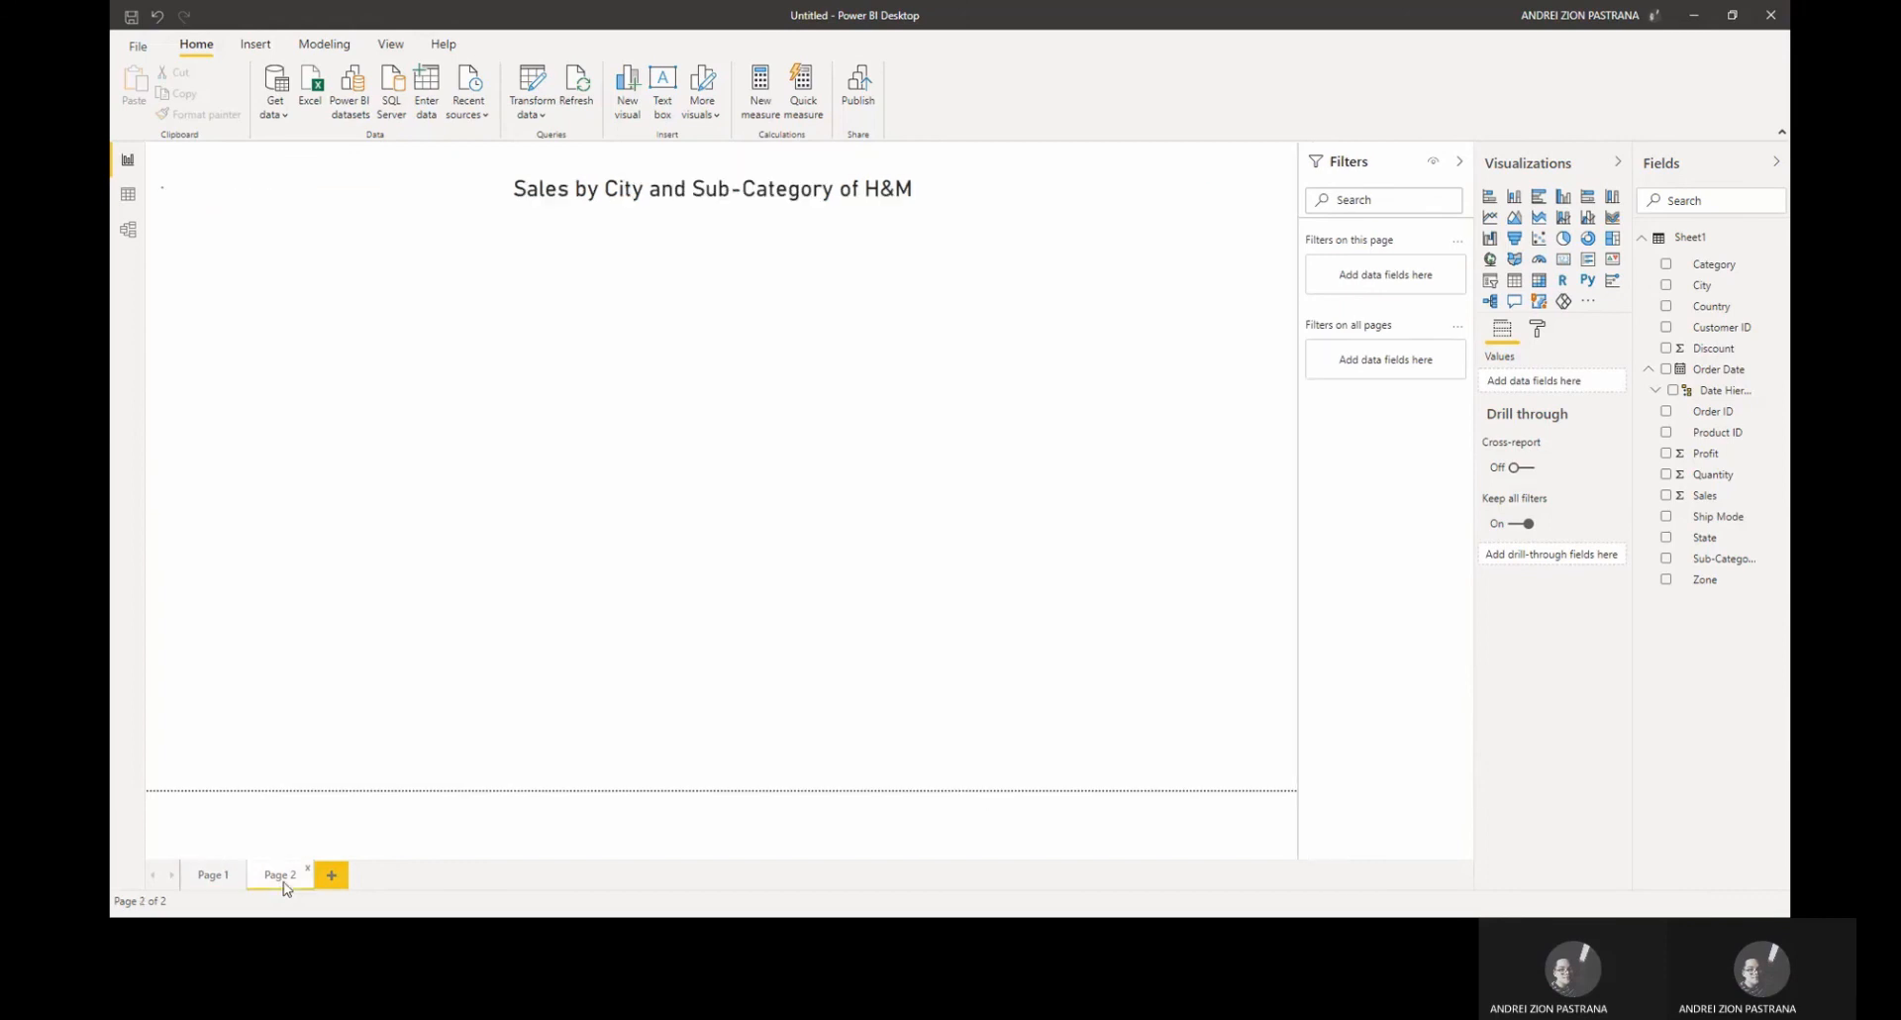